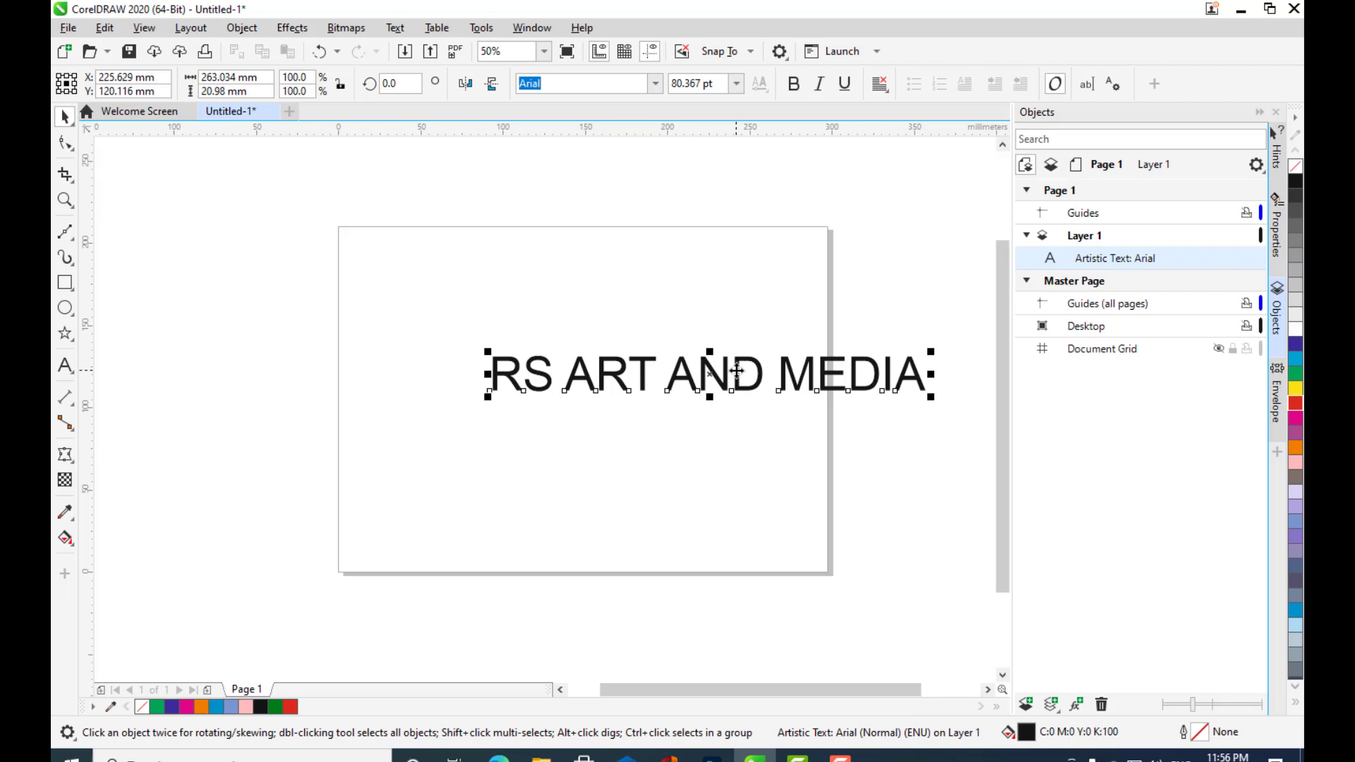
- Move the text RS ART AND MEDIA inside the page and set its font to Arial Black
{"action": "left_click_drag", "start_coordinate": [728, 373], "coordinate": [621, 371]}
{"action": "mouse_move", "coordinate": [715, 364]}
{"action": "left_mouse_down"}
{"action": "mouse_move", "coordinate": [710, 393]}
{"action": "mouse_move", "coordinate": [710, 379]}
{"action": "left_mouse_up"}
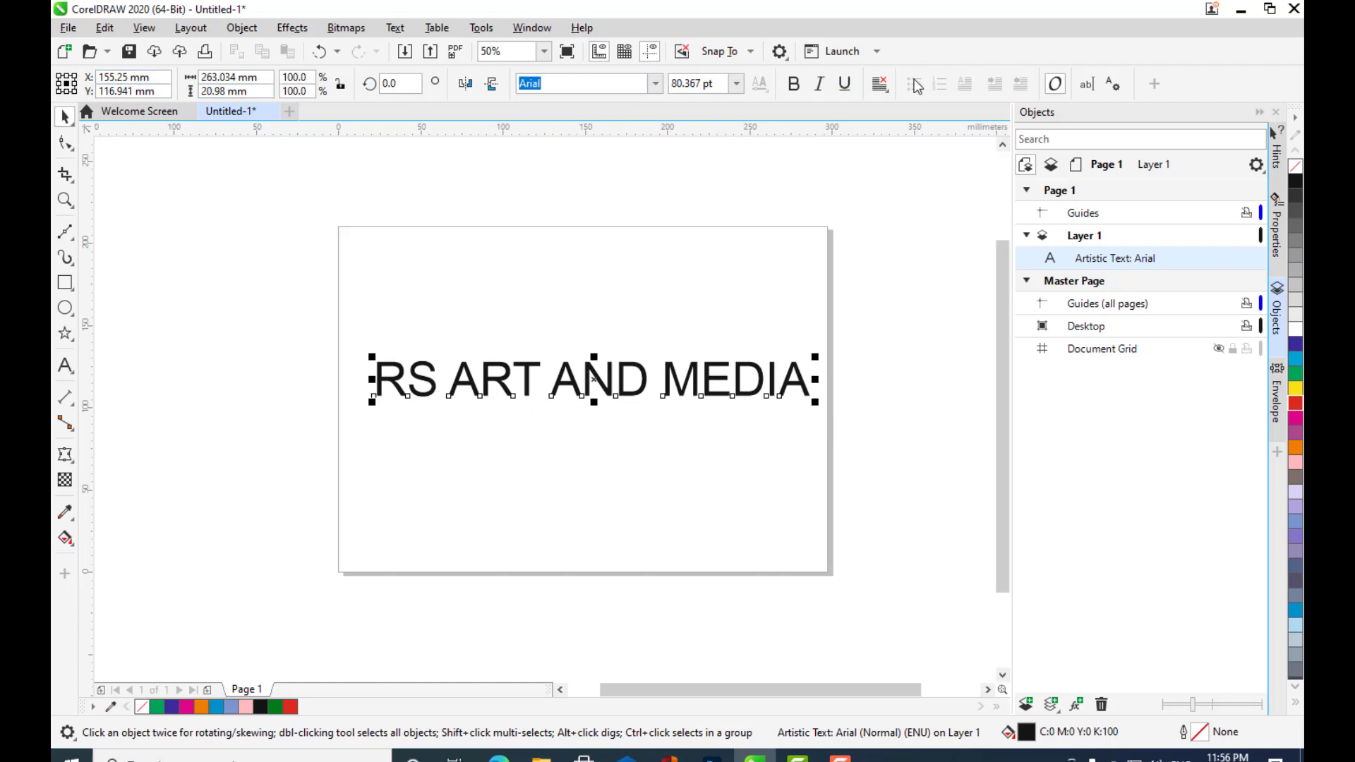
{"action": "left_click", "coordinate": [656, 84]}
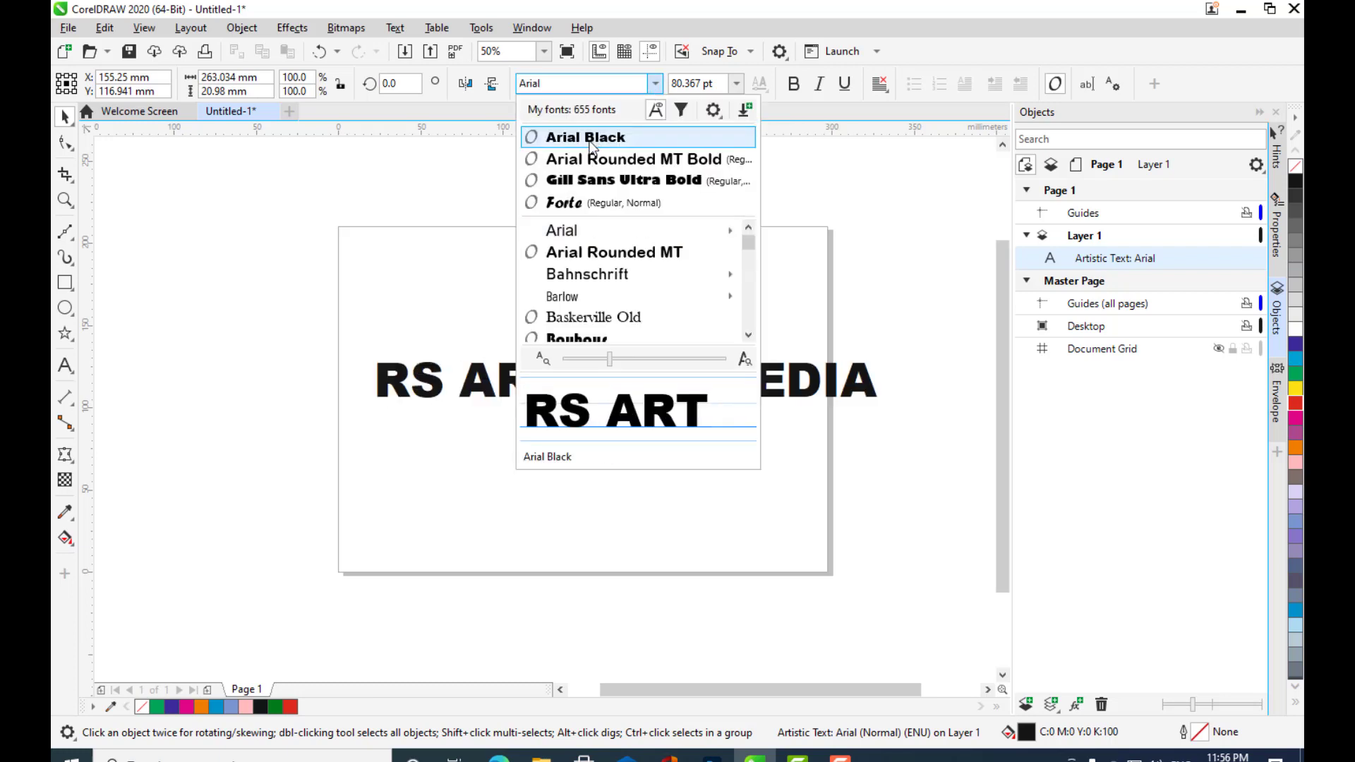
{"action": "left_click", "coordinate": [591, 138]}
- Set the text's font to Carnage Movie Poster and scale it up proportionally to about 242 mm wide
{"action": "left_click", "coordinate": [655, 84]}
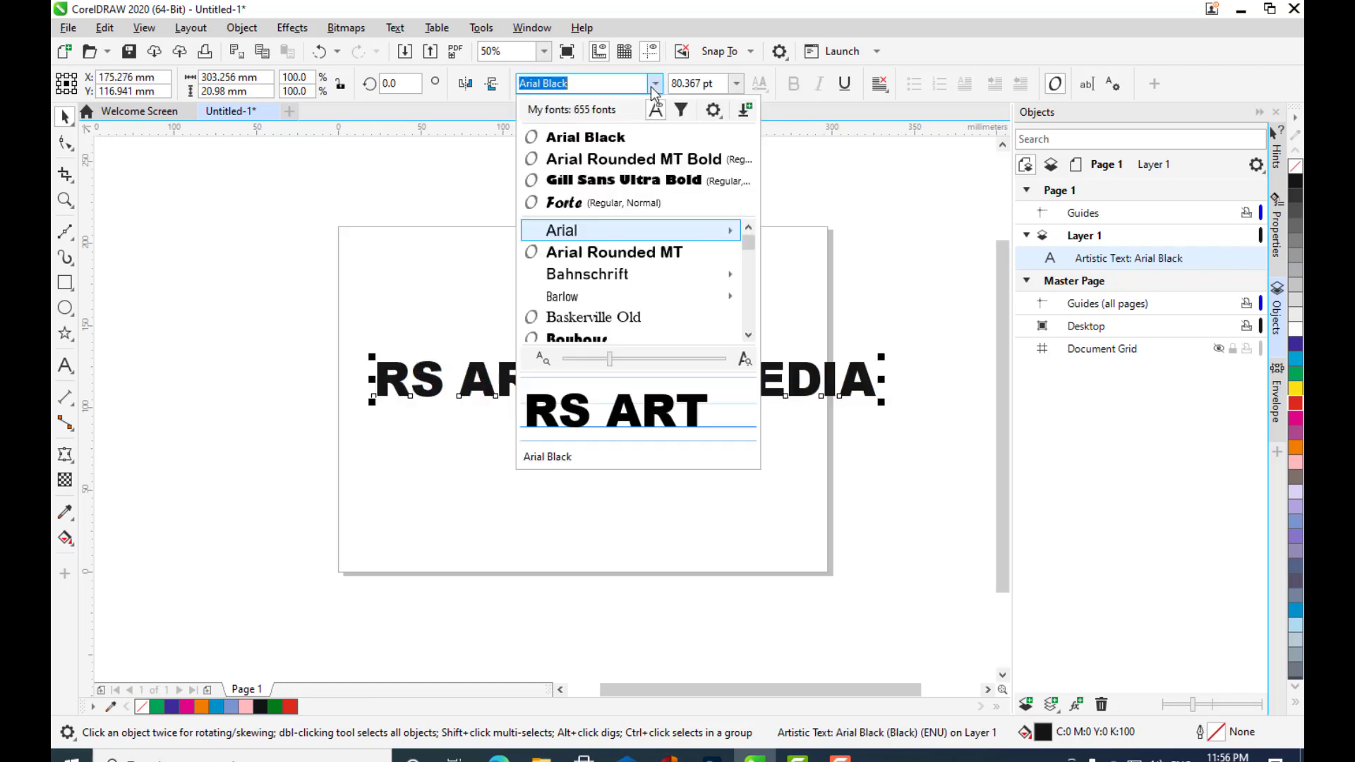
{"action": "scroll", "coordinate": [657, 272], "scroll_direction": "down", "scroll_amount": 2}
{"action": "scroll", "coordinate": [656, 272], "scroll_direction": "down", "scroll_amount": 5}
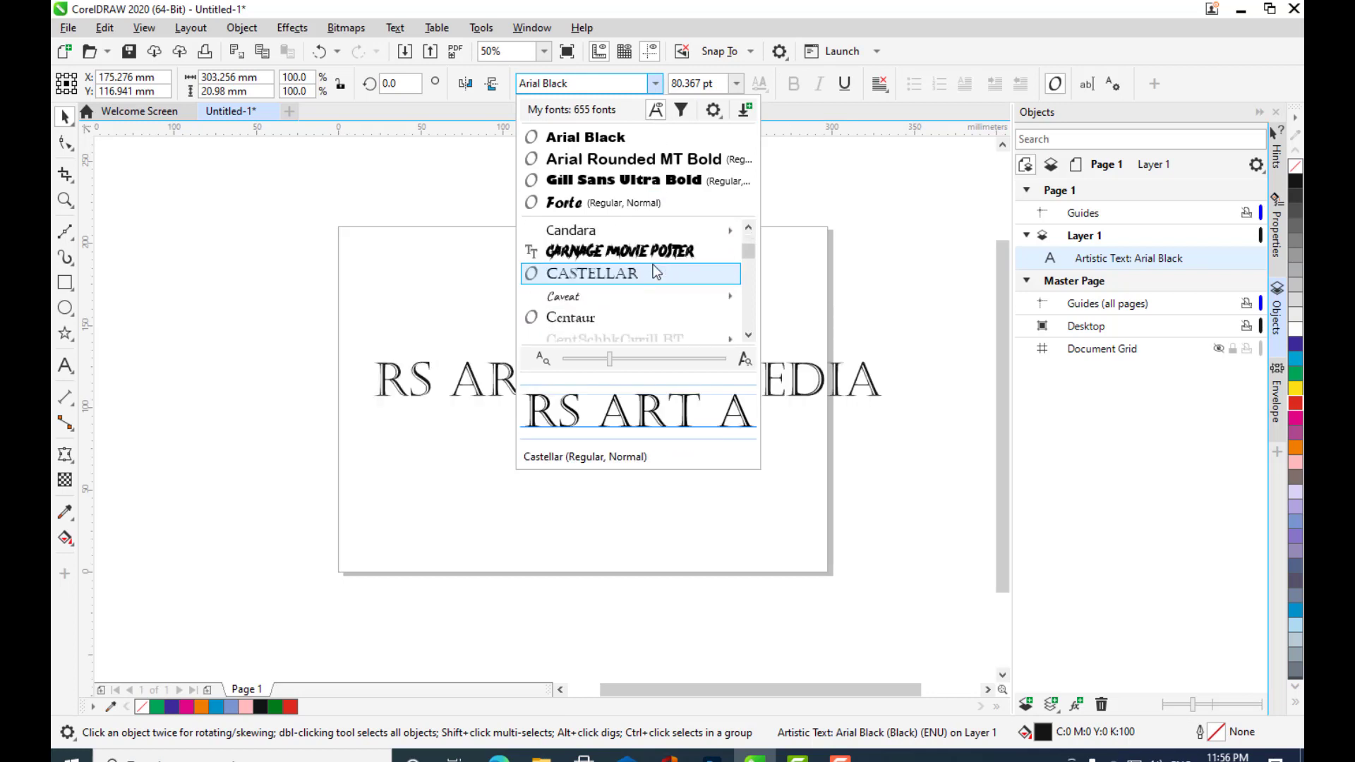
{"action": "scroll", "coordinate": [655, 272], "scroll_direction": "up", "scroll_amount": 2}
{"action": "left_click", "coordinate": [641, 254]}
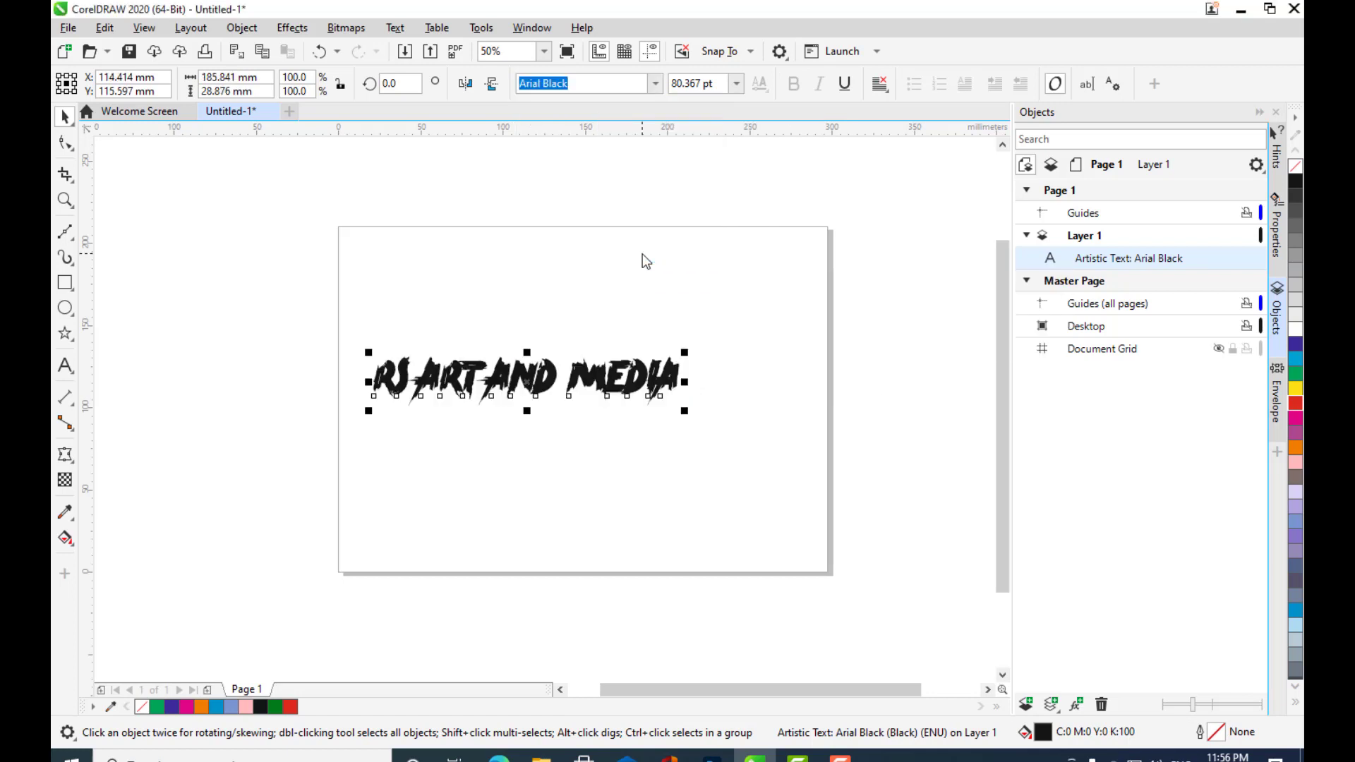
{"action": "left_click_drag", "start_coordinate": [683, 355], "coordinate": [777, 339]}
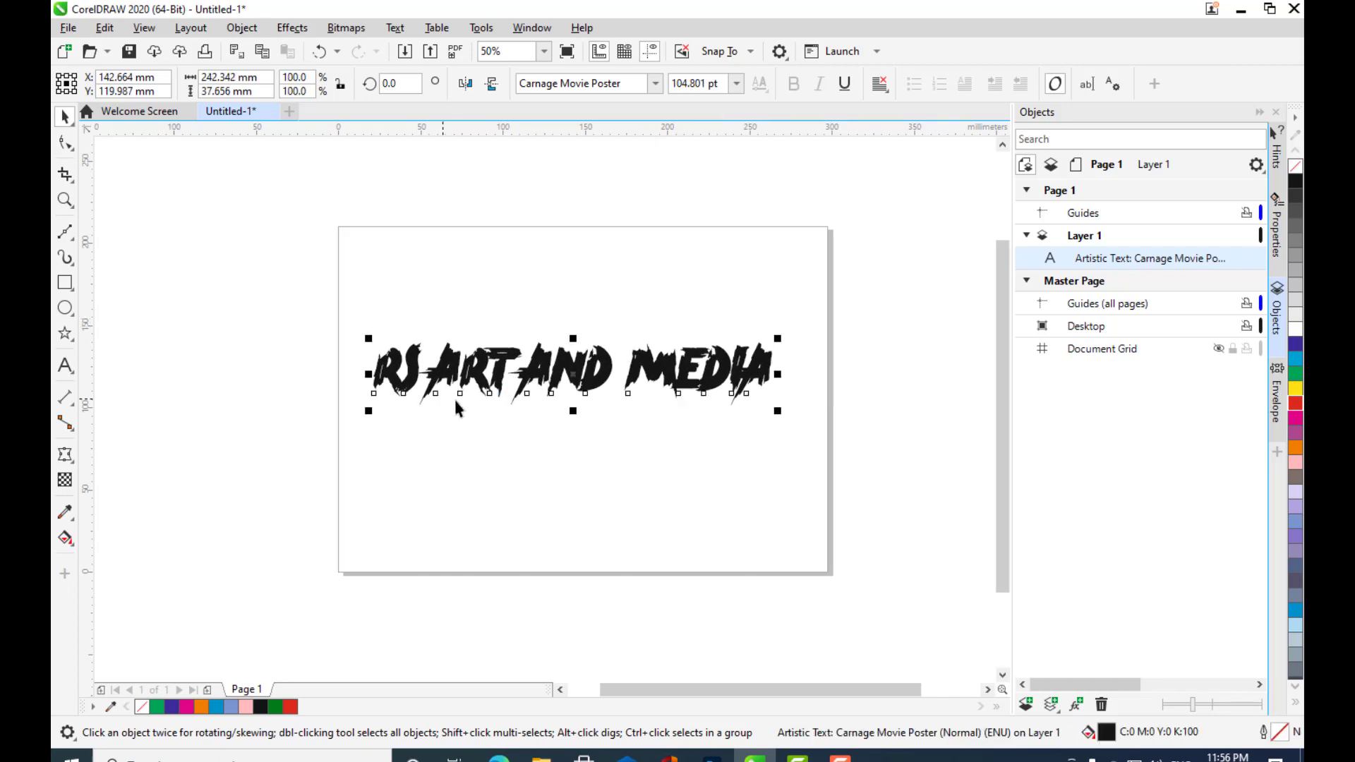
- Find Times New Roman among the fonts and apply its Bold style to the text
{"action": "left_click", "coordinate": [656, 83]}
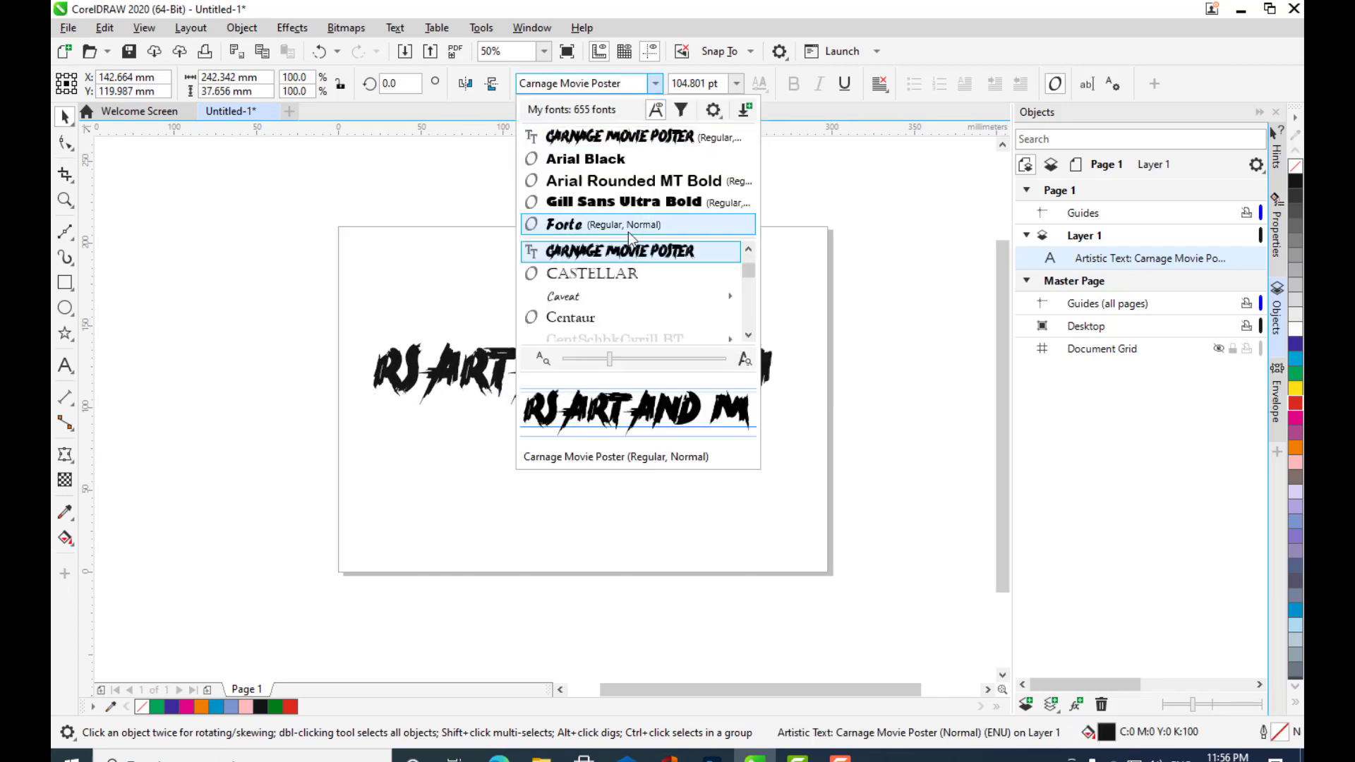
{"action": "scroll", "coordinate": [638, 280], "scroll_direction": "down", "scroll_amount": 5}
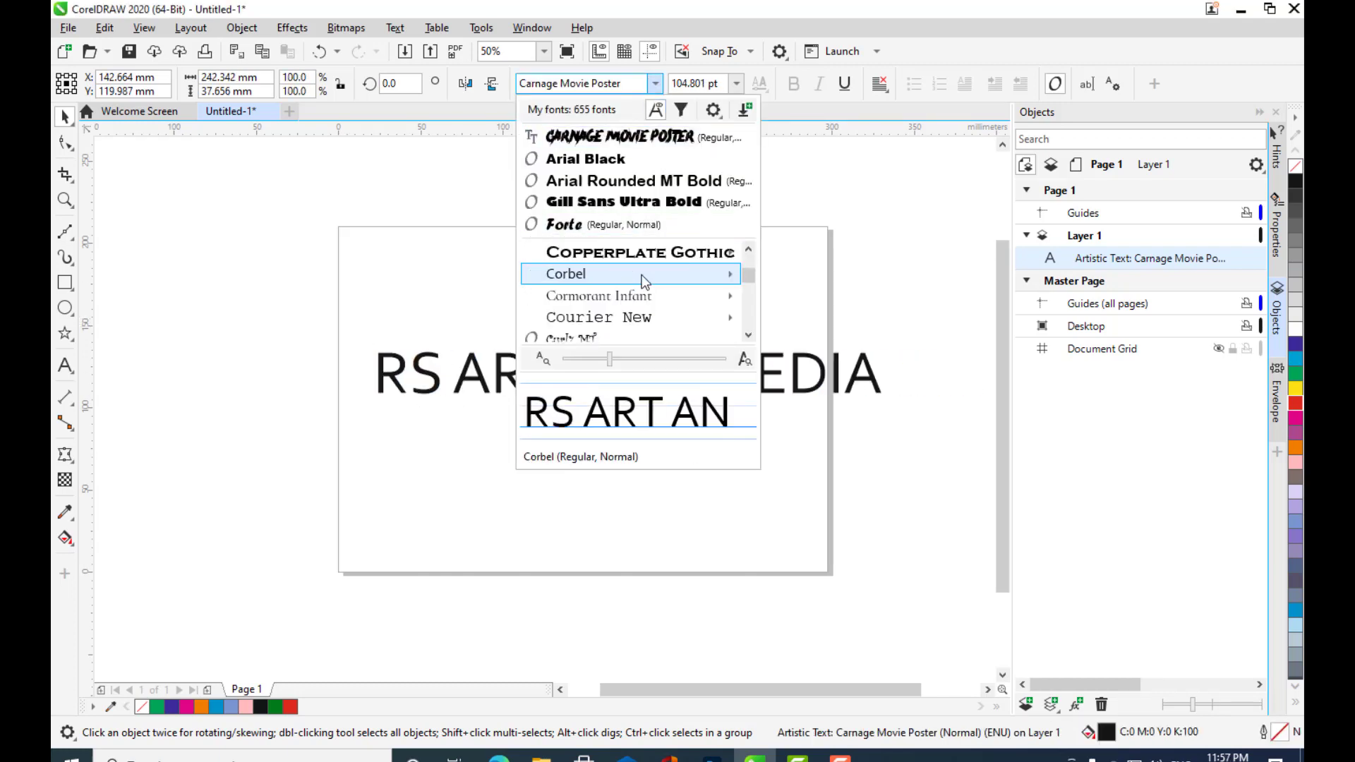
{"action": "mouse_move", "coordinate": [642, 281]}
{"action": "scroll", "coordinate": [643, 279], "scroll_direction": "down", "scroll_amount": 5}
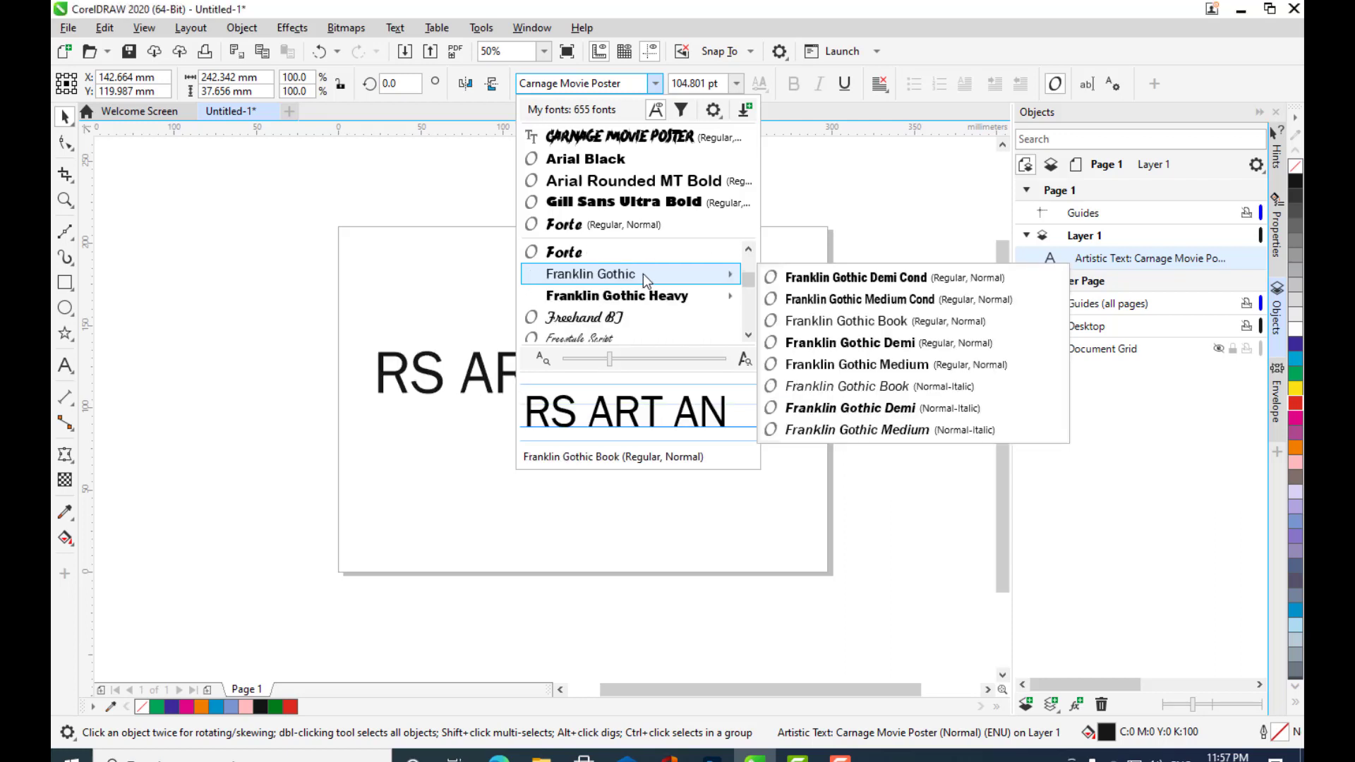
{"action": "scroll", "coordinate": [648, 273], "scroll_direction": "down", "scroll_amount": 6}
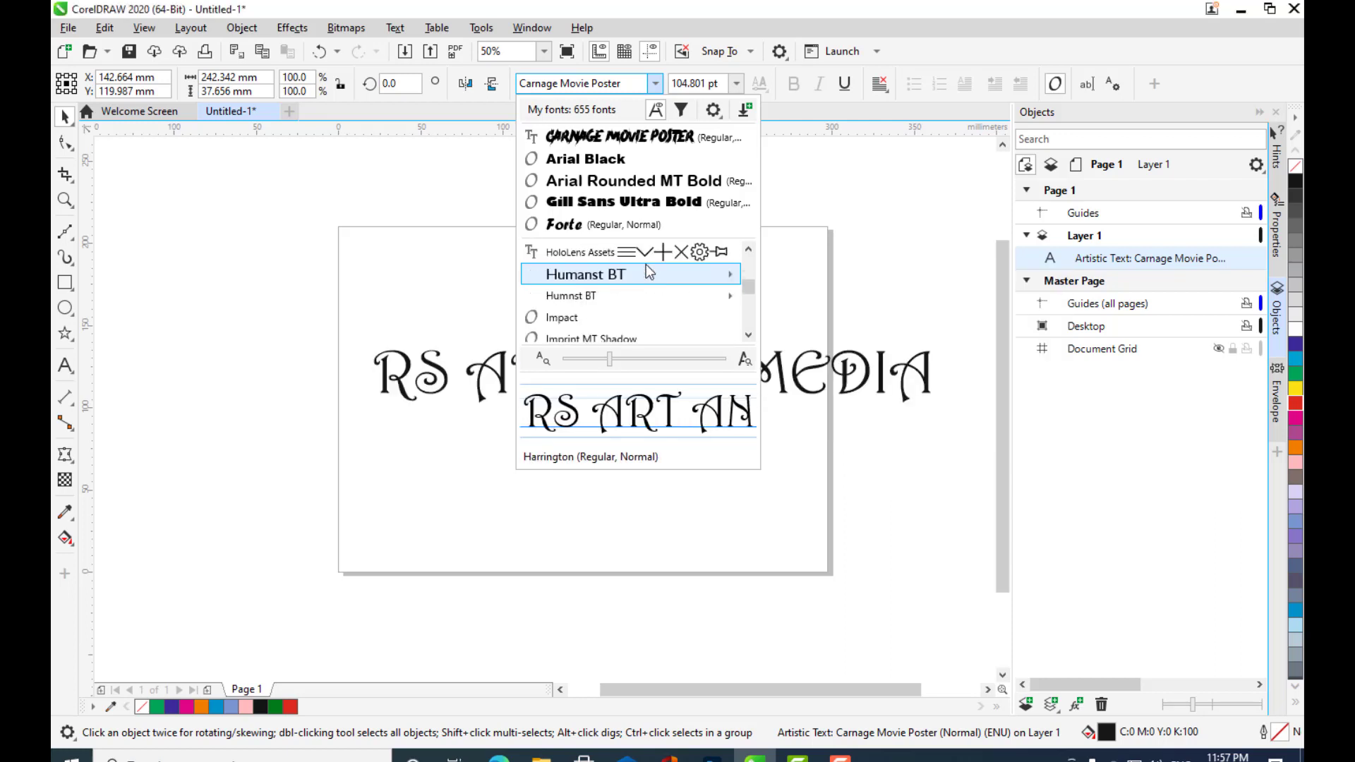
{"action": "scroll", "coordinate": [648, 272], "scroll_direction": "down", "scroll_amount": 3}
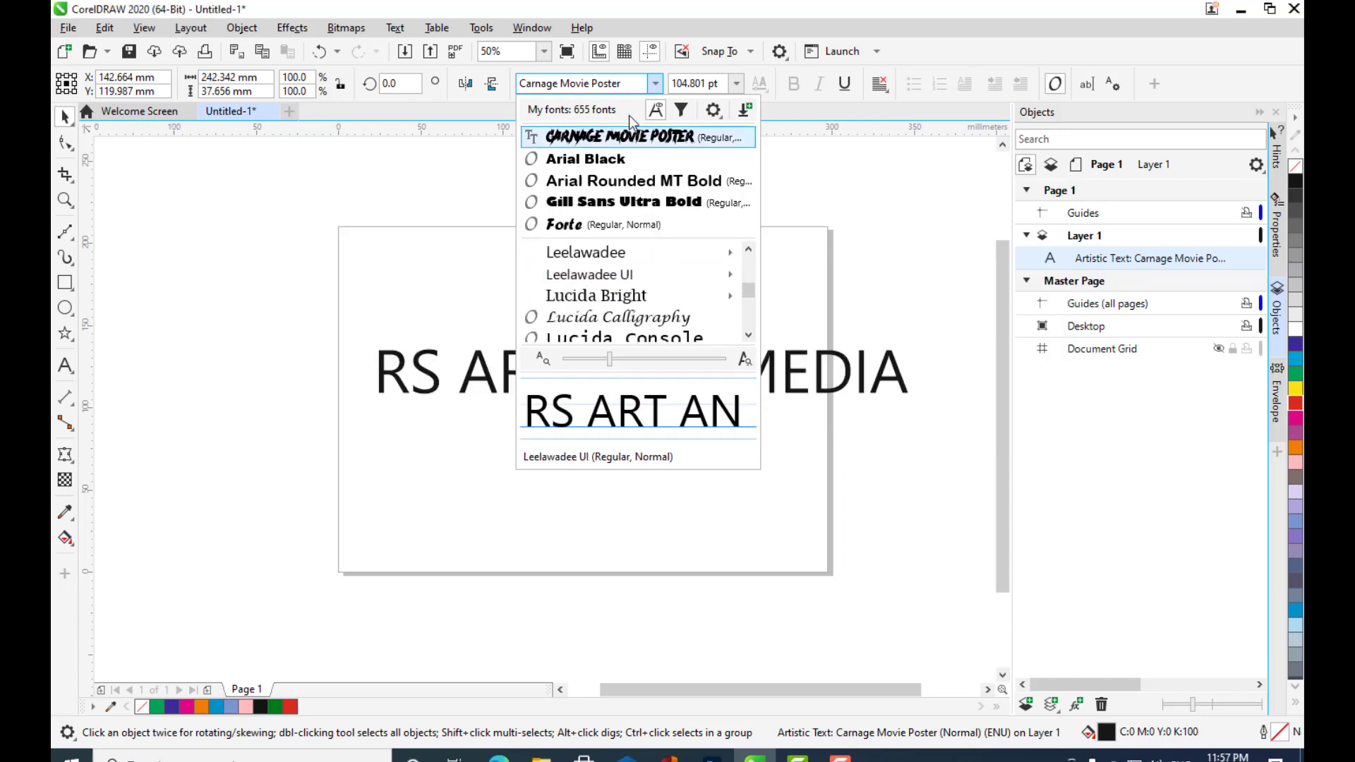
{"action": "left_click", "coordinate": [631, 83]}
{"action": "type", "text": "TIMES NEW"}
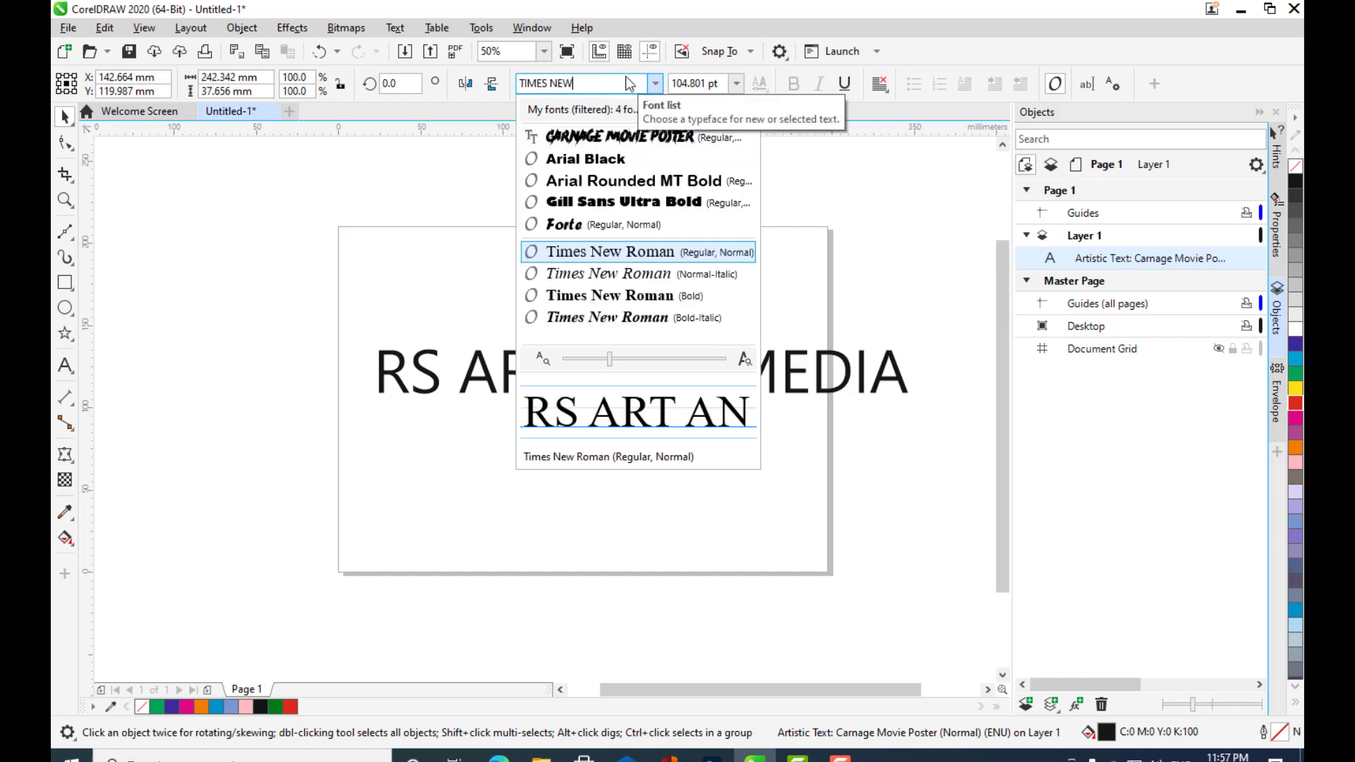
{"action": "left_click", "coordinate": [621, 297]}
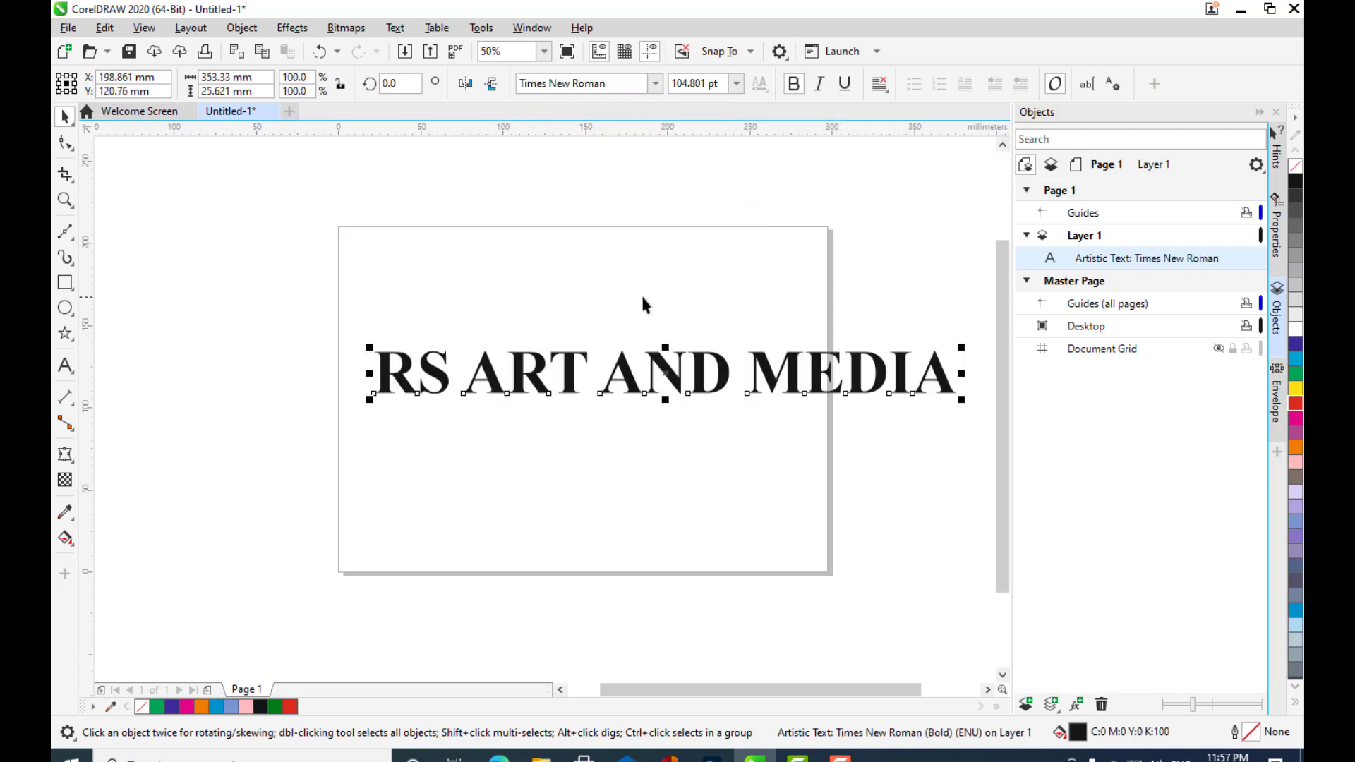
- Make the text italic and underlined, and scale it down proportionally to about 254 mm wide
{"action": "left_click", "coordinate": [817, 89]}
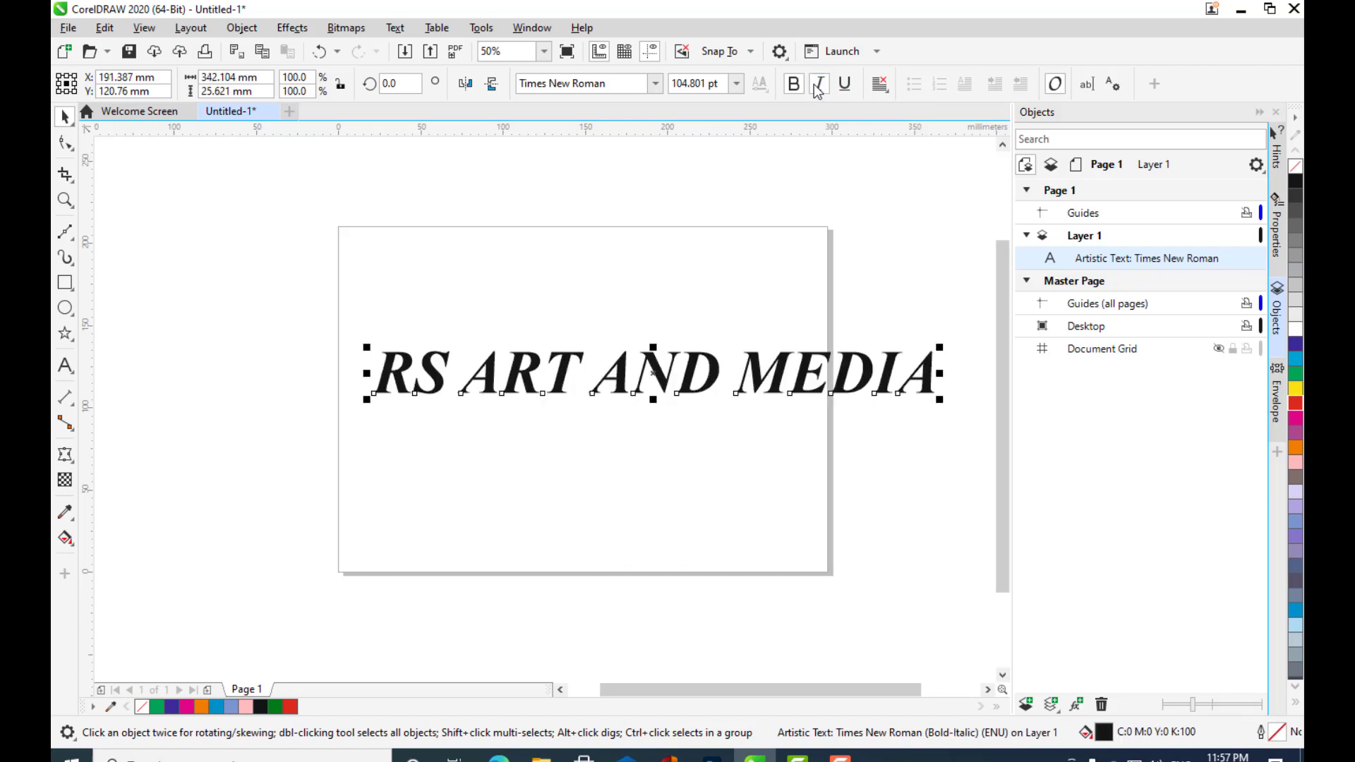
{"action": "left_click", "coordinate": [843, 84]}
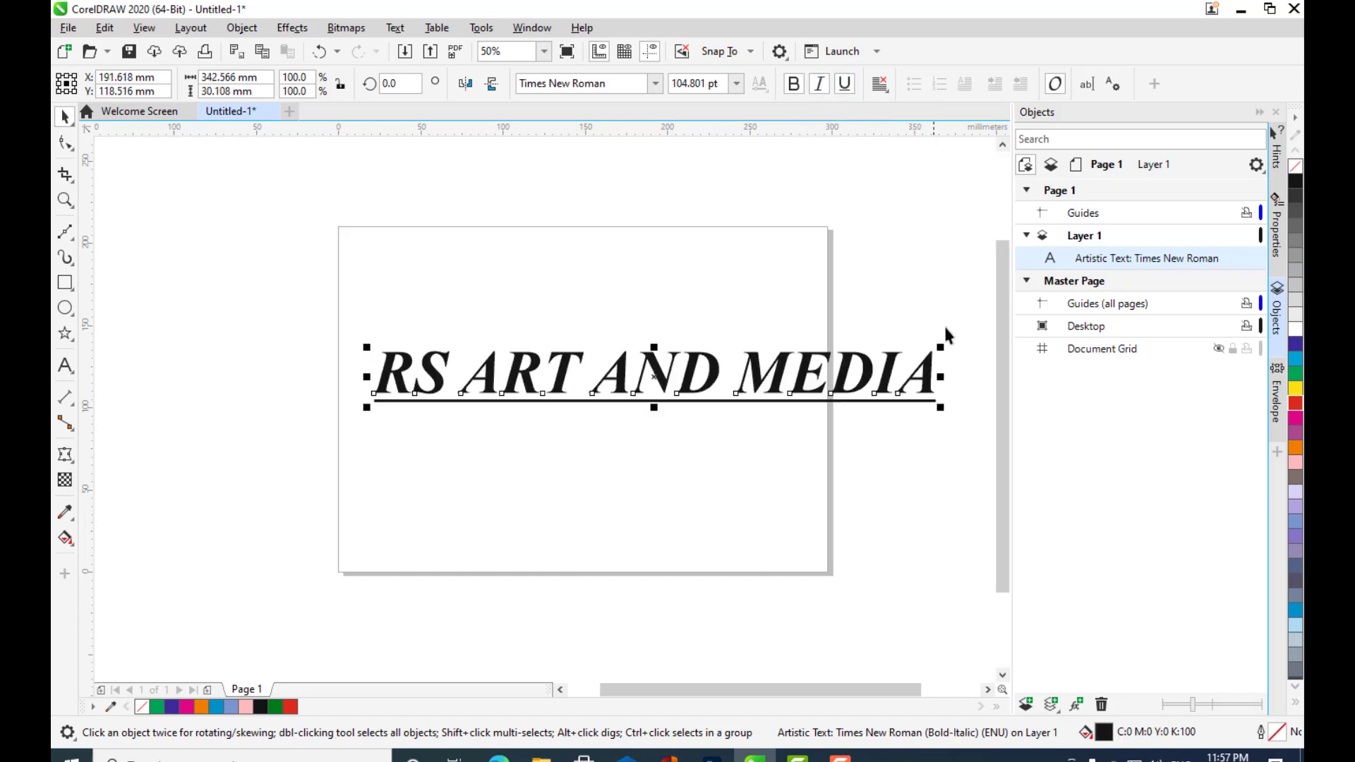
{"action": "left_click_drag", "start_coordinate": [945, 411], "coordinate": [798, 396]}
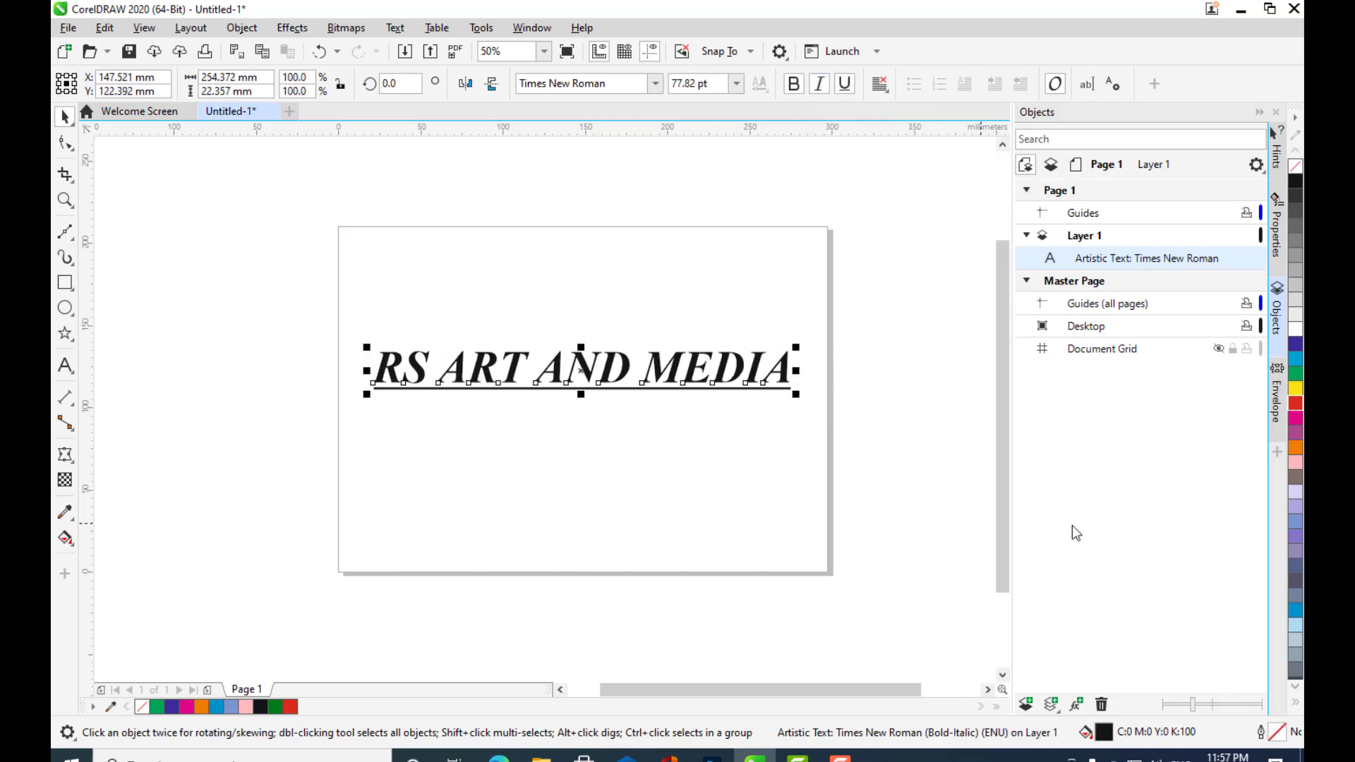
- Remove the underline and italic styles from the text
{"action": "left_click", "coordinate": [844, 85]}
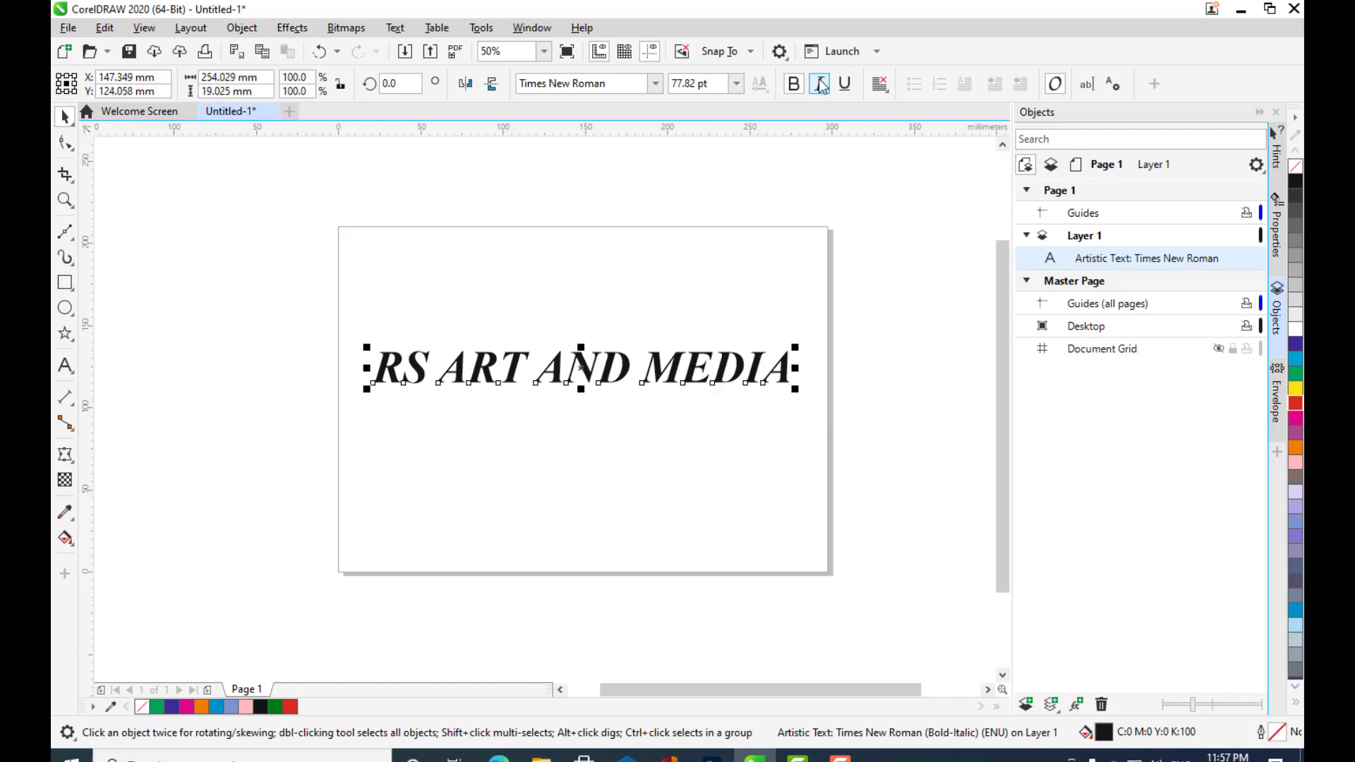
{"action": "left_click", "coordinate": [818, 85]}
- Insert a line break after AND in the text to put MEDIA on a second line
{"action": "double_click", "coordinate": [556, 362]}
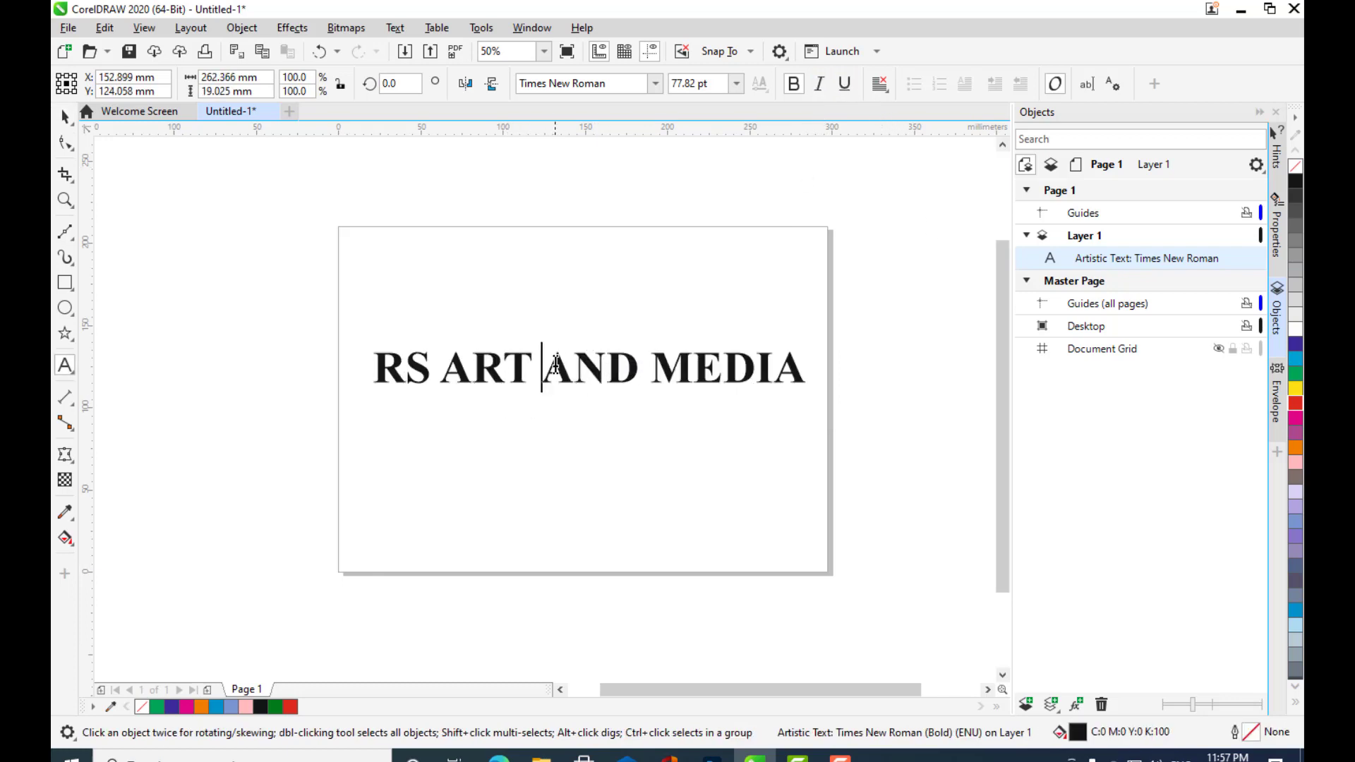
{"action": "left_click", "coordinate": [643, 371]}
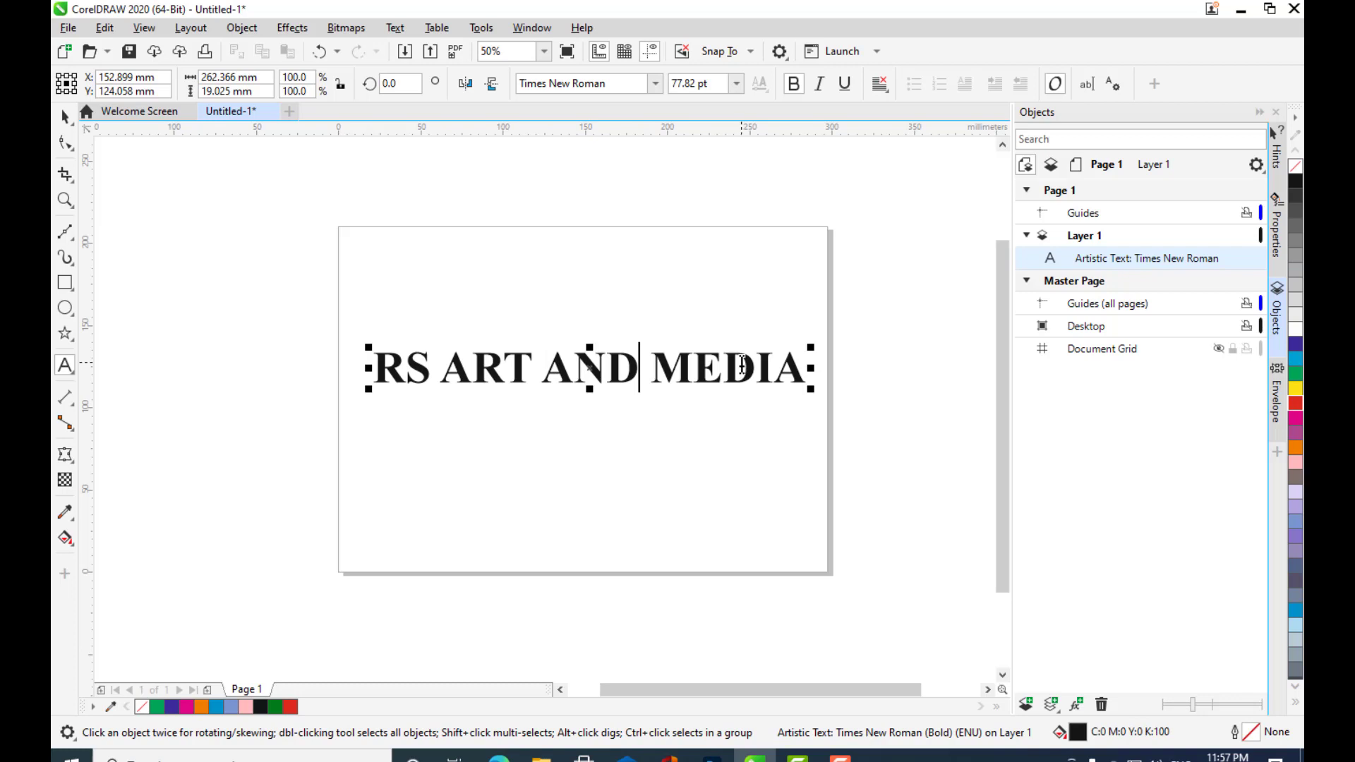
{"action": "key", "text": "Return"}
- Select all of the two-line text and align it to the center
{"action": "left_click", "coordinate": [544, 363]}
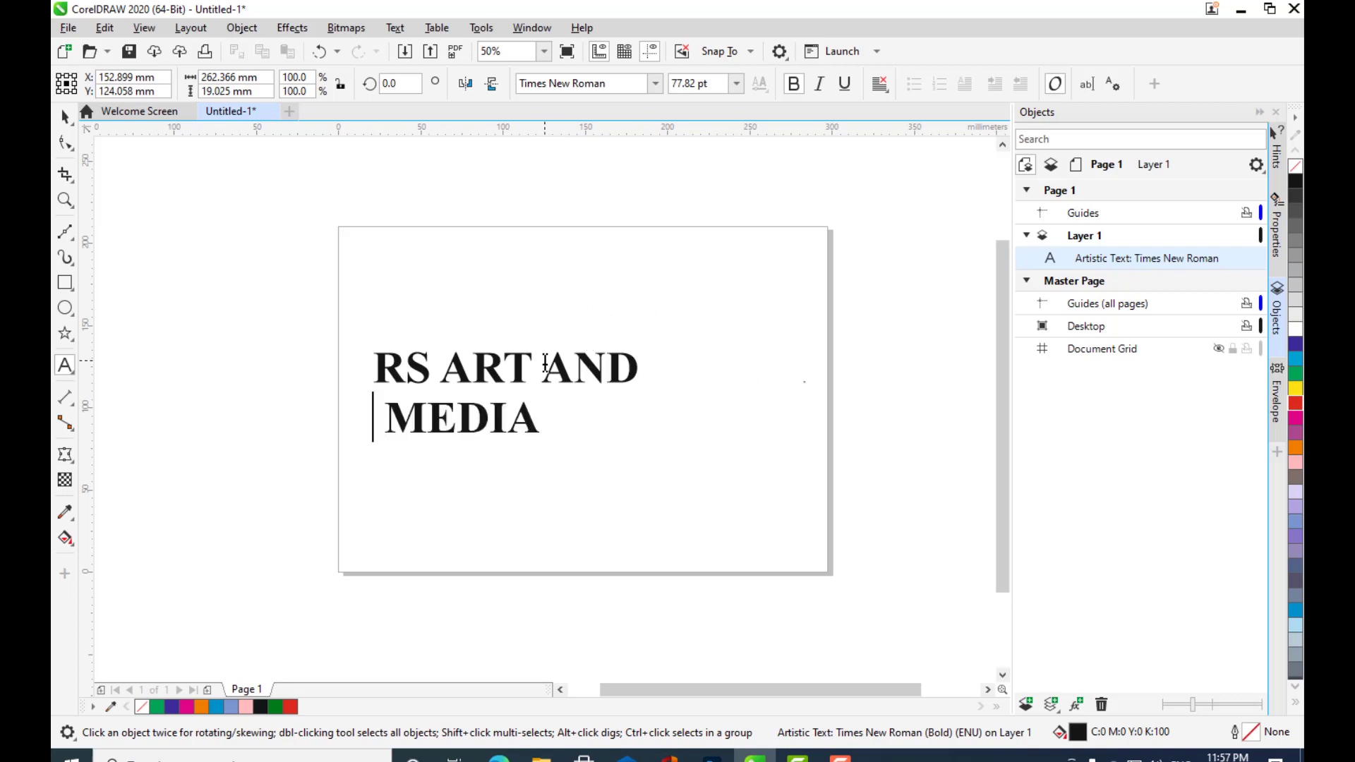
{"action": "key", "text": "ctrl+a"}
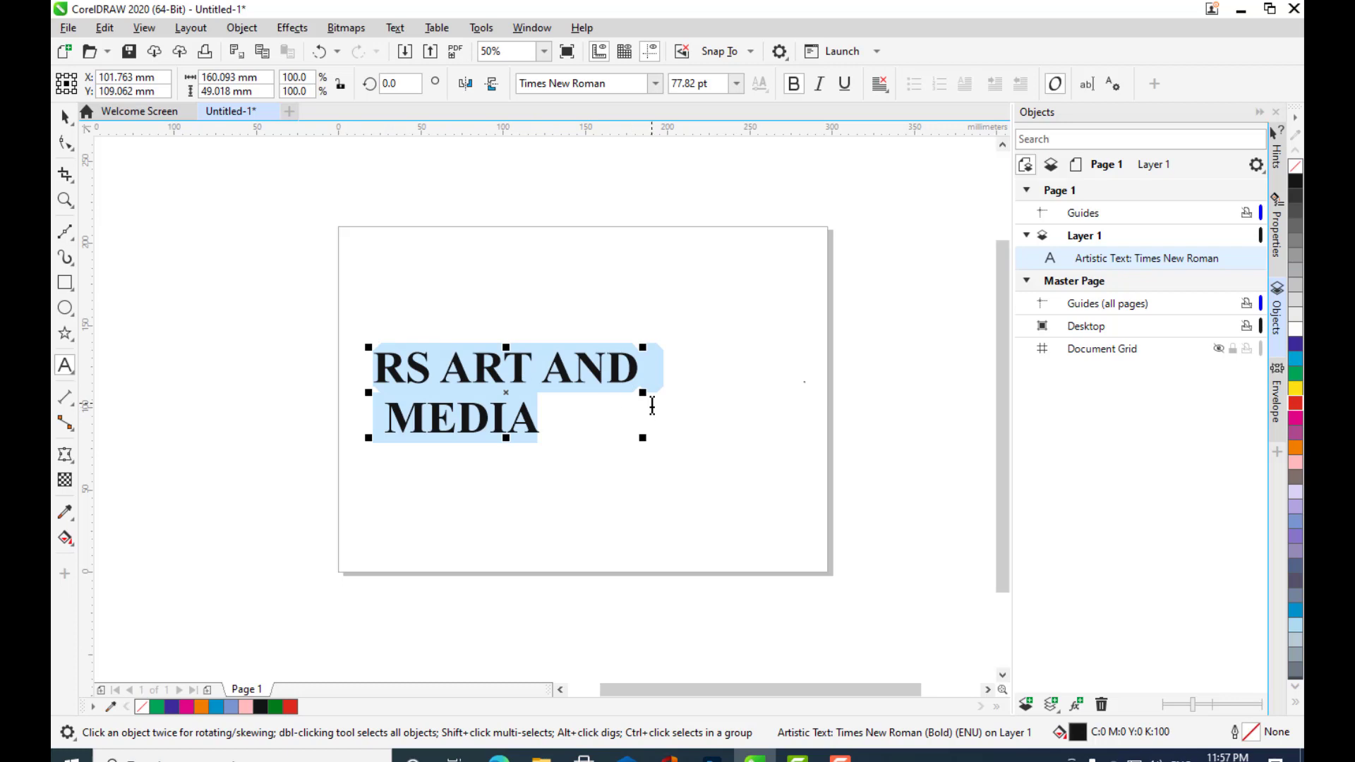
{"action": "left_click", "coordinate": [880, 83]}
{"action": "left_click", "coordinate": [909, 146]}
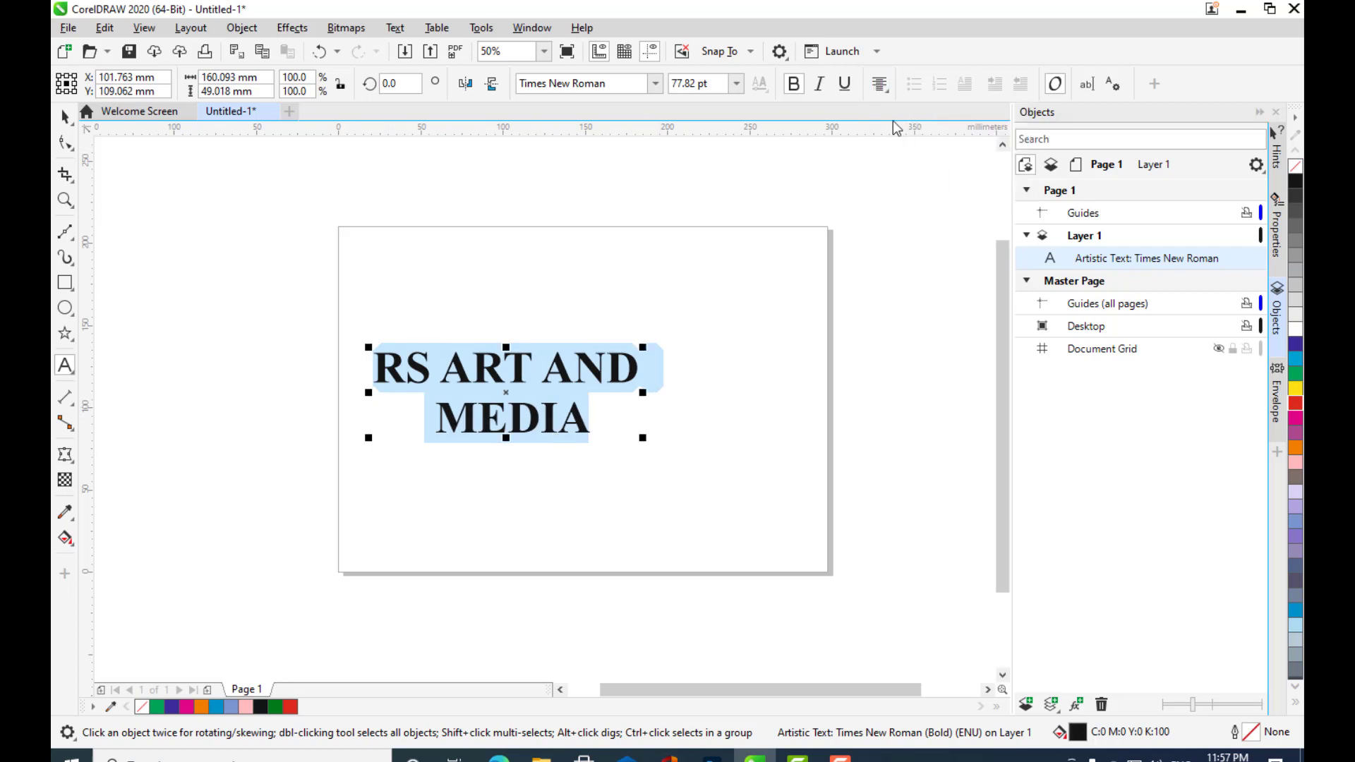
- Try left and right alignment on the selected text, and return it to center alignment
{"action": "left_click", "coordinate": [881, 83]}
{"action": "left_click", "coordinate": [898, 127]}
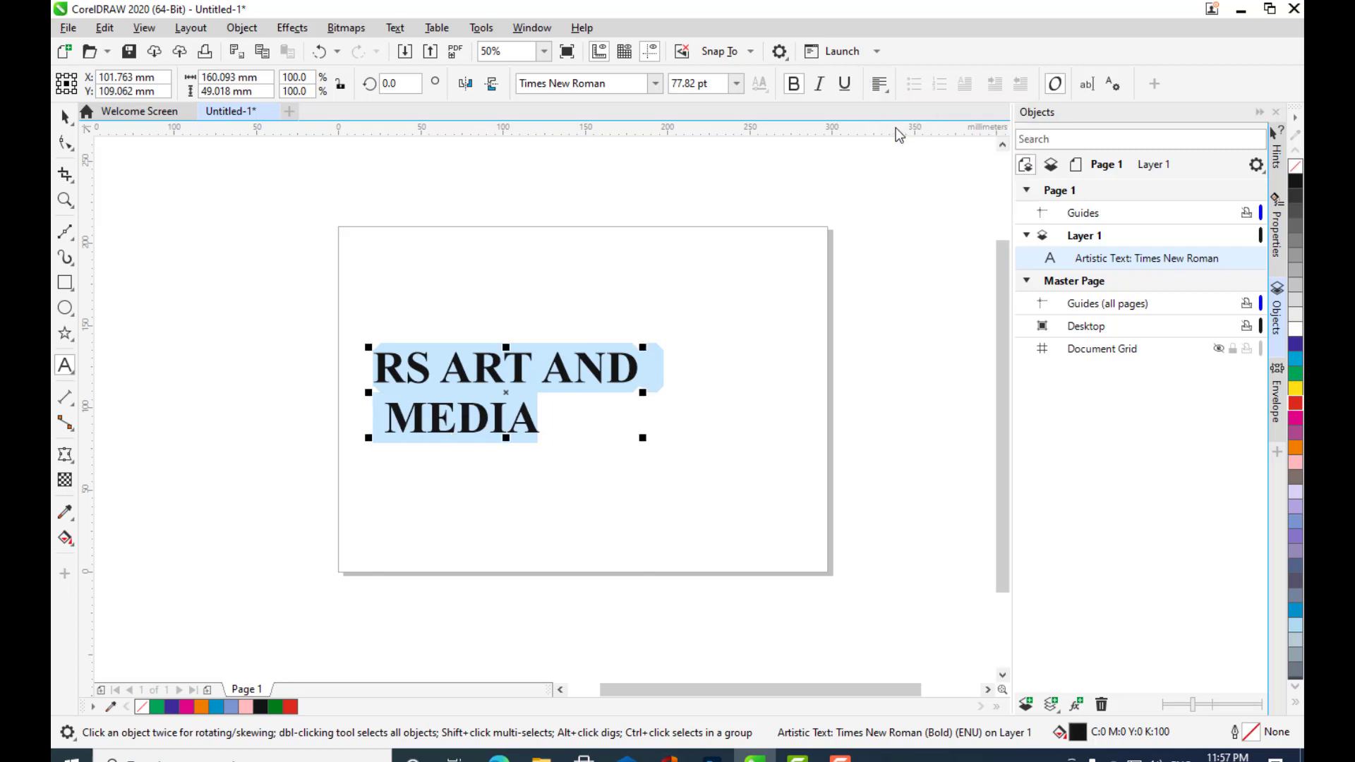
{"action": "left_click", "coordinate": [881, 93]}
{"action": "left_click", "coordinate": [905, 167]}
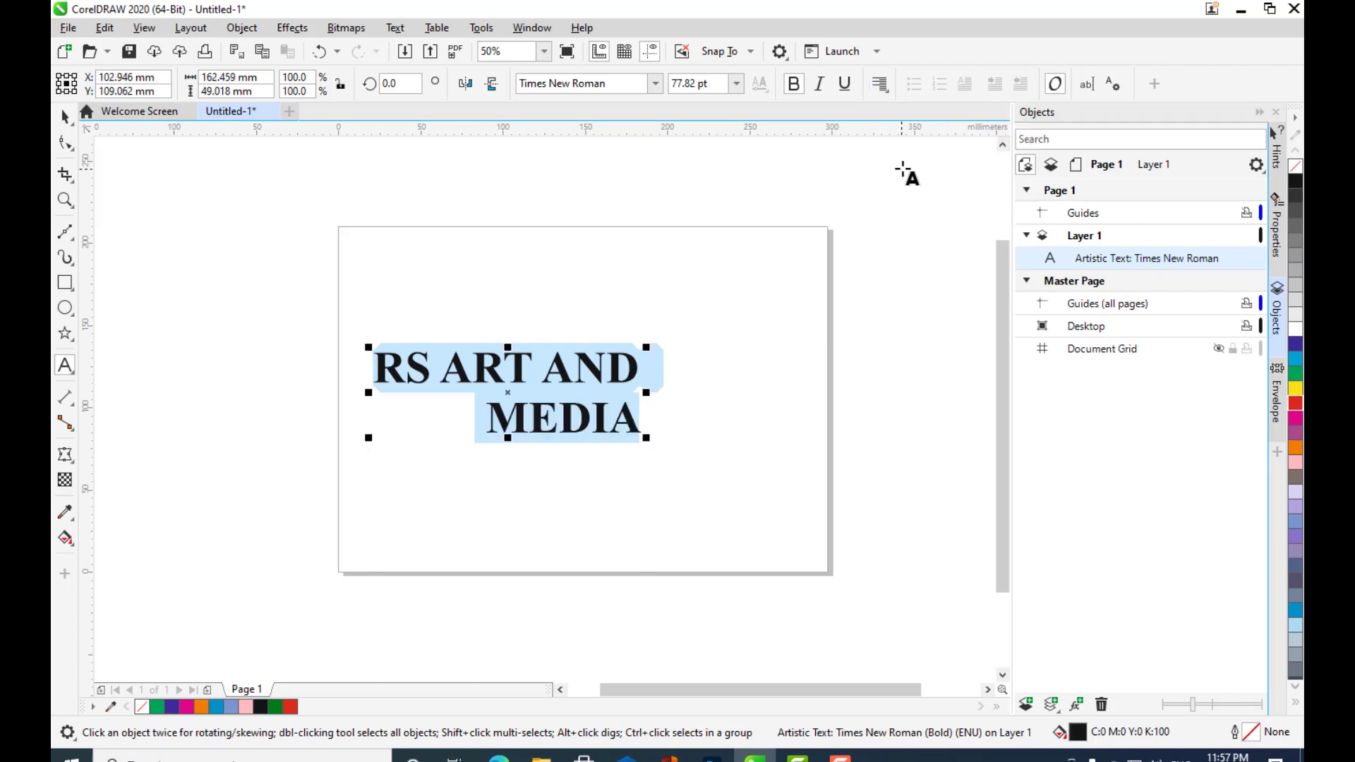
{"action": "left_click", "coordinate": [881, 89]}
{"action": "left_click", "coordinate": [901, 143]}
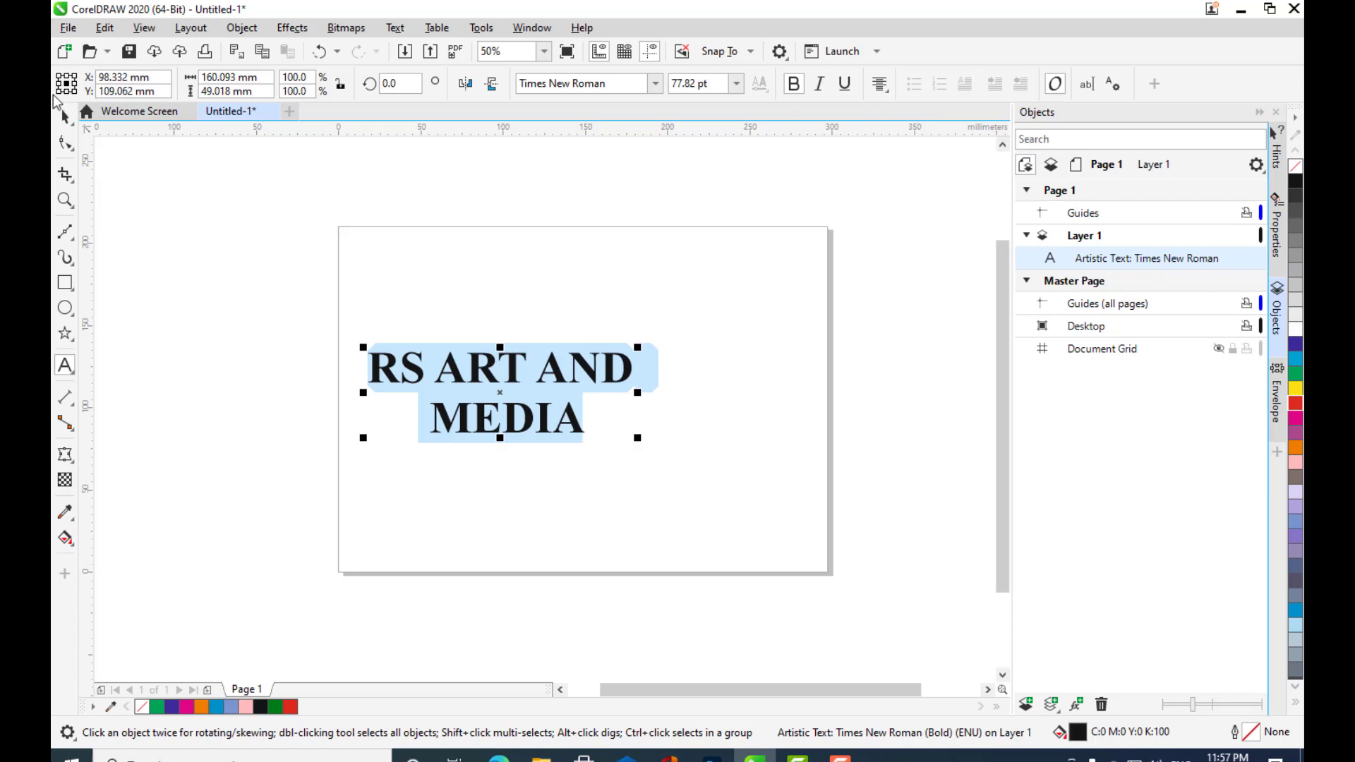
- Move the two-line text to about the middle of the page and set its font size to 100 pt
{"action": "left_click", "coordinate": [62, 117]}
{"action": "left_click_drag", "start_coordinate": [512, 370], "coordinate": [591, 365]}
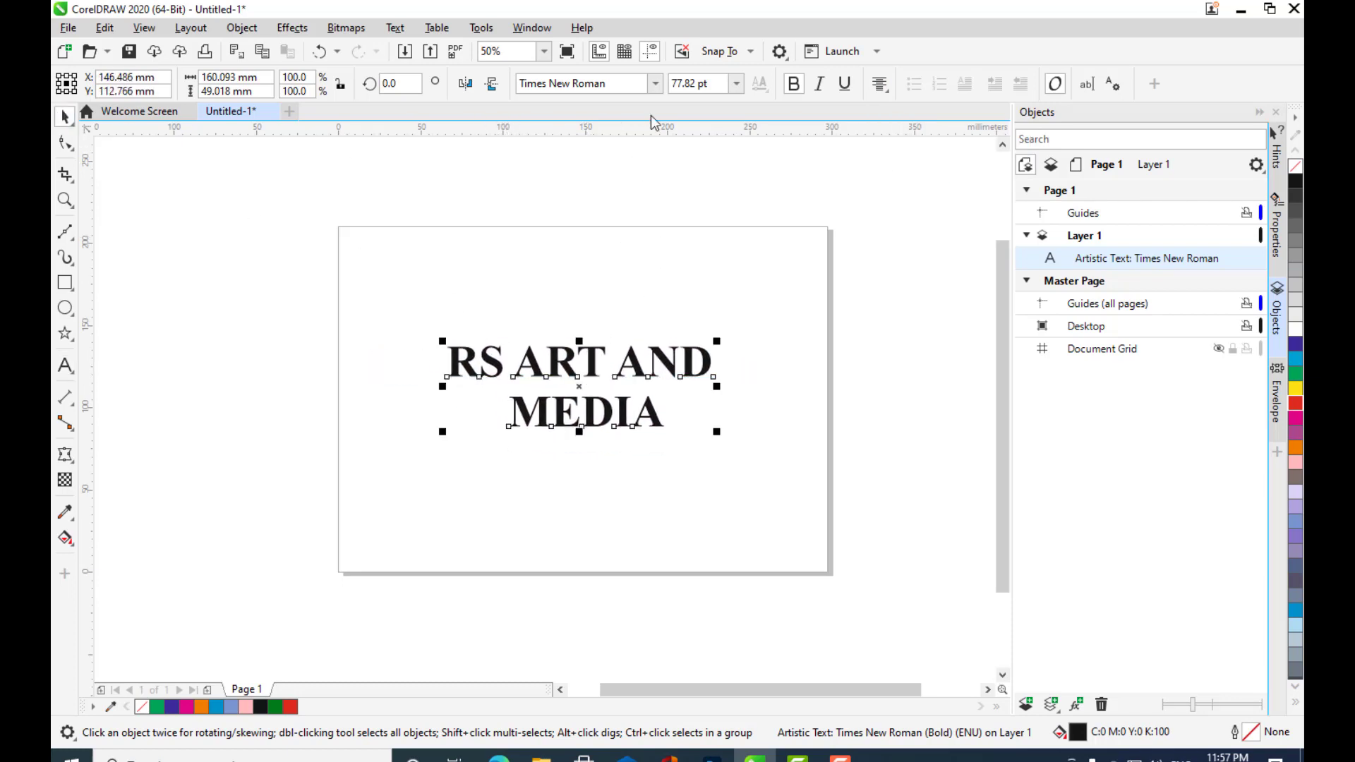
{"action": "left_click", "coordinate": [737, 86]}
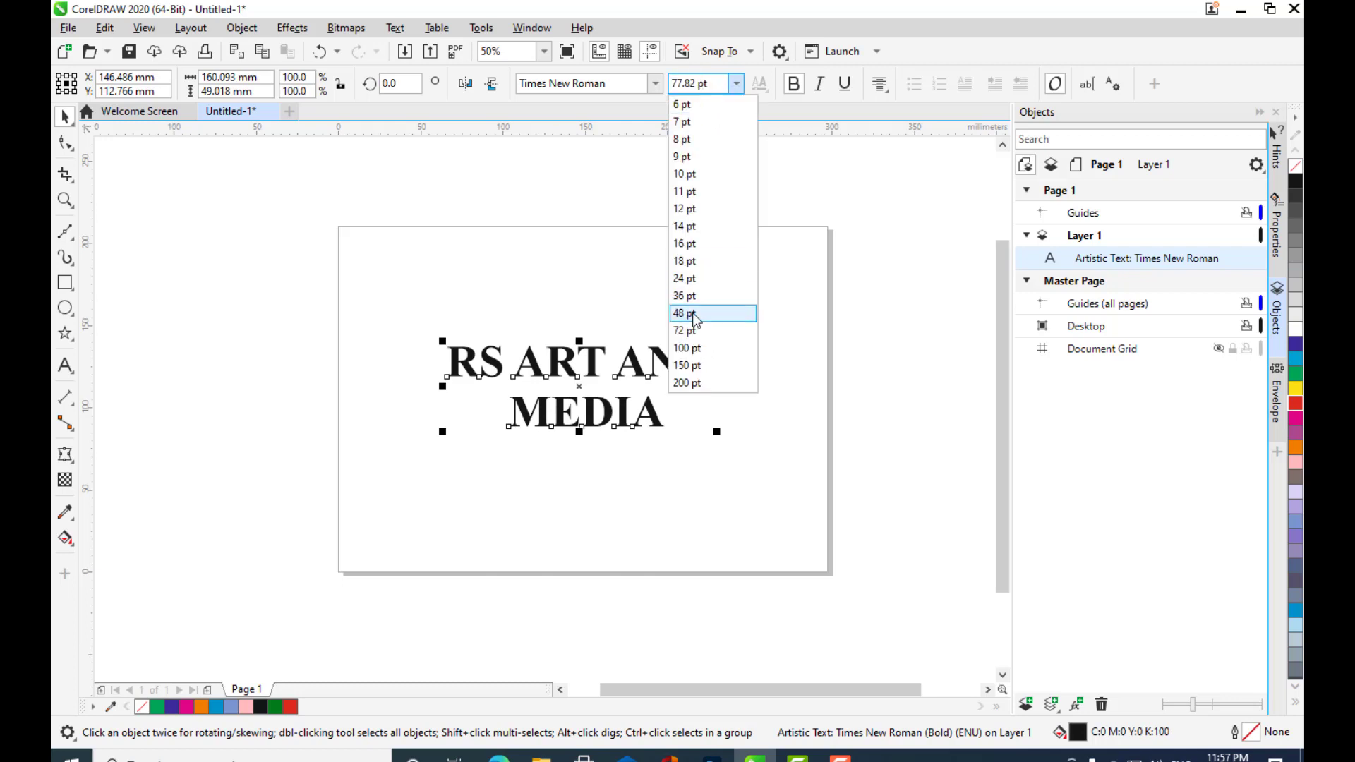
{"action": "left_click", "coordinate": [696, 365]}
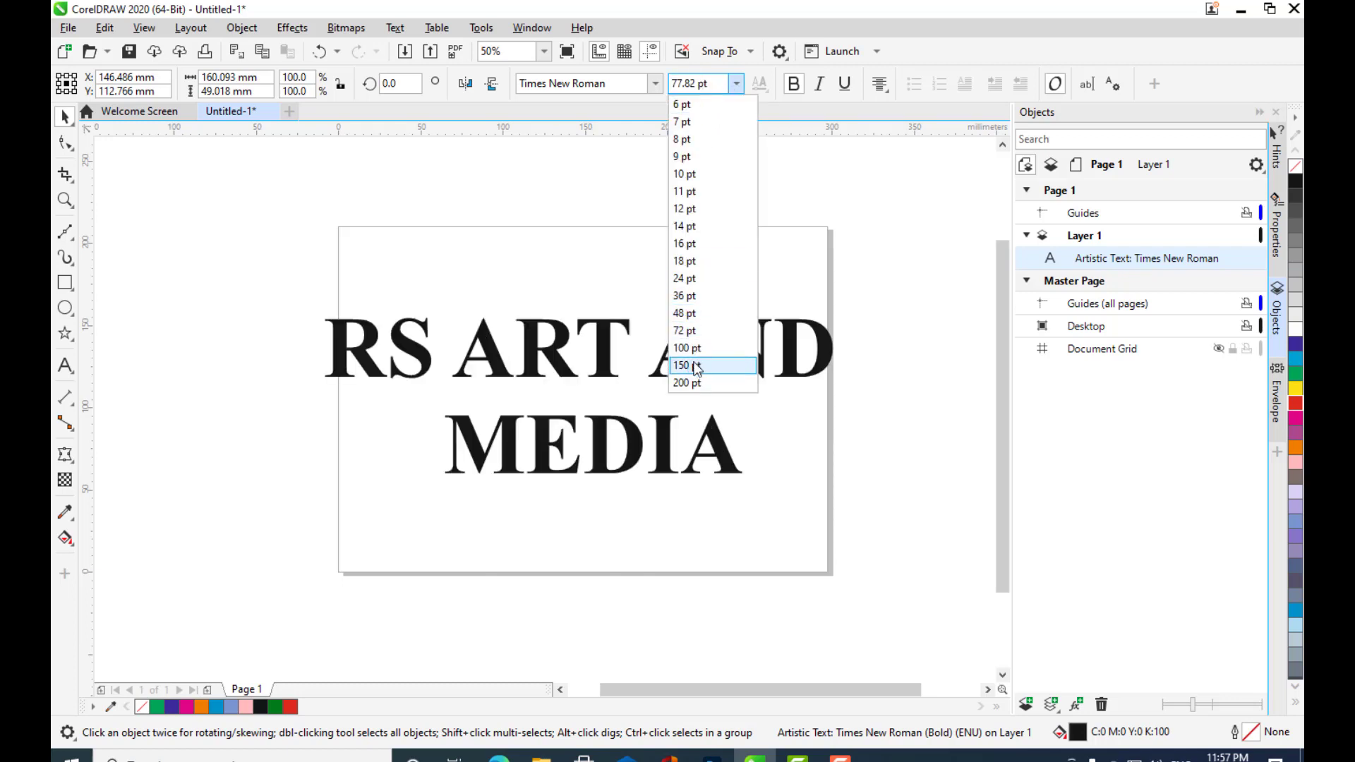
{"action": "left_click", "coordinate": [688, 349]}
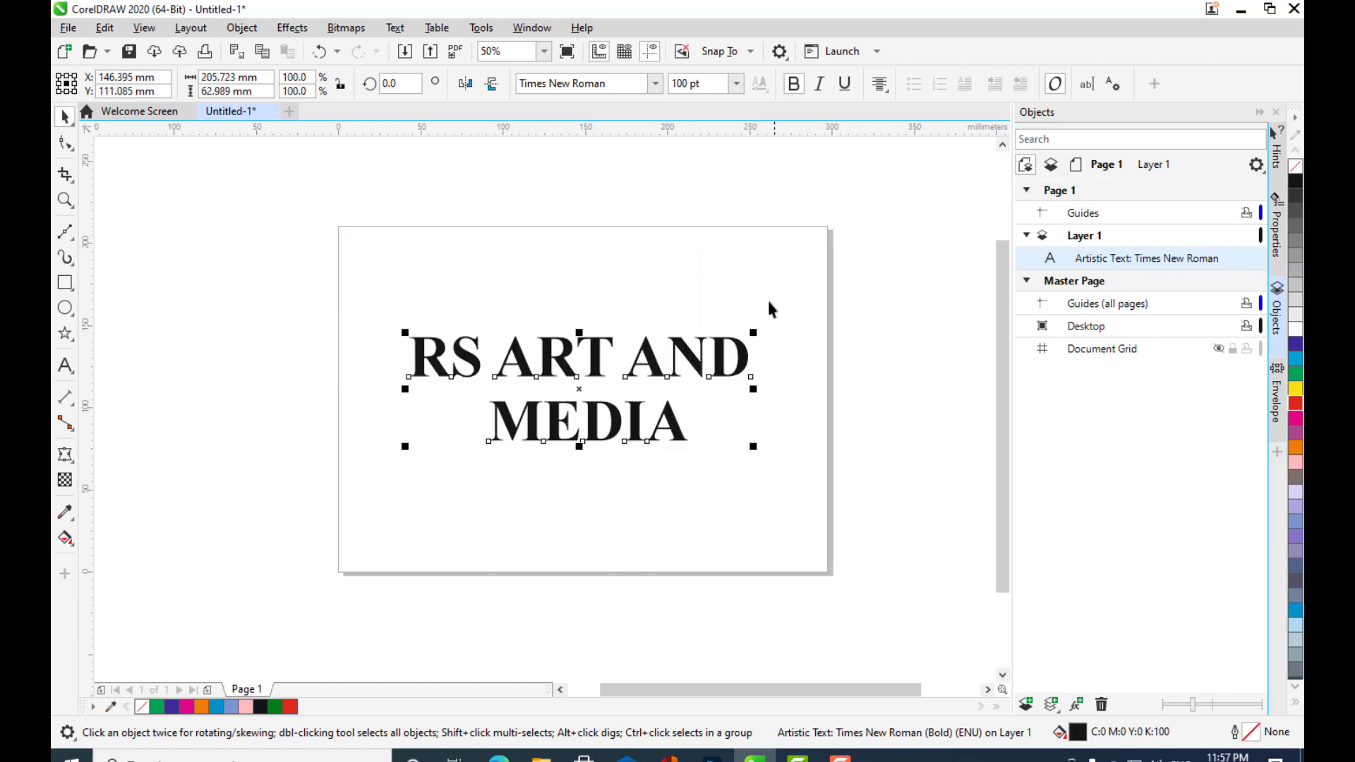
- Try a font size of 200 pt on the text, and set it to 72 pt
{"action": "left_click", "coordinate": [736, 83]}
{"action": "left_click", "coordinate": [688, 383]}
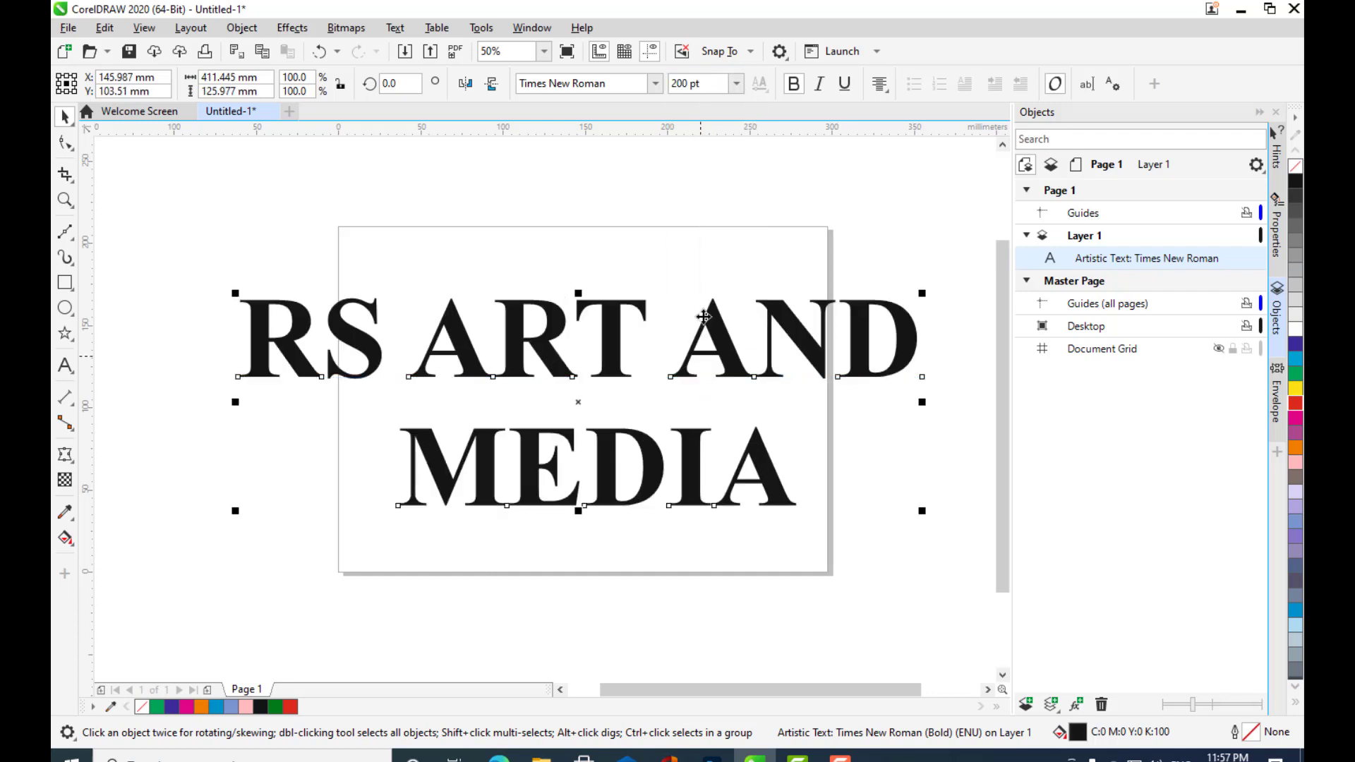
{"action": "left_click", "coordinate": [737, 84]}
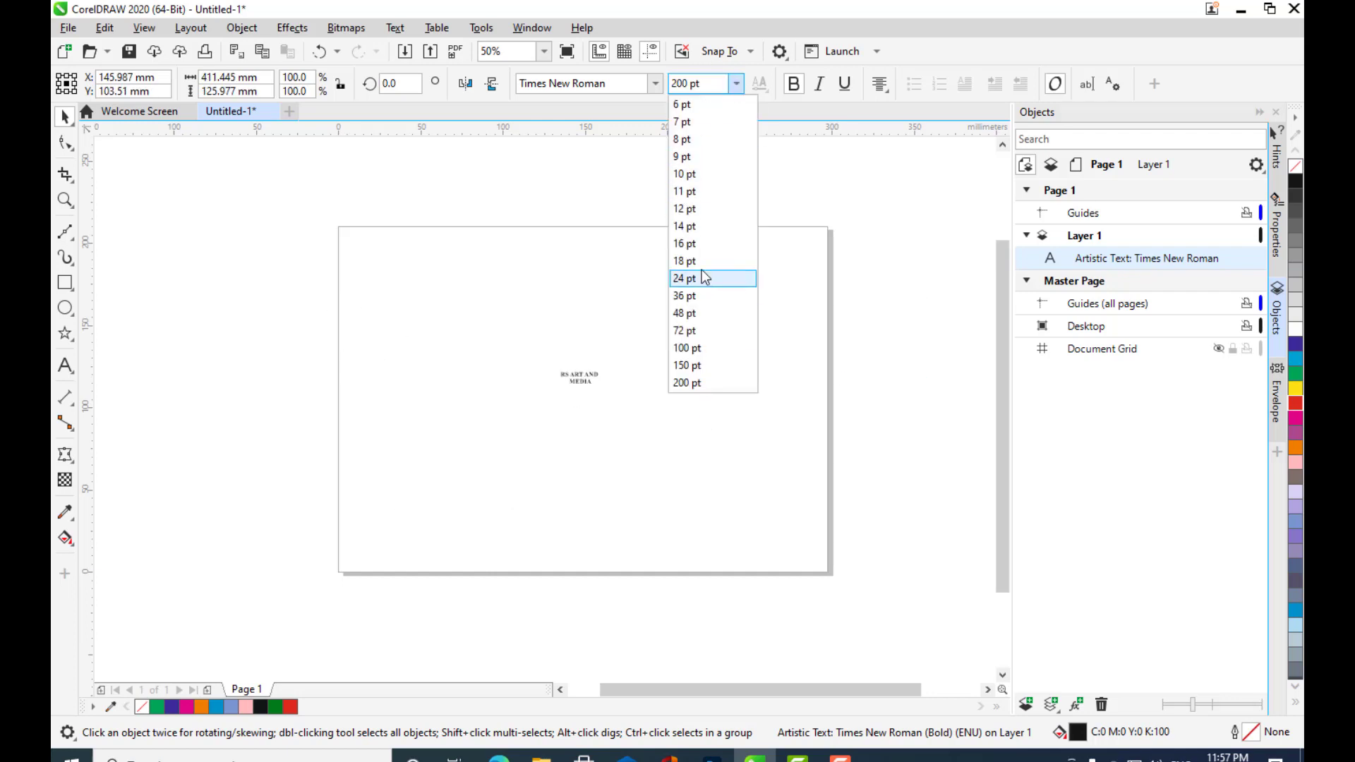
{"action": "left_click", "coordinate": [703, 331]}
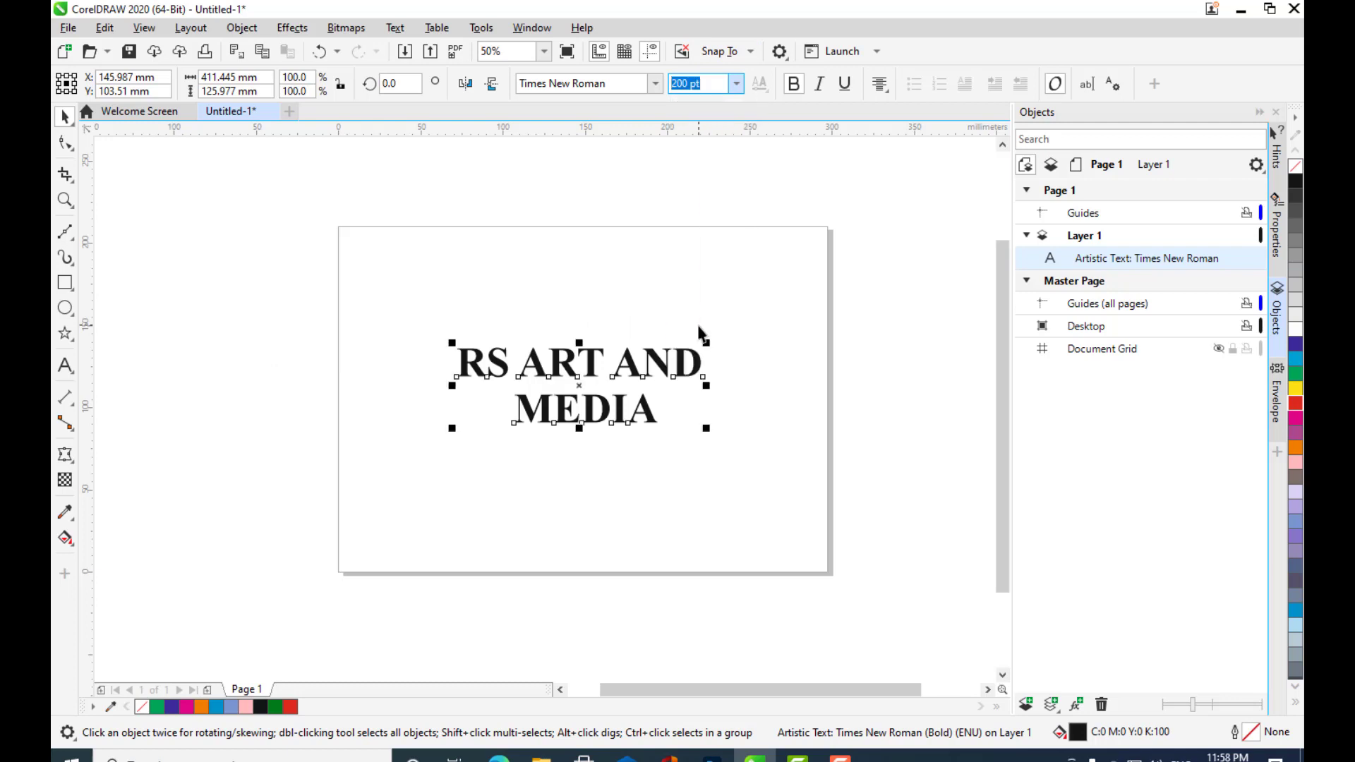
- Scale the text up proportionally from its corners to about 242 mm wide and 74 mm high within the page
{"action": "left_click_drag", "start_coordinate": [707, 343], "coordinate": [778, 321]}
{"action": "left_click_drag", "start_coordinate": [452, 321], "coordinate": [398, 305]}
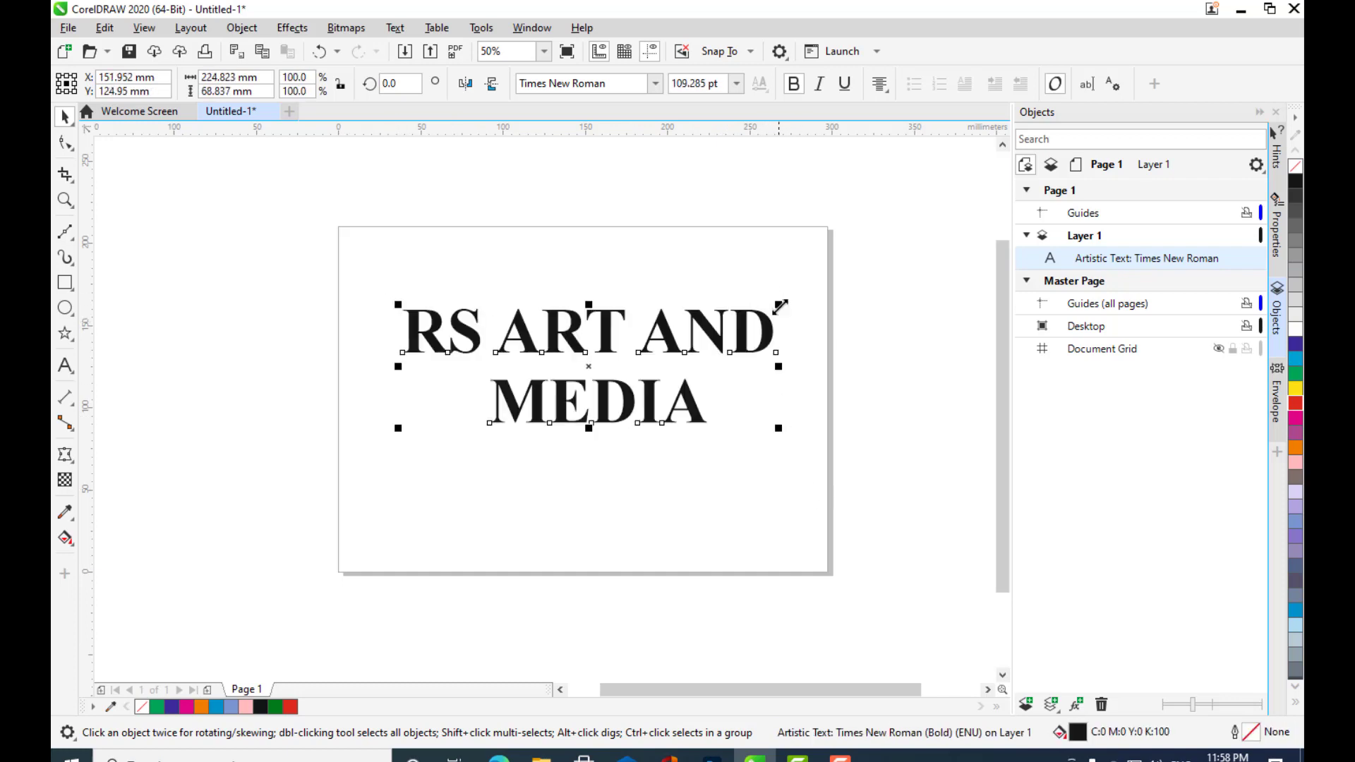
{"action": "left_click_drag", "start_coordinate": [781, 429], "coordinate": [789, 433]}
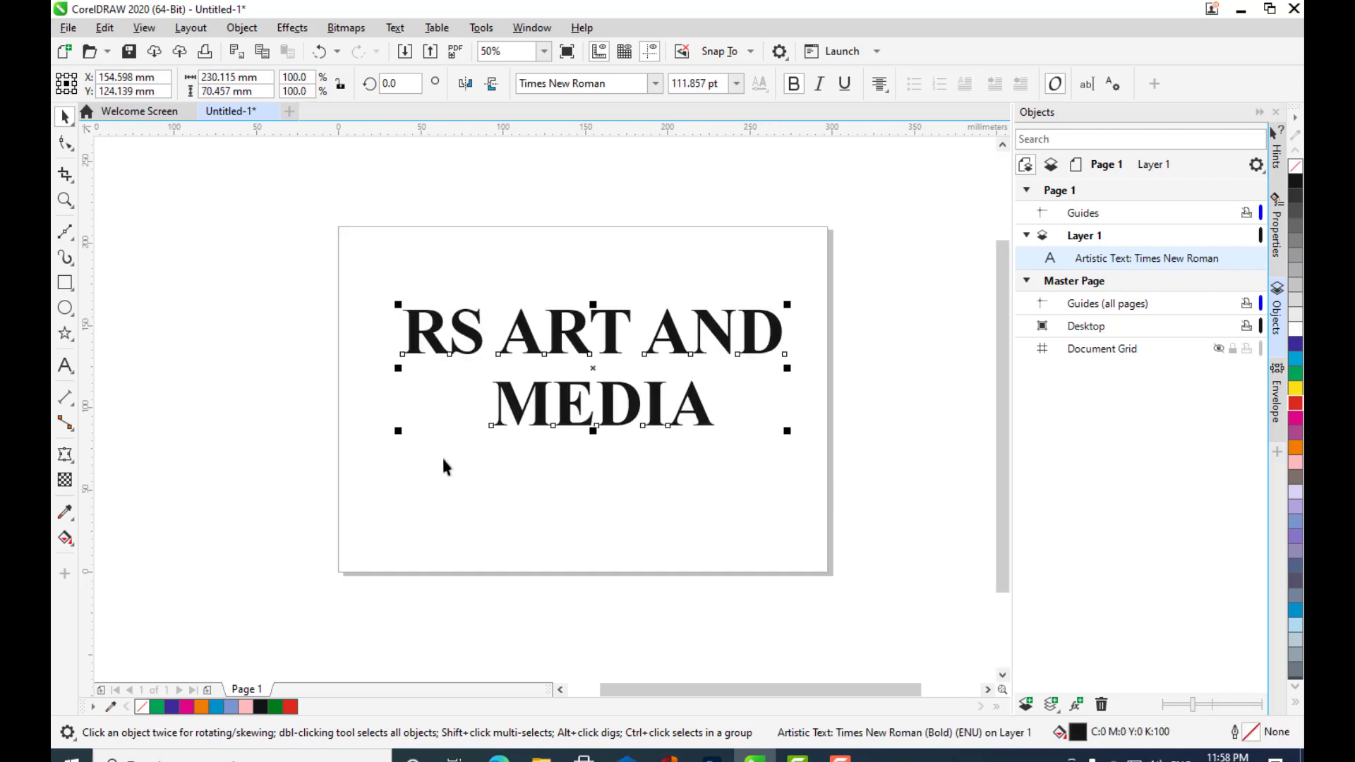
{"action": "left_click_drag", "start_coordinate": [398, 431], "coordinate": [379, 437]}
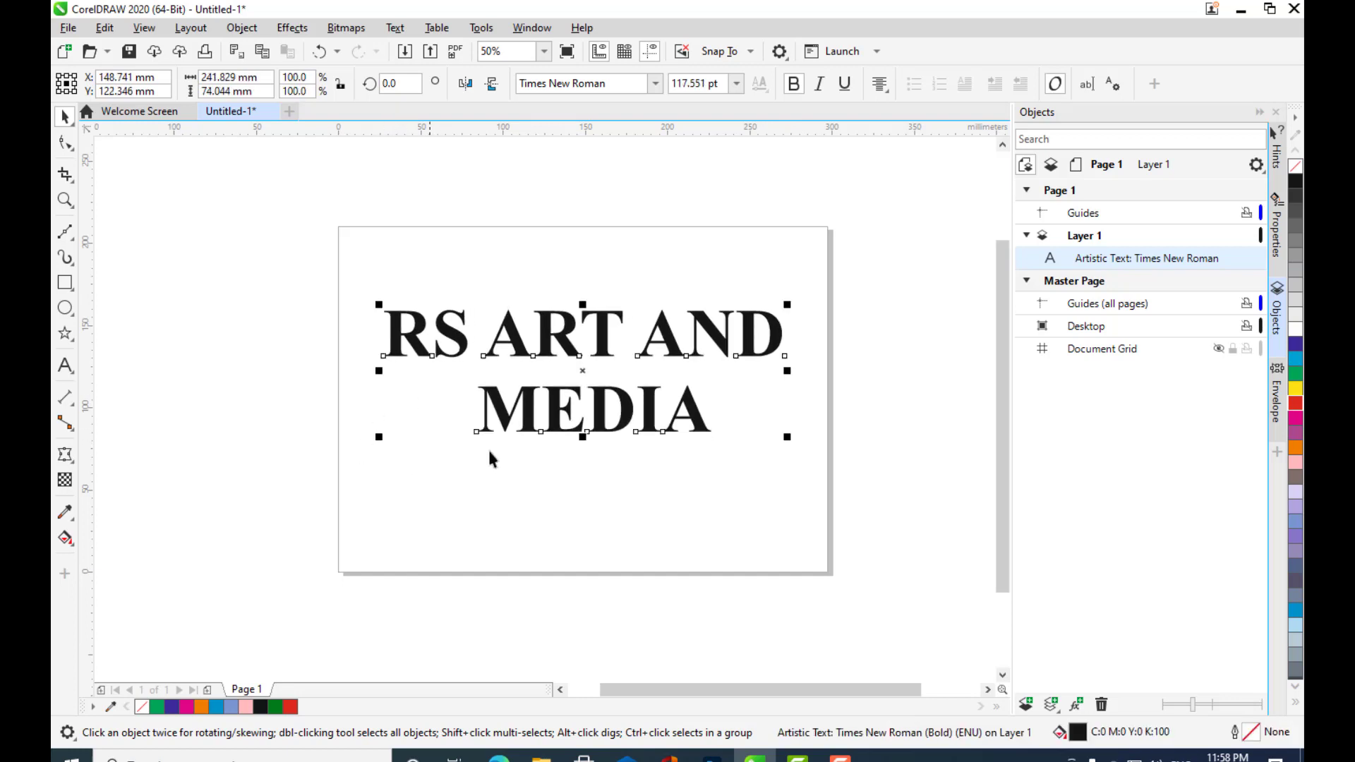
- Scale the text up proportionally to about 247 mm wide and 76 mm high, and move it to about the page's middle
{"action": "left_click_drag", "start_coordinate": [789, 438], "coordinate": [790, 439]}
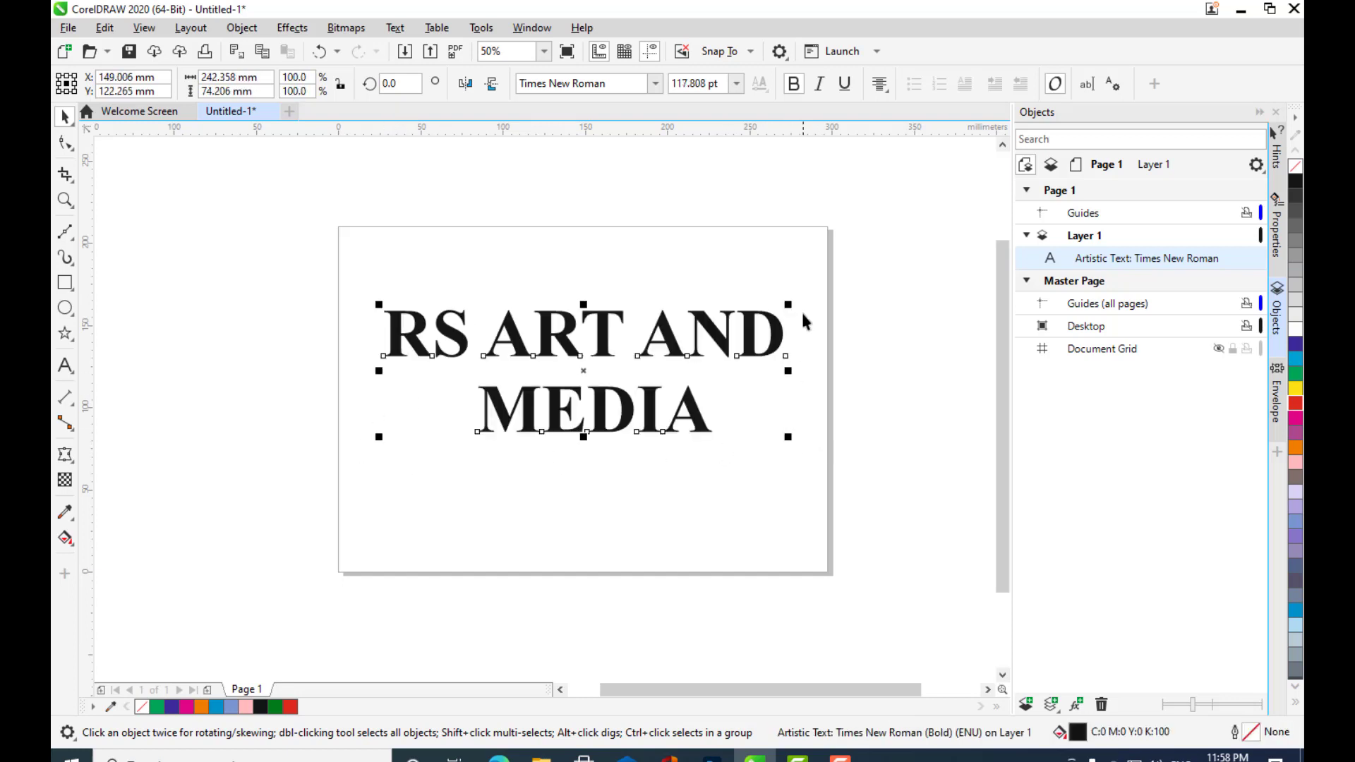
{"action": "left_click_drag", "start_coordinate": [789, 303], "coordinate": [799, 295]}
{"action": "left_click_drag", "start_coordinate": [723, 336], "coordinate": [660, 357]}
{"action": "left_click", "coordinate": [790, 311]}
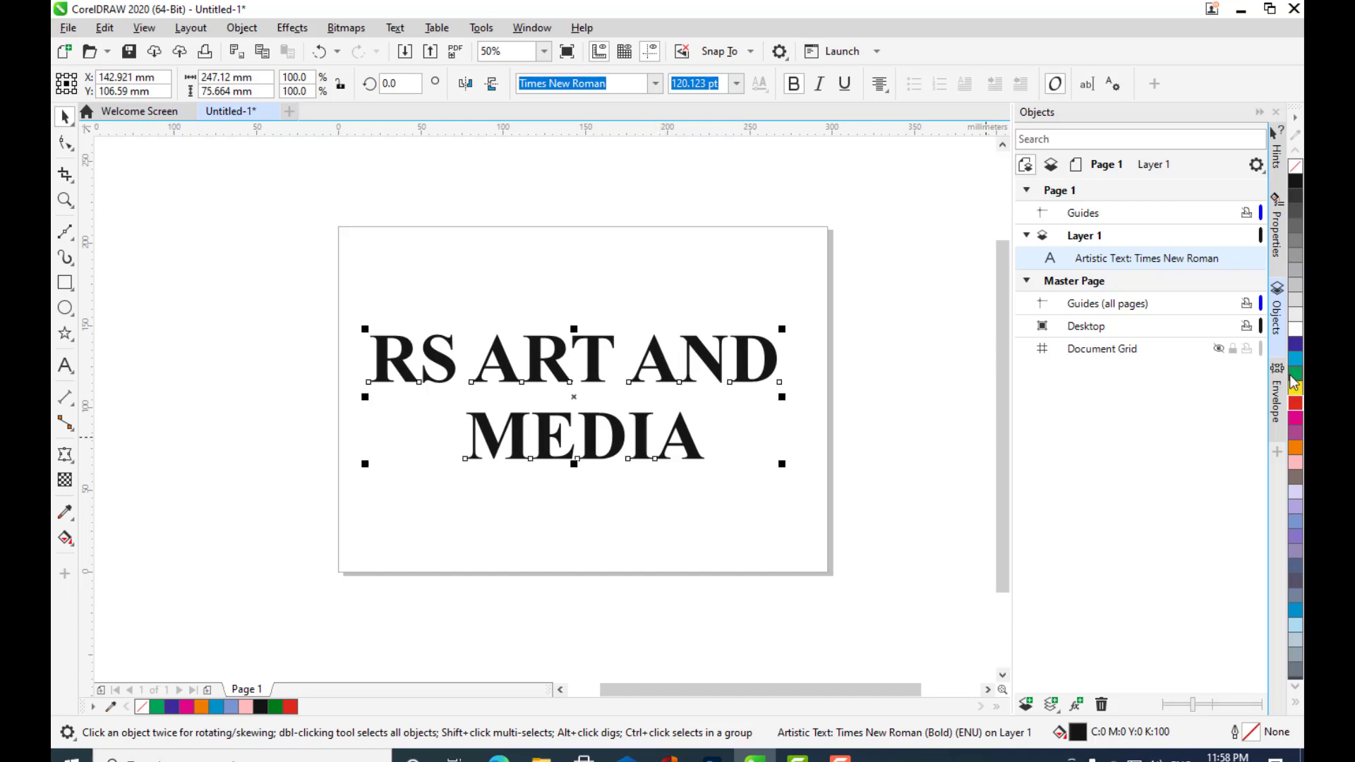
- Try green, magenta, red, brown, pink and blue palette fills on the text
{"action": "left_click", "coordinate": [1295, 374]}
{"action": "left_click", "coordinate": [1296, 418]}
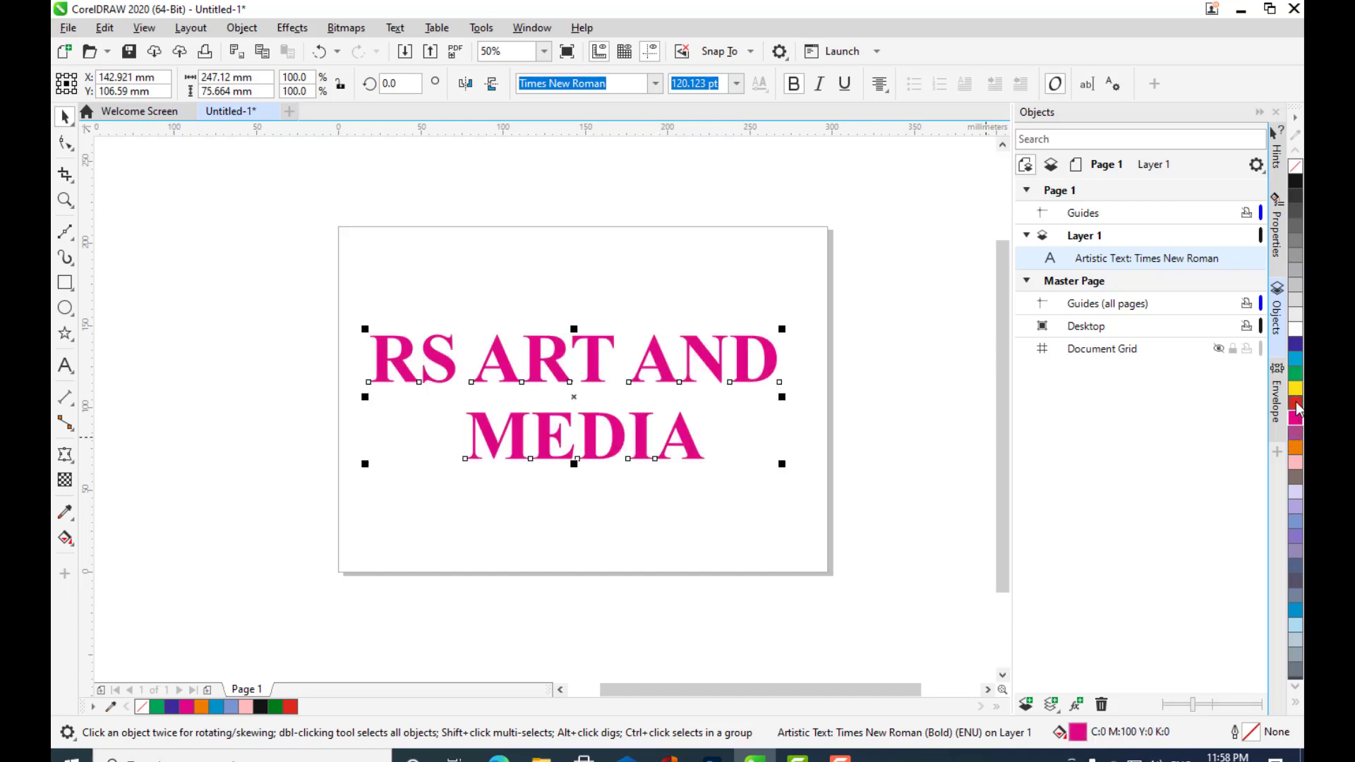
{"action": "left_click", "coordinate": [1296, 403]}
{"action": "left_click", "coordinate": [1297, 478]}
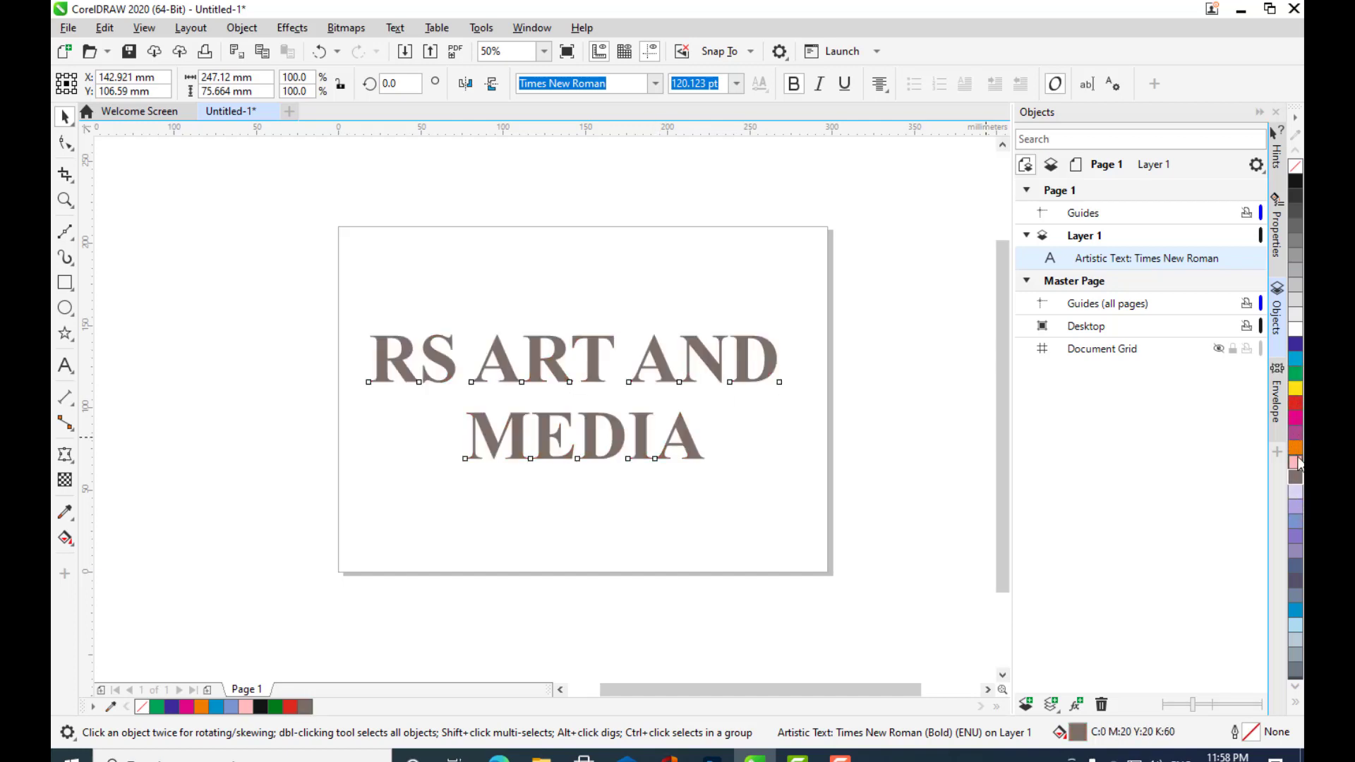
{"action": "left_click", "coordinate": [1297, 463]}
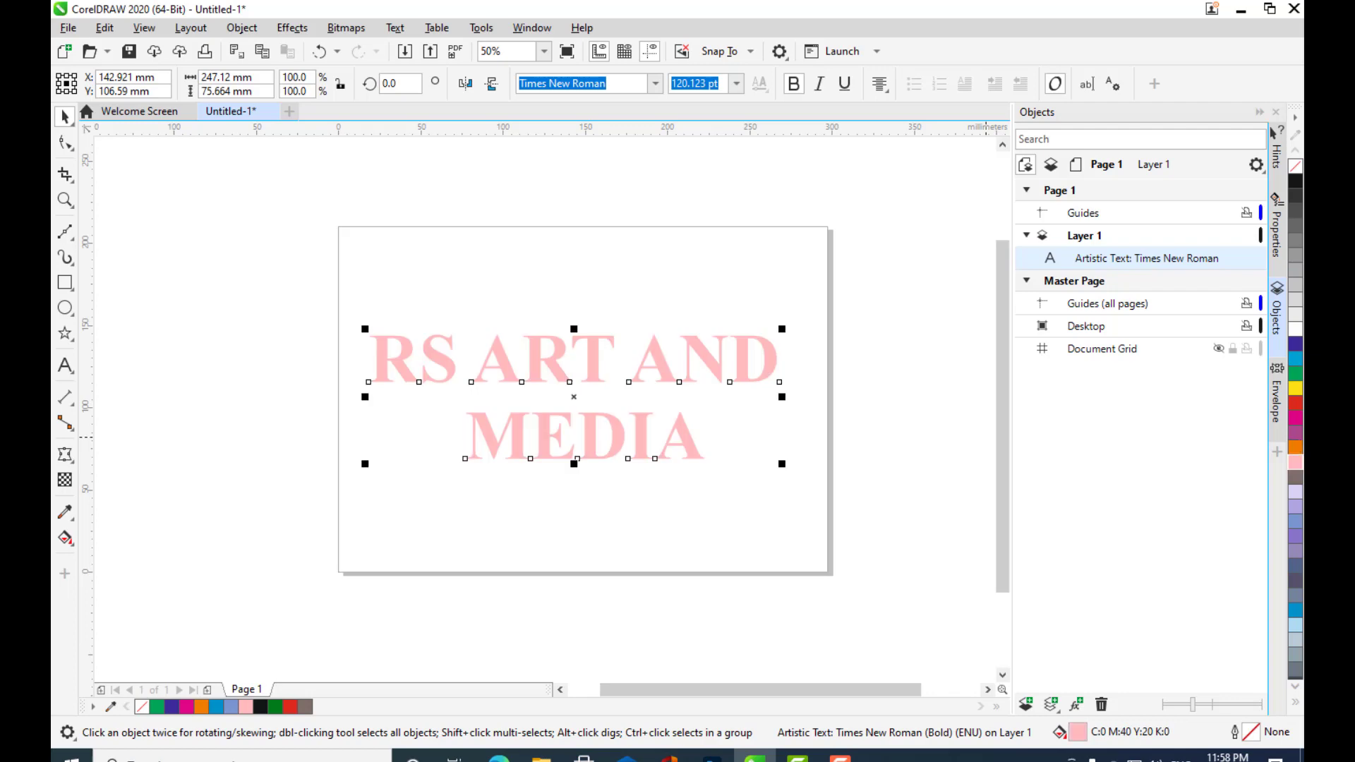
{"action": "left_click", "coordinate": [1298, 616]}
- Fill the text with the crimson palette colour C:0 M:100 Y:60 K:0 and deselect it
{"action": "scroll", "coordinate": [1301, 693], "scroll_direction": "down", "scroll_amount": 10}
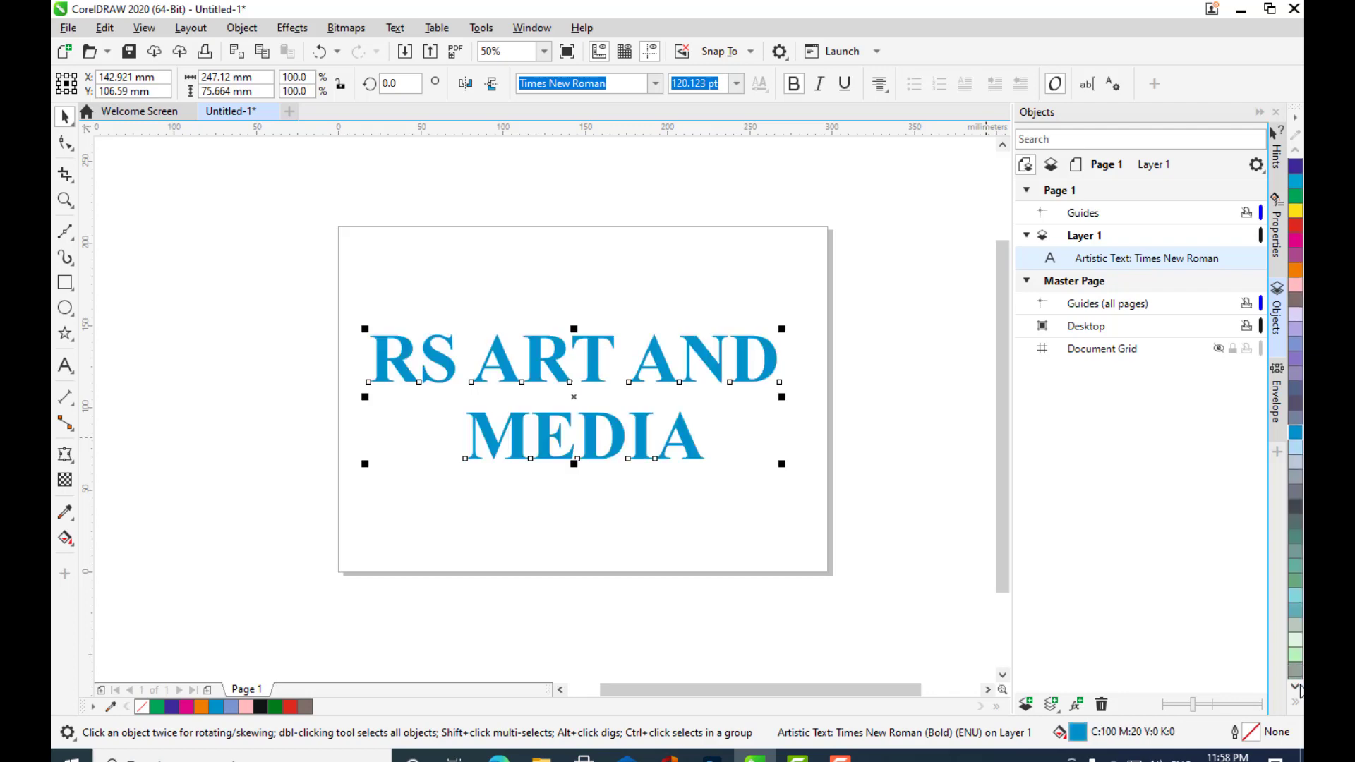
{"action": "scroll", "coordinate": [1299, 691], "scroll_direction": "down", "scroll_amount": 5}
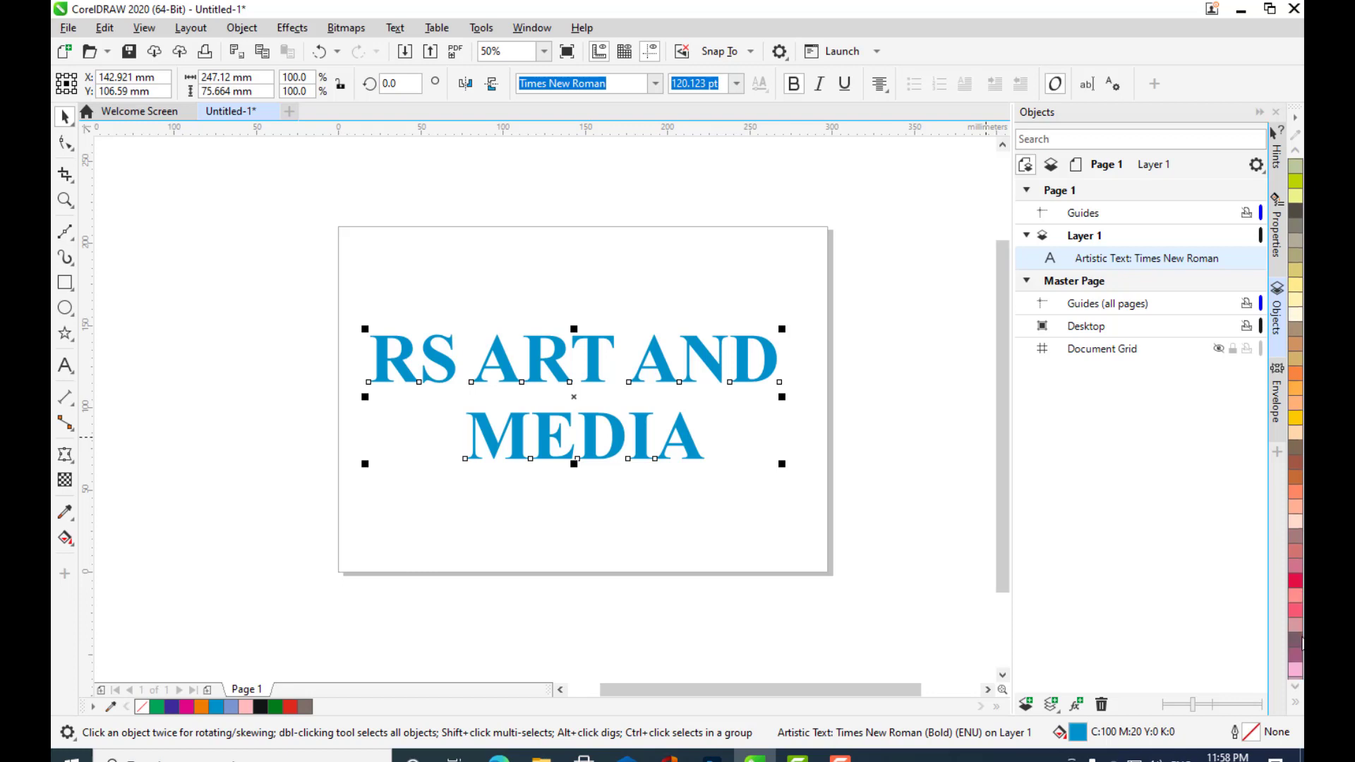
{"action": "left_click", "coordinate": [1296, 580]}
{"action": "left_click", "coordinate": [605, 534]}
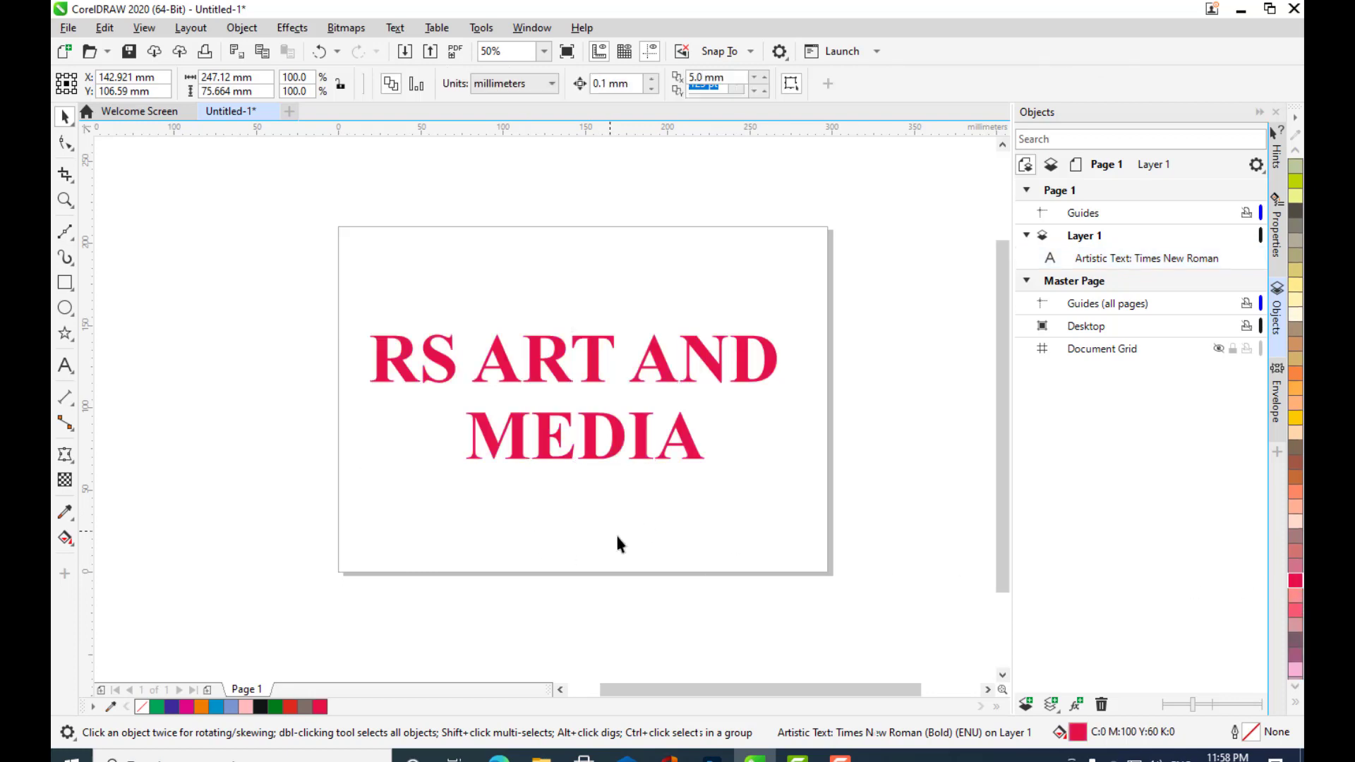
- Move the text to about X 152 mm, Y 102 mm and start a fountain fill on it, keeping the text in view
{"action": "left_click", "coordinate": [659, 364]}
{"action": "left_click_drag", "start_coordinate": [665, 369], "coordinate": [679, 376]}
{"action": "key", "text": "F11"}
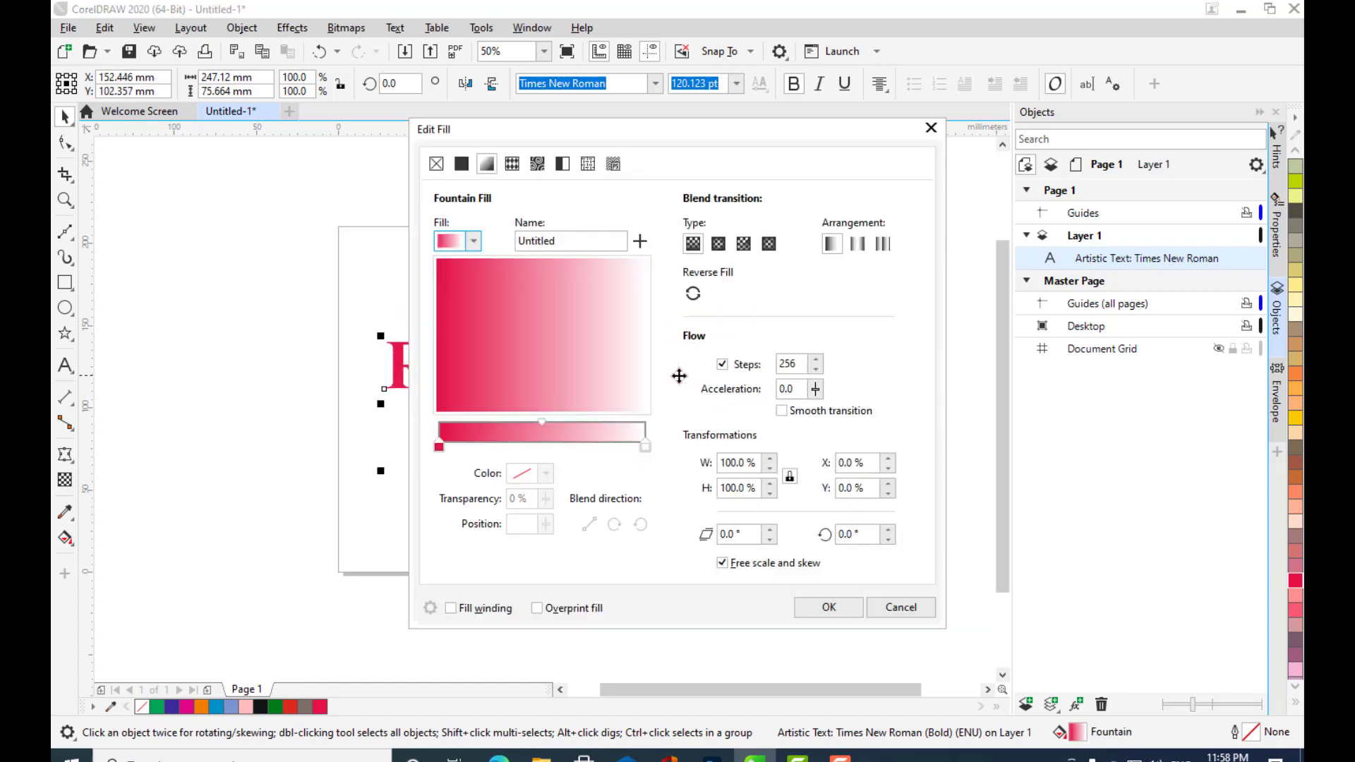
{"action": "left_click_drag", "start_coordinate": [618, 132], "coordinate": [1003, 59]}
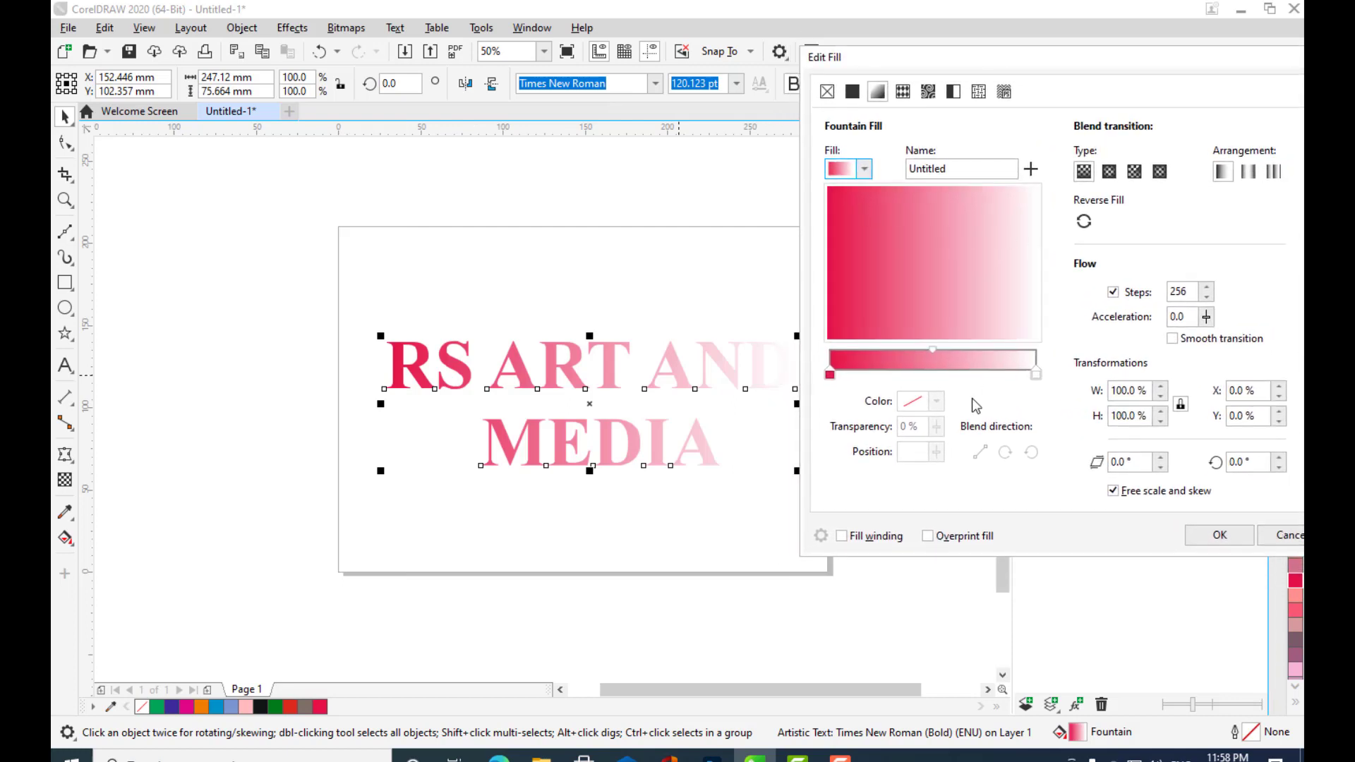
- Try orange and yellow as the fountain fill's start colour, and set it to red from the CMYK palette
{"action": "left_click", "coordinate": [830, 375]}
{"action": "left_click", "coordinate": [937, 401]}
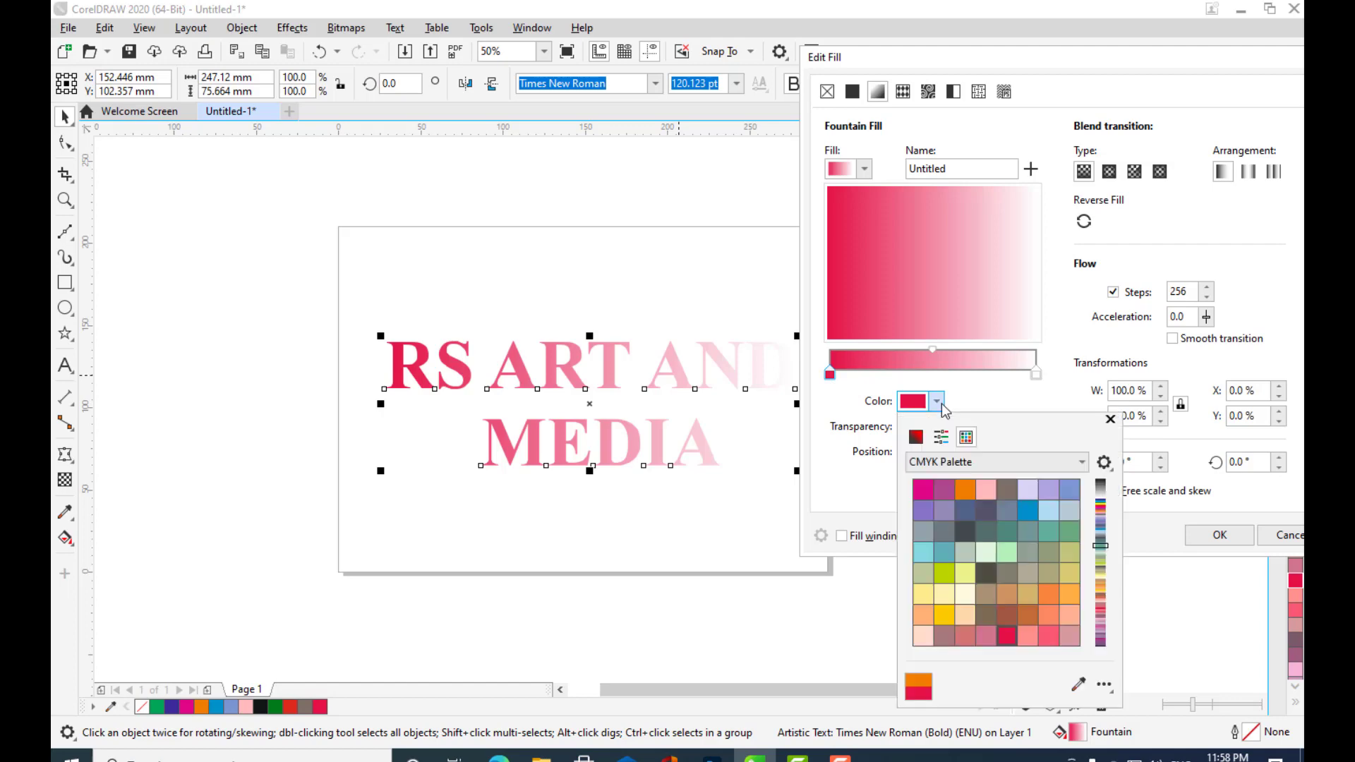
{"action": "left_click", "coordinate": [967, 492]}
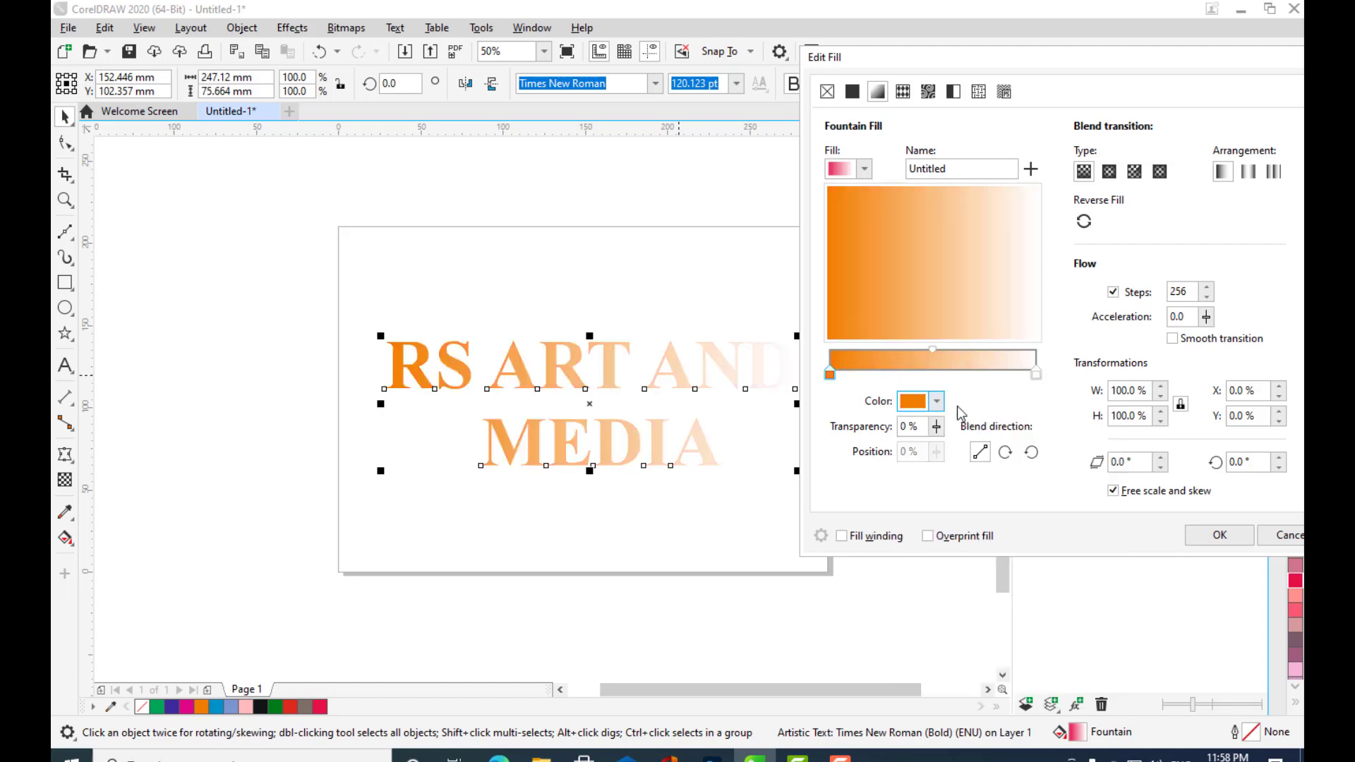
{"action": "left_click", "coordinate": [936, 403]}
{"action": "left_click", "coordinate": [1053, 508]}
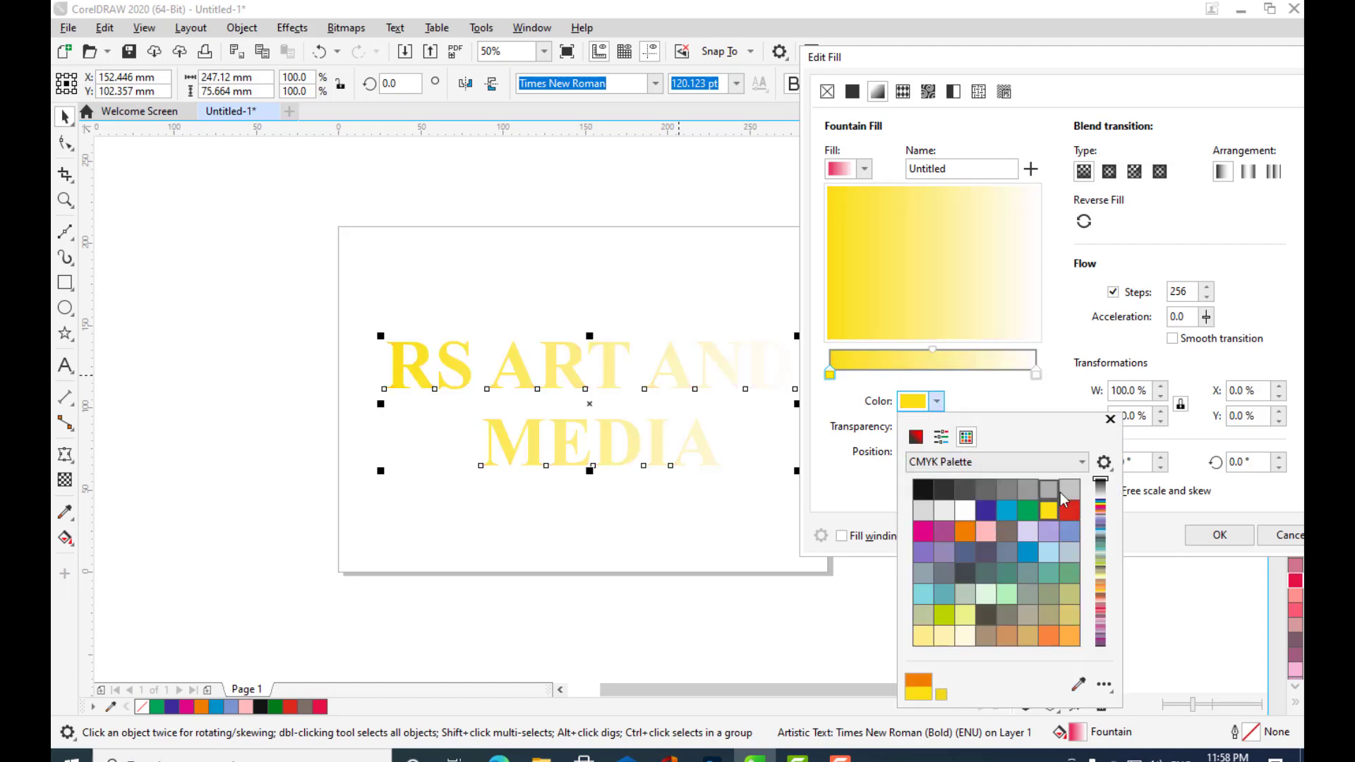
{"action": "left_click", "coordinate": [1036, 374]}
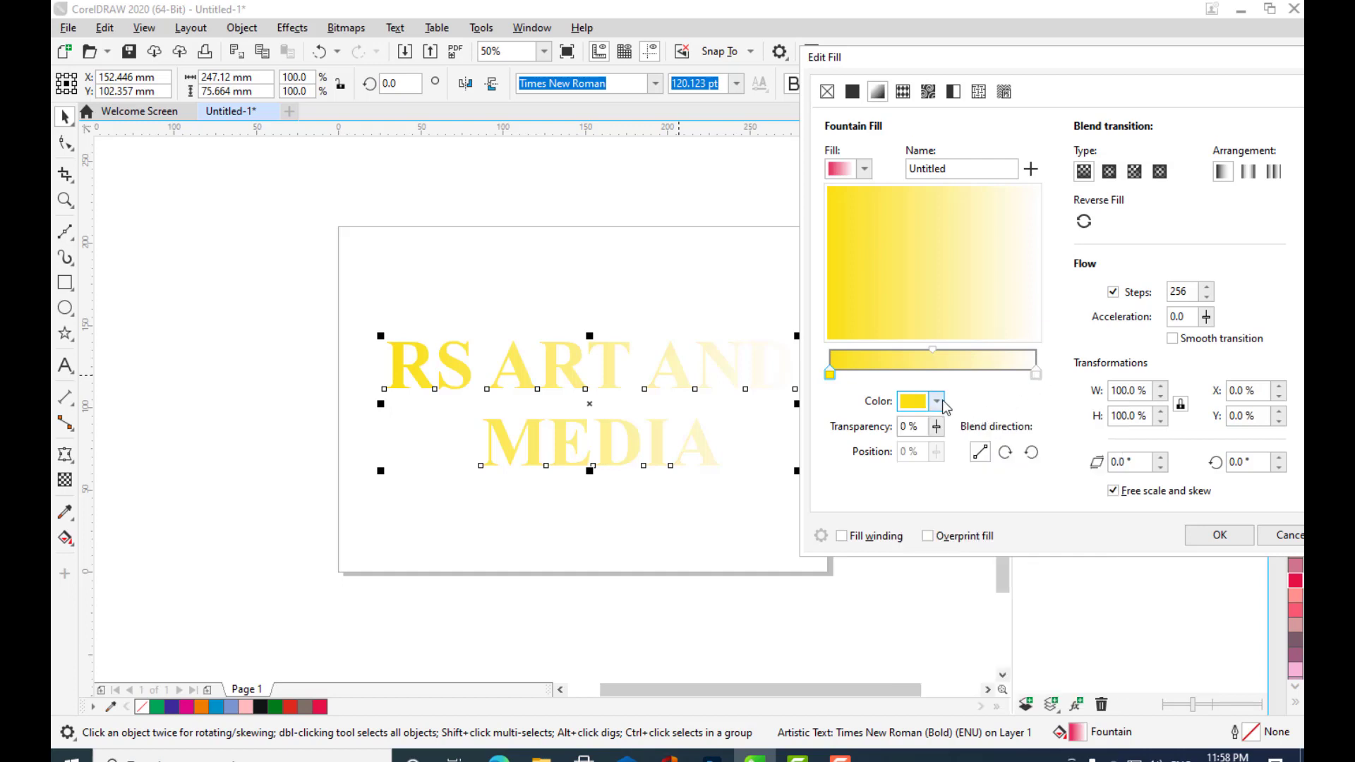
{"action": "left_click", "coordinate": [937, 403]}
{"action": "left_click", "coordinate": [1070, 510]}
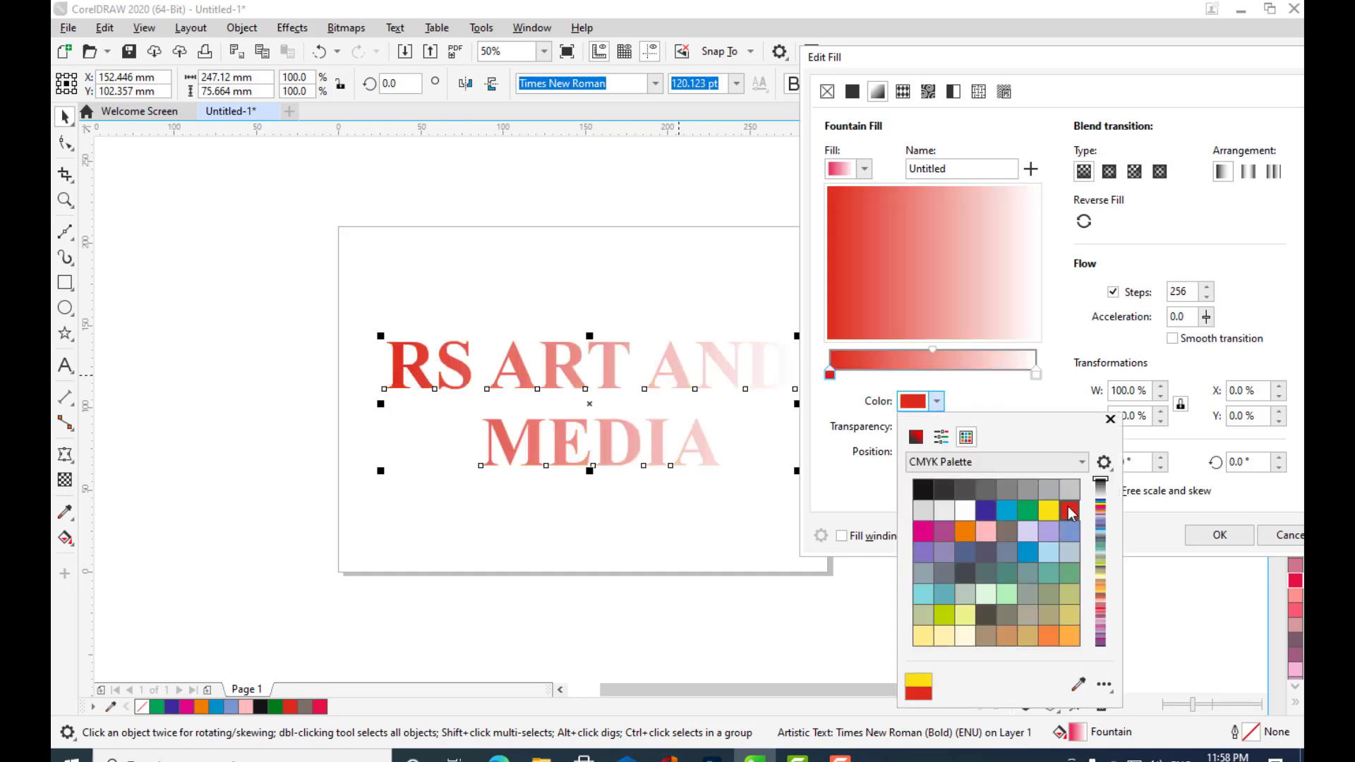
- Set the fountain fill's end colour to a bright yellow and apply the red-to-yellow gradient to the text
{"action": "left_click", "coordinate": [1036, 375]}
{"action": "left_click", "coordinate": [1037, 375]}
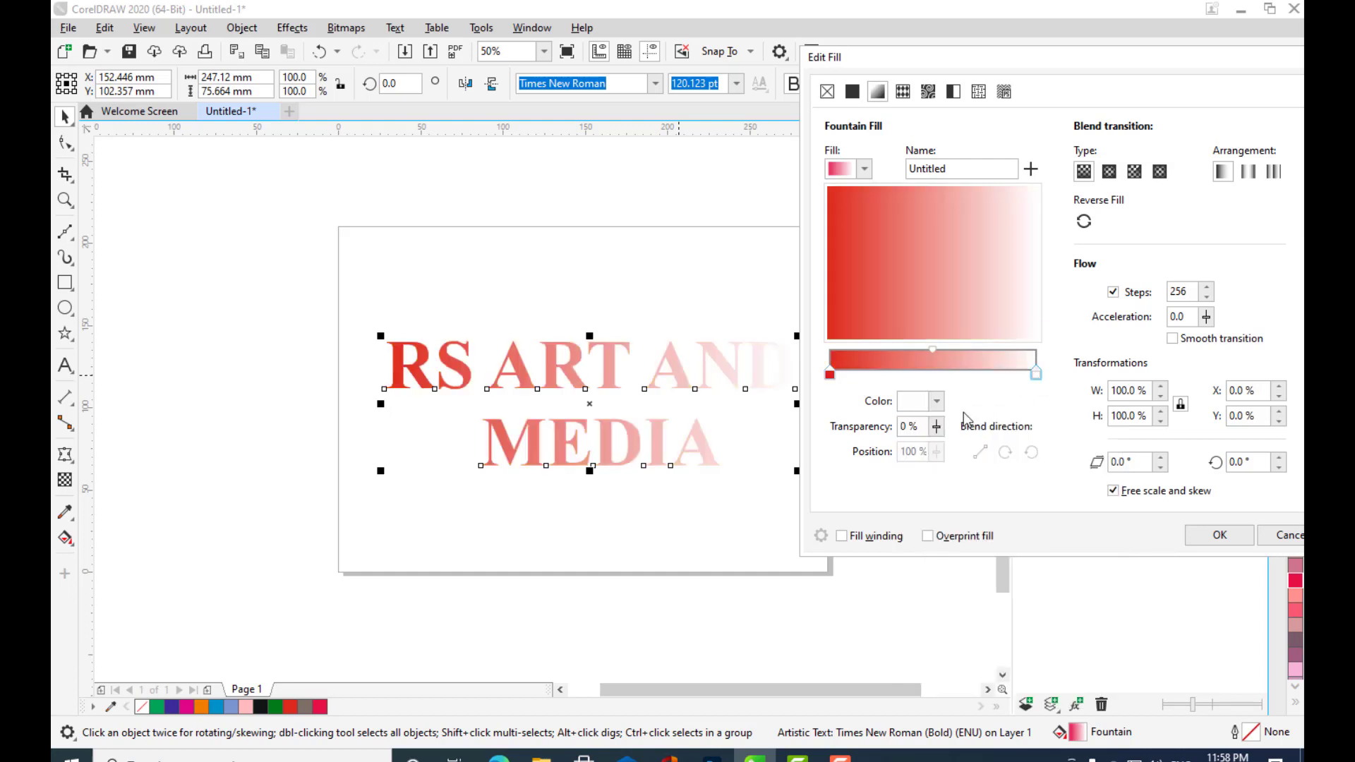
{"action": "left_click", "coordinate": [937, 402]}
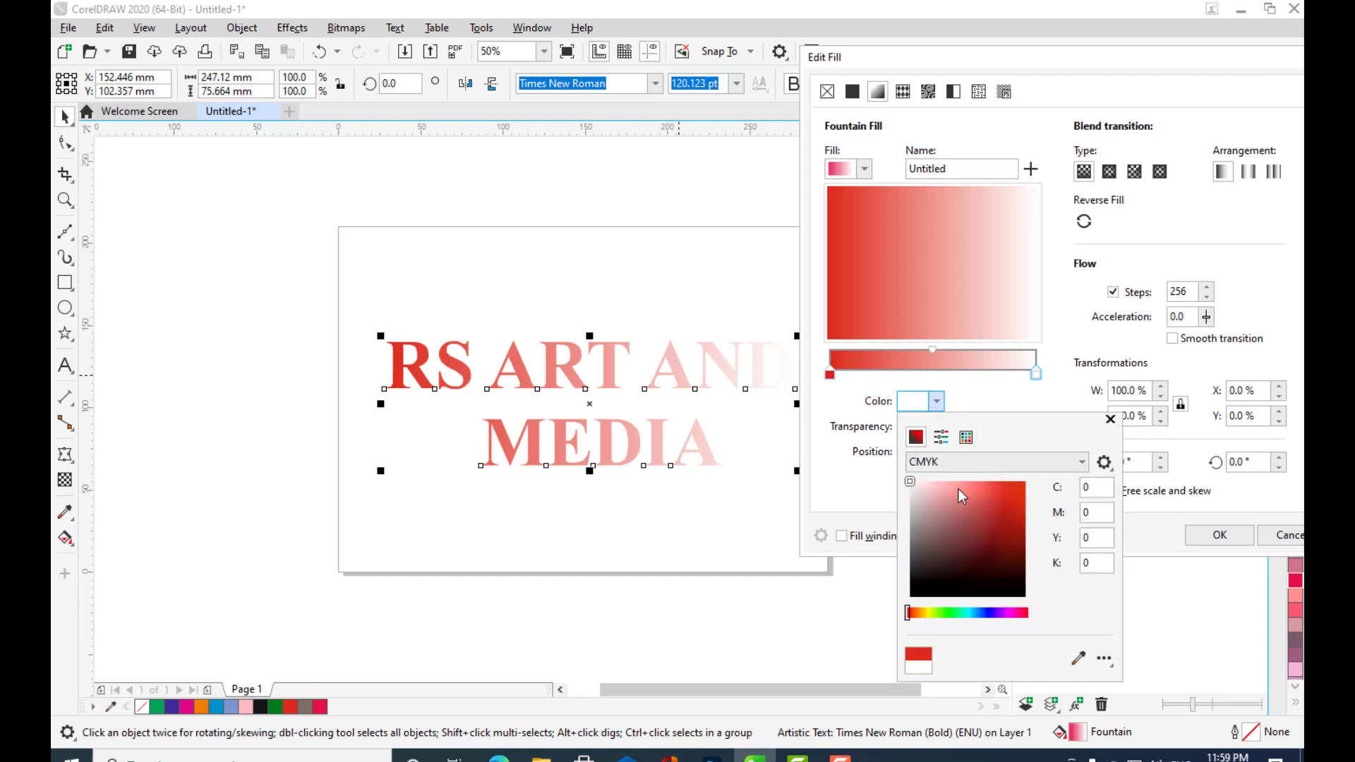
{"action": "left_click", "coordinate": [927, 614]}
{"action": "left_click", "coordinate": [1014, 488]}
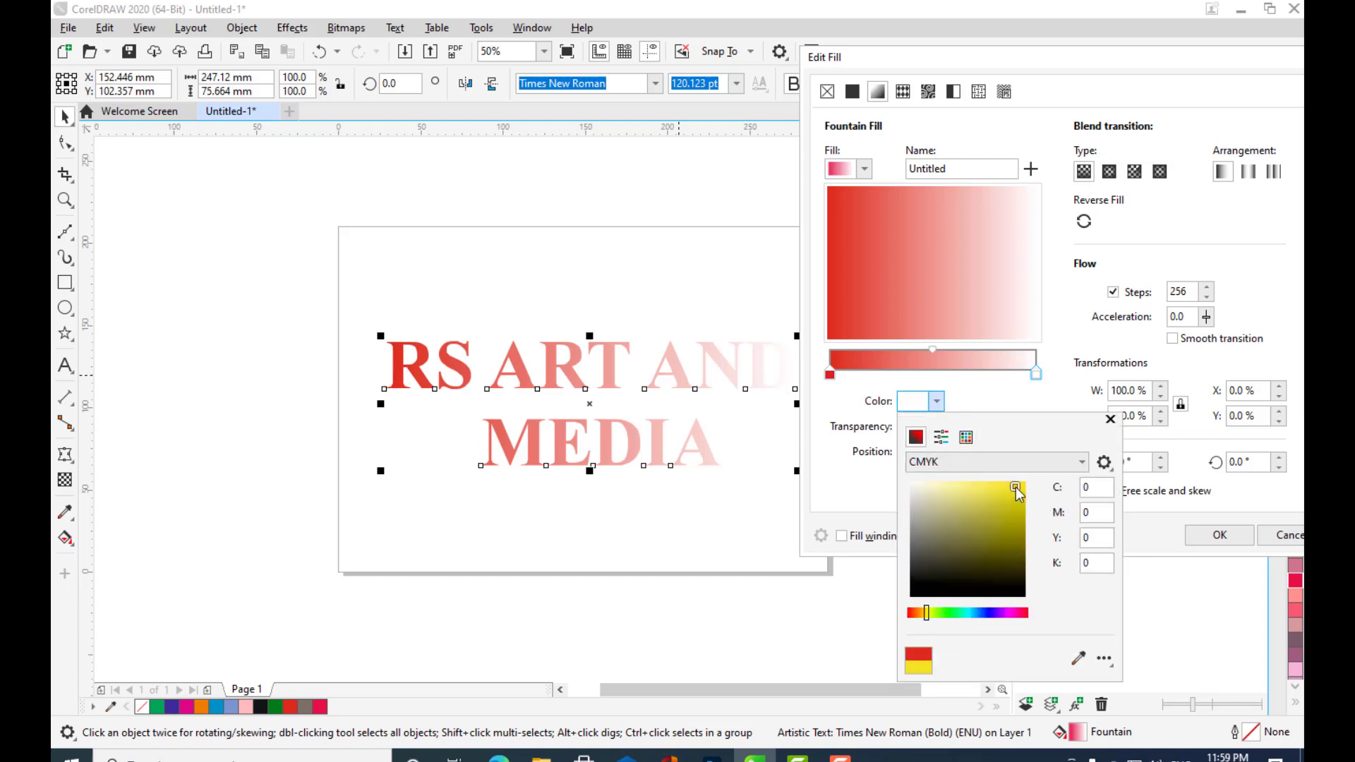
{"action": "left_click", "coordinate": [1047, 403]}
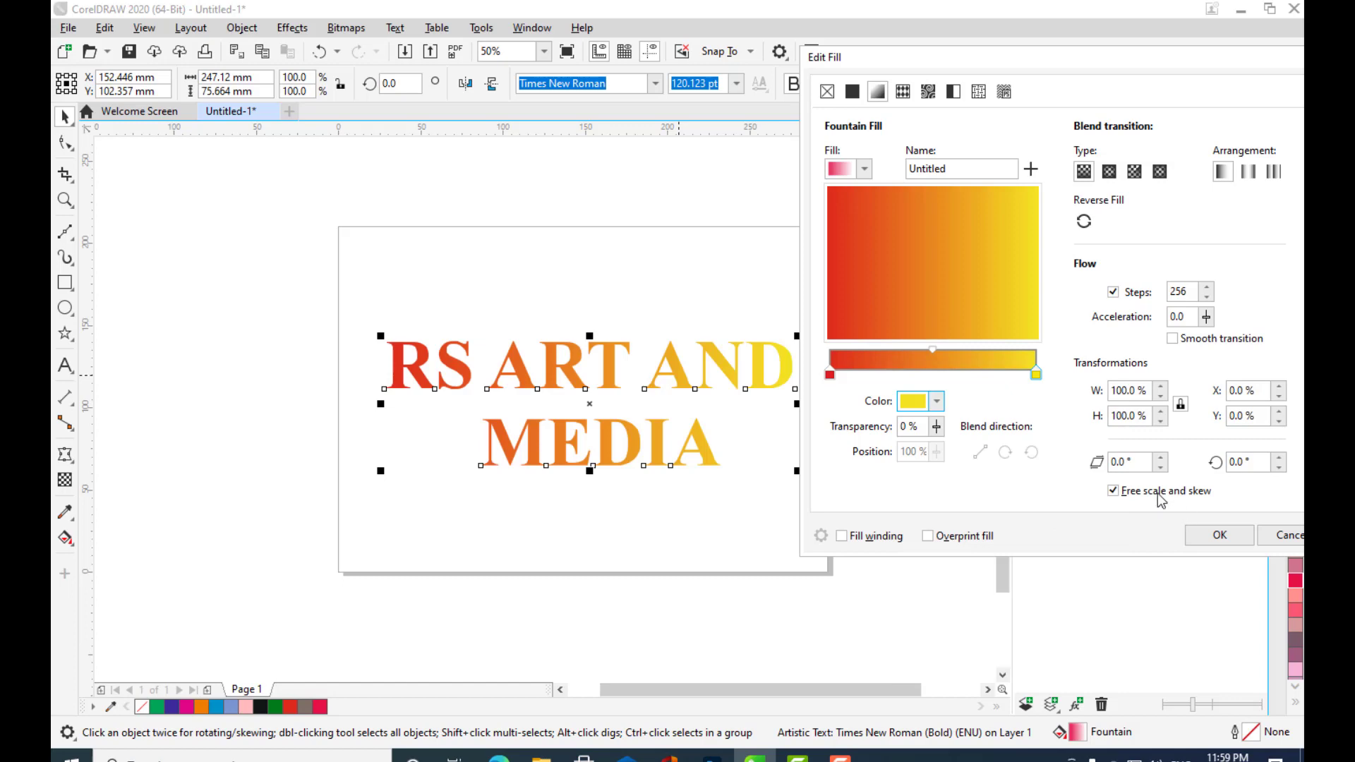
{"action": "left_click", "coordinate": [1220, 535]}
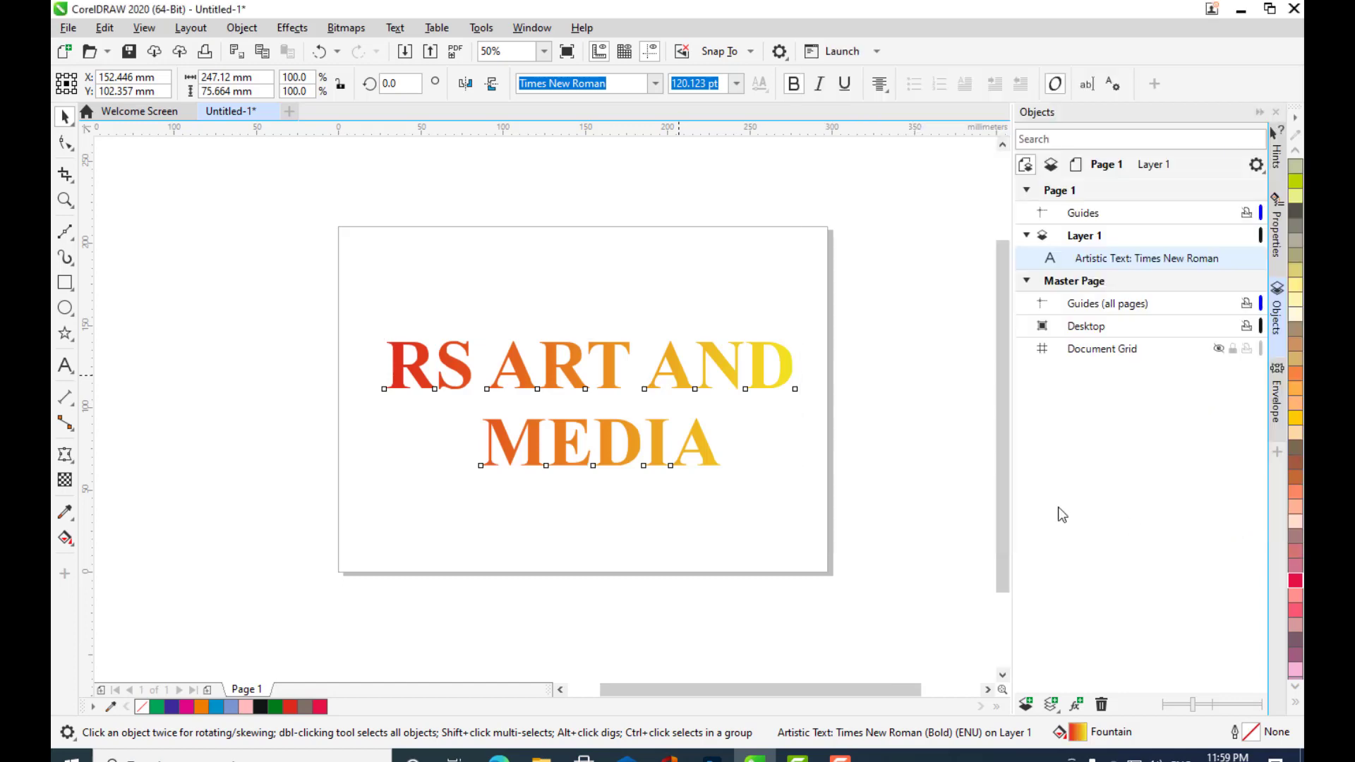
{"action": "left_click", "coordinate": [866, 422]}
- Reorient the text's linear gradient with the Interactive Fill tool so it runs vertically from red above to yellow below
{"action": "left_click", "coordinate": [629, 350]}
{"action": "key", "text": "g"}
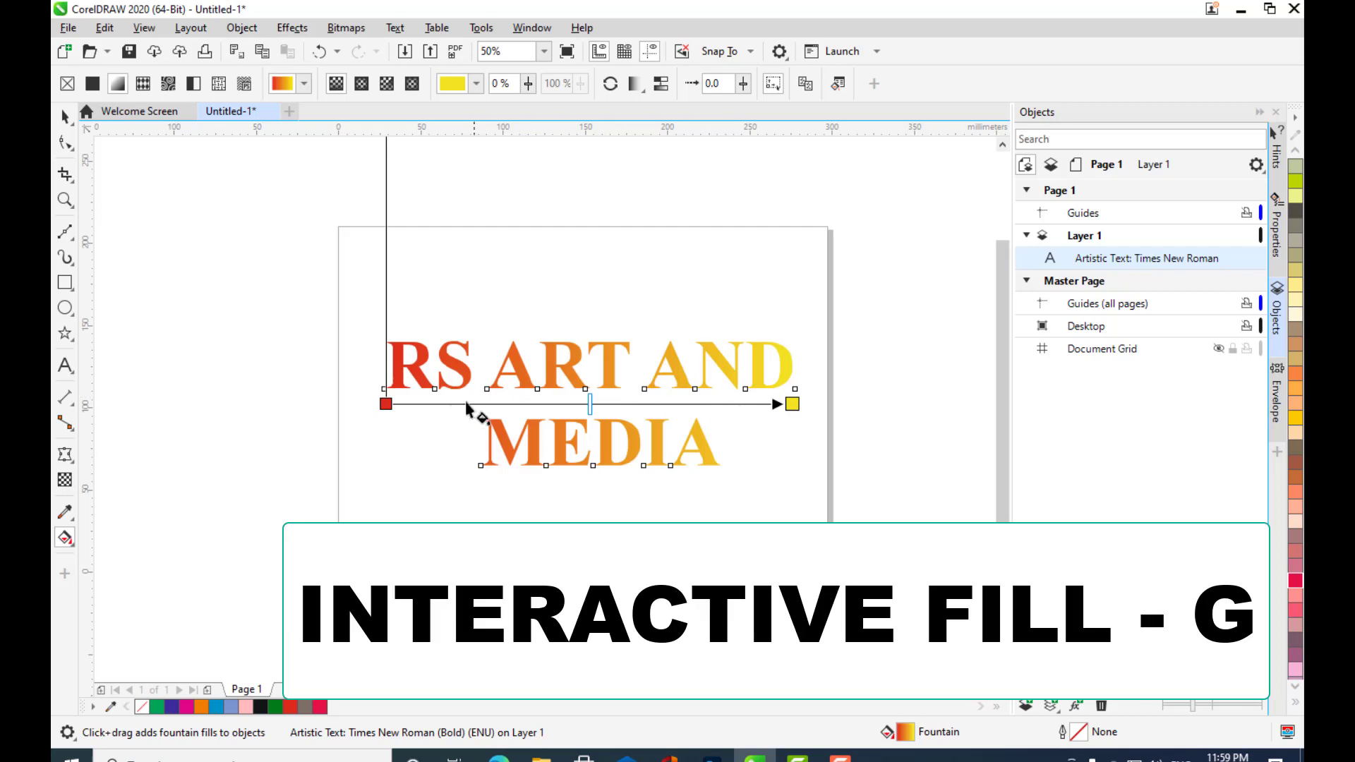
{"action": "left_click_drag", "start_coordinate": [386, 404], "coordinate": [473, 360]}
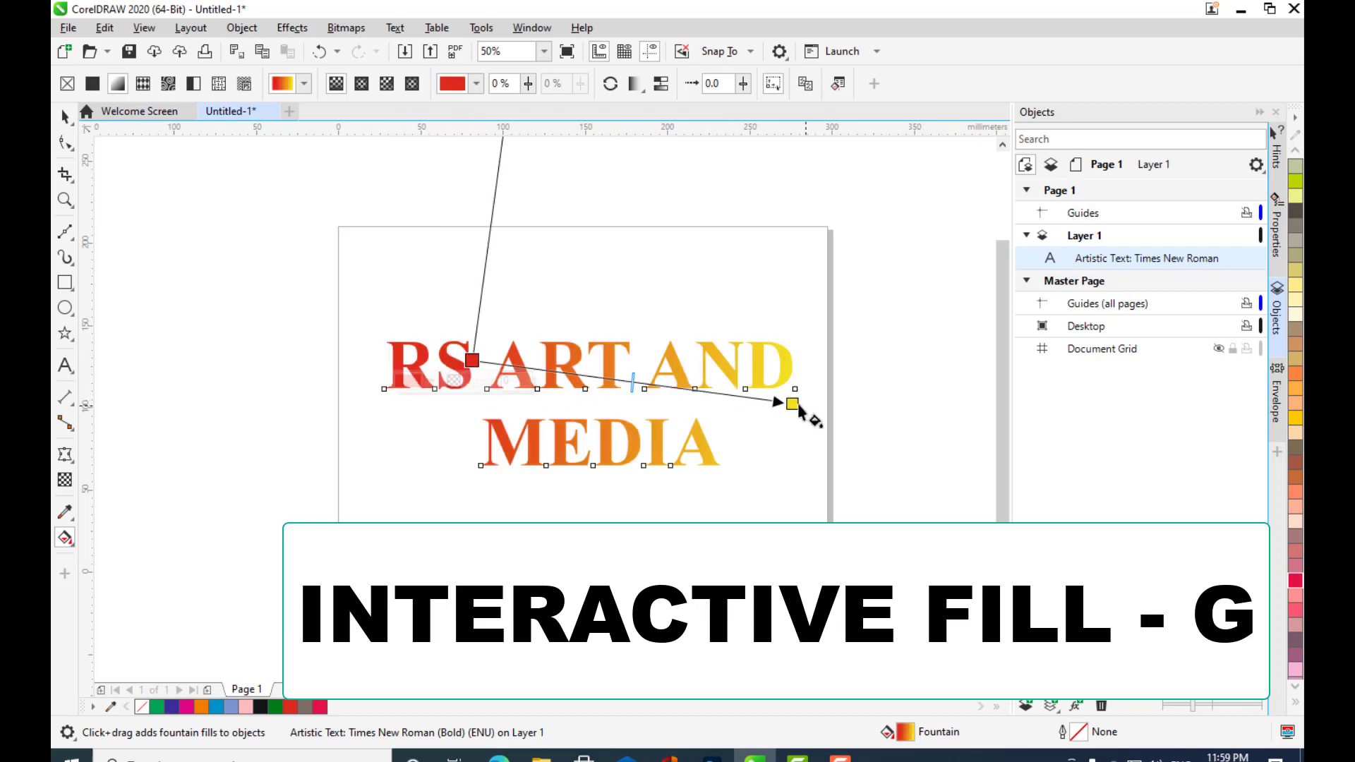
{"action": "left_click_drag", "start_coordinate": [793, 404], "coordinate": [629, 499]}
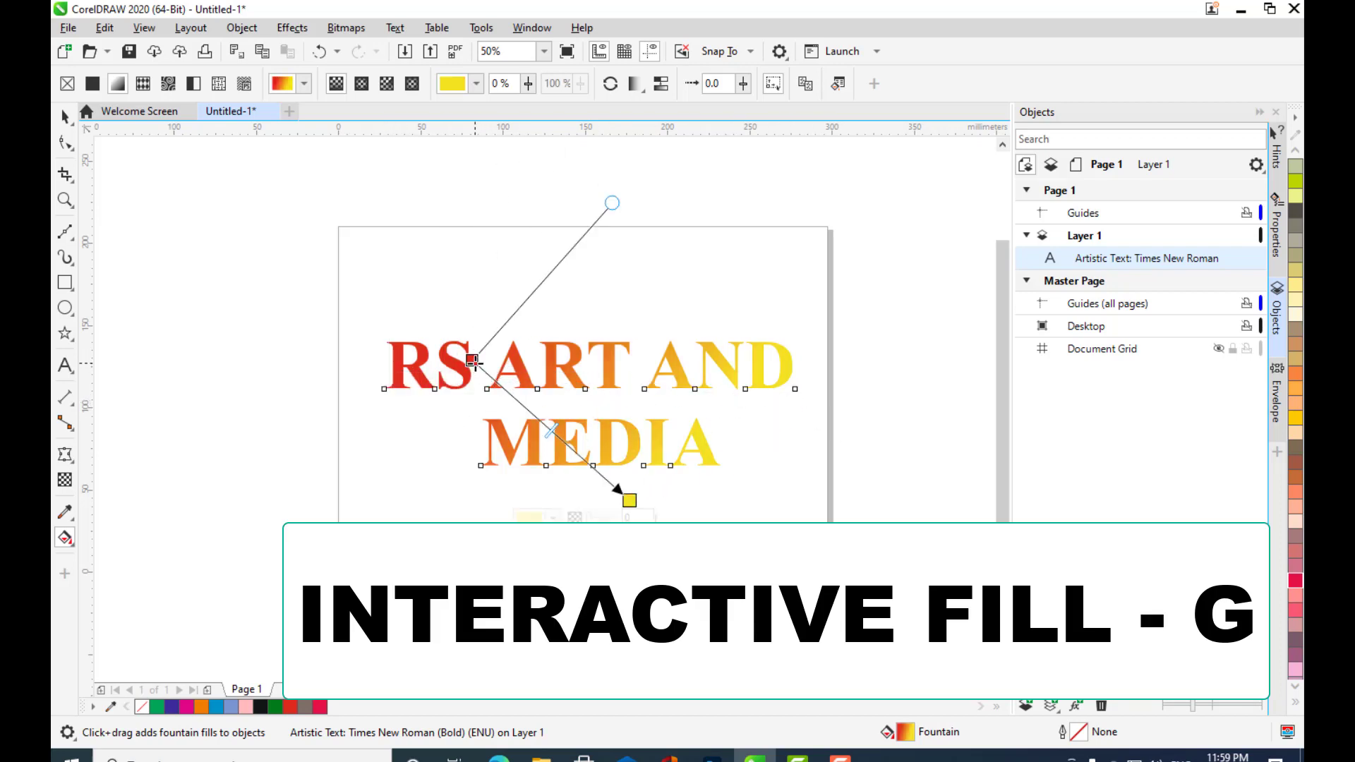
{"action": "left_click_drag", "start_coordinate": [473, 361], "coordinate": [623, 327]}
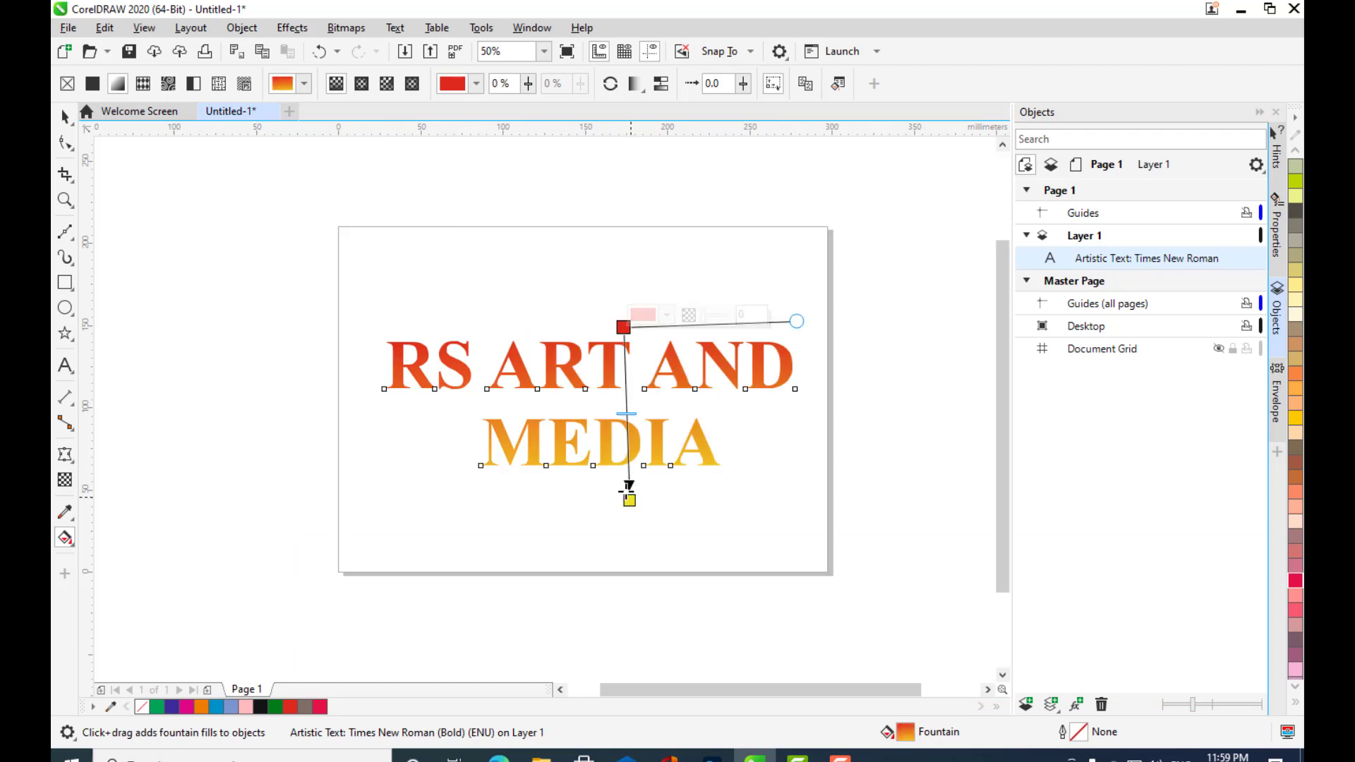
{"action": "left_click_drag", "start_coordinate": [628, 493], "coordinate": [618, 465]}
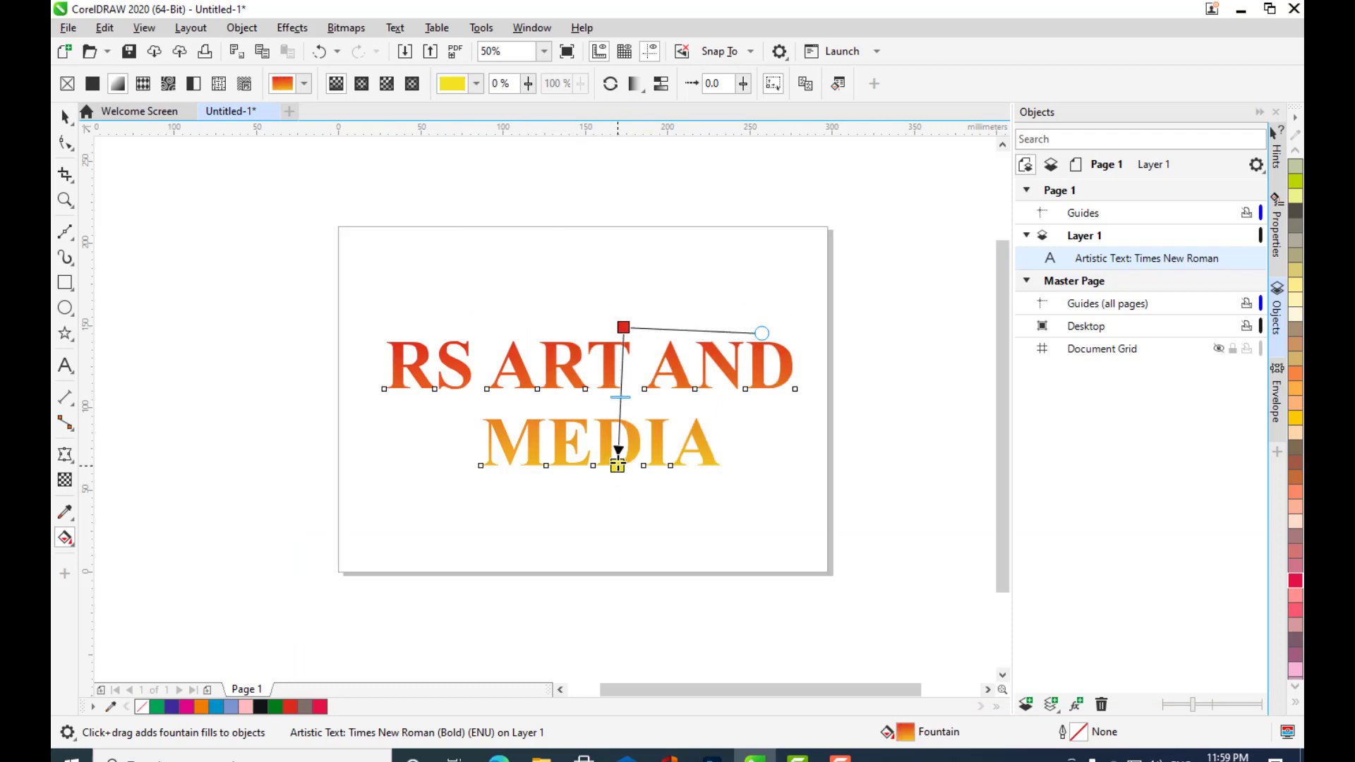
- Change the fill to an elliptical fountain fill and adjust its width, yellow centre and red edge around the text
{"action": "left_click", "coordinate": [362, 85]}
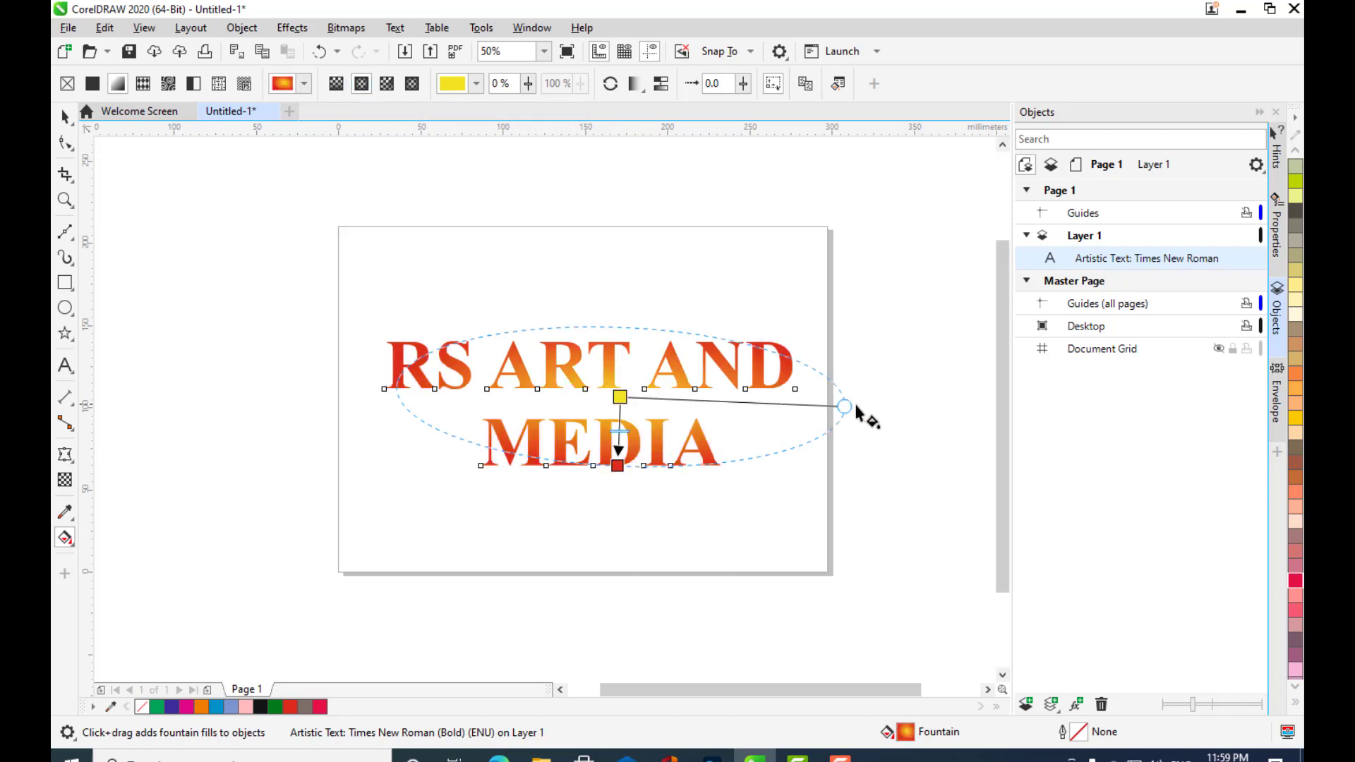
{"action": "left_click_drag", "start_coordinate": [845, 407], "coordinate": [915, 406]}
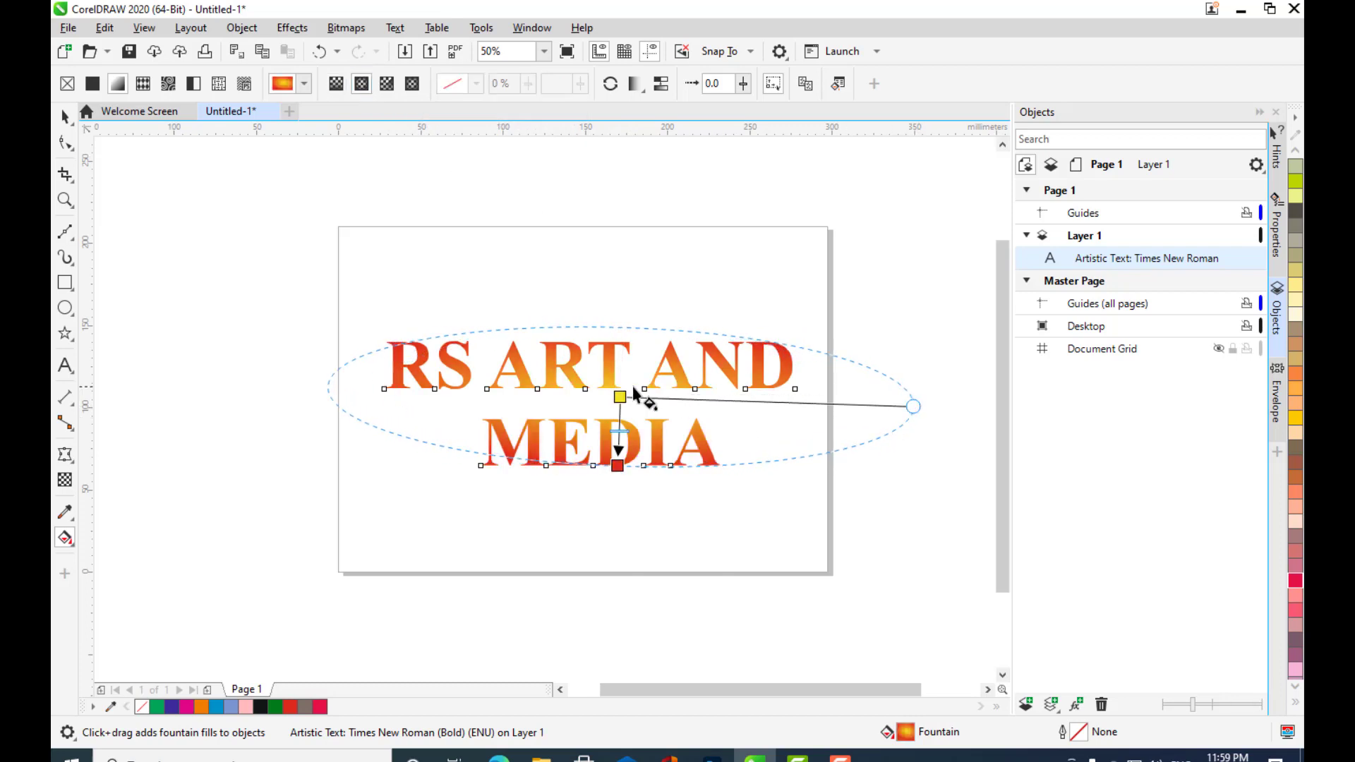
{"action": "left_click_drag", "start_coordinate": [620, 397], "coordinate": [618, 376]}
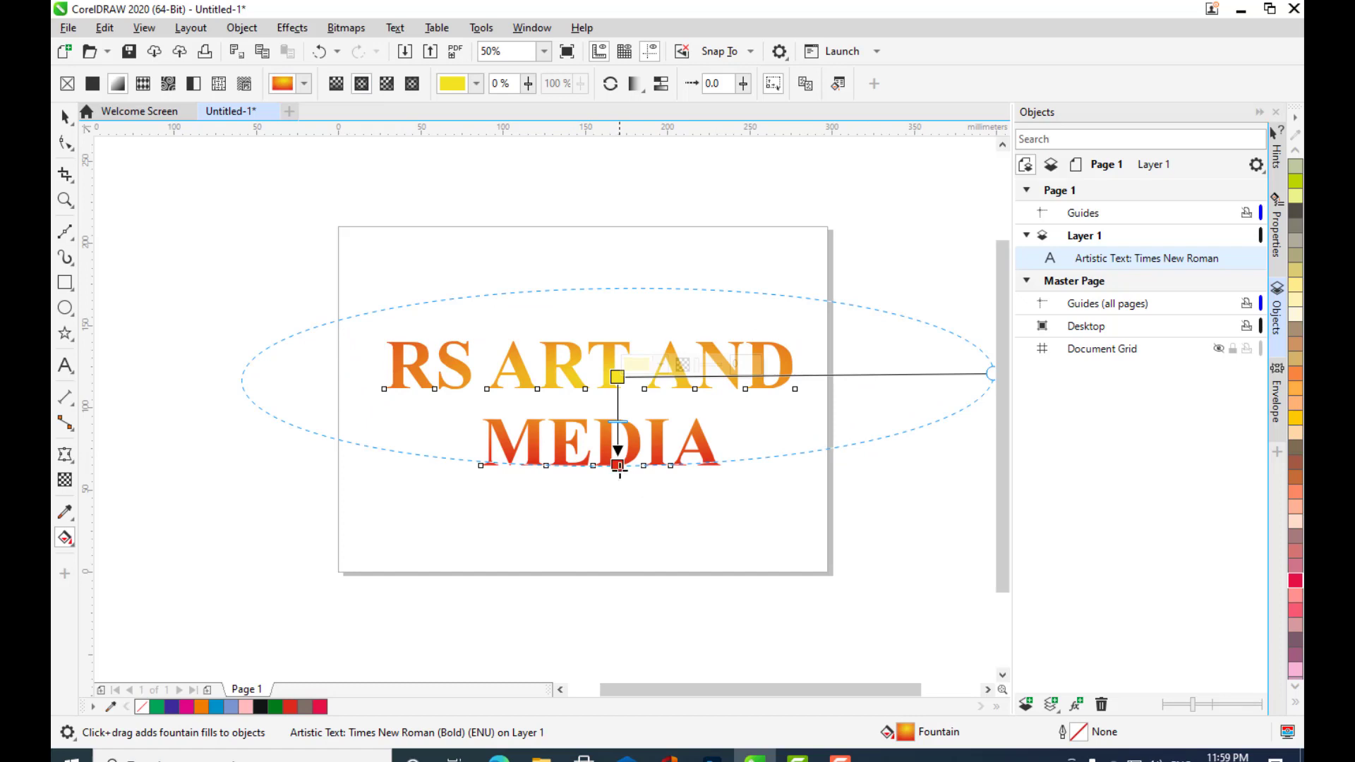
{"action": "mouse_move", "coordinate": [617, 466]}
{"action": "left_mouse_down"}
{"action": "mouse_move", "coordinate": [619, 500]}
{"action": "mouse_move", "coordinate": [615, 442]}
{"action": "left_mouse_up"}
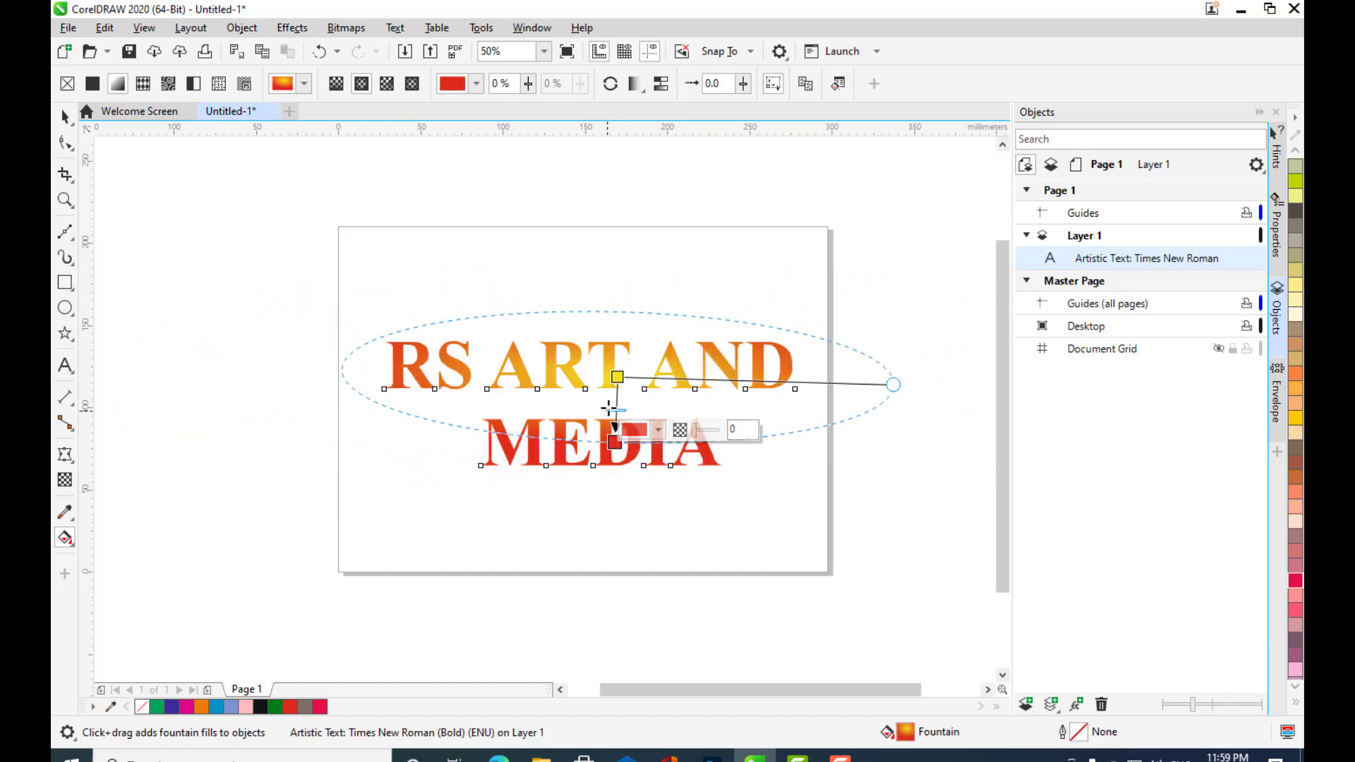
{"action": "left_click_drag", "start_coordinate": [617, 376], "coordinate": [613, 379]}
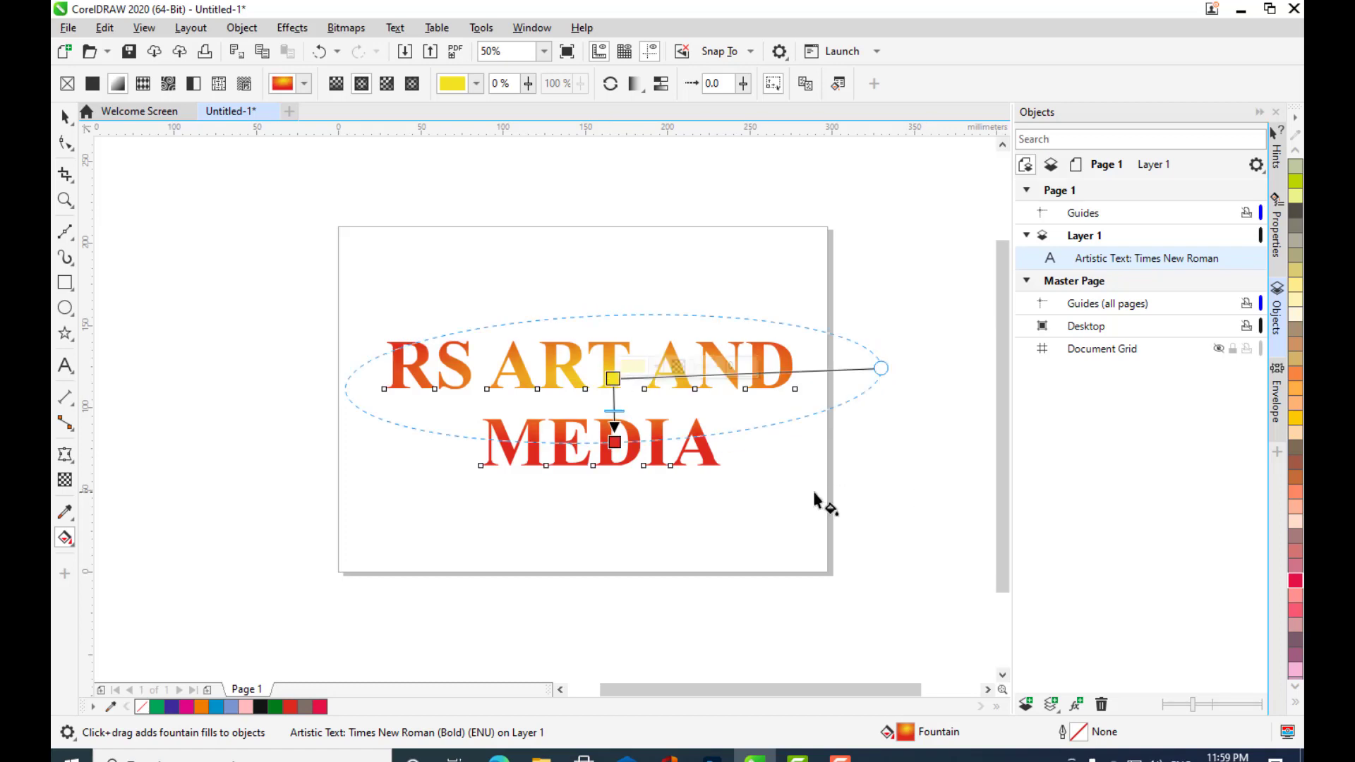
- Shift the whole elliptical fill down so its yellow centre lies between the two text lines, and deselect the text
{"action": "left_click_drag", "start_coordinate": [612, 405], "coordinate": [601, 418]}
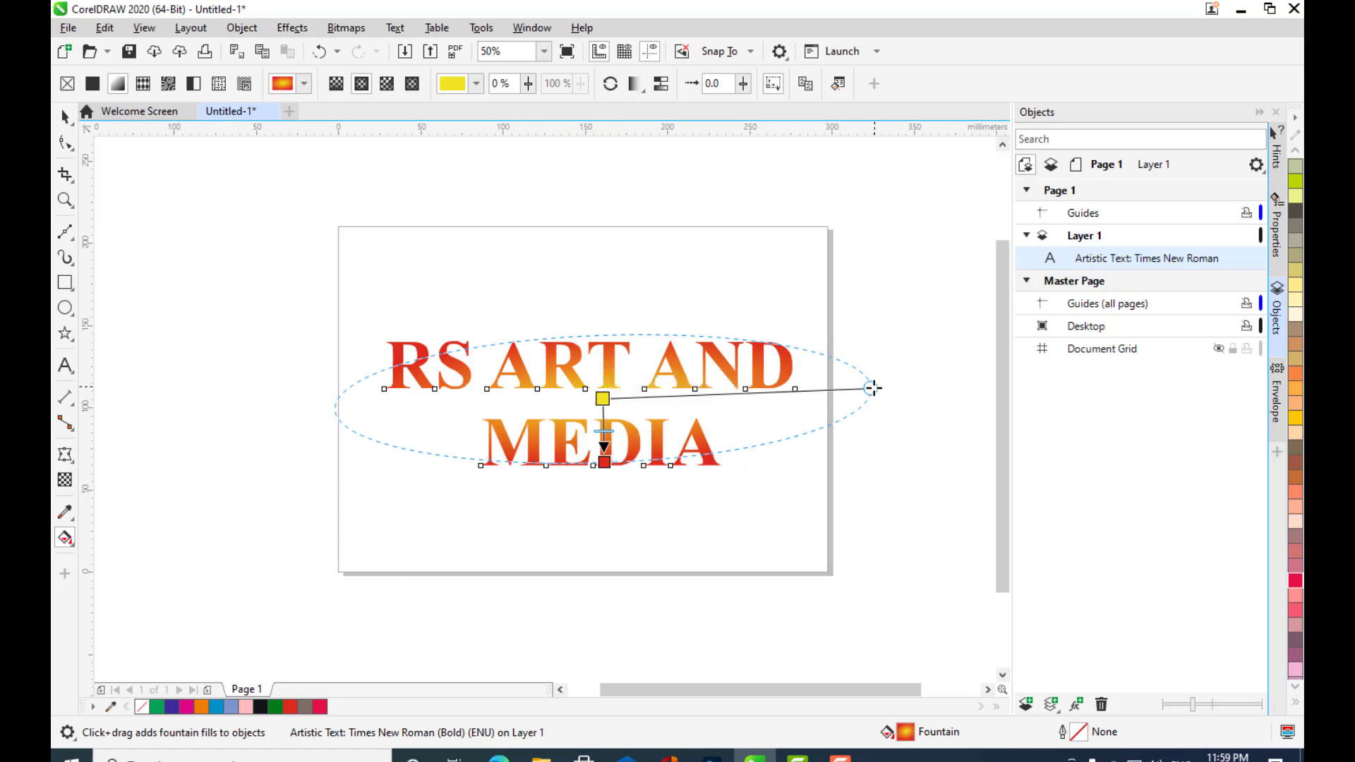
{"action": "left_click_drag", "start_coordinate": [654, 337], "coordinate": [654, 338]}
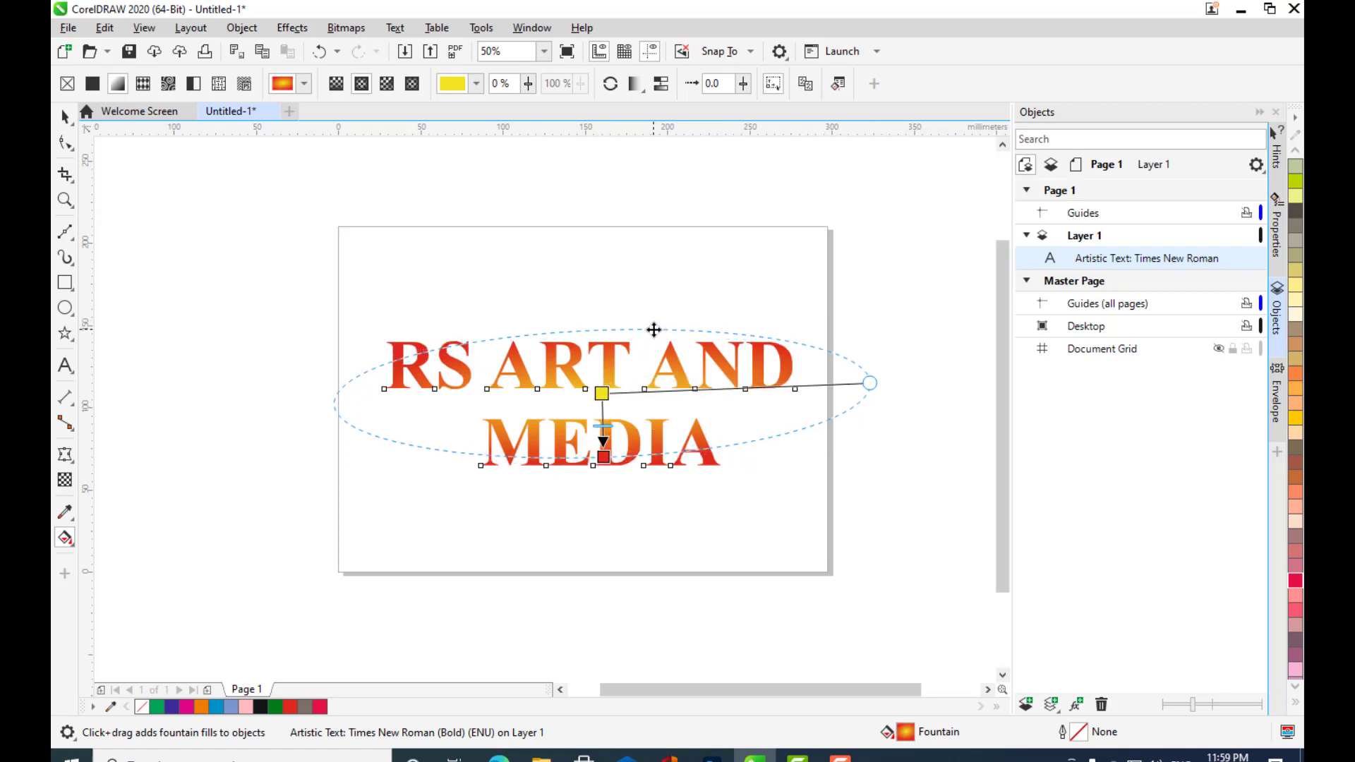
{"action": "left_click", "coordinate": [682, 293]}
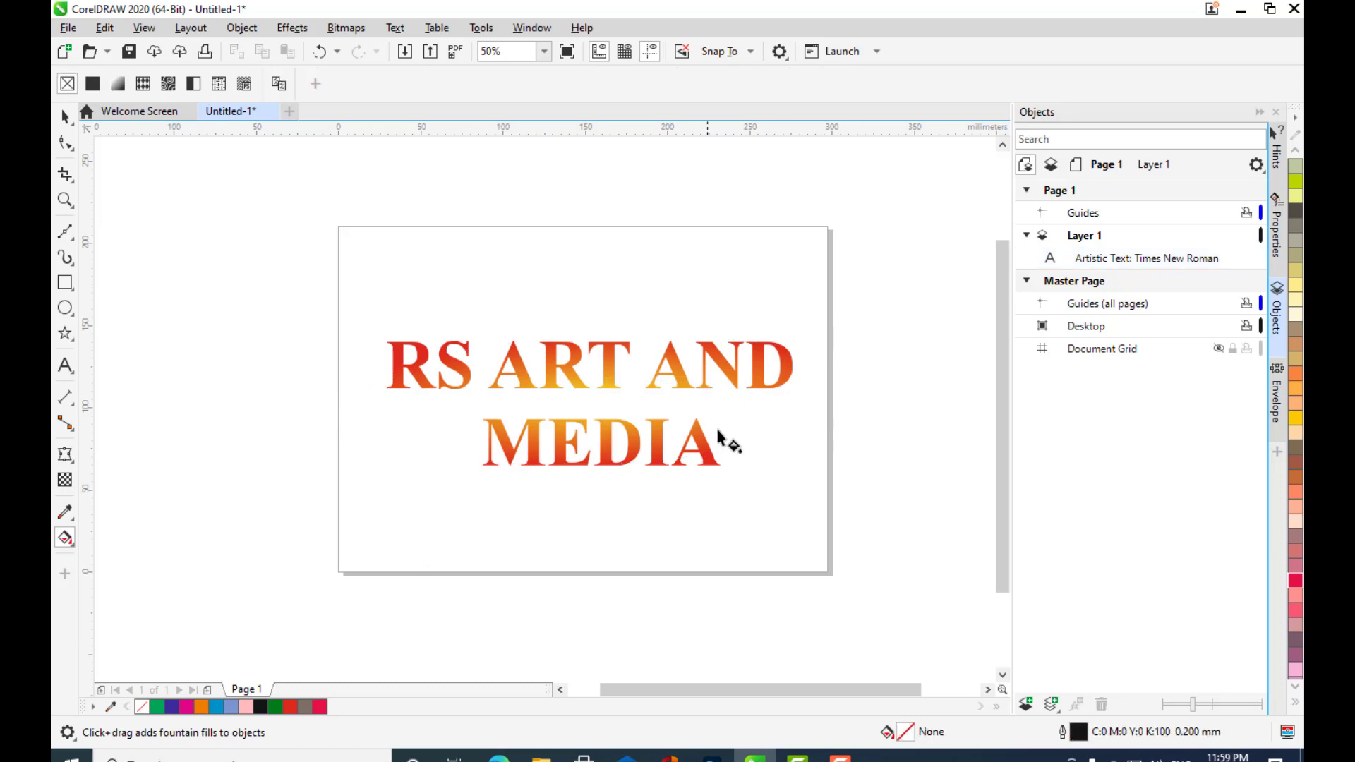
{"action": "left_click", "coordinate": [681, 377]}
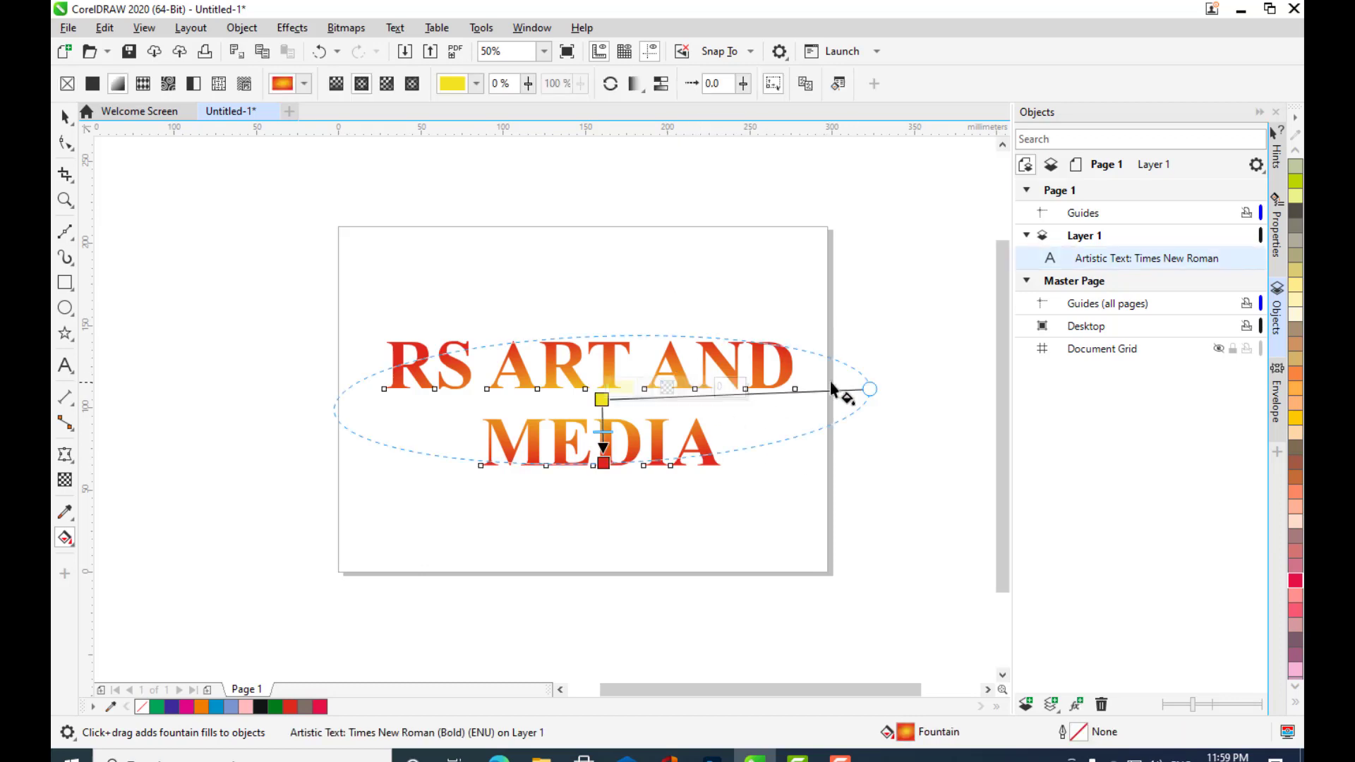
{"action": "left_click", "coordinate": [885, 325]}
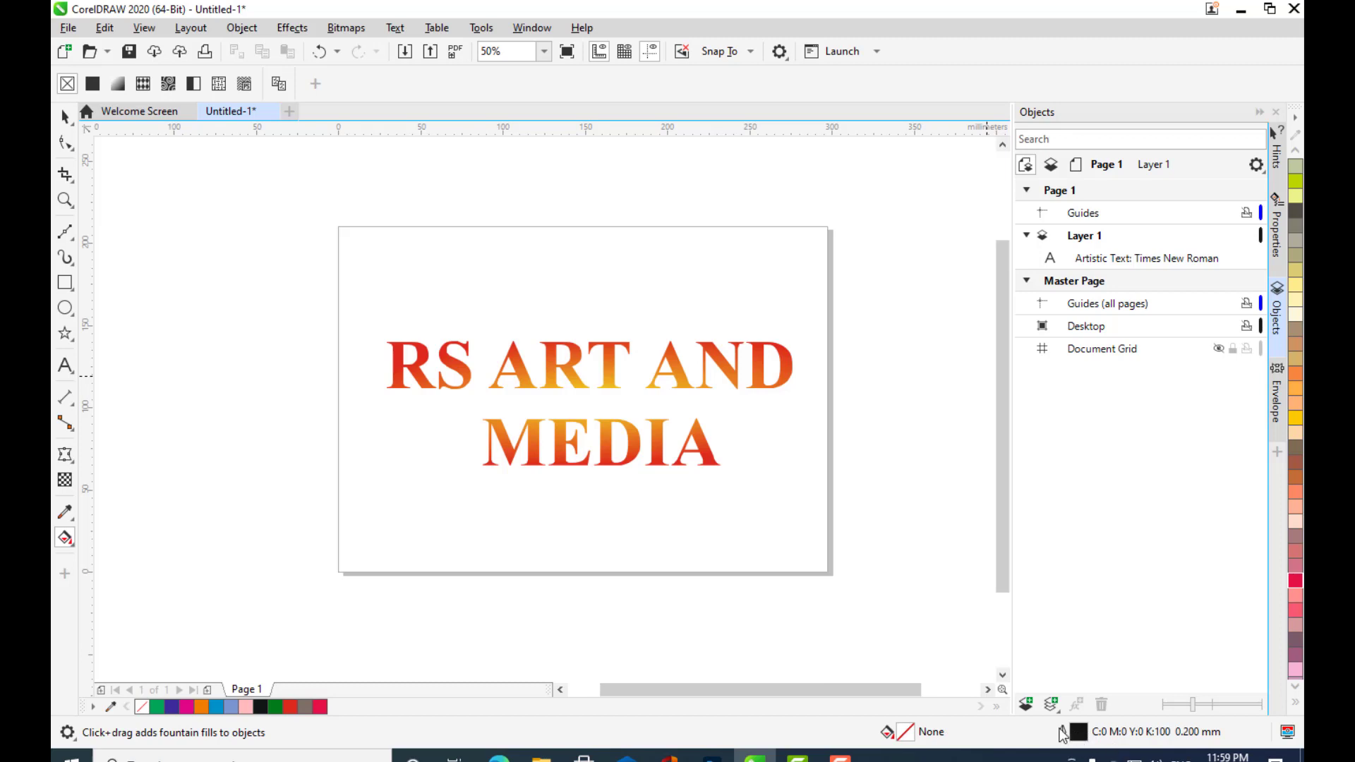
- Give the gradient text a black outline, trying a width of 2.5 mm and settling on 1.0 mm
{"action": "left_click", "coordinate": [658, 448]}
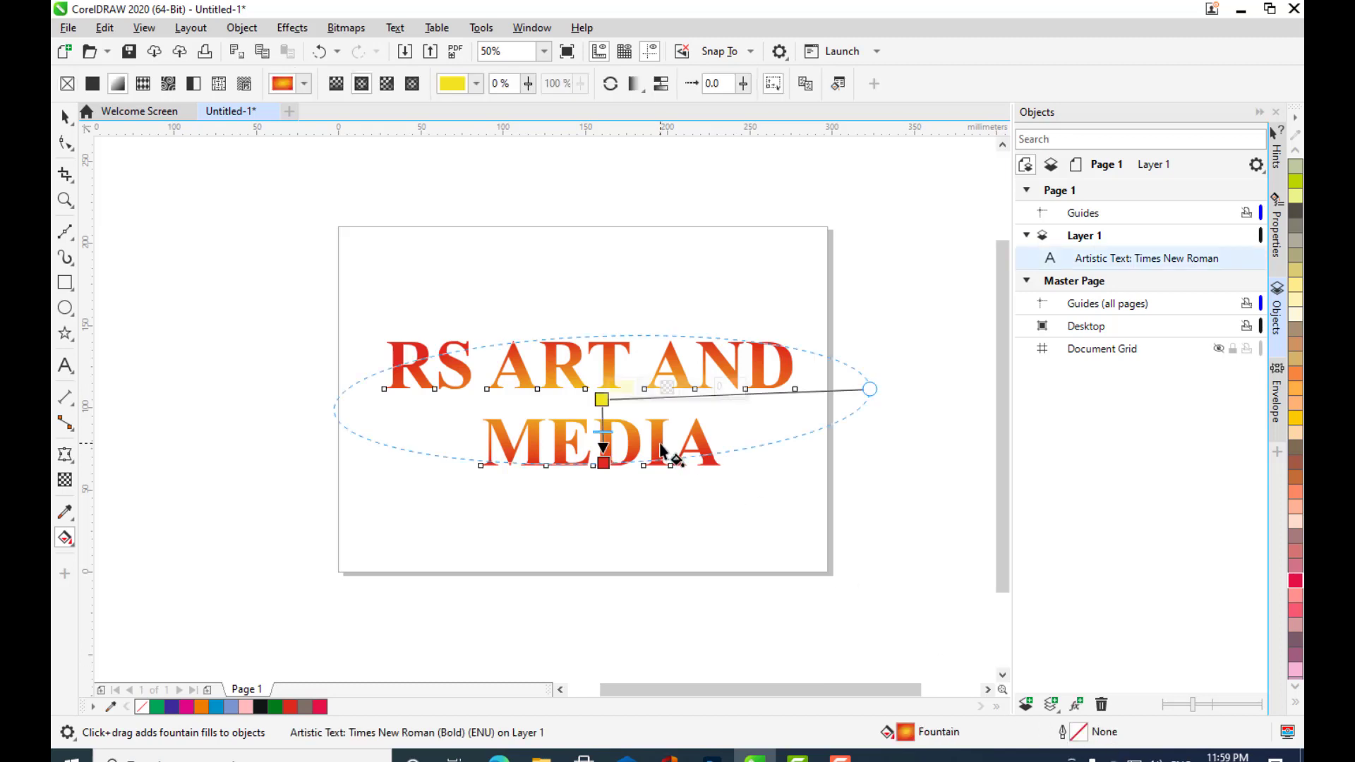
{"action": "double_click", "coordinate": [1080, 732]}
{"action": "left_click_drag", "start_coordinate": [520, 234], "coordinate": [894, 90]}
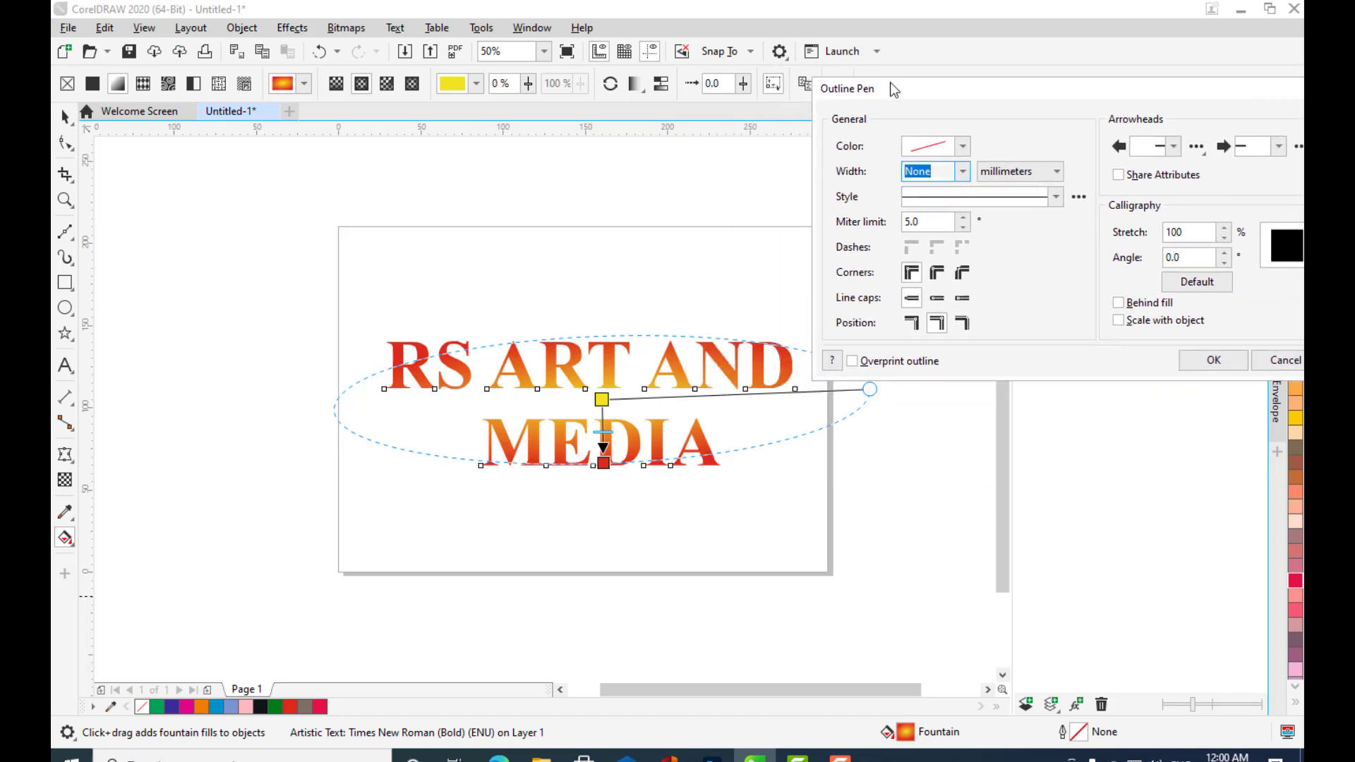
{"action": "left_click", "coordinate": [963, 171]}
{"action": "left_click", "coordinate": [922, 320]}
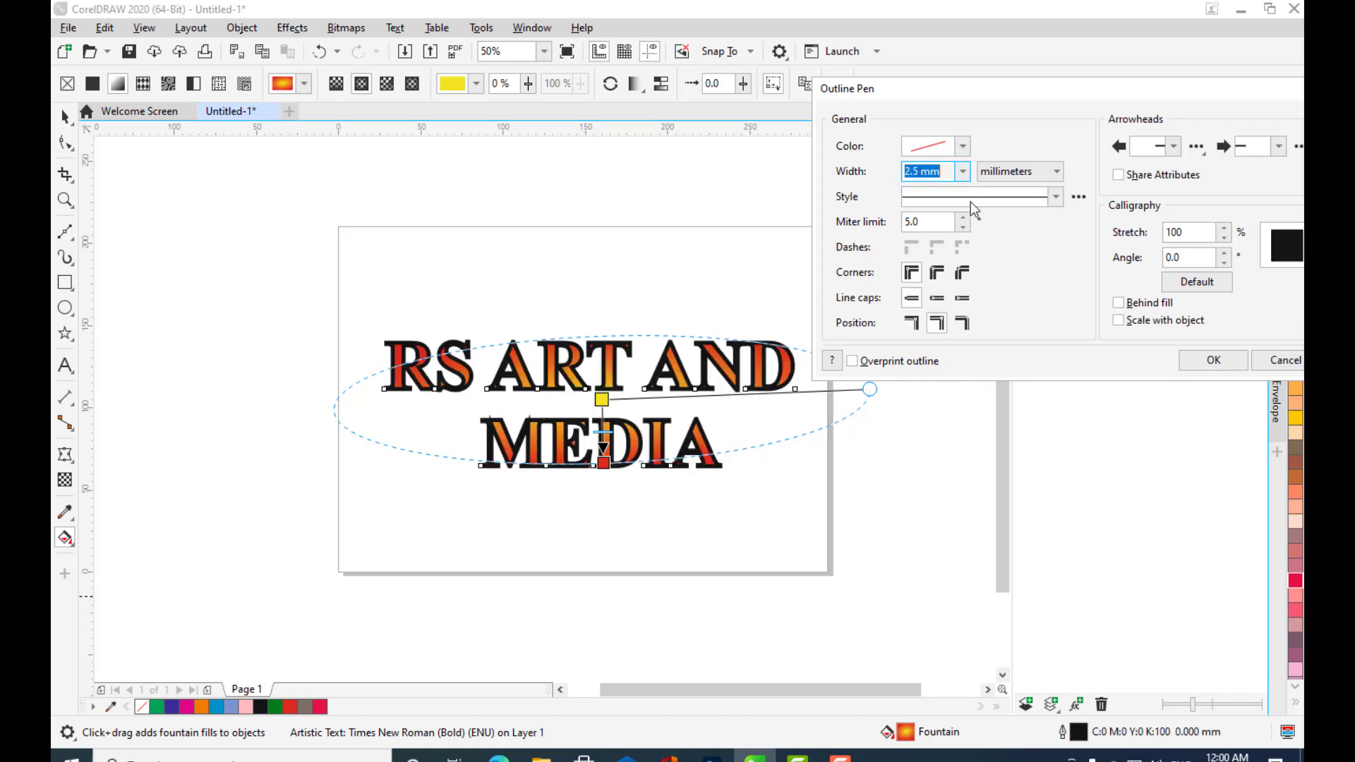
{"action": "left_click", "coordinate": [964, 171]}
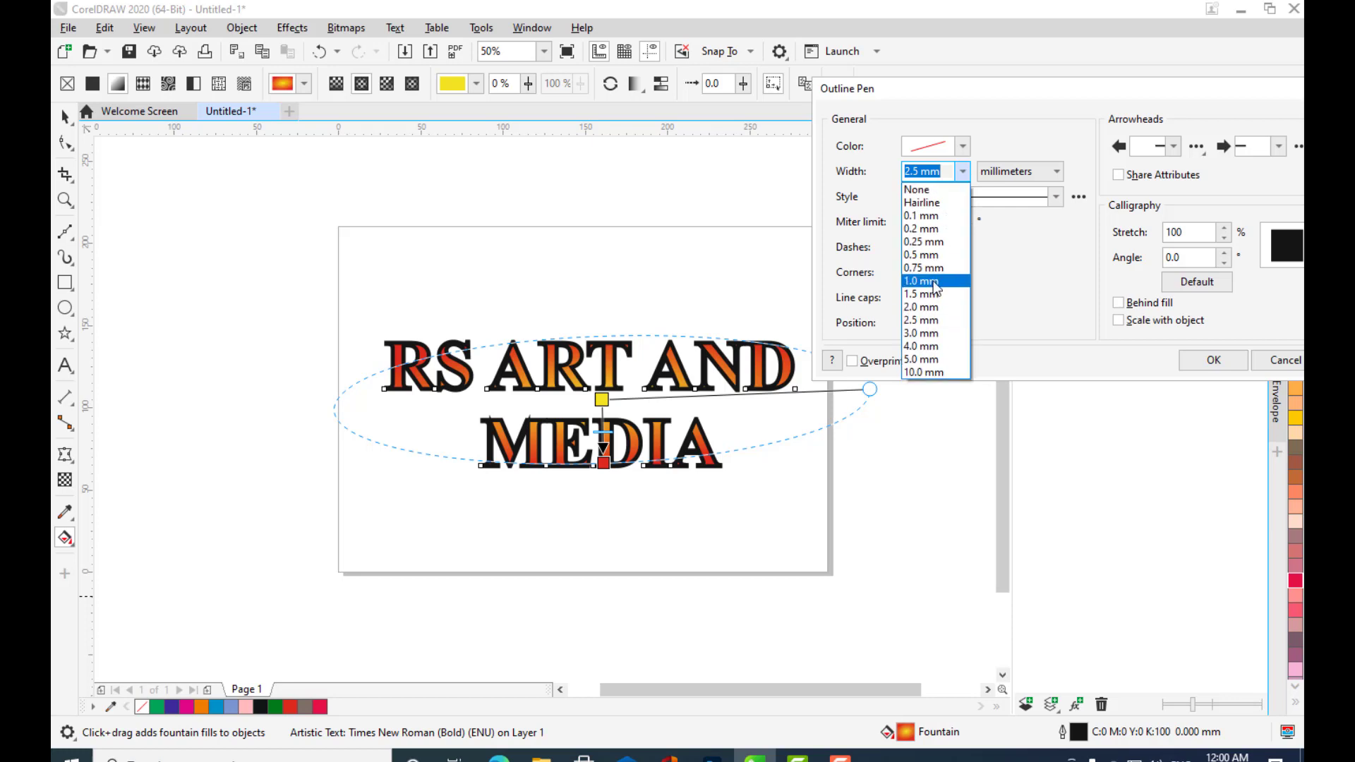
{"action": "left_click", "coordinate": [933, 282]}
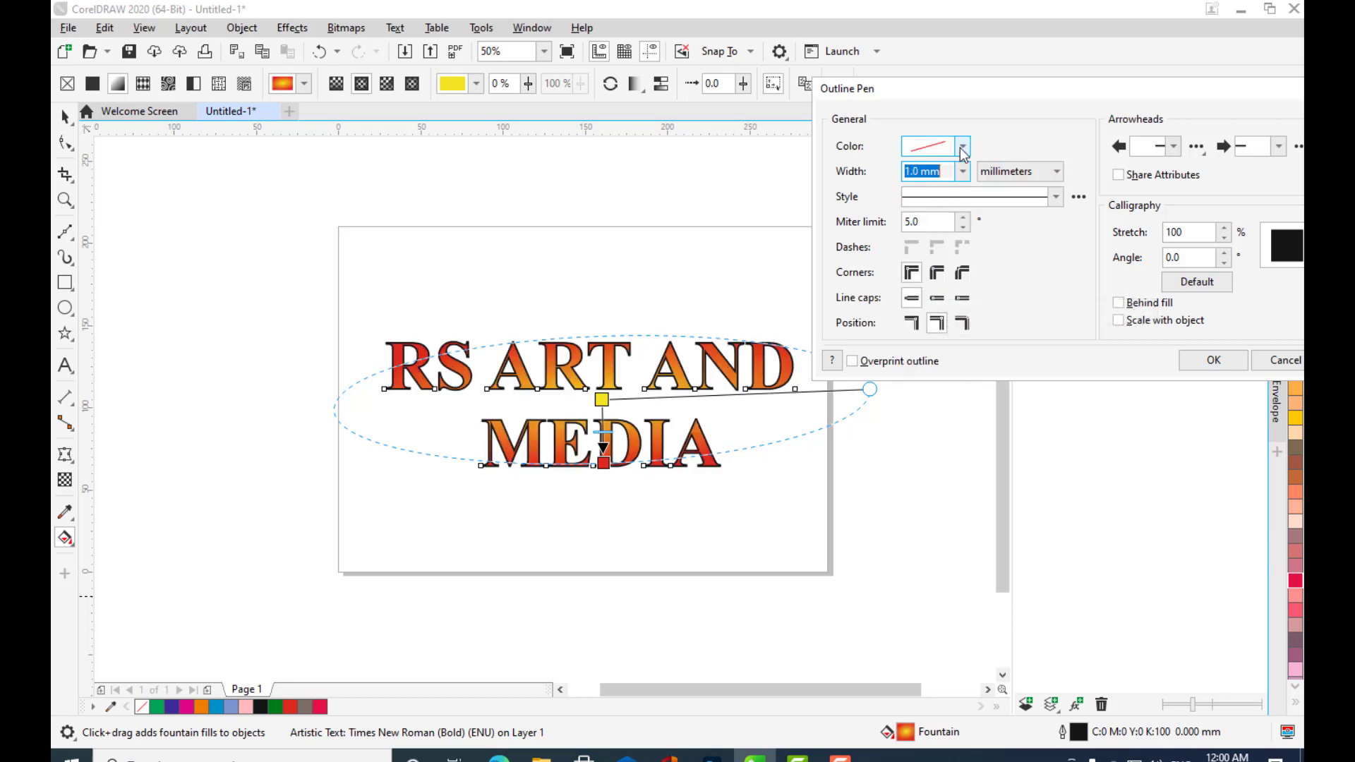
- Set the text's outline colour to a darker green, CMYK 77, 4, 100, 19
{"action": "left_click", "coordinate": [915, 152]}
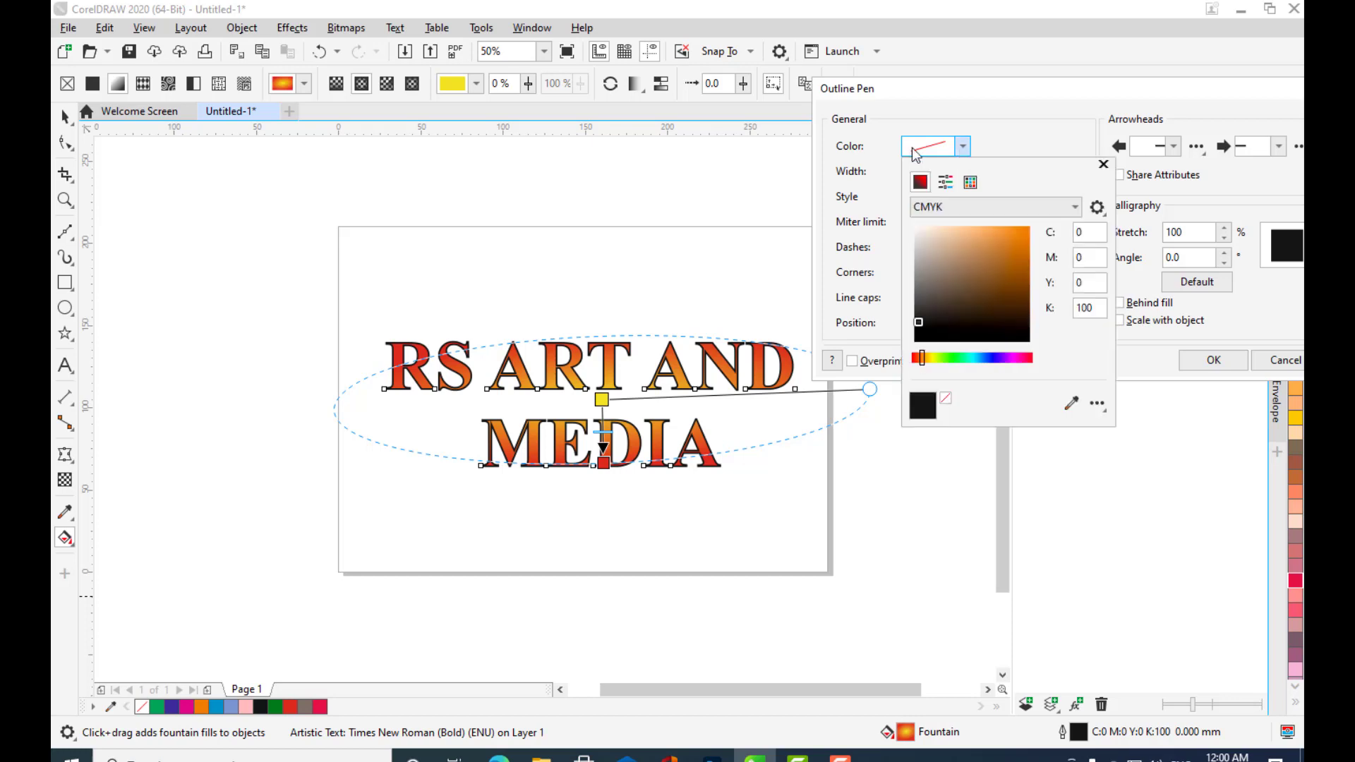
{"action": "left_click", "coordinate": [956, 358]}
{"action": "left_click", "coordinate": [1013, 237]}
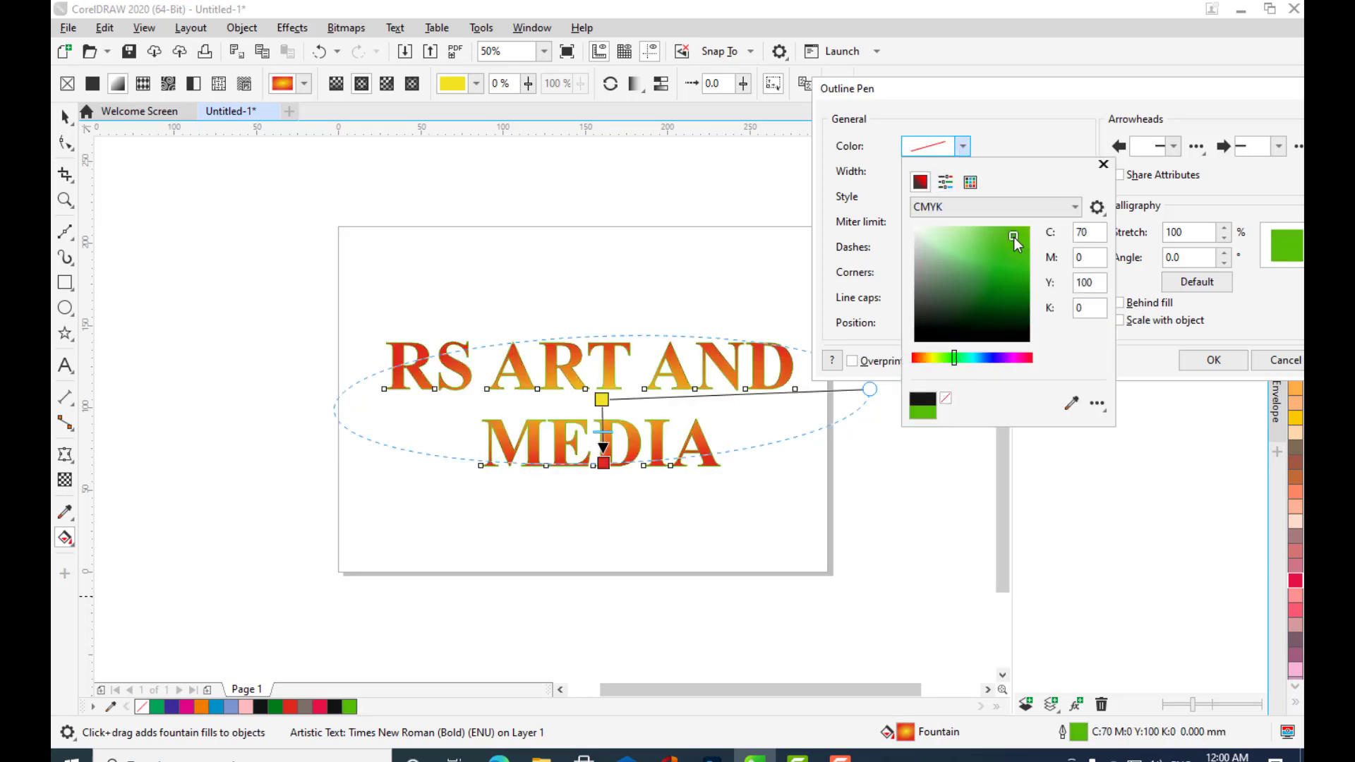
{"action": "left_click", "coordinate": [1024, 280]}
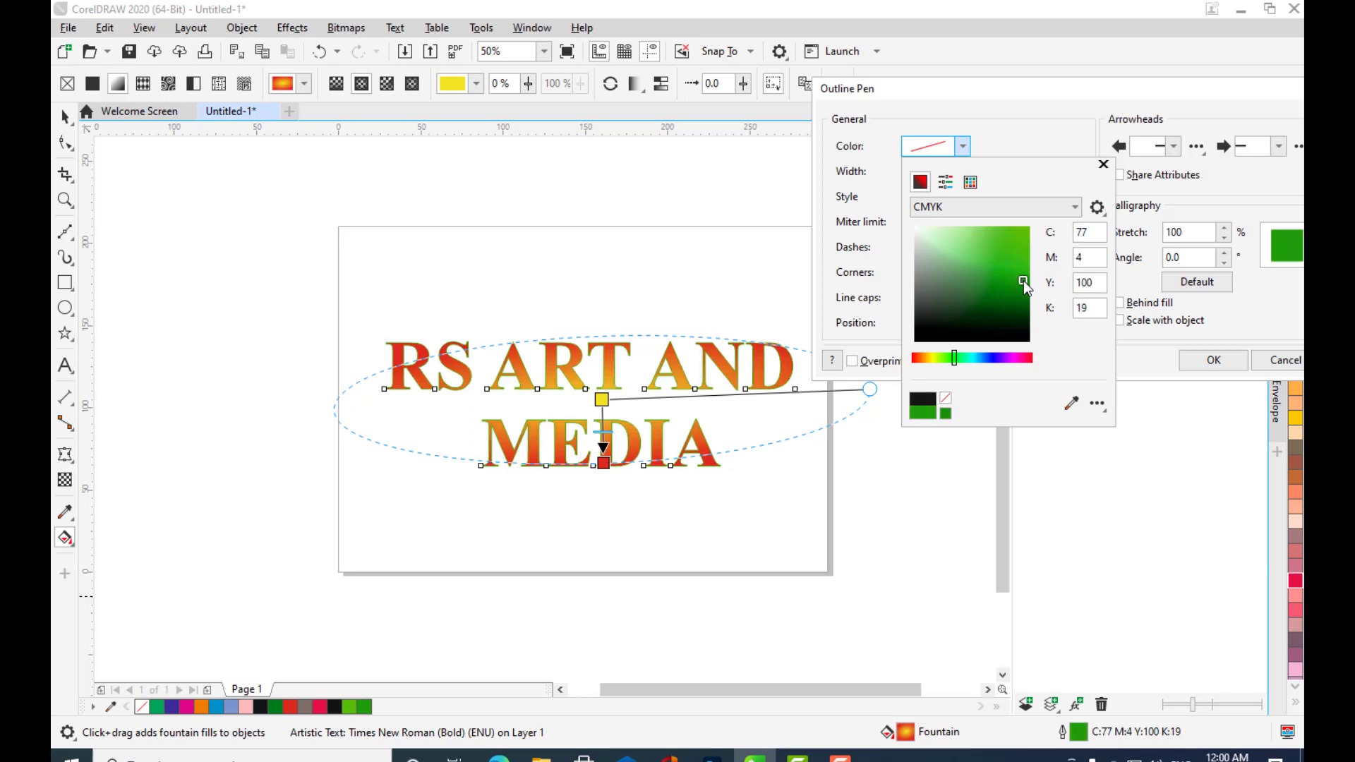
{"action": "left_click", "coordinate": [975, 95]}
- Try outline widths of 2.0 mm, 2.5 mm and 0.5 mm on the text
{"action": "left_click", "coordinate": [963, 173]}
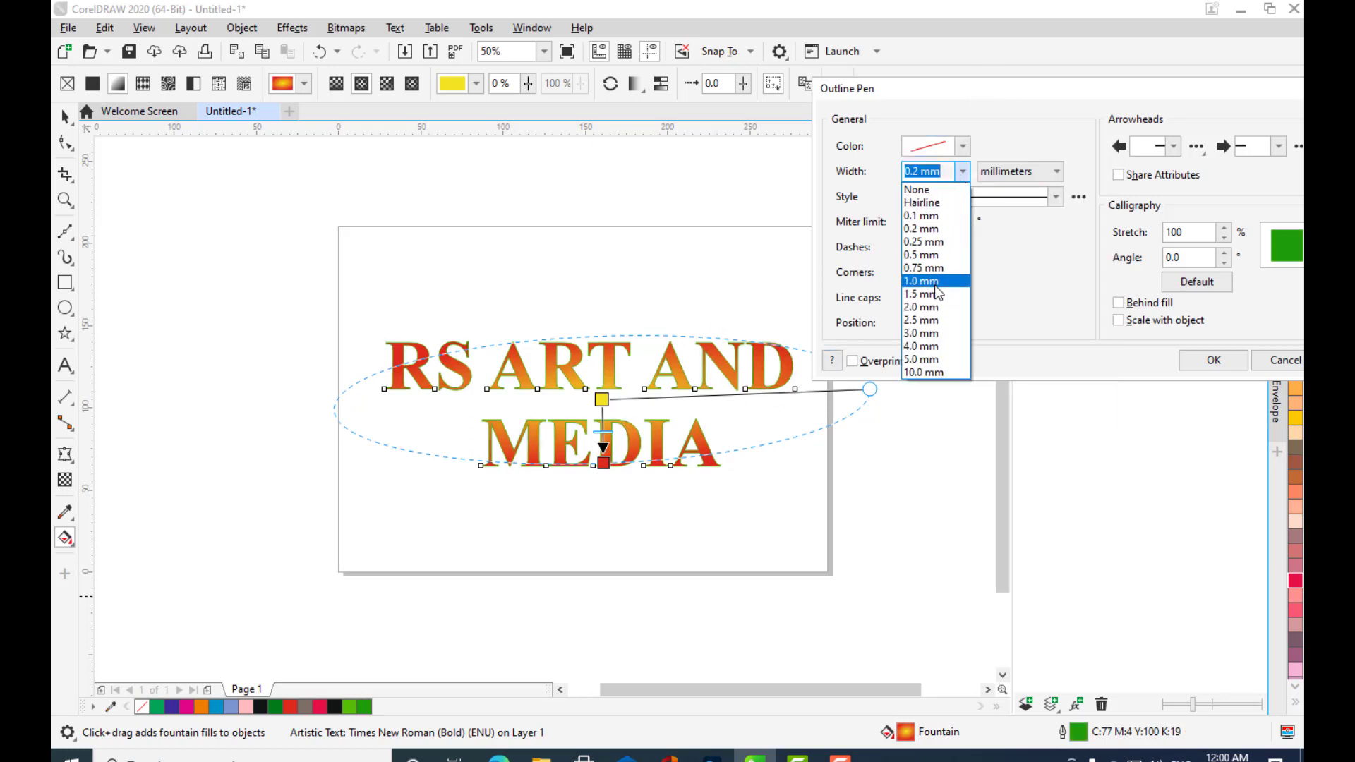
{"action": "left_click", "coordinate": [932, 308]}
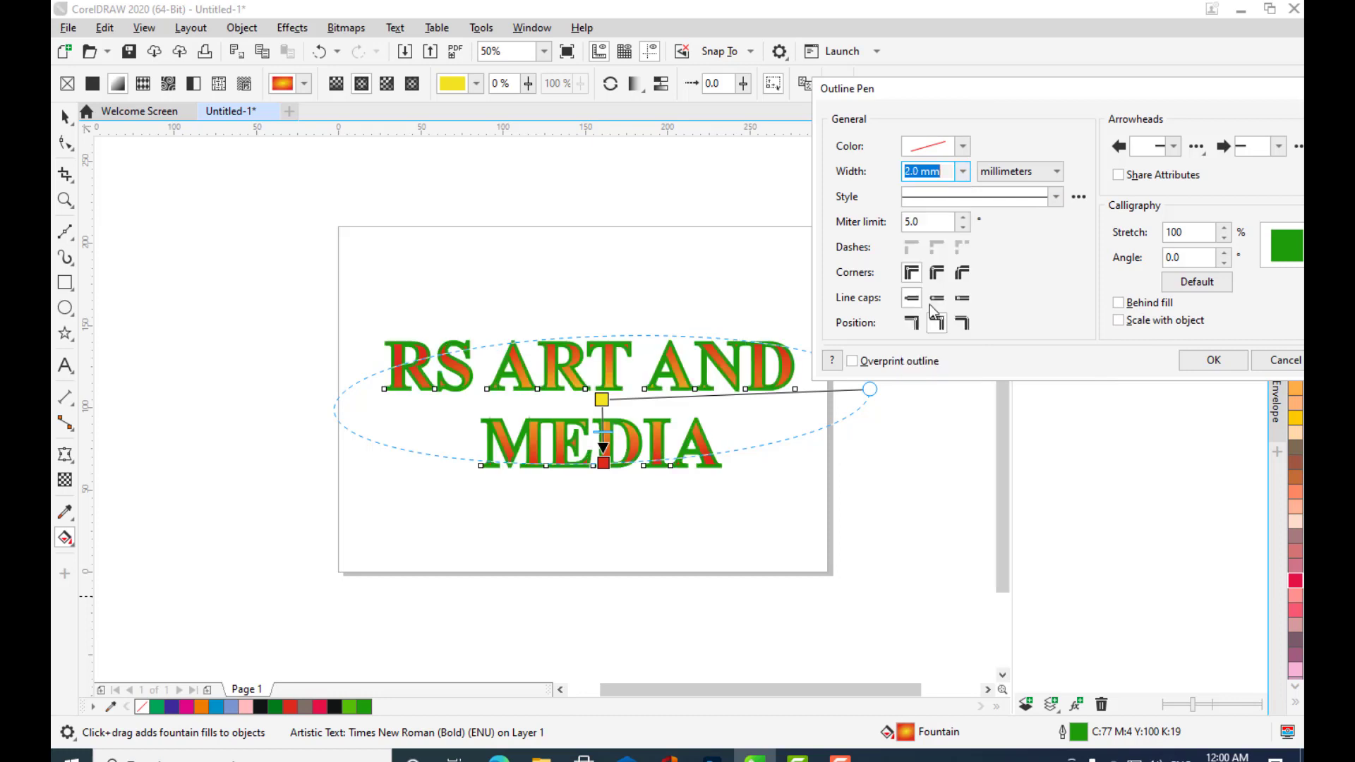
{"action": "left_click", "coordinate": [964, 174]}
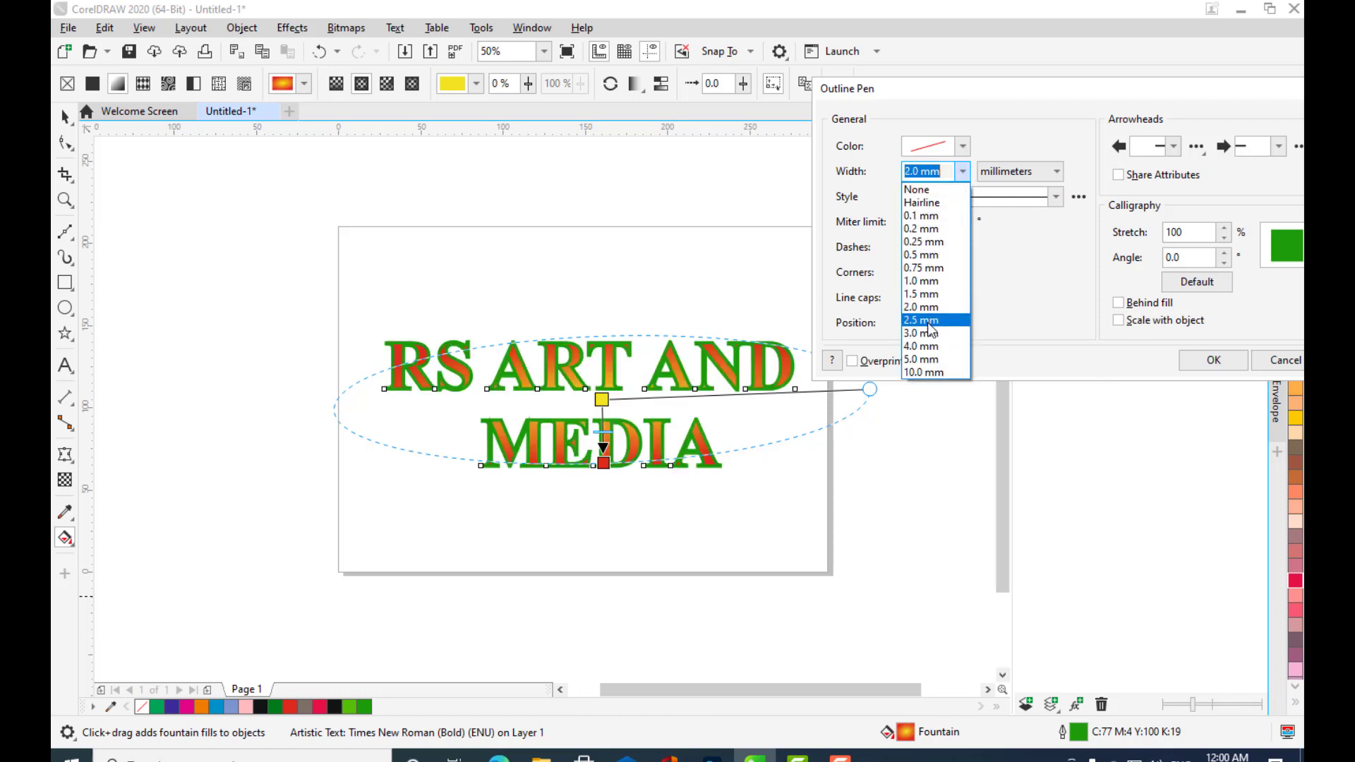
{"action": "left_click", "coordinate": [928, 322]}
{"action": "left_click", "coordinate": [963, 171]}
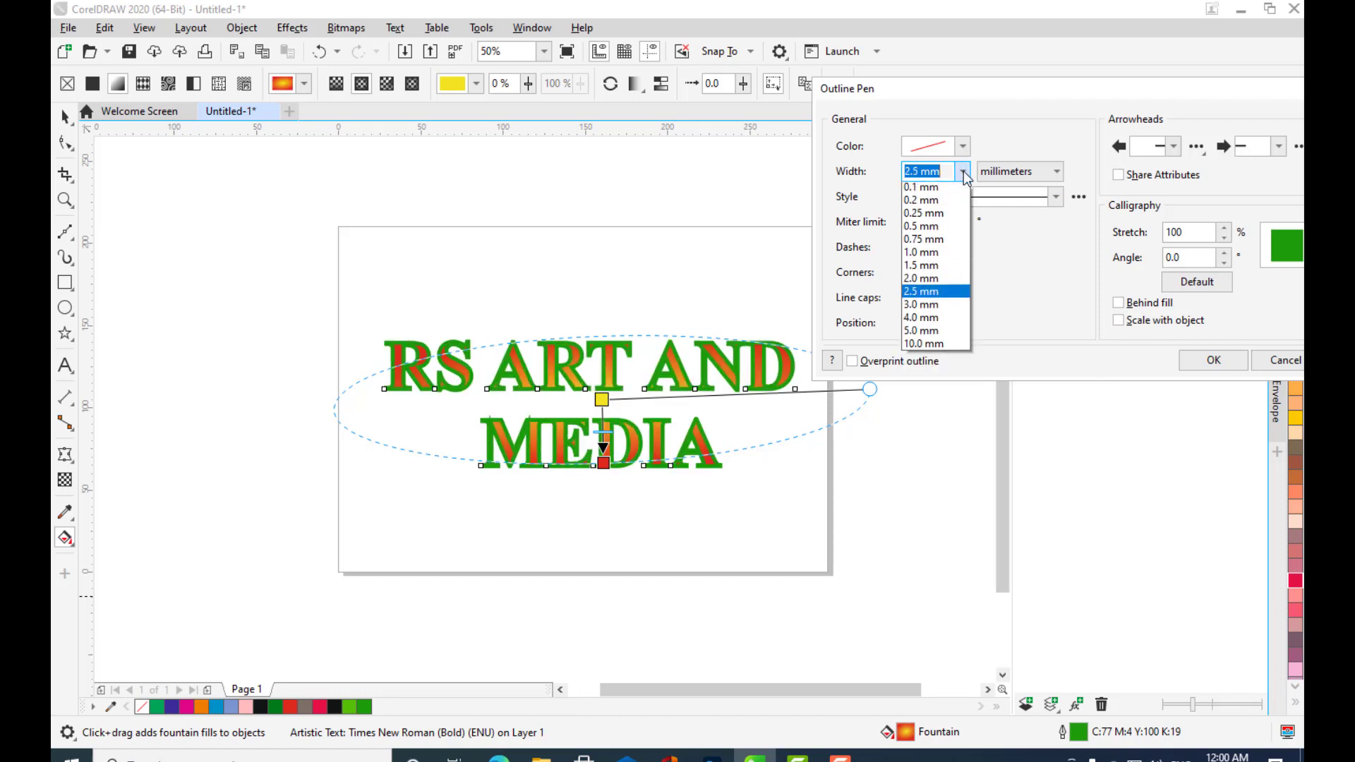
{"action": "left_click", "coordinate": [927, 257]}
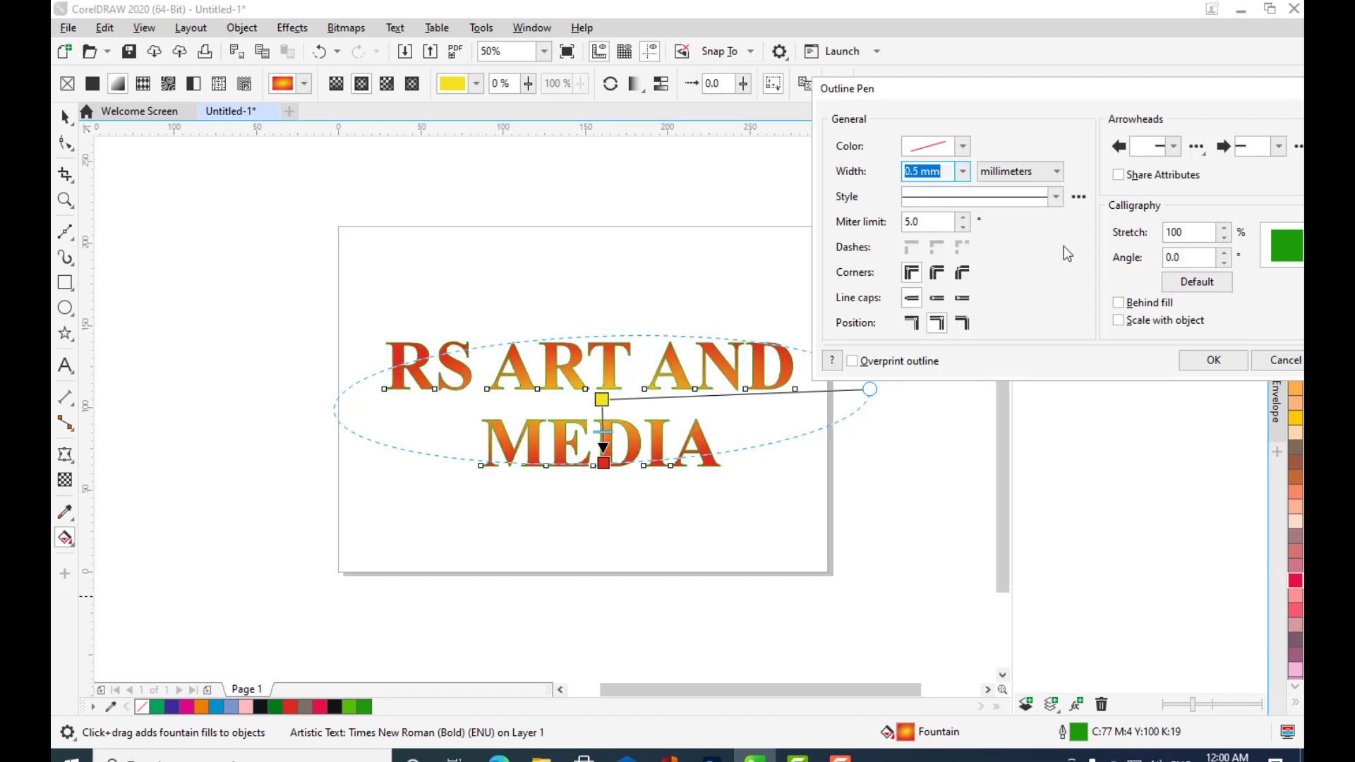
- Remove the text's outline by setting its width to None, apply the outline settings and deselect the text
{"action": "left_click", "coordinate": [963, 172]}
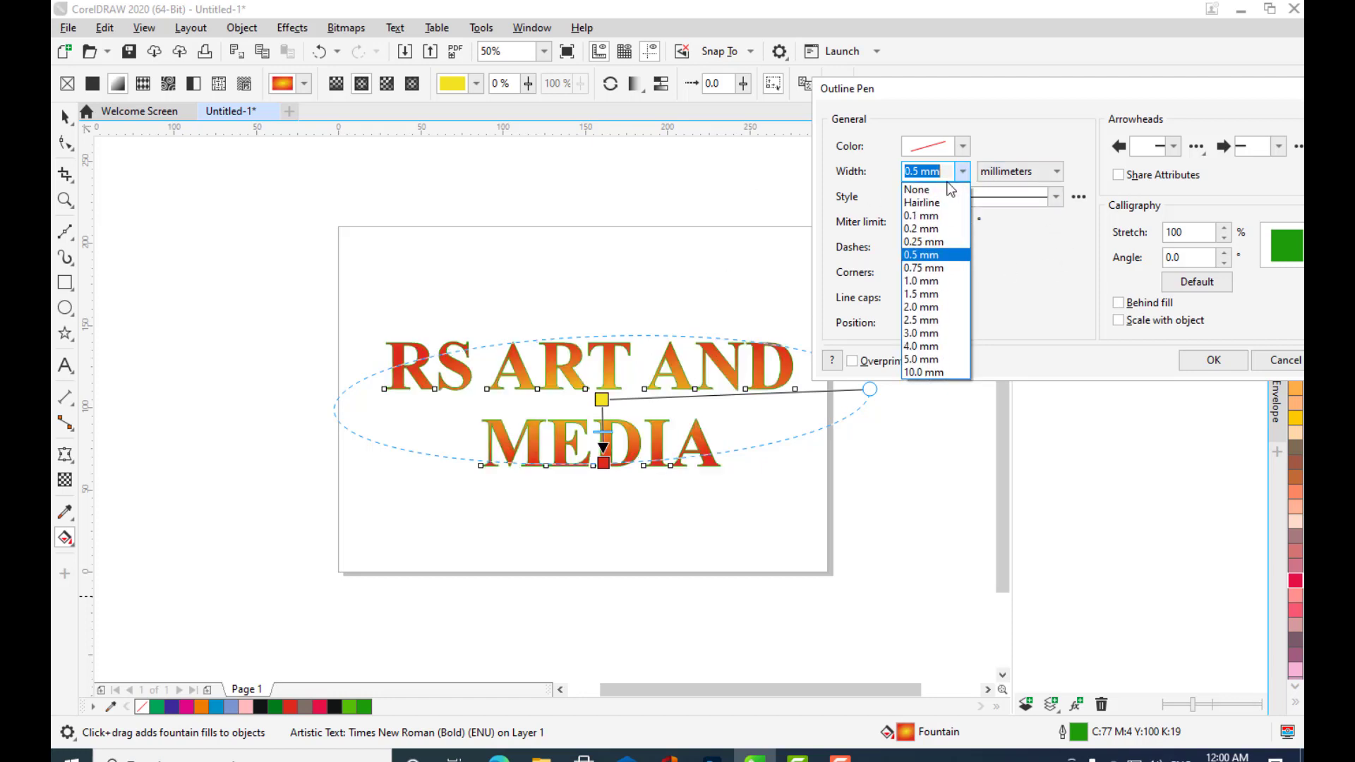
{"action": "left_click", "coordinate": [915, 191]}
{"action": "left_click", "coordinate": [1212, 360]}
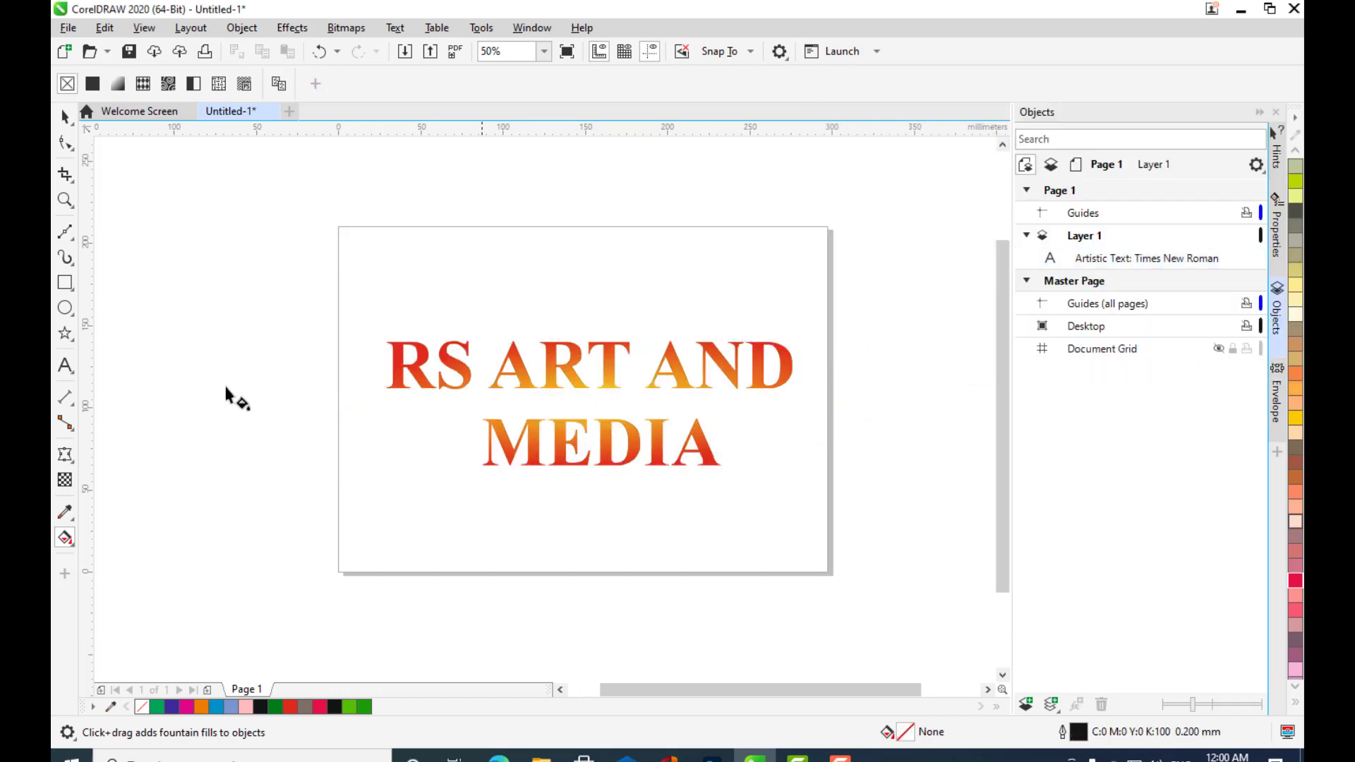
- Move the two-line text object slightly higher on the page, keeping it horizontally near the page centre
{"action": "left_click", "coordinate": [69, 121]}
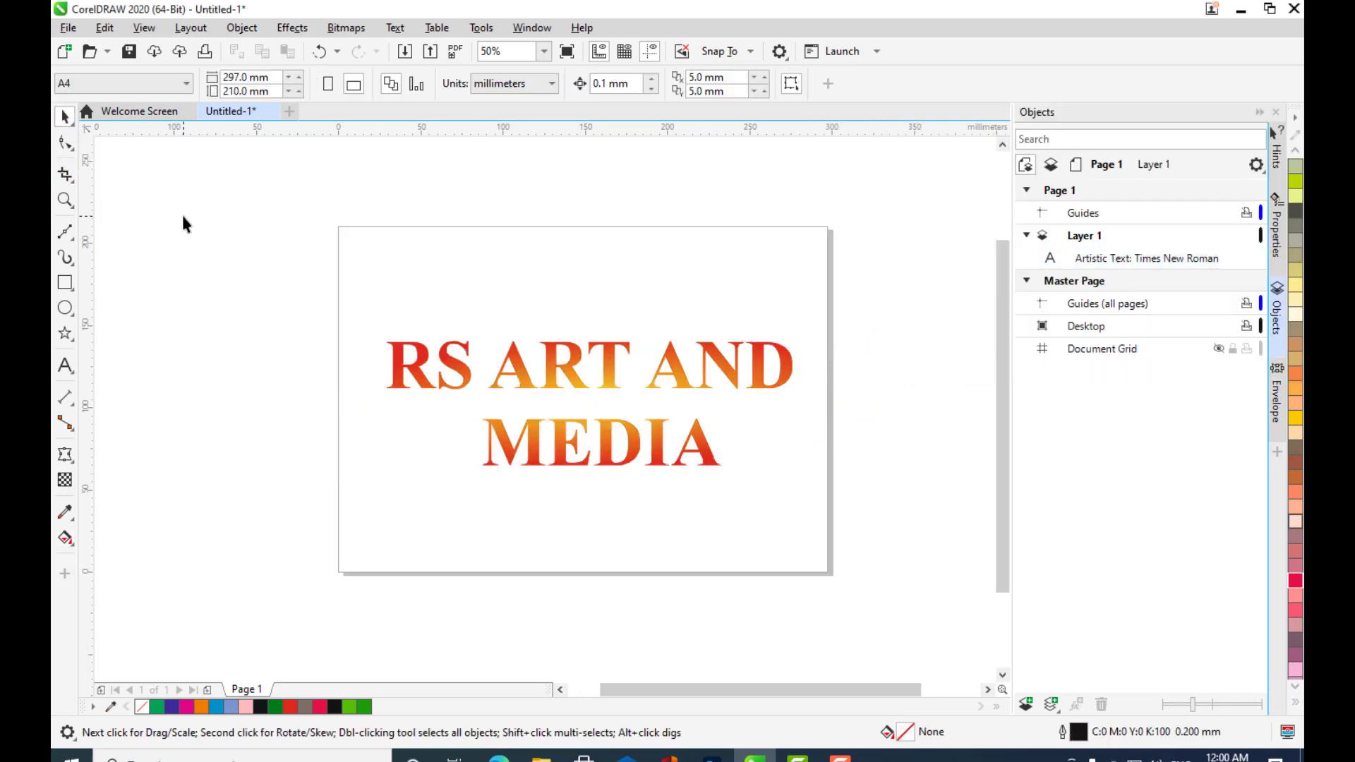
{"action": "left_click", "coordinate": [613, 360]}
{"action": "mouse_move", "coordinate": [606, 358]}
{"action": "left_mouse_down"}
{"action": "mouse_move", "coordinate": [609, 243]}
{"action": "mouse_move", "coordinate": [597, 333]}
{"action": "left_mouse_up"}
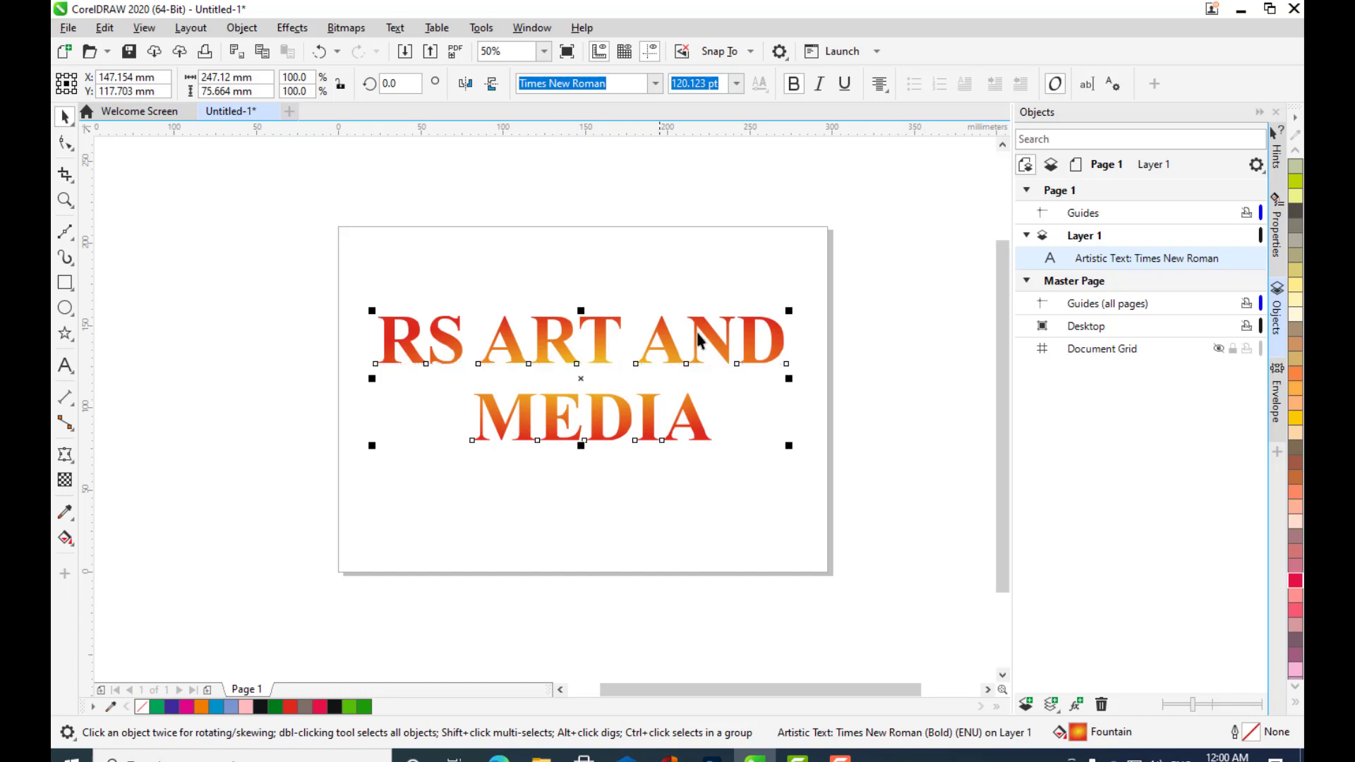
{"action": "mouse_move", "coordinate": [676, 344]}
{"action": "left_mouse_down"}
{"action": "mouse_move", "coordinate": [663, 296]}
{"action": "mouse_move", "coordinate": [684, 330]}
{"action": "left_mouse_up"}
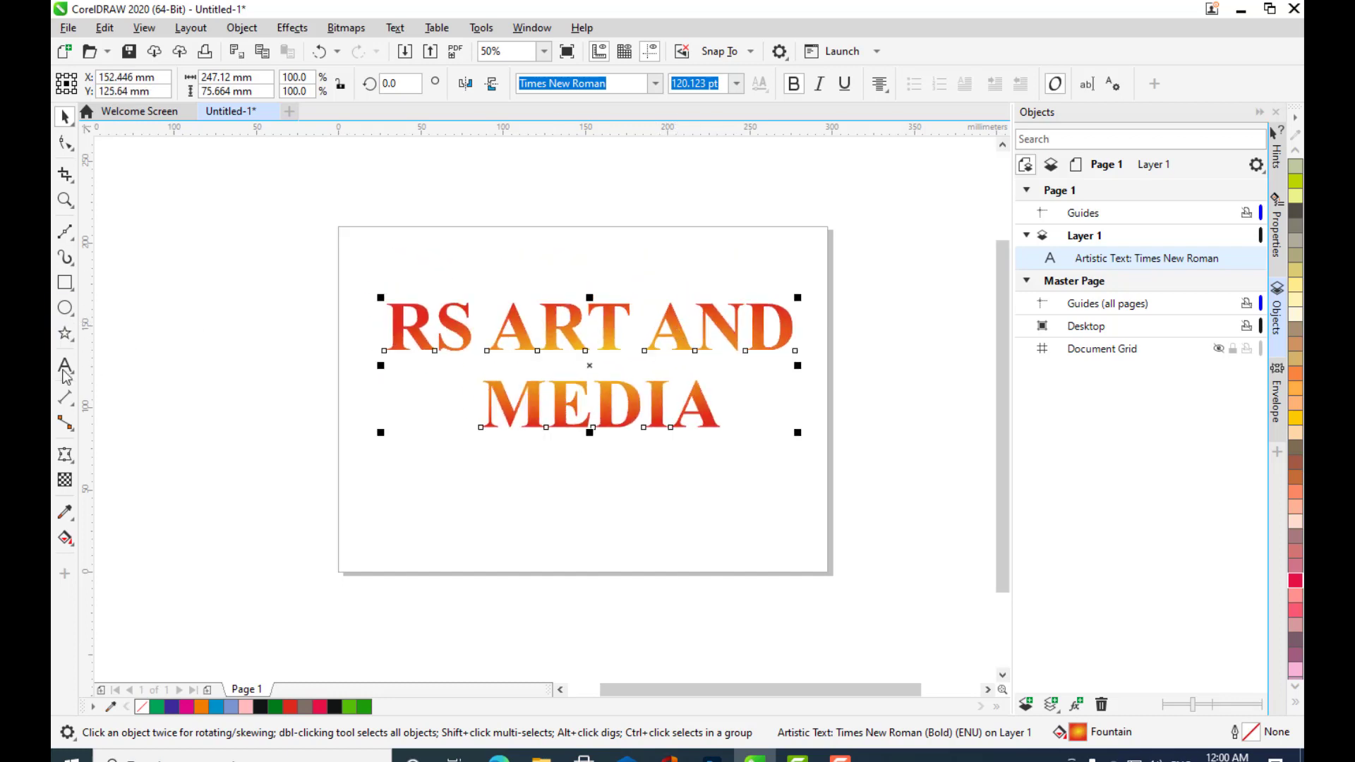
- Join the two lines into the single line RS ART AND MEDIA and move the text above the page
{"action": "left_click", "coordinate": [64, 365]}
{"action": "left_click", "coordinate": [482, 403]}
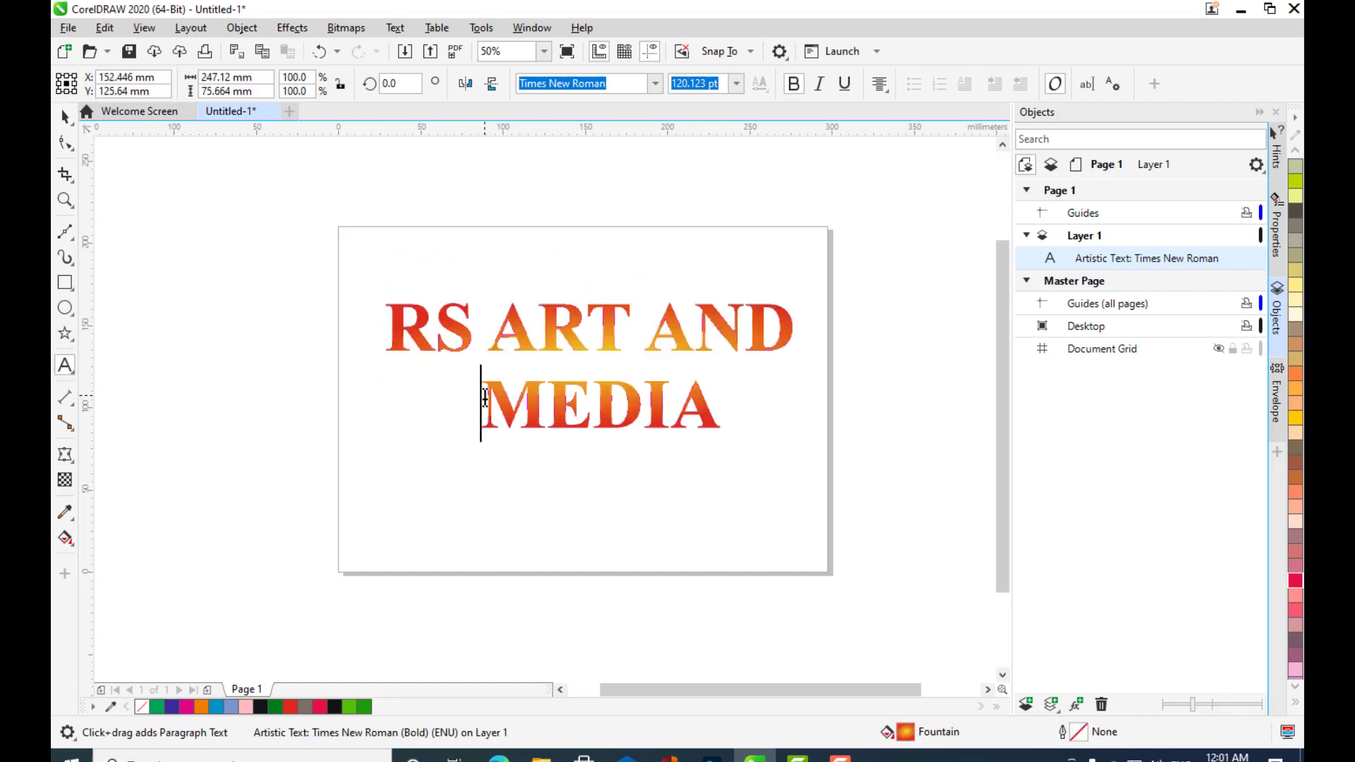
{"action": "key", "text": "BackSpace"}
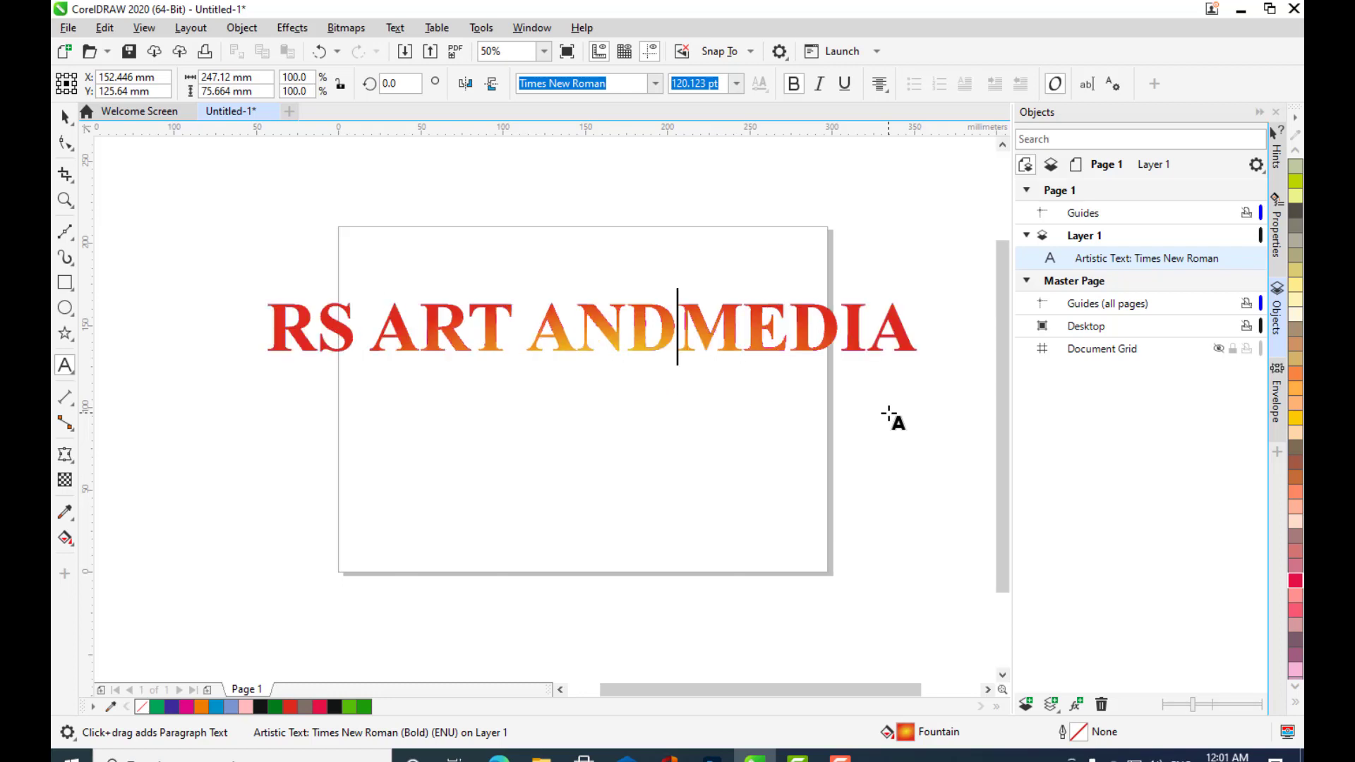
{"action": "left_click", "coordinate": [64, 117]}
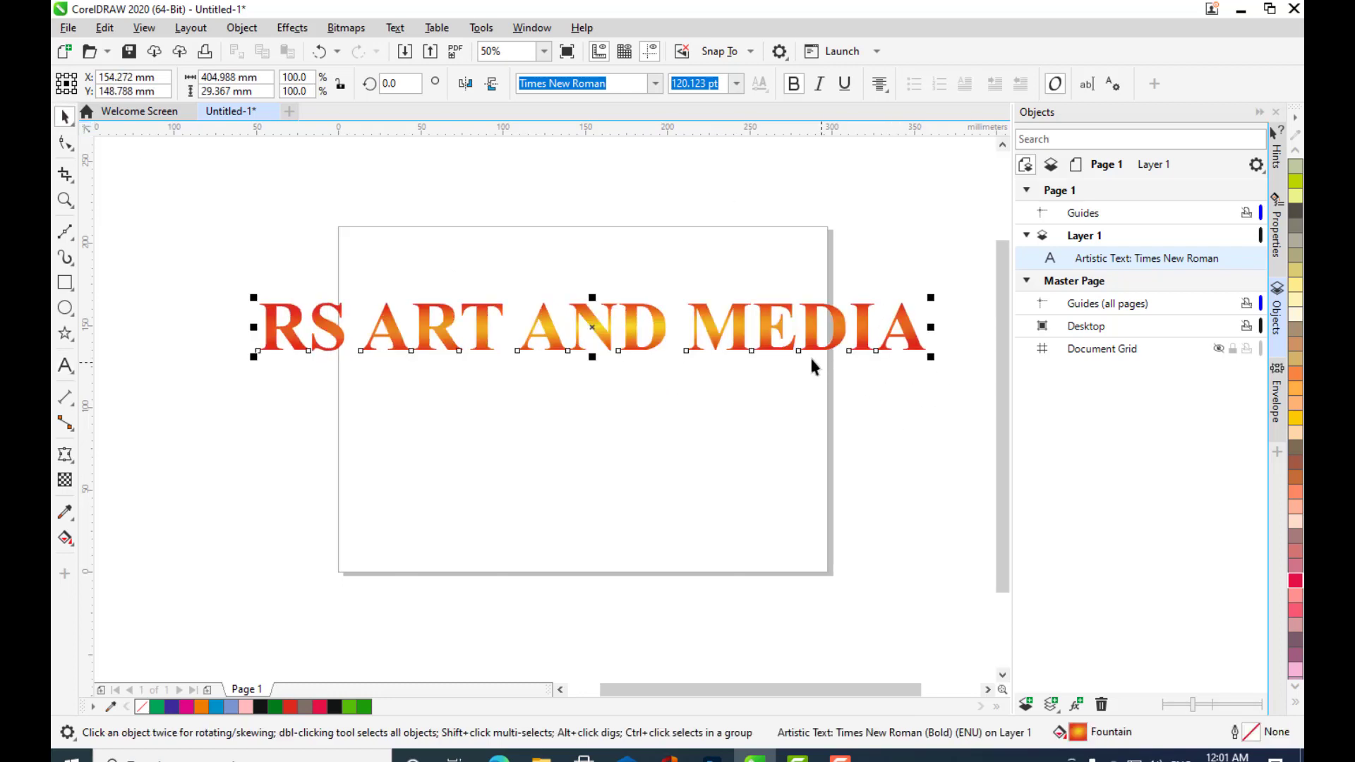
{"action": "left_click_drag", "start_coordinate": [731, 327], "coordinate": [711, 180]}
{"action": "left_click", "coordinate": [711, 327]}
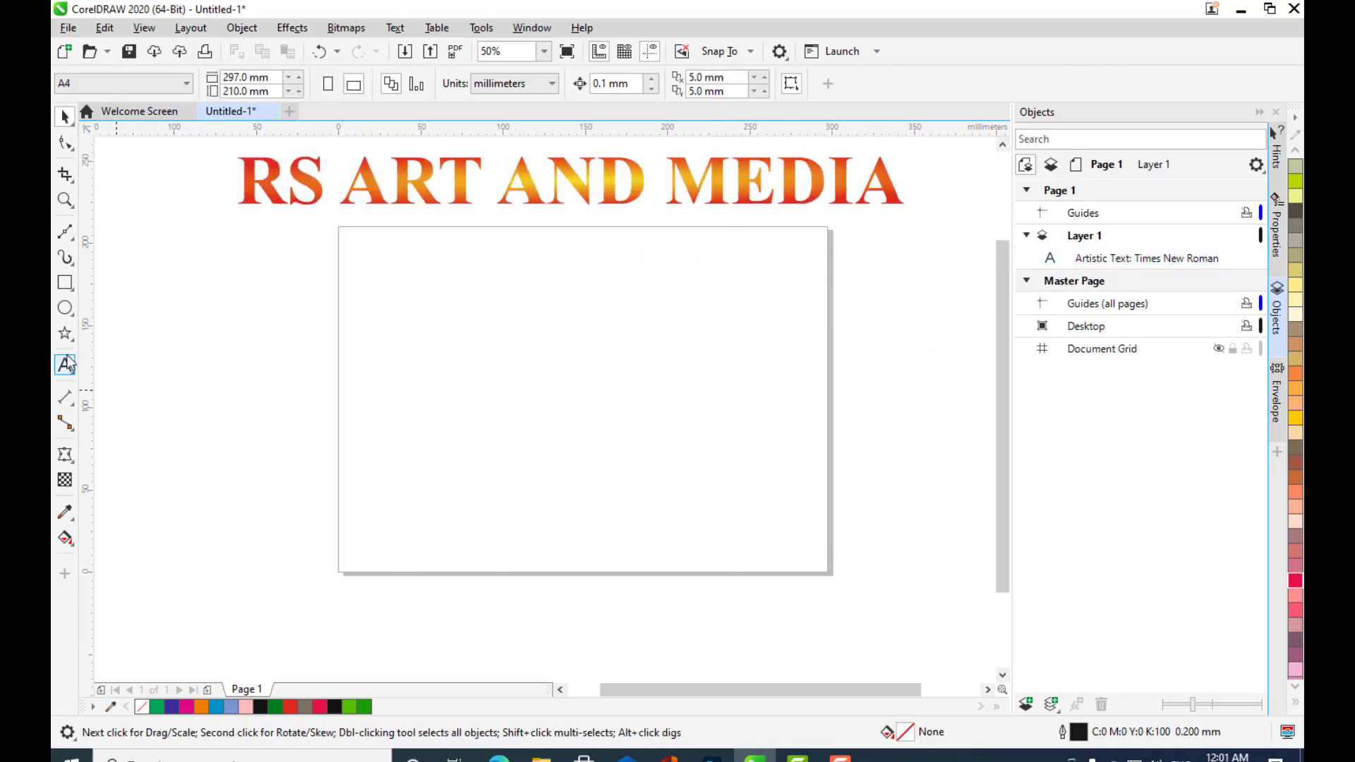
- Draw a three-node wavy Bézier curve across the page, from near its left edge to near its right edge
{"action": "left_click_drag", "start_coordinate": [599, 299], "coordinate": [607, 312]}
{"action": "left_click", "coordinate": [64, 231]}
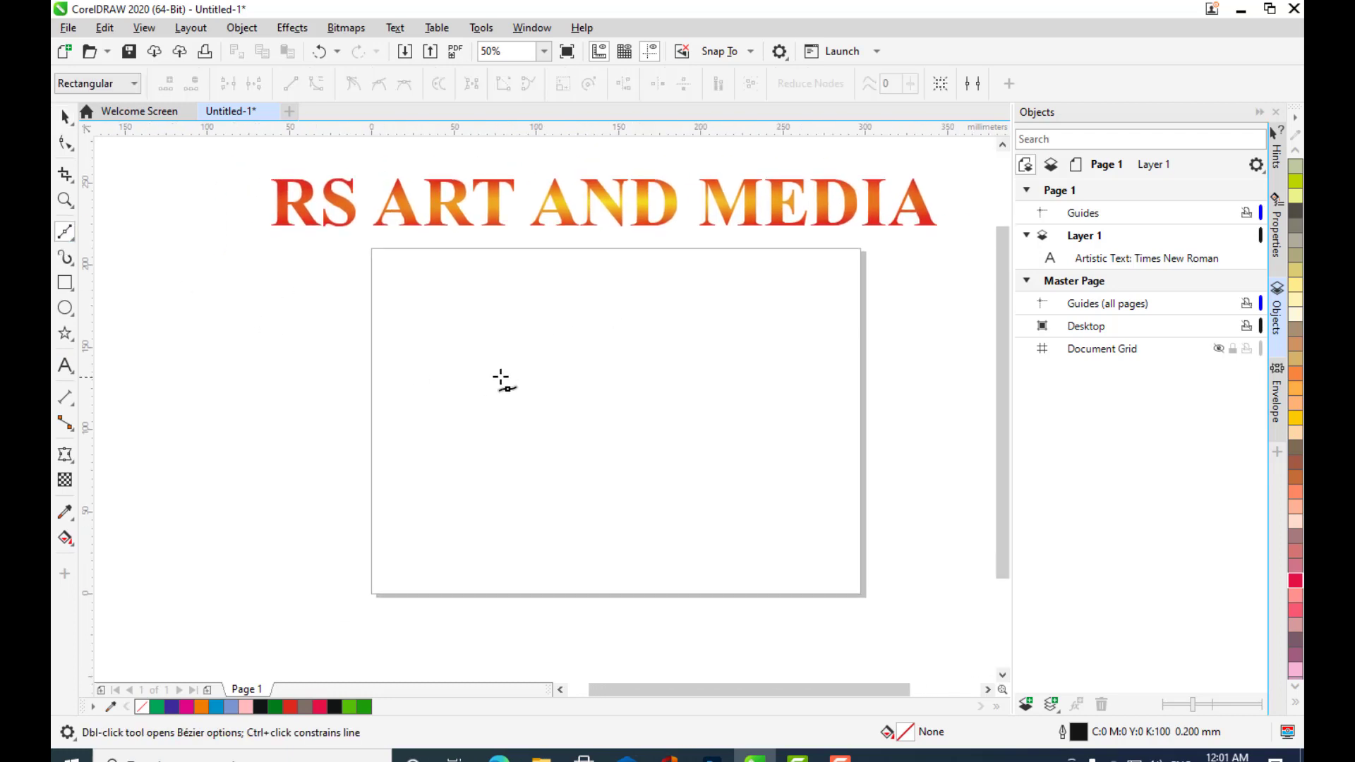
{"action": "scroll", "coordinate": [480, 380], "scroll_direction": "right", "scroll_amount": 1}
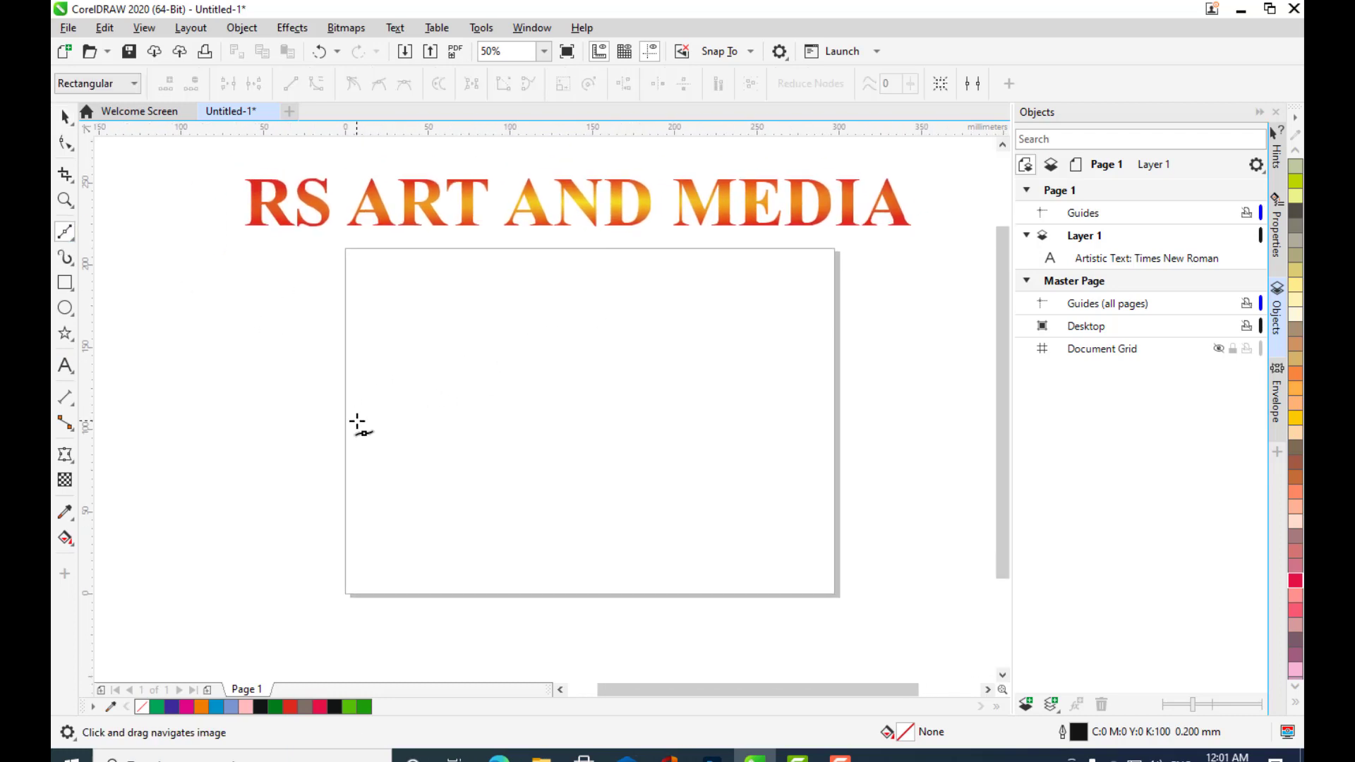
{"action": "left_click", "coordinate": [354, 421]}
{"action": "left_click_drag", "start_coordinate": [497, 381], "coordinate": [585, 455]}
{"action": "left_click", "coordinate": [819, 351]}
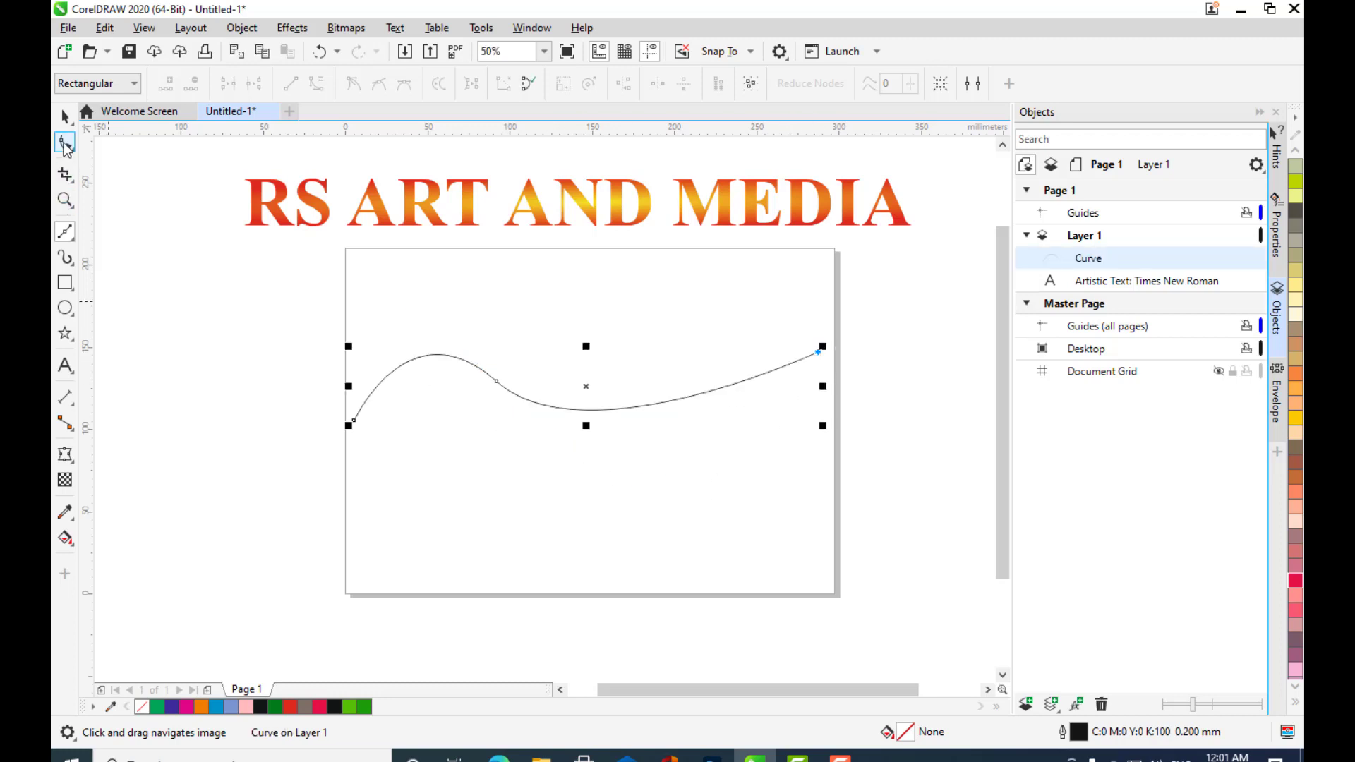
- Reshape the curve's nodes and handles into a smooth S-wave about 288 mm wide and 77 mm high, and deselect it
{"action": "left_click", "coordinate": [64, 144]}
{"action": "left_click_drag", "start_coordinate": [497, 382], "coordinate": [575, 423]}
{"action": "left_click_drag", "start_coordinate": [487, 341], "coordinate": [435, 293]}
{"action": "left_click_drag", "start_coordinate": [355, 420], "coordinate": [367, 439]}
{"action": "left_click_drag", "start_coordinate": [819, 349], "coordinate": [829, 344]}
{"action": "left_click", "coordinate": [576, 424]}
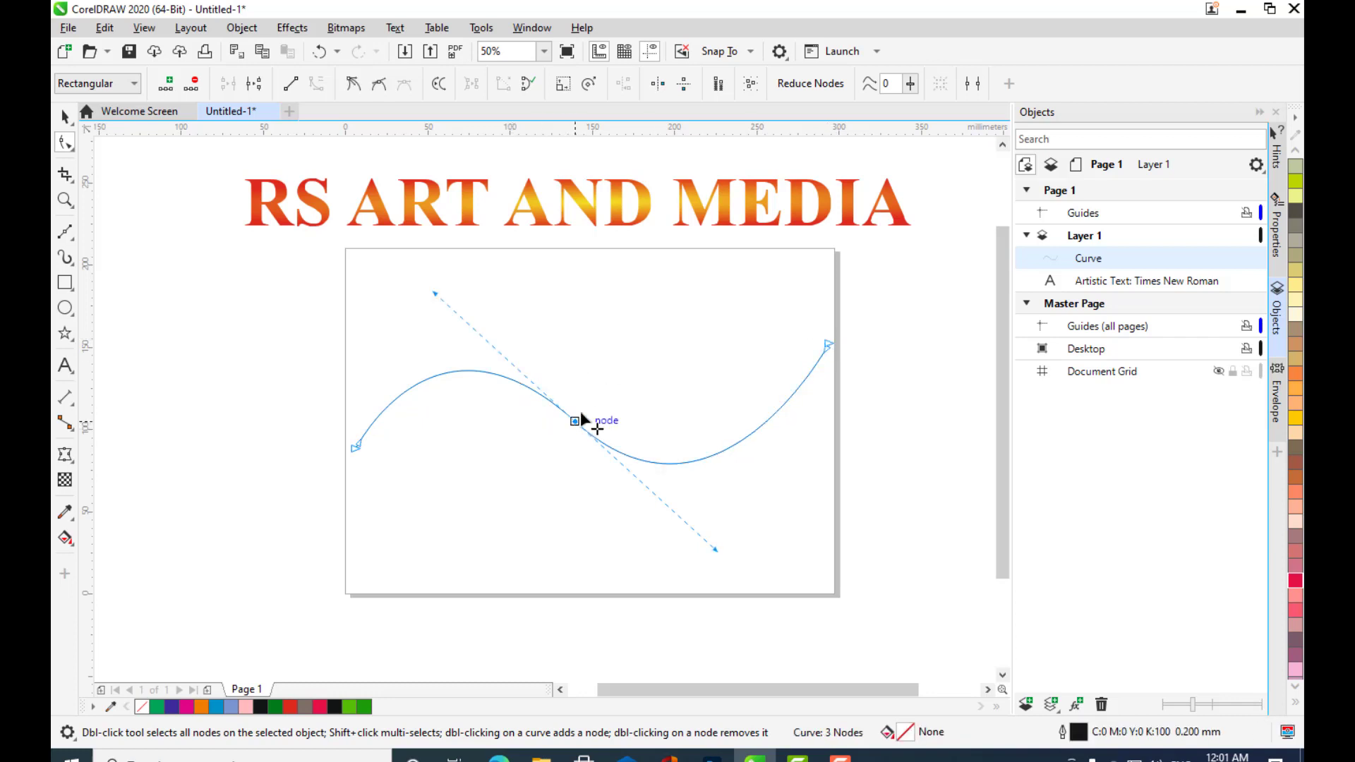
{"action": "left_click_drag", "start_coordinate": [436, 293], "coordinate": [432, 286]}
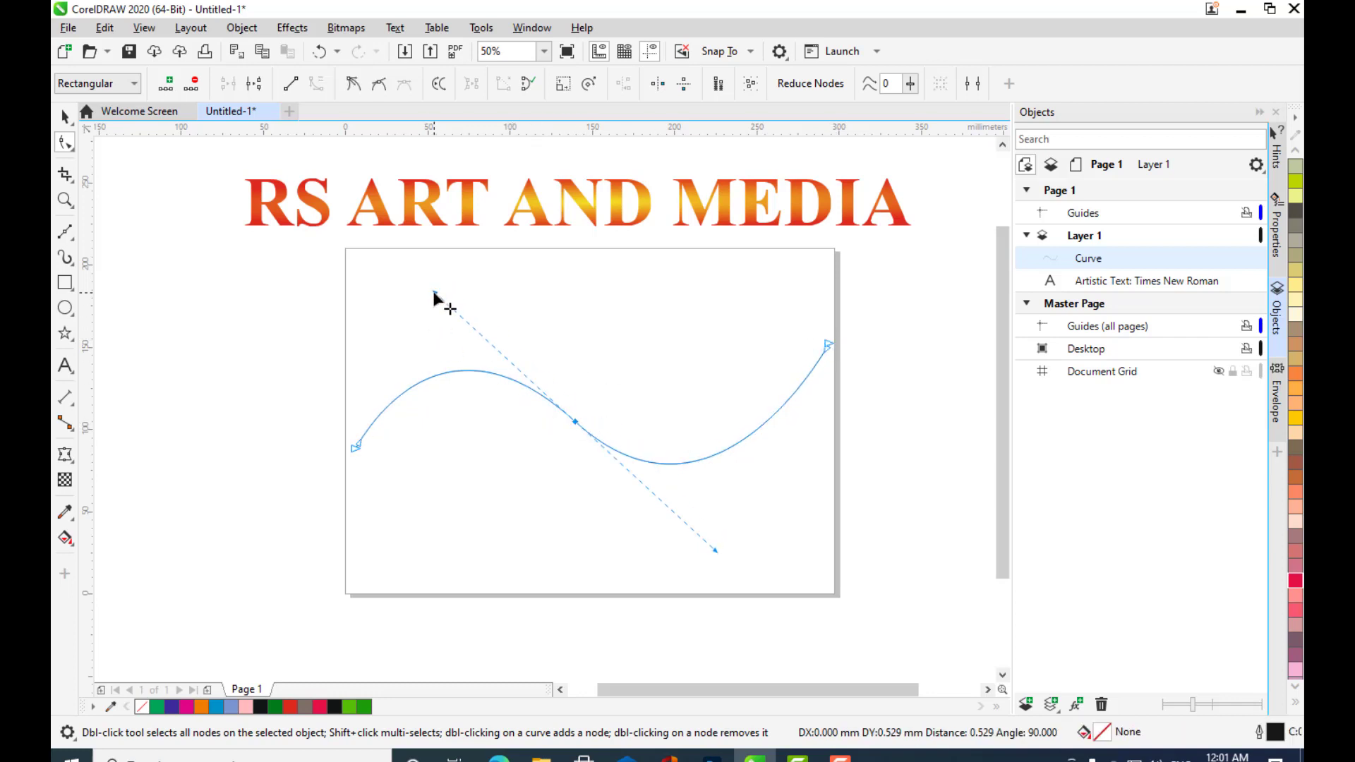
{"action": "left_click", "coordinate": [524, 309]}
{"action": "left_click", "coordinate": [63, 120]}
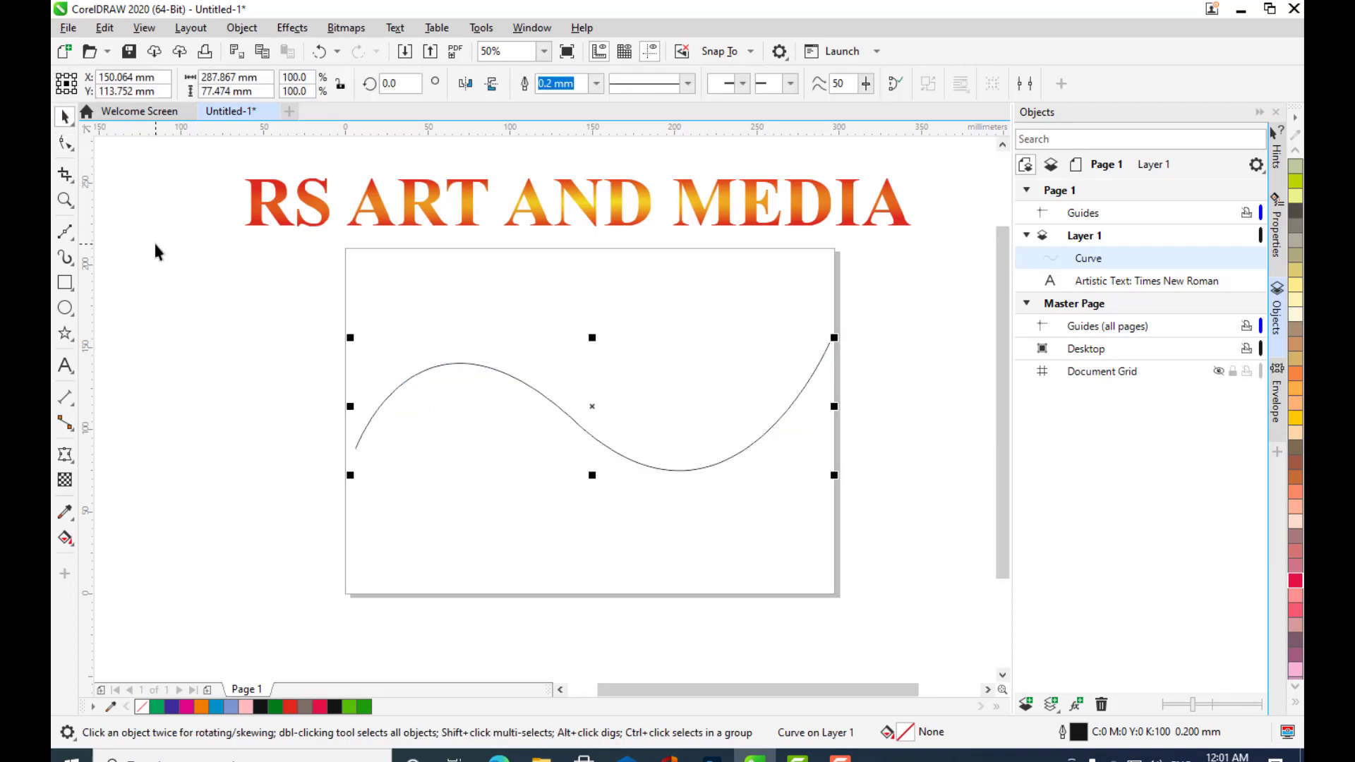
{"action": "left_click", "coordinate": [151, 248]}
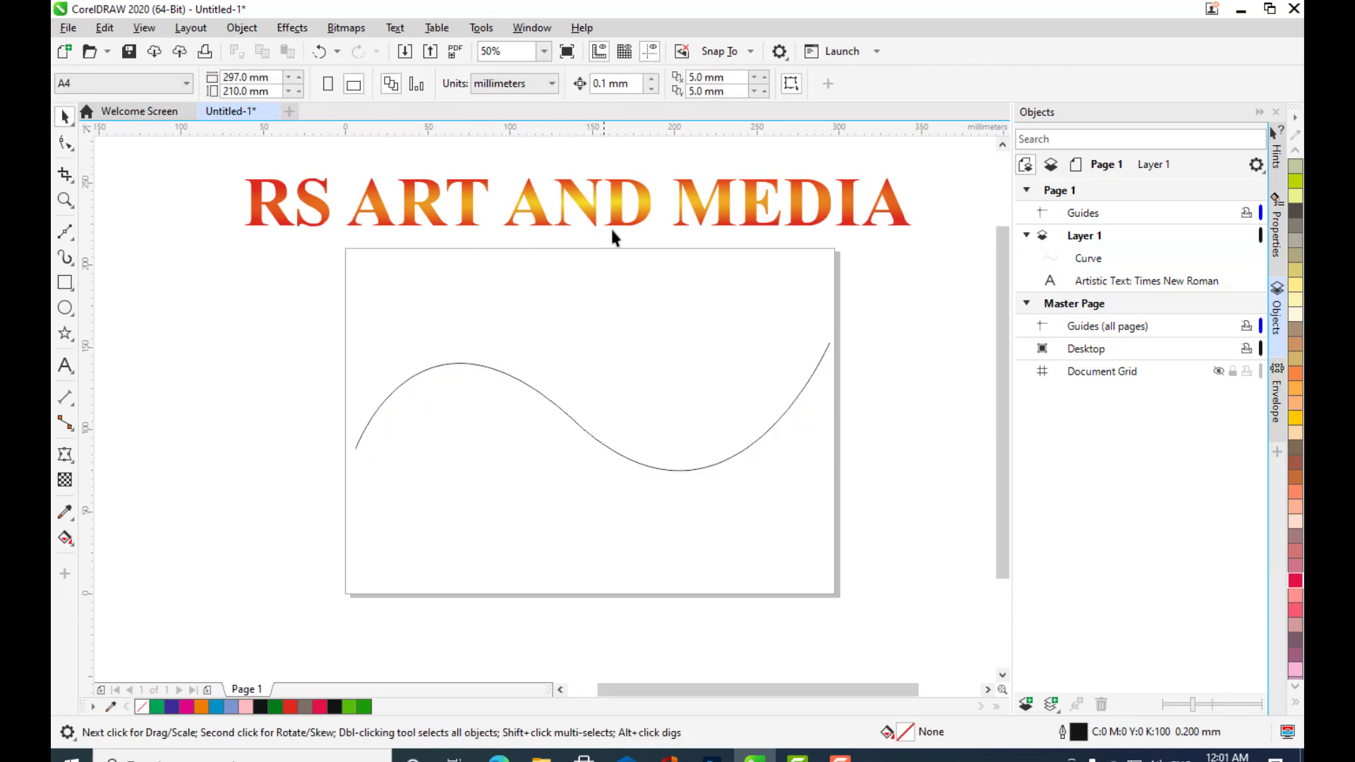
- Select the text together with the curve and fit the text to that path
{"action": "scroll", "coordinate": [607, 303], "scroll_direction": "right", "scroll_amount": 1}
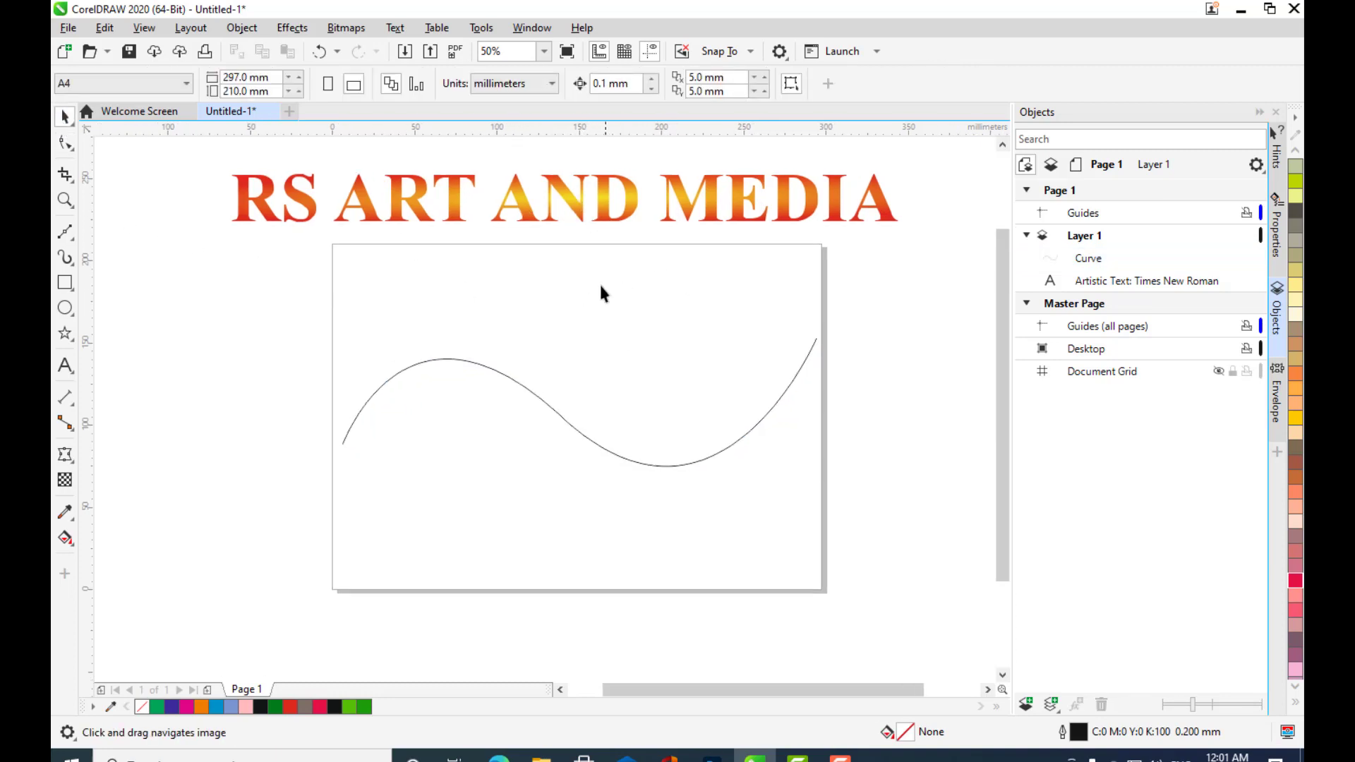
{"action": "left_click", "coordinate": [569, 204]}
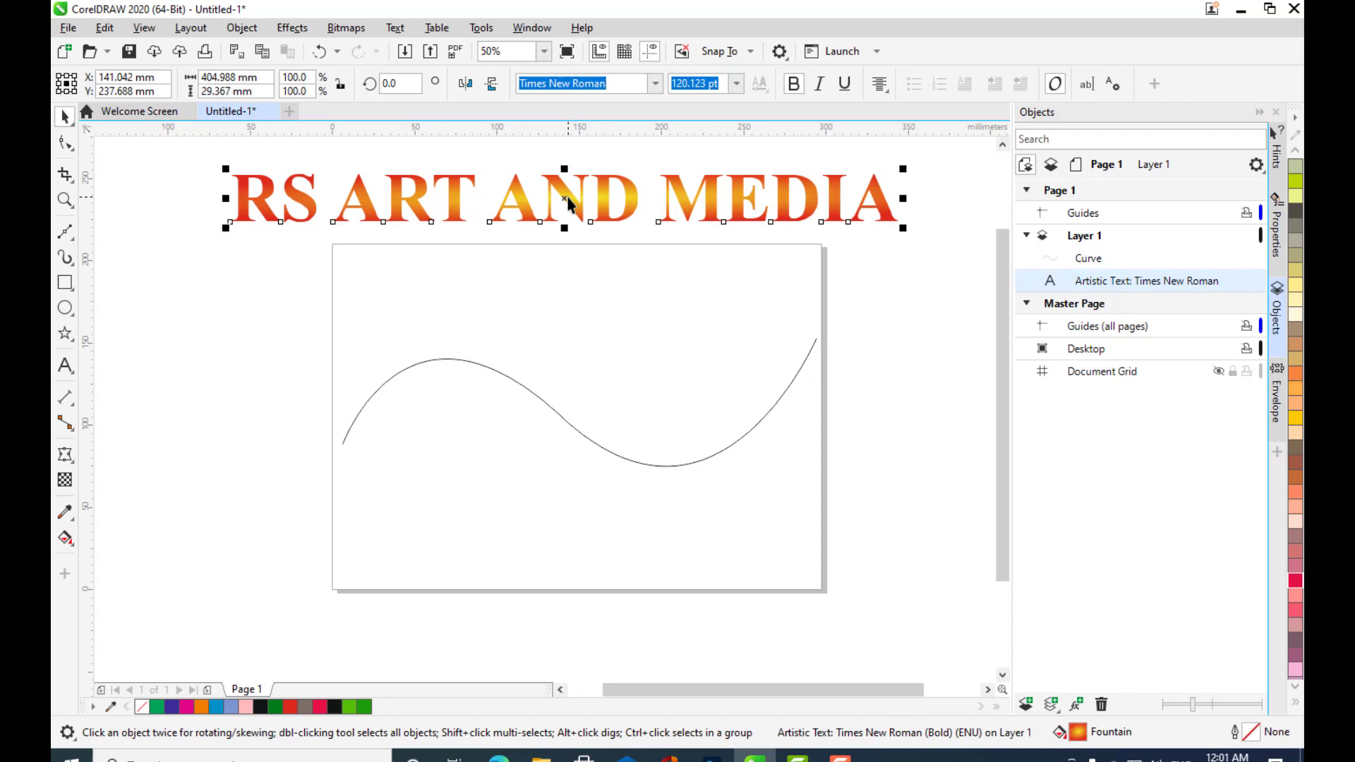
{"action": "left_click", "coordinate": [522, 384], "text": "shift"}
{"action": "left_click_drag", "start_coordinate": [699, 366], "coordinate": [705, 339]}
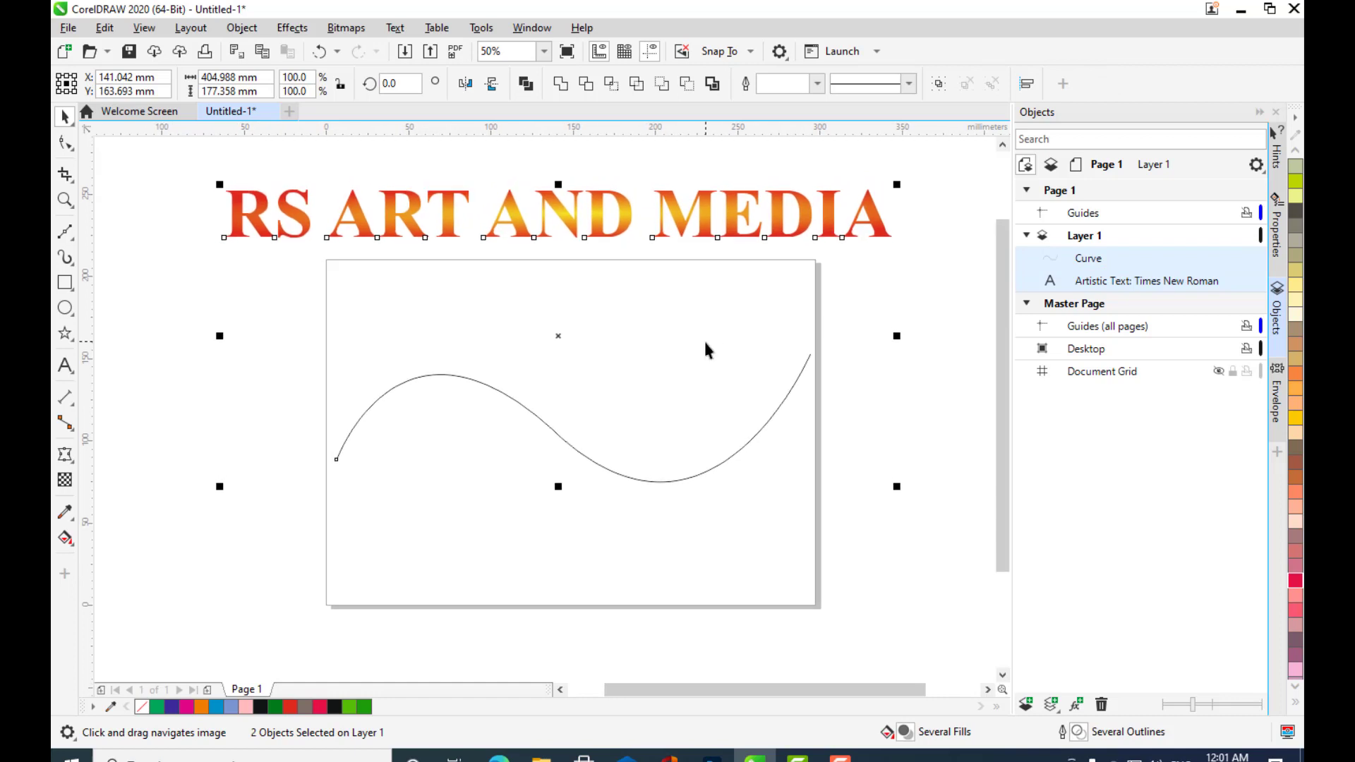
{"action": "left_click", "coordinate": [395, 30]}
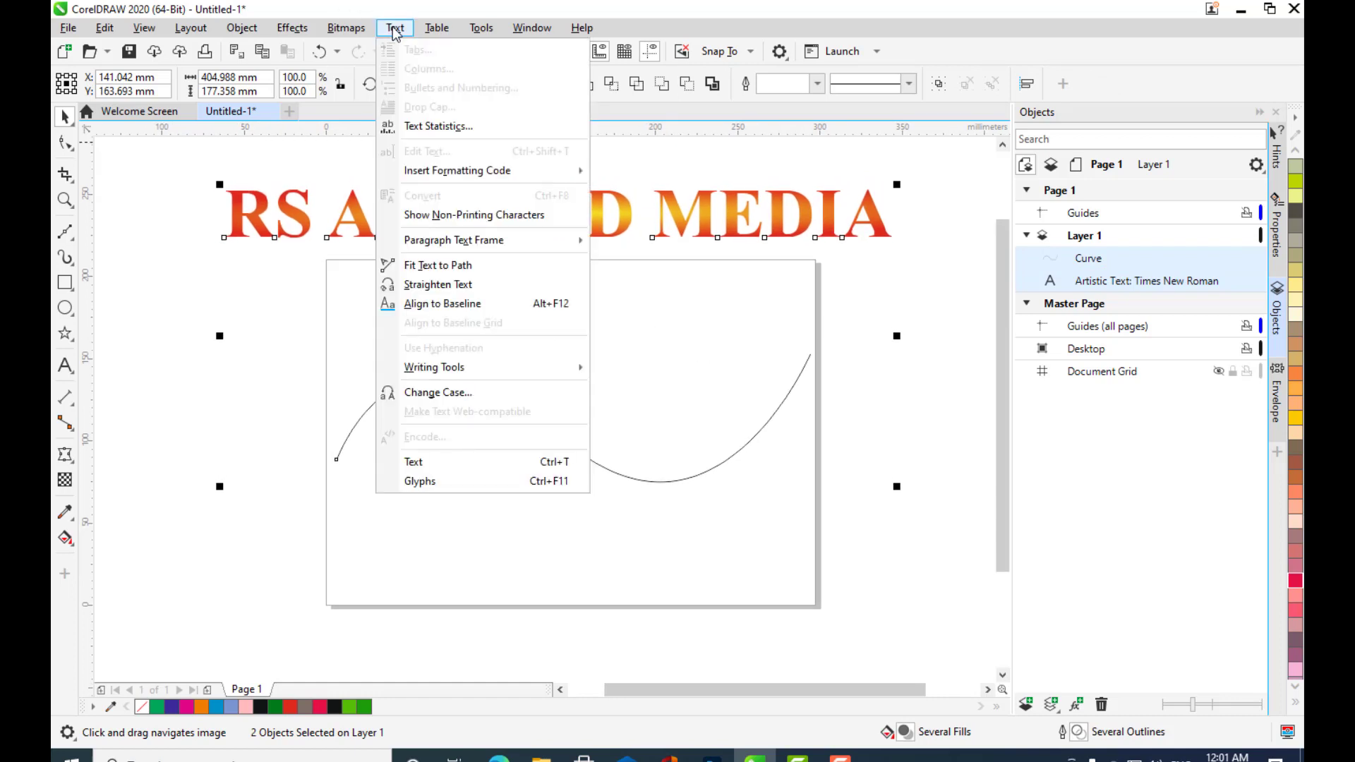
{"action": "left_click", "coordinate": [434, 267]}
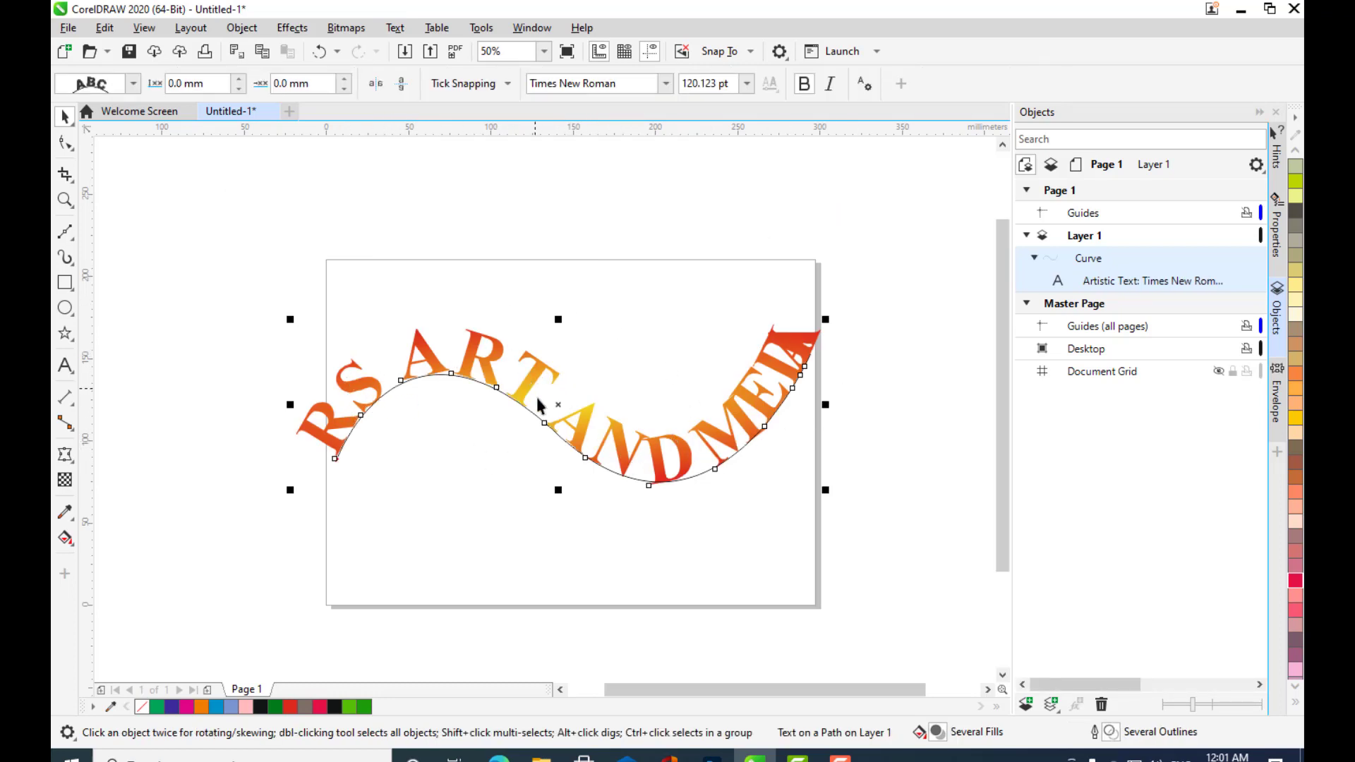
- Set the font size of the text on the path to 50 pt
{"action": "left_click", "coordinate": [747, 83]}
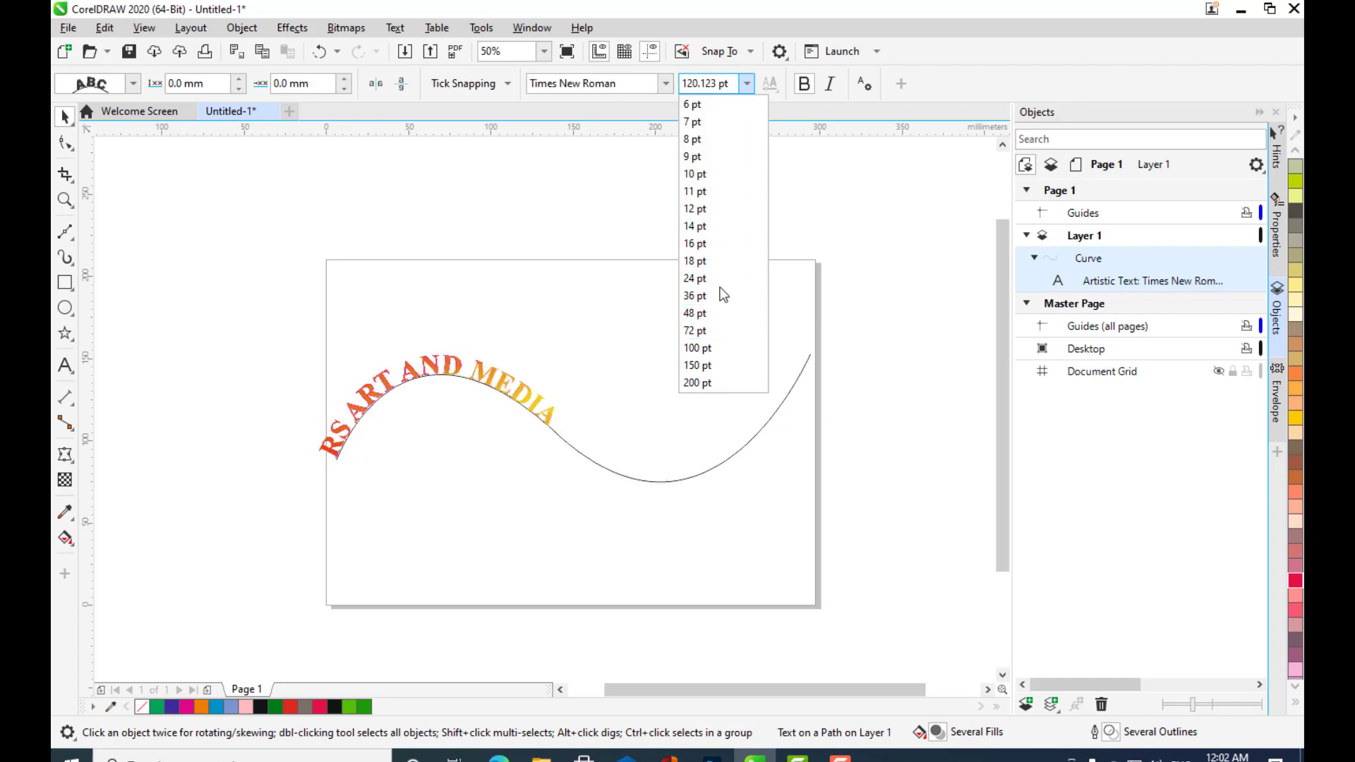
{"action": "left_click", "coordinate": [719, 313]}
{"action": "left_click", "coordinate": [720, 83]}
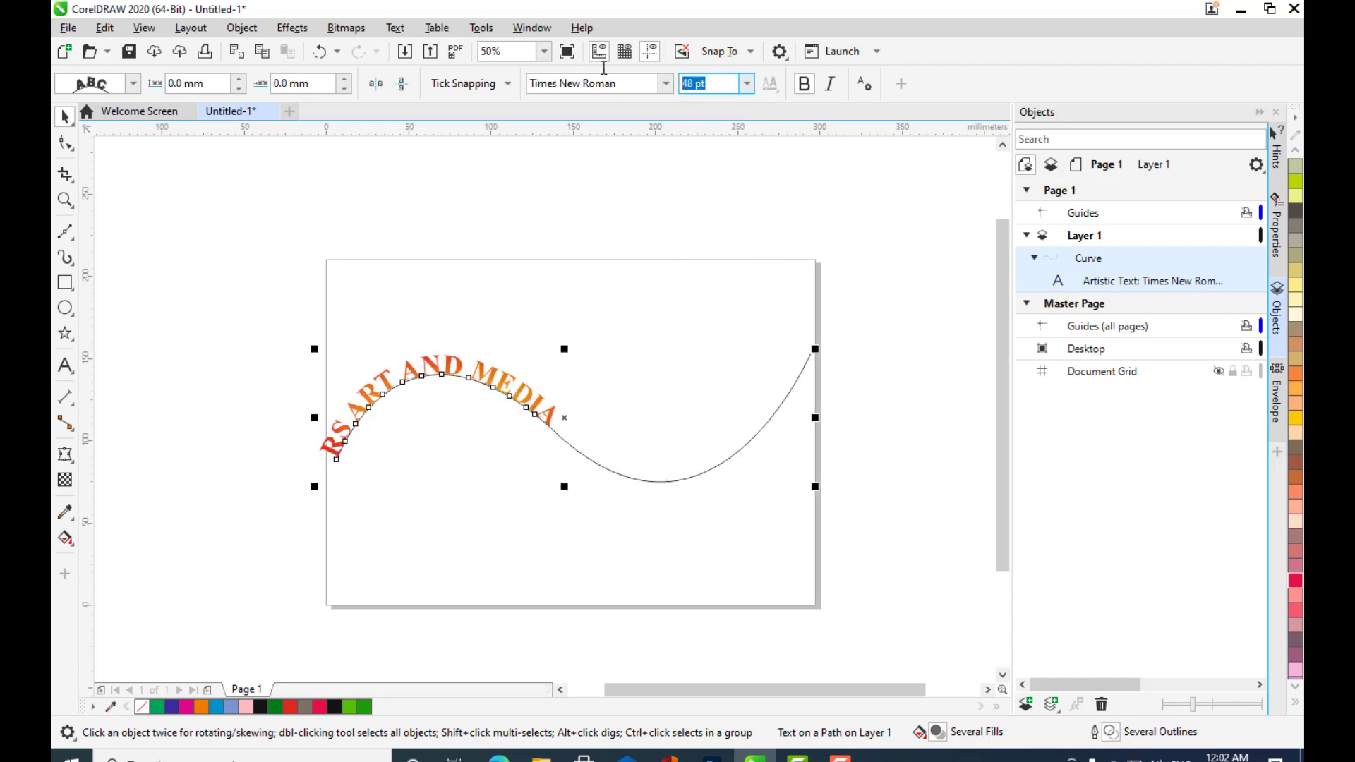
{"action": "type", "text": "50"}
{"action": "key", "text": "Return"}
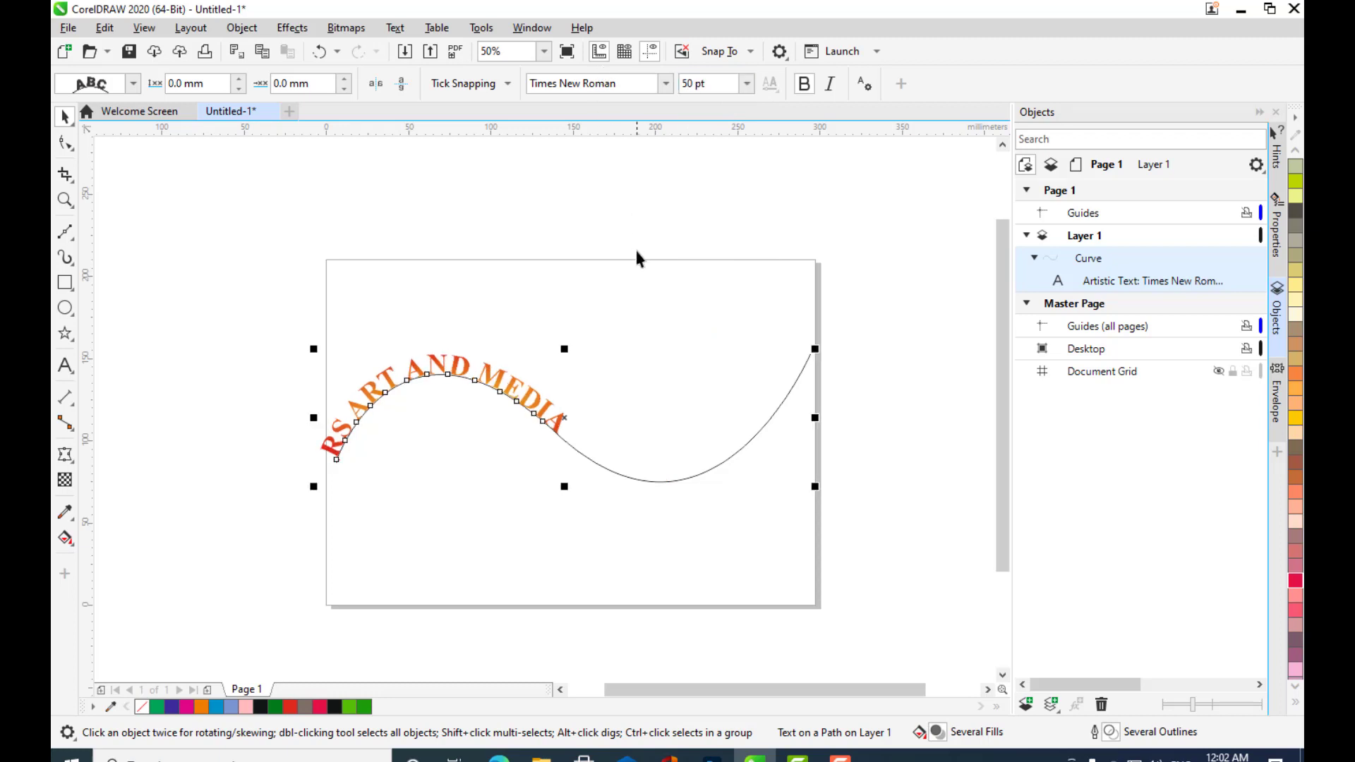
- Slide the text along the curve from its start to an offset of about 103 mm, onto the descending part of the wave
{"action": "left_click_drag", "start_coordinate": [596, 299], "coordinate": [621, 267]}
{"action": "scroll", "coordinate": [548, 309], "scroll_direction": "up", "scroll_amount": 1}
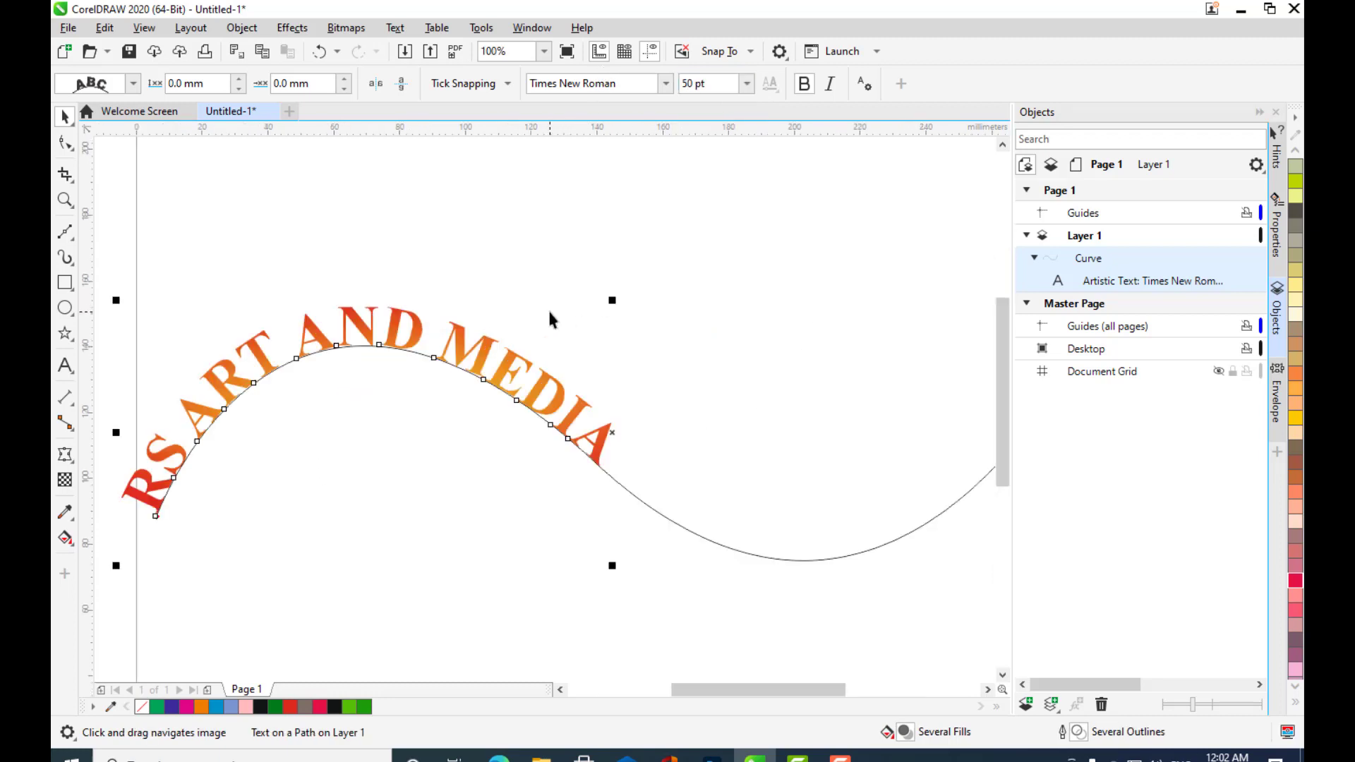
{"action": "scroll", "coordinate": [494, 311], "scroll_direction": "down", "scroll_amount": 1}
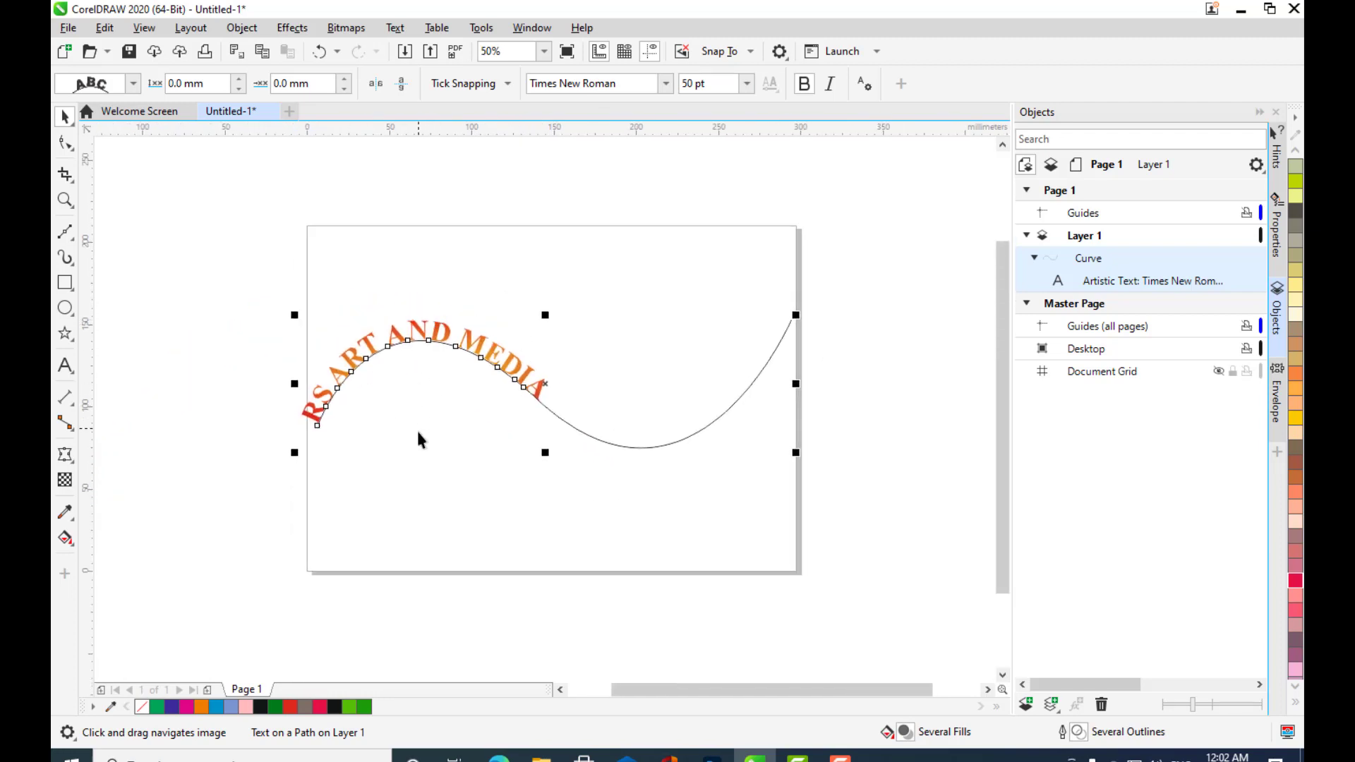
{"action": "scroll", "coordinate": [330, 425], "scroll_direction": "up", "scroll_amount": 1}
{"action": "scroll", "coordinate": [351, 409], "scroll_direction": "down", "scroll_amount": 1}
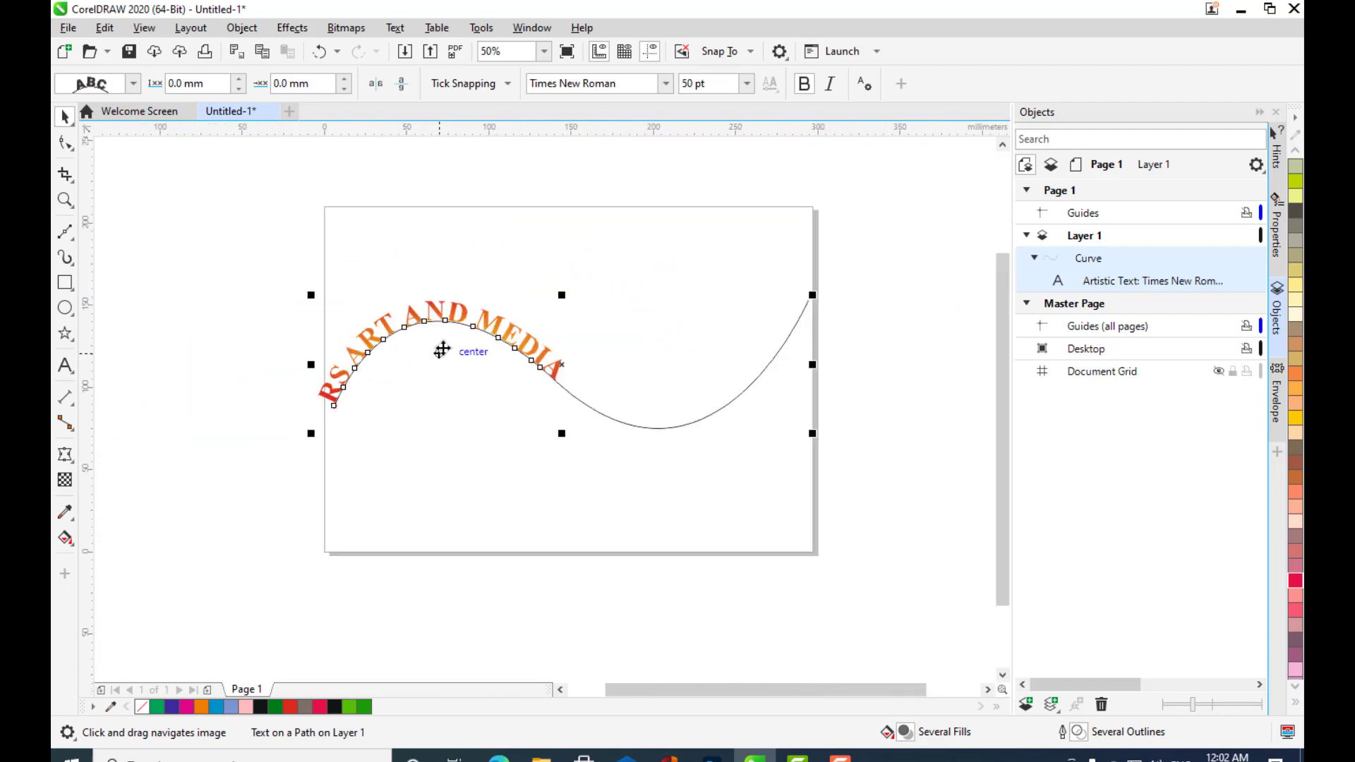
{"action": "left_click_drag", "start_coordinate": [507, 344], "coordinate": [514, 339]}
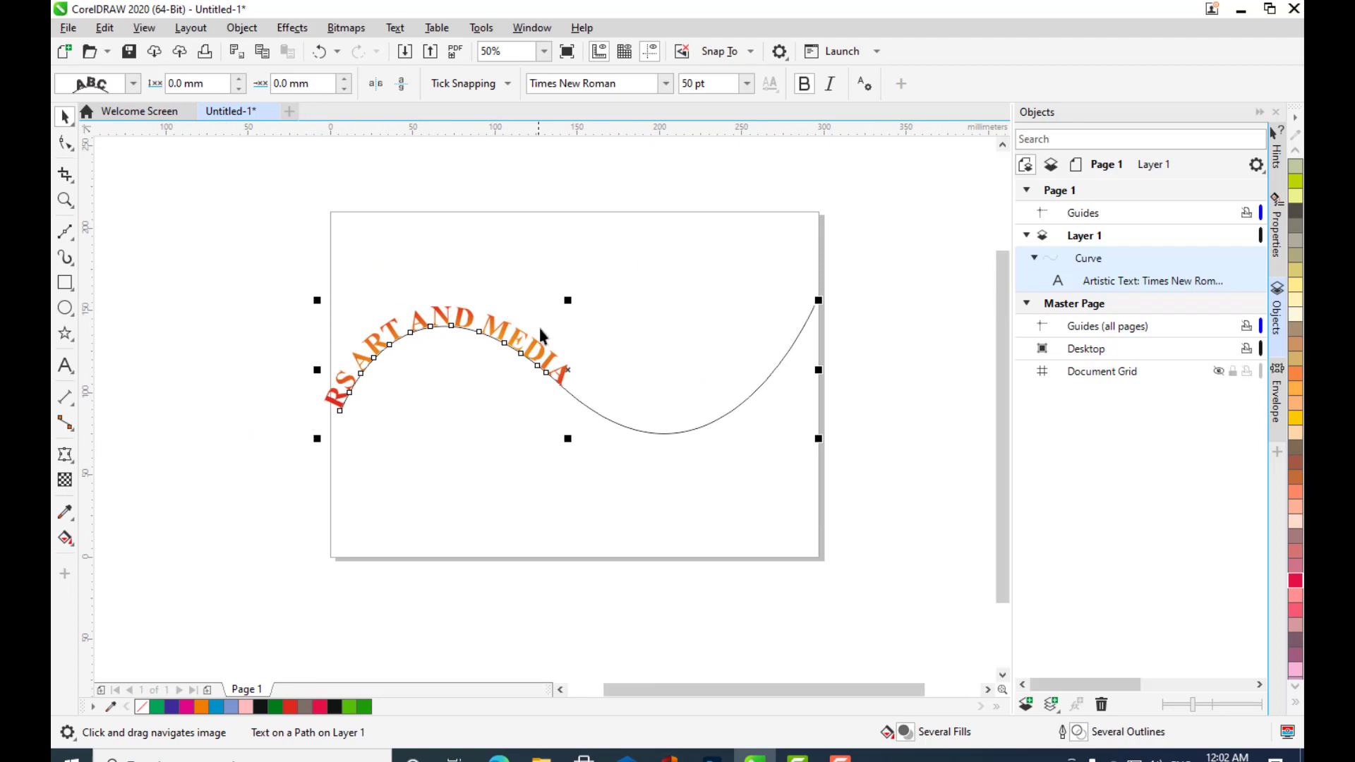
{"action": "scroll", "coordinate": [352, 452], "scroll_direction": "up", "scroll_amount": 1}
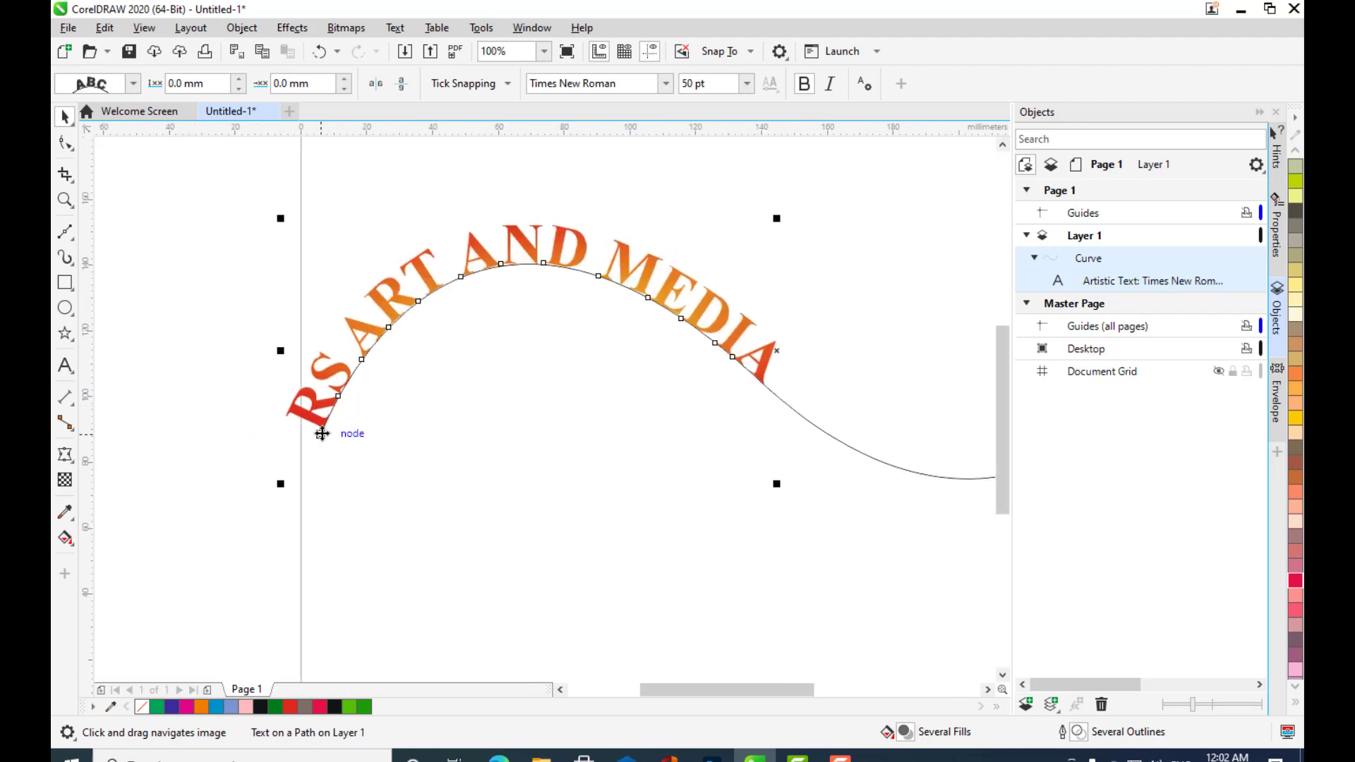
{"action": "left_click_drag", "start_coordinate": [322, 433], "coordinate": [581, 281]}
{"action": "scroll", "coordinate": [612, 353], "scroll_direction": "down", "scroll_amount": 2}
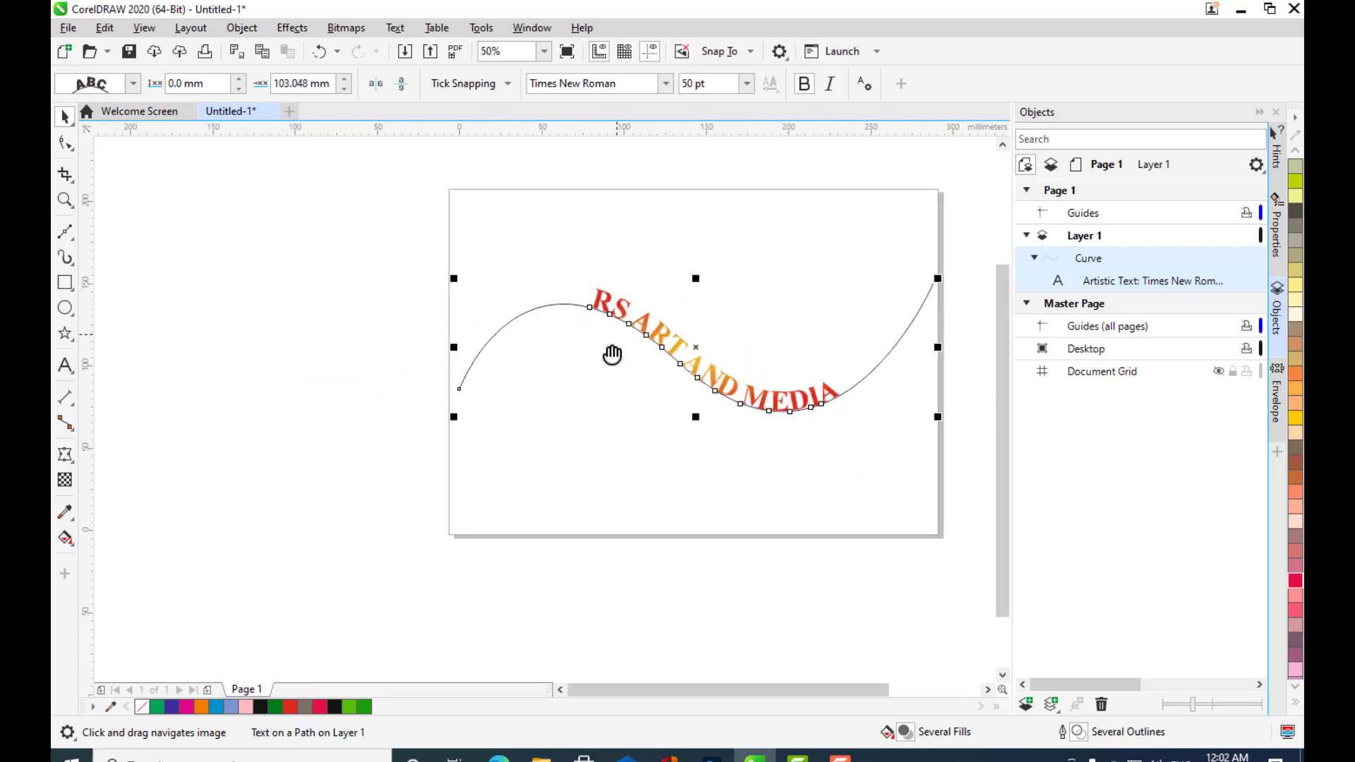
{"action": "left_click_drag", "start_coordinate": [612, 353], "coordinate": [535, 358]}
- Fine-tune the text's starting point on the curve to an offset of 103.017 mm, and deselect it
{"action": "scroll", "coordinate": [537, 359], "scroll_direction": "up", "scroll_amount": 2}
{"action": "scroll", "coordinate": [513, 372], "scroll_direction": "up", "scroll_amount": 4}
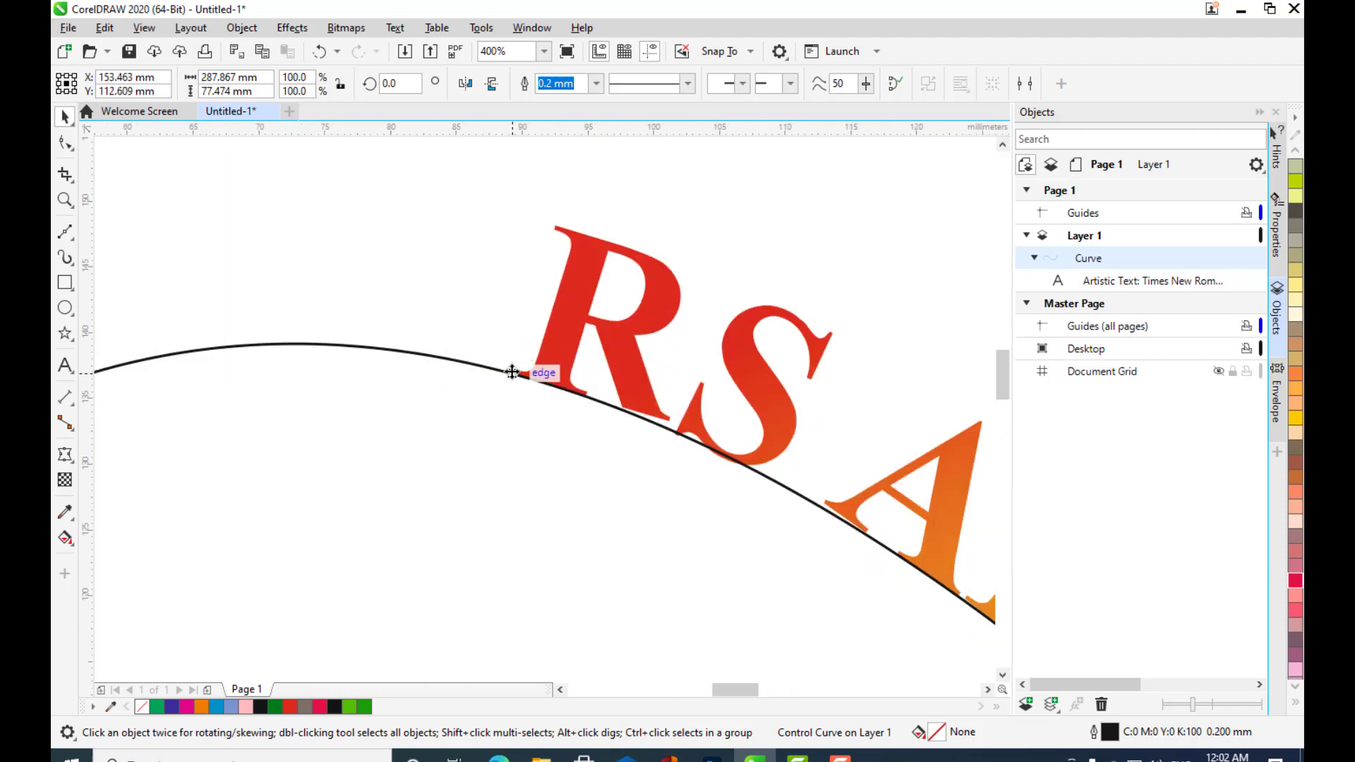
{"action": "left_click", "coordinate": [513, 372]}
{"action": "scroll", "coordinate": [514, 374], "scroll_direction": "up", "scroll_amount": 3}
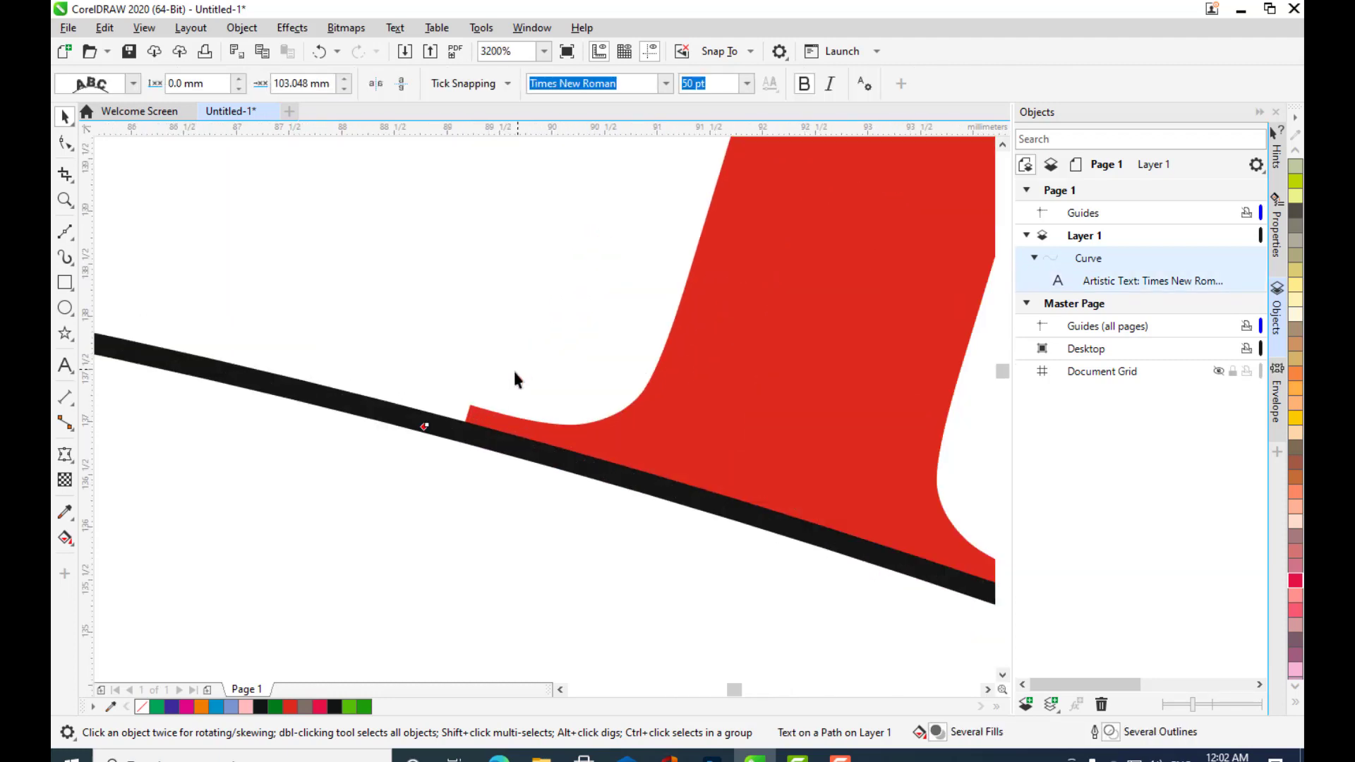
{"action": "scroll", "coordinate": [436, 454], "scroll_direction": "up", "scroll_amount": 2}
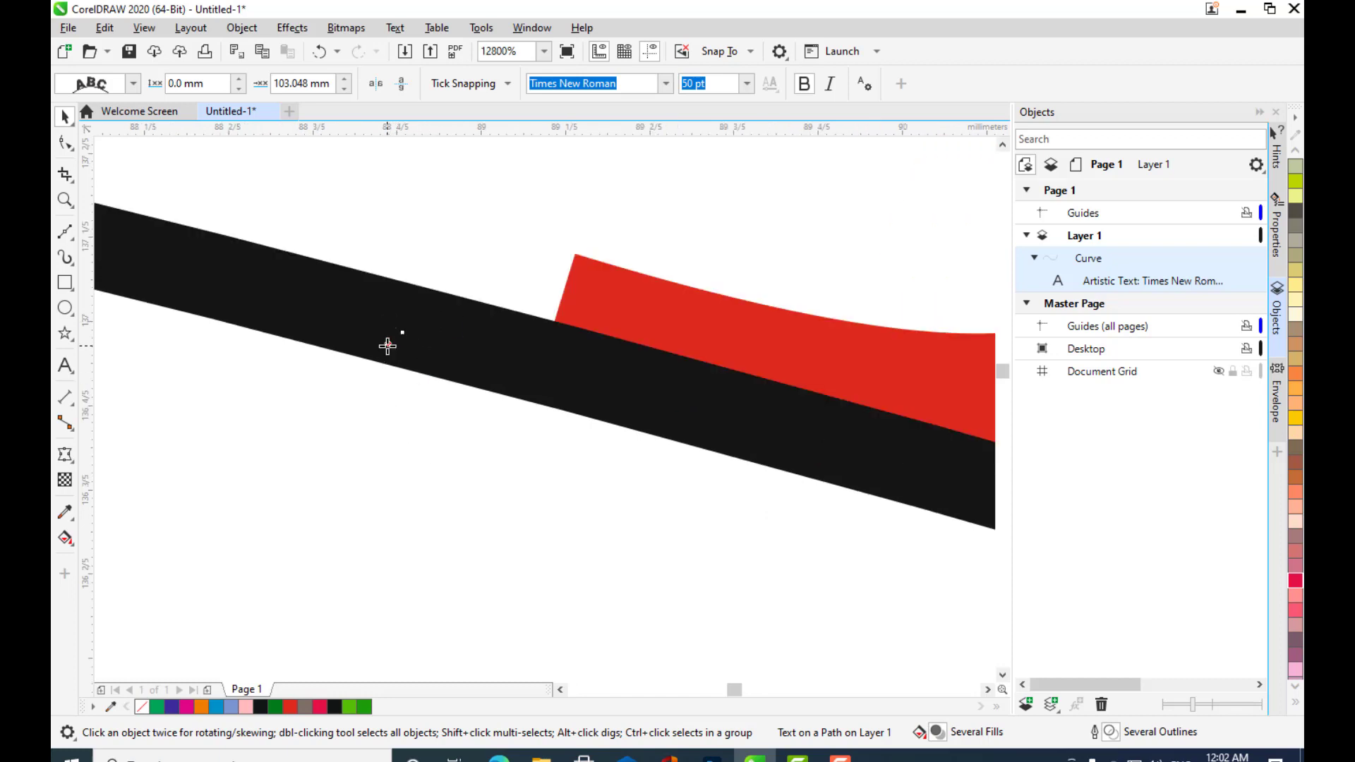
{"action": "left_click", "coordinate": [389, 353]}
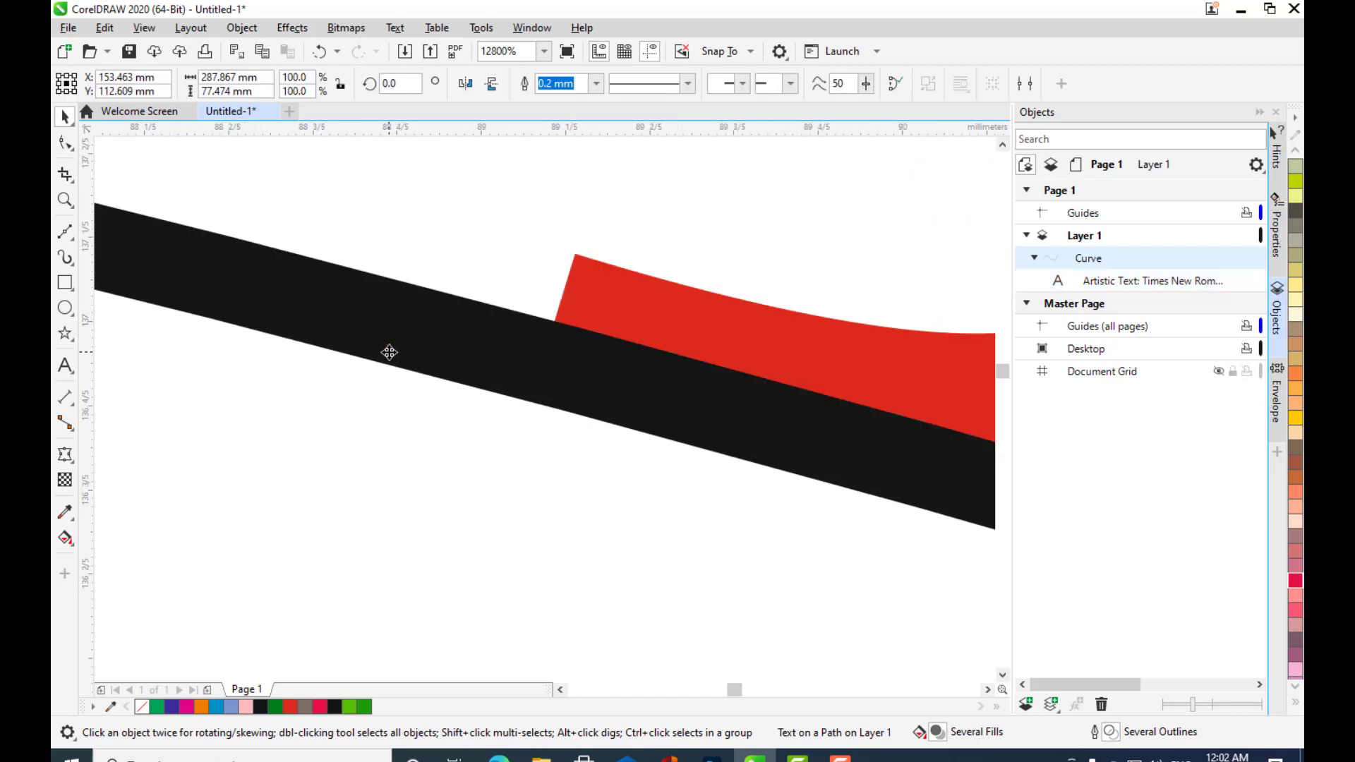
{"action": "left_click_drag", "start_coordinate": [388, 354], "coordinate": [402, 354]}
{"action": "left_click", "coordinate": [625, 284]}
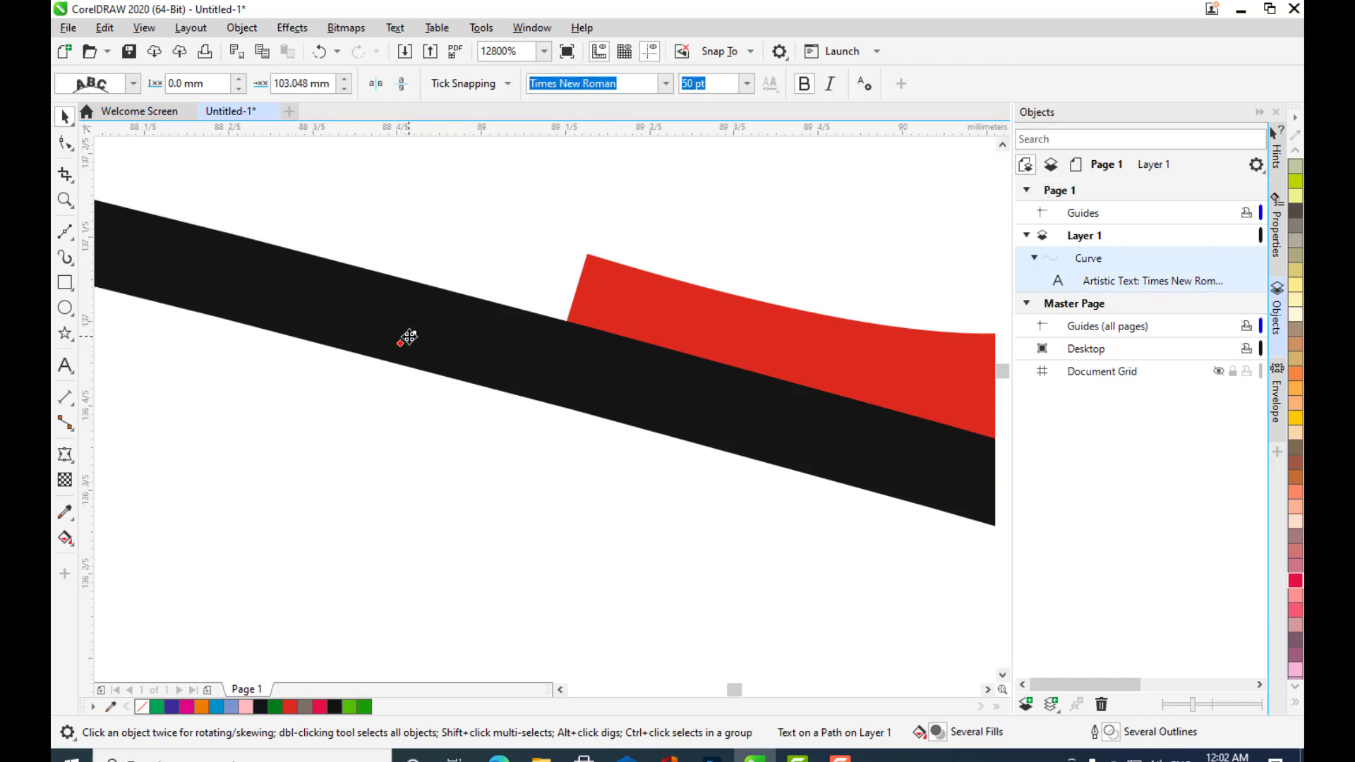
{"action": "mouse_move", "coordinate": [408, 338]}
{"action": "left_mouse_down"}
{"action": "mouse_move", "coordinate": [475, 354]}
{"action": "mouse_move", "coordinate": [390, 329]}
{"action": "mouse_move", "coordinate": [413, 343]}
{"action": "left_mouse_up"}
{"action": "left_click", "coordinate": [618, 284]}
{"action": "scroll", "coordinate": [577, 307], "scroll_direction": "down", "scroll_amount": 10}
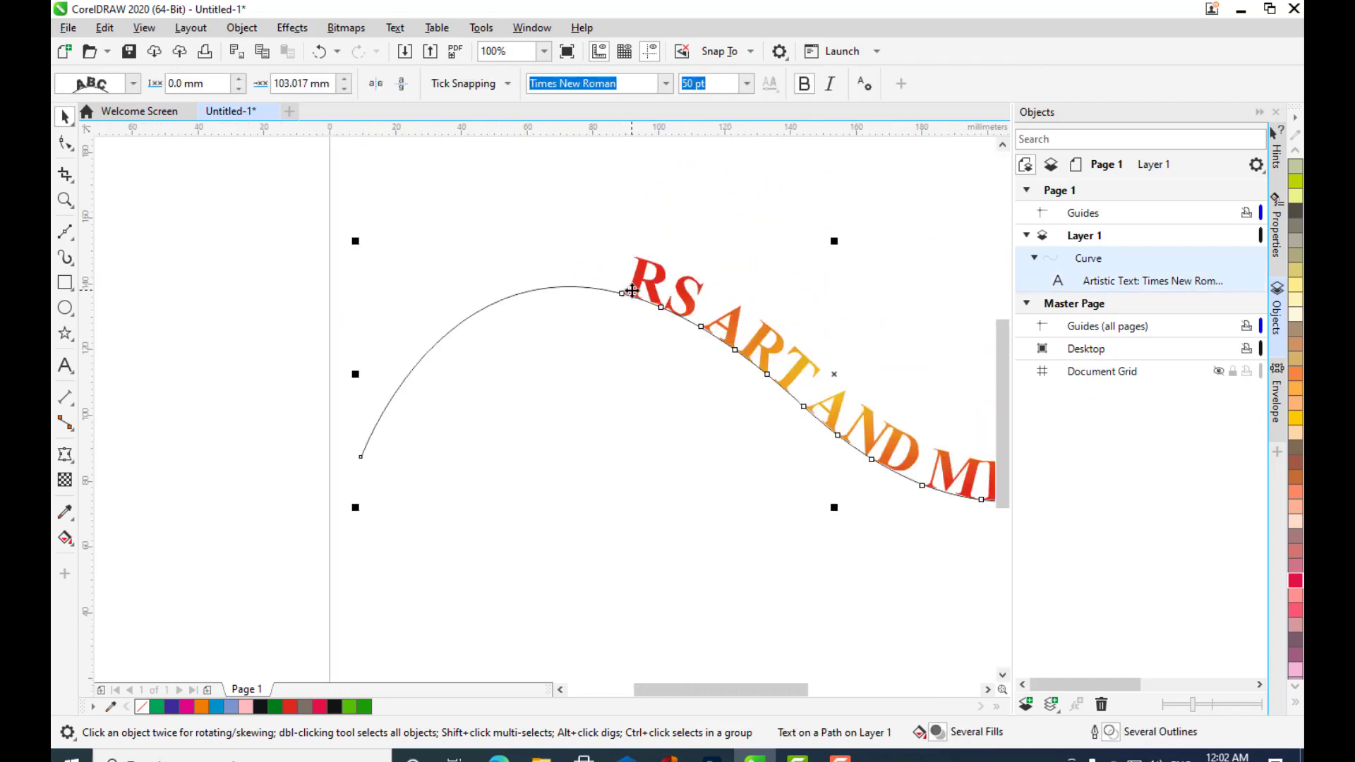
{"action": "scroll", "coordinate": [587, 362], "scroll_direction": "up", "scroll_amount": 2}
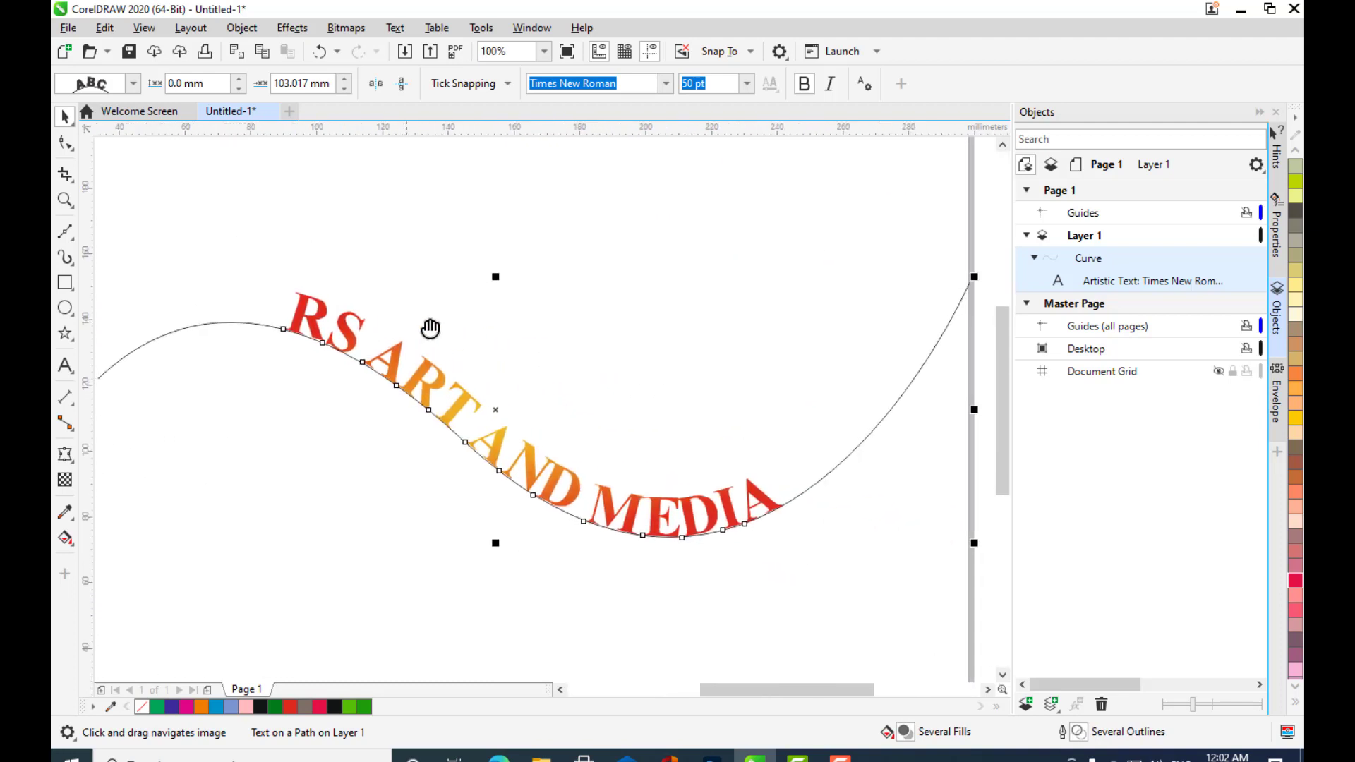
{"action": "scroll", "coordinate": [499, 354], "scroll_direction": "down", "scroll_amount": 1}
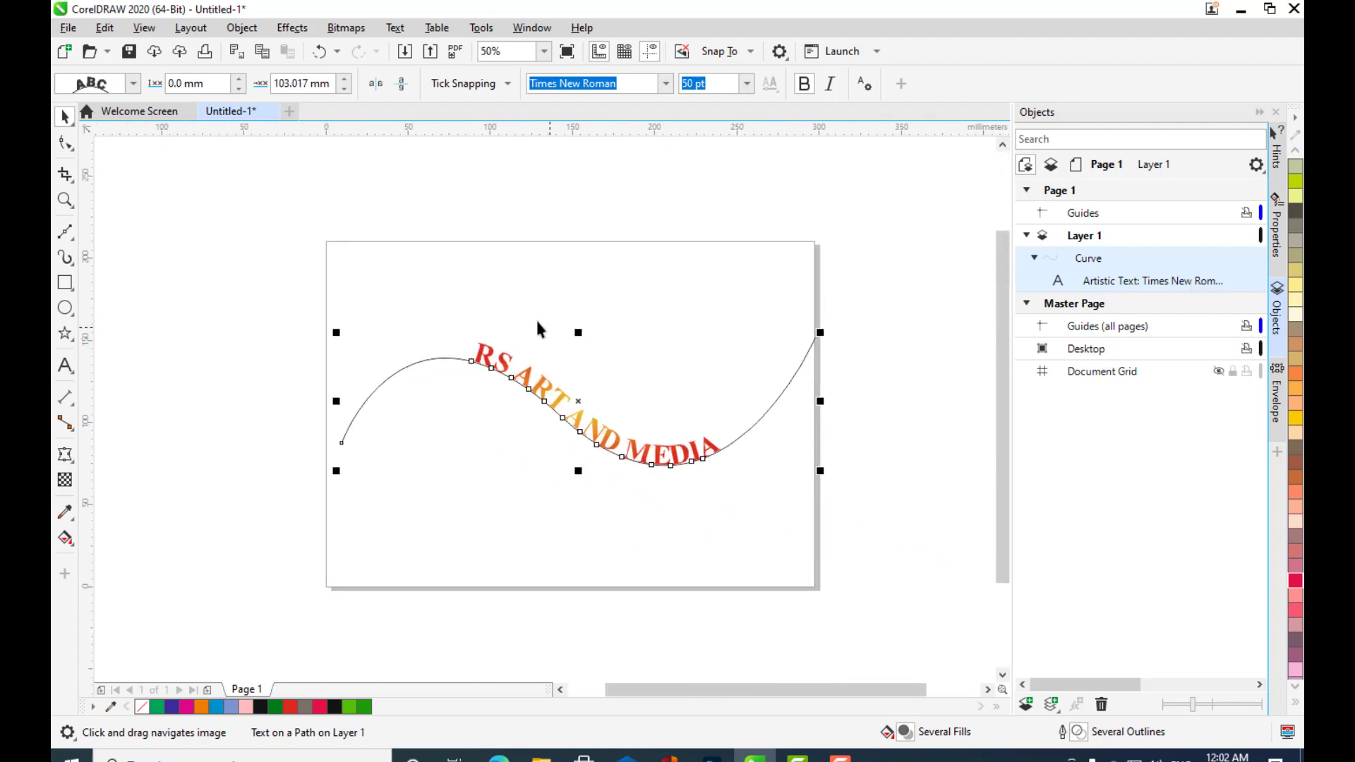
{"action": "scroll", "coordinate": [539, 327], "scroll_direction": "up", "scroll_amount": 1}
{"action": "key", "text": "Escape"}
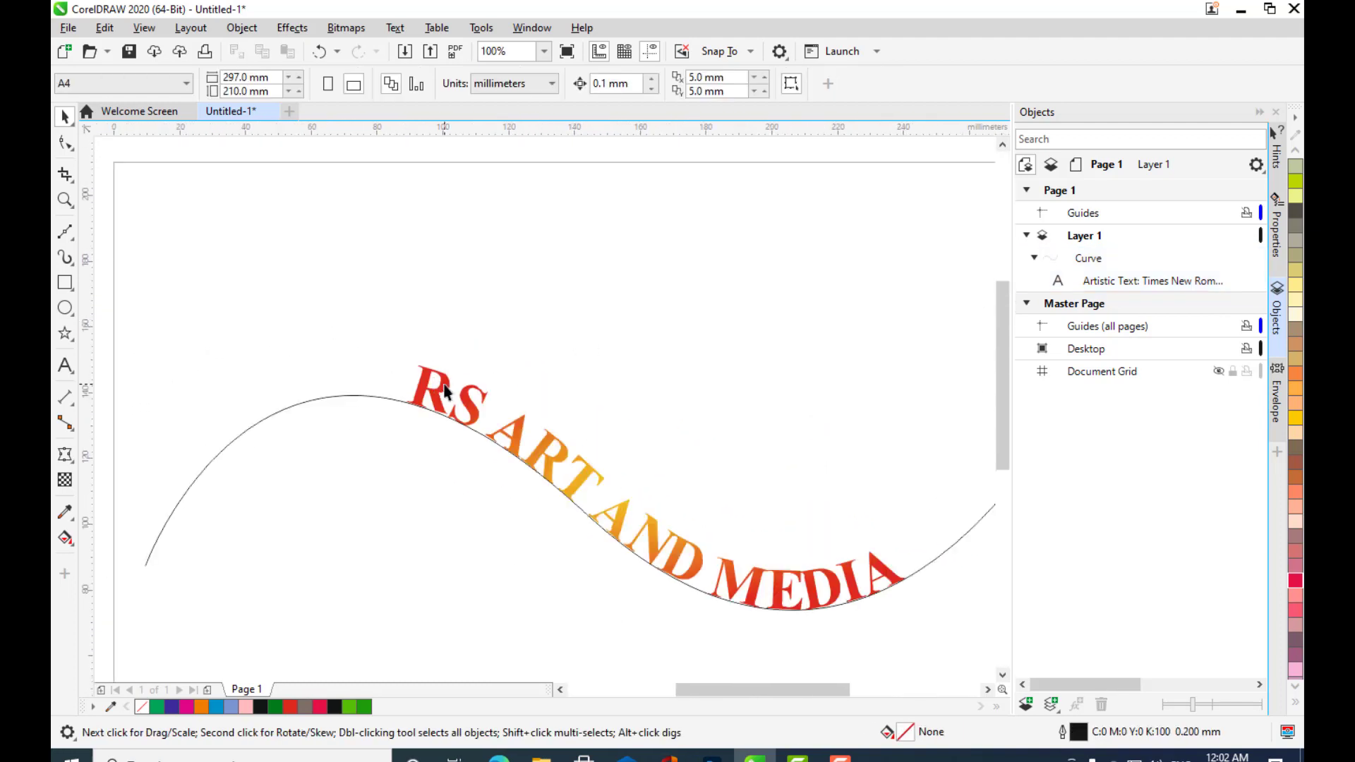
- Select the path text and try offsets of -49.483 mm and 83.017 mm along the curve
{"action": "left_click", "coordinate": [445, 389]}
{"action": "left_click_drag", "start_coordinate": [537, 349], "coordinate": [520, 372]}
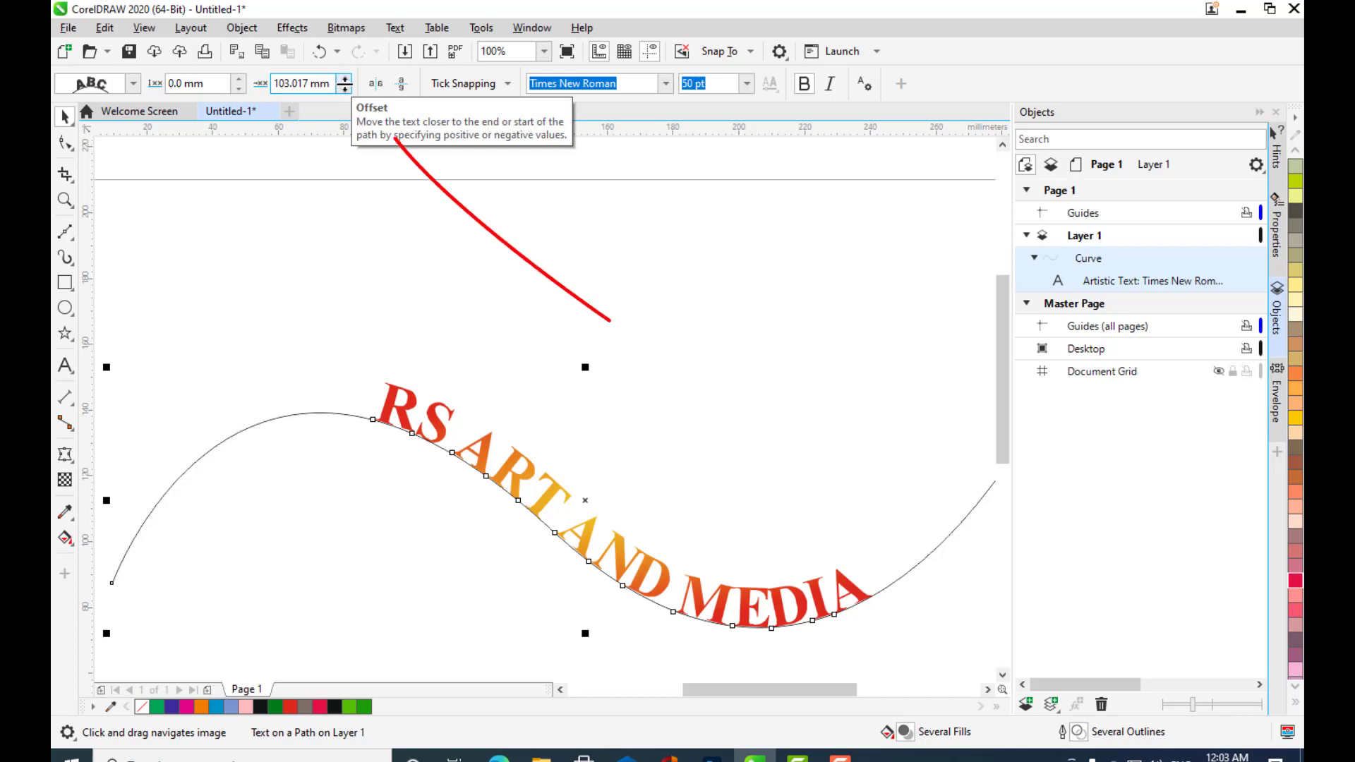
{"action": "left_click", "coordinate": [343, 83]}
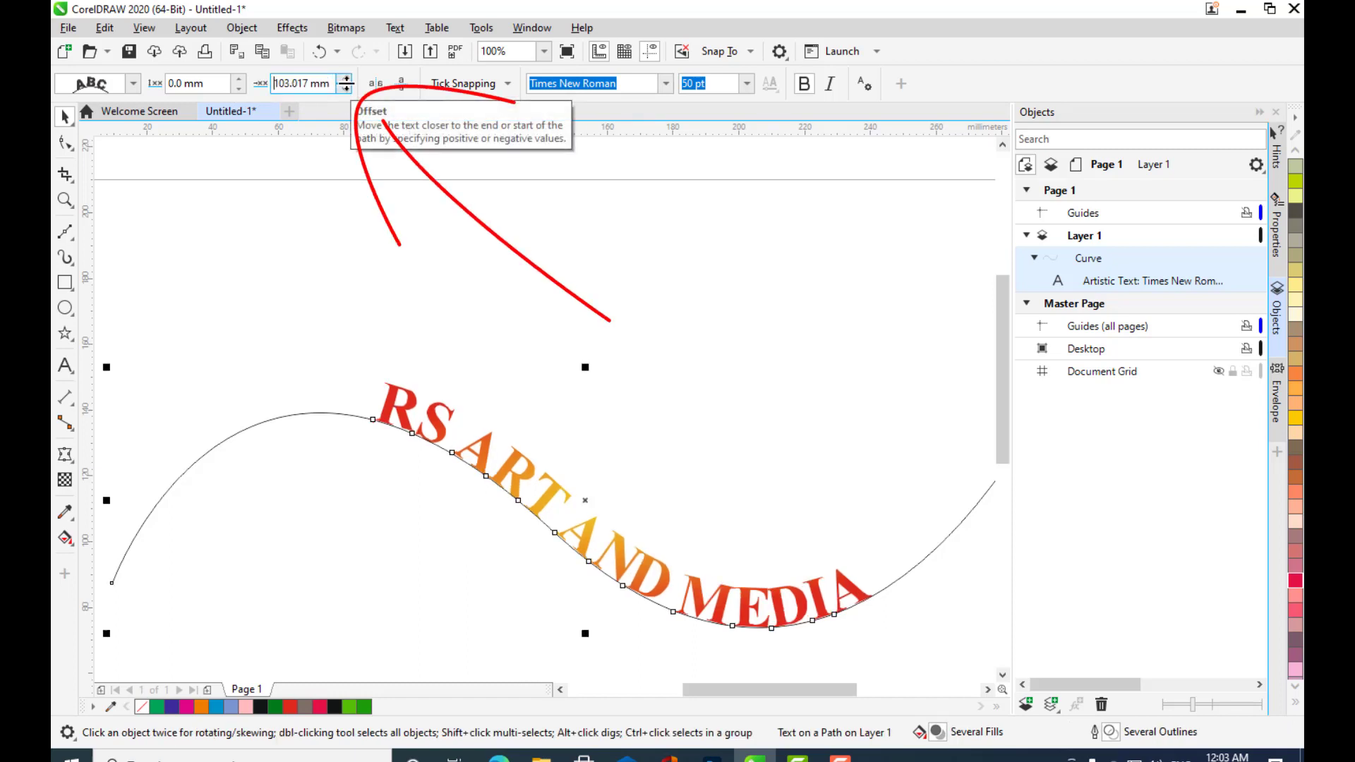
{"action": "left_click_drag", "start_coordinate": [343, 83], "coordinate": [881, 279]}
{"action": "left_click_drag", "start_coordinate": [932, 241], "coordinate": [854, 352]}
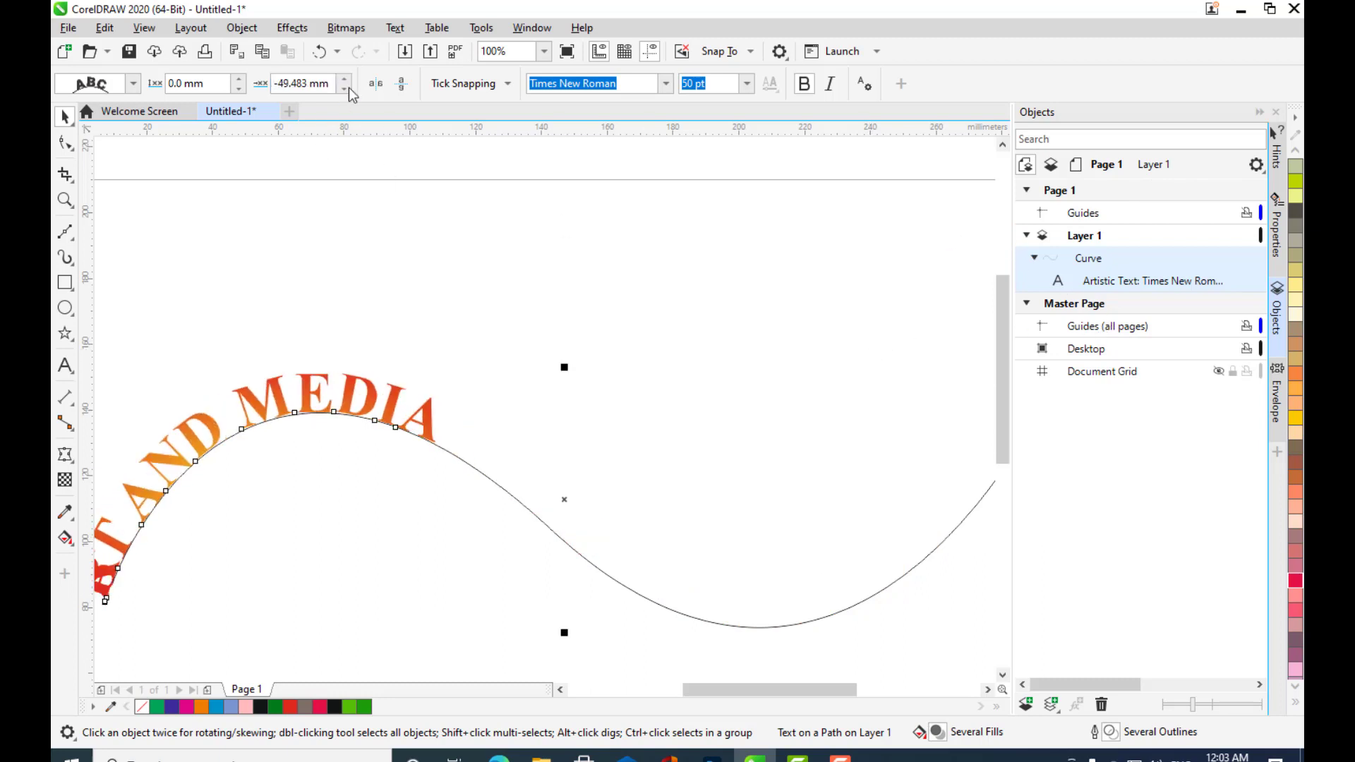
{"action": "left_click_drag", "start_coordinate": [351, 95], "coordinate": [437, 8]}
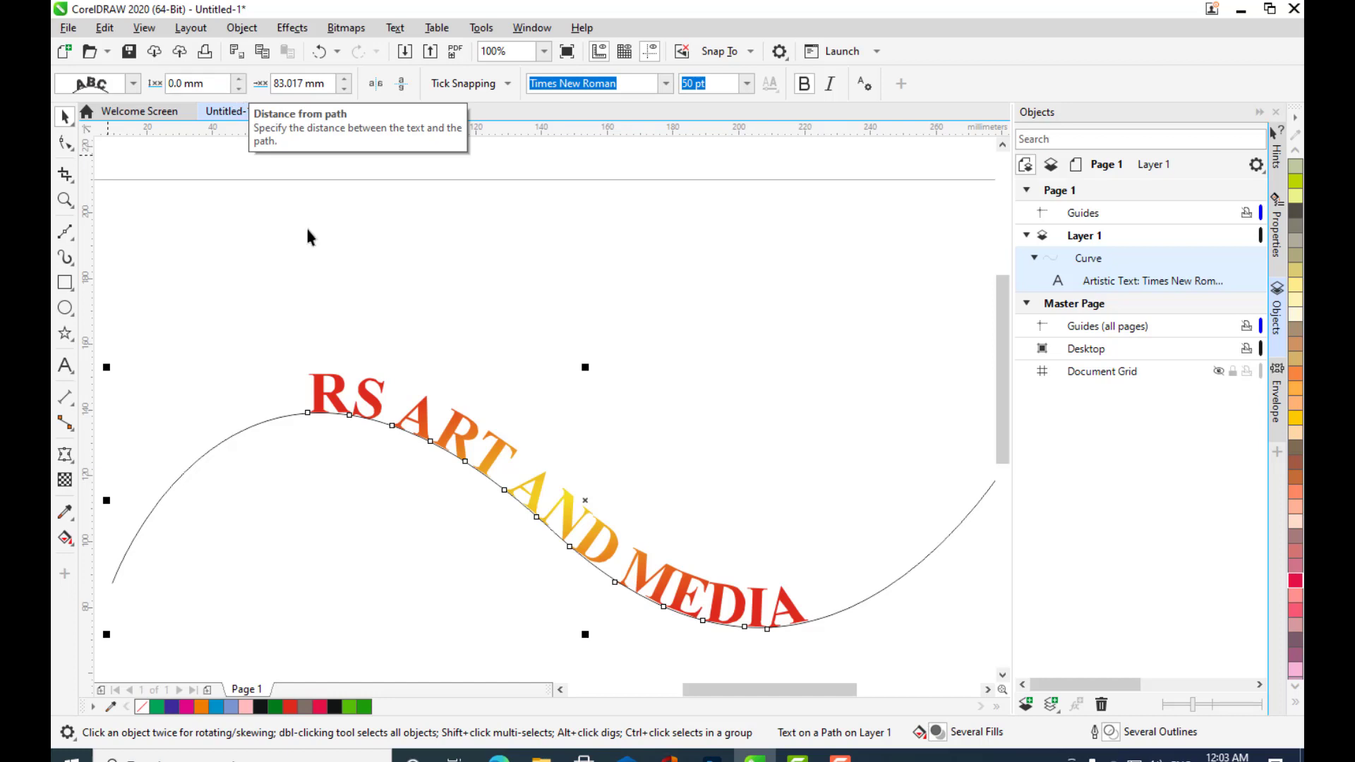
- Move the curve with its text slightly down, to a vertical position of about 107 mm
{"action": "scroll", "coordinate": [384, 367], "scroll_direction": "down", "scroll_amount": 2}
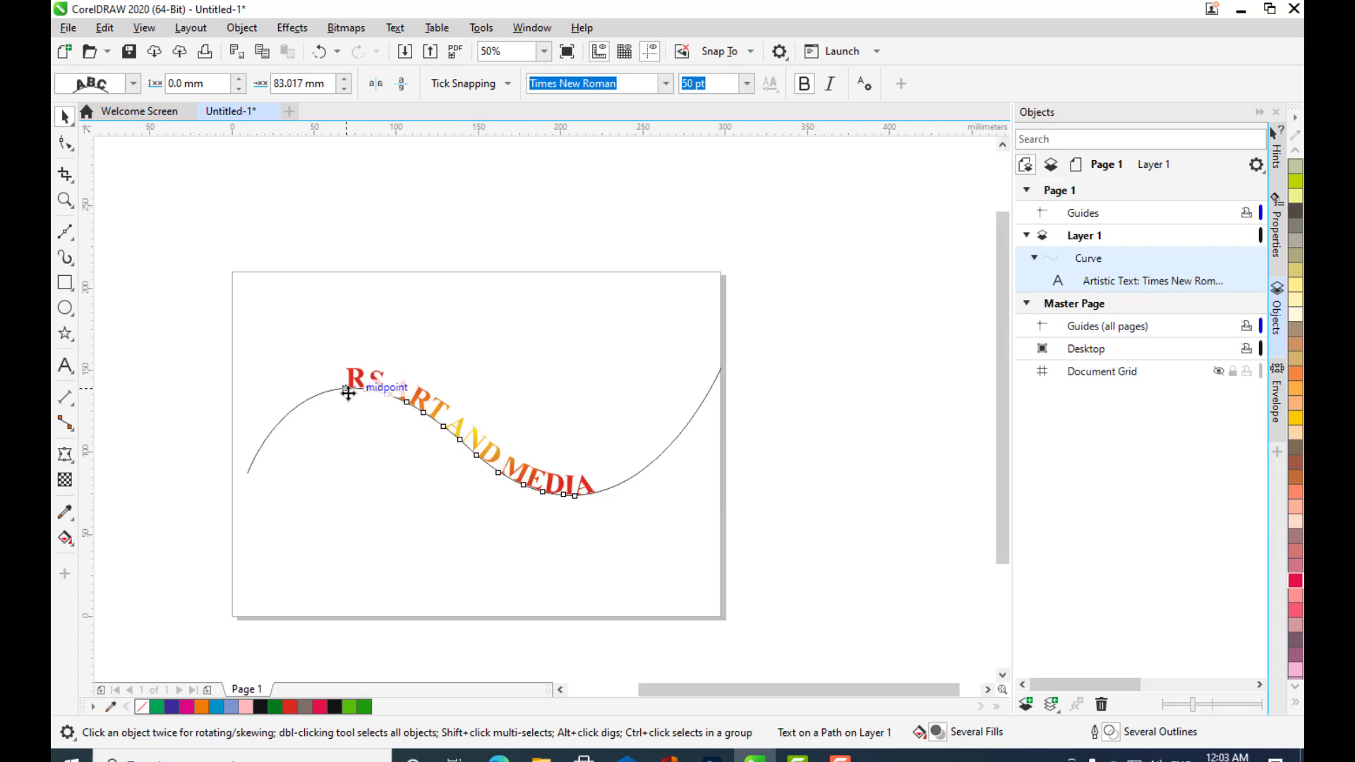
{"action": "left_click", "coordinate": [348, 393]}
{"action": "left_click_drag", "start_coordinate": [353, 386], "coordinate": [353, 396]}
{"action": "left_click", "coordinate": [345, 396]}
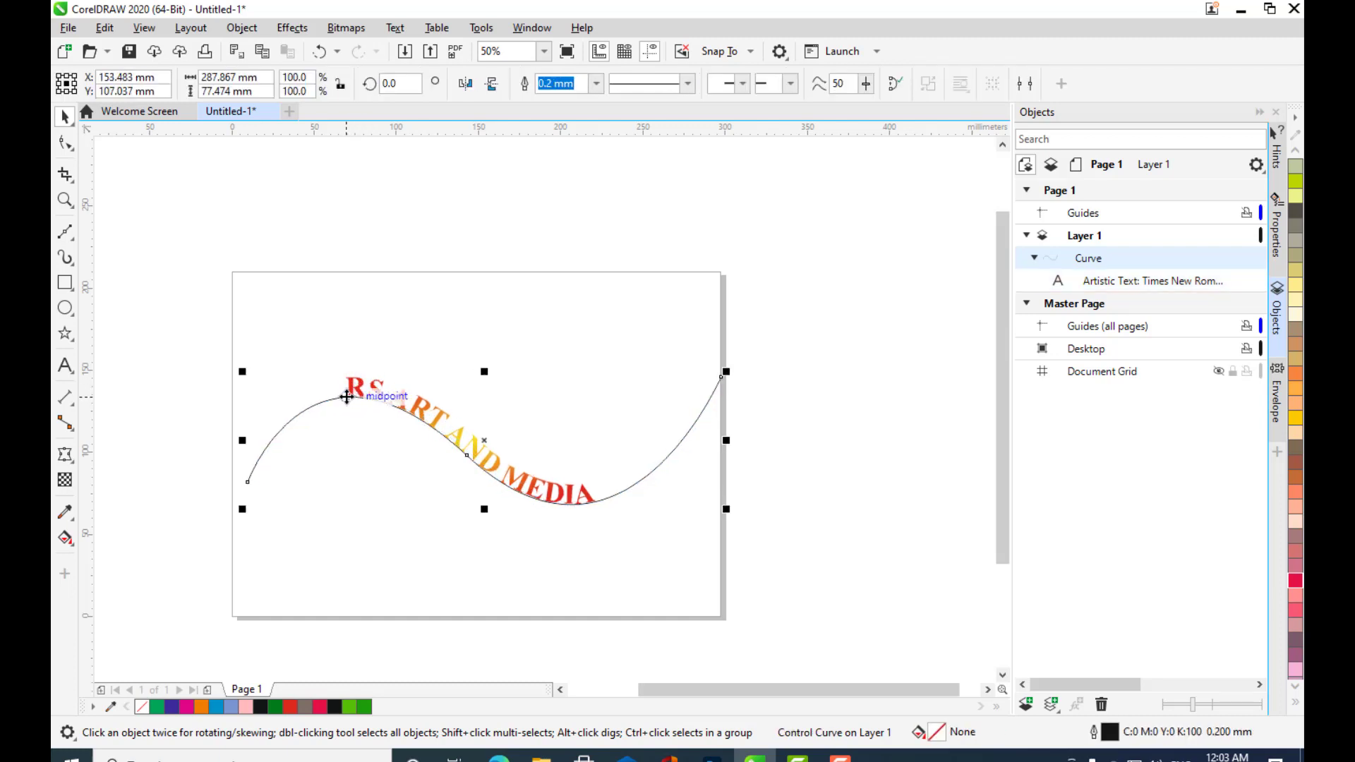
{"action": "left_click", "coordinate": [341, 399]}
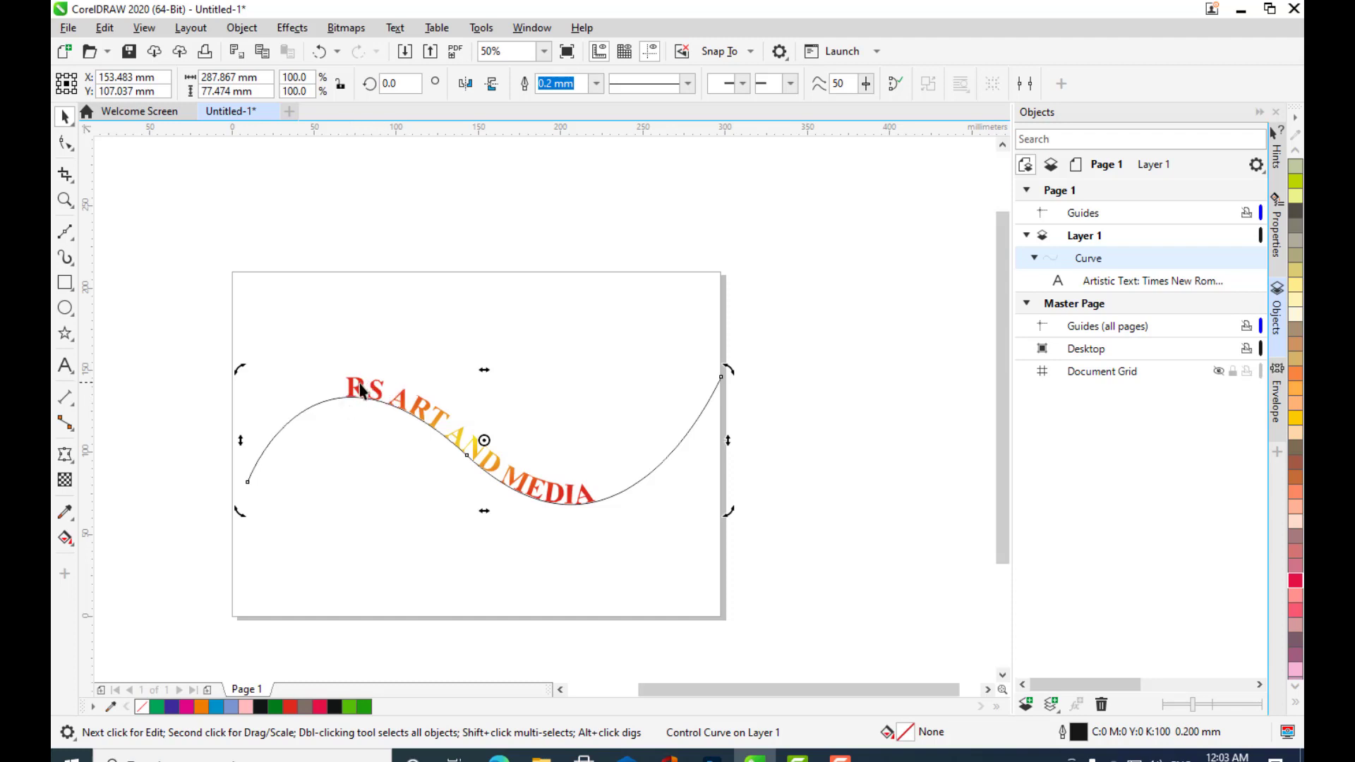
- Select the text on the curve and set its distance from the path to -5.5 mm
{"action": "left_click", "coordinate": [358, 386]}
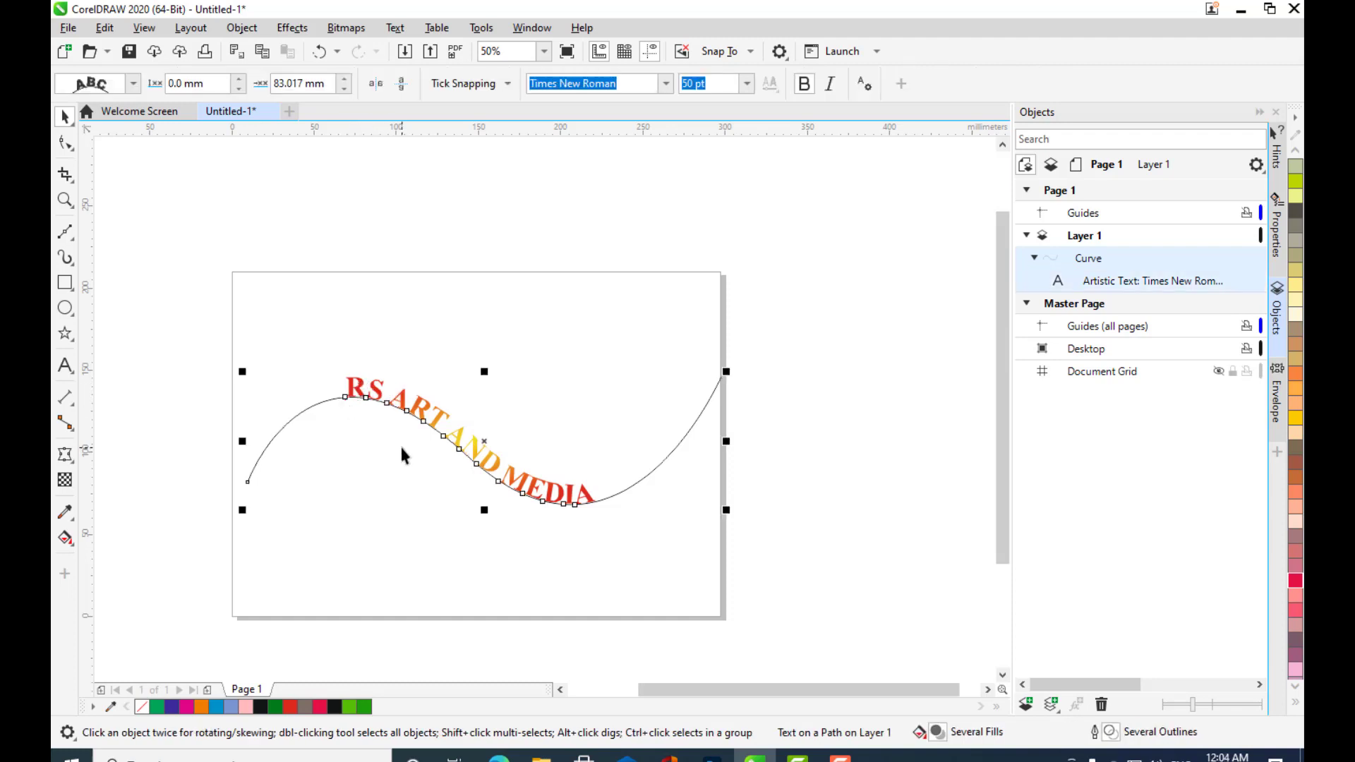
{"action": "left_click_drag", "start_coordinate": [401, 322], "coordinate": [421, 307]}
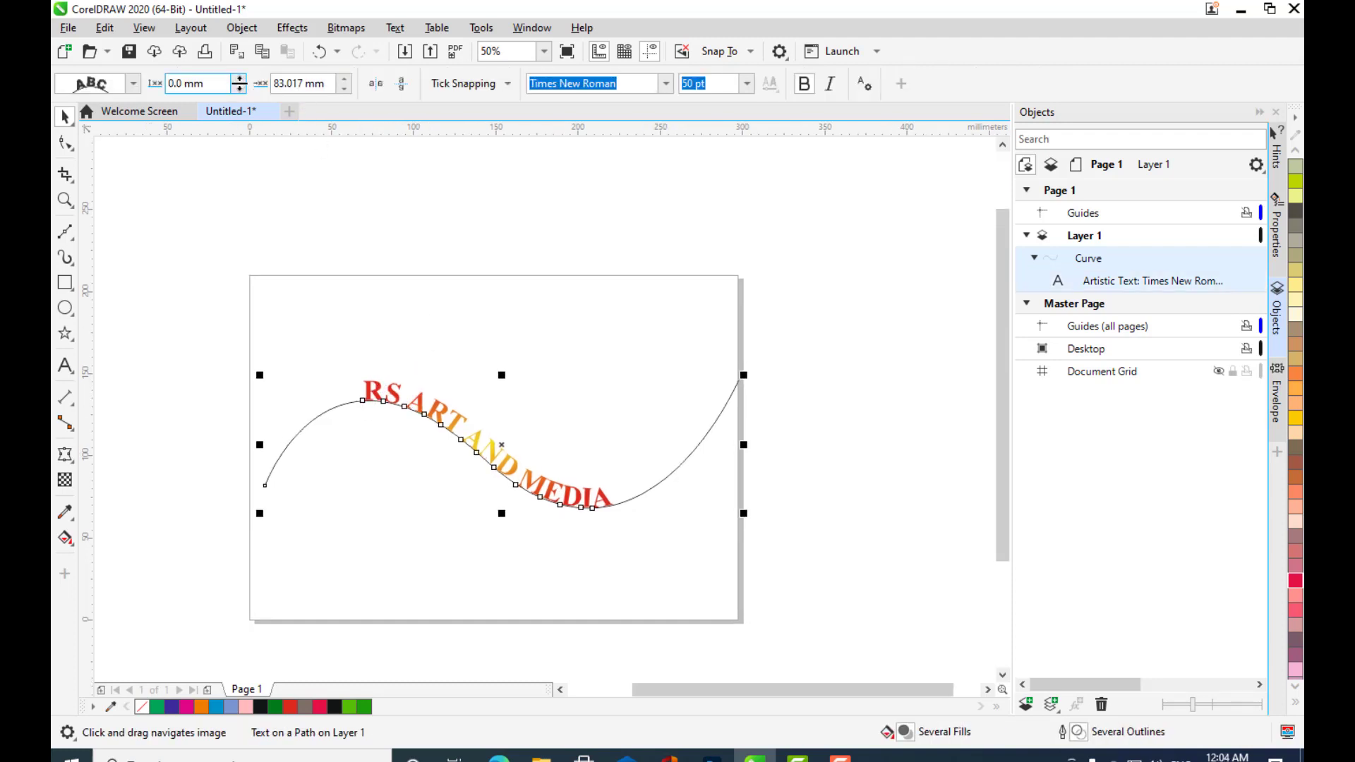
{"action": "mouse_move", "coordinate": [239, 83]}
{"action": "left_mouse_down"}
{"action": "mouse_move", "coordinate": [242, 64]}
{"action": "mouse_move", "coordinate": [244, 115]}
{"action": "mouse_move", "coordinate": [240, 91]}
{"action": "left_mouse_up"}
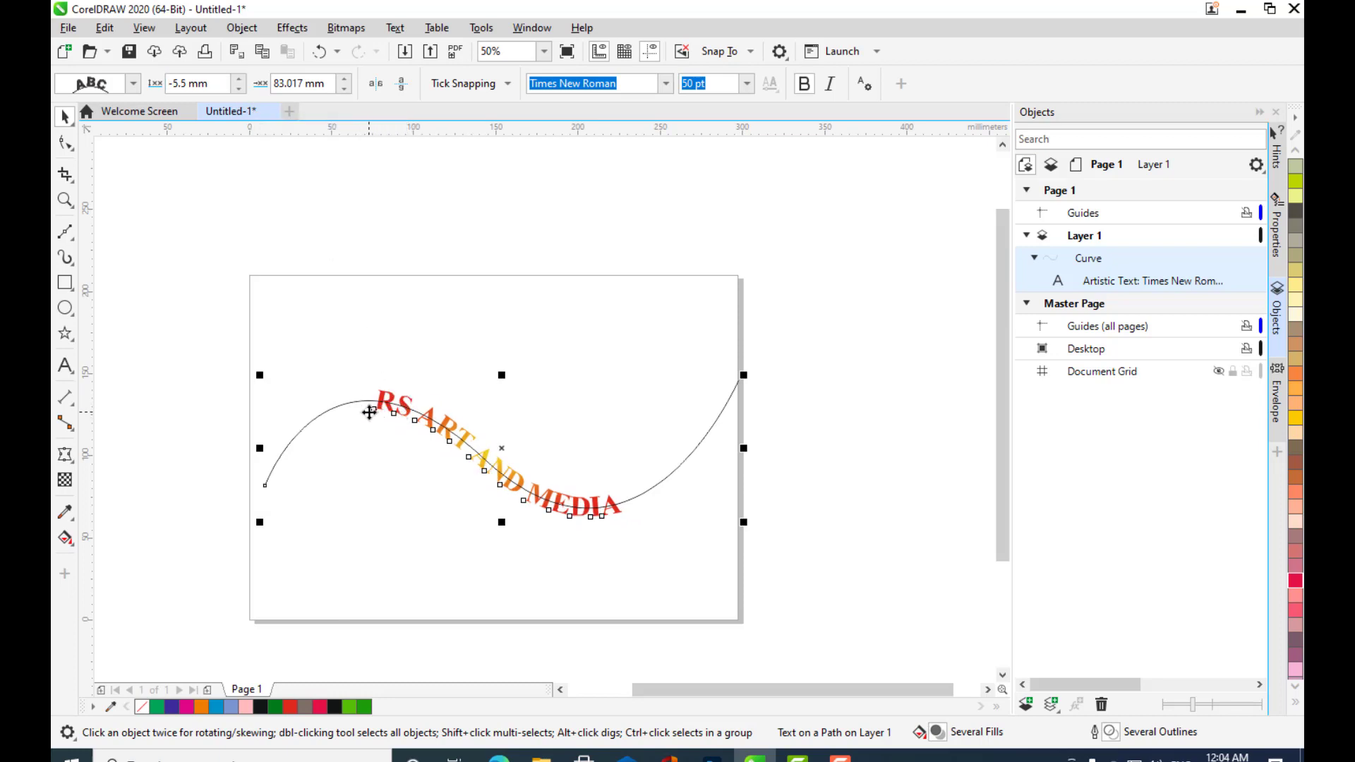
- Return the text to a 0 mm distance from the path and set its offset to 87.148 mm
{"action": "left_click_drag", "start_coordinate": [370, 413], "coordinate": [327, 411]}
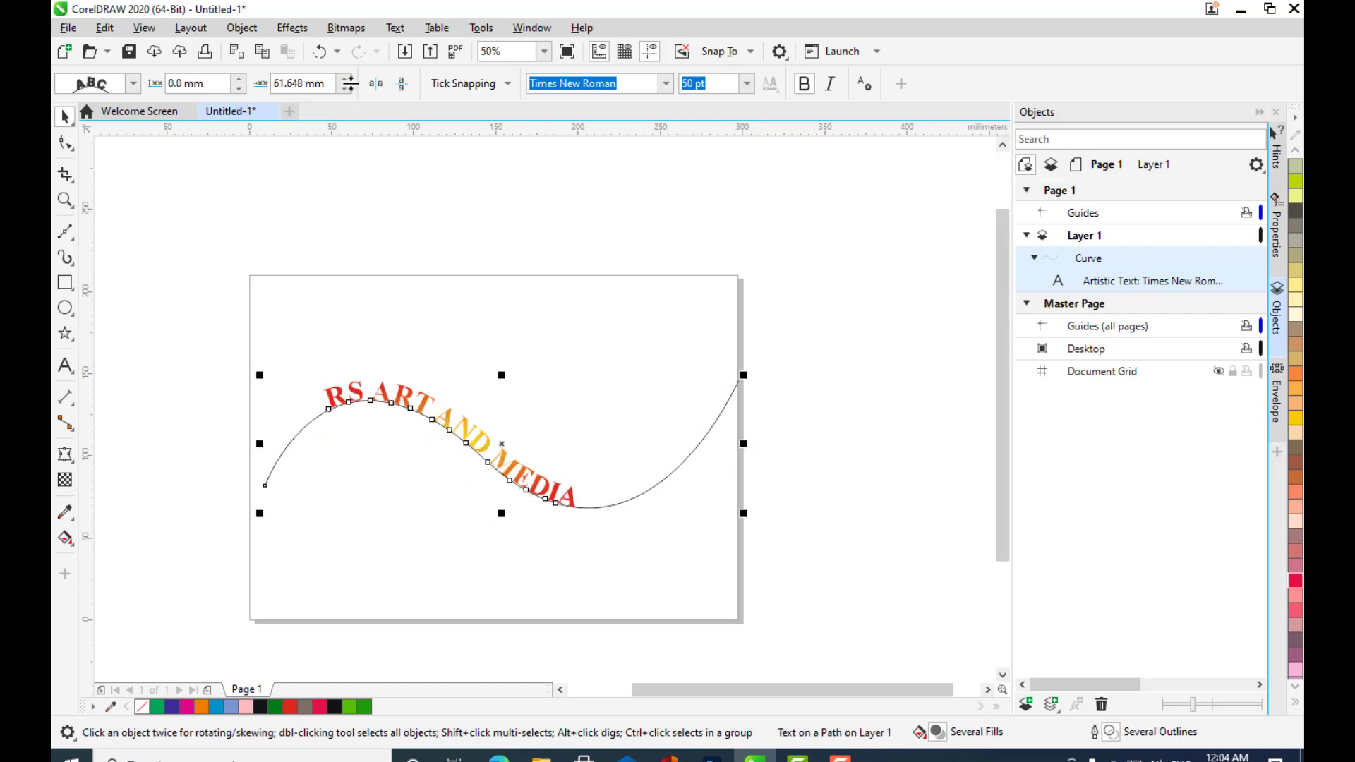
{"action": "left_click_drag", "start_coordinate": [344, 83], "coordinate": [356, 42]}
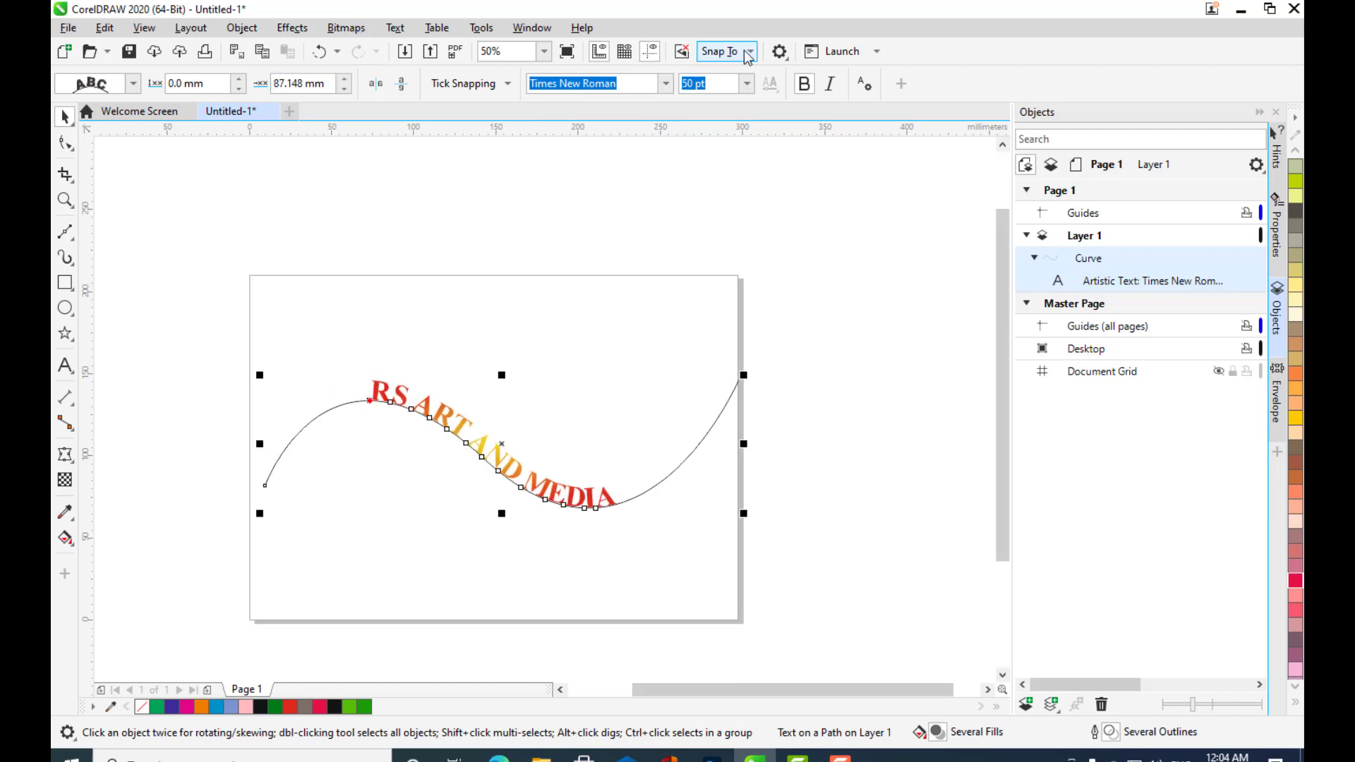
- Set the path text's font size to 72 pt, slide it back along the curve to an offset of about 60 mm, and deselect
{"action": "left_click", "coordinate": [747, 84]}
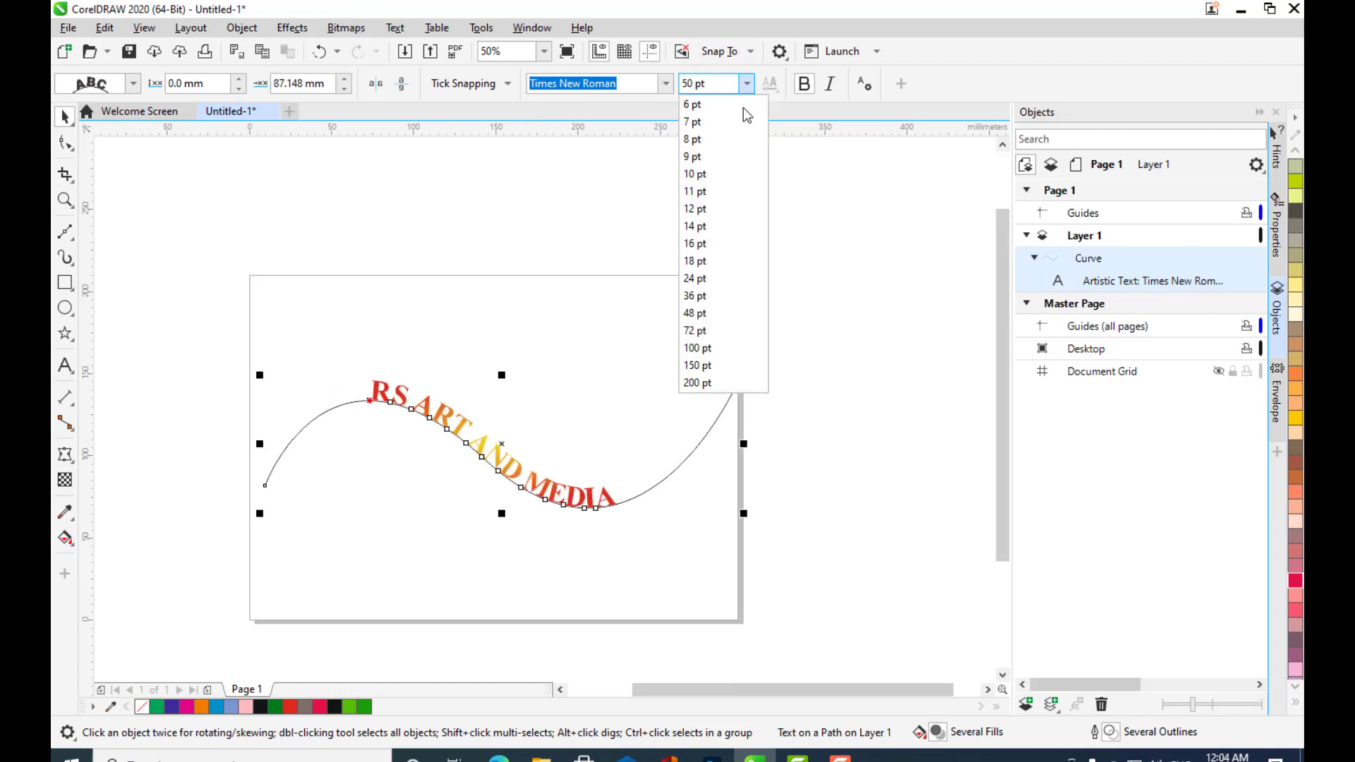
{"action": "left_click", "coordinate": [706, 333]}
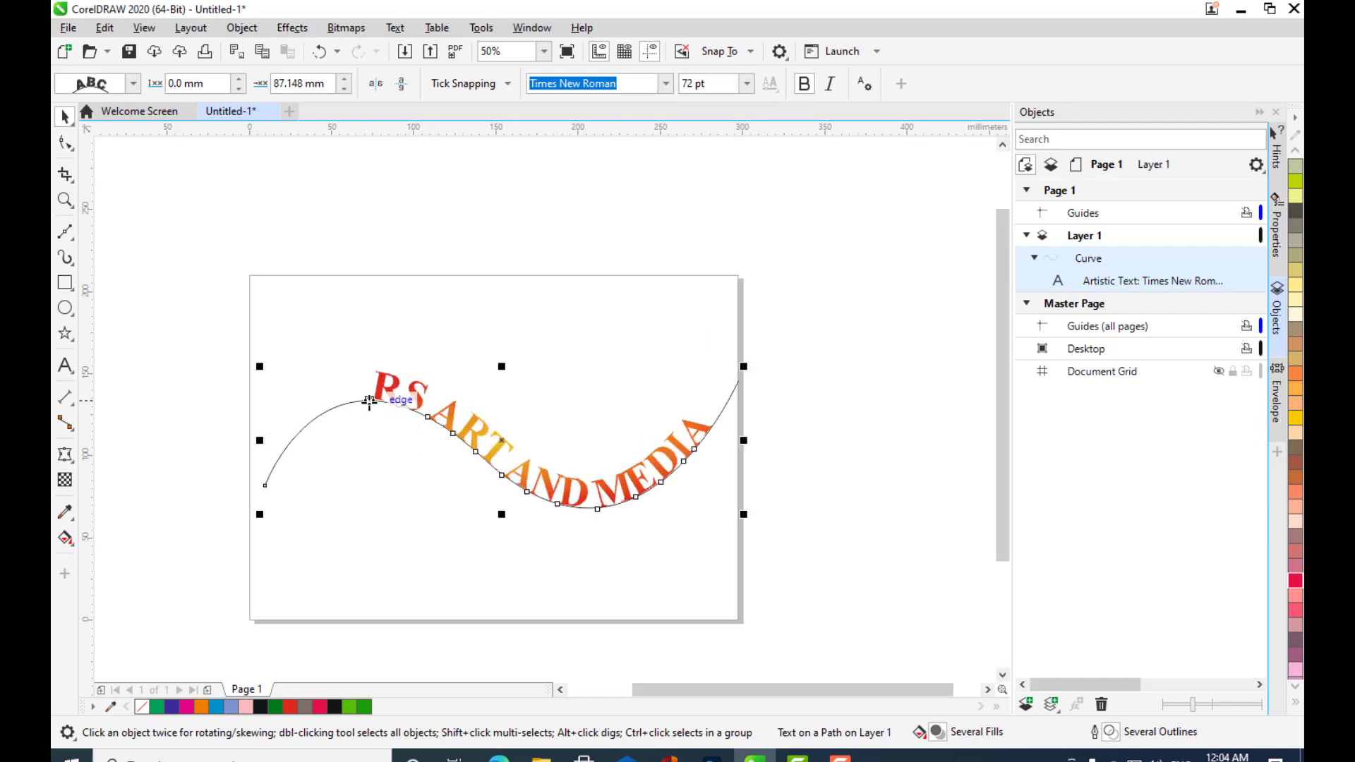
{"action": "left_click_drag", "start_coordinate": [368, 401], "coordinate": [324, 404]}
{"action": "left_click", "coordinate": [556, 349]}
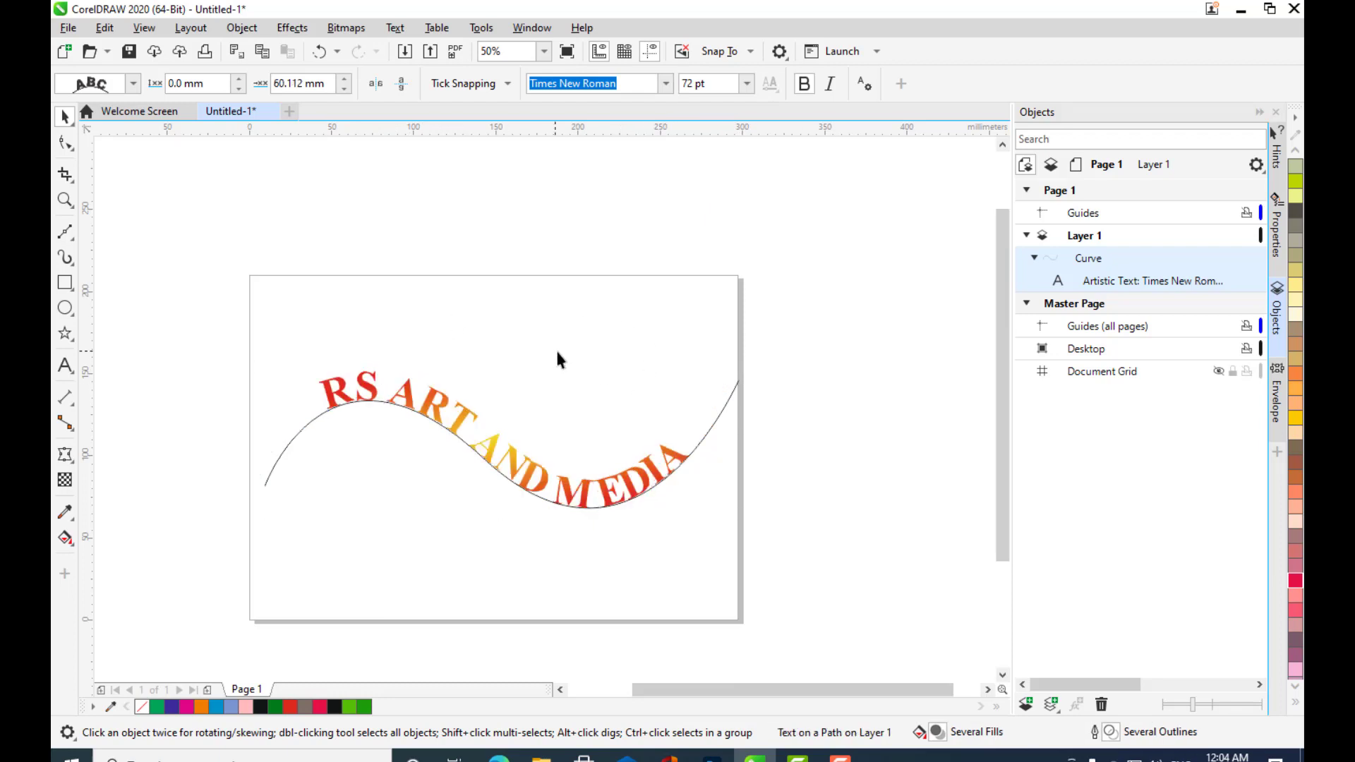
{"action": "key", "text": "h"}
{"action": "left_click_drag", "start_coordinate": [714, 374], "coordinate": [700, 375]}
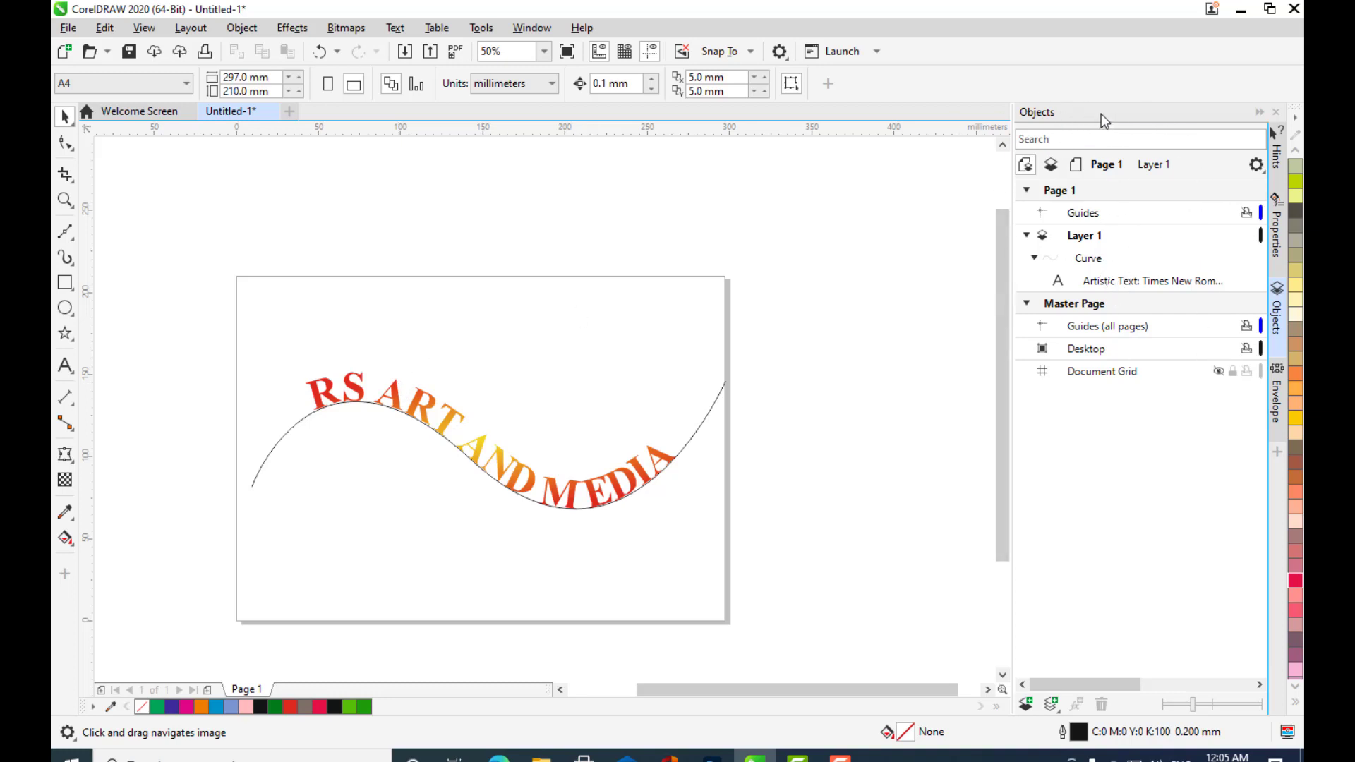
{"action": "left_click", "coordinate": [531, 27]}
{"action": "mouse_move", "coordinate": [570, 267]}
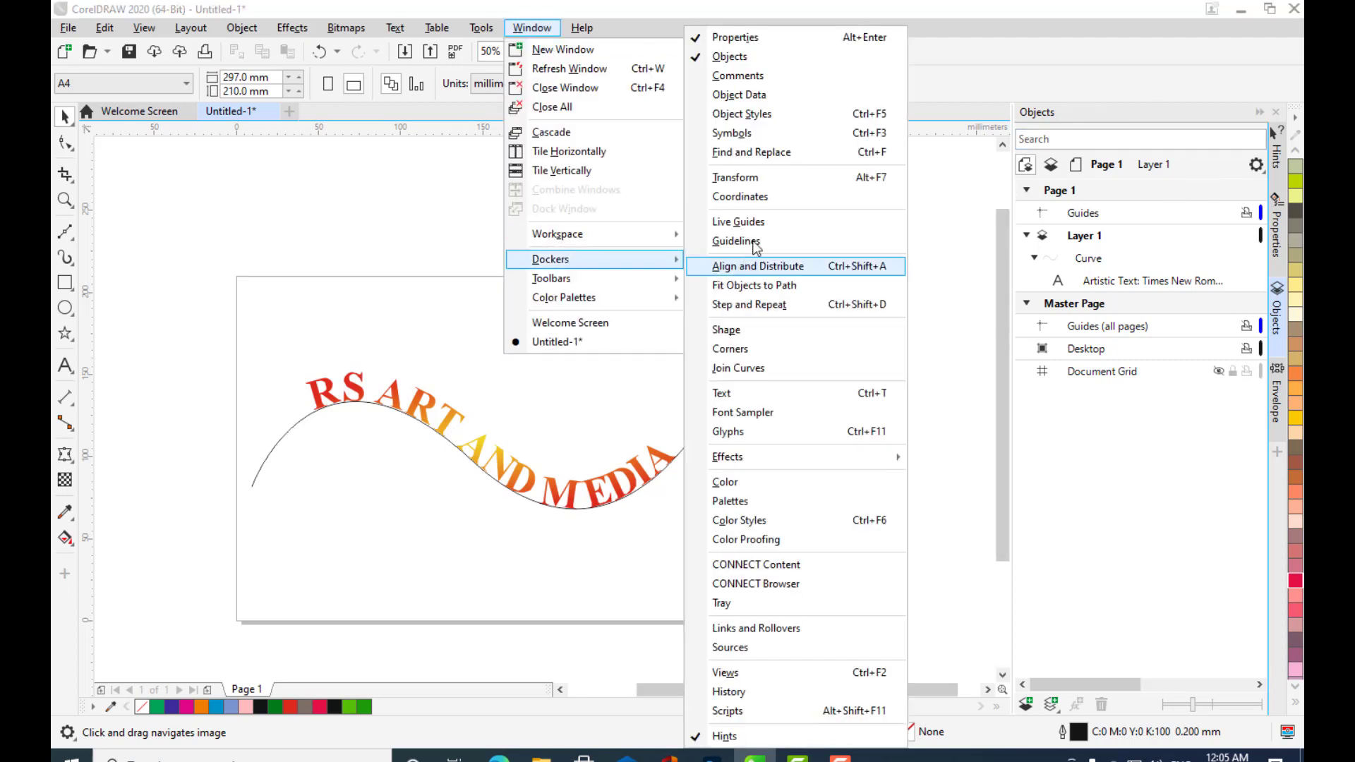
{"action": "left_click", "coordinate": [988, 15]}
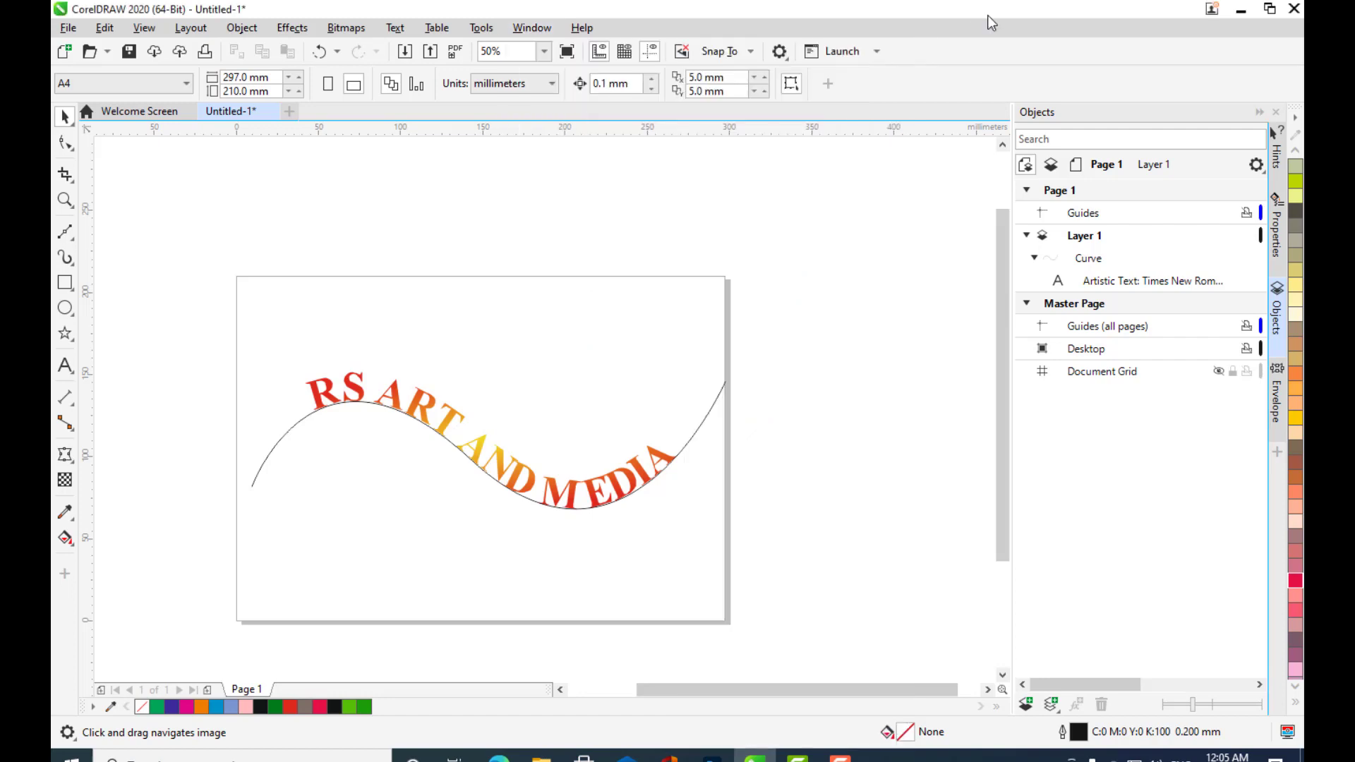
- Break the RS ART AND MEDIA path text apart from its wavy curve into two separate objects
{"action": "left_click", "coordinate": [1093, 262]}
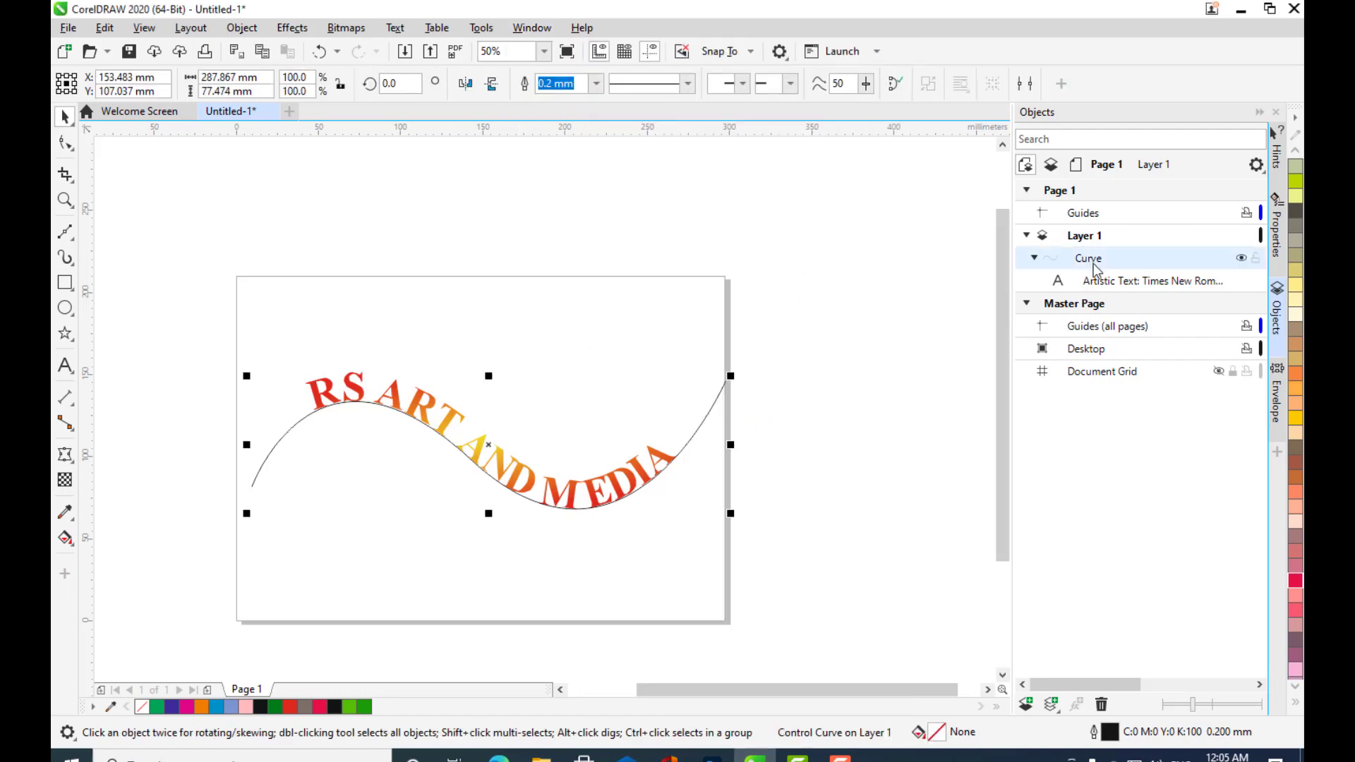
{"action": "left_click", "coordinate": [1106, 286]}
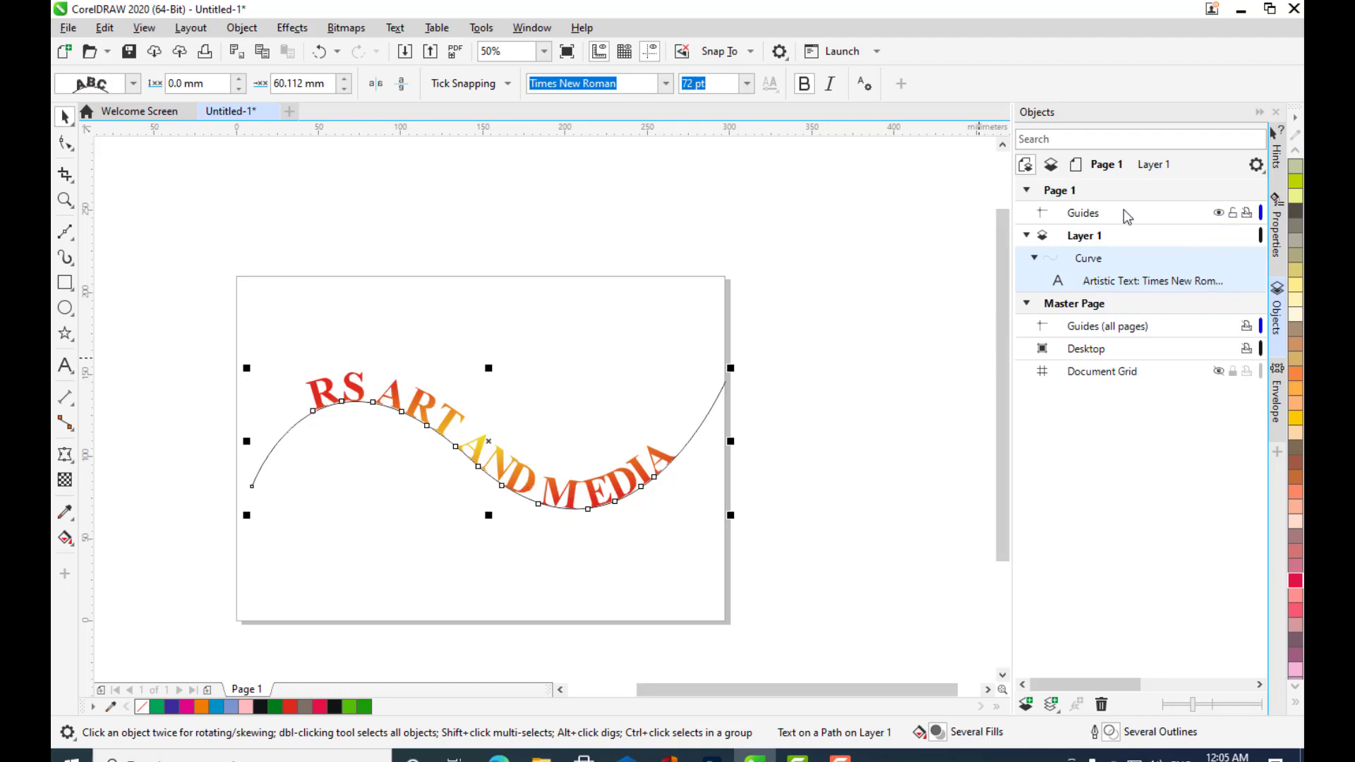
{"action": "right_click", "coordinate": [1104, 261]}
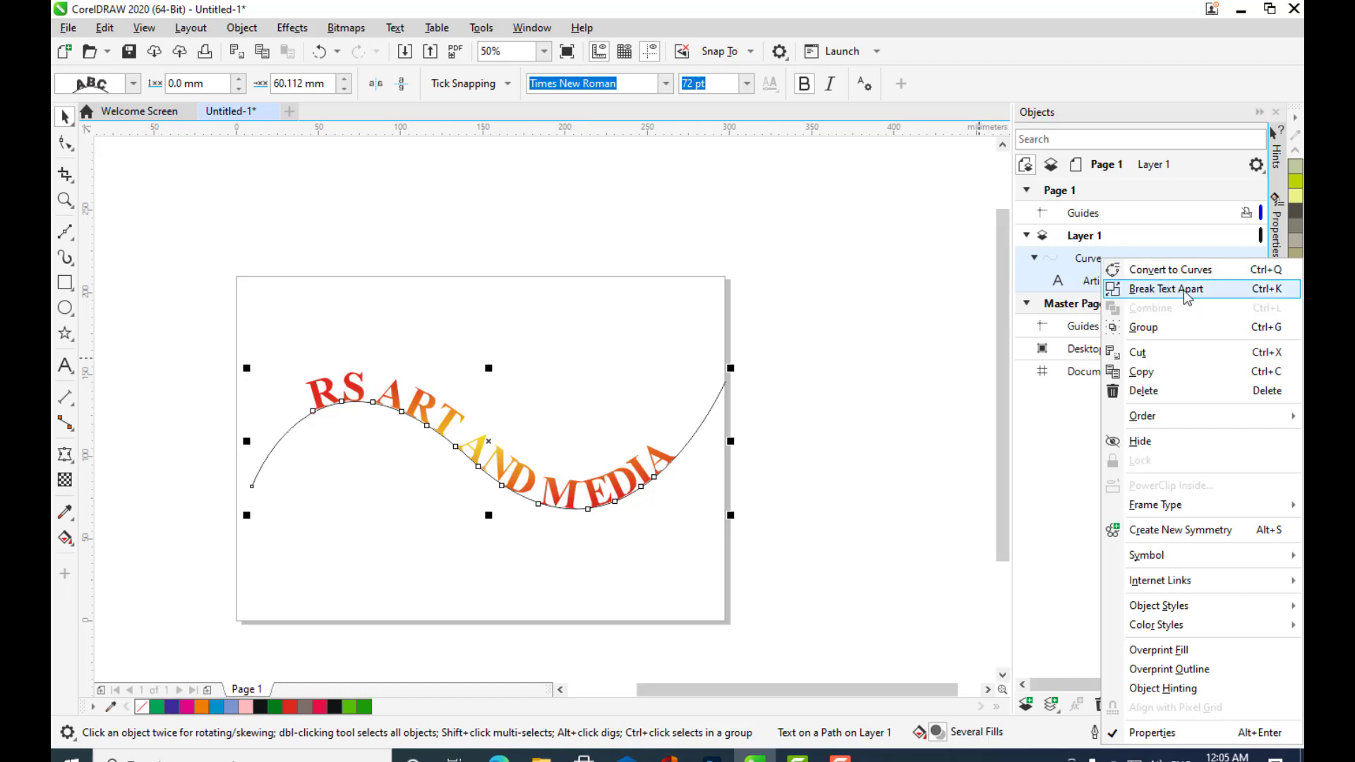
{"action": "left_click", "coordinate": [1097, 259]}
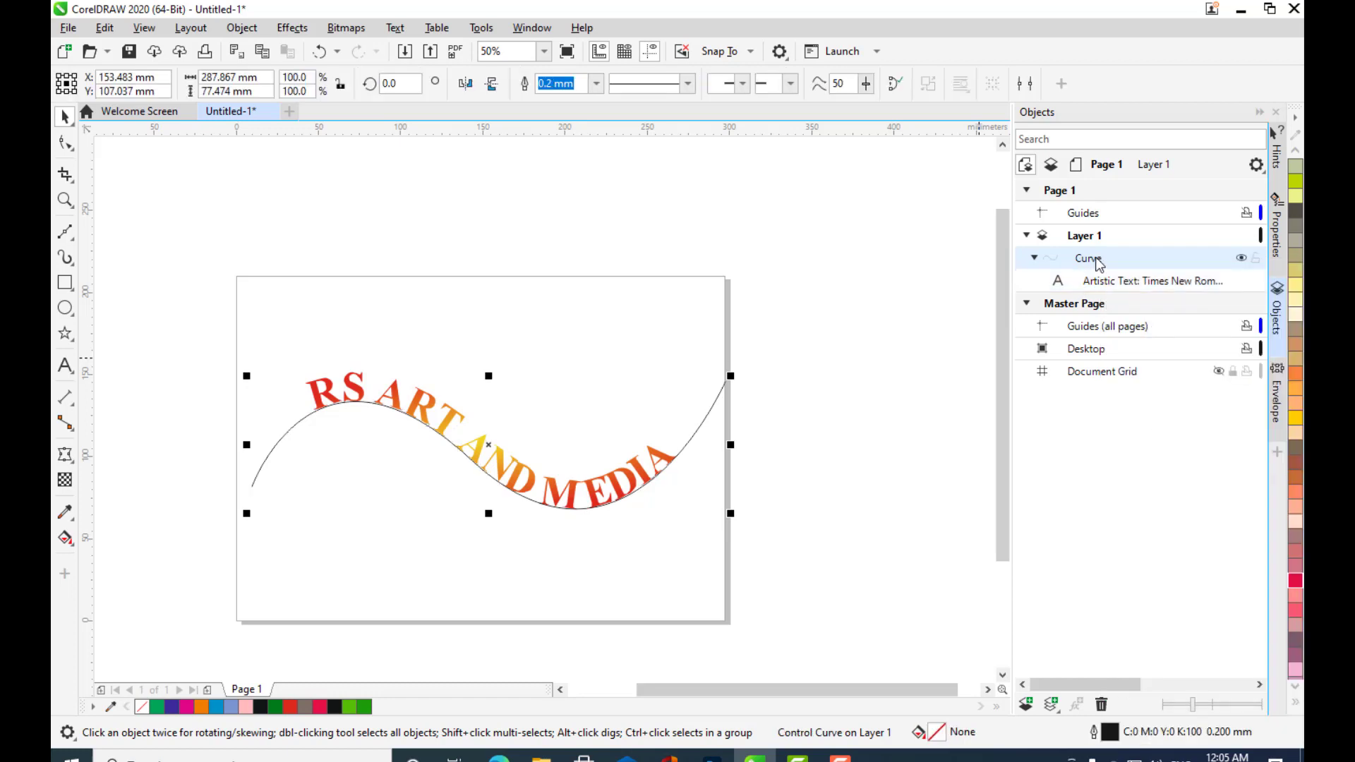
{"action": "left_click", "coordinate": [1098, 283]}
{"action": "right_click", "coordinate": [1098, 283]}
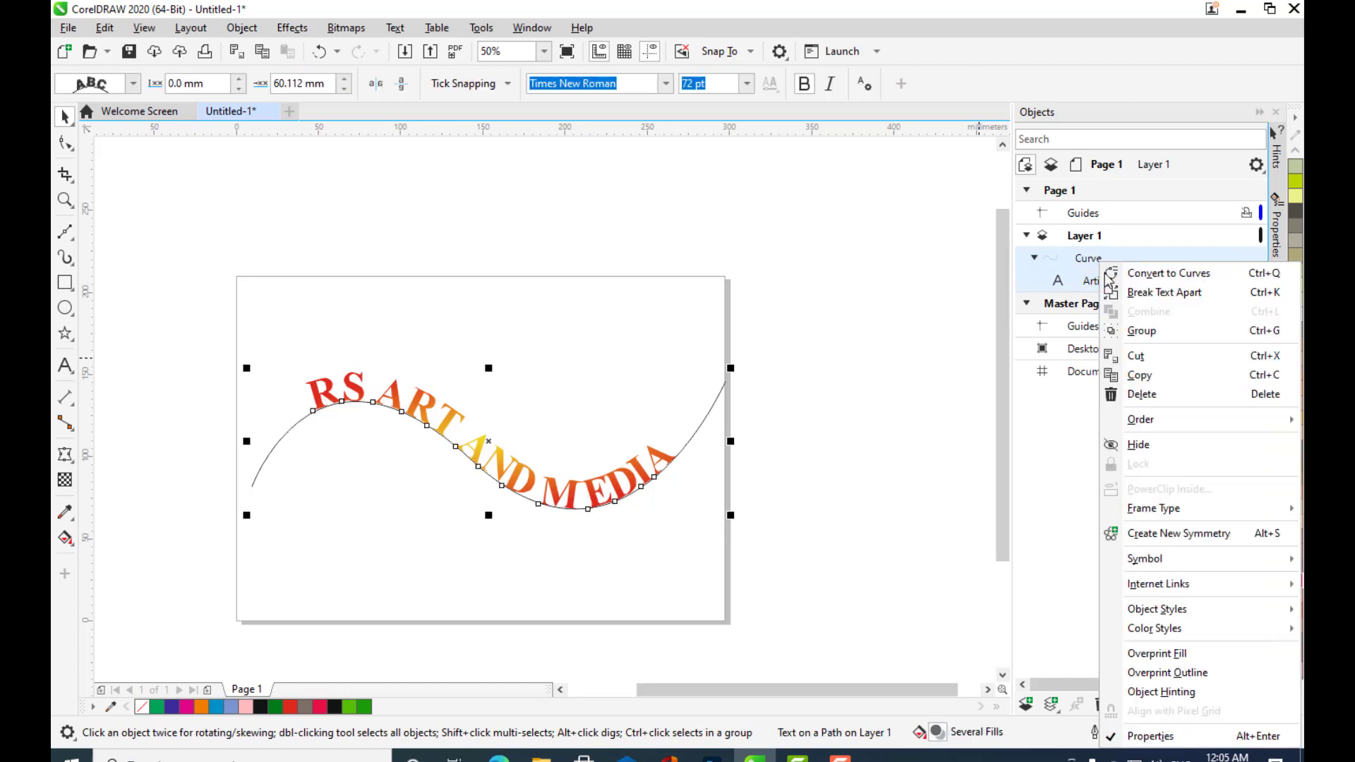
{"action": "left_click", "coordinate": [709, 277]}
{"action": "left_click", "coordinate": [341, 431]}
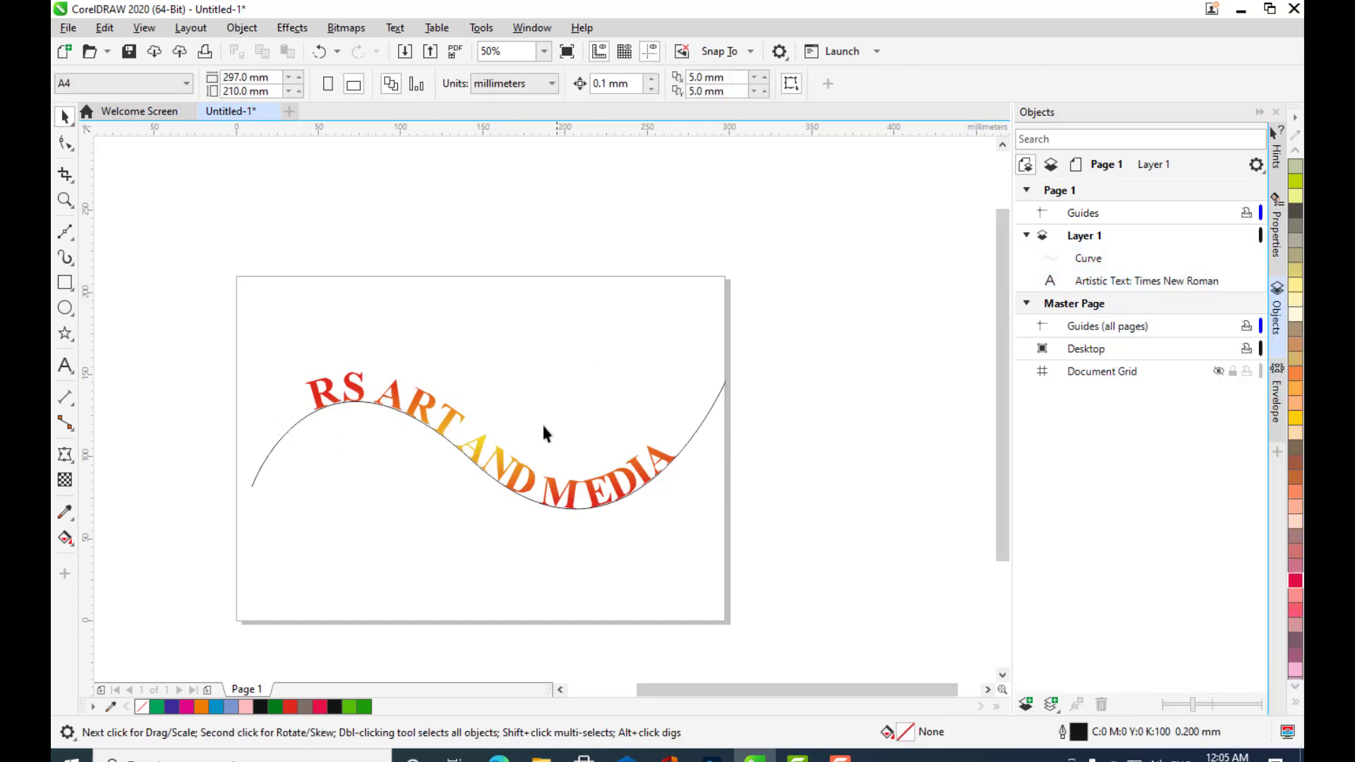
- Delete the wavy curve, keeping only the bent gradient text on the page
{"action": "left_click", "coordinate": [709, 412]}
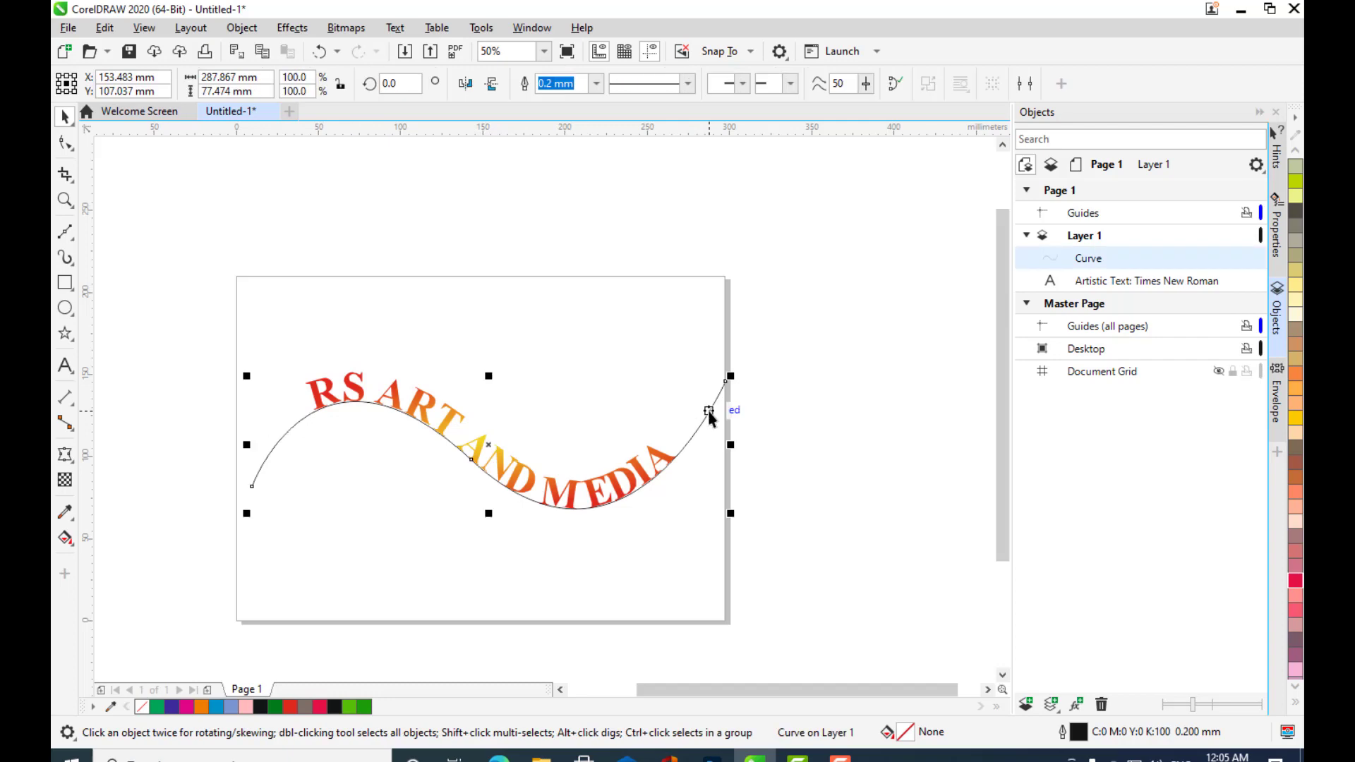
{"action": "key", "text": "Delete"}
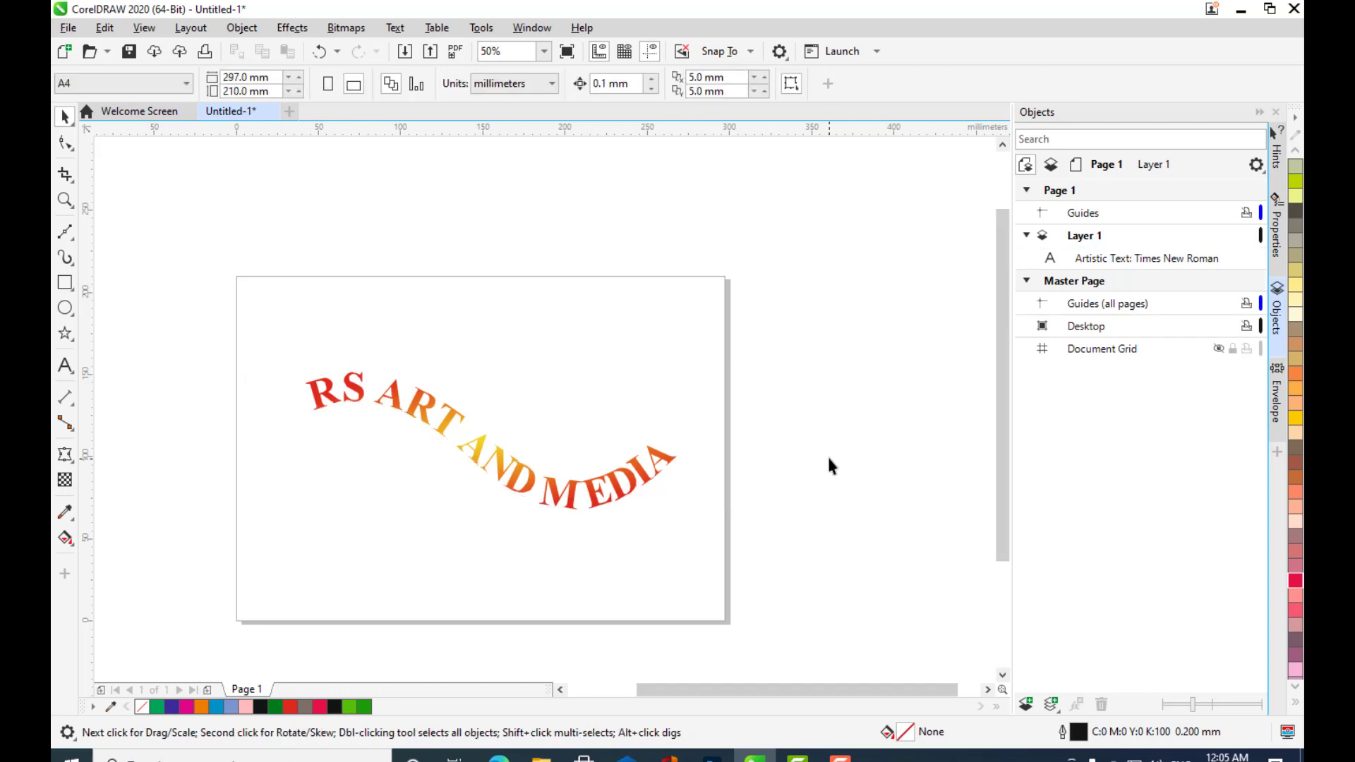
{"action": "scroll", "coordinate": [487, 402], "scroll_direction": "up", "scroll_amount": 1}
{"action": "scroll", "coordinate": [480, 374], "scroll_direction": "down", "scroll_amount": 1}
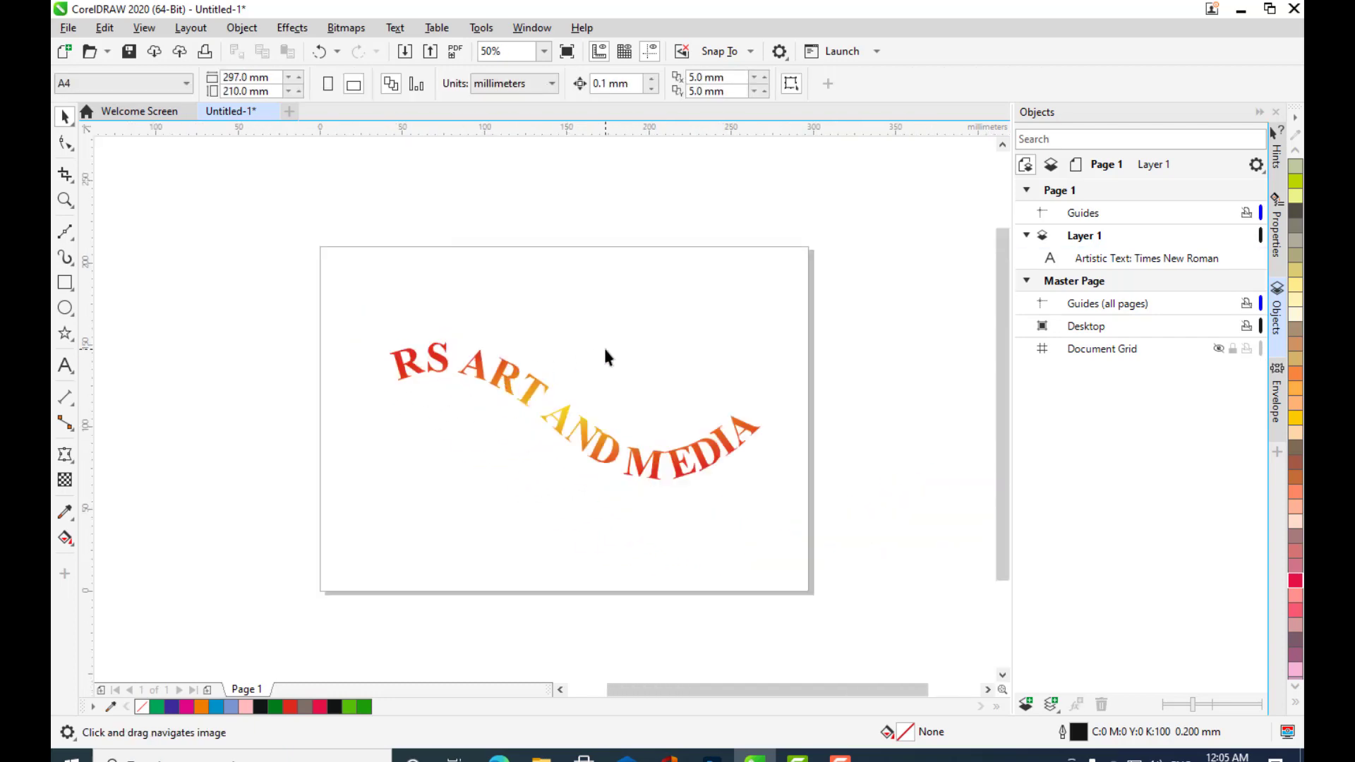
{"action": "scroll", "coordinate": [537, 388], "scroll_direction": "up", "scroll_amount": 1}
{"action": "scroll", "coordinate": [523, 413], "scroll_direction": "down", "scroll_amount": 1}
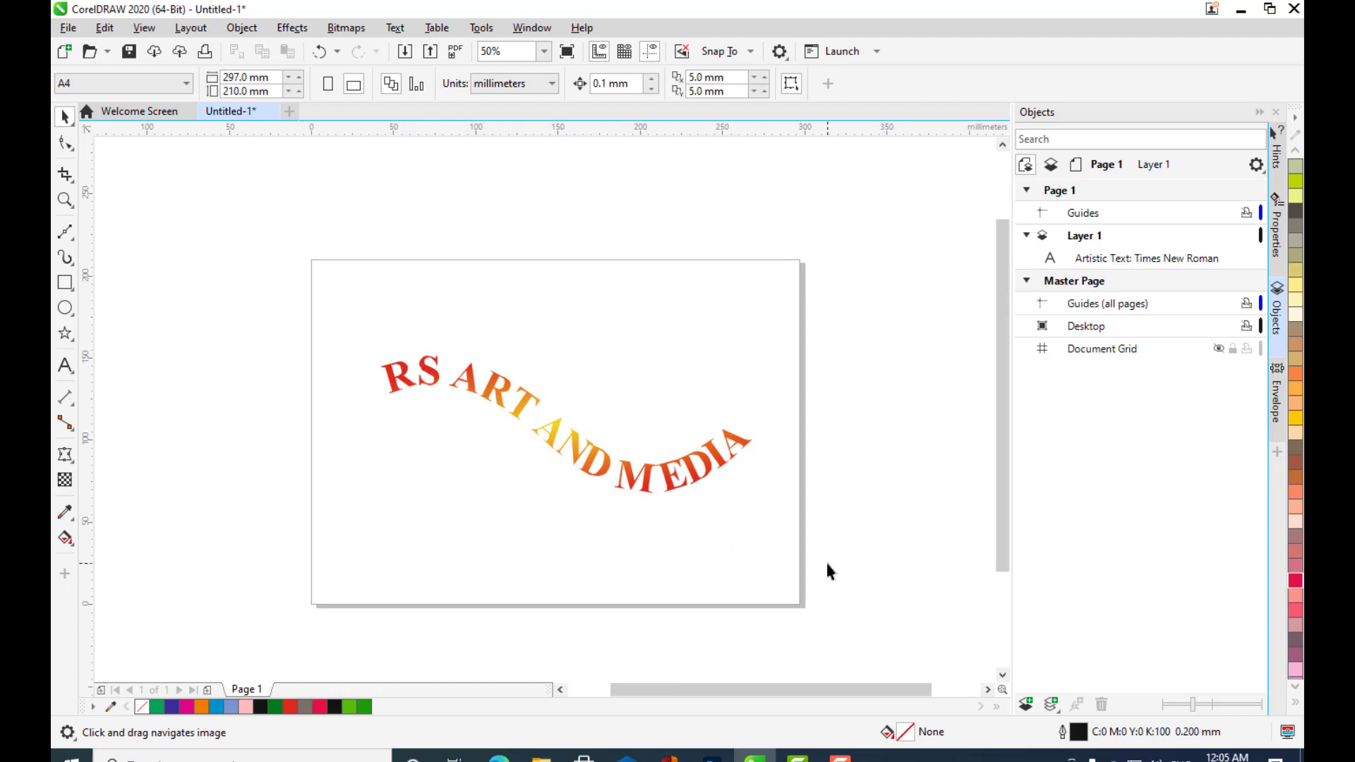
- Delete the bent RS ART AND MEDIA text to clear the page
{"action": "left_click", "coordinate": [695, 472]}
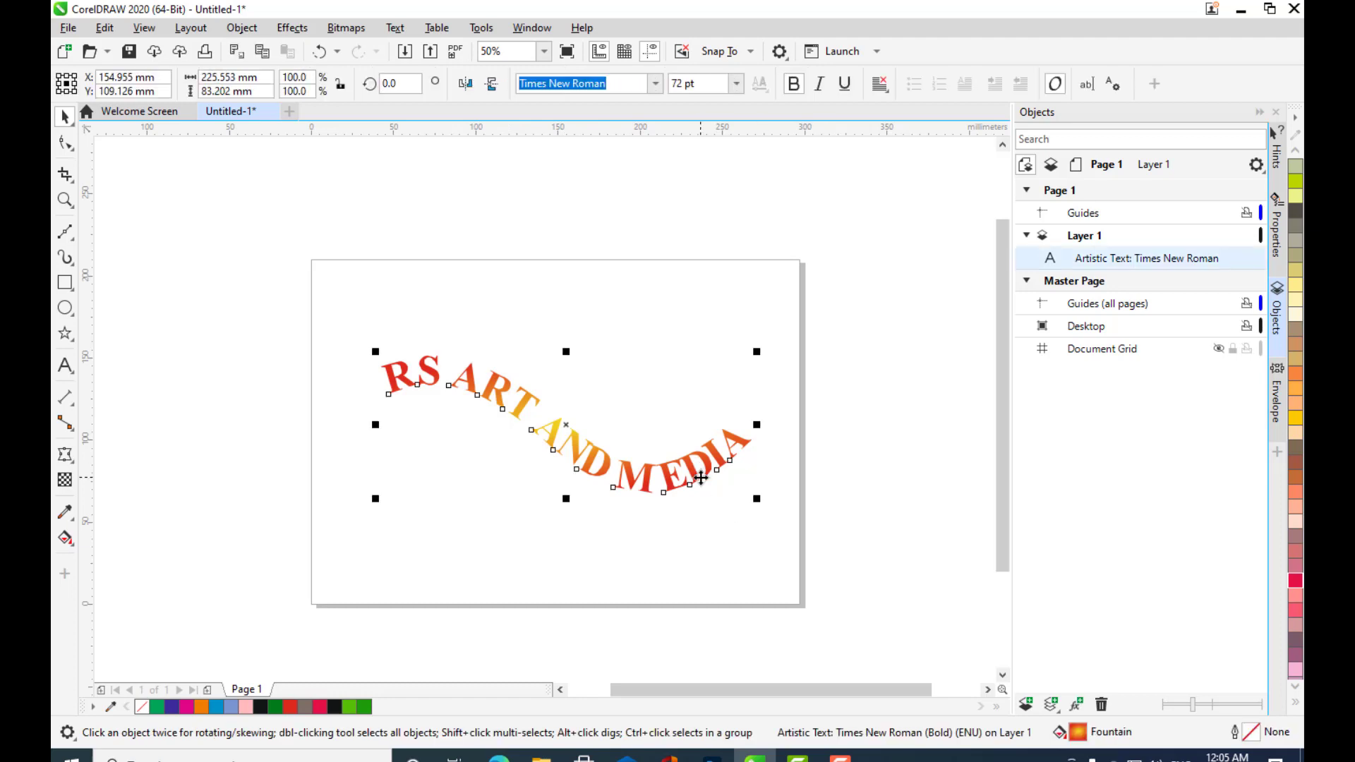
{"action": "key", "text": "Delete"}
{"action": "left_click_drag", "start_coordinate": [523, 434], "coordinate": [529, 420]}
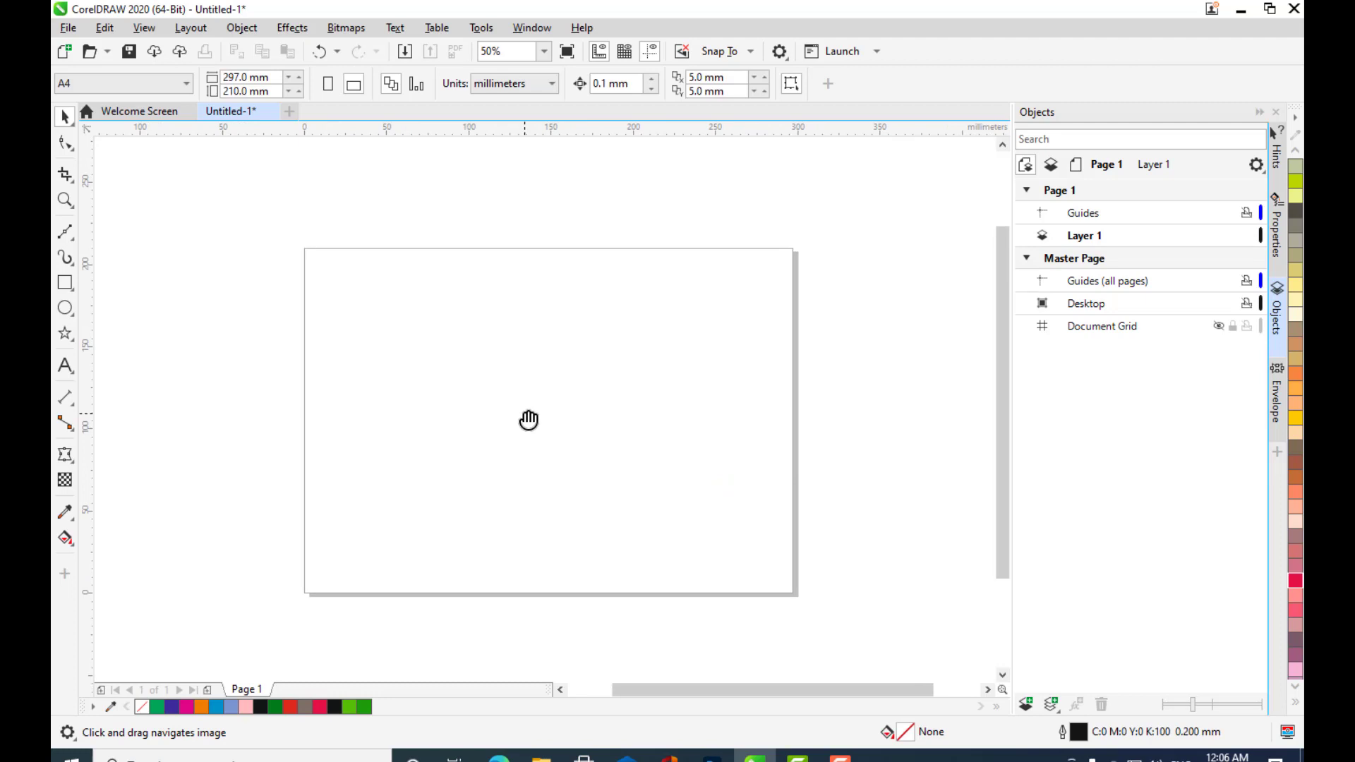
- Draw a circle about 176 mm in diameter and move it near the centre of the page
{"action": "left_click", "coordinate": [63, 310]}
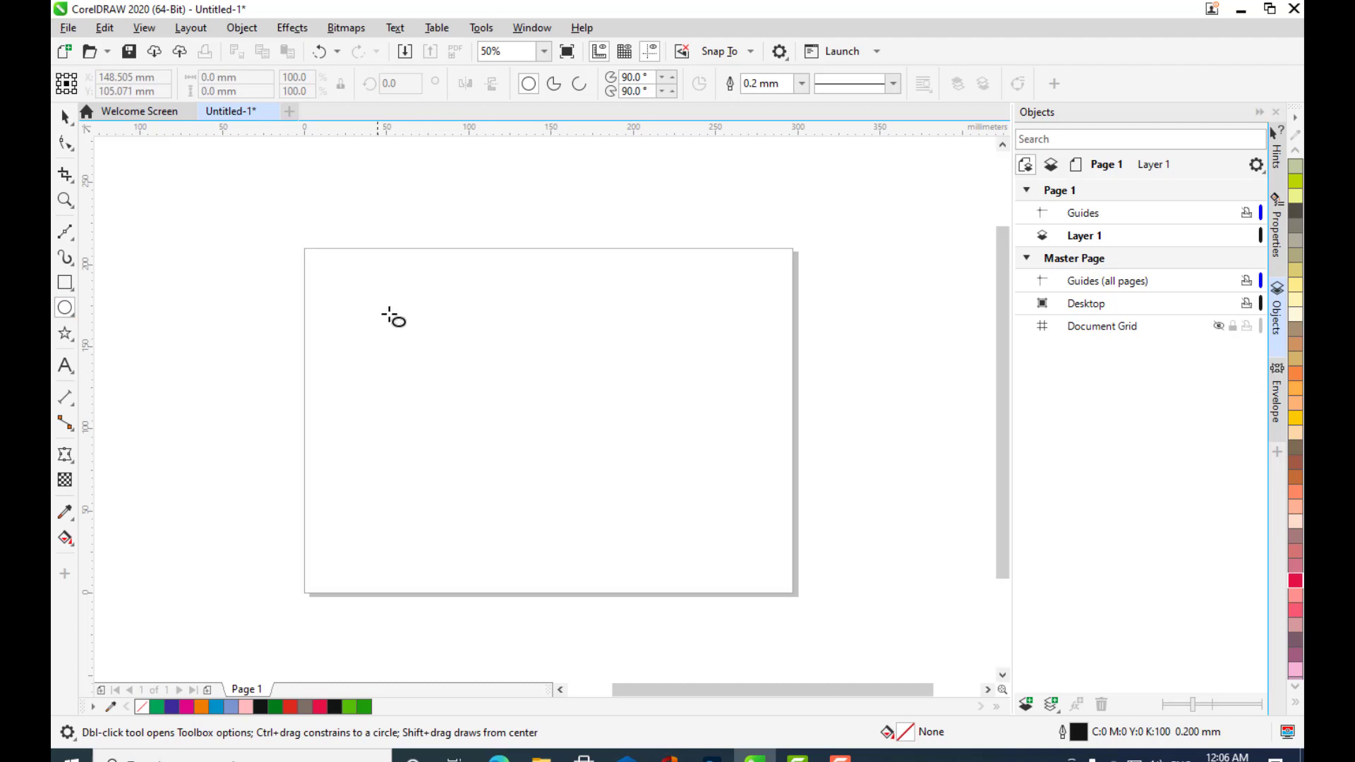
{"action": "left_click_drag", "start_coordinate": [394, 288], "coordinate": [682, 577]}
{"action": "left_click", "coordinate": [65, 117]}
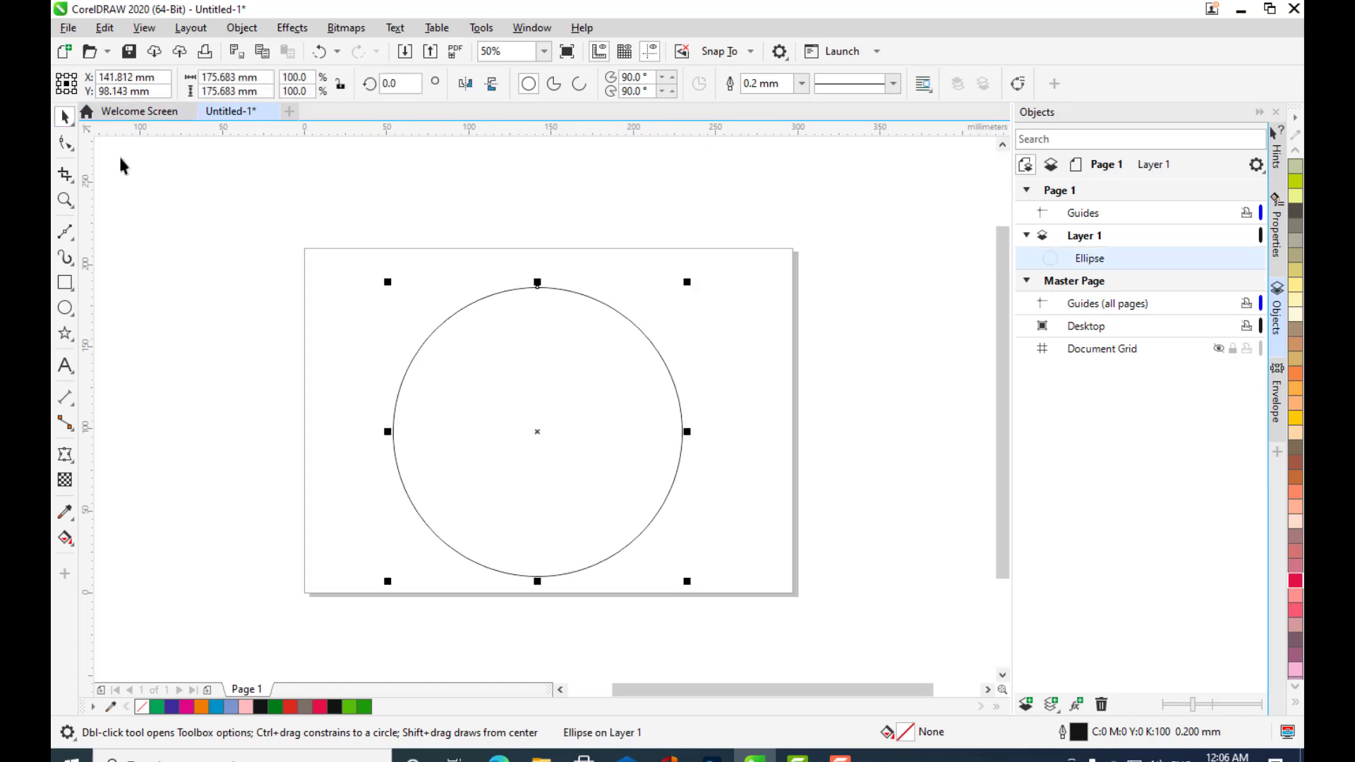
{"action": "left_click_drag", "start_coordinate": [536, 360], "coordinate": [549, 347]}
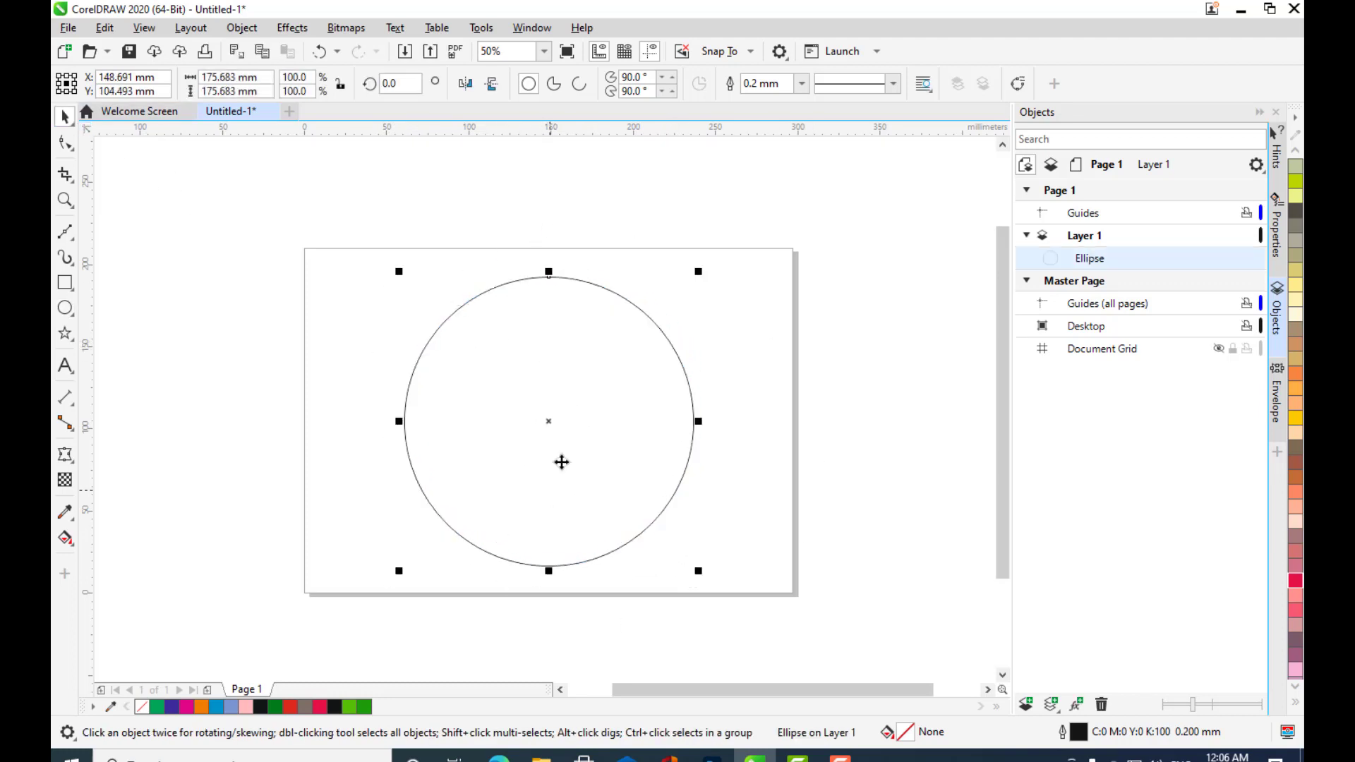
{"action": "left_click_drag", "start_coordinate": [583, 414], "coordinate": [588, 415]}
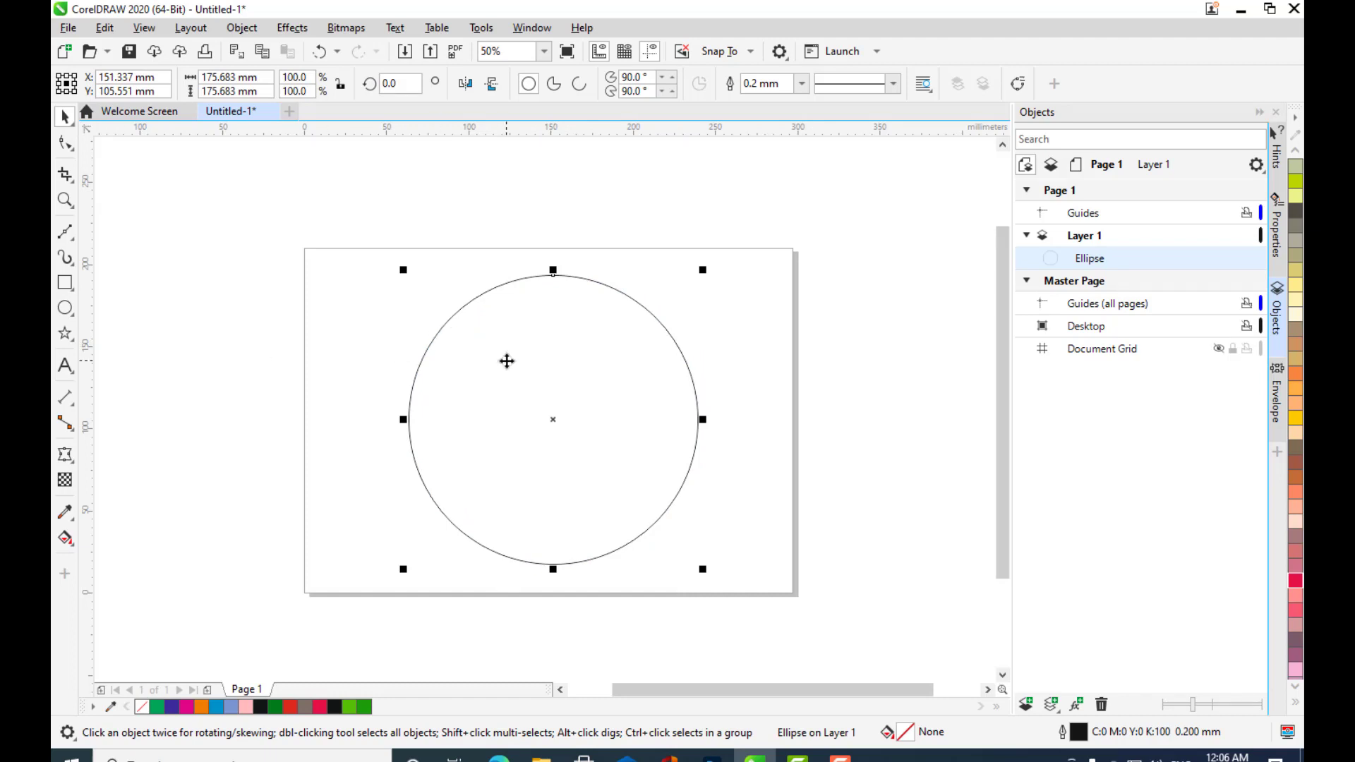
- Add the artistic text RS ART AND MEDIA GRAPHIC DESIGN TUTORIALS above the page
{"action": "left_click", "coordinate": [65, 365]}
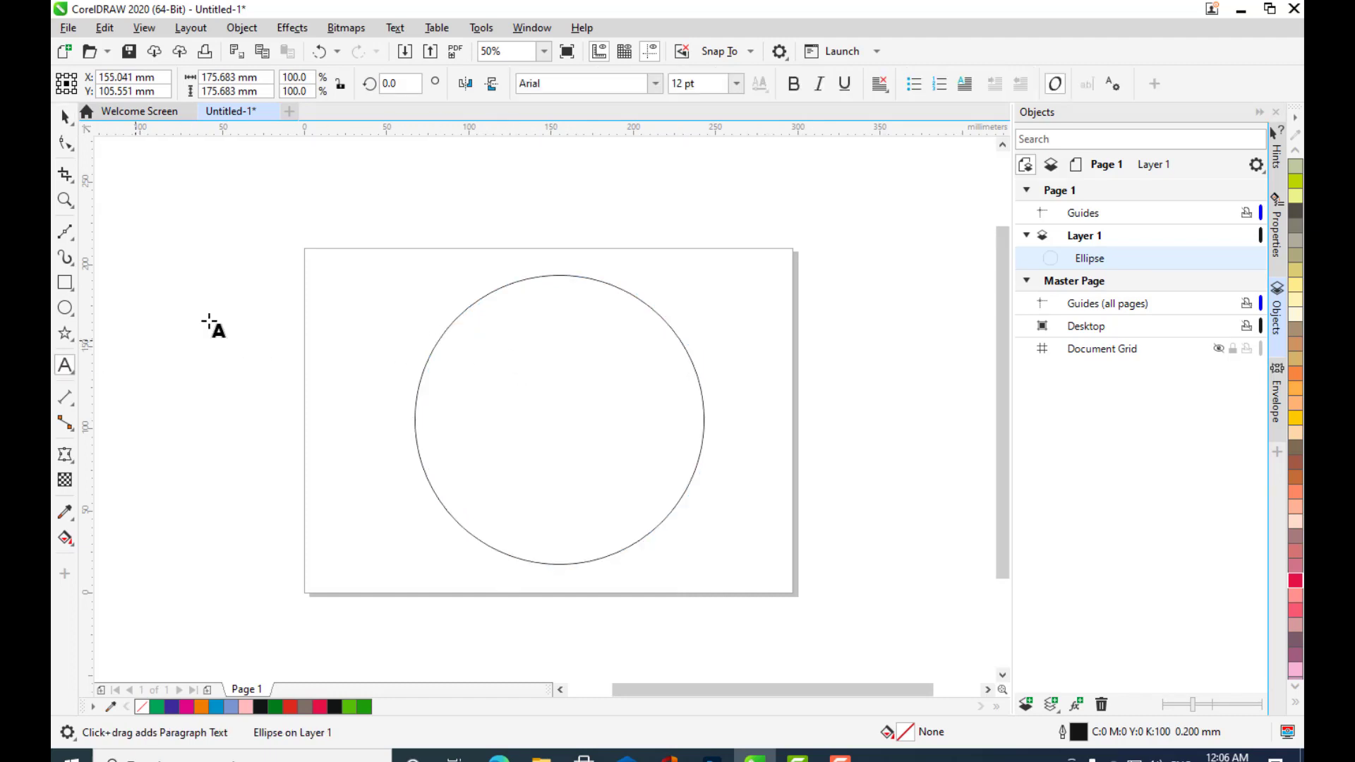
{"action": "left_click_drag", "start_coordinate": [458, 319], "coordinate": [469, 363]}
{"action": "left_click", "coordinate": [440, 229]}
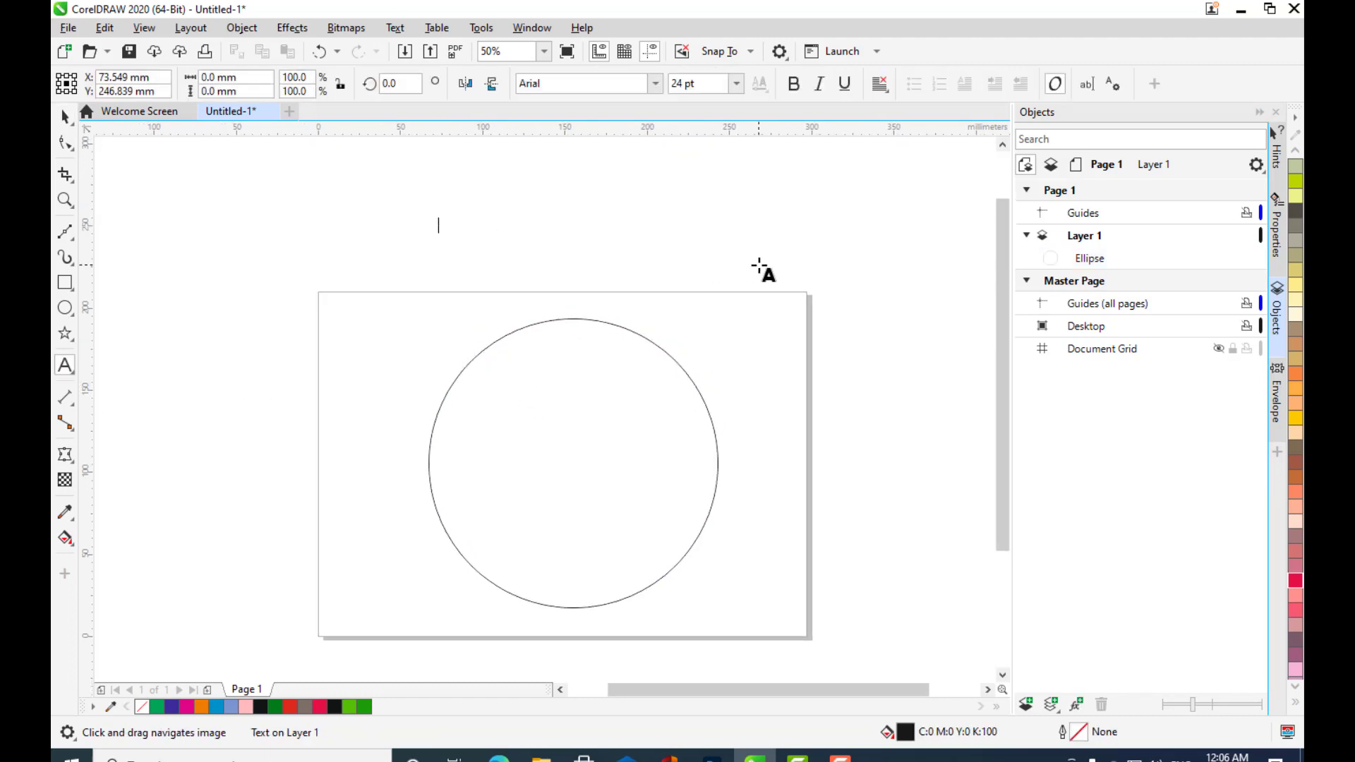
{"action": "type", "text": "RS"}
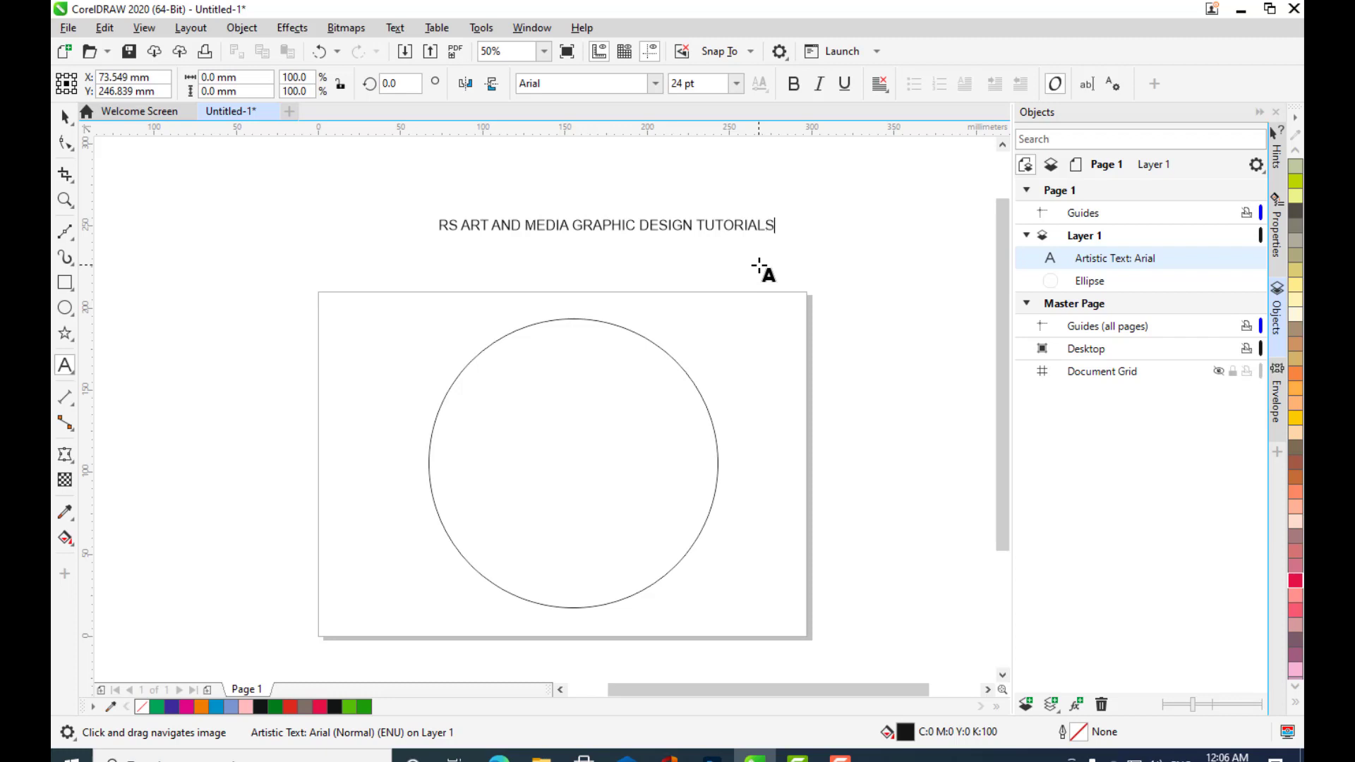
{"action": "key", "text": "ctrl+space"}
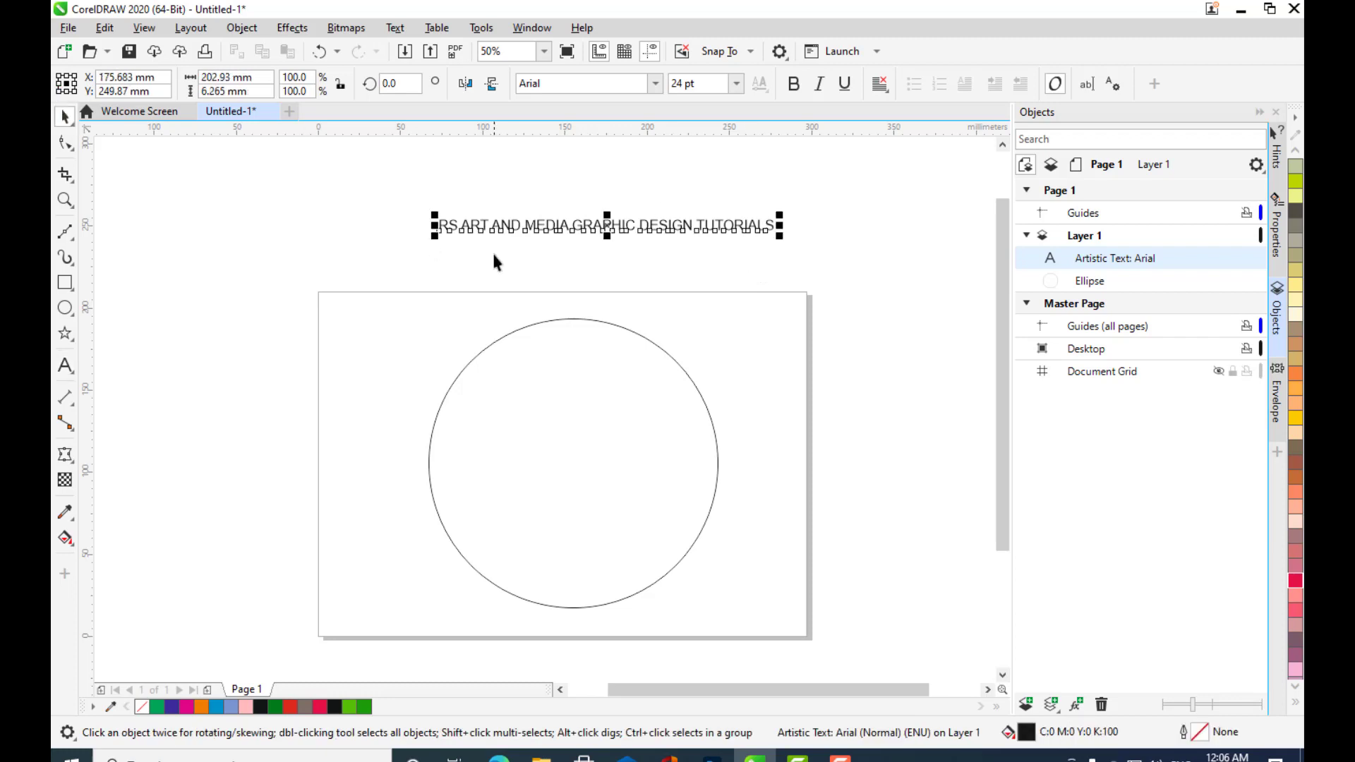
- Scale the new text line up to about 310 mm wide and deselect it
{"action": "left_click_drag", "start_coordinate": [424, 233], "coordinate": [340, 247]}
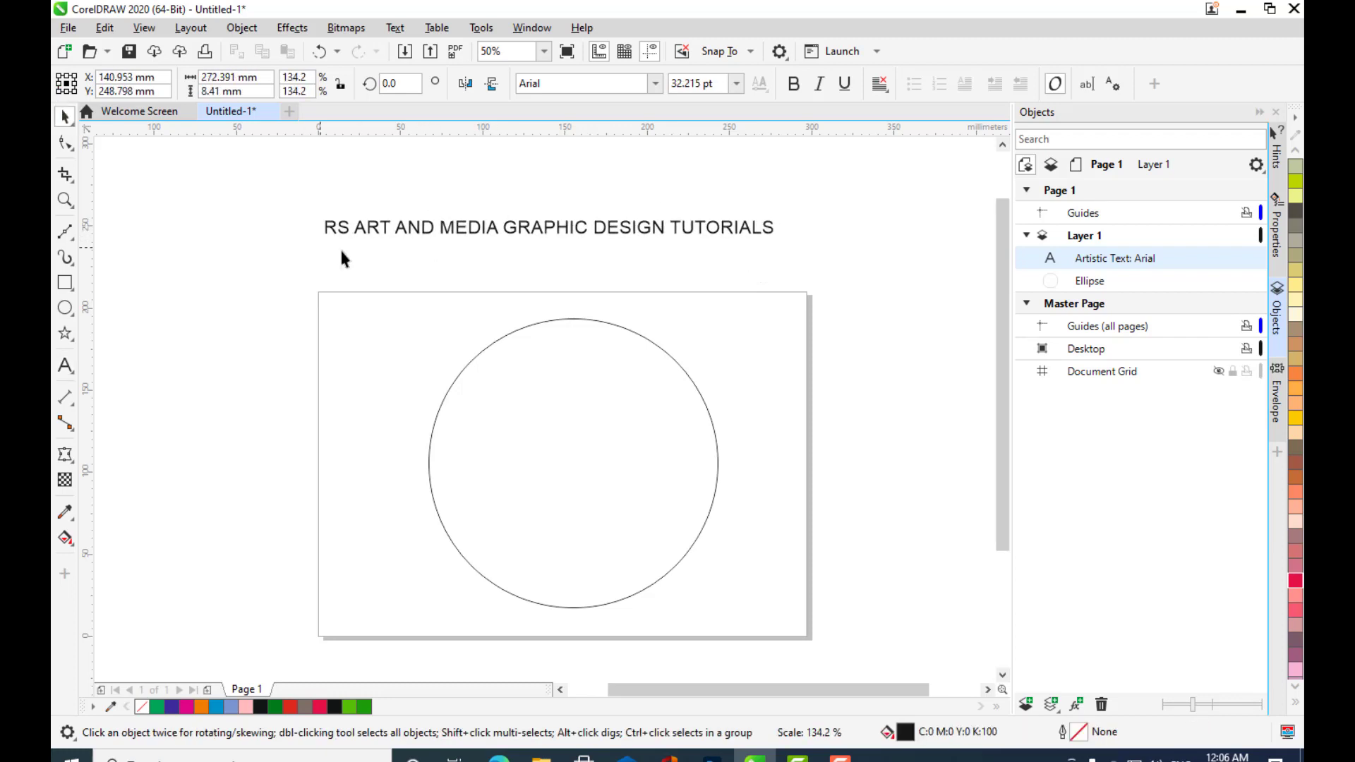
{"action": "left_click_drag", "start_coordinate": [780, 241], "coordinate": [842, 244]}
{"action": "left_click", "coordinate": [765, 261]}
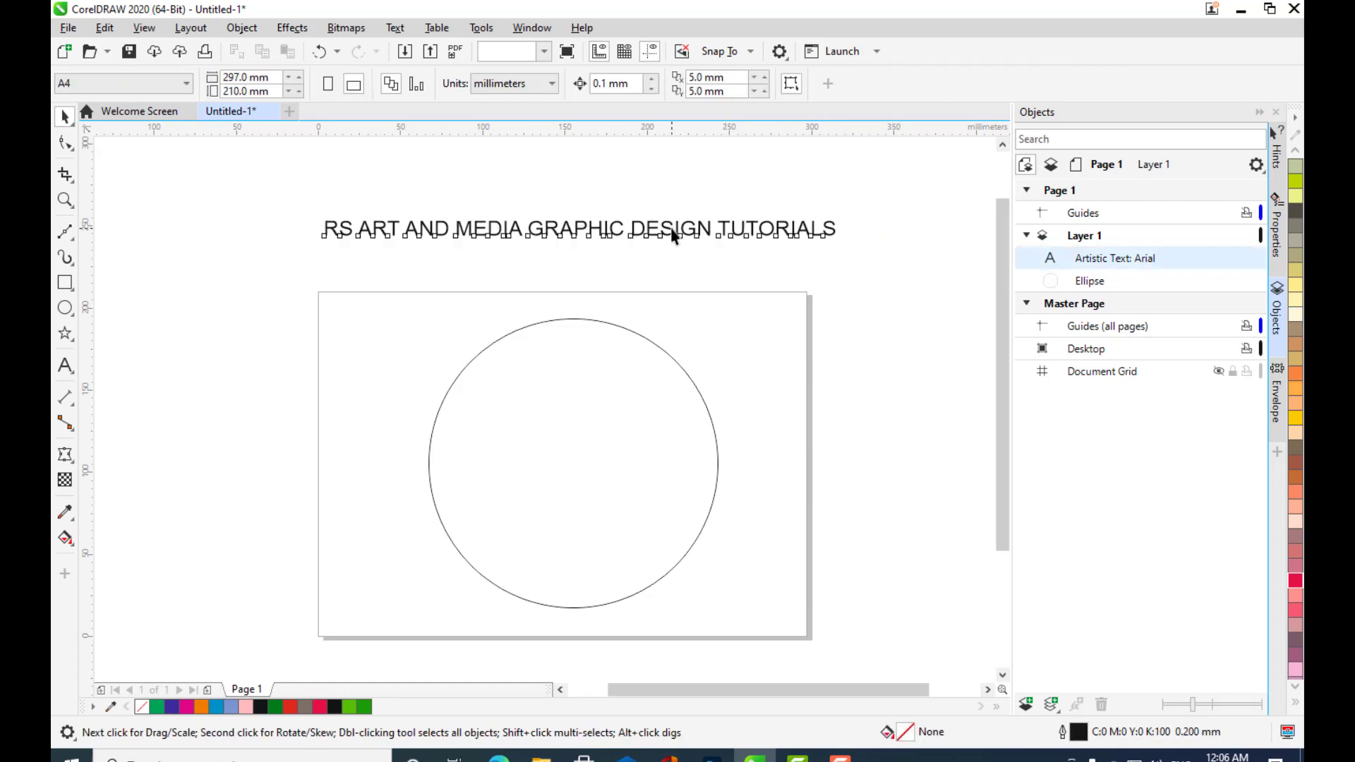
- Fit the RS ART AND MEDIA GRAPHIC DESIGN TUTORIALS text to the circle as its path
{"action": "left_click", "coordinate": [672, 228]}
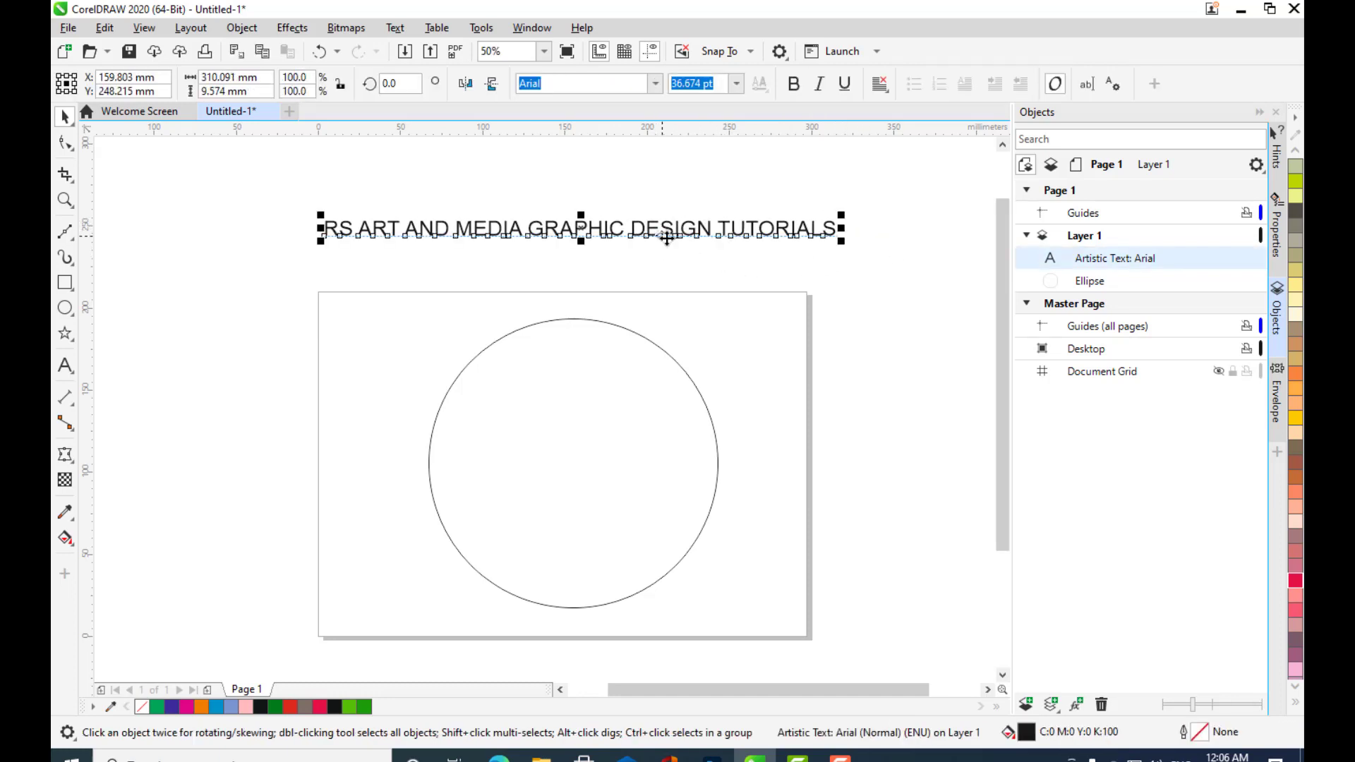
{"action": "left_click", "coordinate": [680, 366], "text": "shift"}
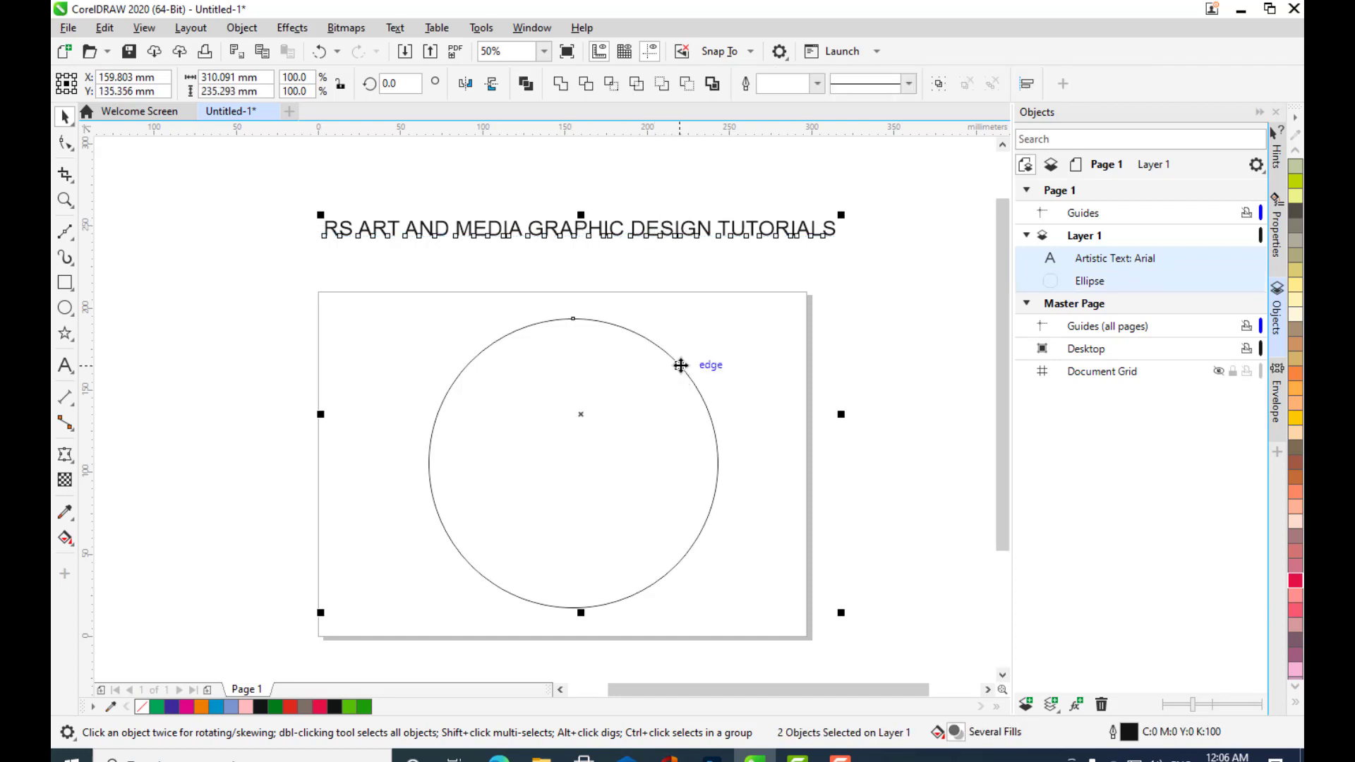
{"action": "left_click", "coordinate": [395, 29]}
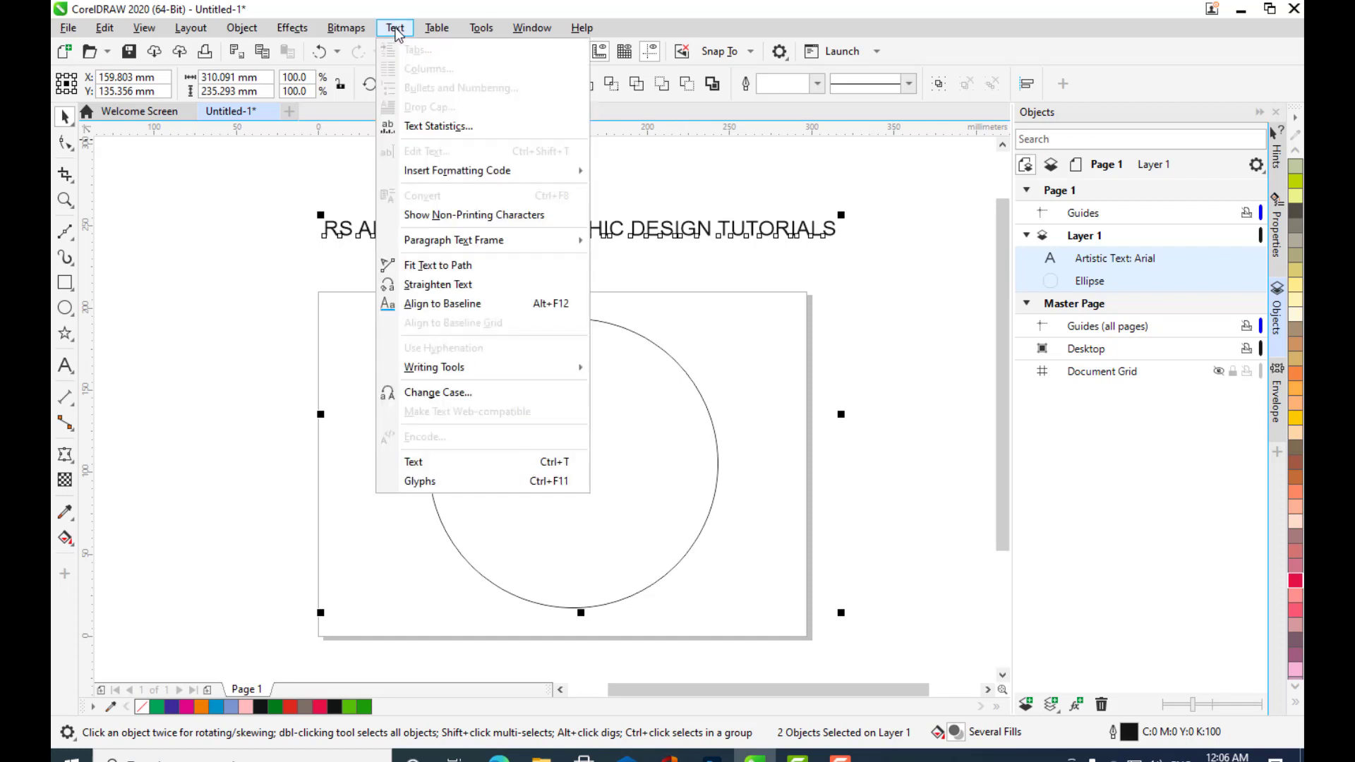
{"action": "left_click", "coordinate": [449, 266]}
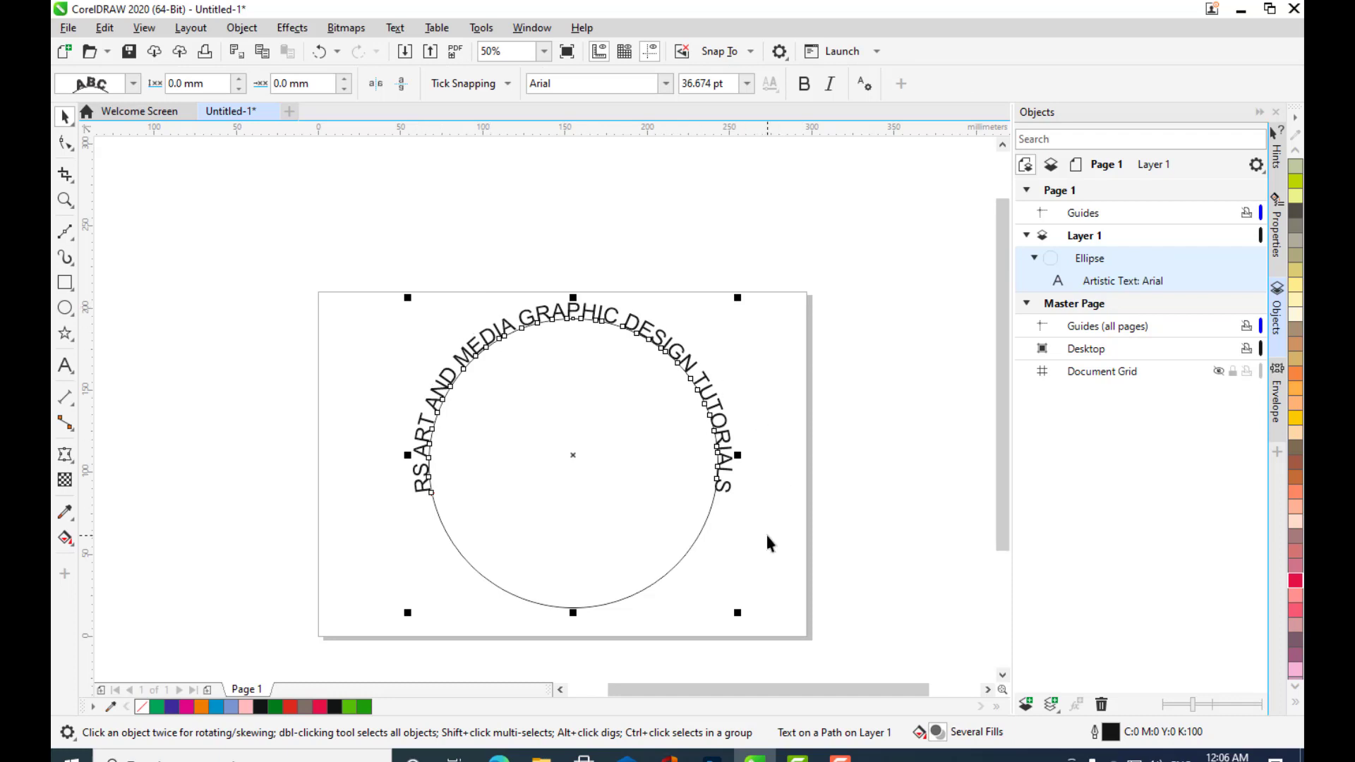
- Set the font size of the text around the circle to 55 pt and deselect it
{"action": "left_click", "coordinate": [748, 85]}
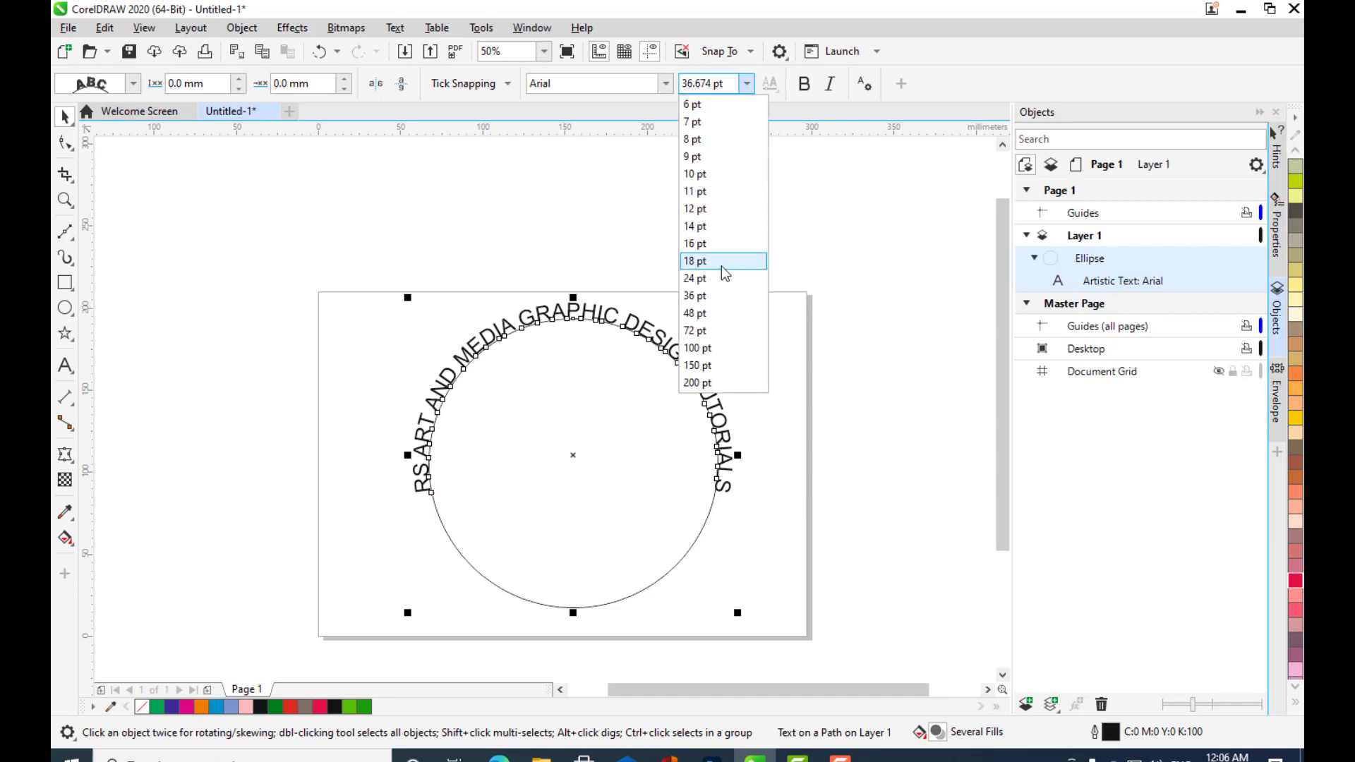
{"action": "left_click", "coordinate": [715, 314]}
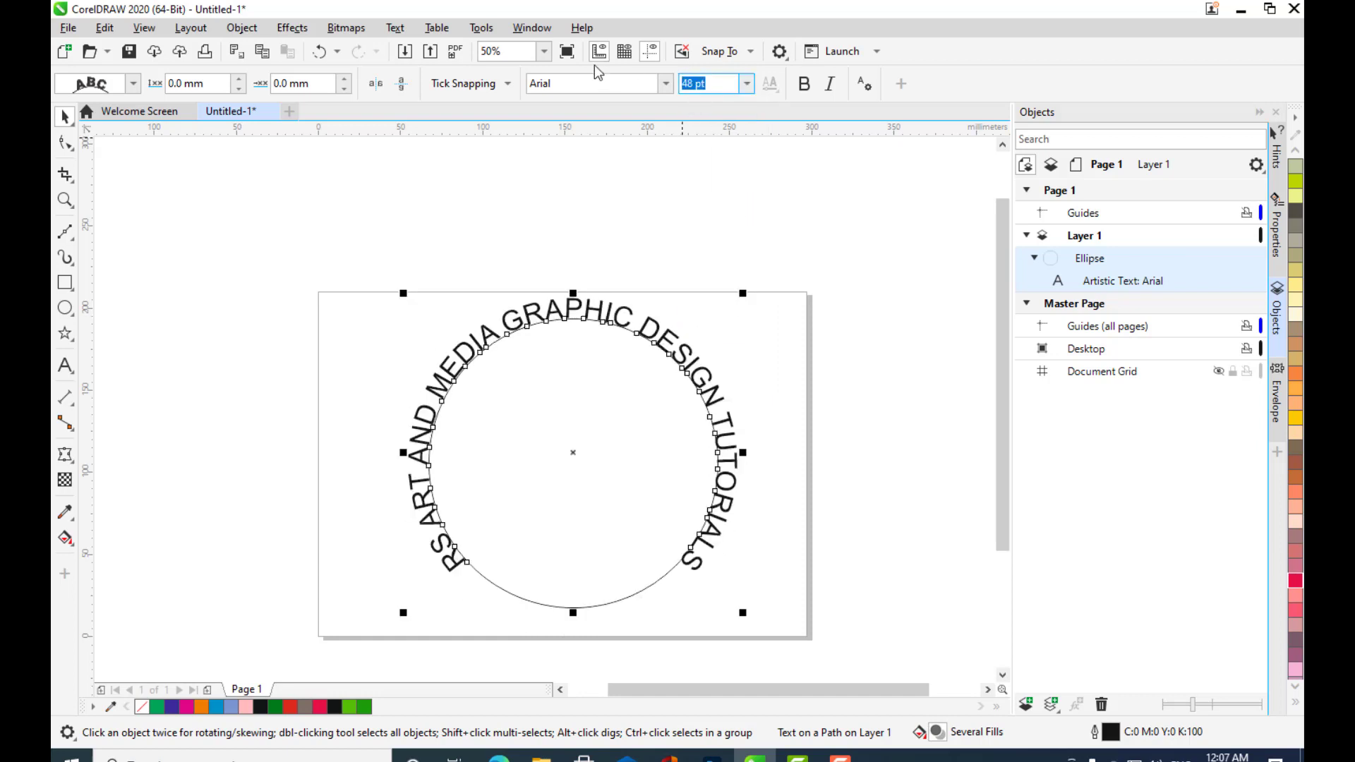
{"action": "type", "text": "55"}
{"action": "key", "text": "Return"}
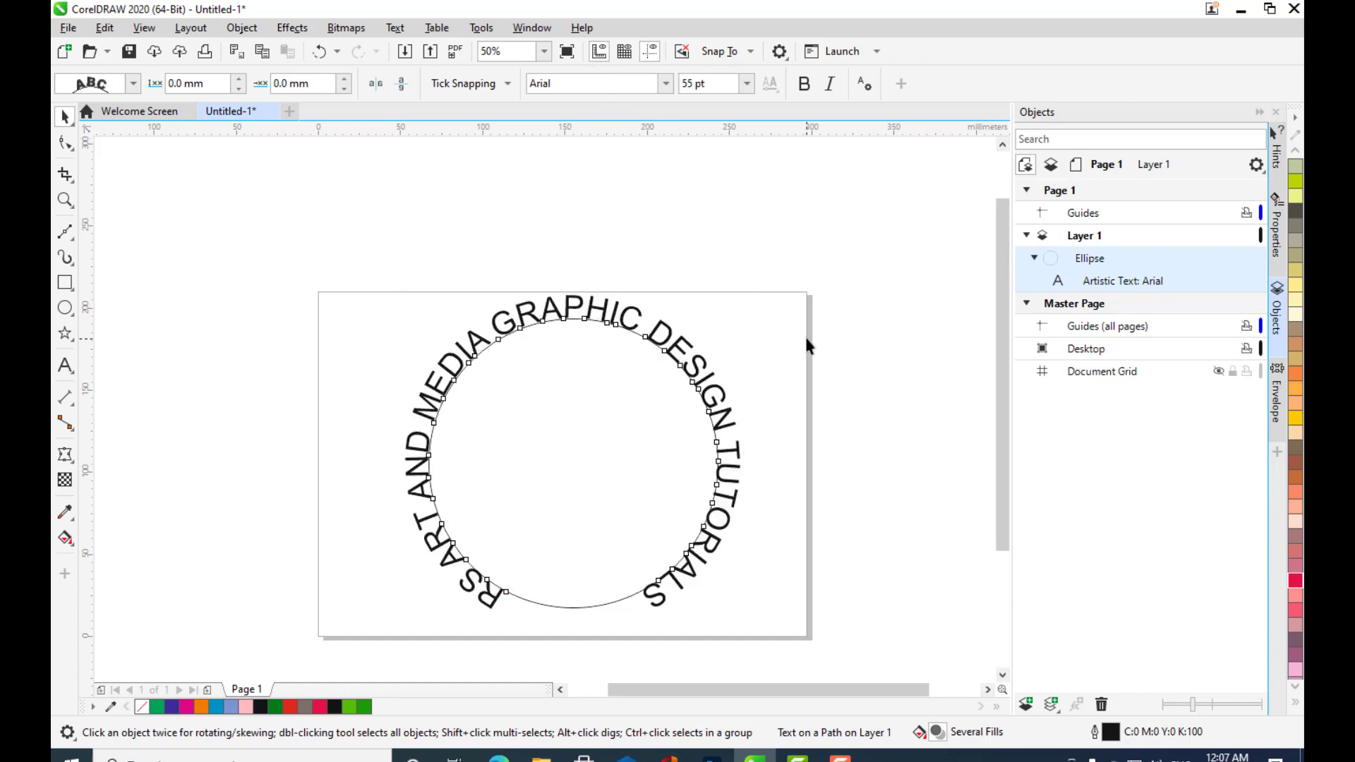
{"action": "left_click", "coordinate": [807, 342]}
- Move the circle with its text slightly down on the page and deselect it
{"action": "scroll", "coordinate": [727, 413], "scroll_direction": "down", "scroll_amount": 1}
{"action": "left_click", "coordinate": [591, 324]}
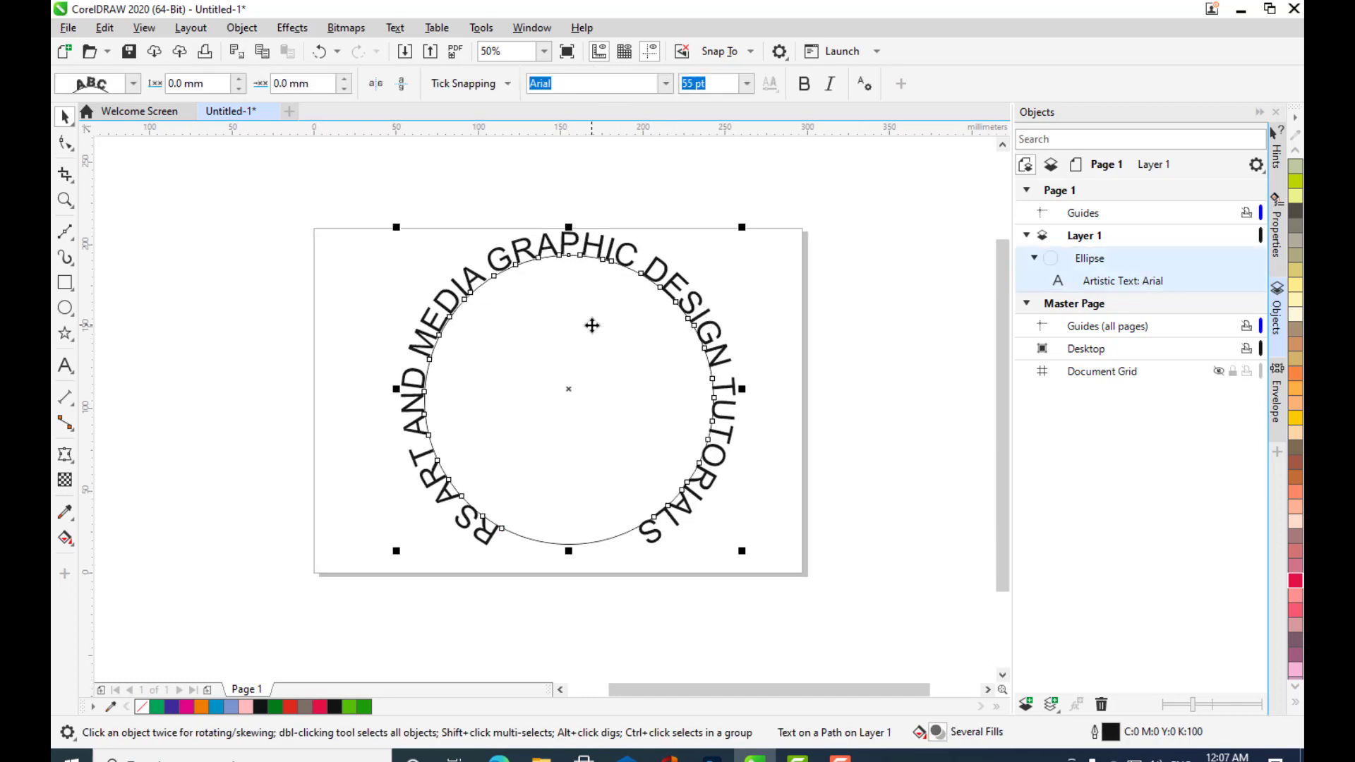
{"action": "left_click_drag", "start_coordinate": [590, 323], "coordinate": [593, 339]}
{"action": "left_click", "coordinate": [811, 320]}
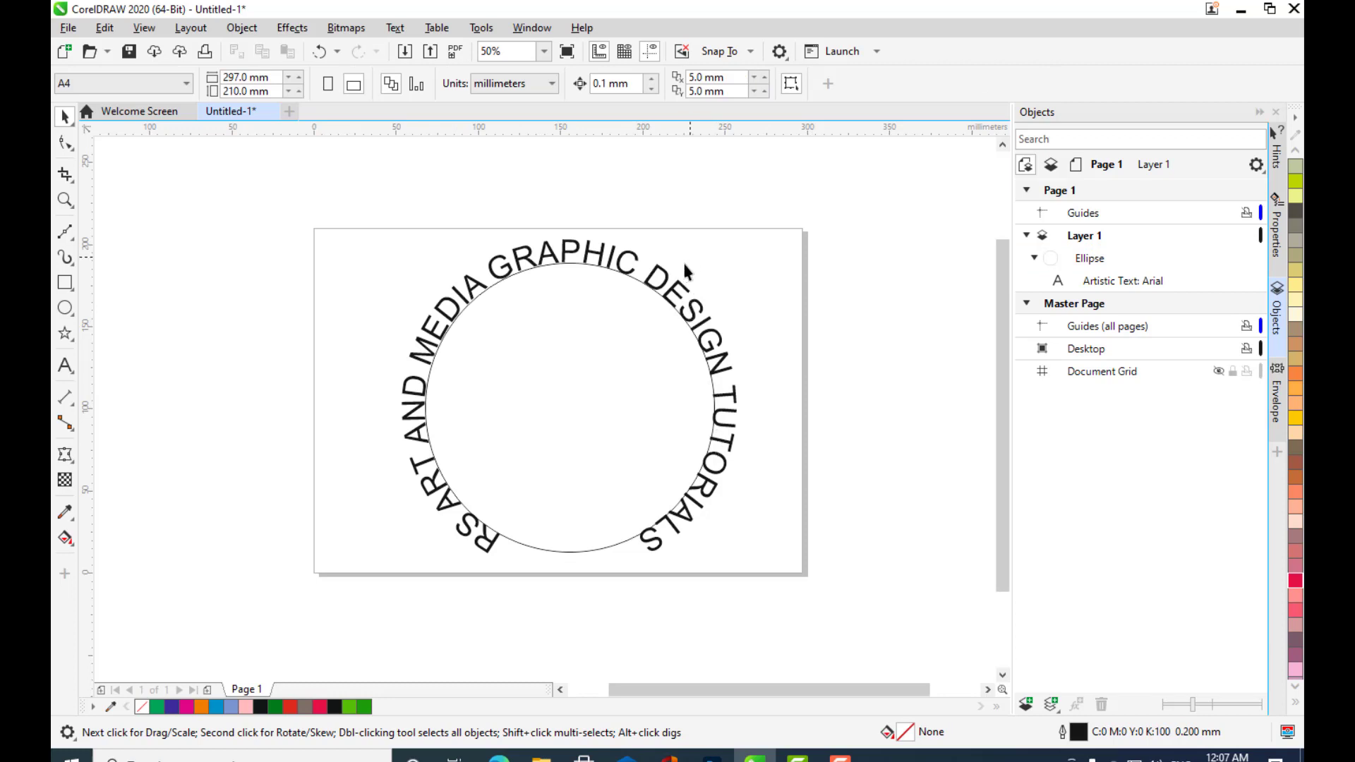
{"action": "left_click", "coordinate": [590, 367]}
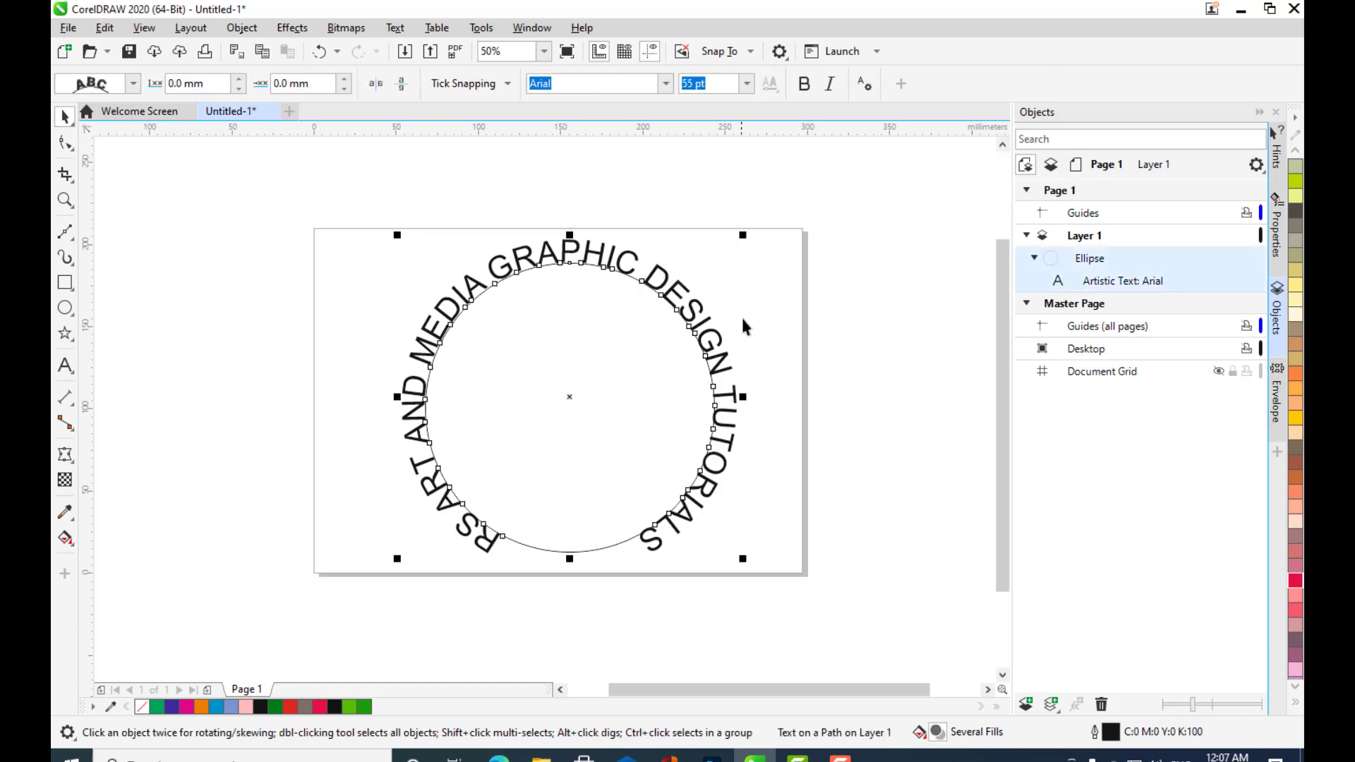
{"action": "left_click", "coordinate": [803, 374]}
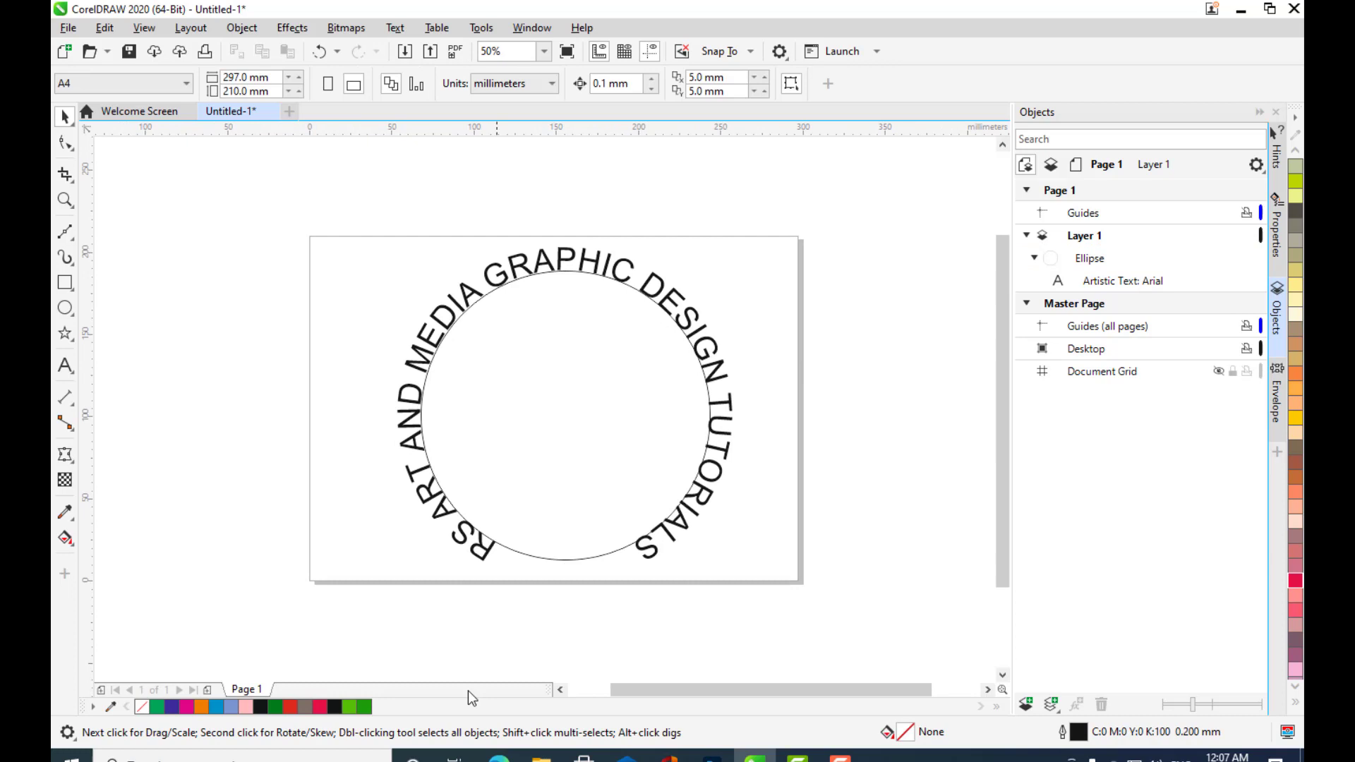
- Set the circular text's offset along the path to 4.0 mm and its distance from the circle to 5.5 mm, and deselect it
{"action": "left_click", "coordinate": [486, 555]}
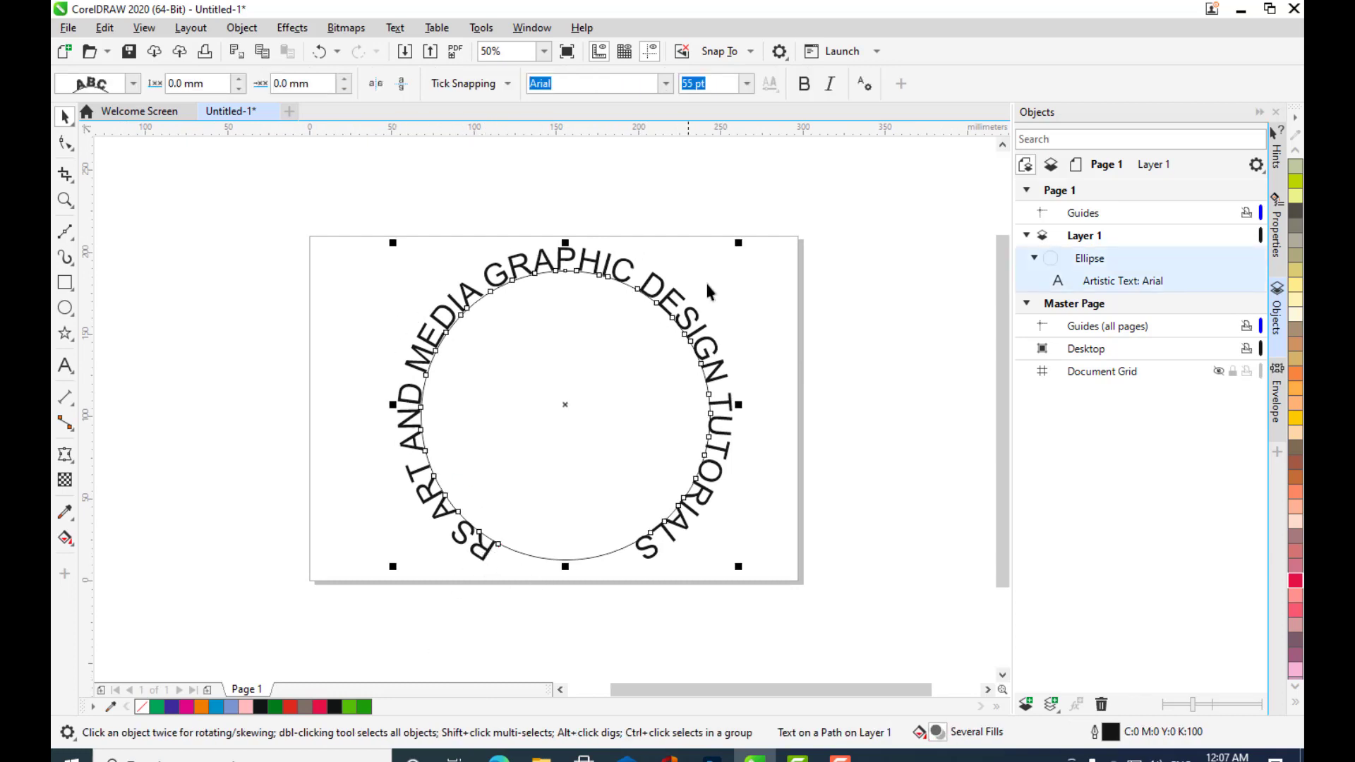
{"action": "left_click", "coordinate": [624, 231]}
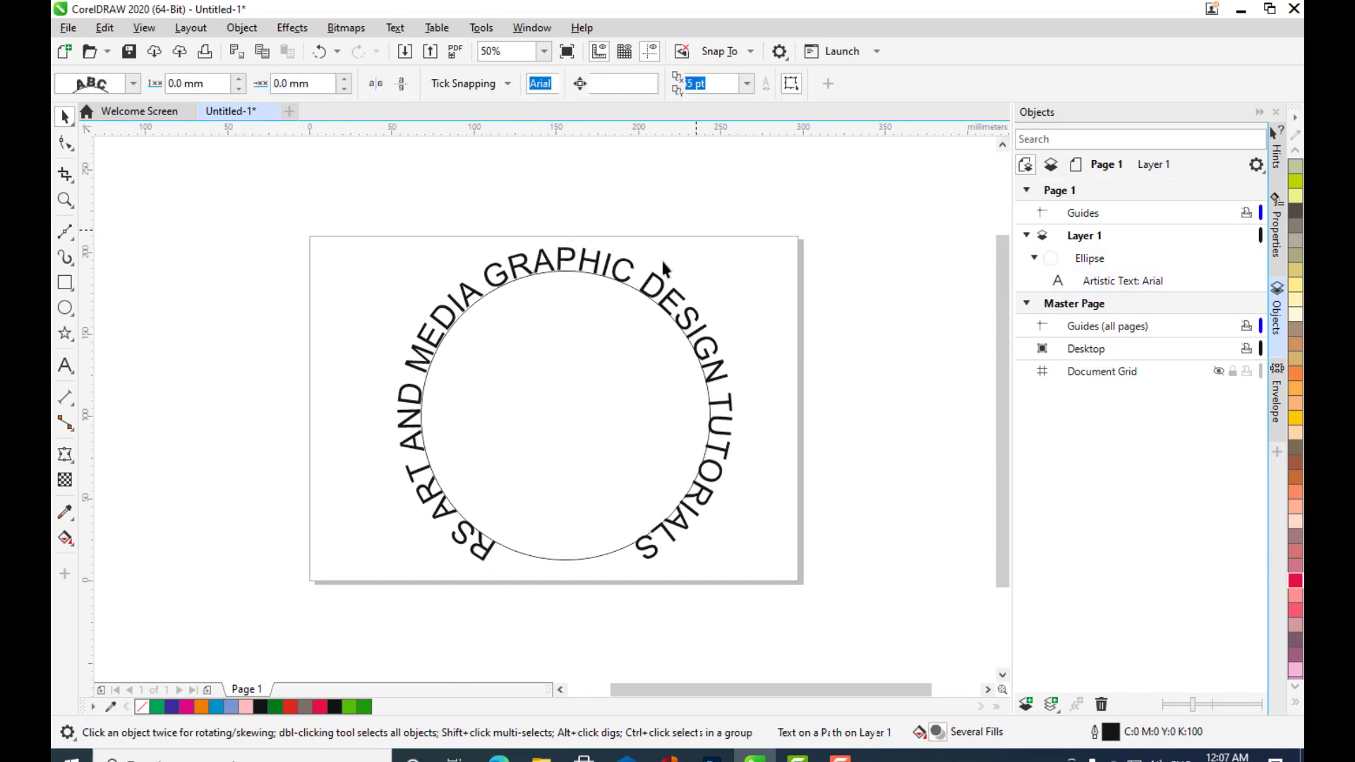
{"action": "left_click", "coordinate": [444, 320]}
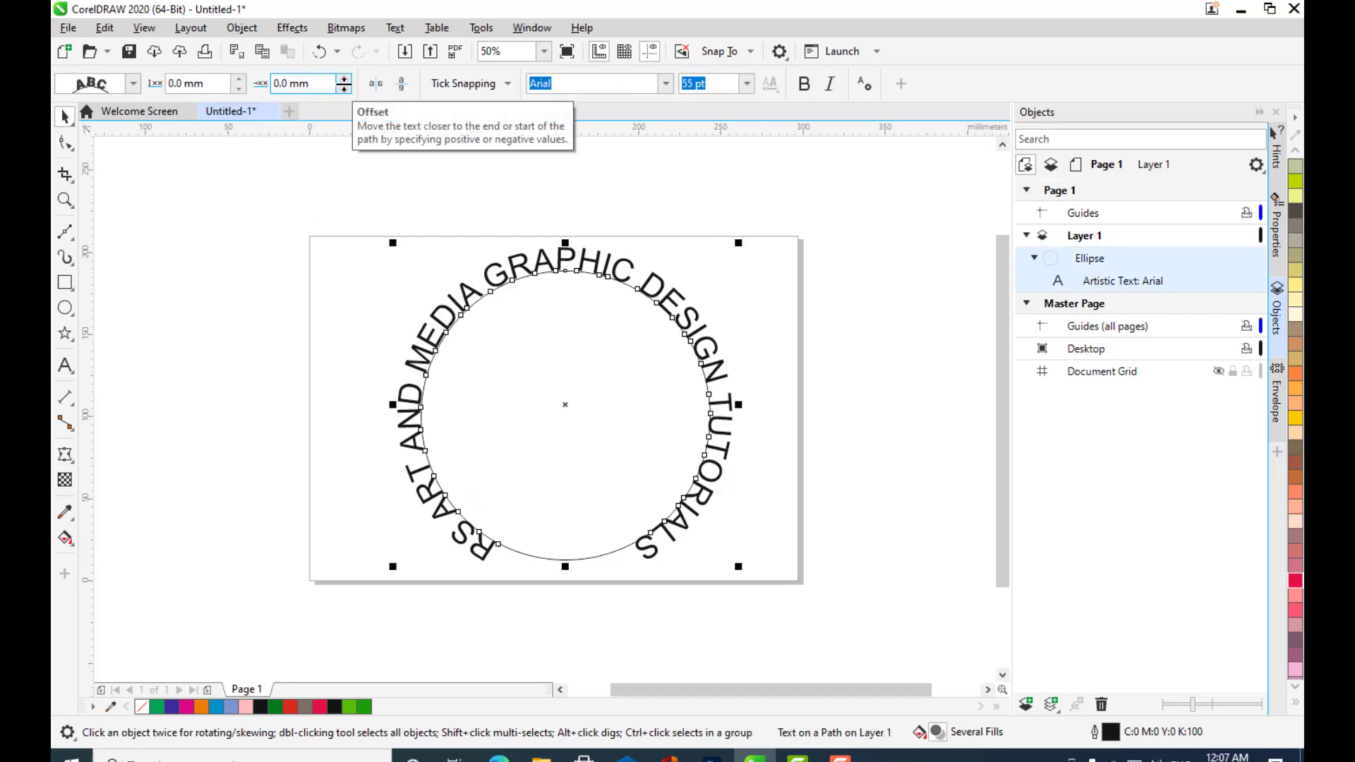
{"action": "left_click_drag", "start_coordinate": [344, 83], "coordinate": [755, 76]}
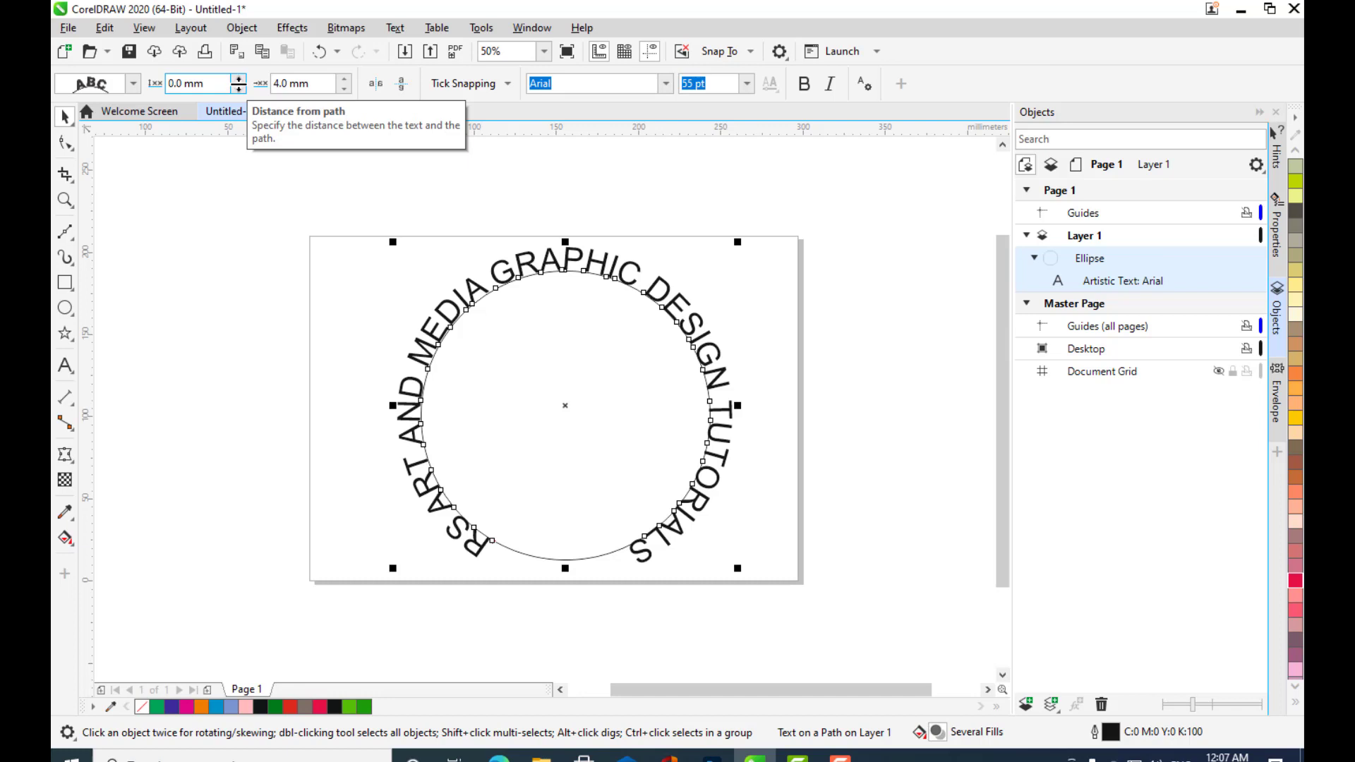
{"action": "left_click_drag", "start_coordinate": [238, 83], "coordinate": [242, 73]}
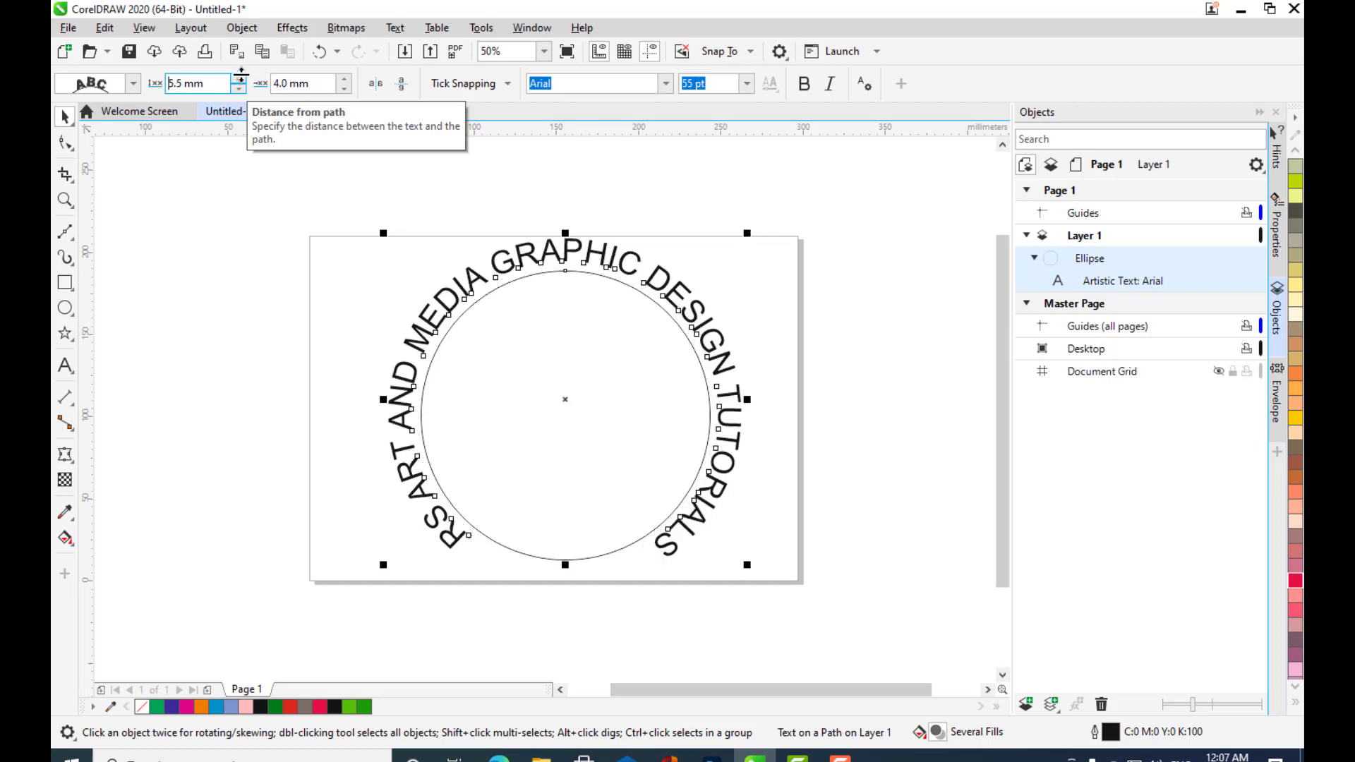
{"action": "left_click", "coordinate": [772, 222]}
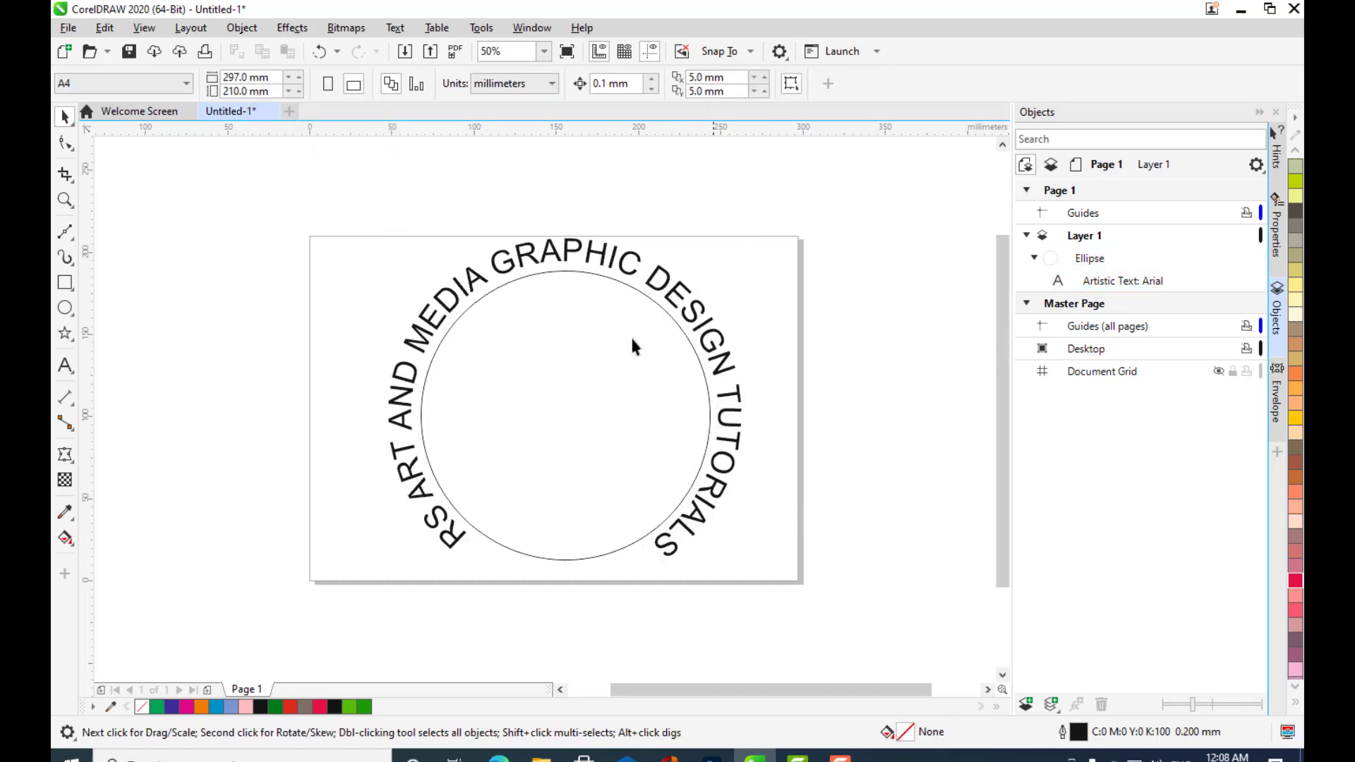
- Break the circular text apart from its ellipse so both become separate objects, and deselect them
{"action": "left_click", "coordinate": [1092, 260]}
{"action": "left_click", "coordinate": [1099, 283]}
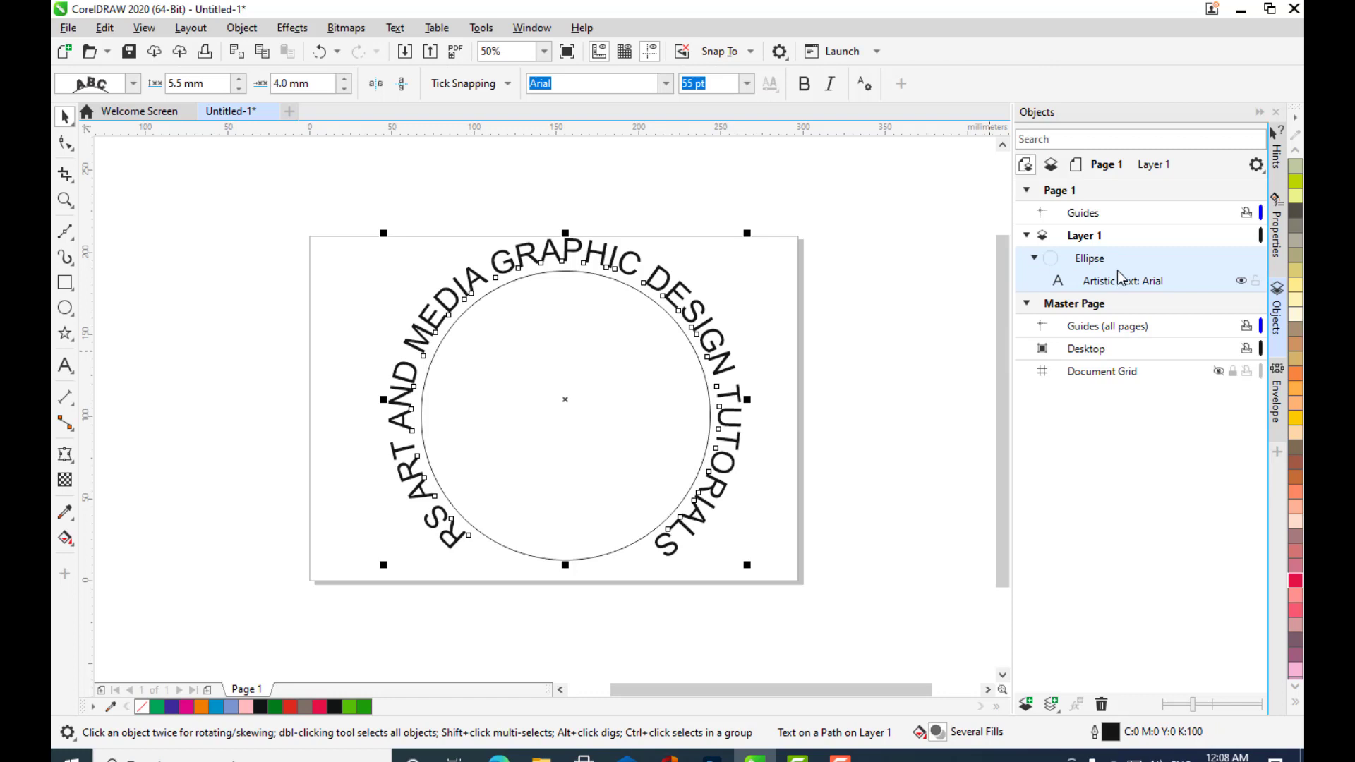
{"action": "right_click", "coordinate": [1122, 267]}
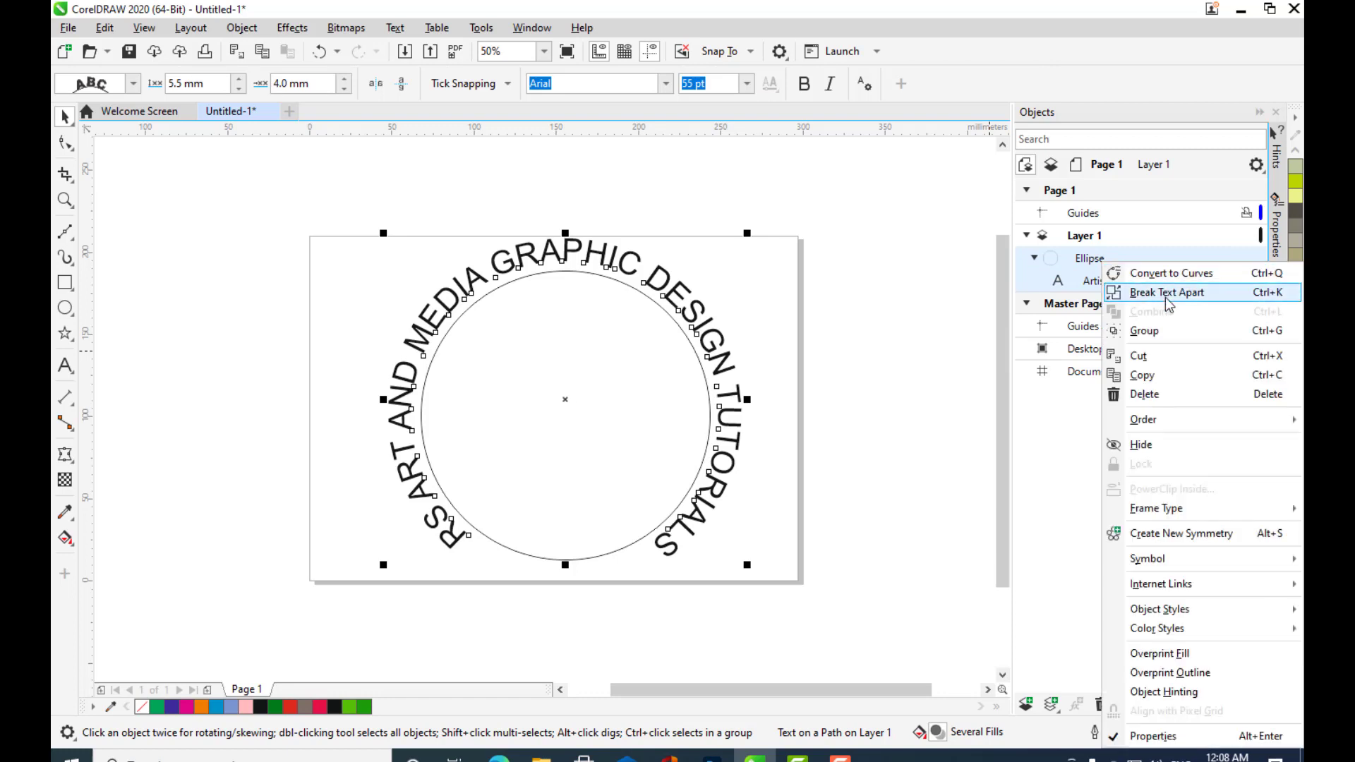
{"action": "left_click", "coordinate": [1169, 292]}
{"action": "left_click", "coordinate": [752, 308]}
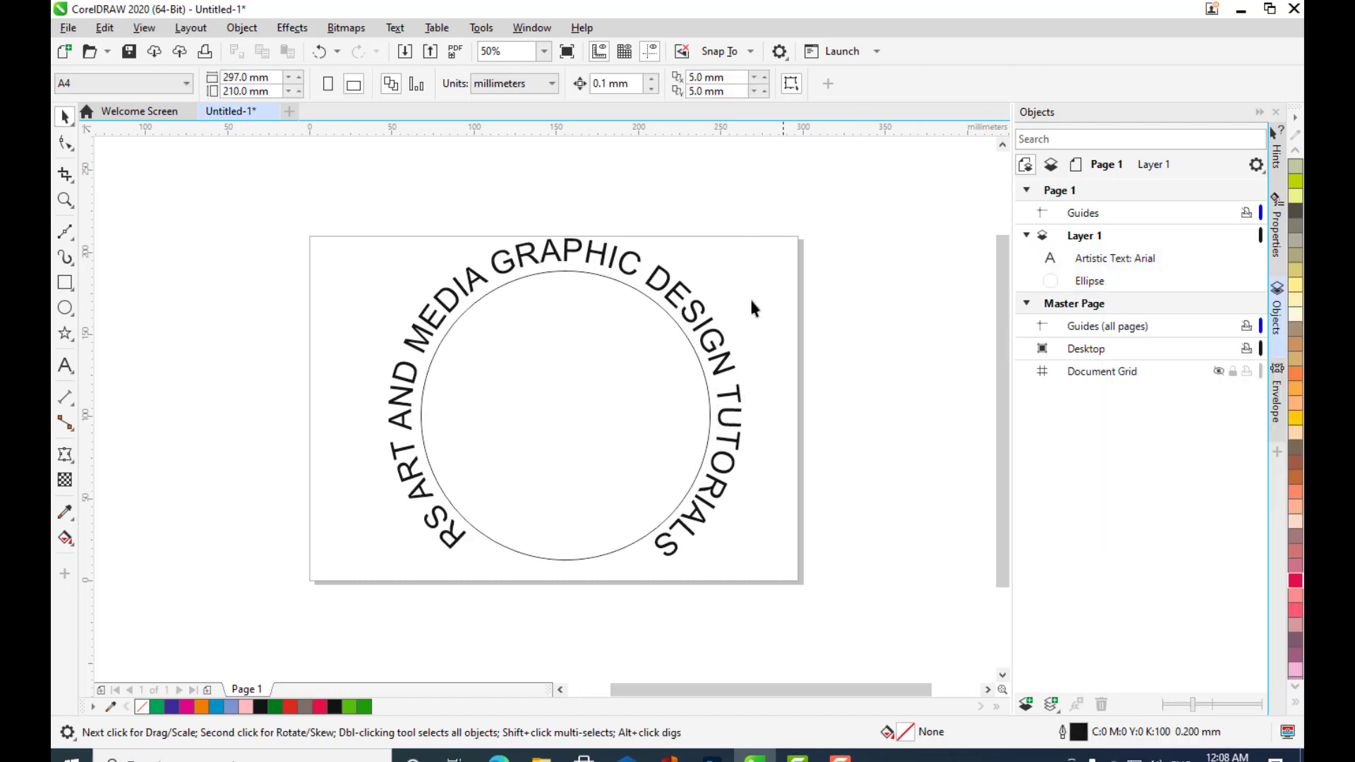
- Shrink the circle slightly about its centre so that it sits clear inside the ring of text, and deselect it
{"action": "left_click", "coordinate": [662, 313]}
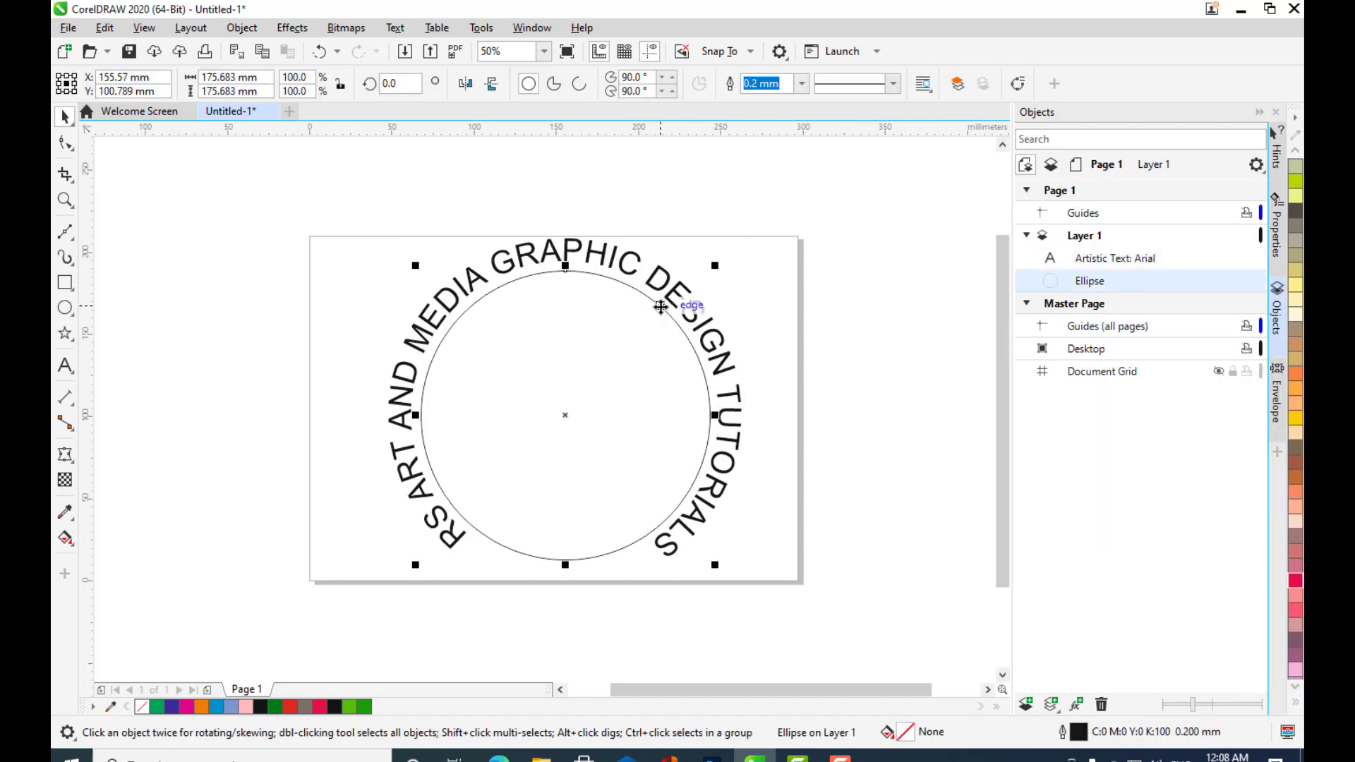
{"action": "left_click_drag", "start_coordinate": [713, 263], "coordinate": [697, 278]}
{"action": "left_click", "coordinate": [830, 315]}
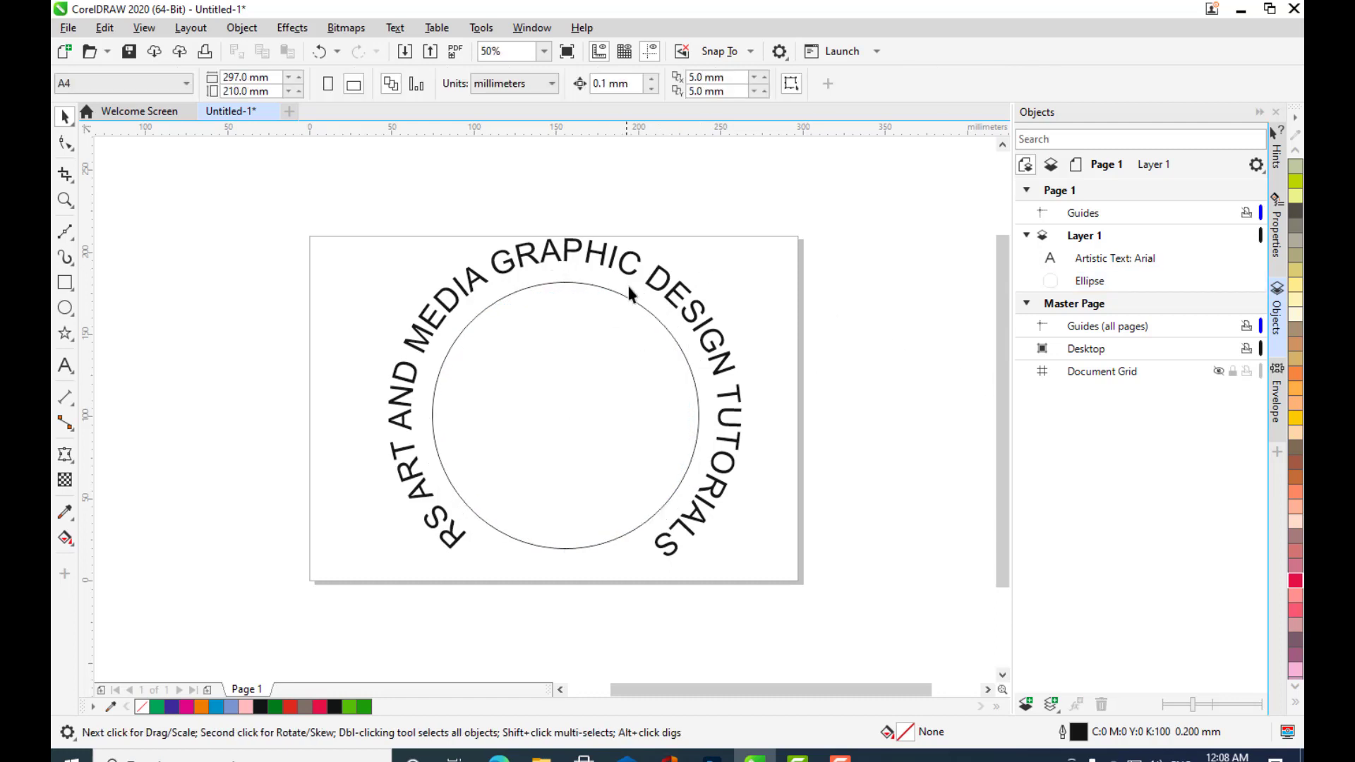
{"action": "left_click", "coordinate": [629, 296]}
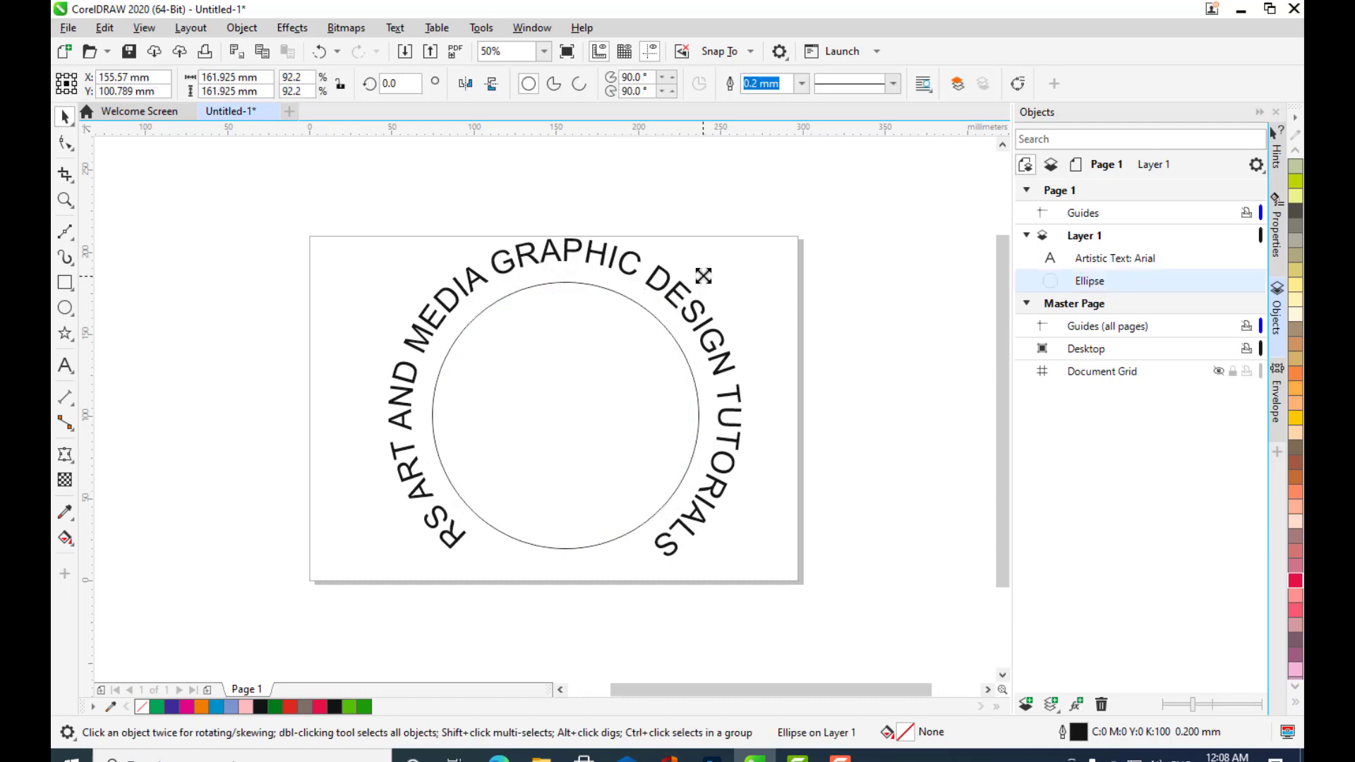
{"action": "left_click_drag", "start_coordinate": [703, 276], "coordinate": [708, 270]}
{"action": "left_click", "coordinate": [782, 290]}
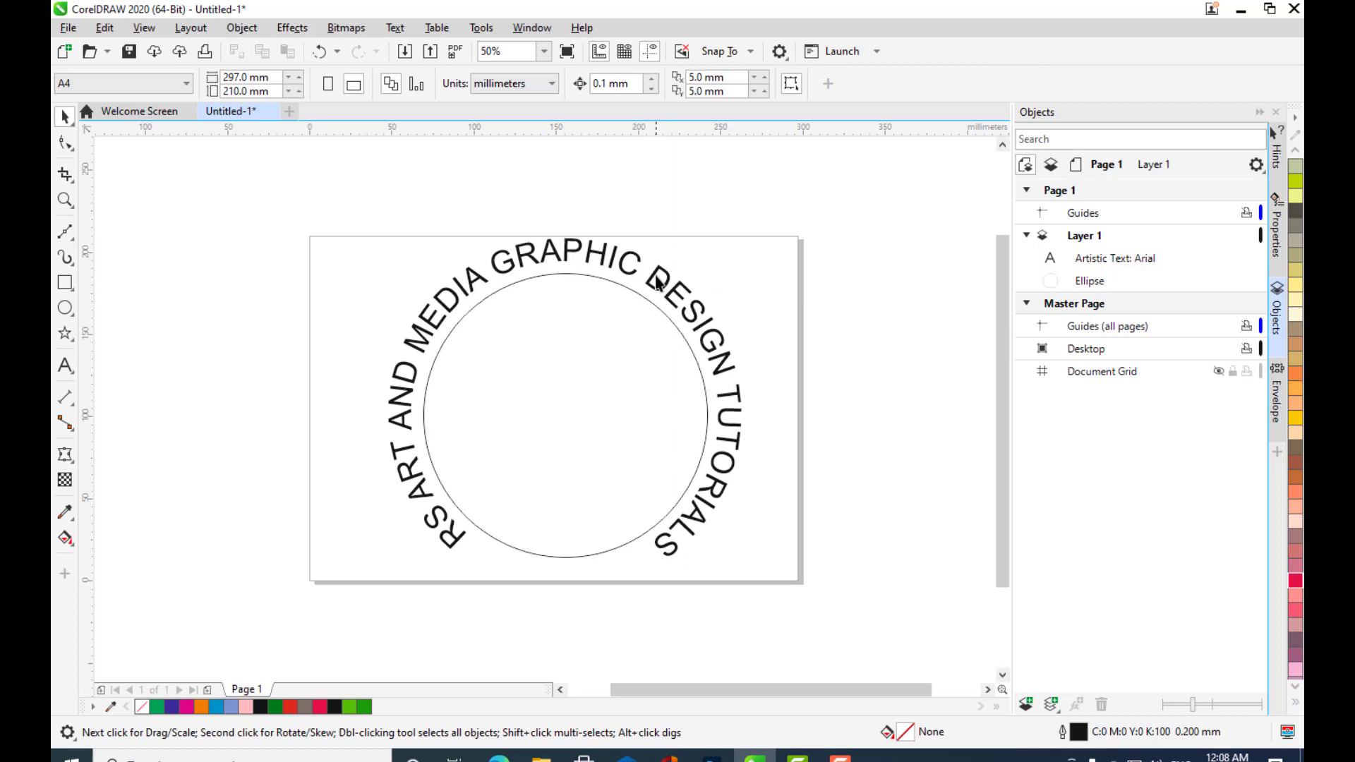
- Scale the text and the circle together about their centre to 86.5 % and deselect them
{"action": "left_click", "coordinate": [657, 280]}
{"action": "left_click", "coordinate": [705, 366], "text": "shift"}
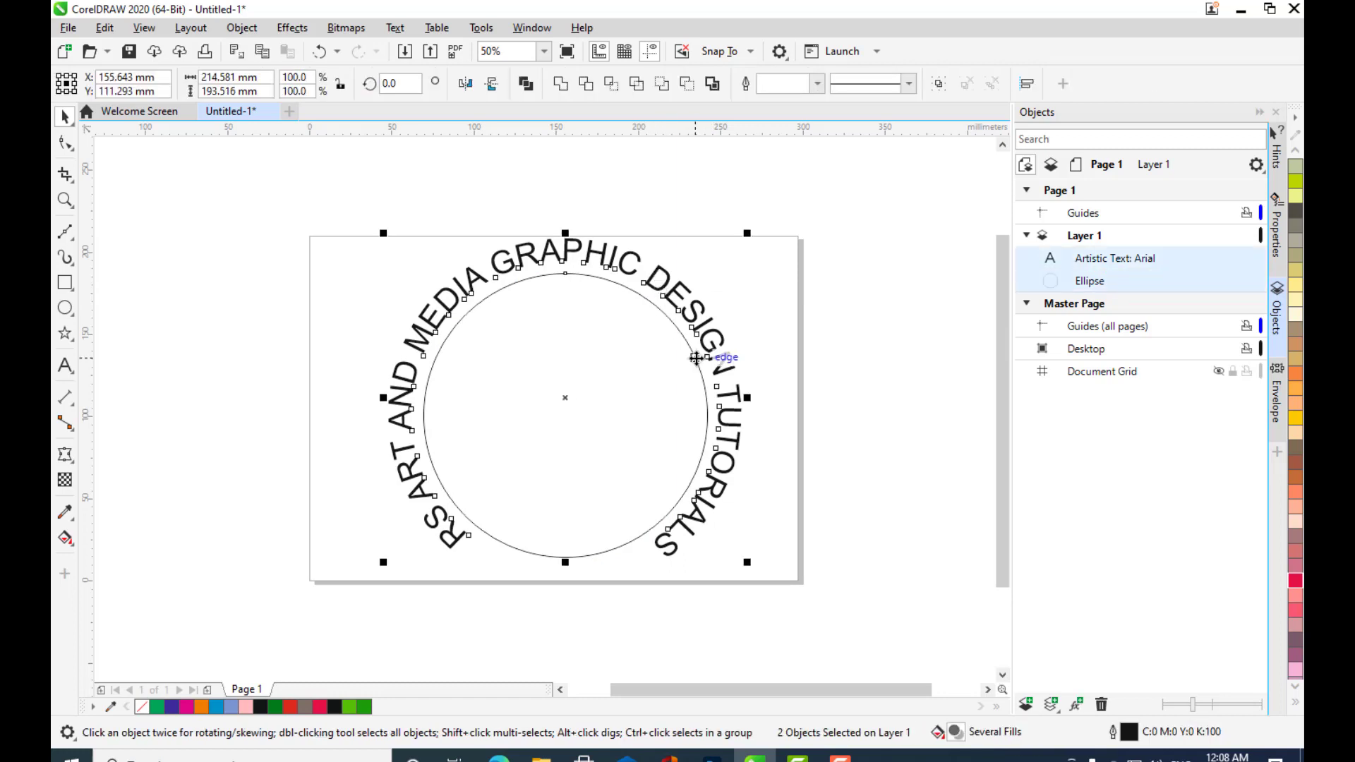
{"action": "left_click_drag", "start_coordinate": [748, 233], "coordinate": [734, 273]}
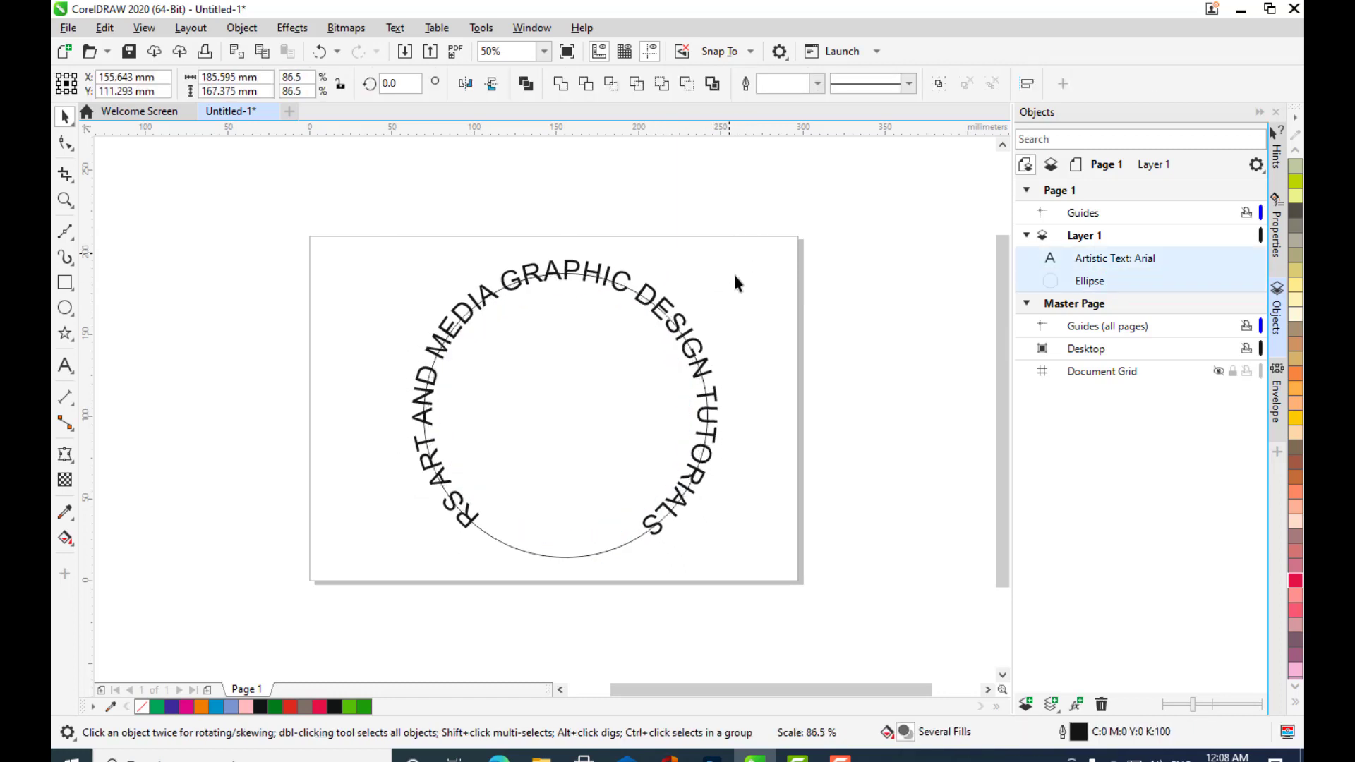
{"action": "left_click", "coordinate": [795, 333]}
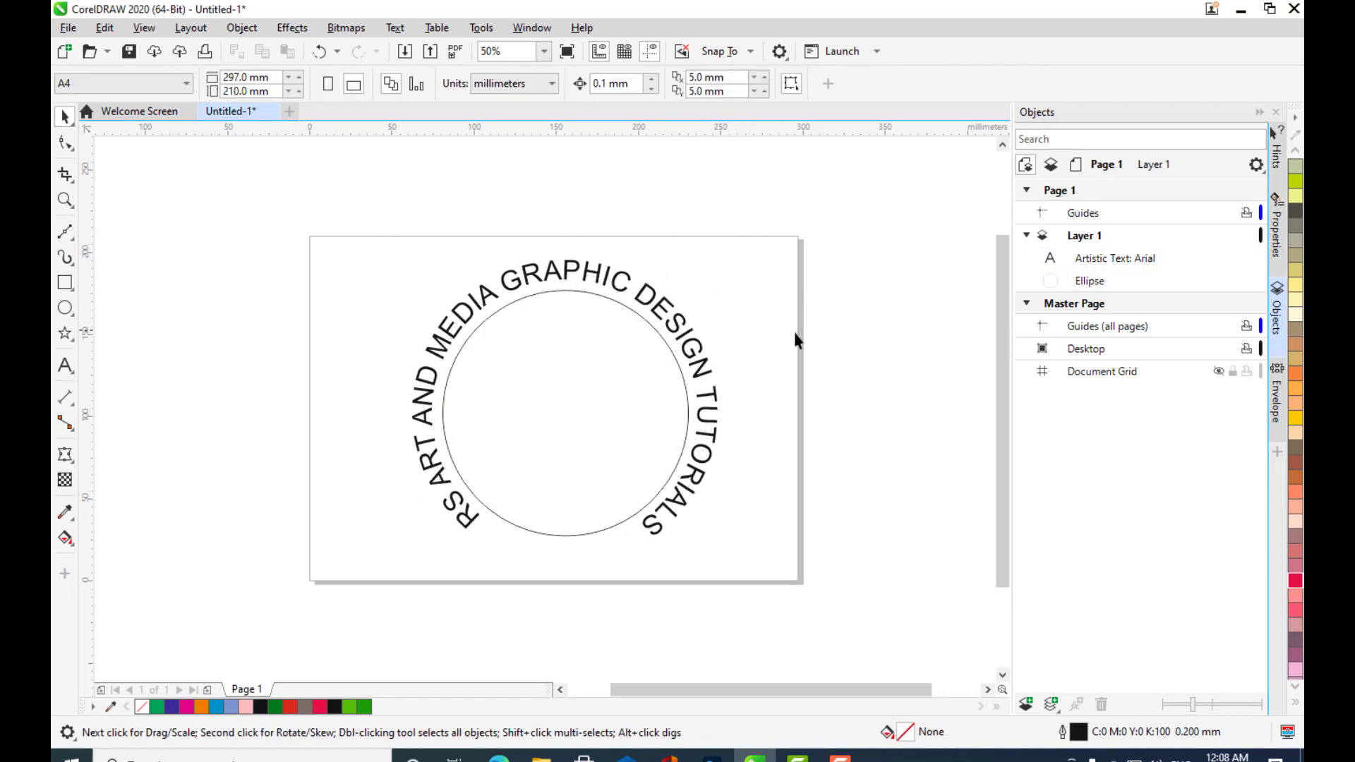
- Duplicate the circle in place and enlarge the copy about its centre to about 203 mm so it encloses the text
{"action": "left_click", "coordinate": [602, 531]}
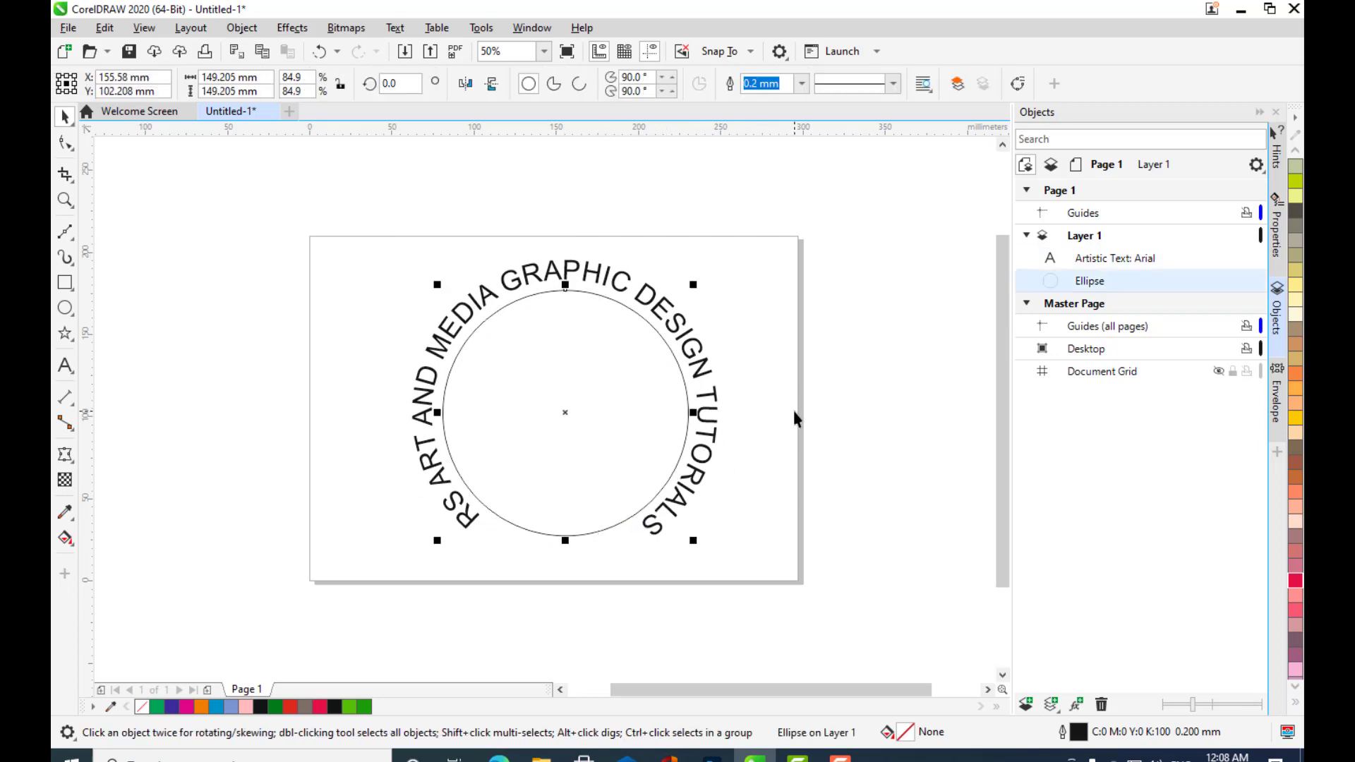
{"action": "key", "text": "ctrl+c"}
{"action": "key", "text": "ctrl+v"}
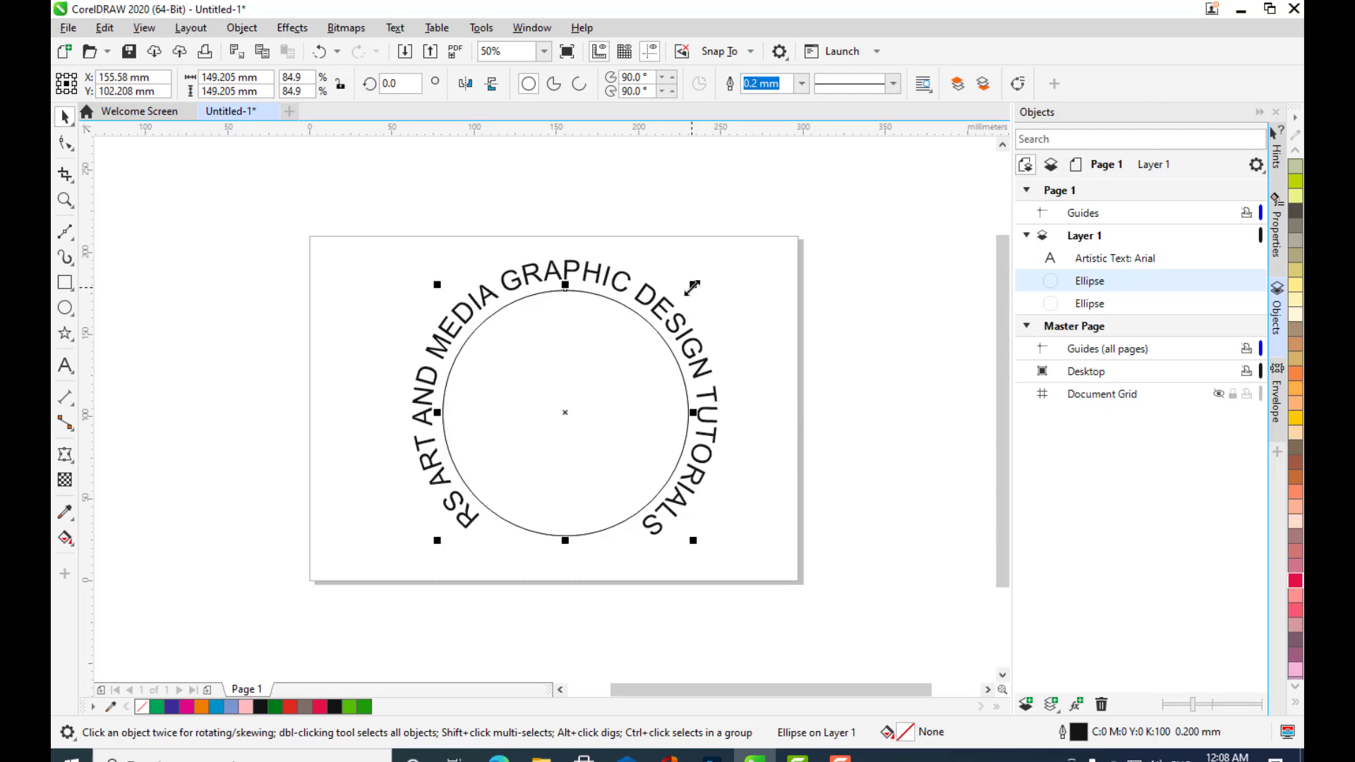
{"action": "left_click_drag", "start_coordinate": [692, 288], "coordinate": [736, 204]}
{"action": "left_click", "coordinate": [781, 286]}
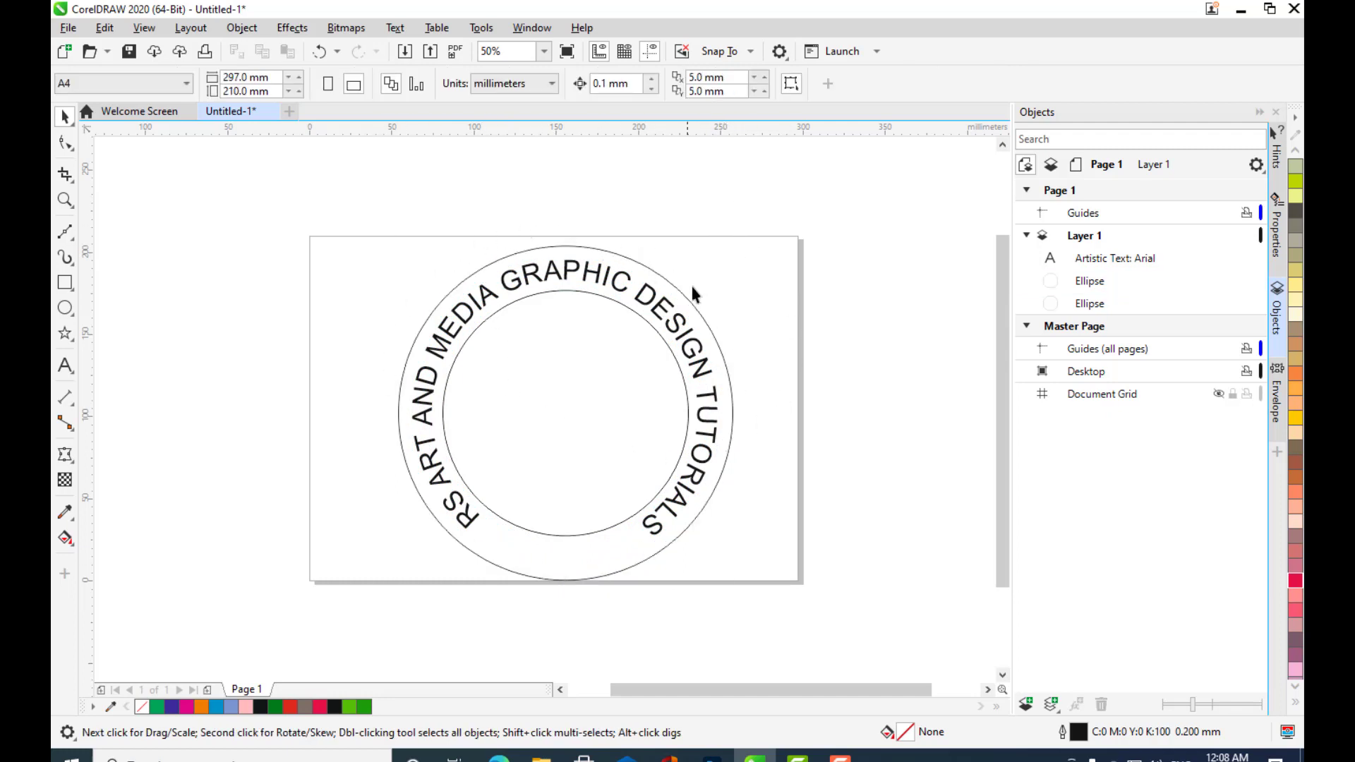
- Draw a heart common shape about 31 by 24 mm in the bottom gap between the two circles and fill it orange
{"action": "left_click_drag", "start_coordinate": [765, 348], "coordinate": [795, 324]}
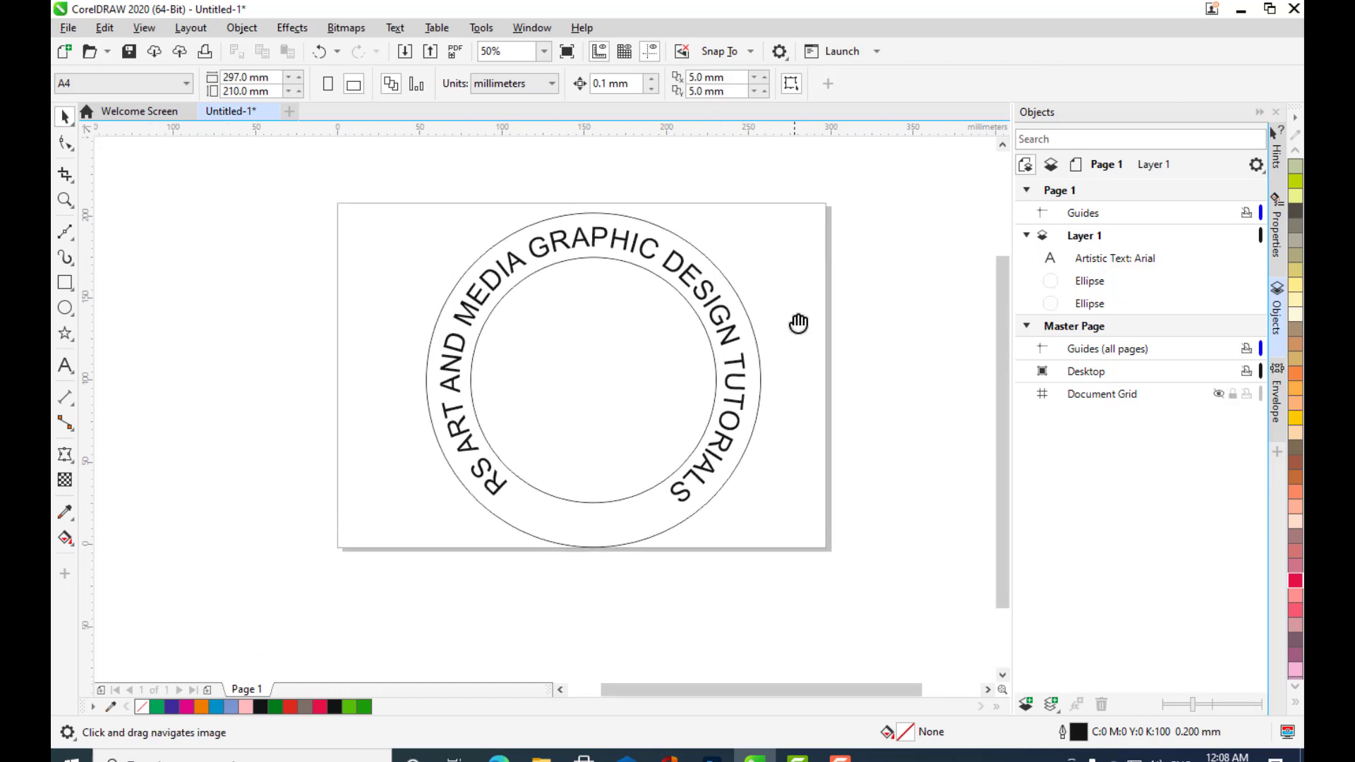
{"action": "scroll", "coordinate": [736, 377], "scroll_direction": "up", "scroll_amount": 1}
{"action": "scroll", "coordinate": [754, 278], "scroll_direction": "down", "scroll_amount": 1}
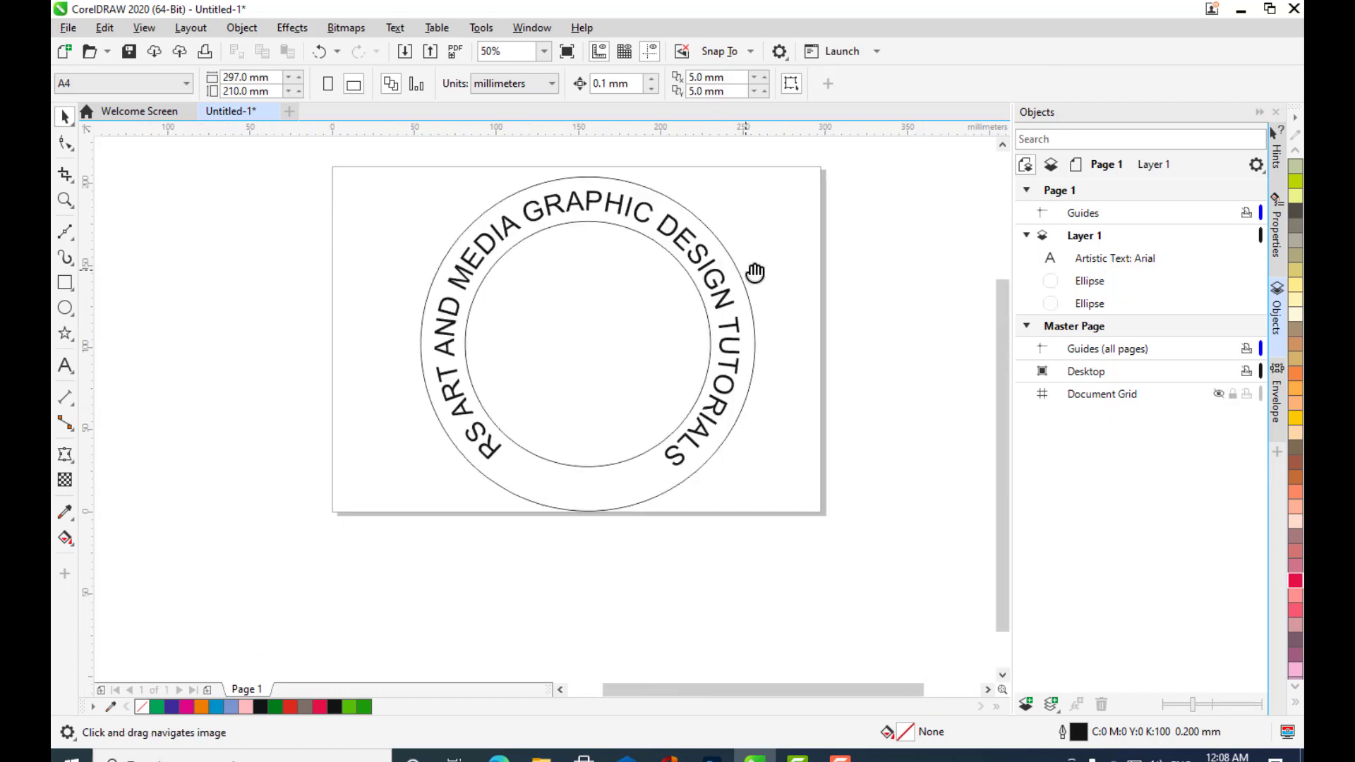
{"action": "left_click", "coordinate": [65, 333]}
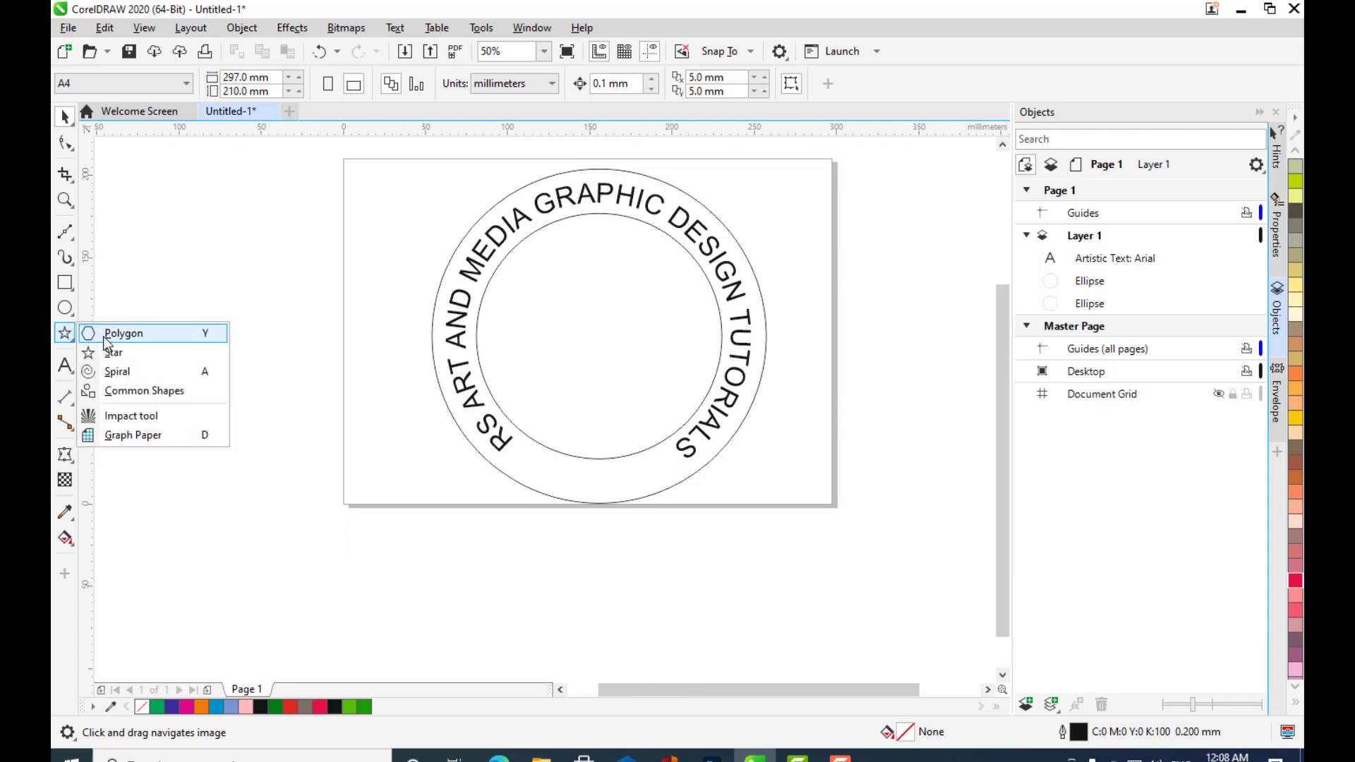
{"action": "left_click", "coordinate": [132, 393]}
{"action": "left_click", "coordinate": [526, 83]}
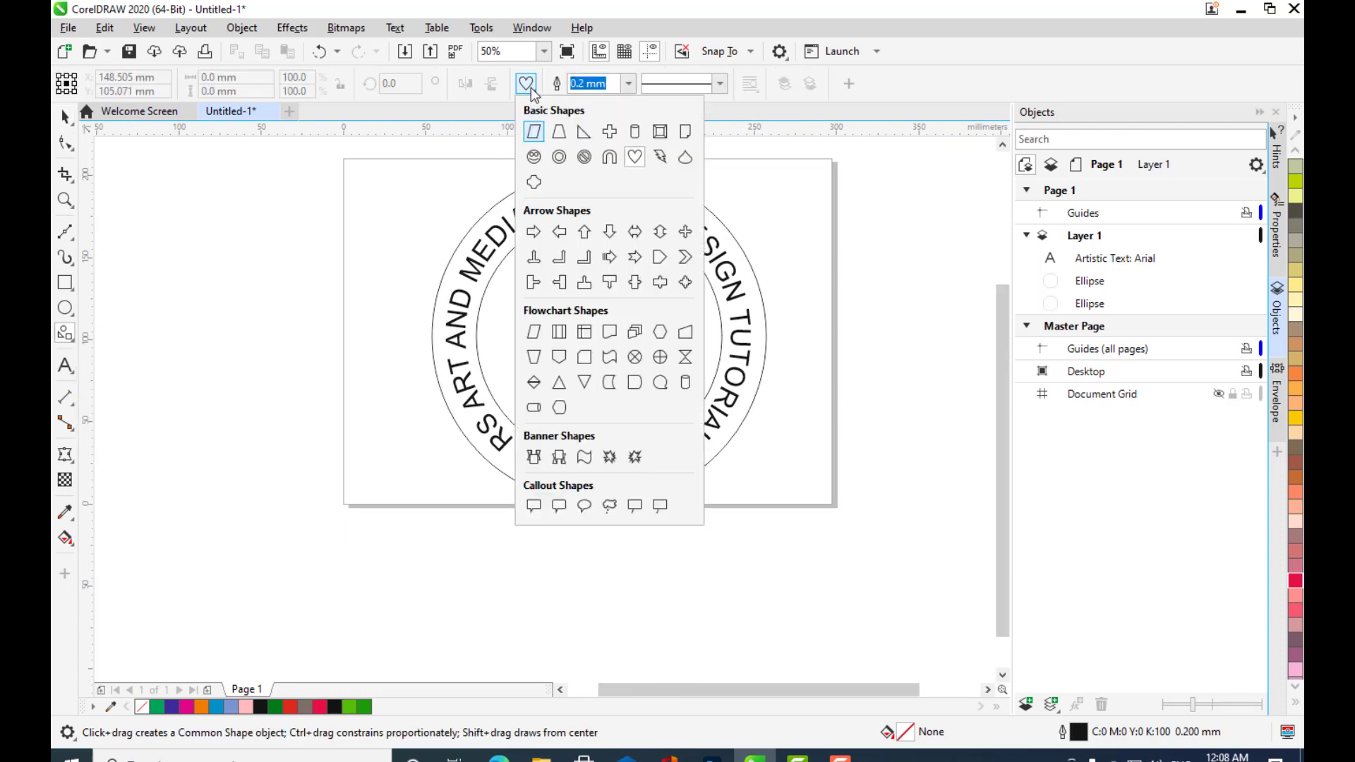
{"action": "left_click", "coordinate": [635, 158]}
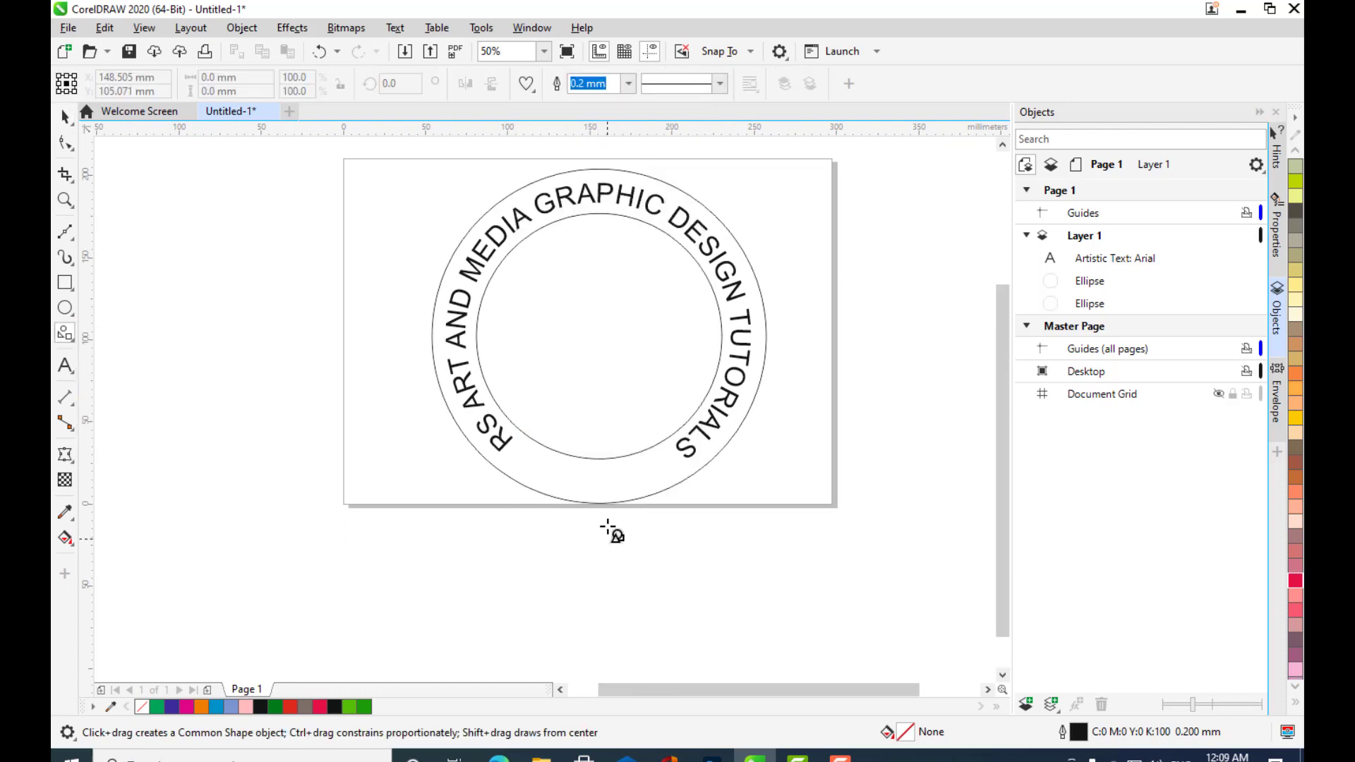
{"action": "scroll", "coordinate": [621, 402], "scroll_direction": "up", "scroll_amount": 1}
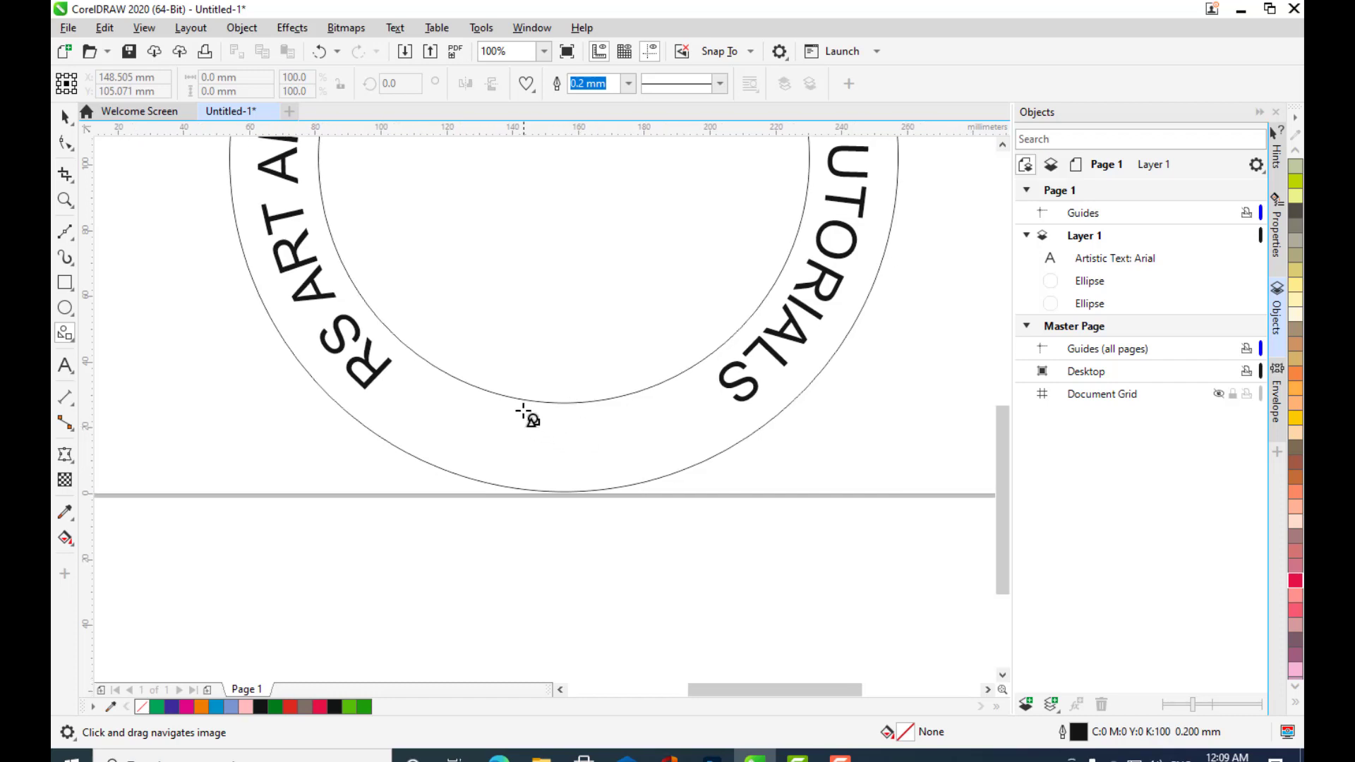
{"action": "left_click_drag", "start_coordinate": [516, 406], "coordinate": [622, 492]}
{"action": "left_click", "coordinate": [1297, 374]}
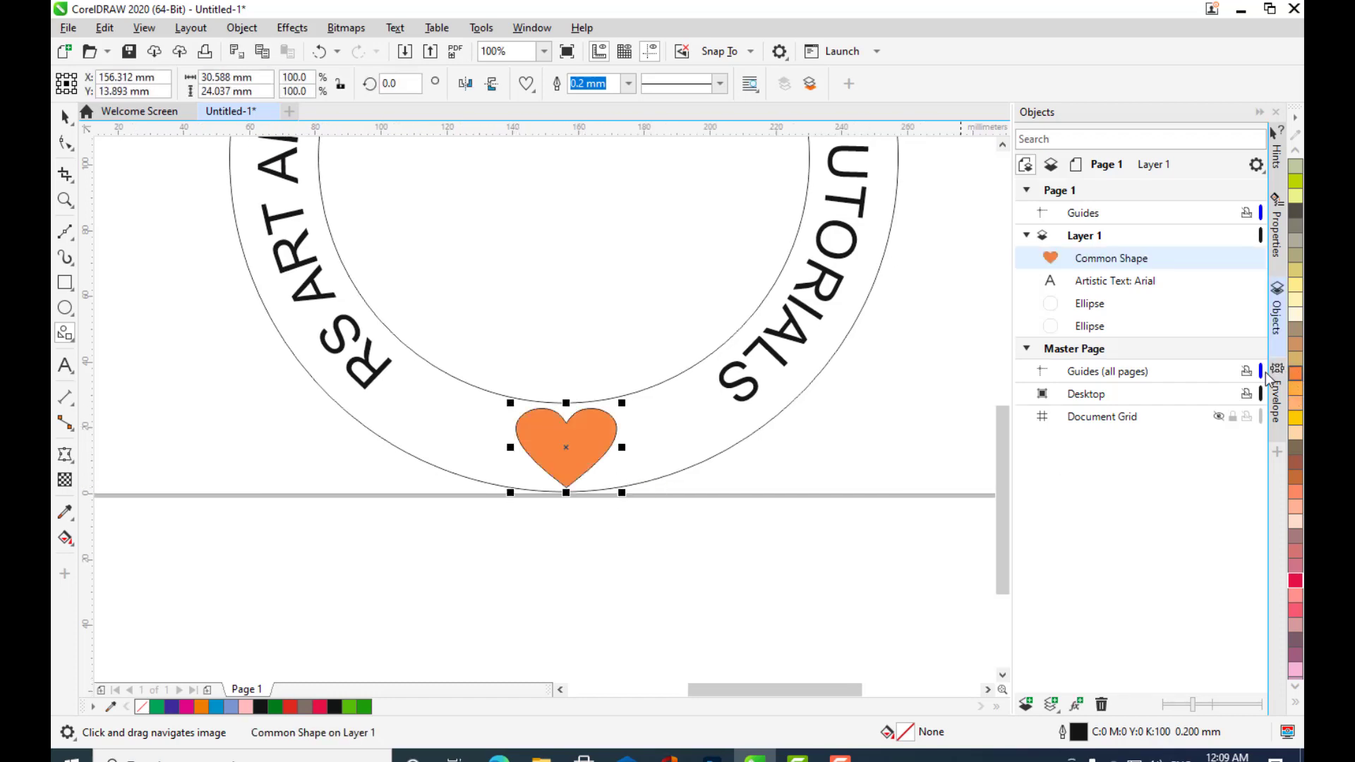
- Draw two five-pointed stars between the circles, about 19 by 15 mm left of the heart and about 15 by 13 mm right of it
{"action": "scroll", "coordinate": [678, 484], "scroll_direction": "up", "scroll_amount": 3}
{"action": "scroll", "coordinate": [675, 394], "scroll_direction": "down", "scroll_amount": 2}
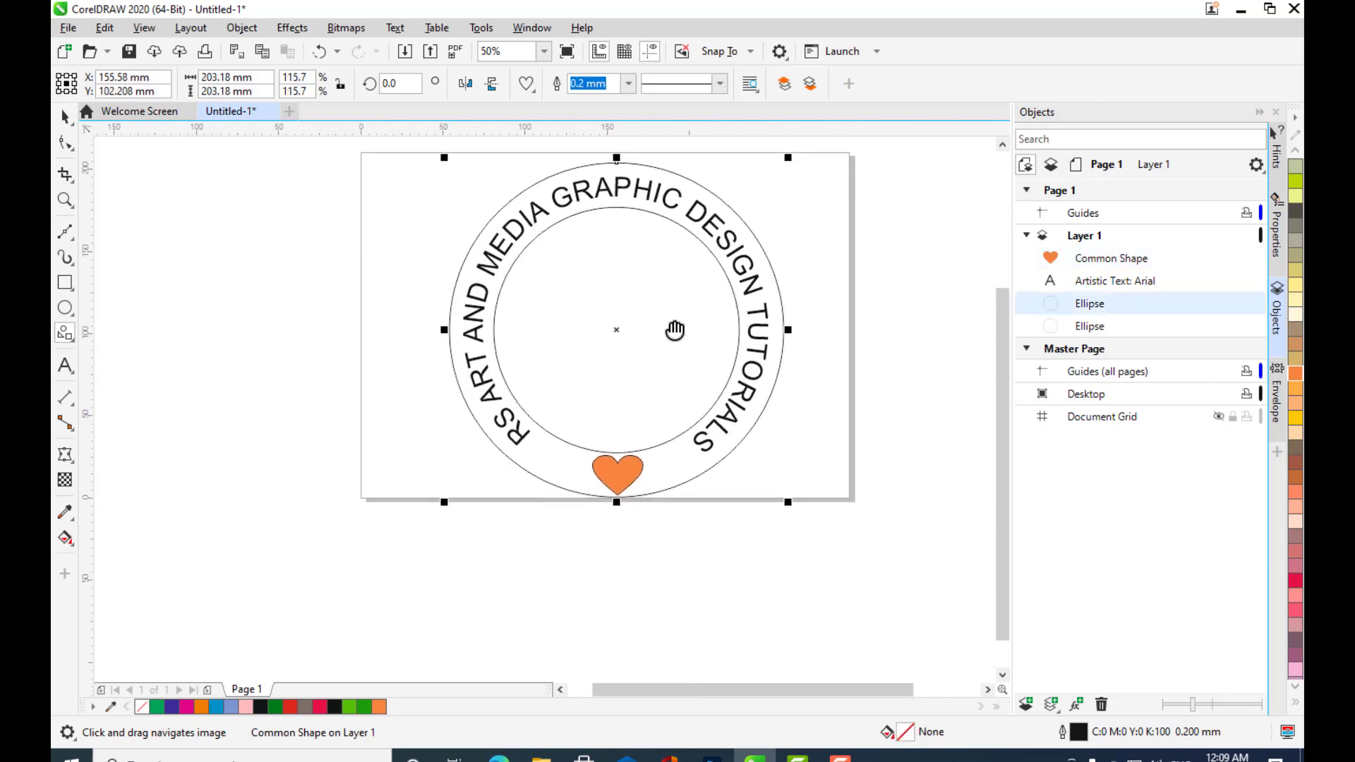
{"action": "left_click", "coordinate": [68, 313]}
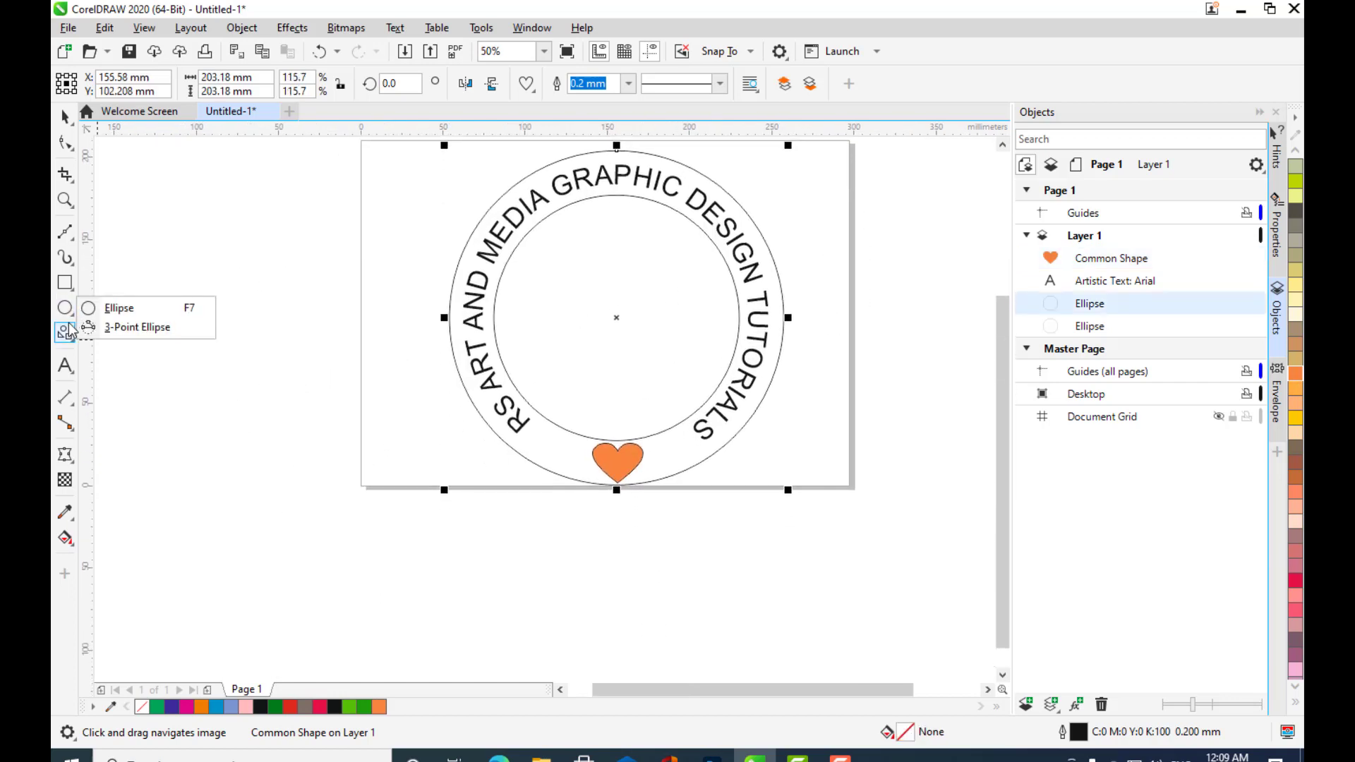
{"action": "left_click", "coordinate": [65, 333]}
{"action": "left_click", "coordinate": [99, 352]}
{"action": "scroll", "coordinate": [562, 446], "scroll_direction": "up", "scroll_amount": 2}
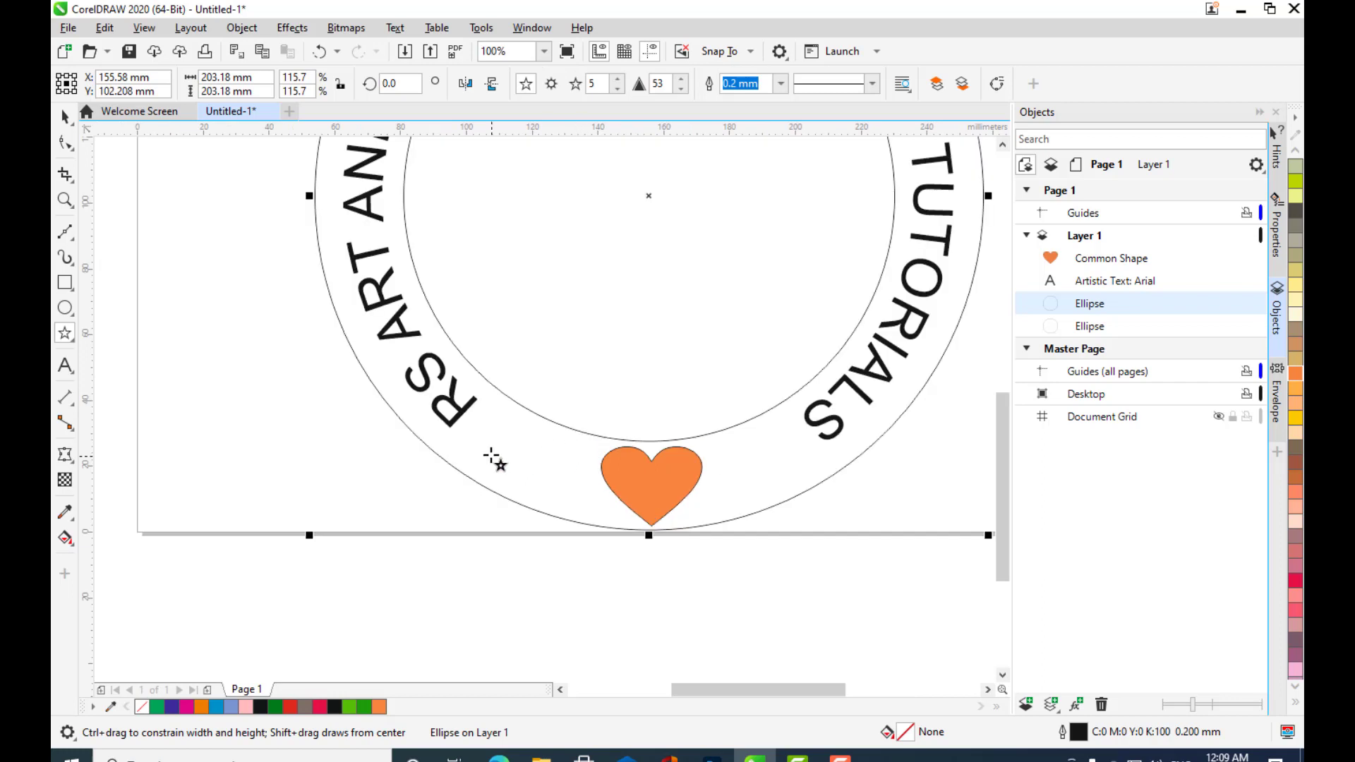
{"action": "left_click_drag", "start_coordinate": [497, 430], "coordinate": [559, 484]}
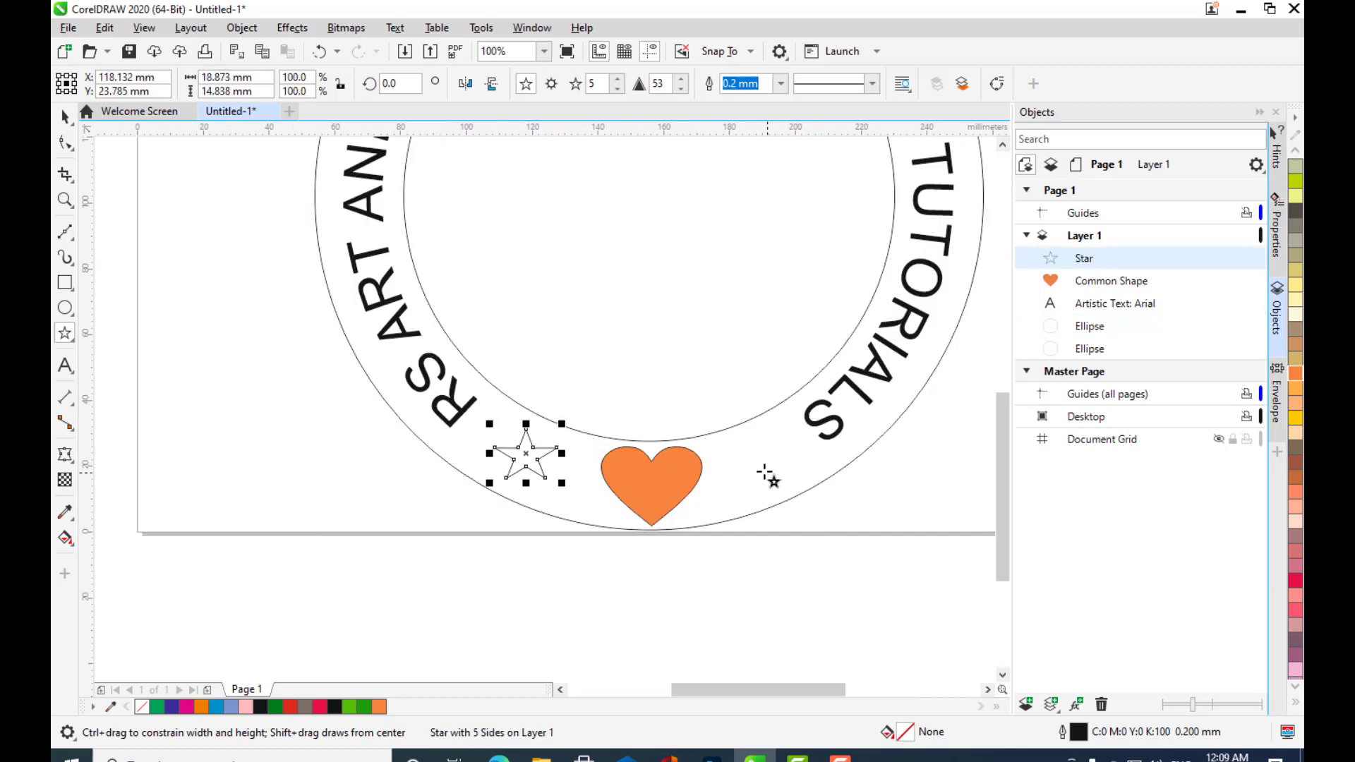
{"action": "left_click_drag", "start_coordinate": [725, 444], "coordinate": [780, 491]}
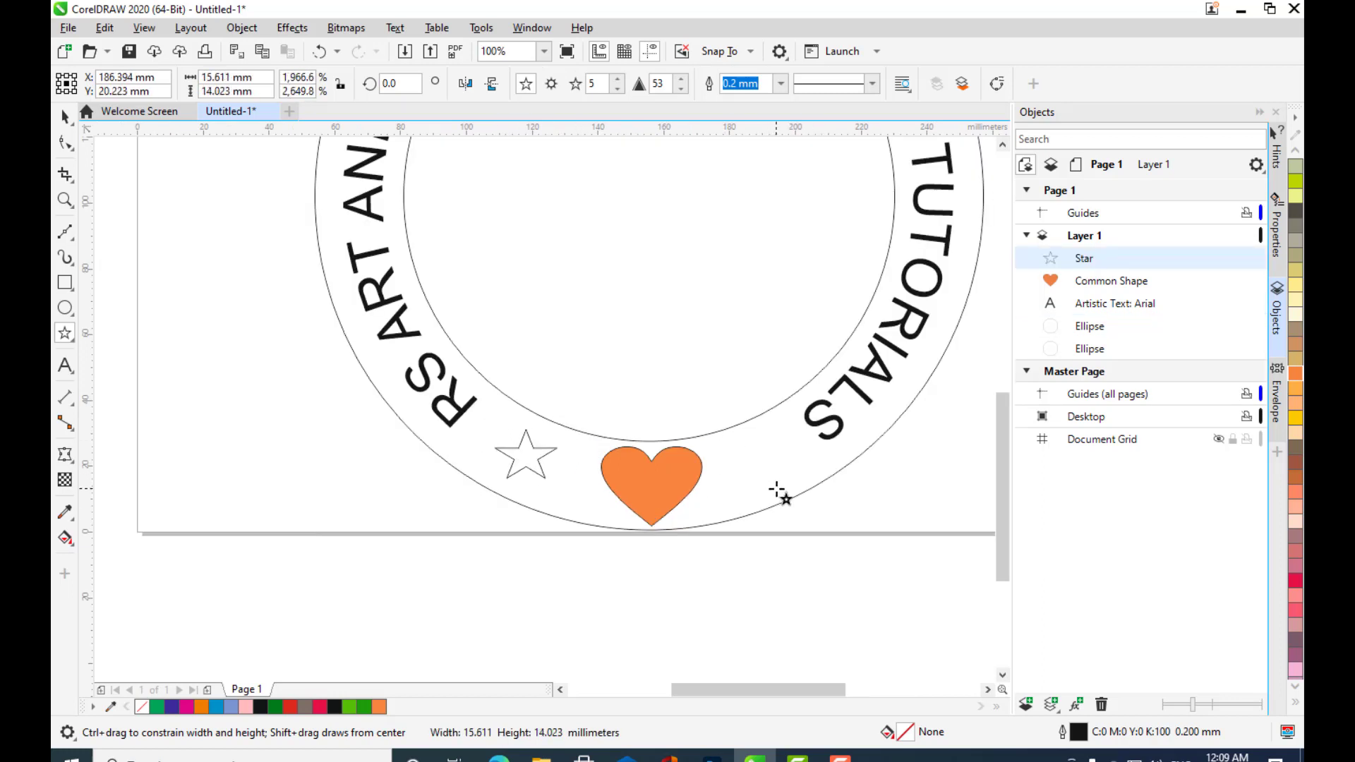
{"action": "key", "text": "space"}
{"action": "left_click", "coordinate": [150, 315]}
- Fill both stars beside the heart with crimson red and deselect them
{"action": "left_click", "coordinate": [540, 456]}
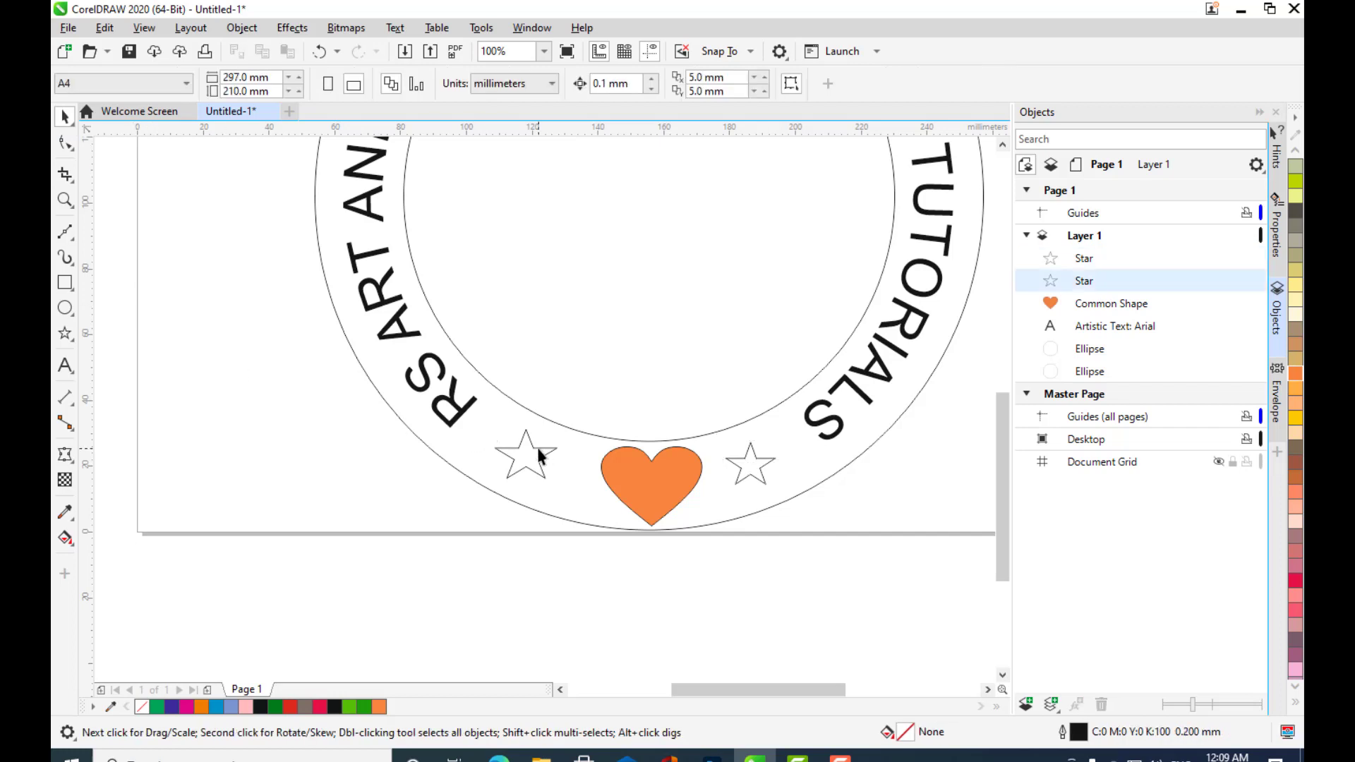
{"action": "left_click", "coordinate": [1299, 582]}
{"action": "left_click", "coordinate": [766, 475]}
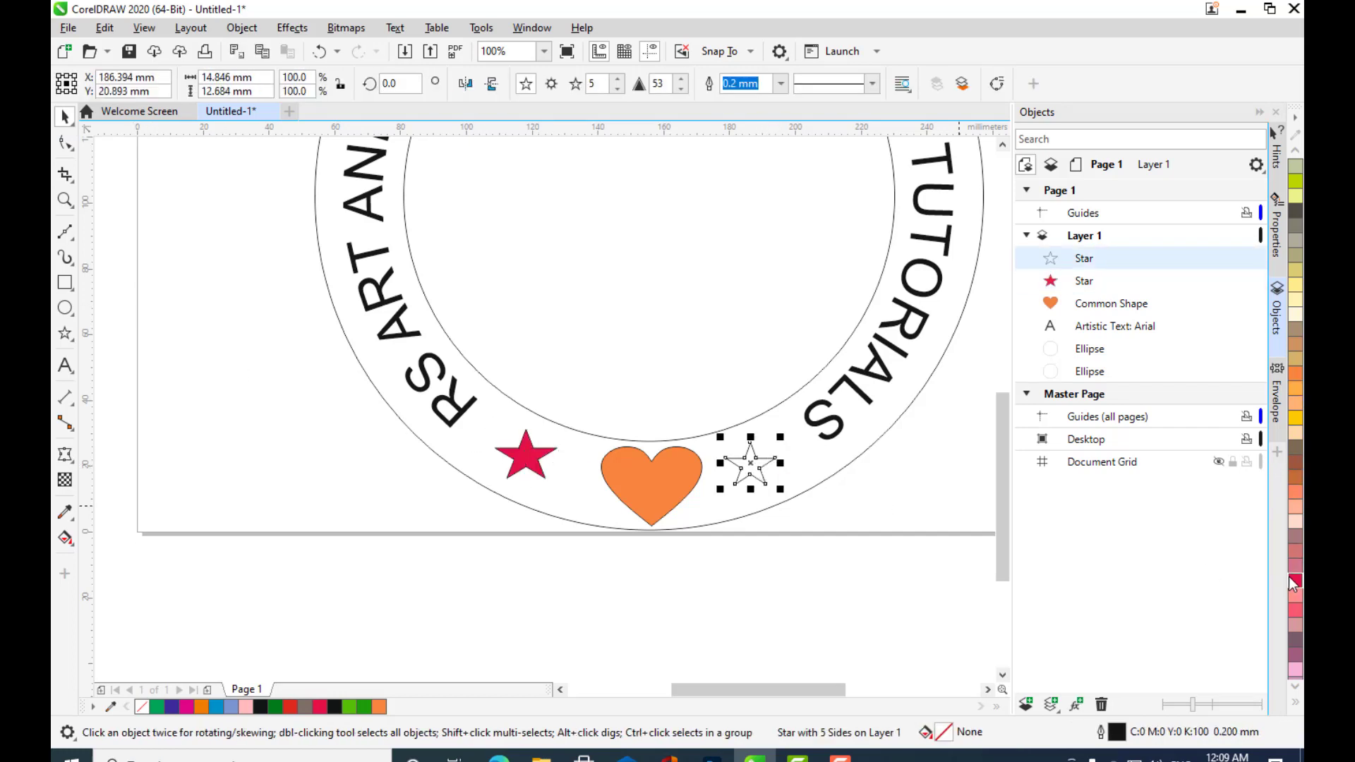
{"action": "left_click", "coordinate": [1294, 582]}
{"action": "left_click", "coordinate": [922, 448]}
{"action": "scroll", "coordinate": [921, 448], "scroll_direction": "down", "scroll_amount": 5}
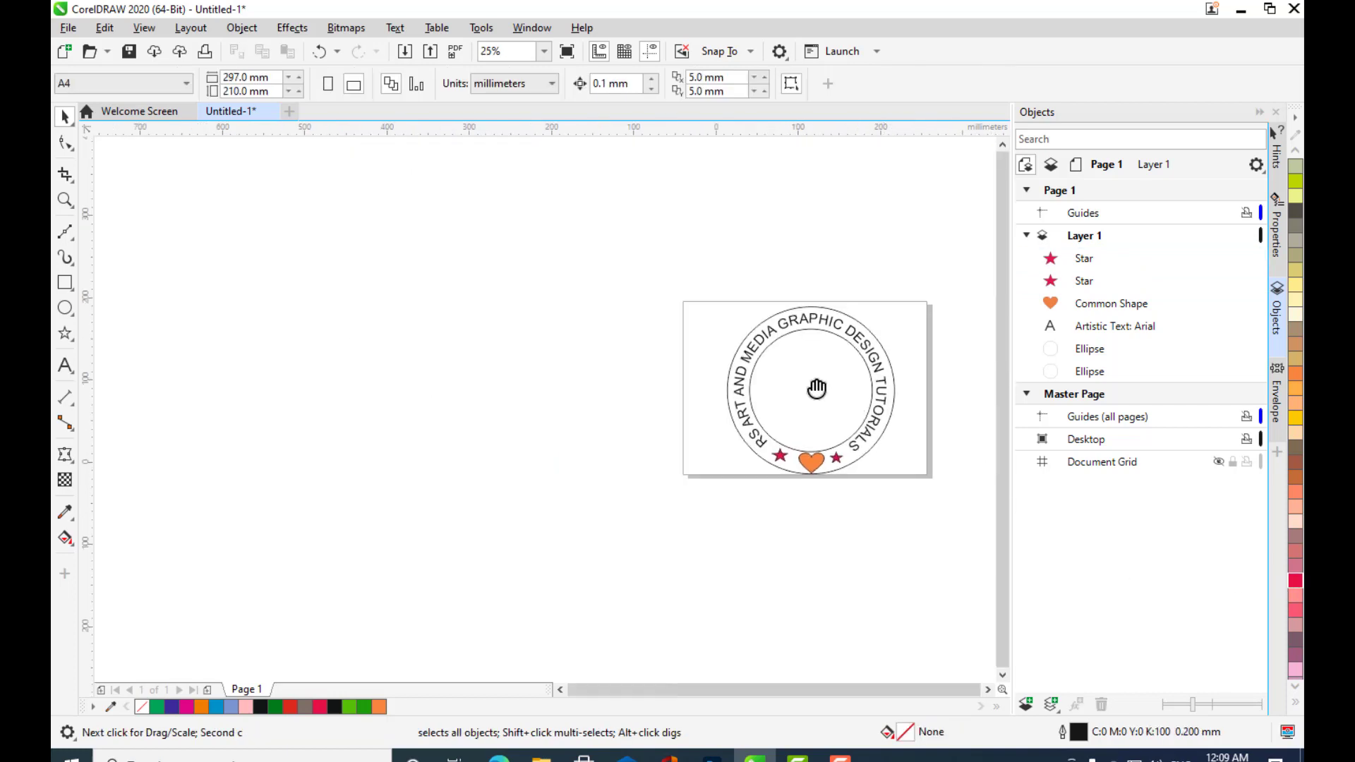
{"action": "scroll", "coordinate": [641, 392], "scroll_direction": "up", "scroll_amount": 4}
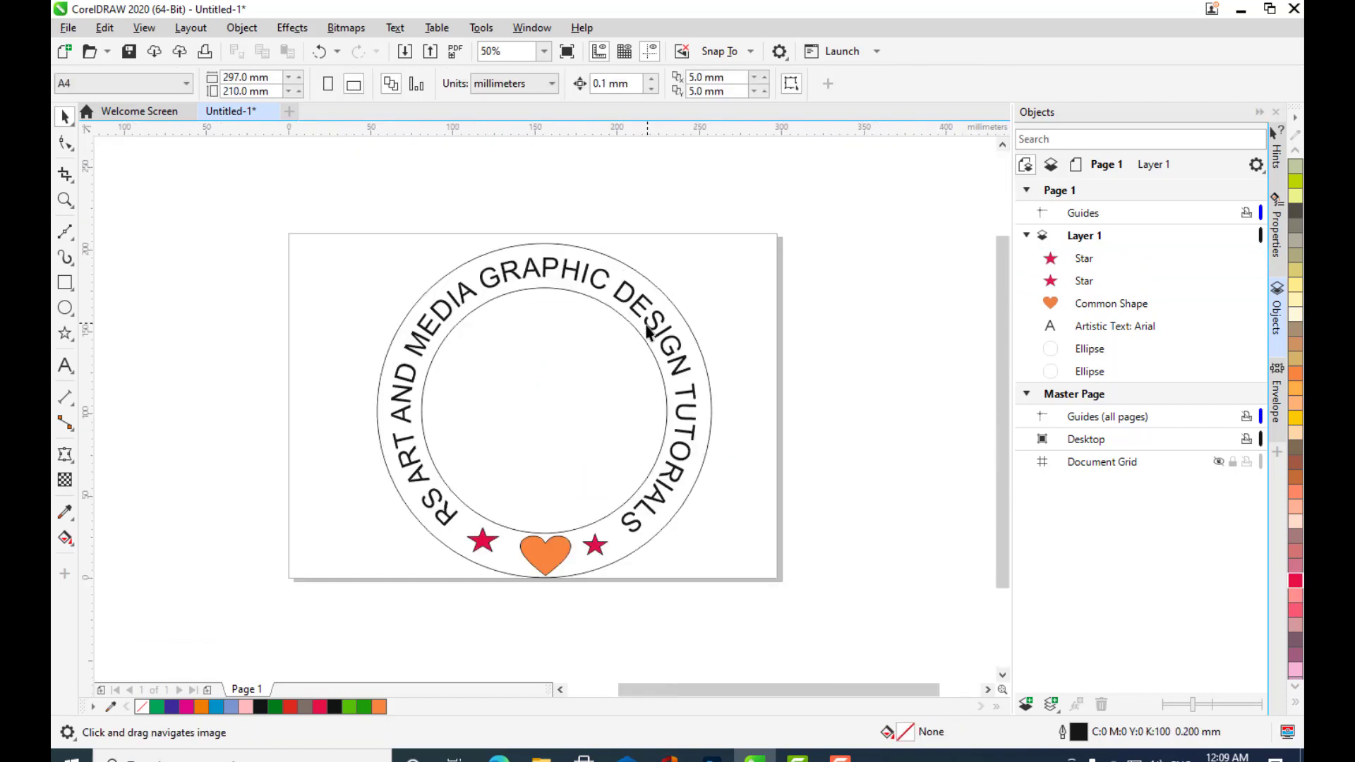
- Draw an ellipse about 98 by 64 mm inside the inner circle and move it slightly to centre it at about X 157.7, Y 100.5 mm
{"action": "mouse_move", "coordinate": [708, 332]}
{"action": "left_mouse_down"}
{"action": "mouse_move", "coordinate": [841, 315]}
{"action": "mouse_move", "coordinate": [784, 309]}
{"action": "mouse_move", "coordinate": [734, 326]}
{"action": "left_mouse_up"}
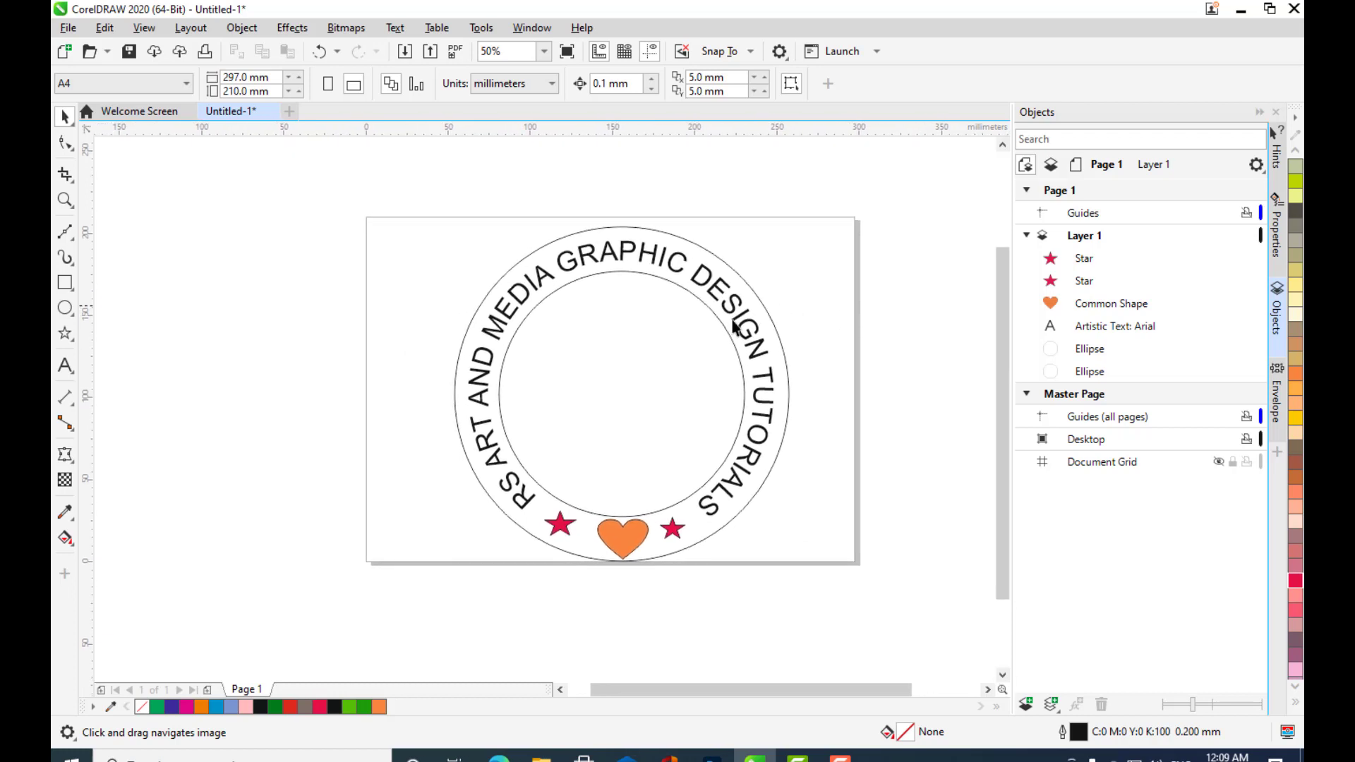
{"action": "left_click", "coordinate": [70, 313]}
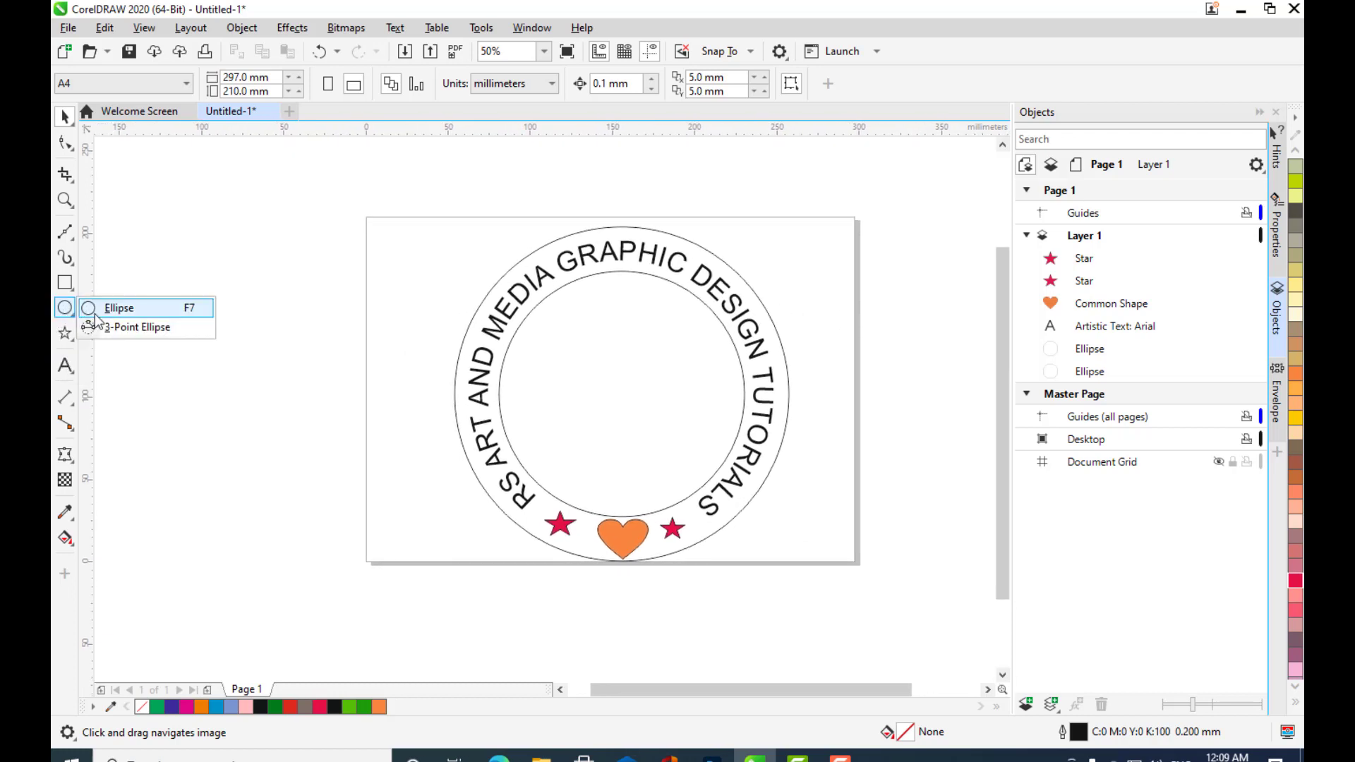
{"action": "left_click", "coordinate": [96, 314]}
{"action": "left_click_drag", "start_coordinate": [544, 353], "coordinate": [708, 461]}
{"action": "key", "text": "space"}
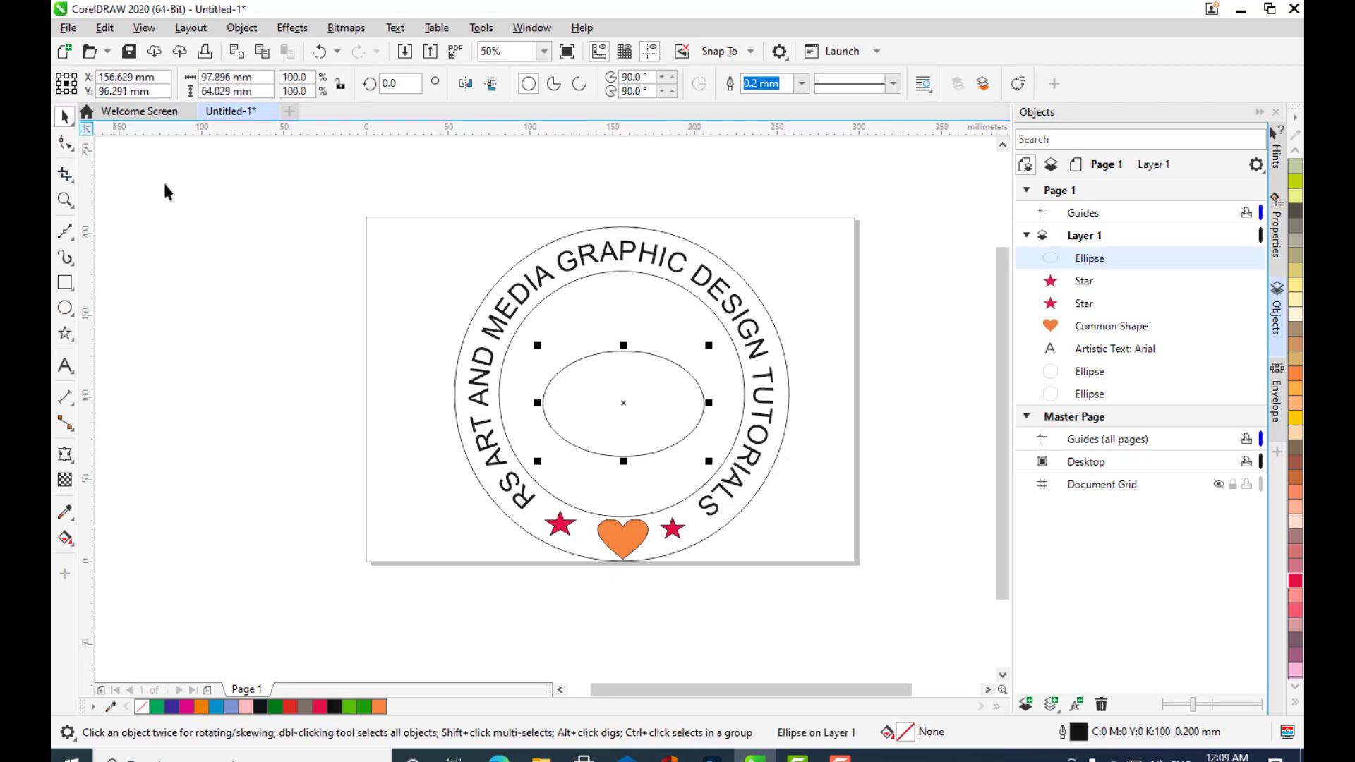
{"action": "mouse_move", "coordinate": [627, 384]}
{"action": "left_mouse_down"}
{"action": "mouse_move", "coordinate": [625, 370]}
{"action": "mouse_move", "coordinate": [637, 376]}
{"action": "left_mouse_up"}
{"action": "left_click", "coordinate": [874, 384]}
{"action": "left_click", "coordinate": [614, 387]}
{"action": "key", "text": "h"}
{"action": "left_click_drag", "start_coordinate": [829, 383], "coordinate": [822, 392]}
- Add the artistic text "RS ART AND MEDIA" along the outside of the small ellipse's upper edge
{"action": "left_click", "coordinate": [65, 365]}
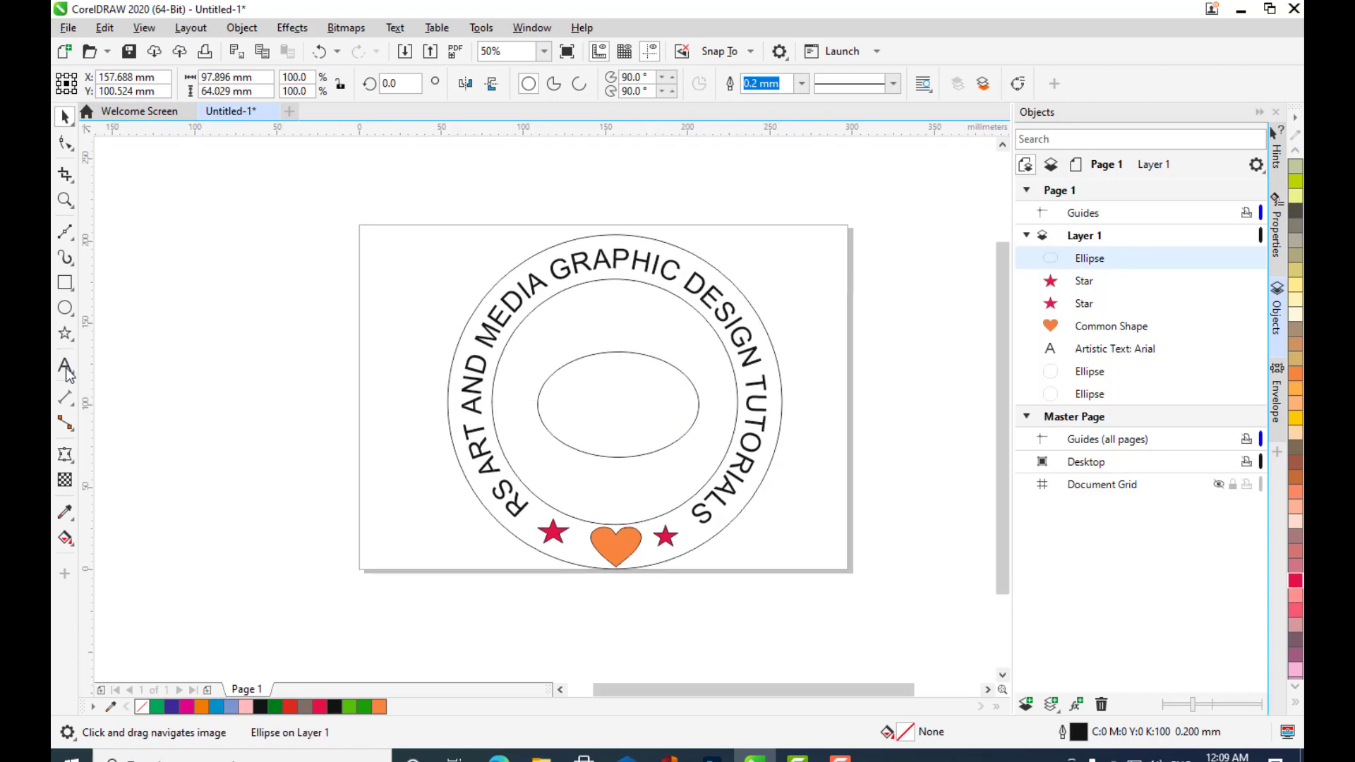
{"action": "scroll", "coordinate": [567, 351], "scroll_direction": "up", "scroll_amount": 2}
{"action": "scroll", "coordinate": [557, 349], "scroll_direction": "up", "scroll_amount": 2}
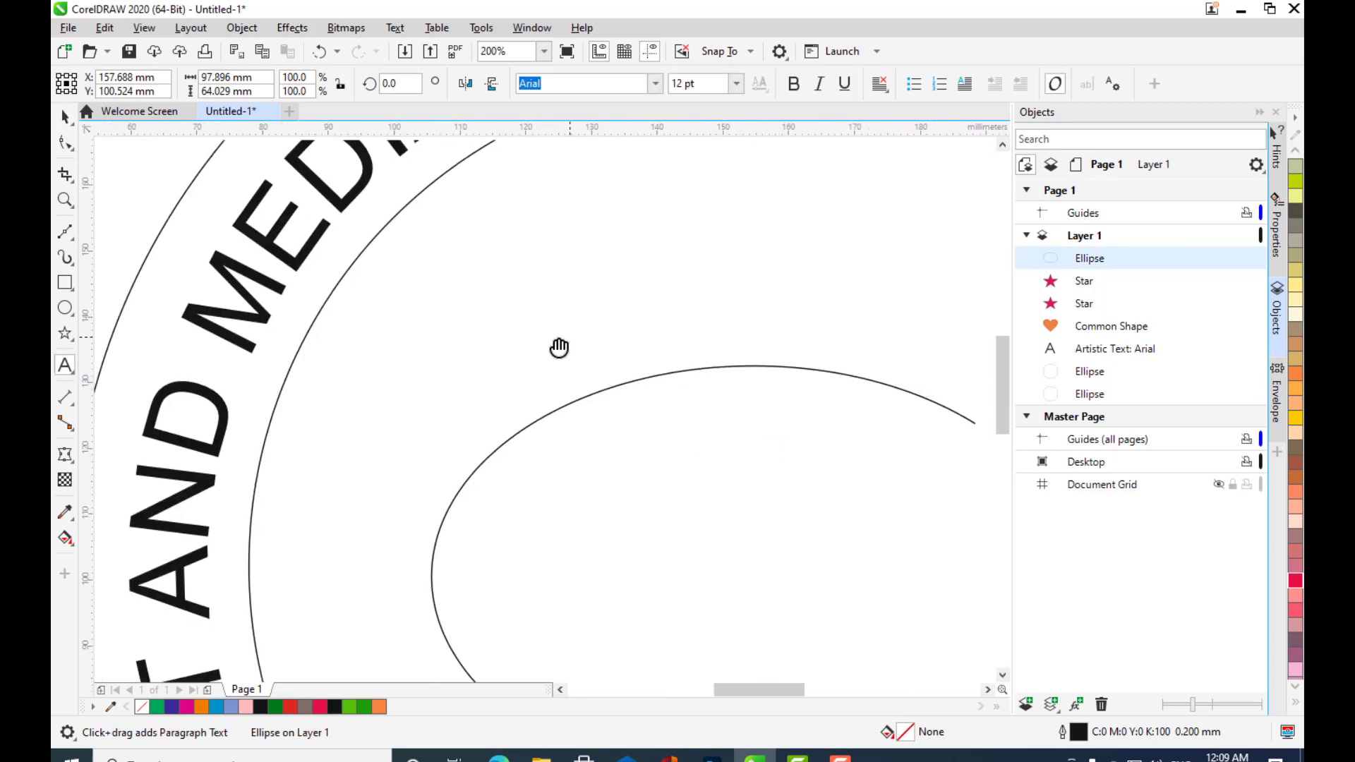
{"action": "scroll", "coordinate": [505, 364], "scroll_direction": "down", "scroll_amount": 2}
{"action": "left_click_drag", "start_coordinate": [510, 358], "coordinate": [508, 328]}
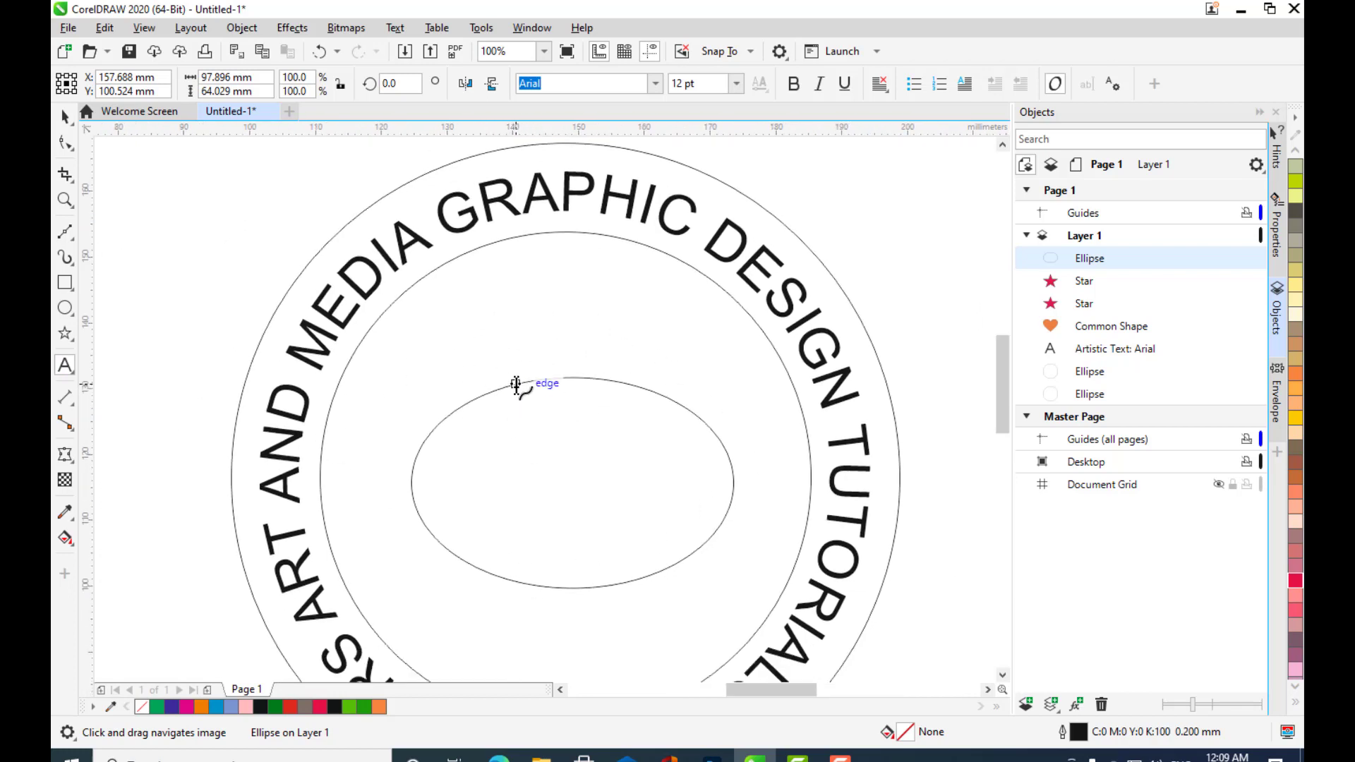
{"action": "scroll", "coordinate": [519, 463], "scroll_direction": "up", "scroll_amount": 1}
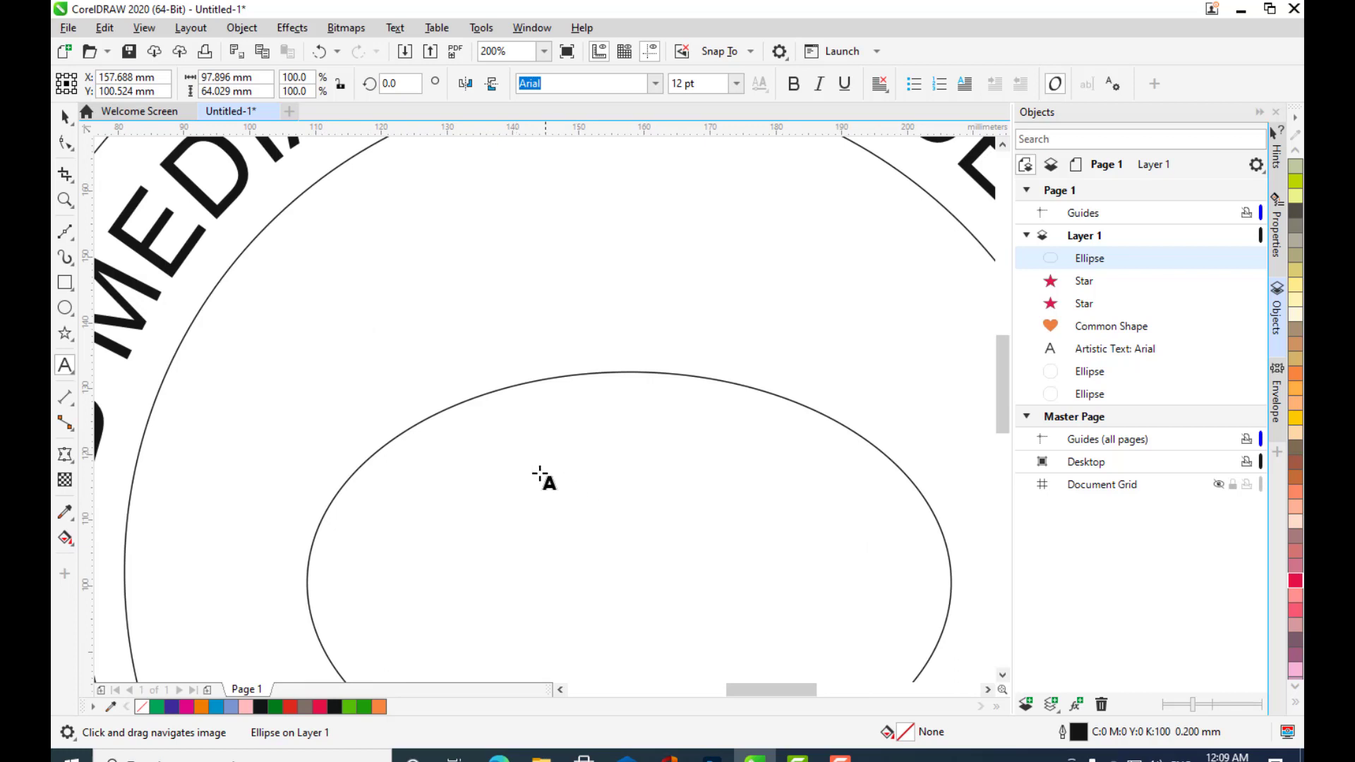
{"action": "left_click", "coordinate": [502, 388]}
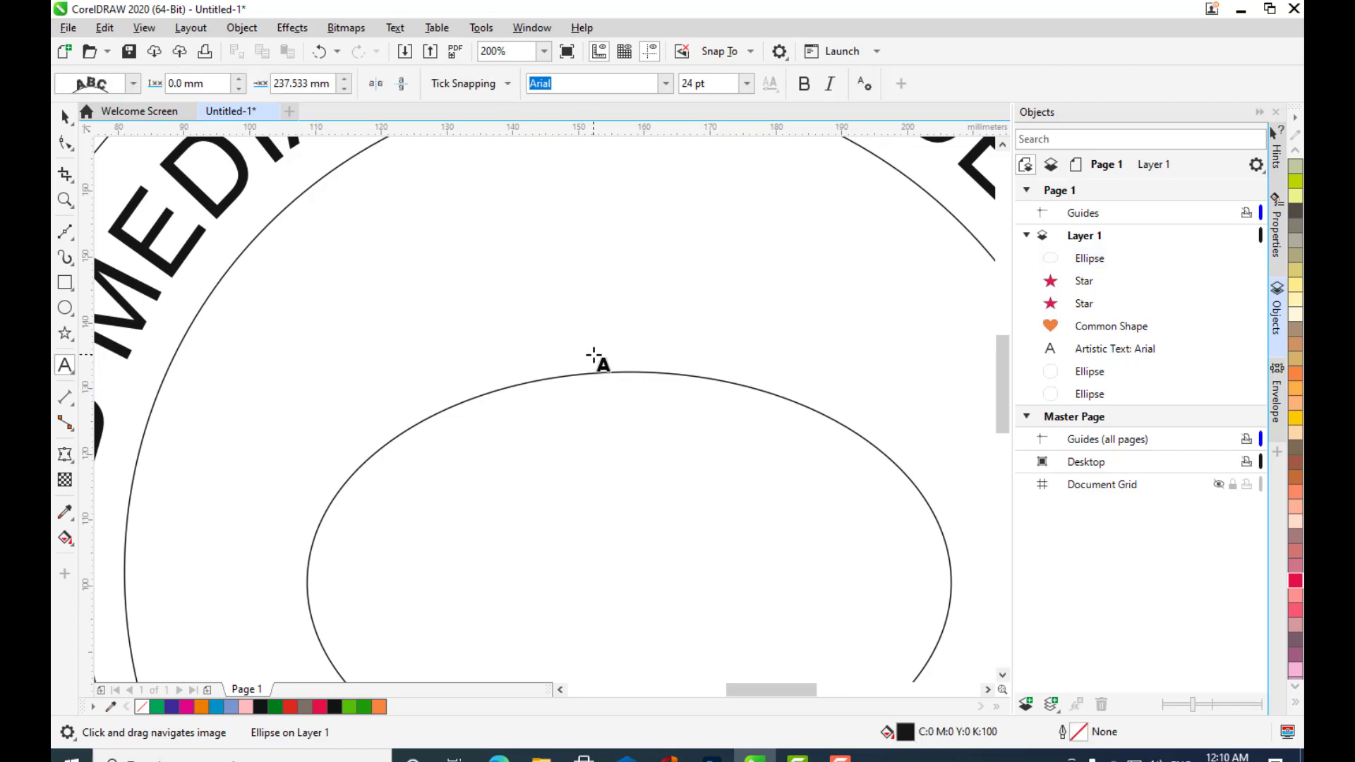
{"action": "type", "text": "R"}
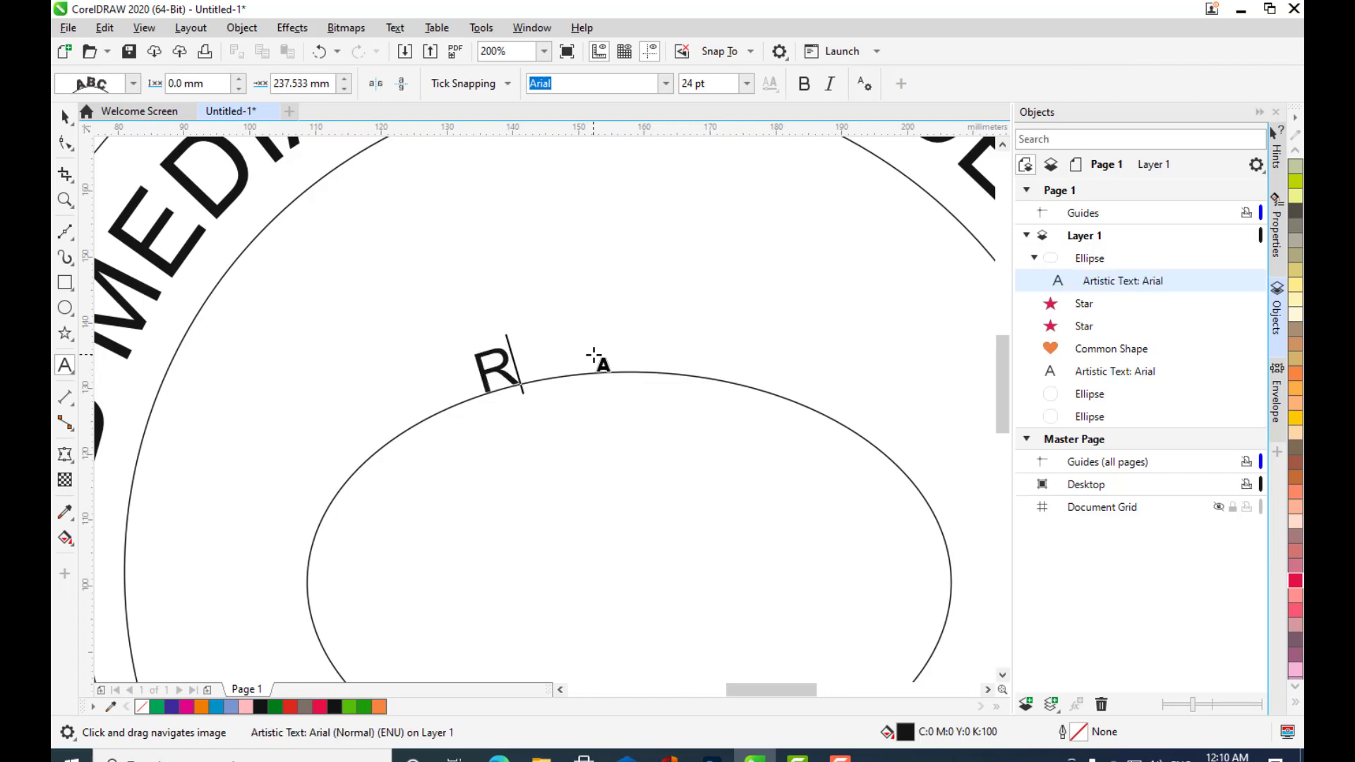
{"action": "type", "text": "S ART AND MEDIA"}
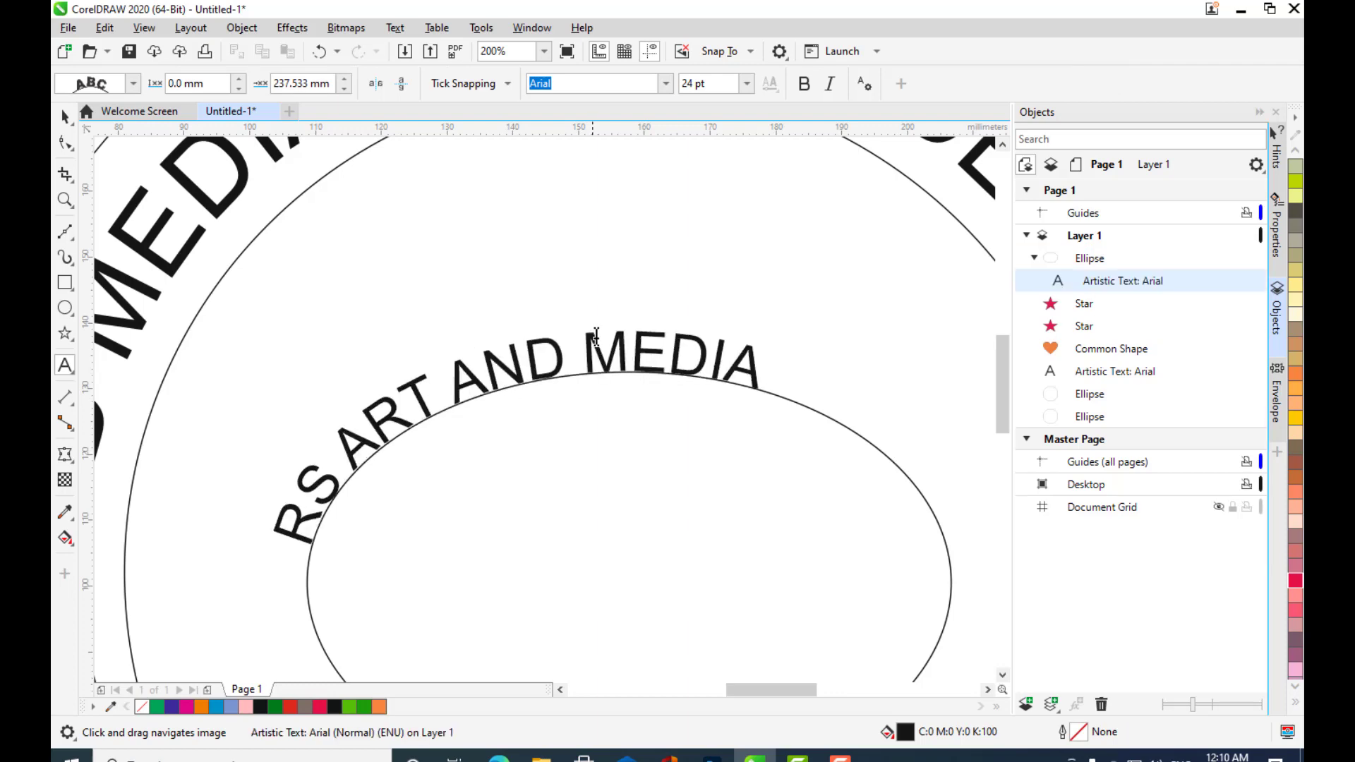
- Slide the text along the ellipse to centre it over the top, fine-tuning its path offset to 2.883 mm
{"action": "scroll", "coordinate": [604, 334], "scroll_direction": "down", "scroll_amount": 1}
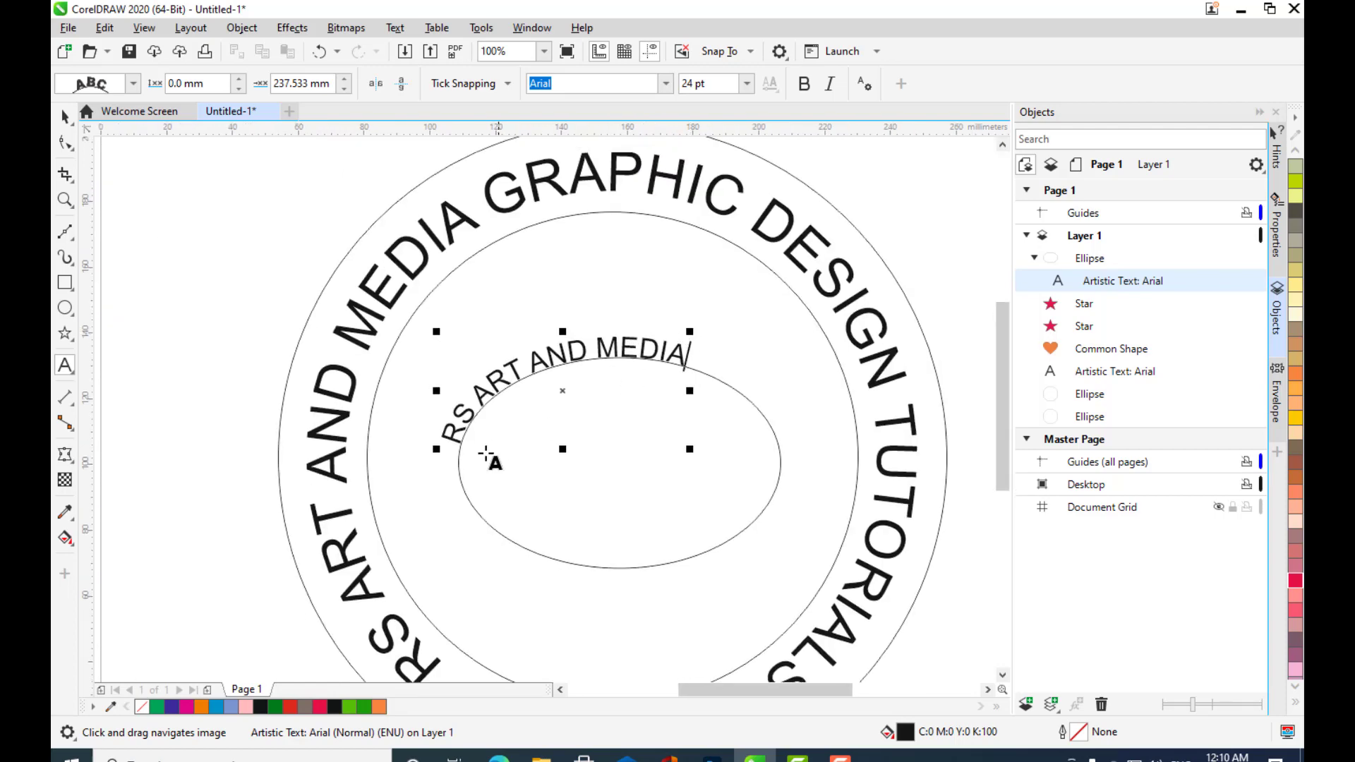
{"action": "scroll", "coordinate": [464, 448], "scroll_direction": "up", "scroll_amount": 1}
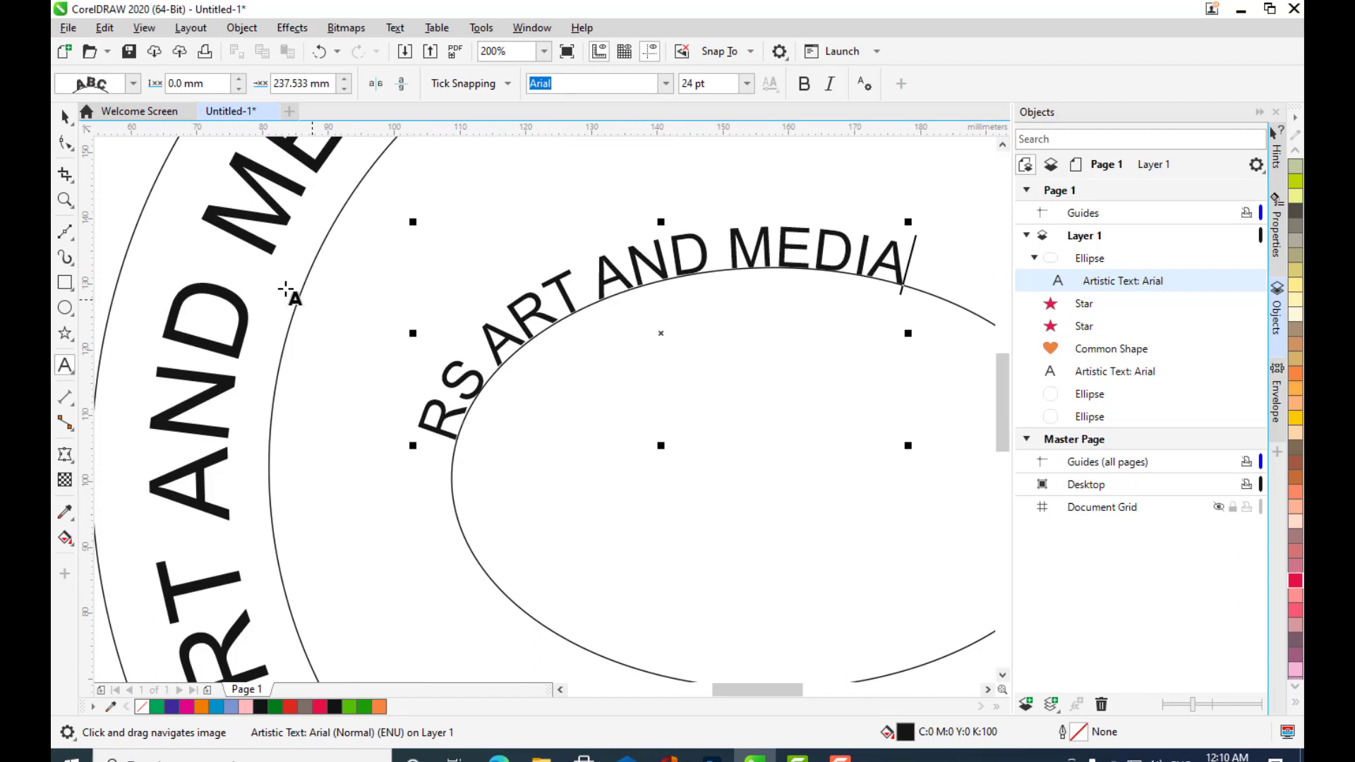
{"action": "left_click", "coordinate": [65, 142]}
{"action": "key", "text": "space"}
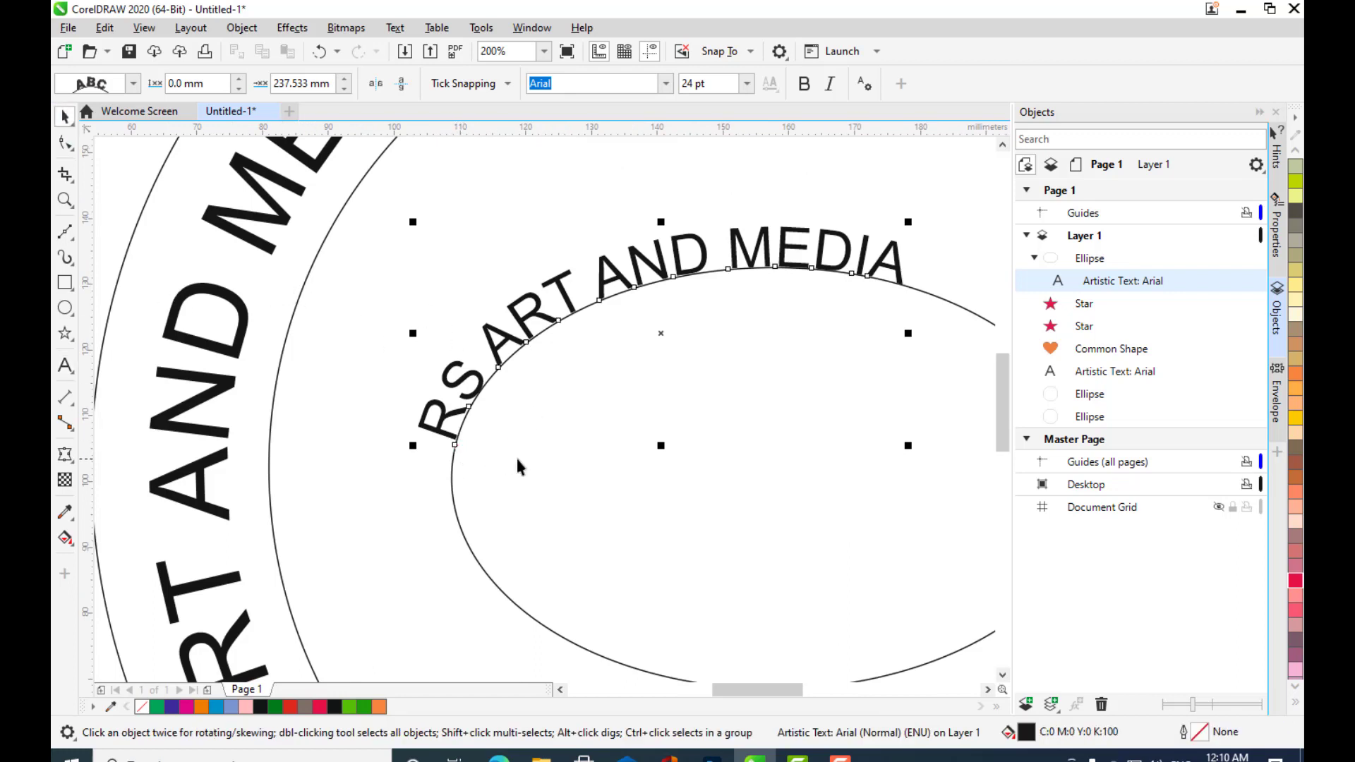
{"action": "left_click_drag", "start_coordinate": [457, 445], "coordinate": [543, 334]}
{"action": "scroll", "coordinate": [692, 345], "scroll_direction": "down", "scroll_amount": 2}
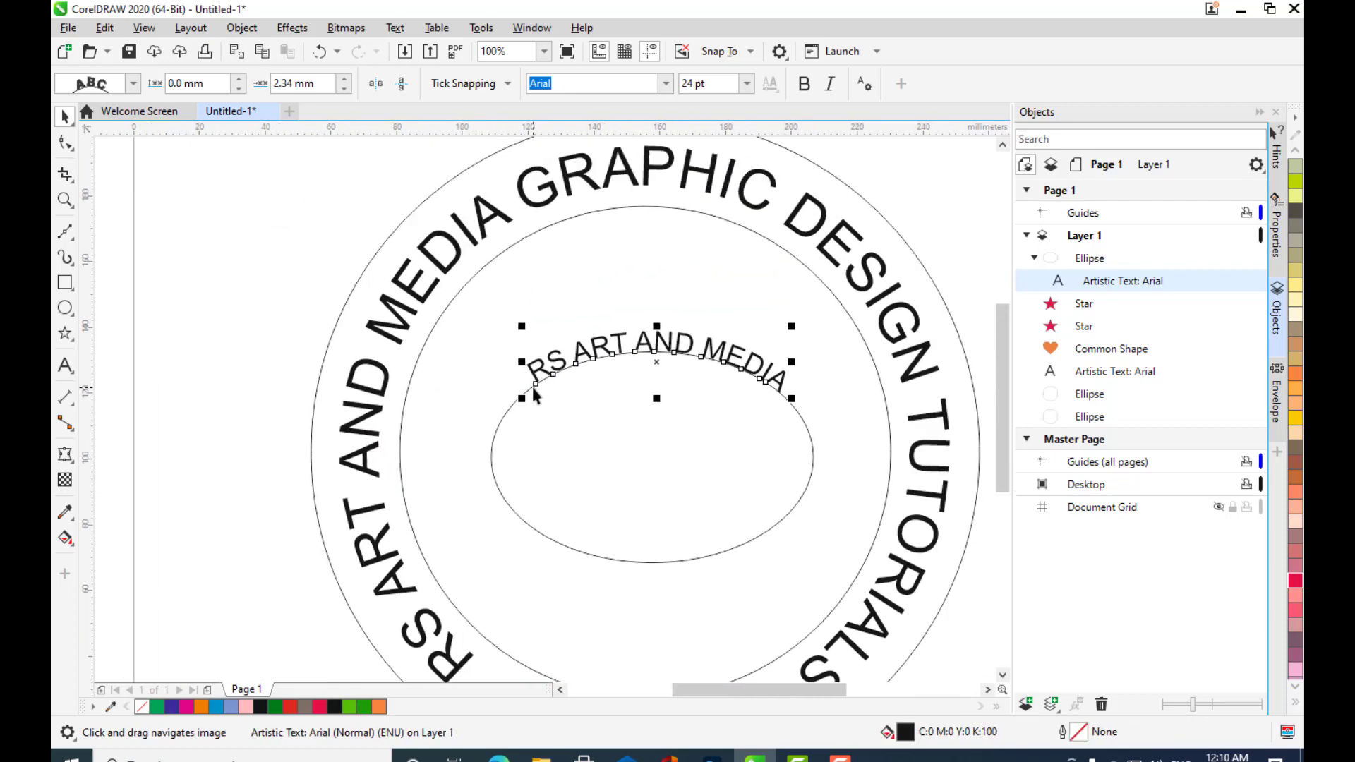
{"action": "scroll", "coordinate": [534, 386], "scroll_direction": "up", "scroll_amount": 2}
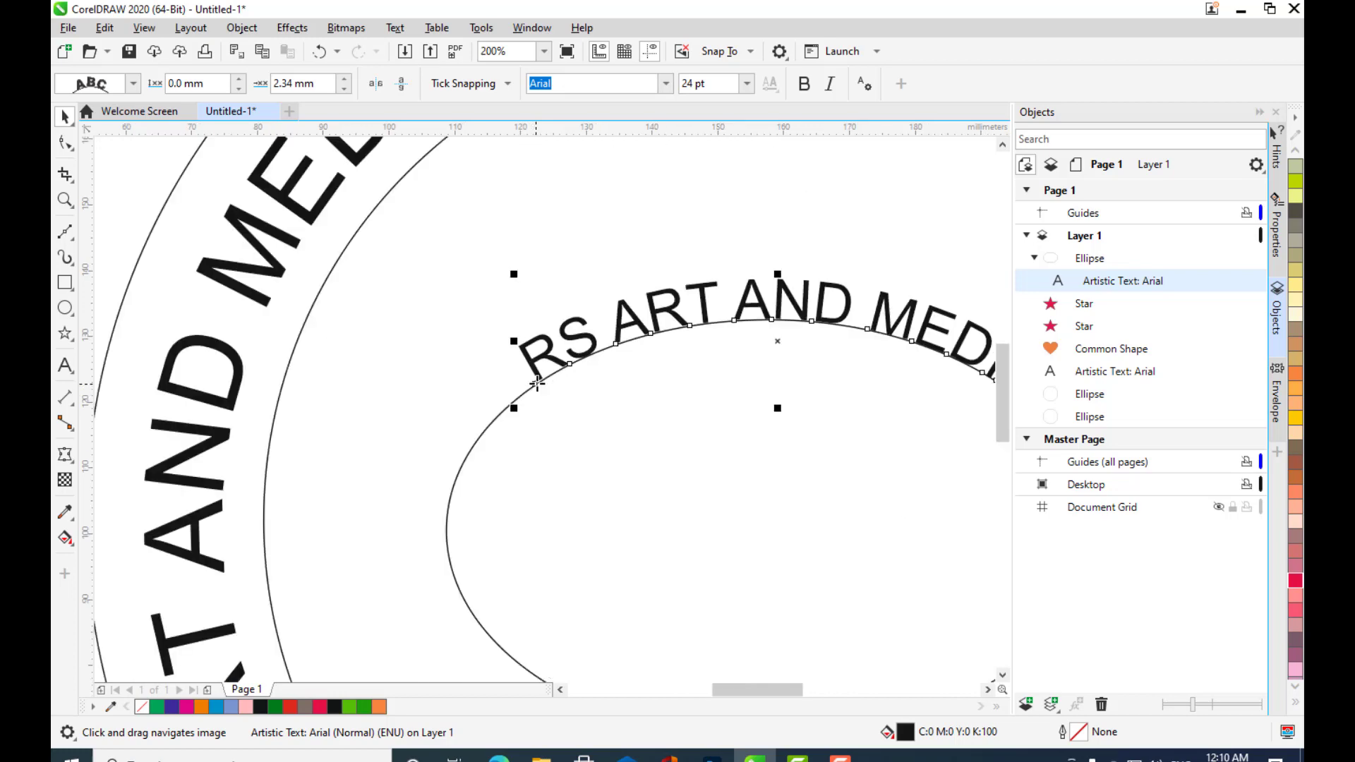
{"action": "mouse_move", "coordinate": [536, 380]}
{"action": "left_mouse_down"}
{"action": "mouse_move", "coordinate": [521, 392]}
{"action": "mouse_move", "coordinate": [563, 366]}
{"action": "mouse_move", "coordinate": [536, 378]}
{"action": "left_mouse_up"}
{"action": "scroll", "coordinate": [681, 384], "scroll_direction": "down", "scroll_amount": 4}
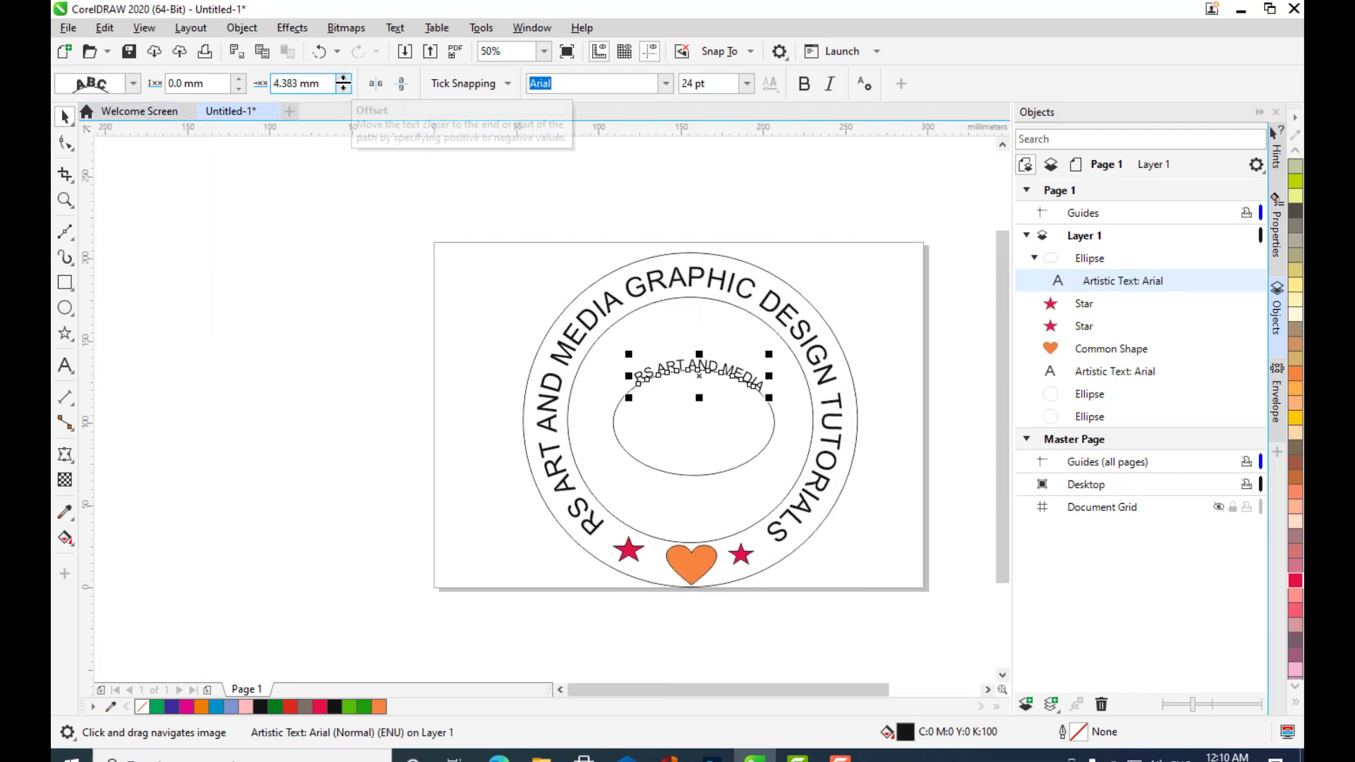
{"action": "mouse_move", "coordinate": [343, 83]}
{"action": "left_mouse_down"}
{"action": "mouse_move", "coordinate": [348, 74]}
{"action": "mouse_move", "coordinate": [345, 89]}
{"action": "left_mouse_up"}
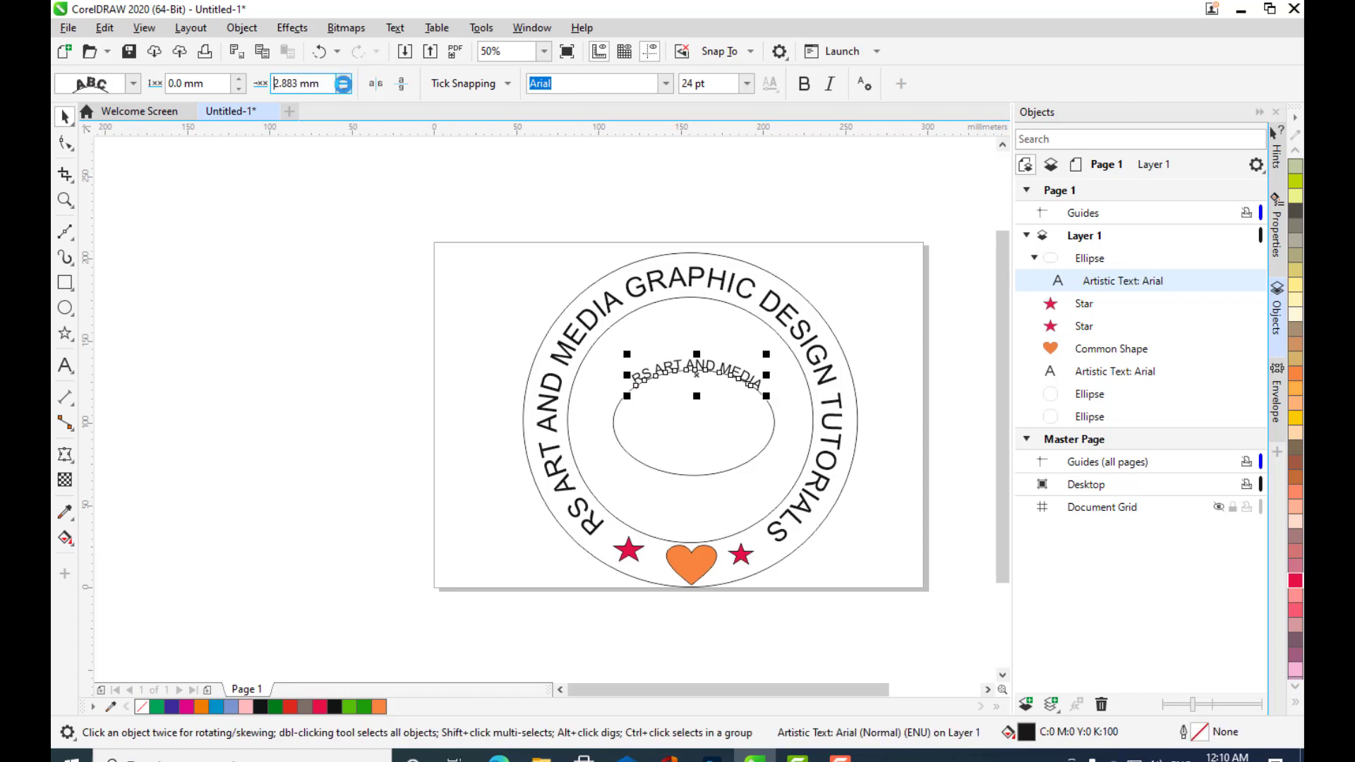
- Set the ellipse text's font size to 48 pt and deselect it
{"action": "left_click", "coordinate": [747, 83]}
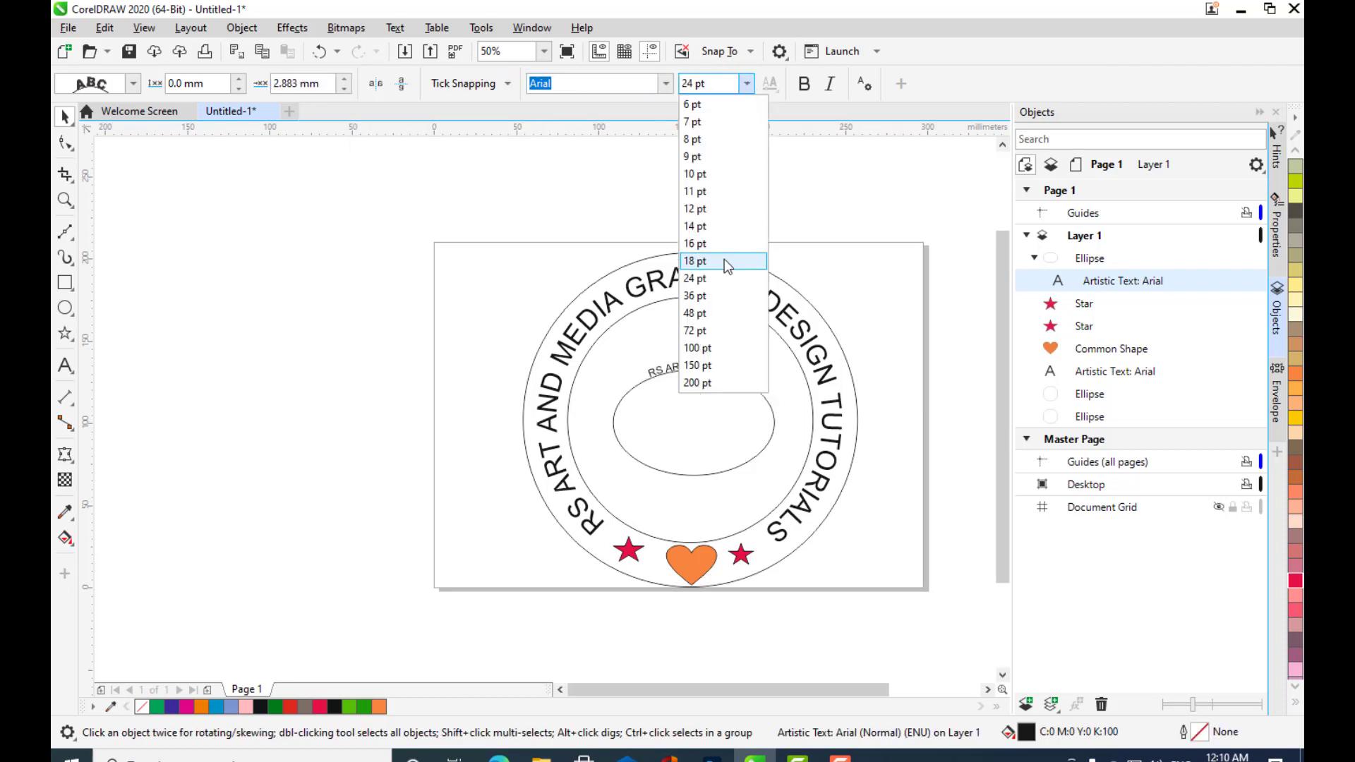
{"action": "left_click", "coordinate": [722, 313]}
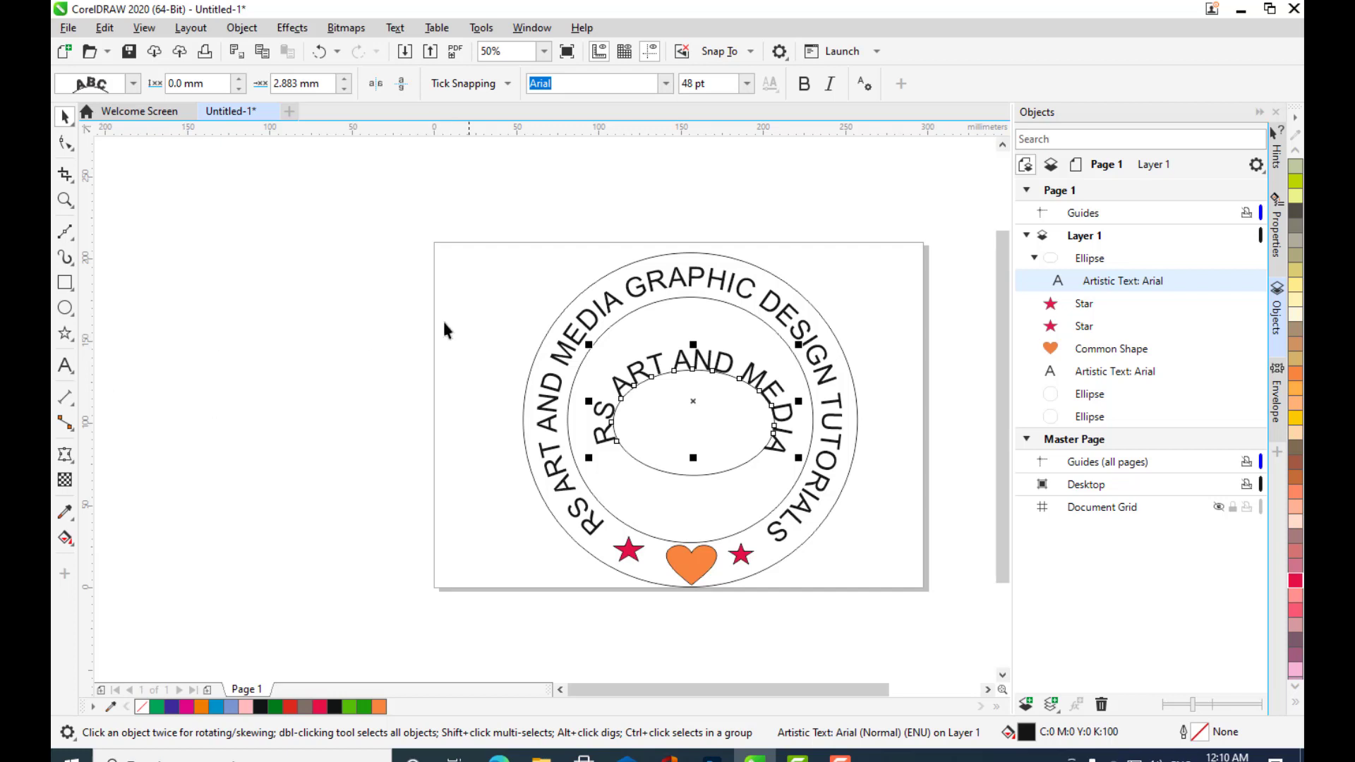
{"action": "left_click", "coordinate": [868, 300]}
- Break the "RS ART AND MEDIA" text apart from its path and delete the small ellipse
{"action": "left_click", "coordinate": [676, 364]}
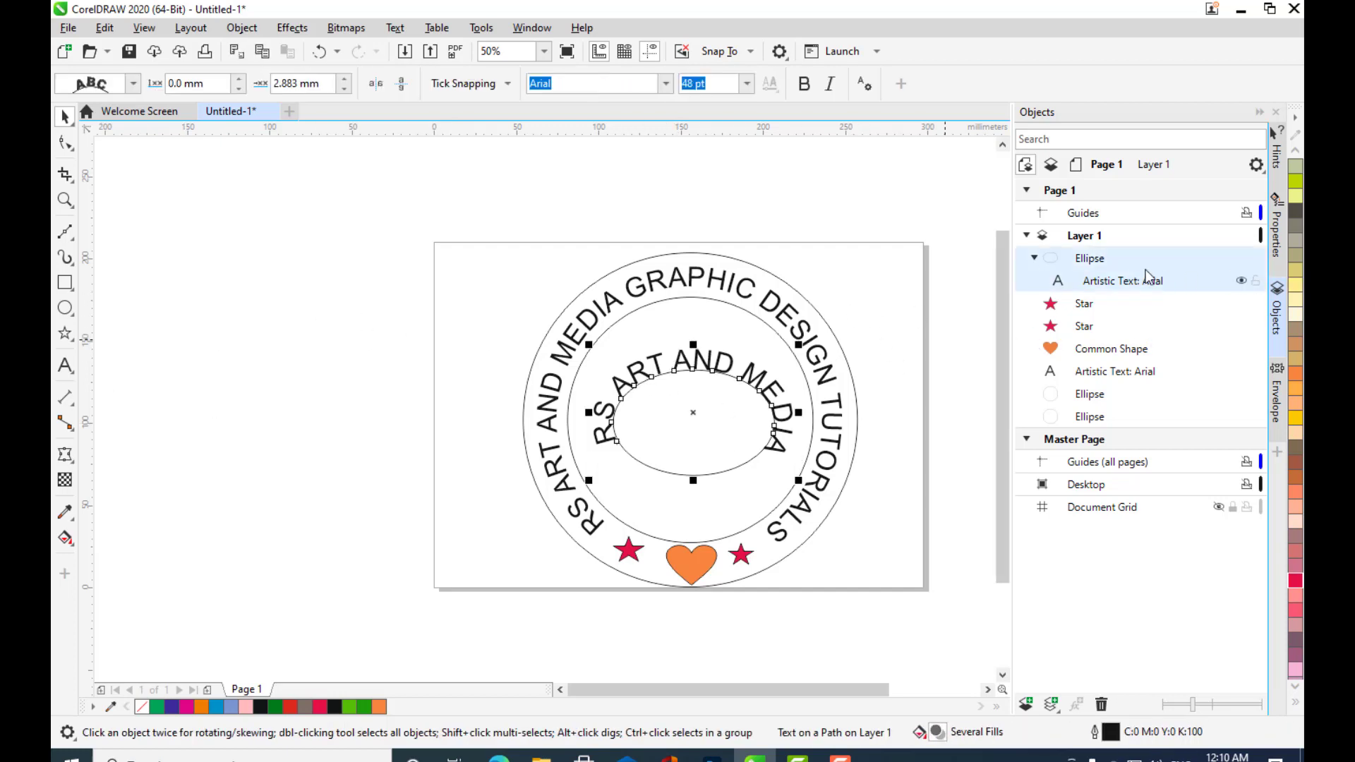
{"action": "right_click", "coordinate": [1108, 265]}
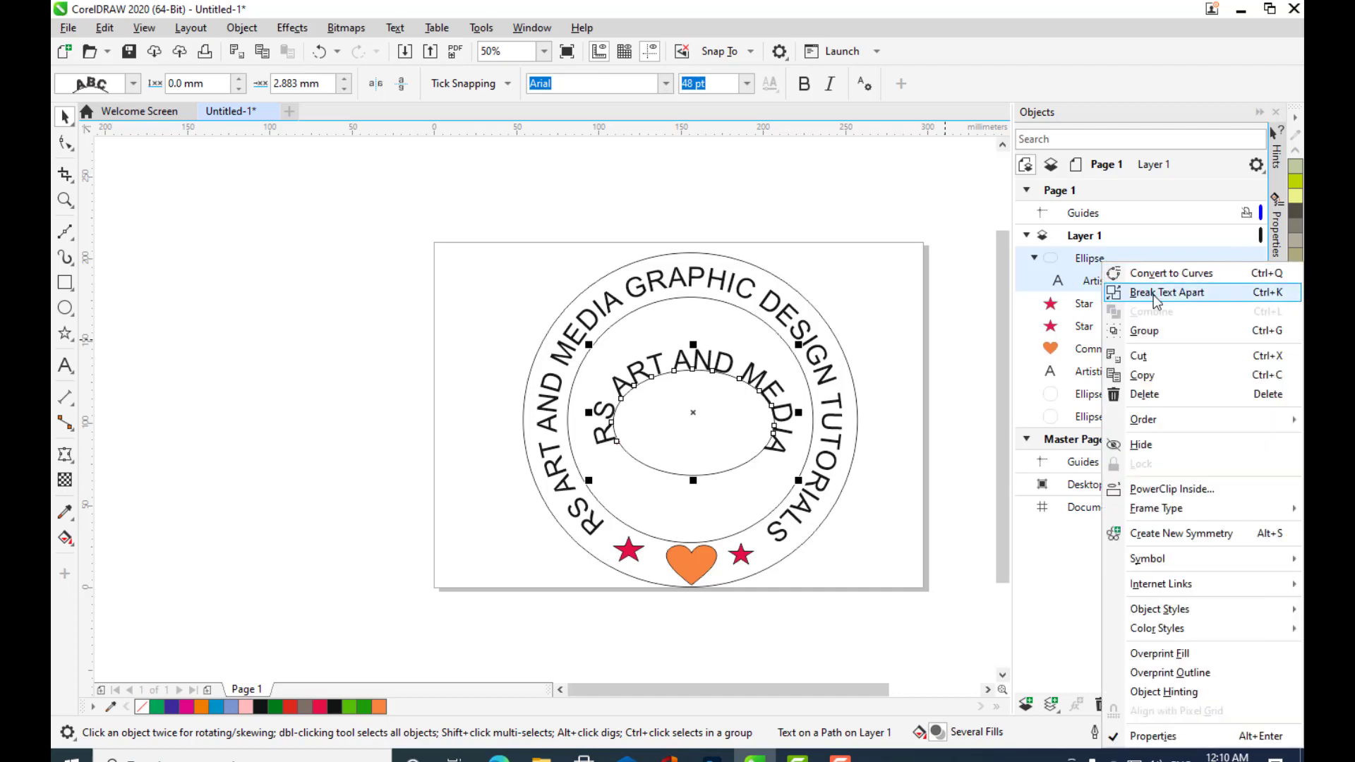
{"action": "left_click", "coordinate": [1157, 292]}
{"action": "left_click", "coordinate": [723, 422]}
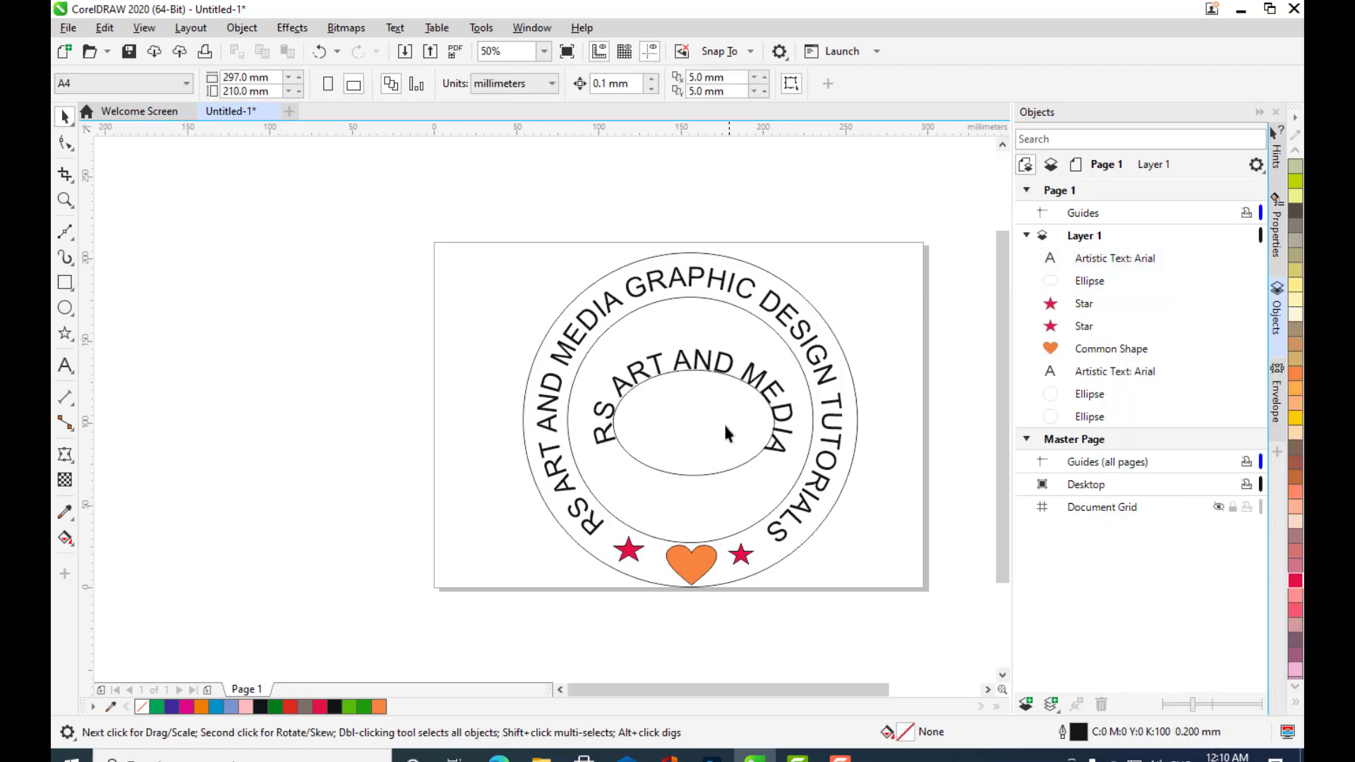
{"action": "left_click", "coordinate": [695, 422]}
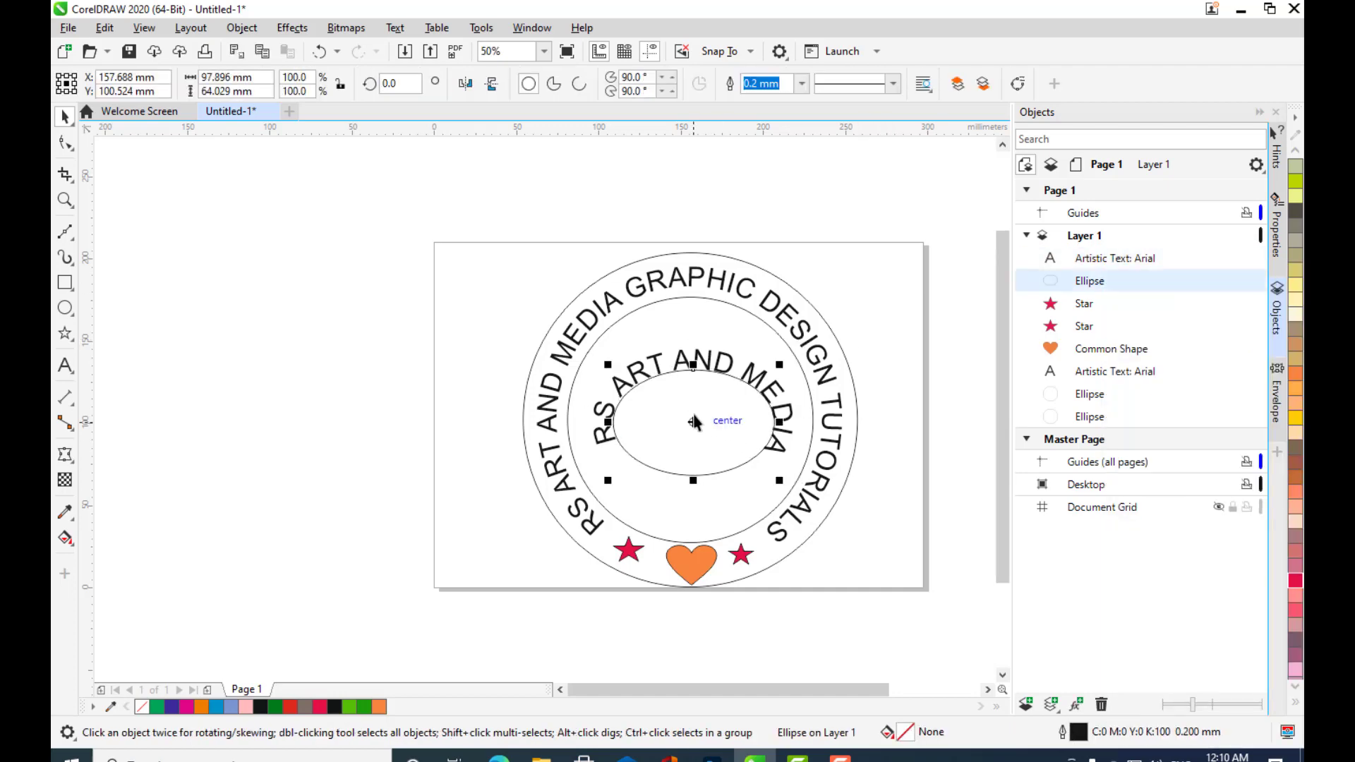
{"action": "key", "text": "Delete"}
{"action": "key", "text": "h"}
{"action": "left_click_drag", "start_coordinate": [878, 287], "coordinate": [849, 286]}
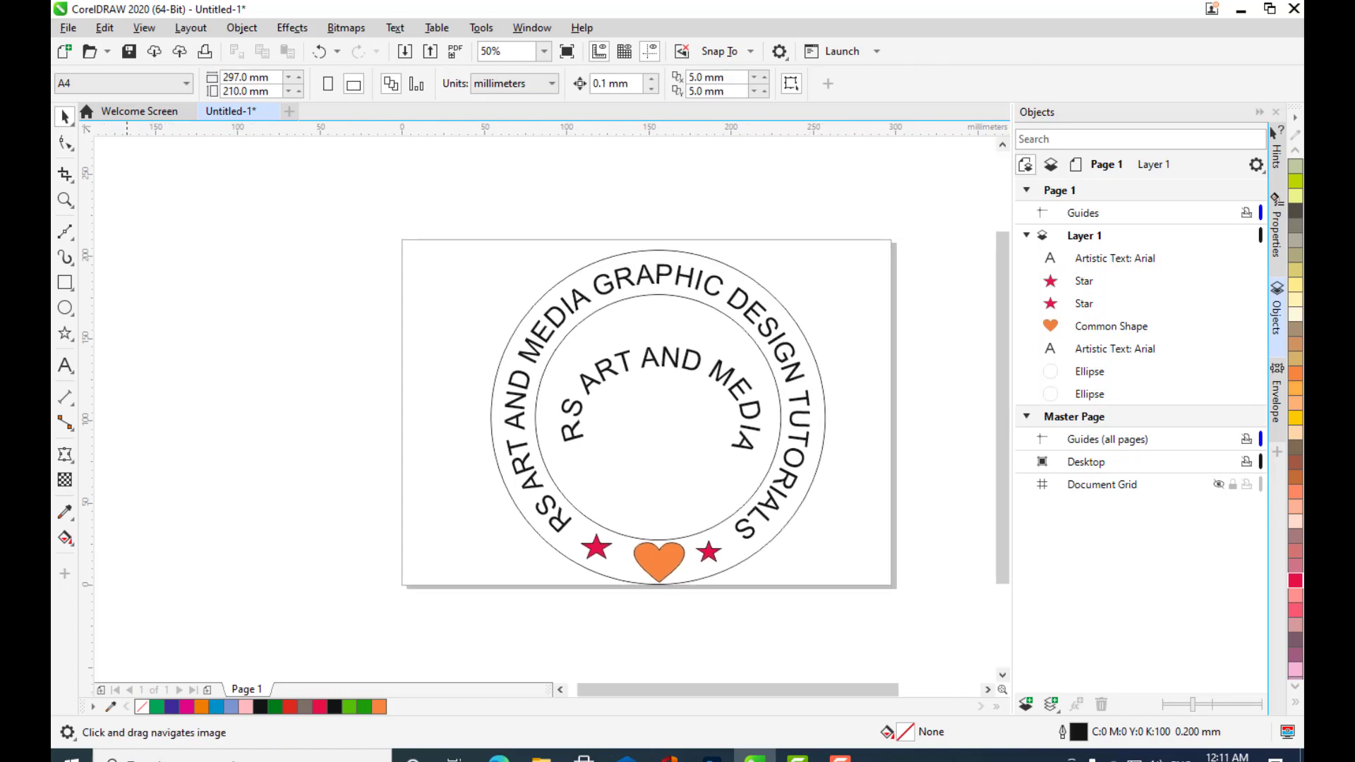
- Draw a five-pointed star about 62 by 56 mm inside the inner circle, below the curved "RS ART AND MEDIA" text
{"action": "mouse_move", "coordinate": [870, 336]}
{"action": "left_mouse_down"}
{"action": "mouse_move", "coordinate": [841, 330]}
{"action": "mouse_move", "coordinate": [868, 343]}
{"action": "left_mouse_up"}
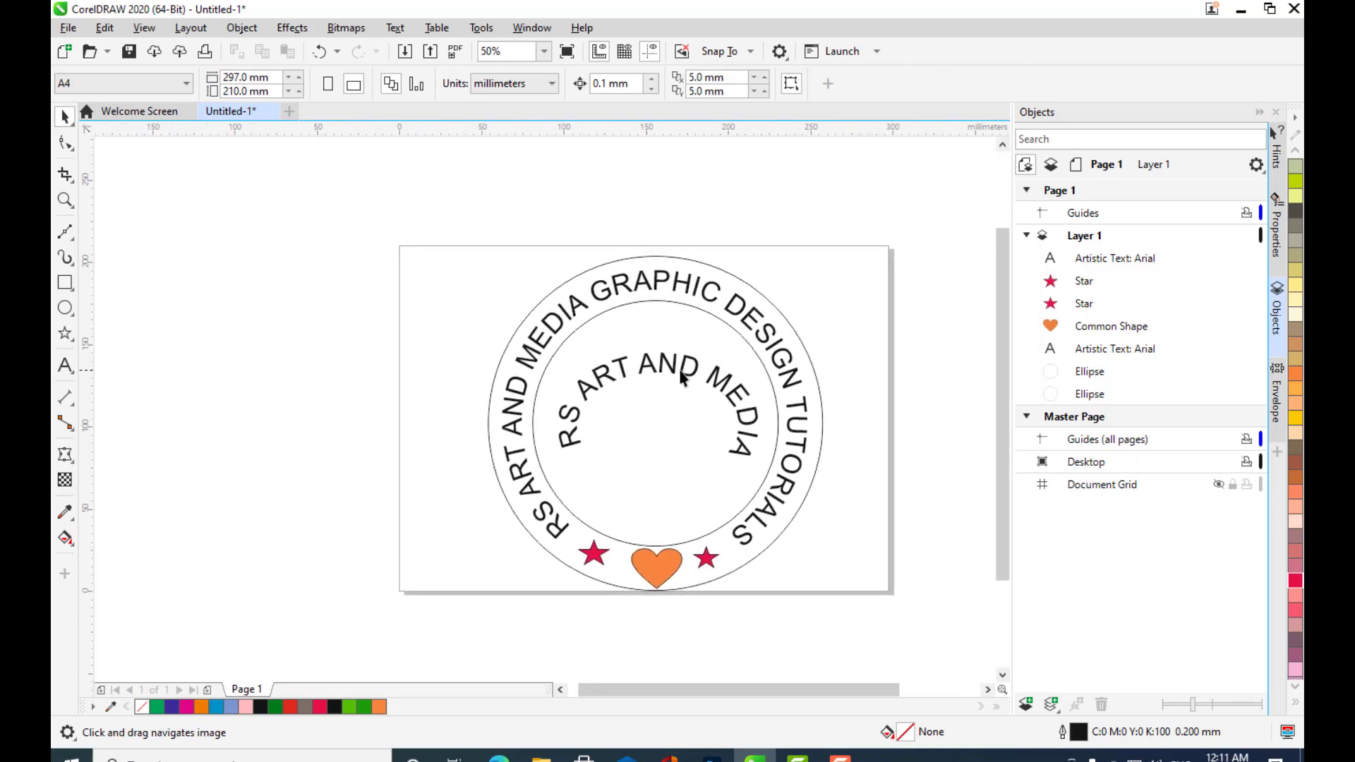
{"action": "key", "text": "space"}
{"action": "left_click", "coordinate": [866, 367]}
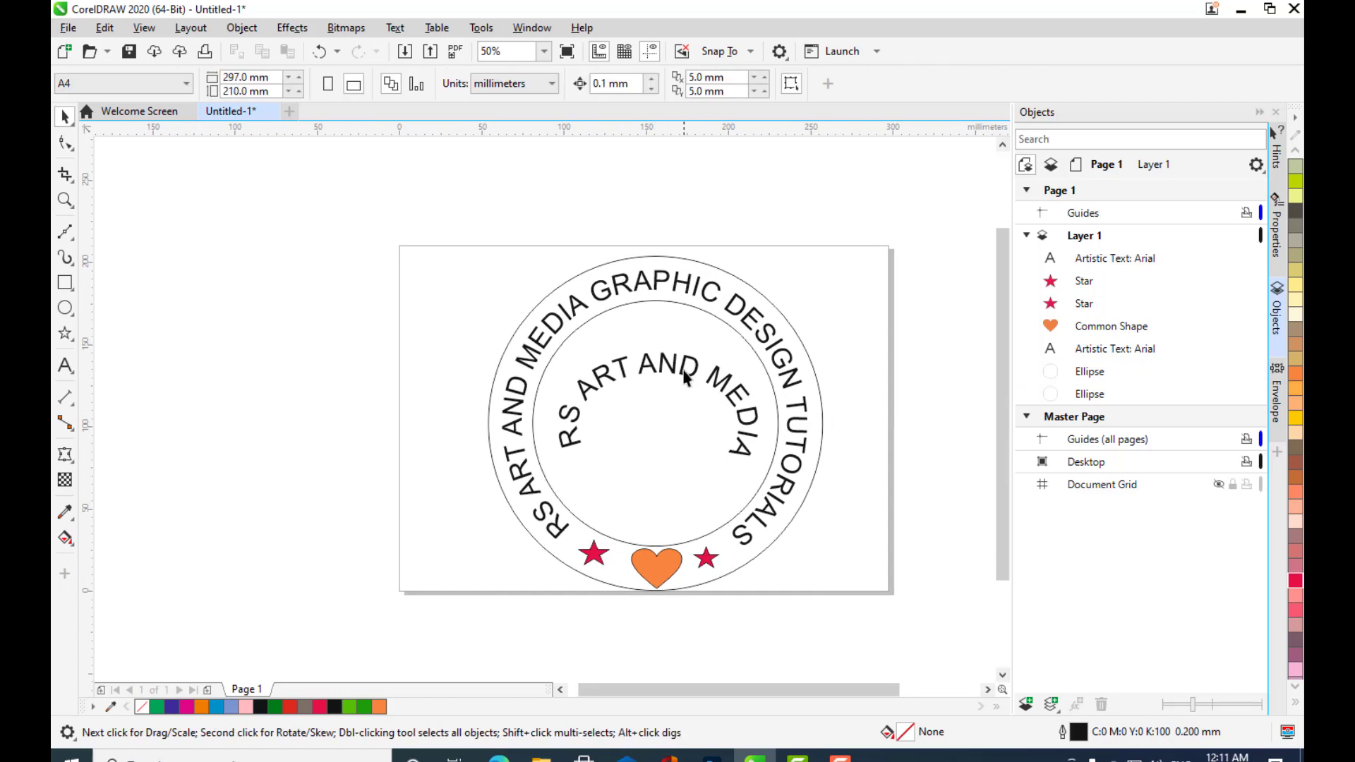
{"action": "left_click", "coordinate": [685, 380]}
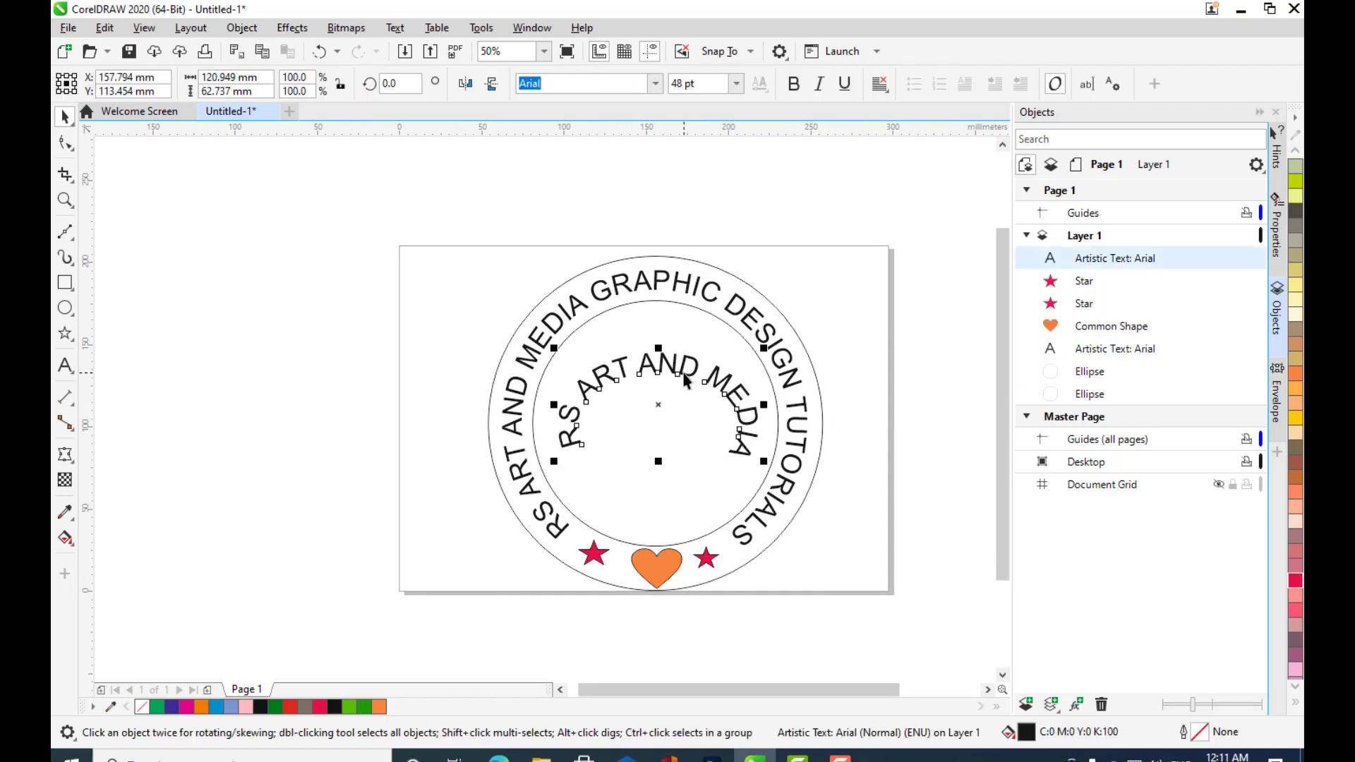
{"action": "left_click", "coordinate": [68, 339]}
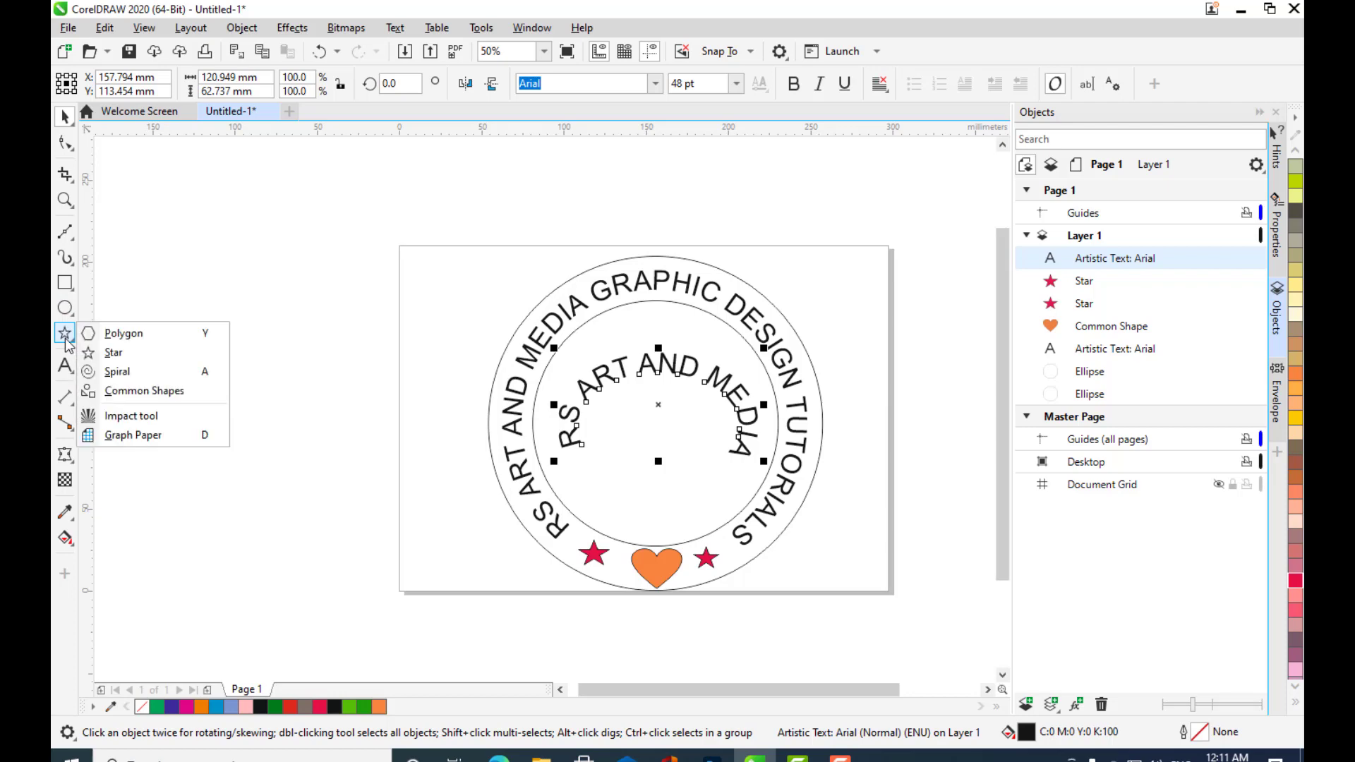
{"action": "left_click", "coordinate": [112, 352]}
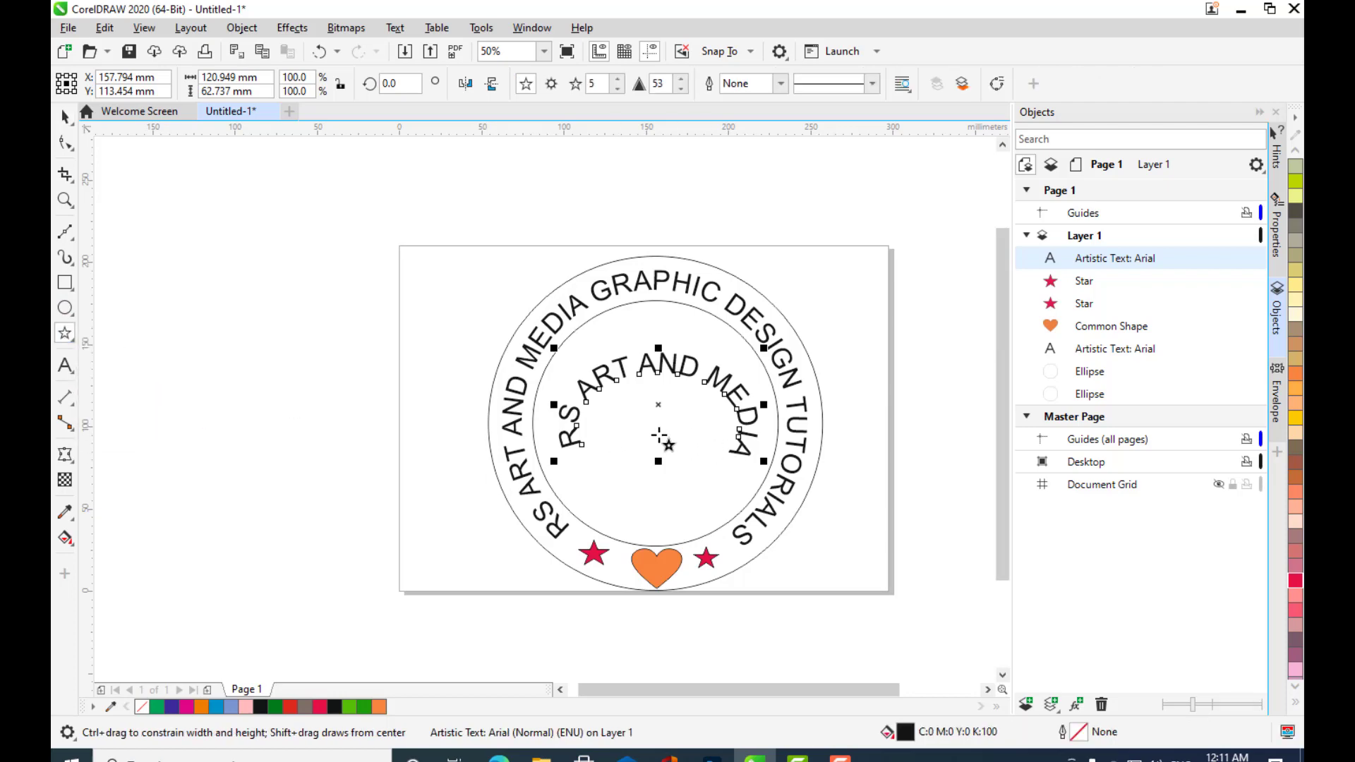
{"action": "left_click_drag", "start_coordinate": [616, 398], "coordinate": [658, 436]}
{"action": "key", "text": "space"}
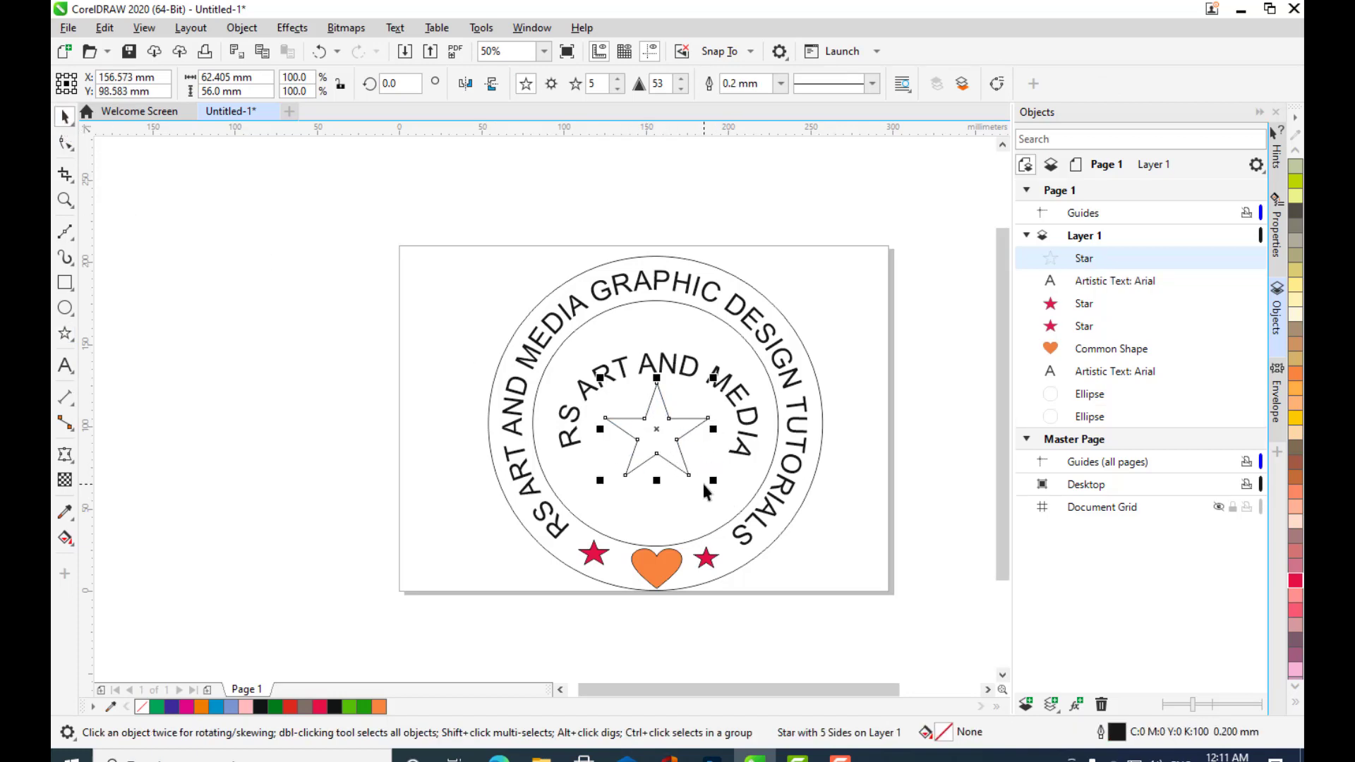
- Enlarge the new star to about 74 by 66 mm and move the inner curved text up above it
{"action": "left_click_drag", "start_coordinate": [714, 484], "coordinate": [723, 490]}
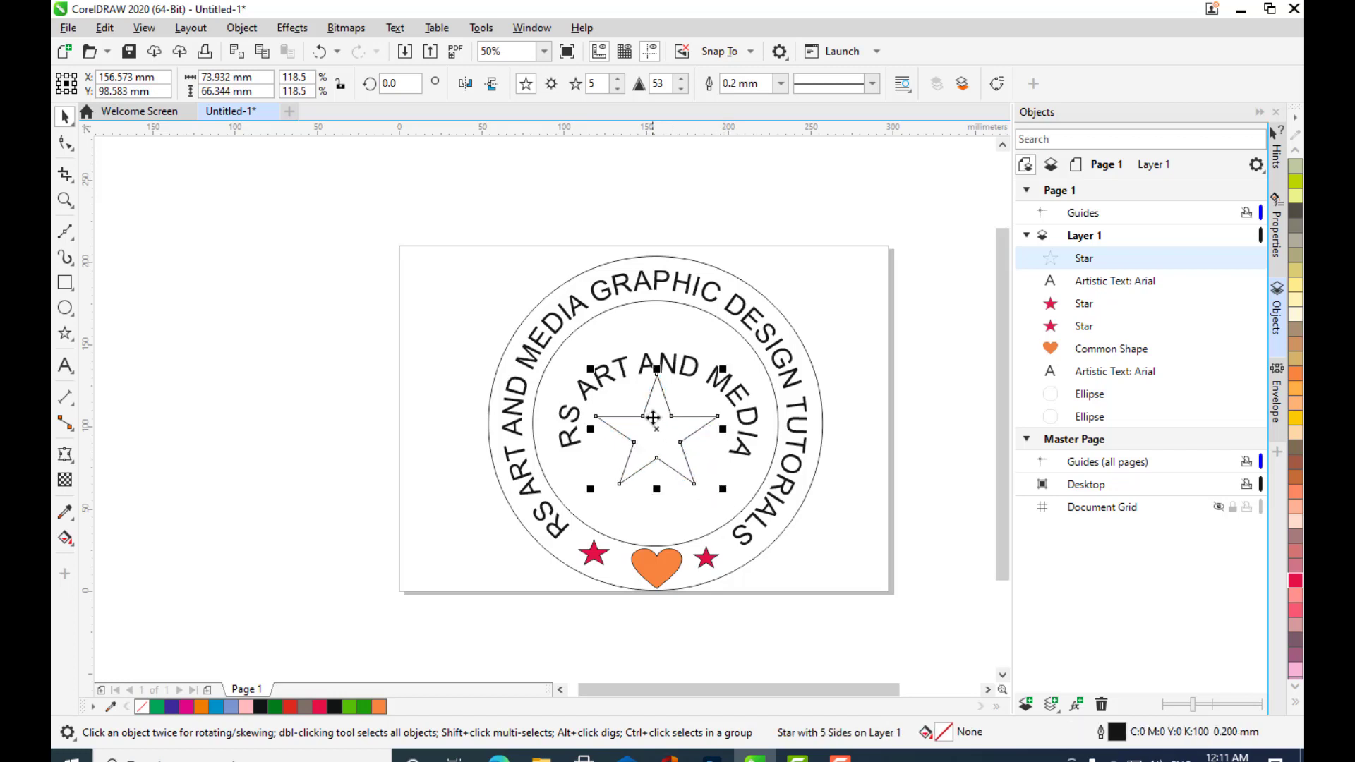
{"action": "left_click_drag", "start_coordinate": [646, 417], "coordinate": [656, 432]}
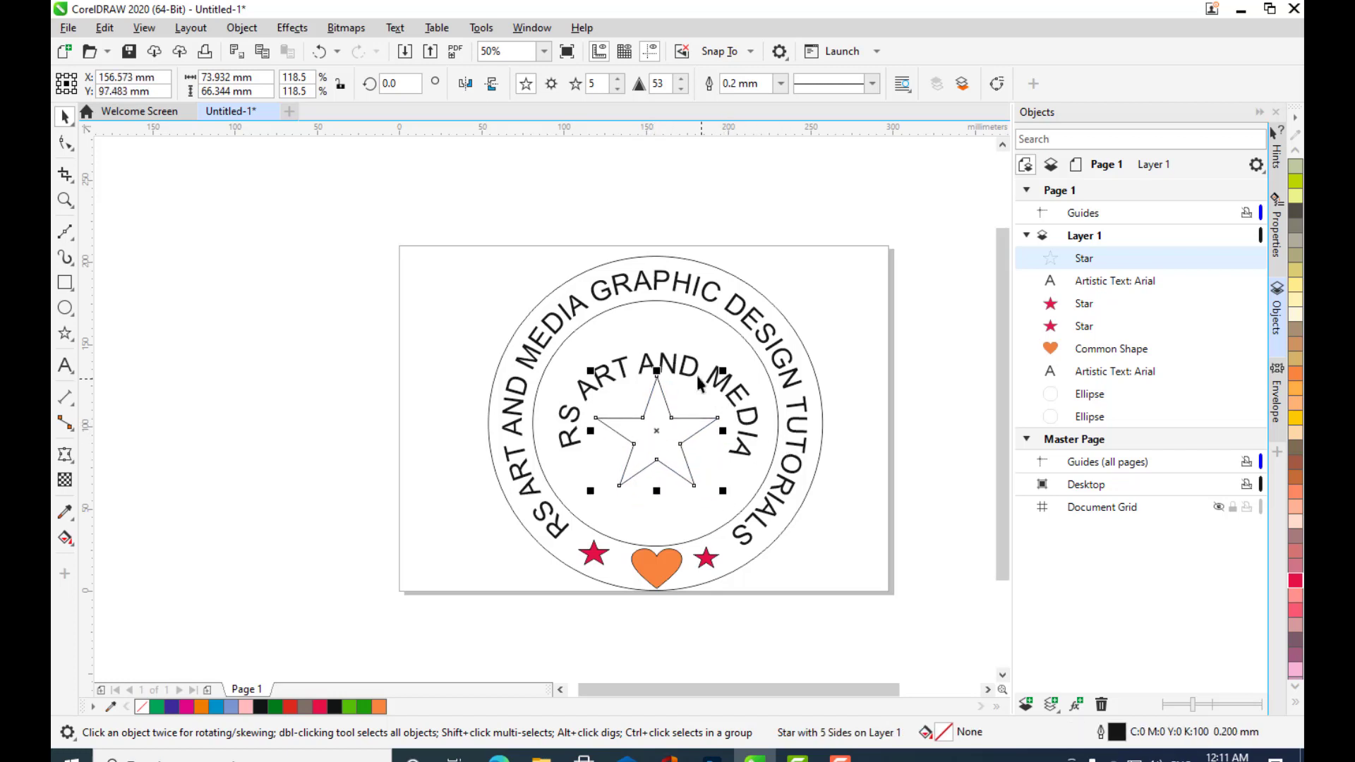
{"action": "left_click_drag", "start_coordinate": [689, 375], "coordinate": [687, 364]}
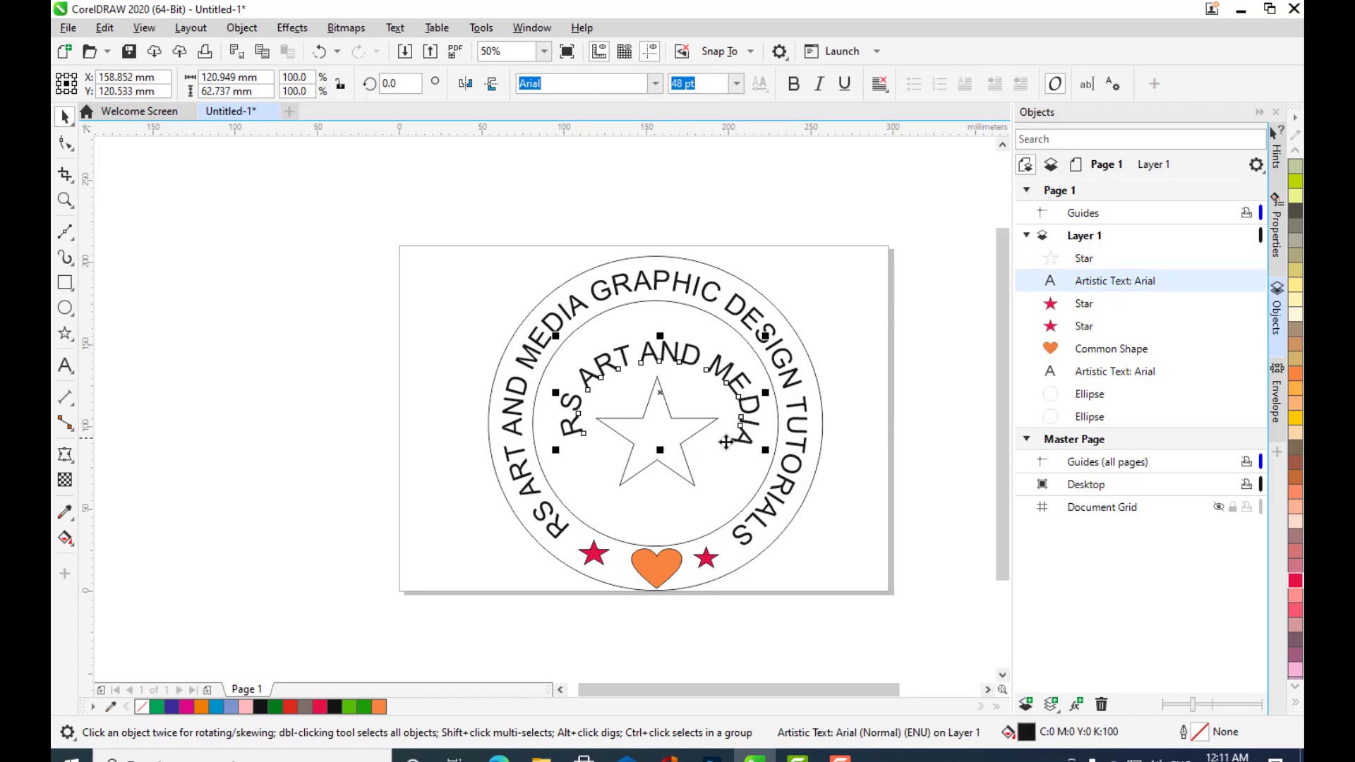
- Move the large central star slightly up and fill it with the same crimson as the small stars
{"action": "left_click", "coordinate": [679, 454]}
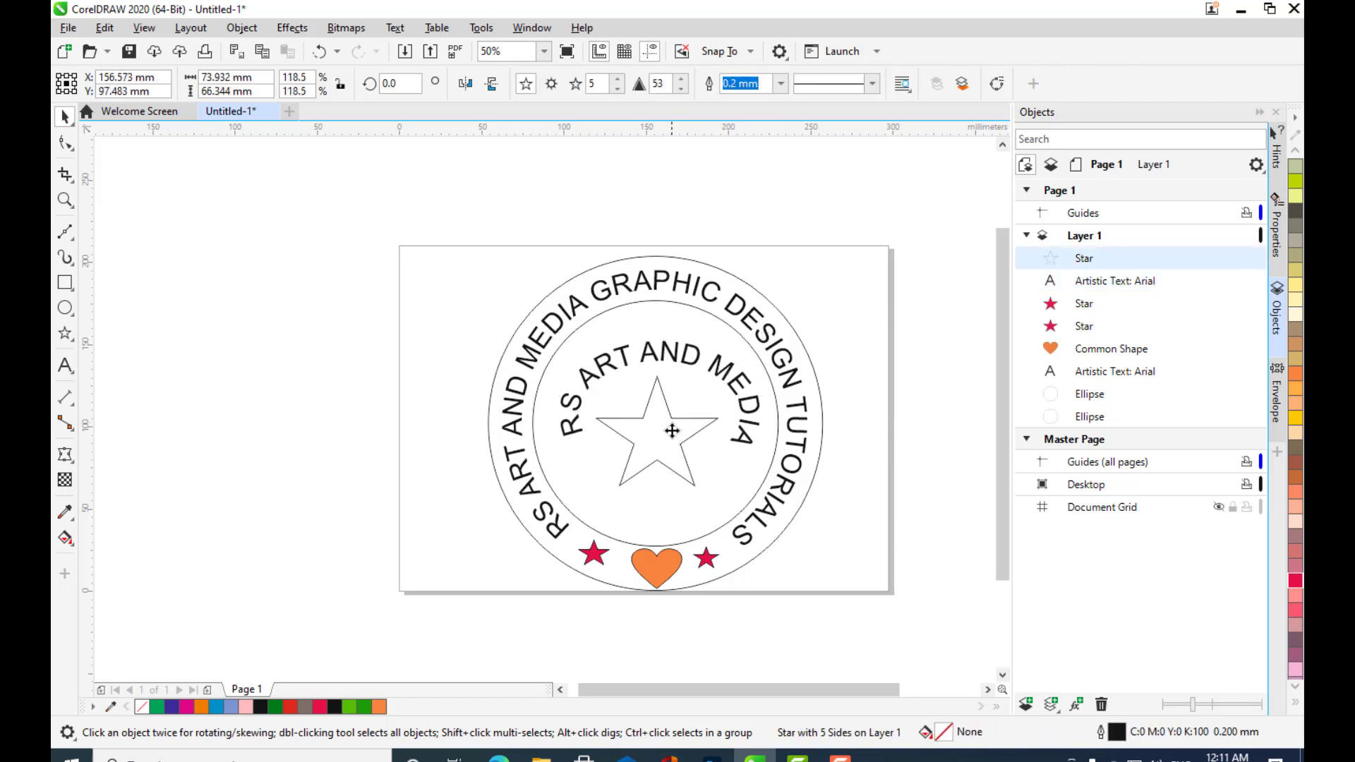
{"action": "left_click", "coordinate": [931, 392]}
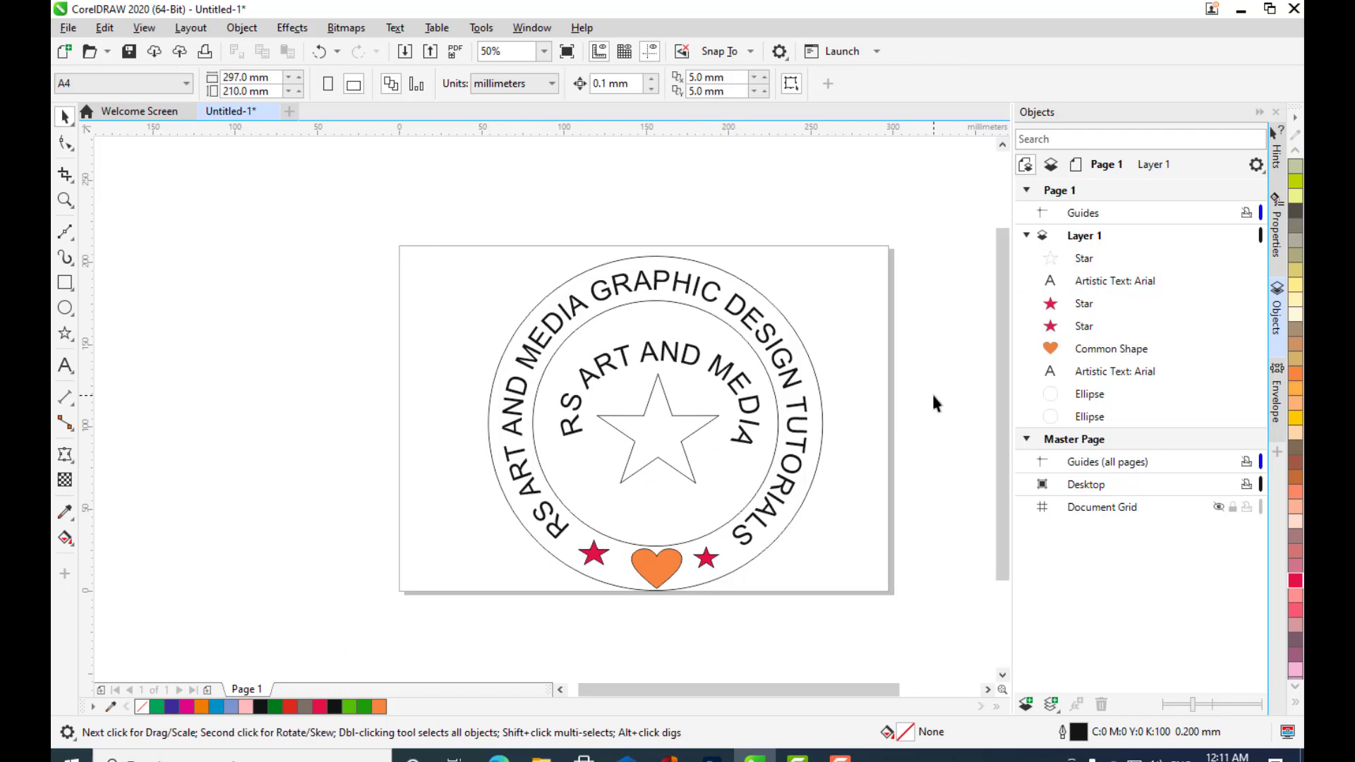
{"action": "left_click", "coordinate": [661, 426]}
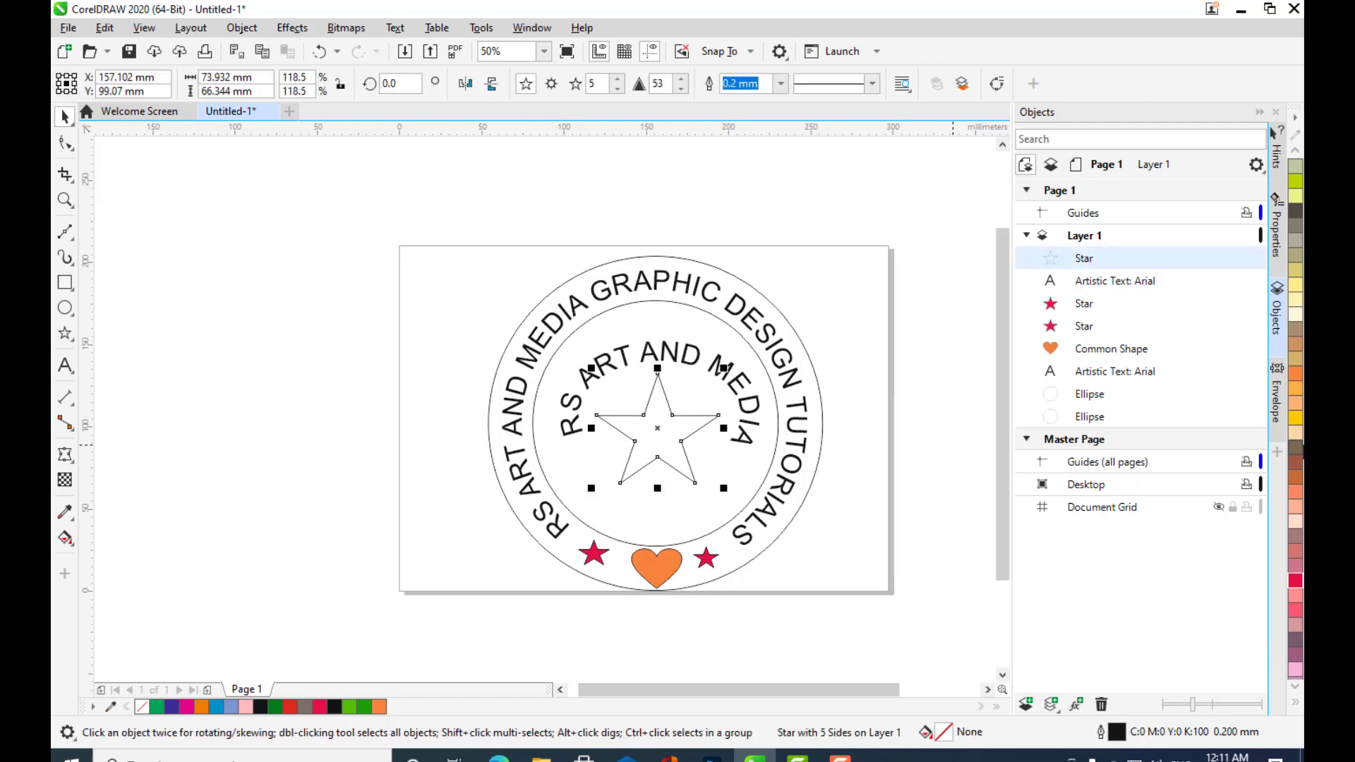
{"action": "left_click", "coordinate": [1298, 582]}
- Set the outer circle's outline width to 1.5 mm
{"action": "left_click", "coordinate": [794, 327]}
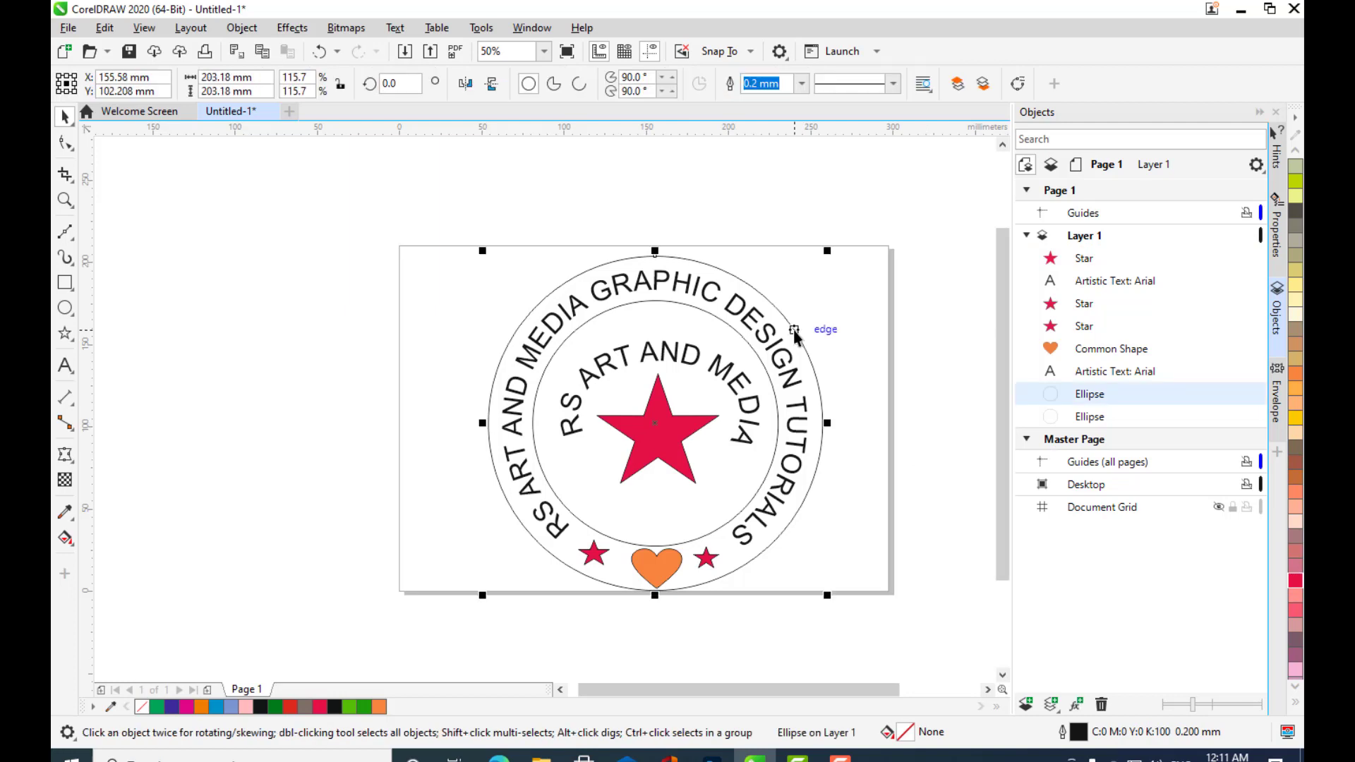
{"action": "left_click", "coordinate": [802, 85]}
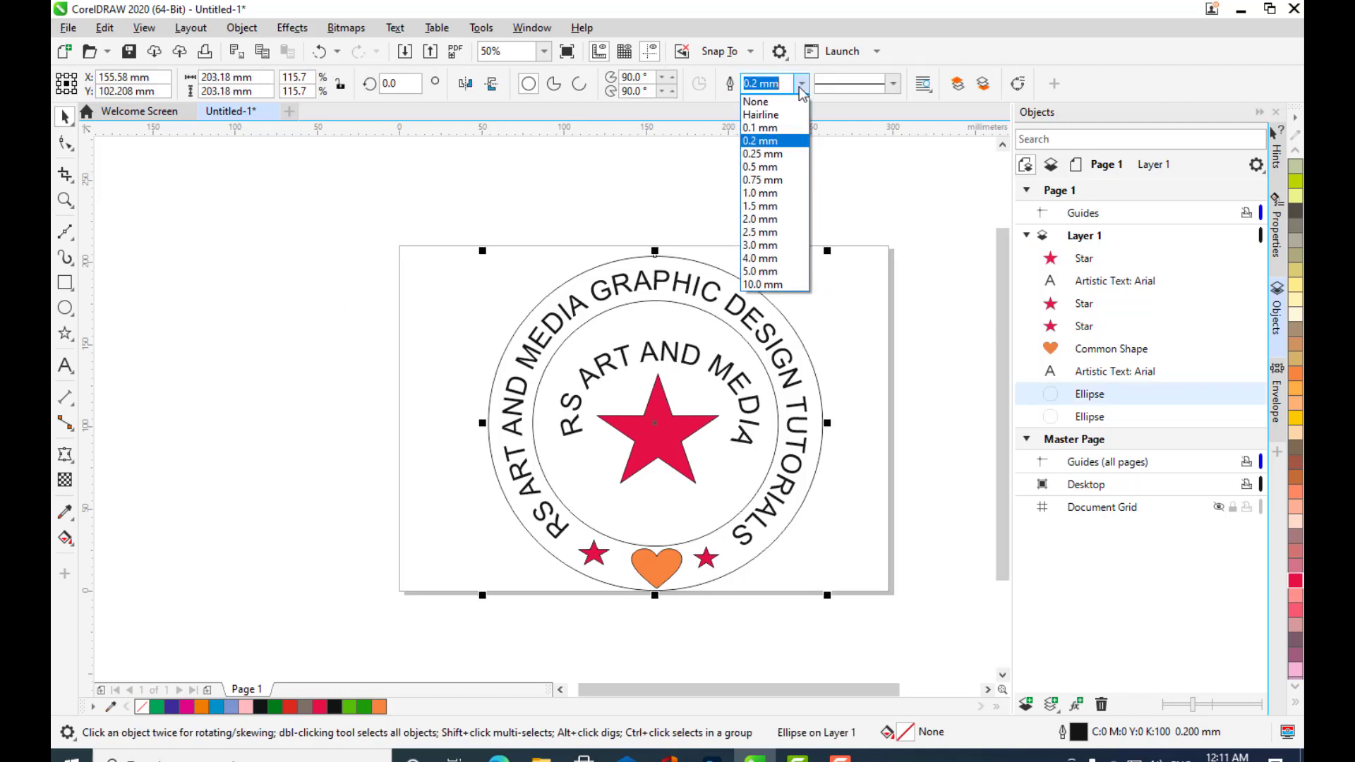
{"action": "left_click", "coordinate": [766, 181]}
{"action": "left_click", "coordinate": [803, 85]}
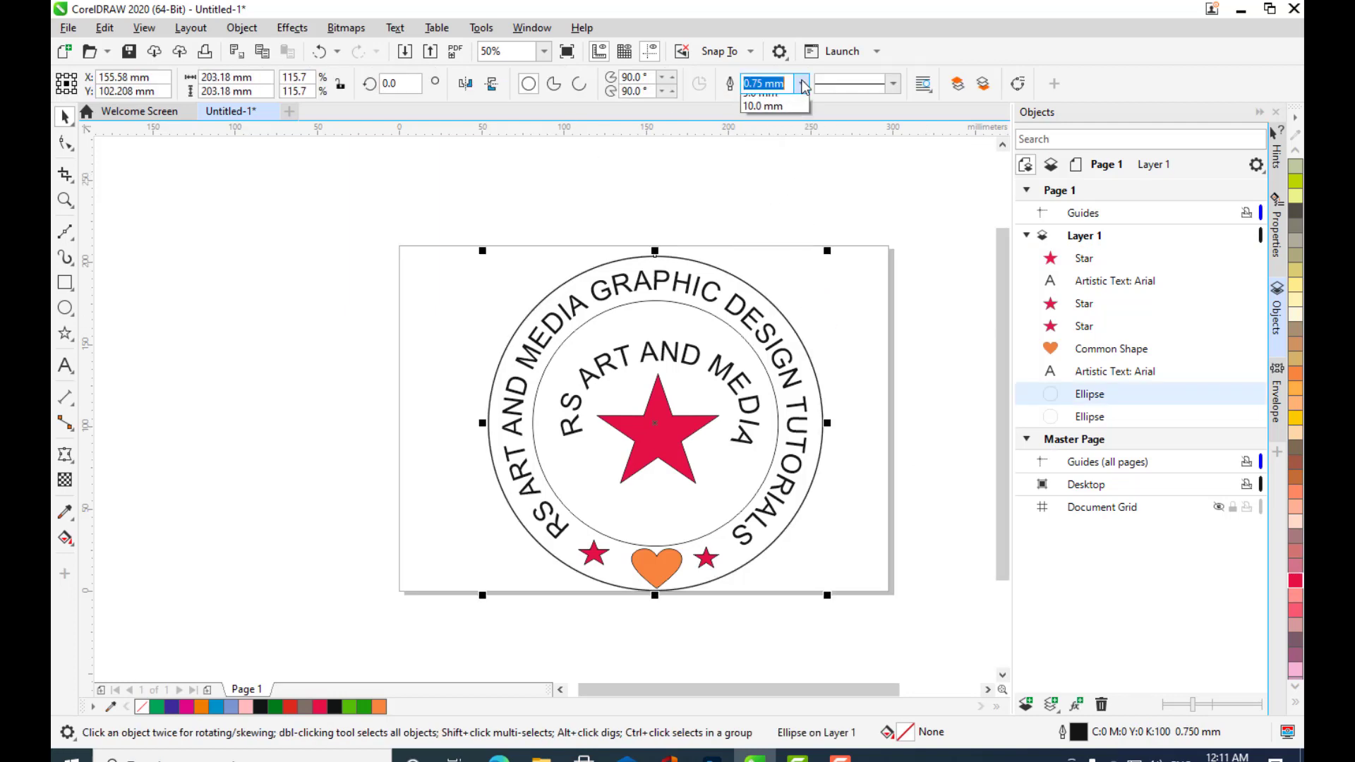
{"action": "left_click", "coordinate": [770, 207]}
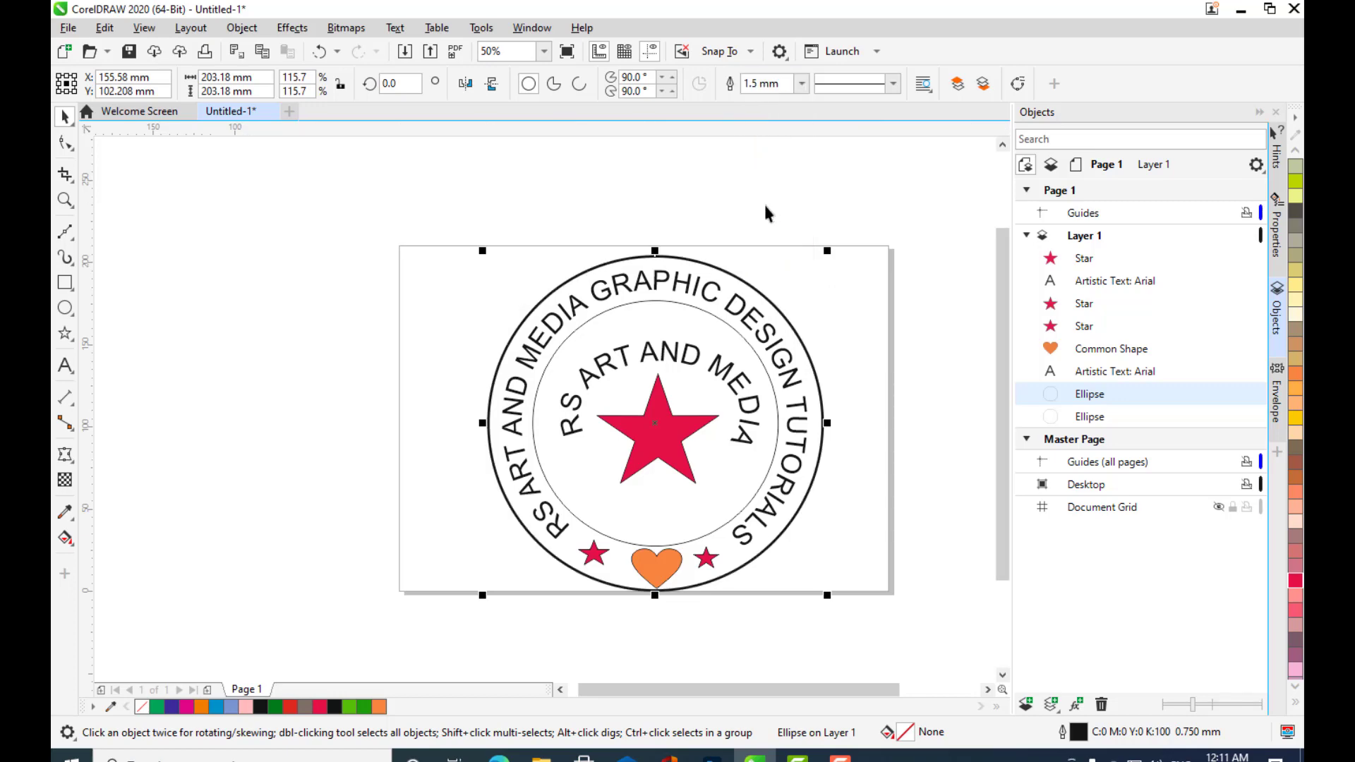
- Set the inner circle's outline width to 2.0 mm
{"action": "left_click", "coordinate": [727, 329]}
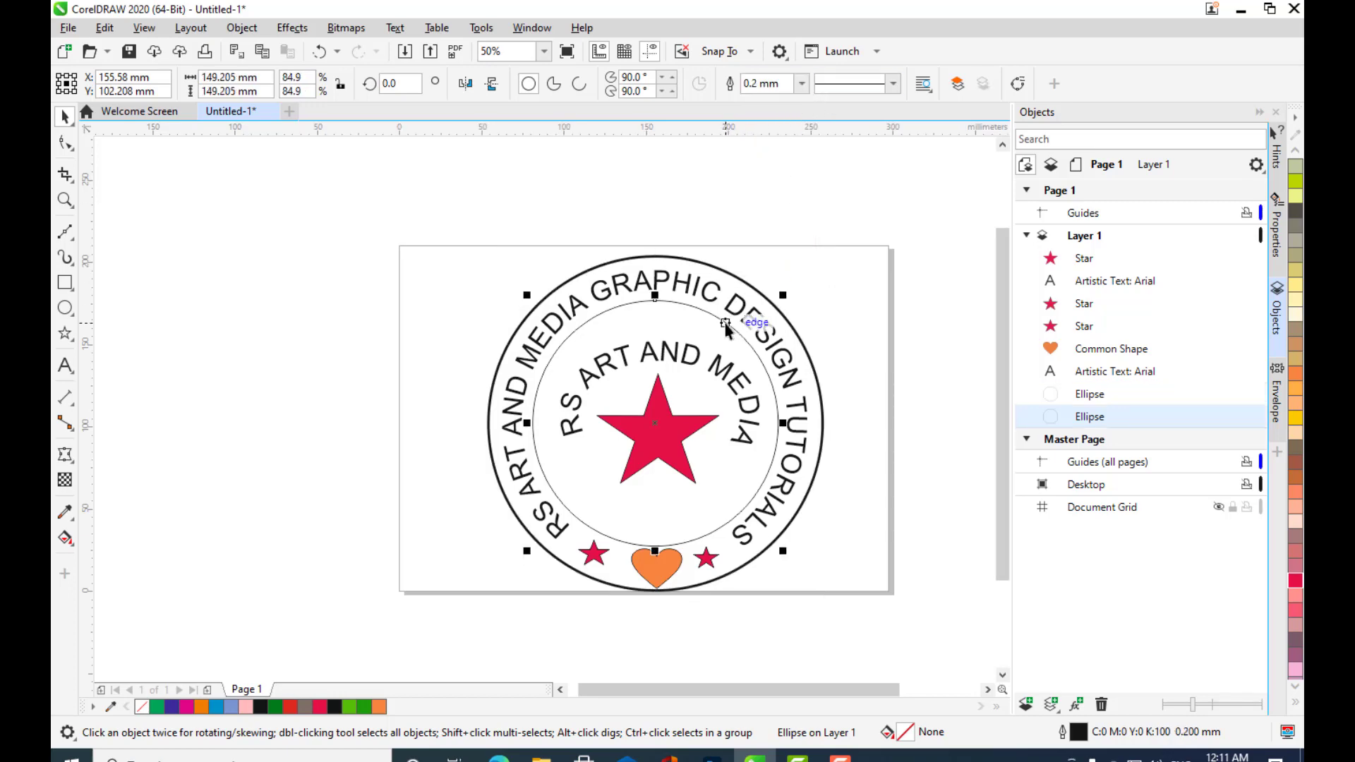
{"action": "left_click", "coordinate": [804, 84]}
{"action": "left_click", "coordinate": [768, 181]}
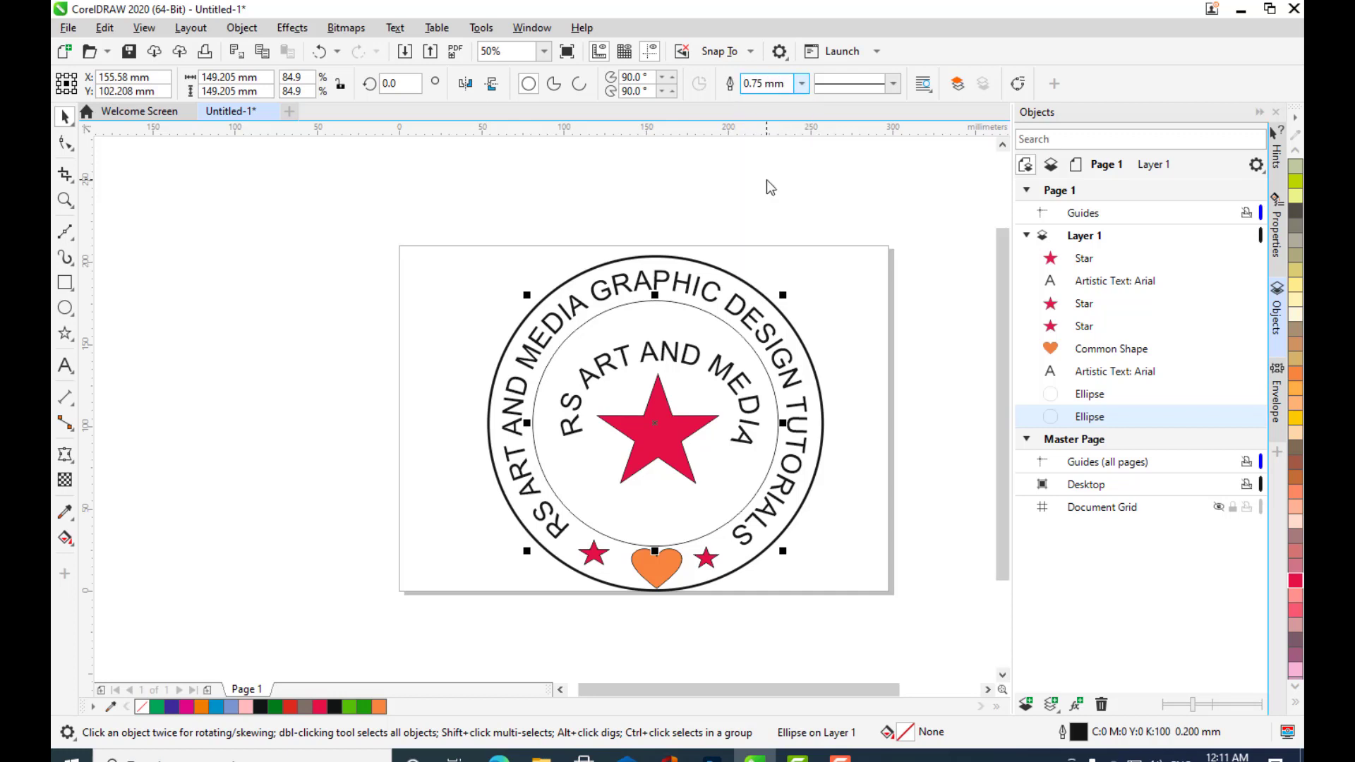
{"action": "left_click", "coordinate": [802, 84]}
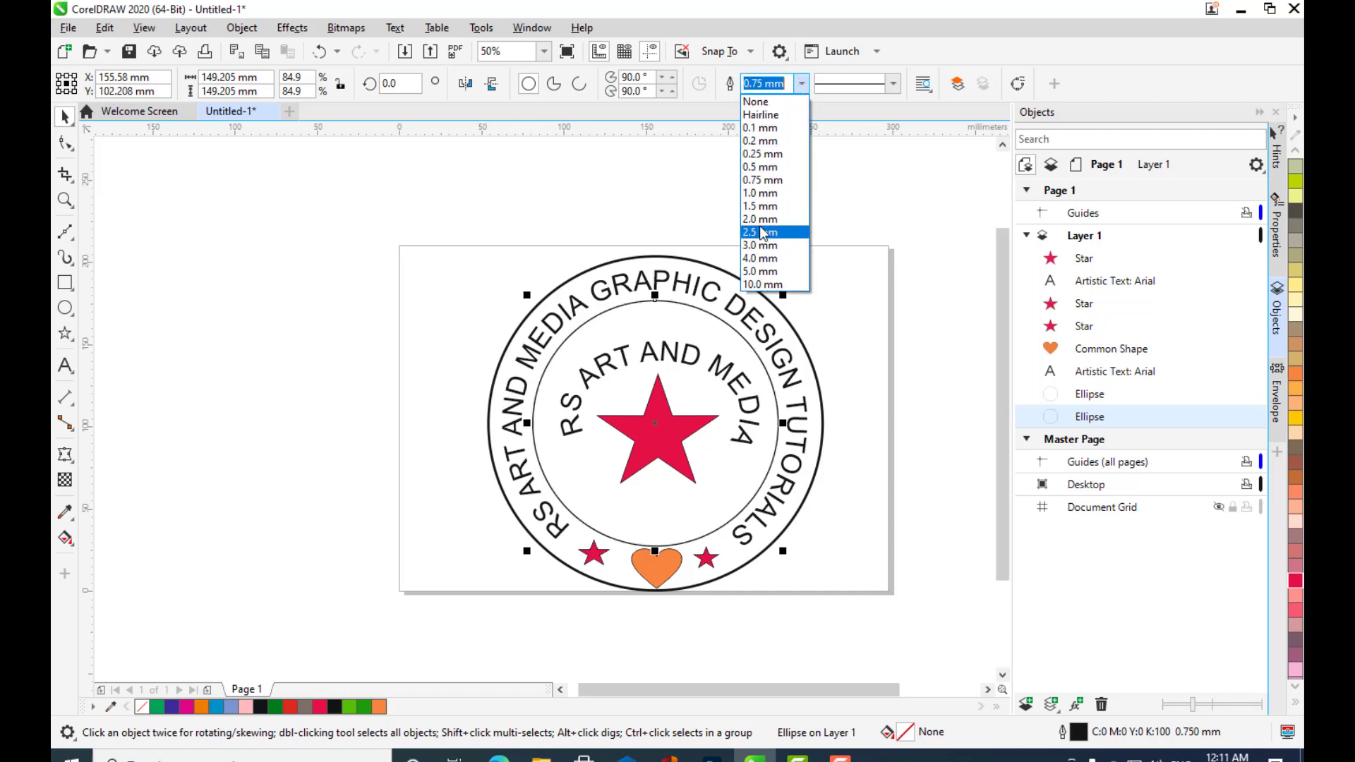
{"action": "left_click", "coordinate": [762, 219]}
{"action": "key", "text": "Escape"}
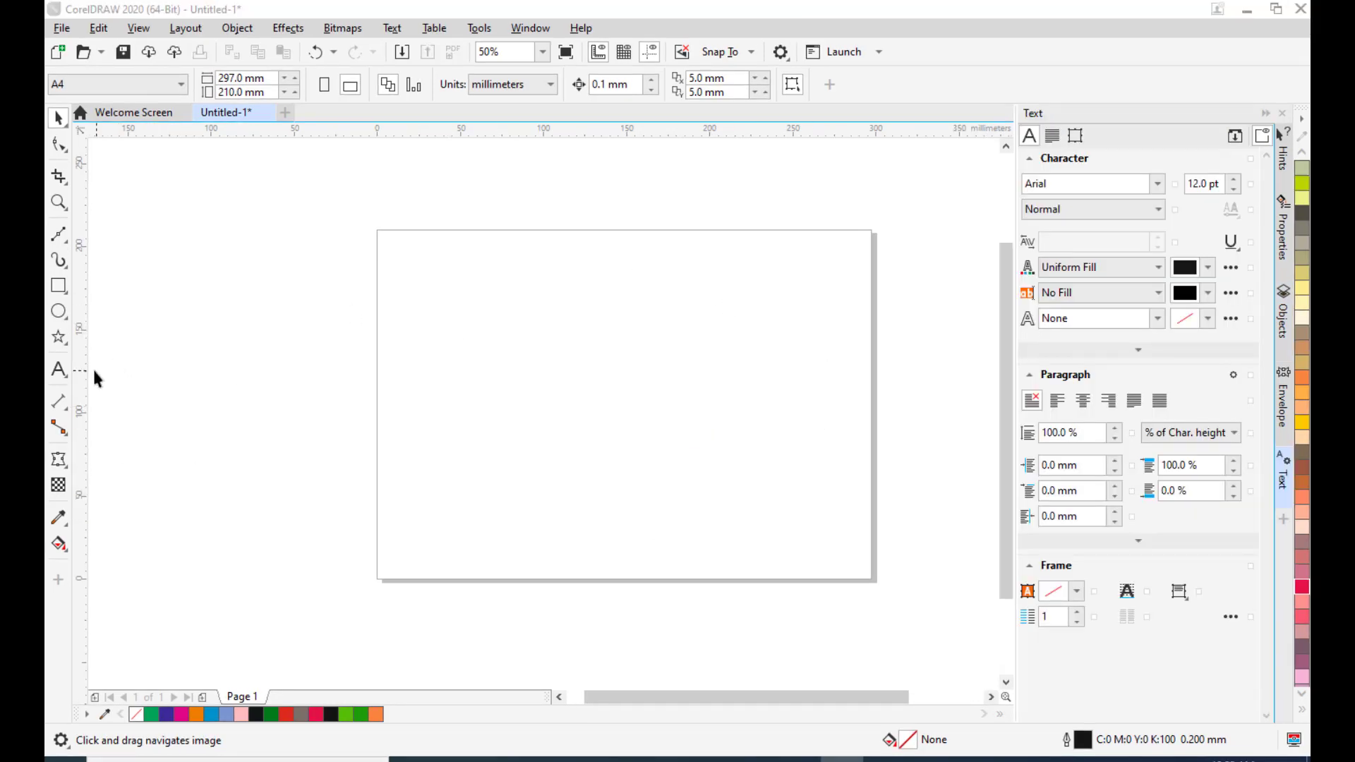
- Add the artistic text "RS ART" to the blank page, scaled to about 218 mm wide and placed near the page centre
{"action": "left_click", "coordinate": [59, 369]}
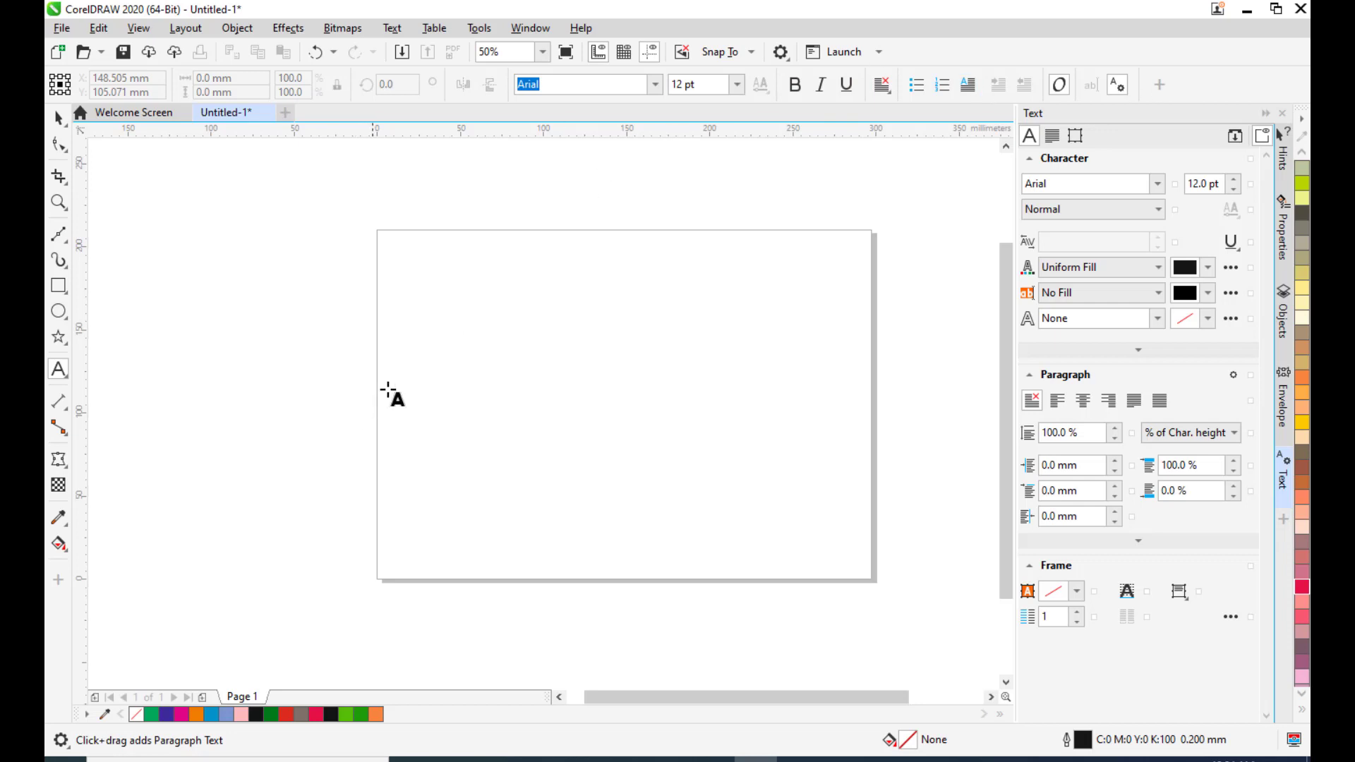
{"action": "left_click", "coordinate": [473, 370]}
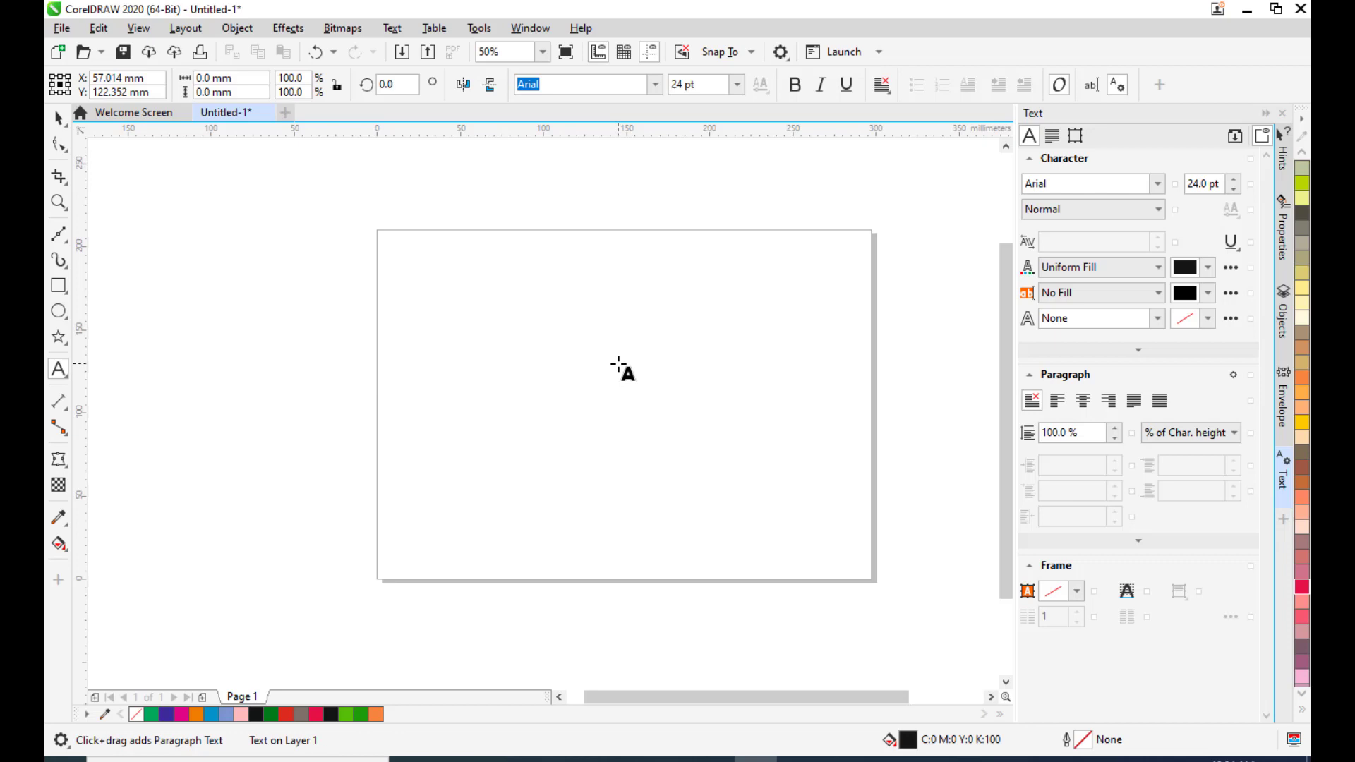
{"action": "type", "text": "RS"}
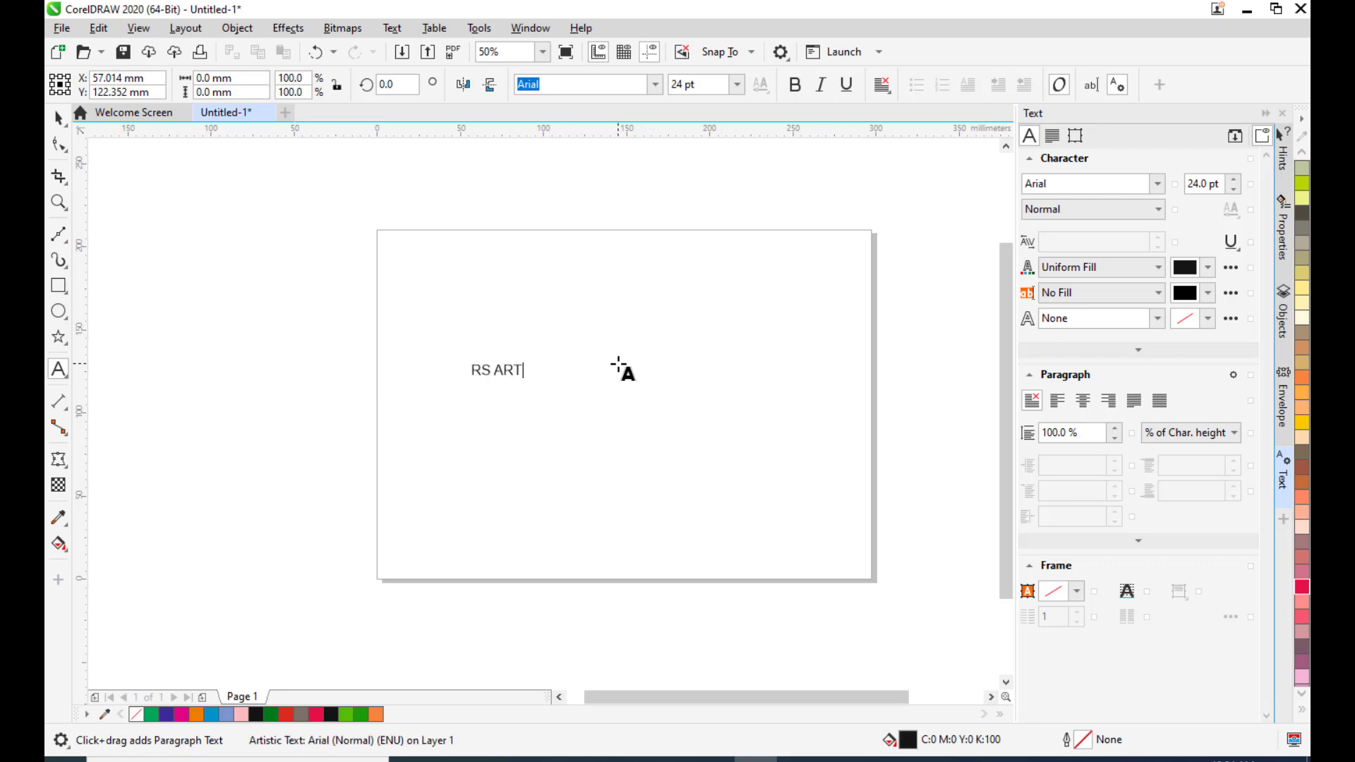
{"action": "type", "text": " ART"}
{"action": "left_click", "coordinate": [59, 117]}
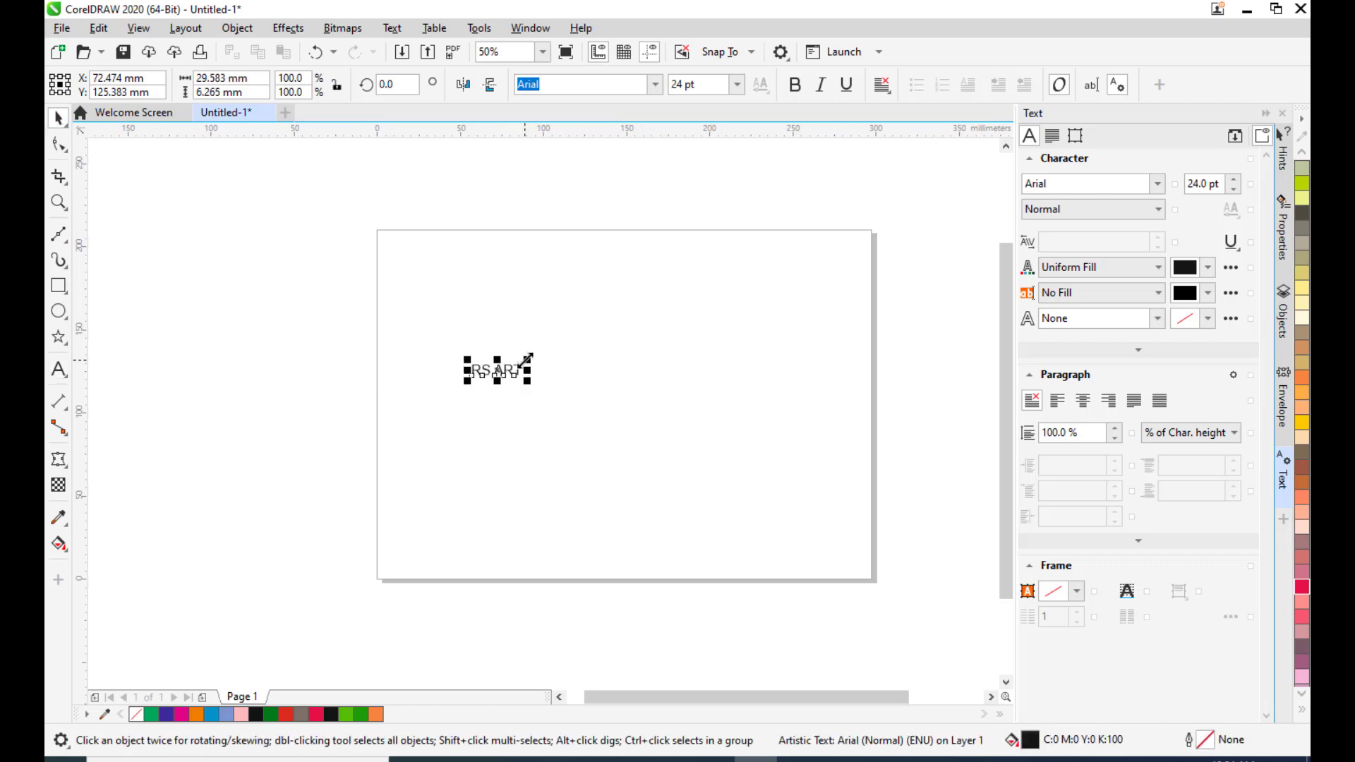
{"action": "left_click_drag", "start_coordinate": [526, 360], "coordinate": [684, 299]}
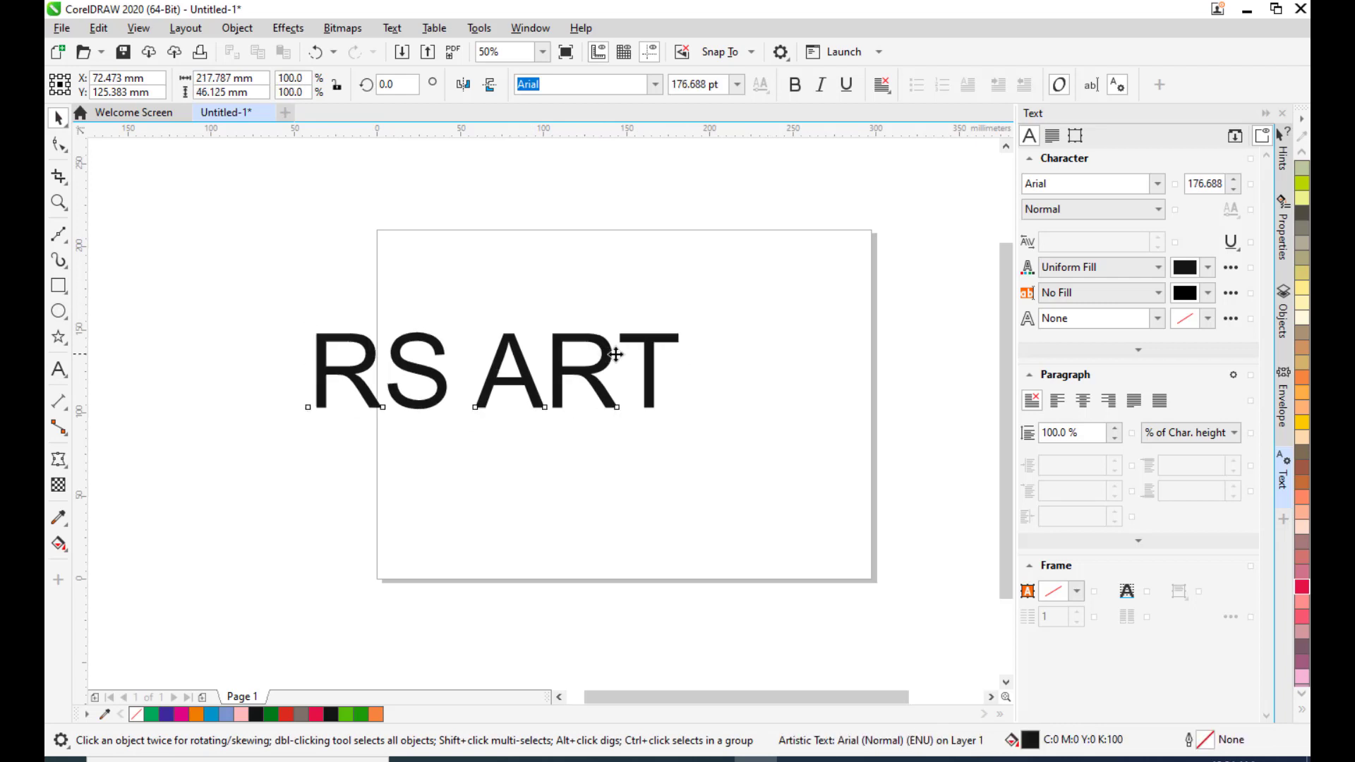
{"action": "left_click_drag", "start_coordinate": [616, 355], "coordinate": [754, 354]}
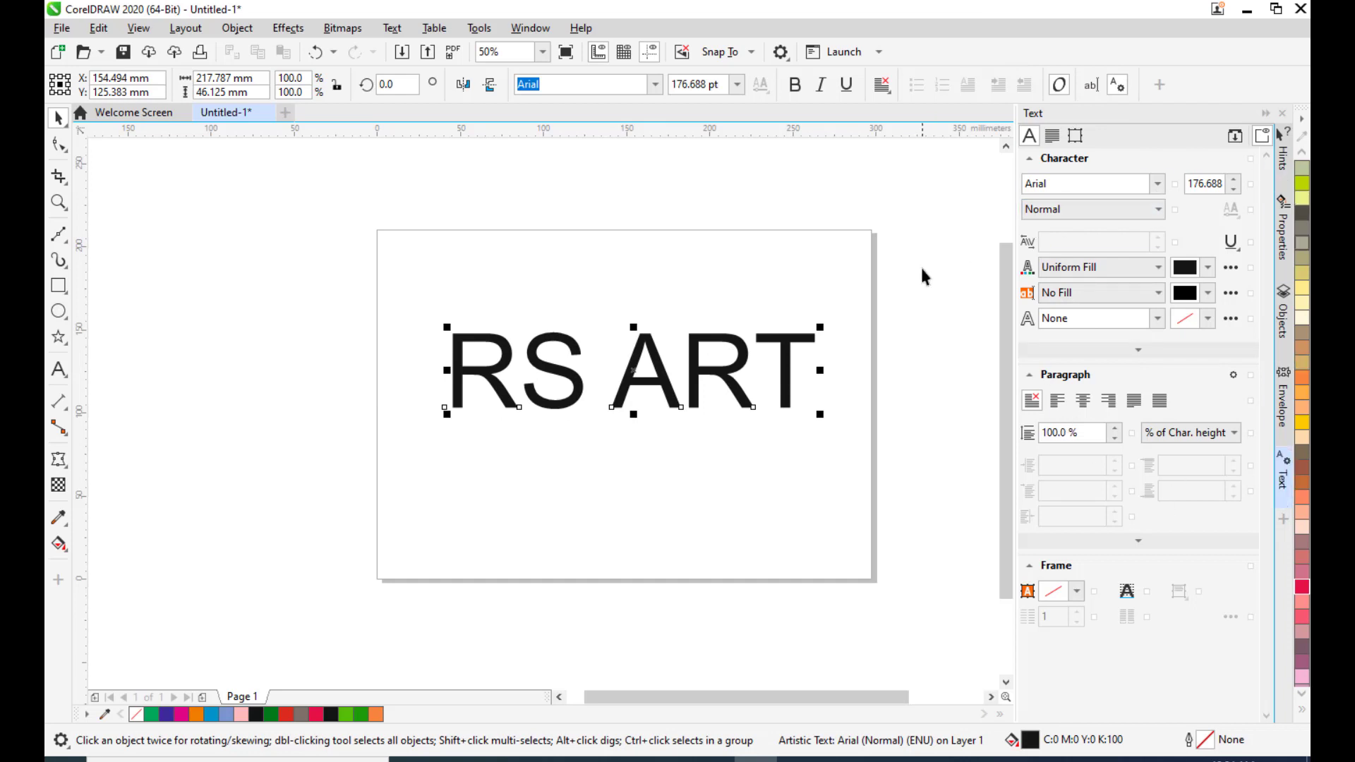
{"action": "left_click", "coordinate": [533, 28]}
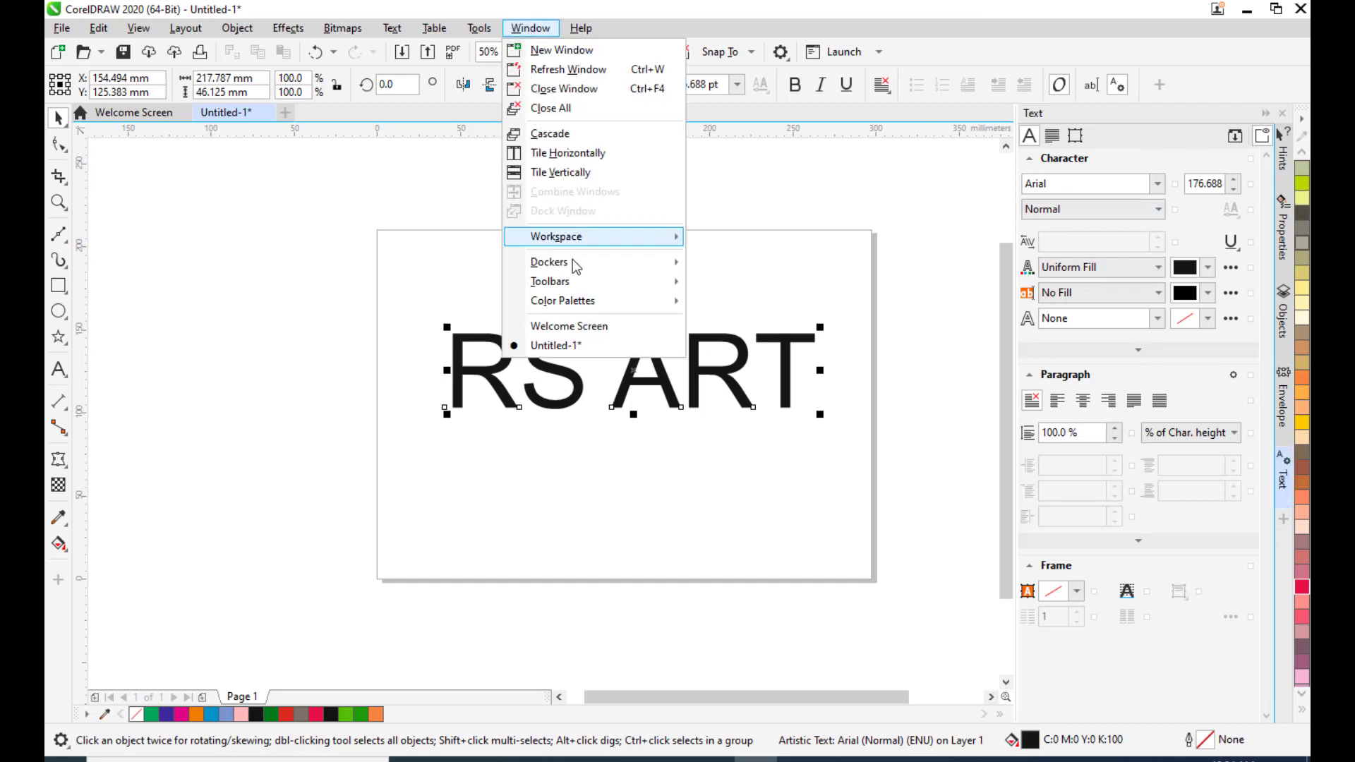
{"action": "mouse_move", "coordinate": [578, 264]}
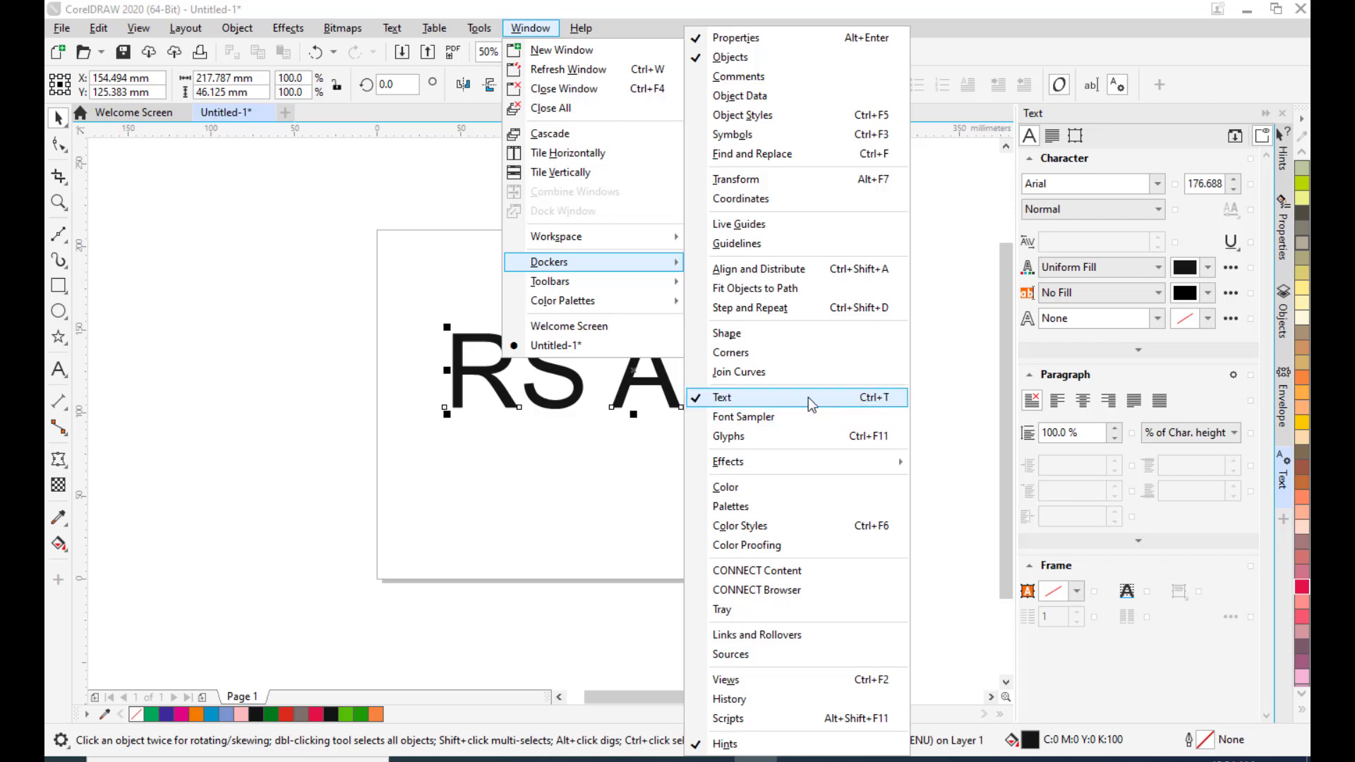
{"action": "left_click", "coordinate": [1166, 136]}
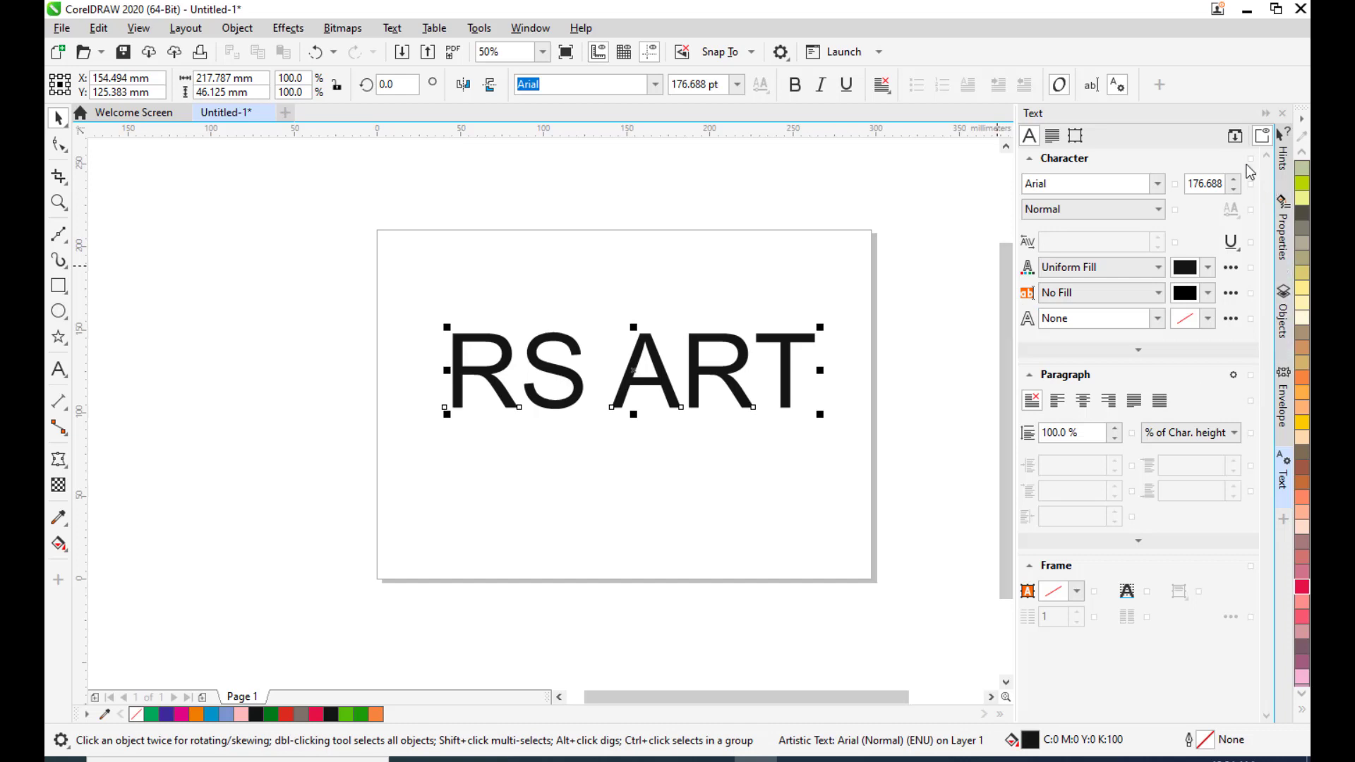
- Set the "RS ART" text to Times New Roman Bold and give it an orange uniform fill of C 3, M 50, Y 86, K 6
{"action": "left_click", "coordinate": [1157, 185]}
{"action": "scroll", "coordinate": [1123, 332], "scroll_direction": "down", "scroll_amount": 1}
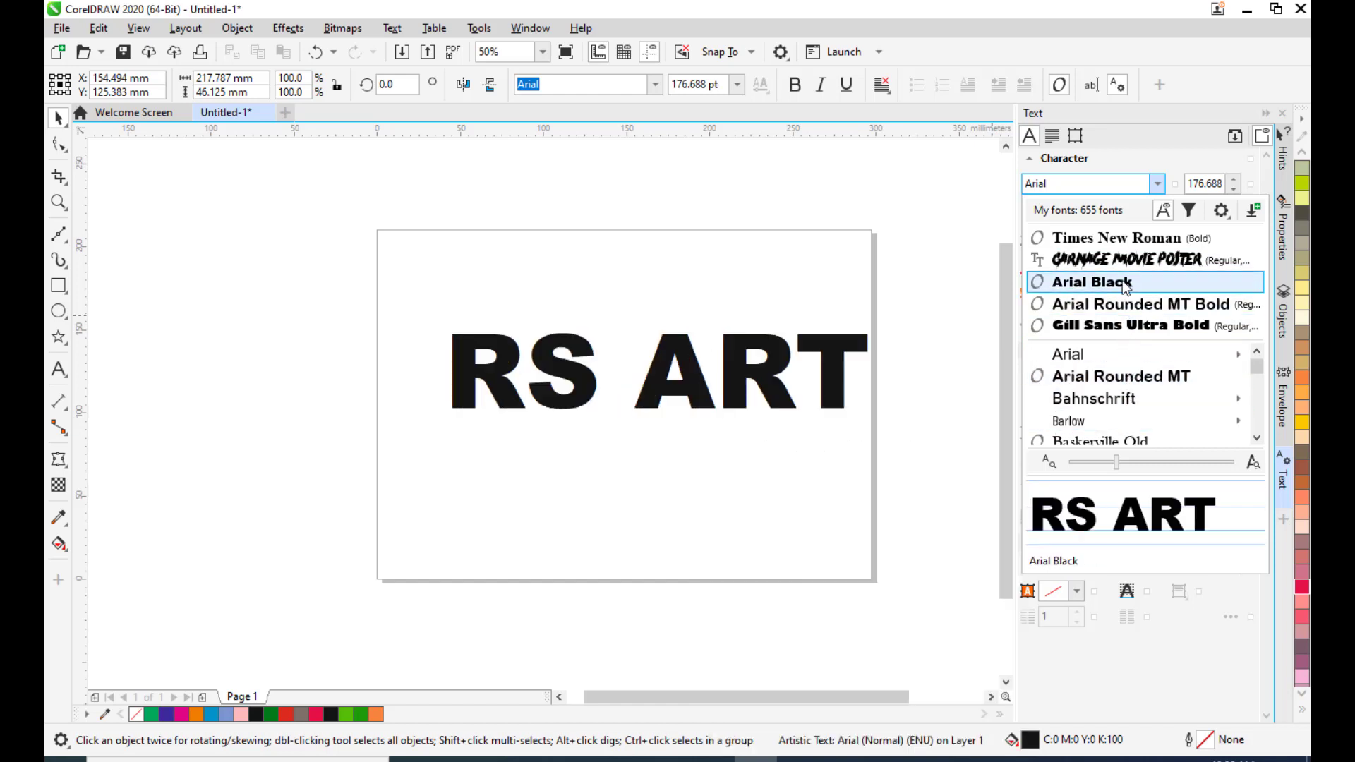
{"action": "left_click", "coordinate": [1124, 240]}
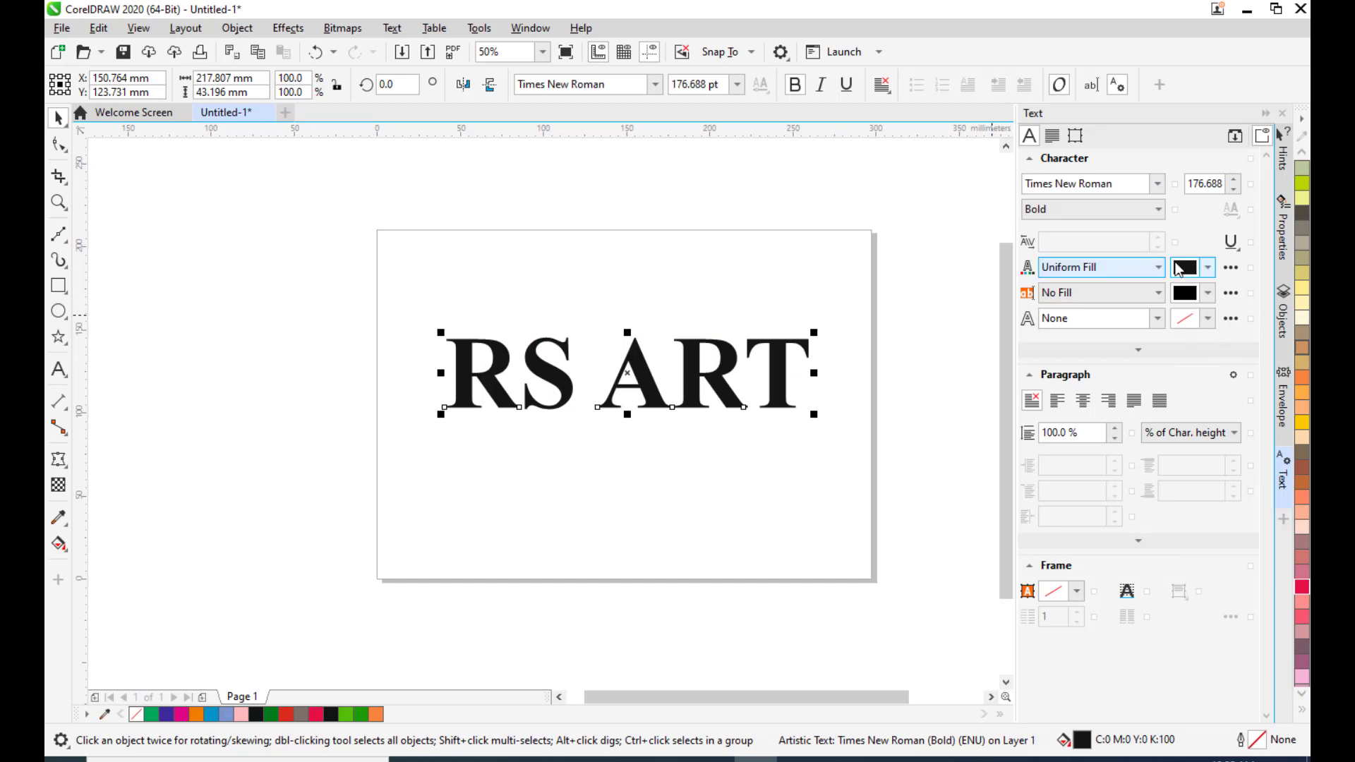
{"action": "left_click", "coordinate": [1207, 268]}
{"action": "left_click", "coordinate": [1196, 362]}
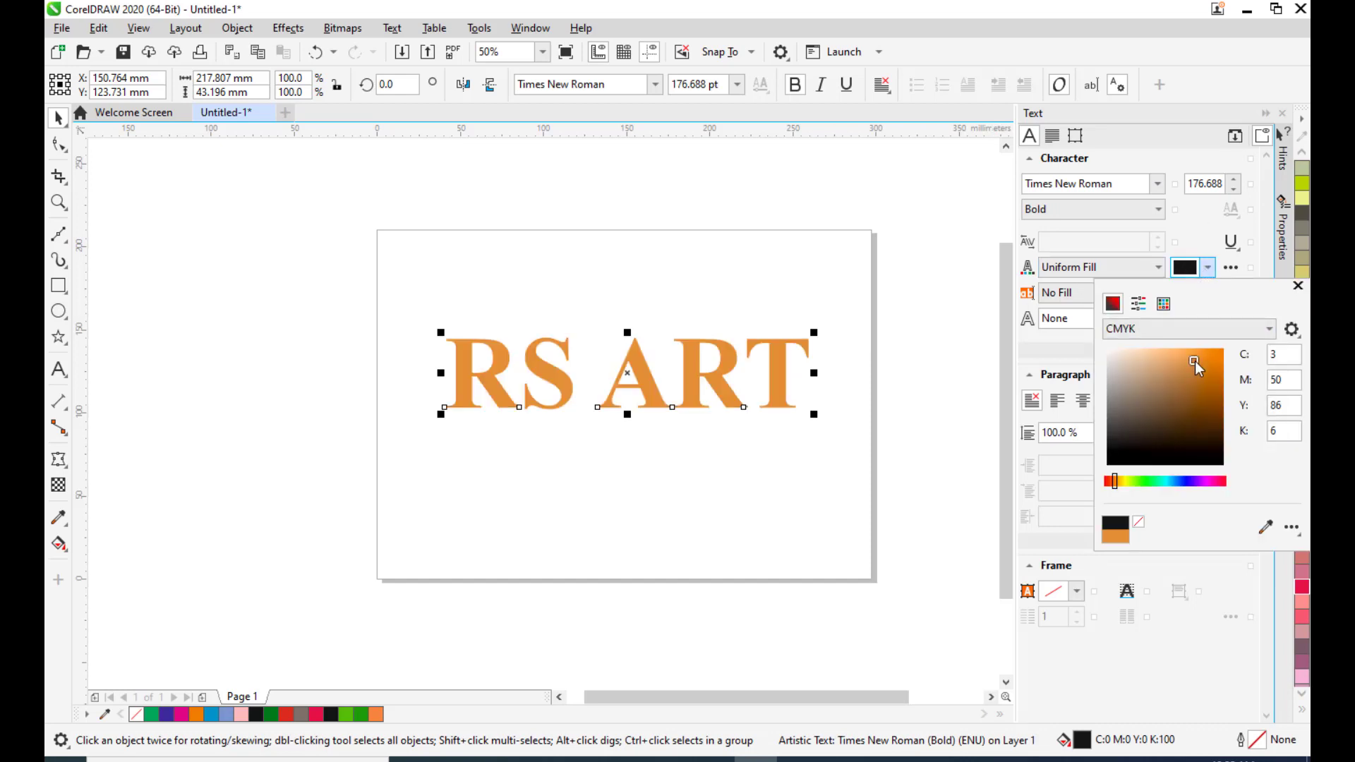
{"action": "left_click", "coordinate": [1161, 270]}
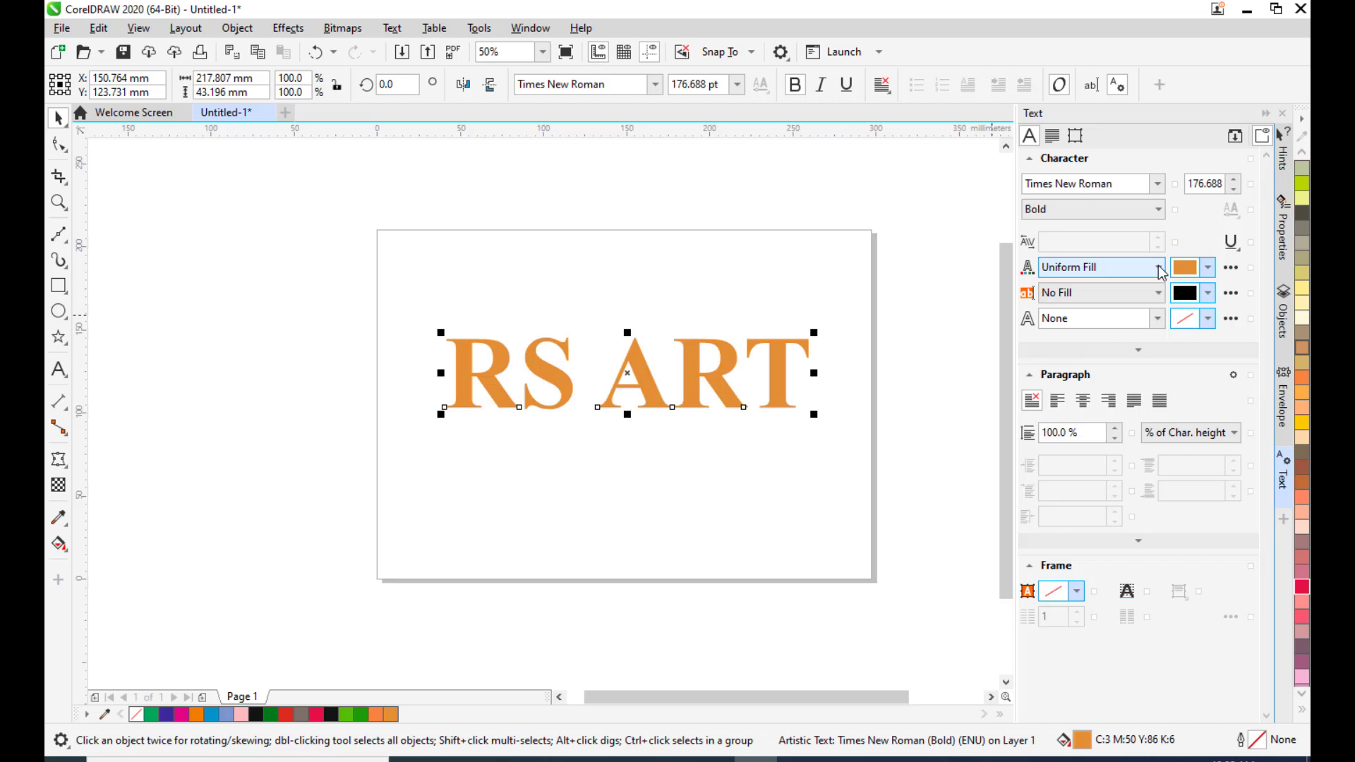
- Give the "RS ART" characters a fountain fill using the silver-grey gradient preset
{"action": "left_click", "coordinate": [1159, 268]}
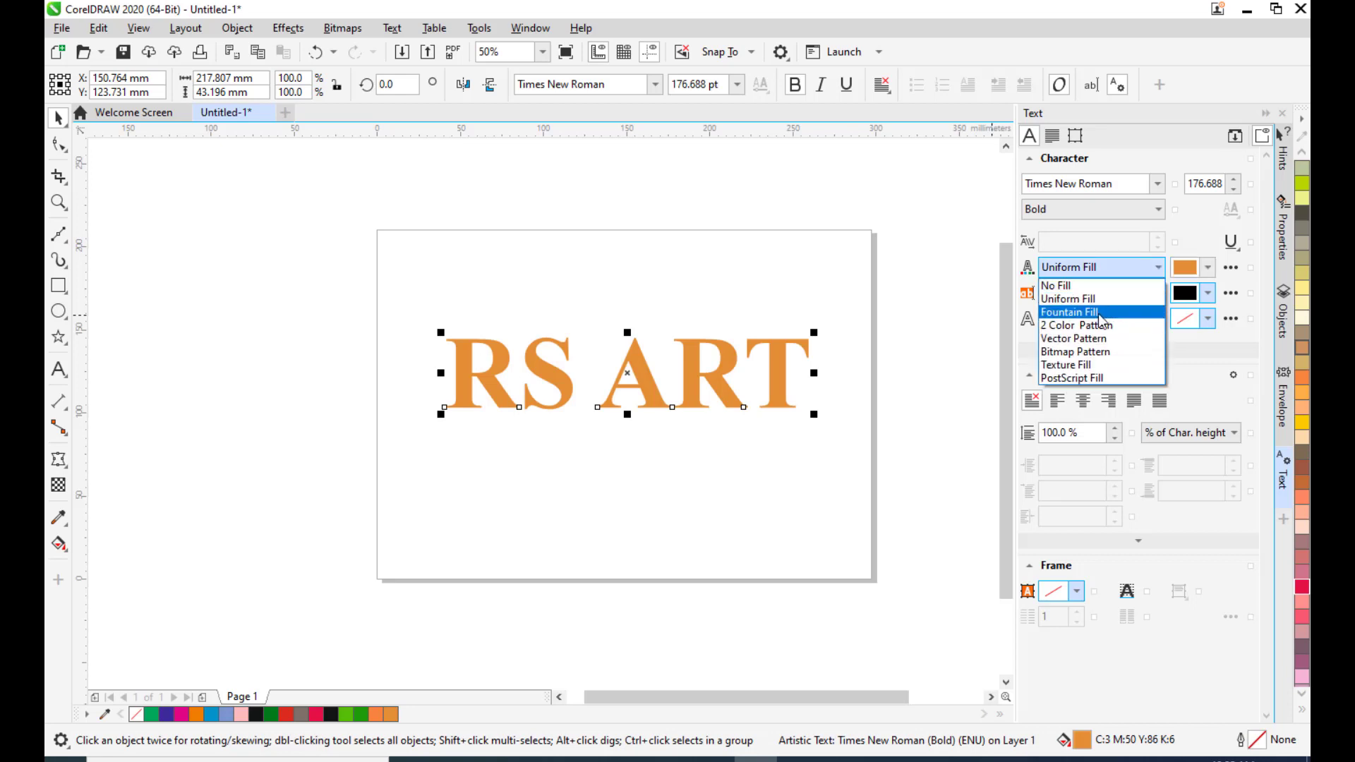
{"action": "left_click", "coordinate": [1099, 315]}
{"action": "left_click", "coordinate": [1207, 267]}
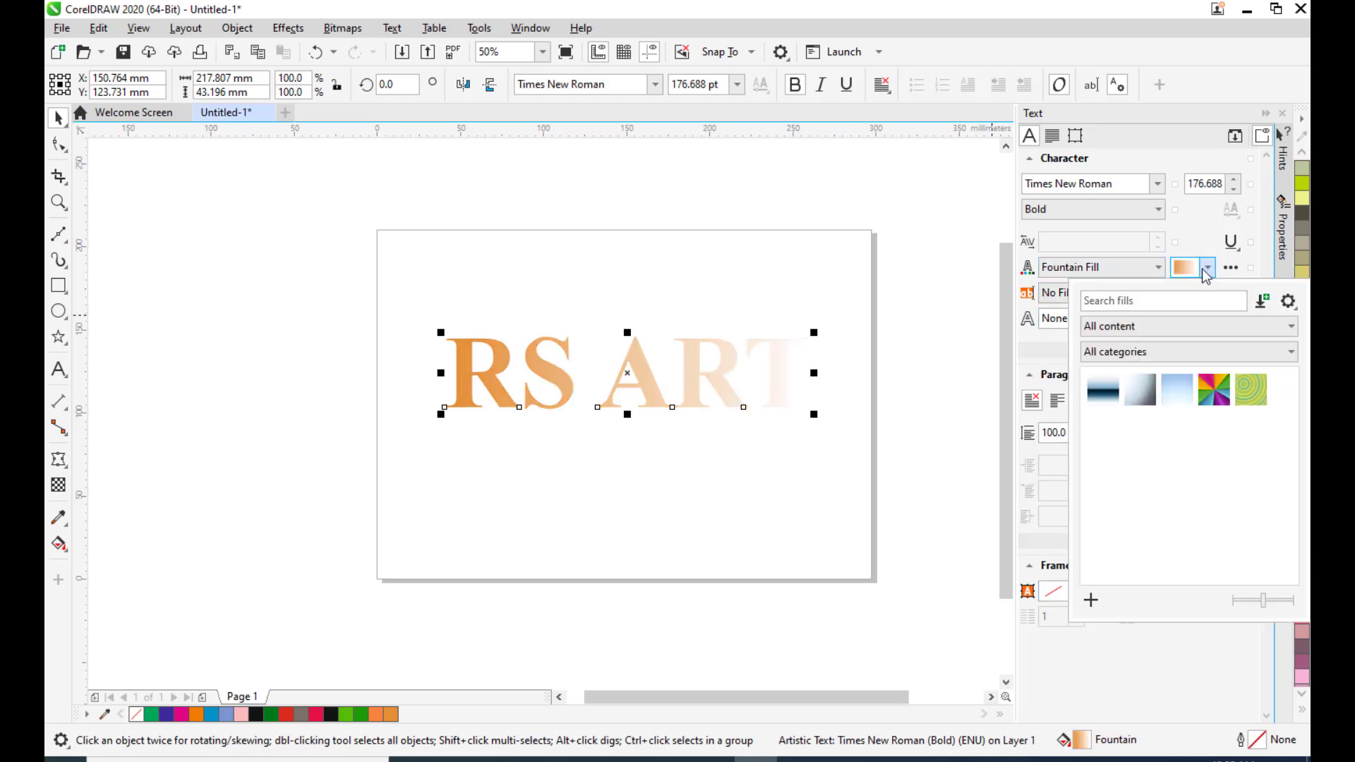
{"action": "left_click", "coordinate": [1145, 387]}
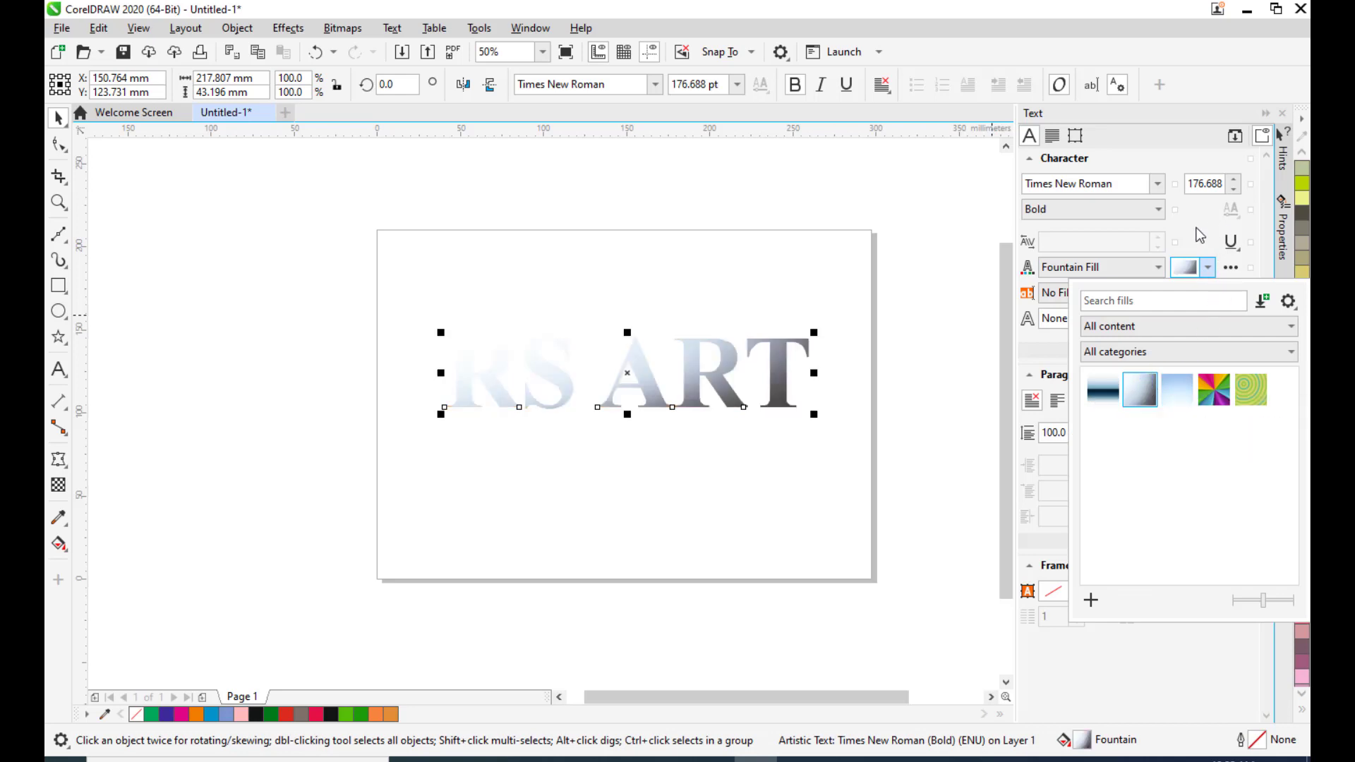
{"action": "left_click", "coordinate": [1198, 240]}
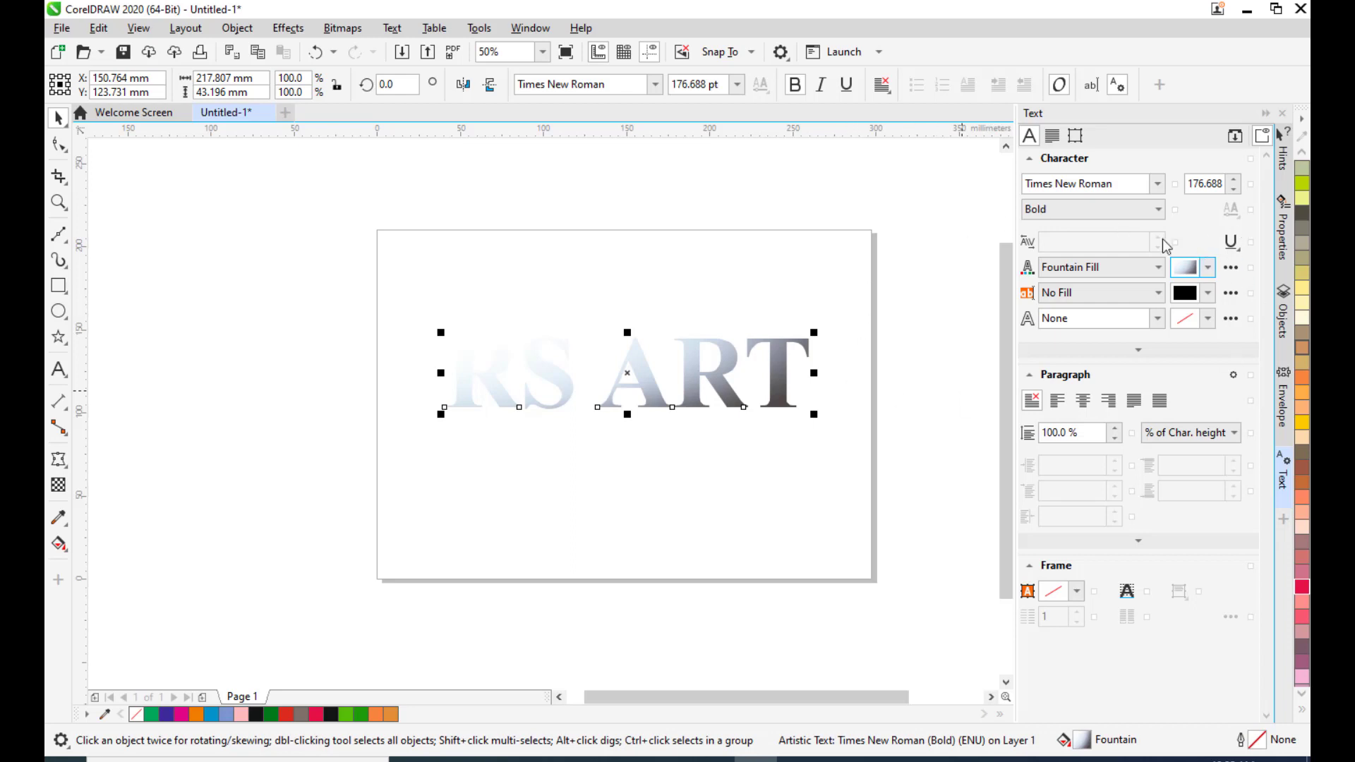
- Give the "RS ART" text background a fountain fill, try the blue gradient presets and apply the multicolour ray preset
{"action": "left_click", "coordinate": [1141, 293]}
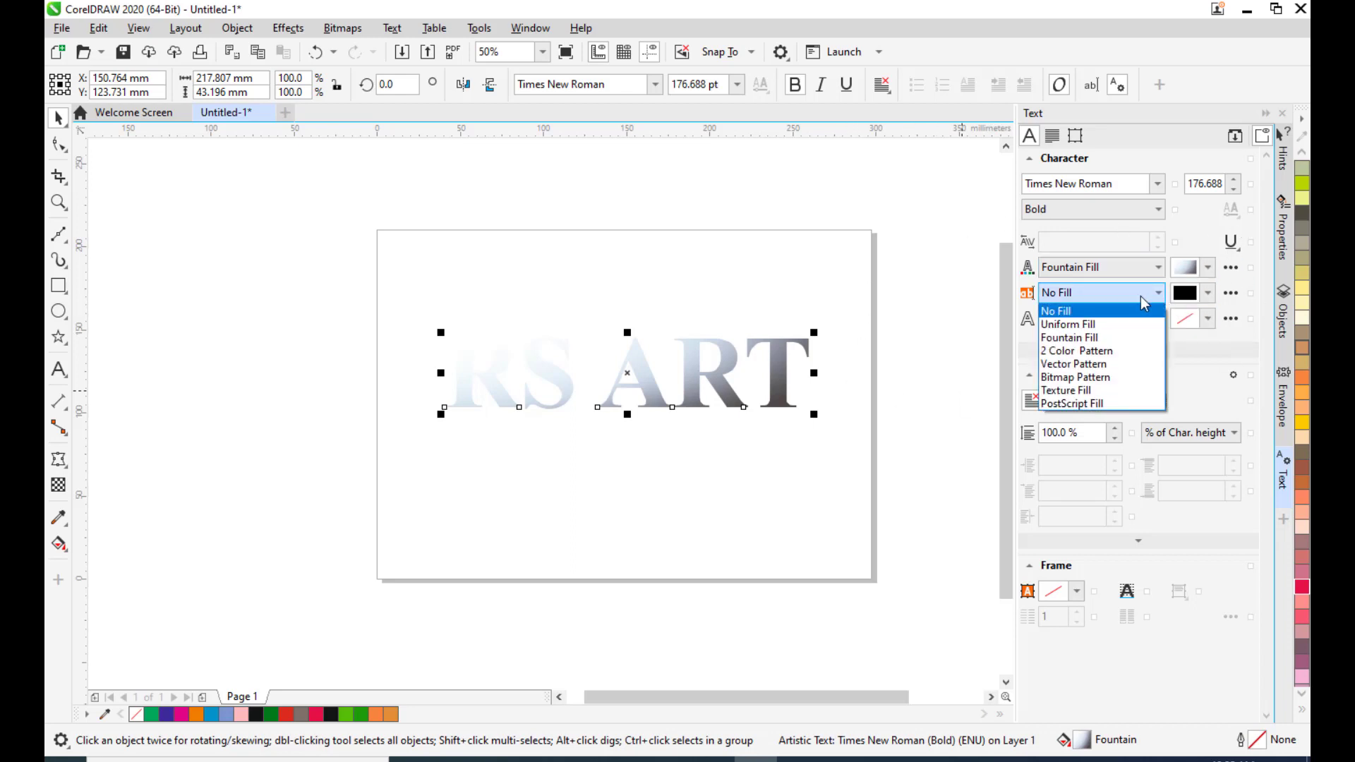
{"action": "left_click", "coordinate": [1112, 336]}
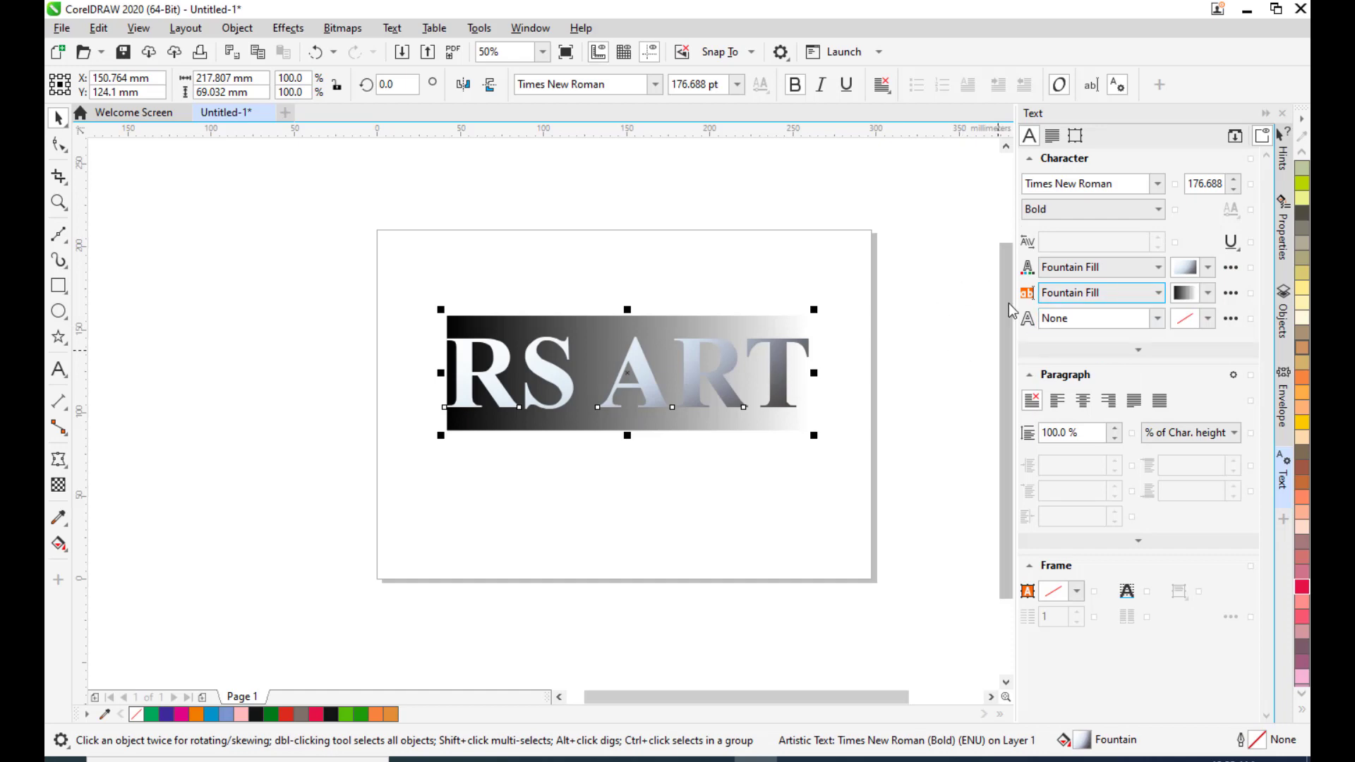
{"action": "left_click", "coordinate": [1126, 294]}
{"action": "left_click", "coordinate": [1085, 345]}
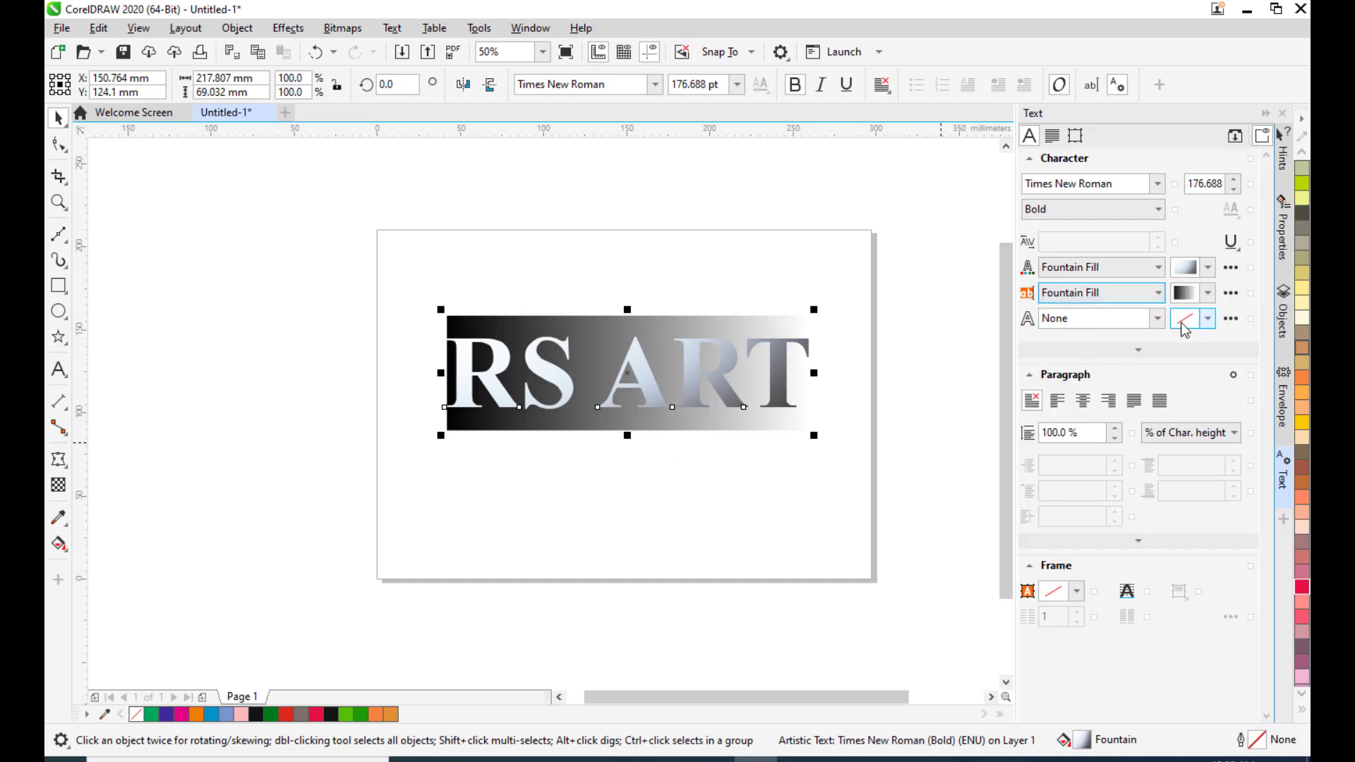
{"action": "left_click", "coordinate": [1208, 293]}
{"action": "left_click", "coordinate": [1143, 419]}
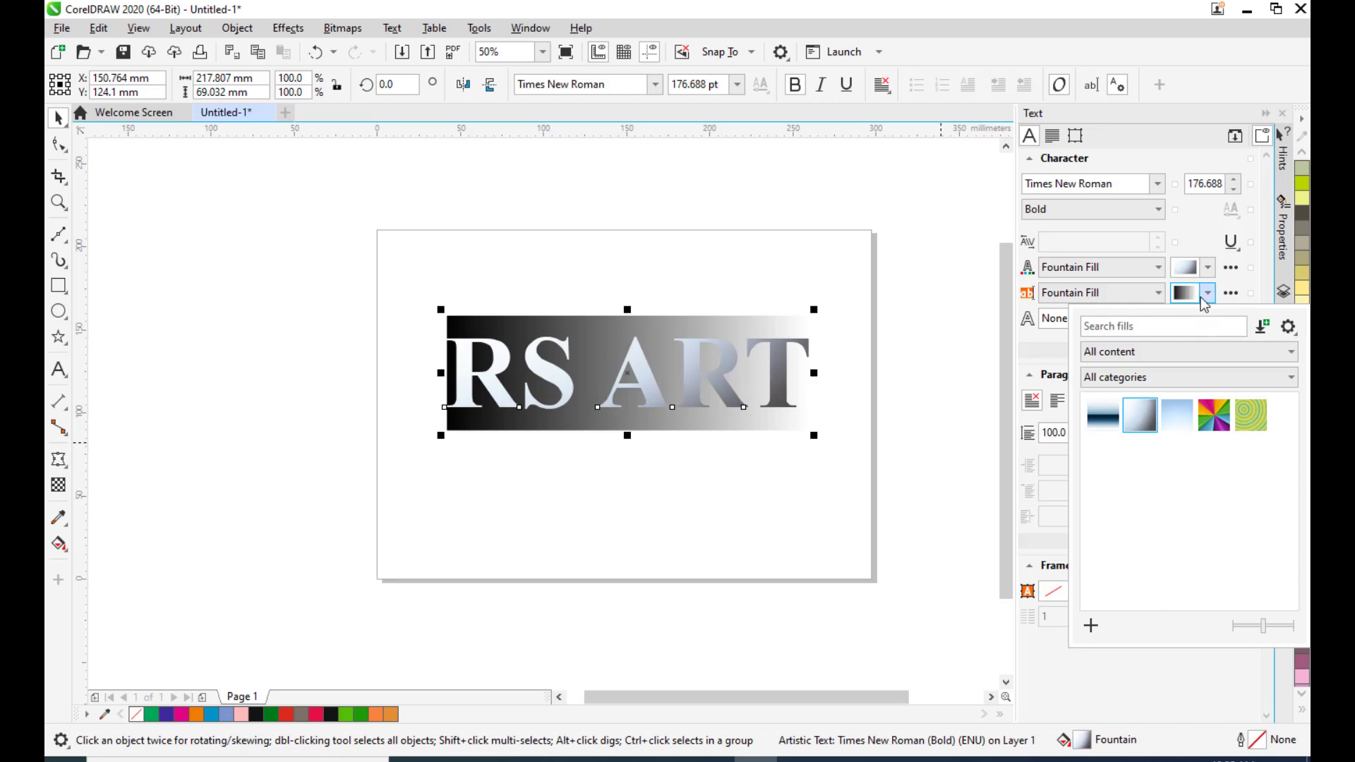
{"action": "left_click", "coordinate": [1178, 417]}
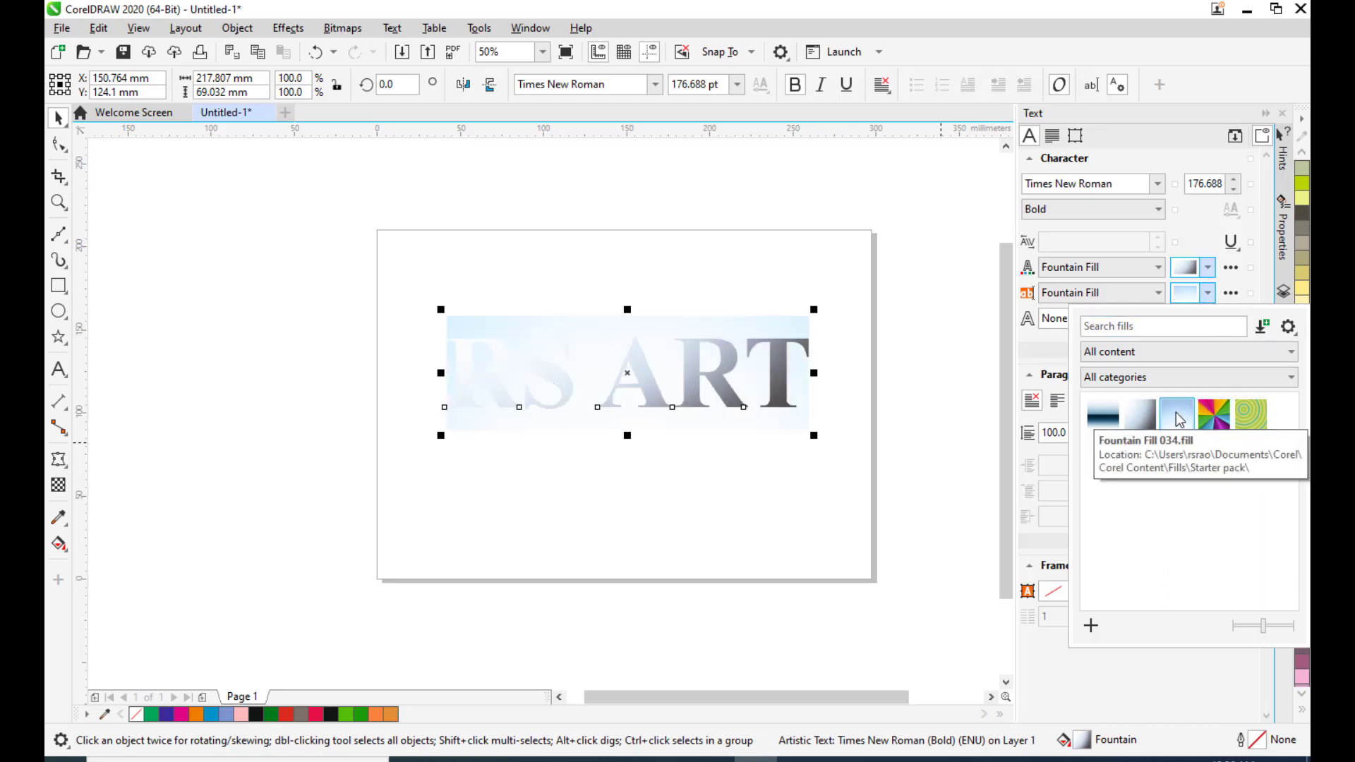
{"action": "left_click", "coordinate": [1103, 415]}
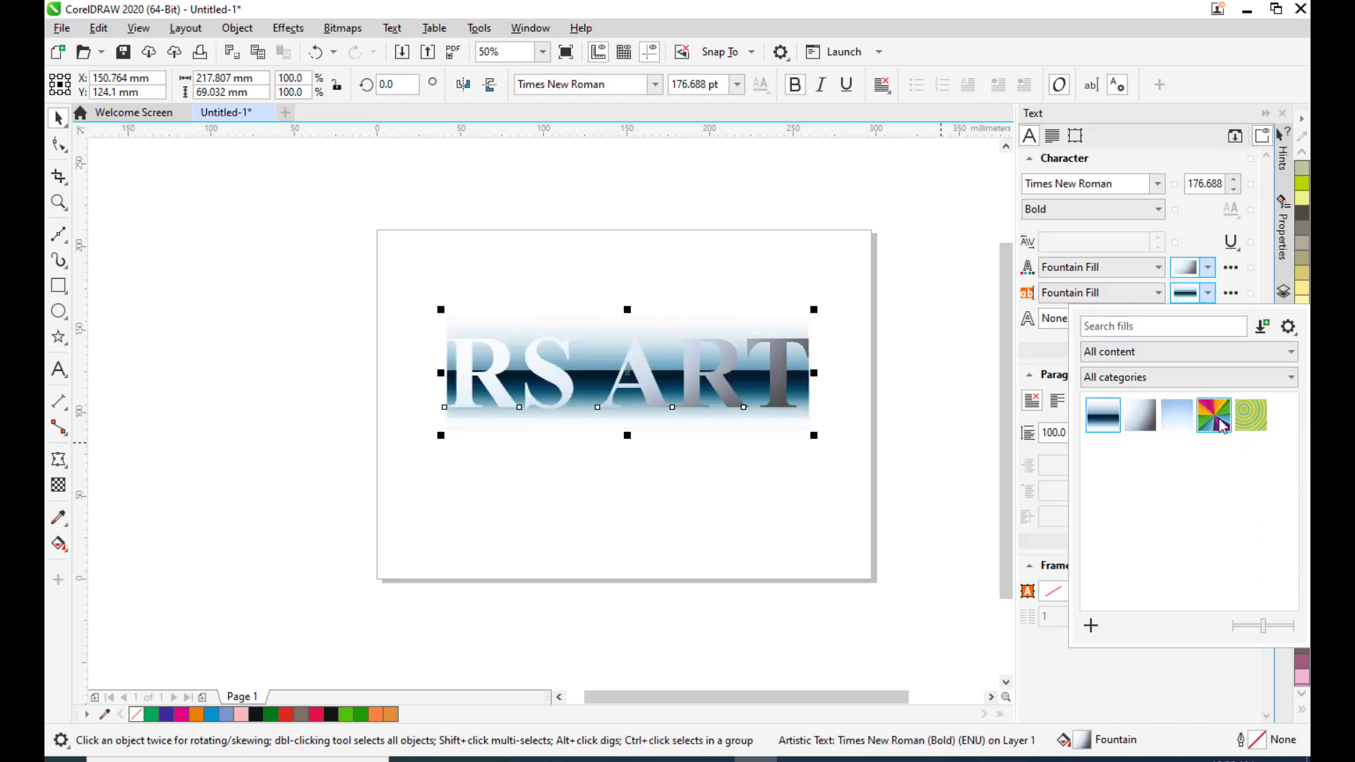
{"action": "left_click", "coordinate": [1220, 419]}
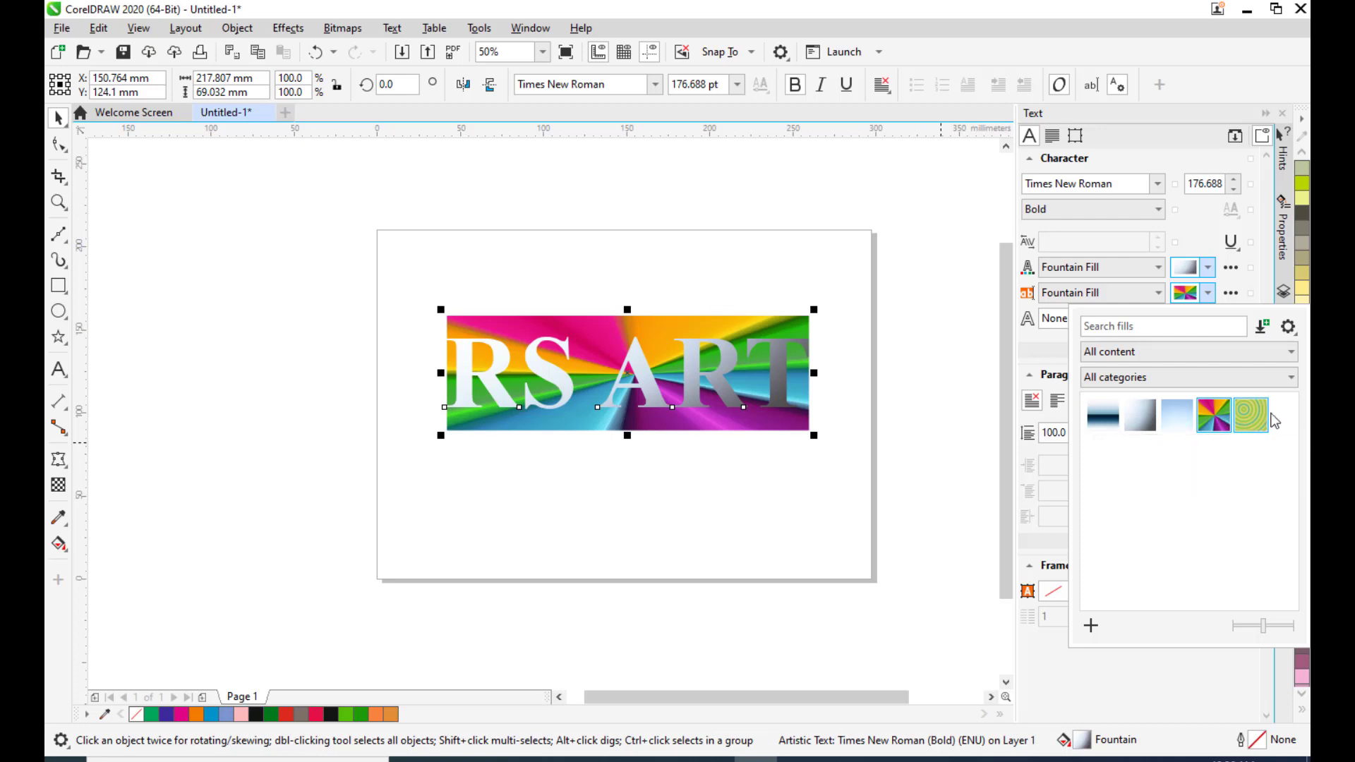
{"action": "left_click", "coordinate": [1020, 349]}
- Try a 2 Color Pattern fill on the "RS ART" characters, and change it to the blue Vector Pattern
{"action": "left_click", "coordinate": [1116, 349]}
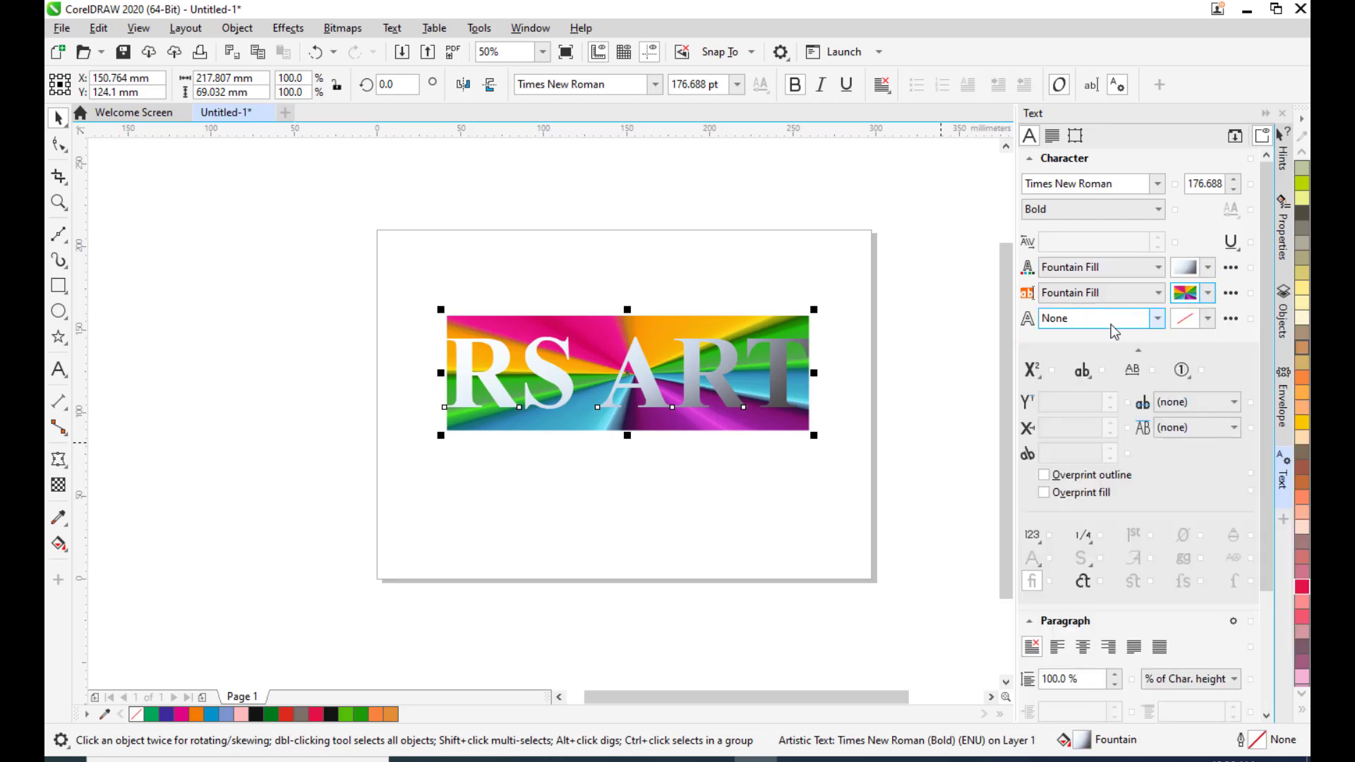
{"action": "left_click", "coordinate": [1165, 317]}
{"action": "left_click", "coordinate": [1166, 317]}
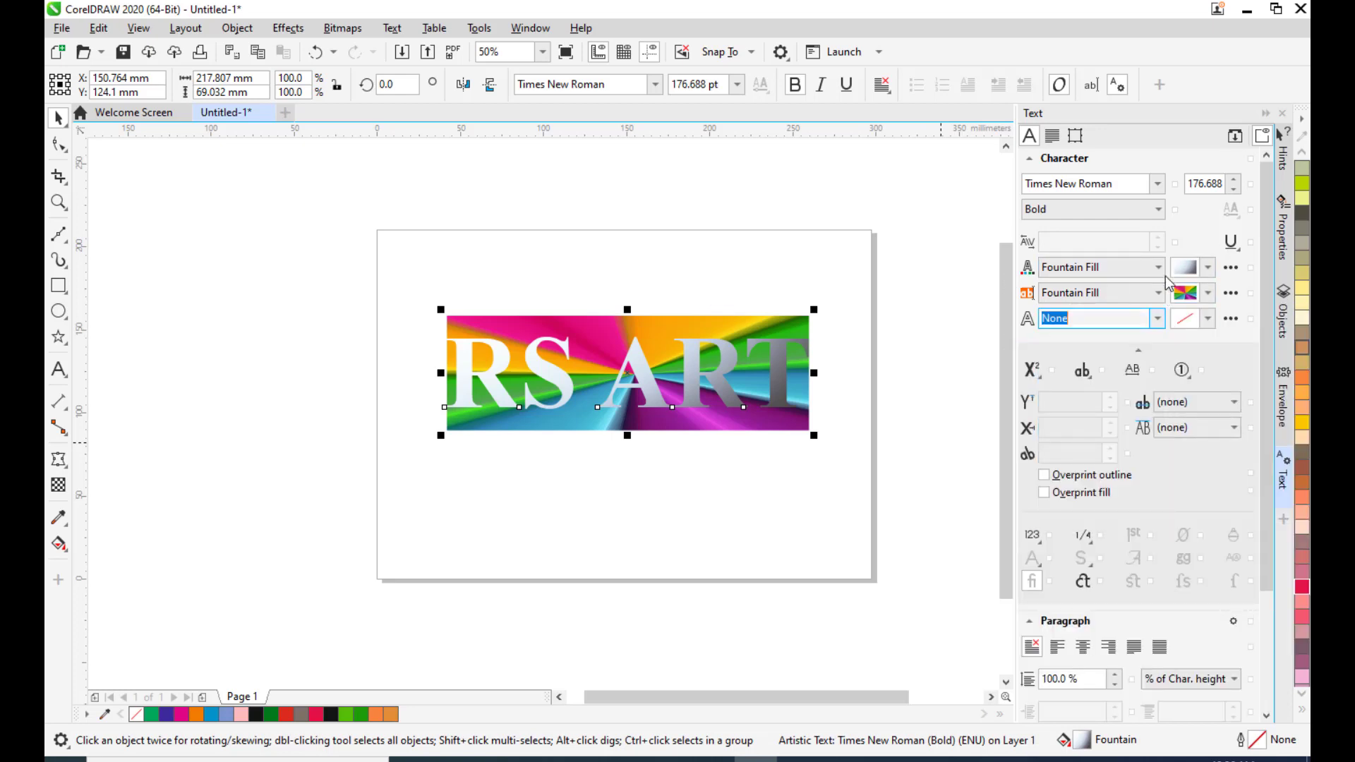
{"action": "left_click", "coordinate": [1140, 266]}
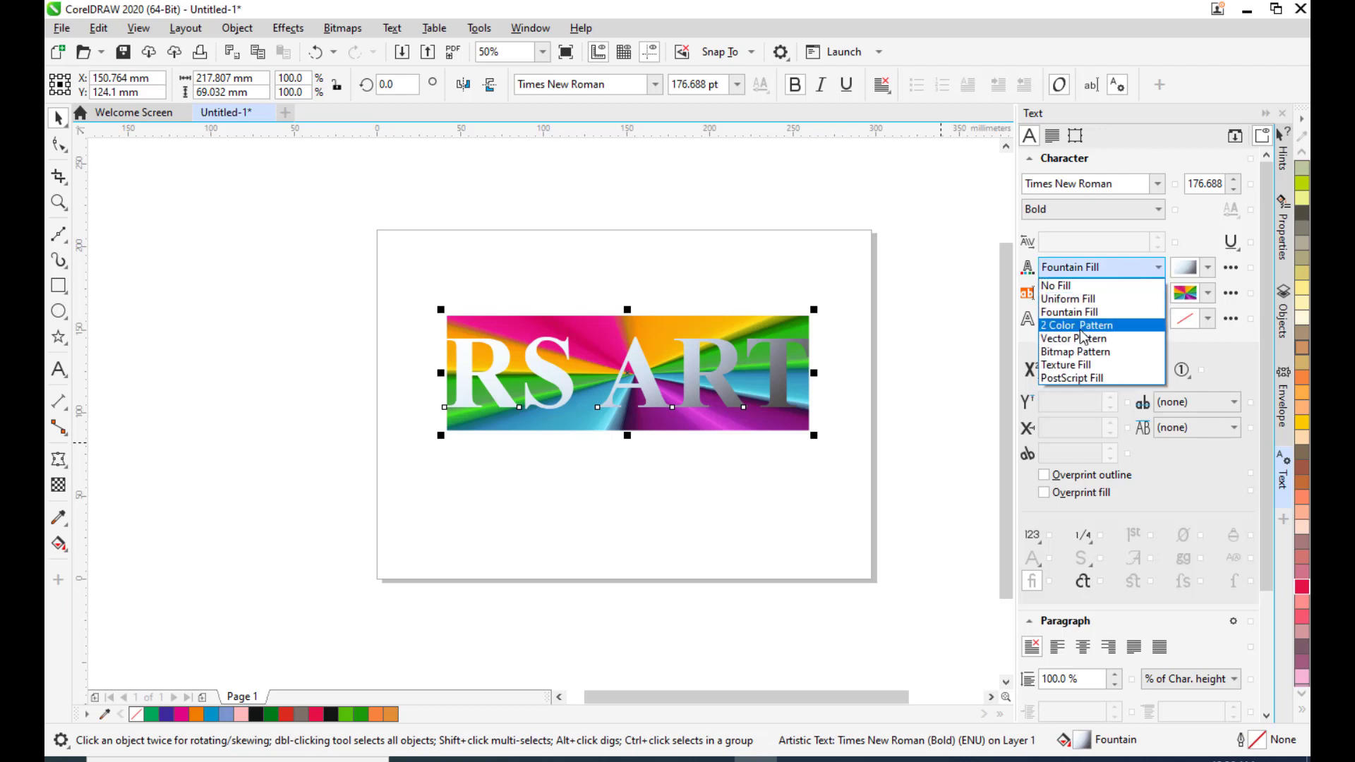
{"action": "left_click", "coordinate": [1081, 329]}
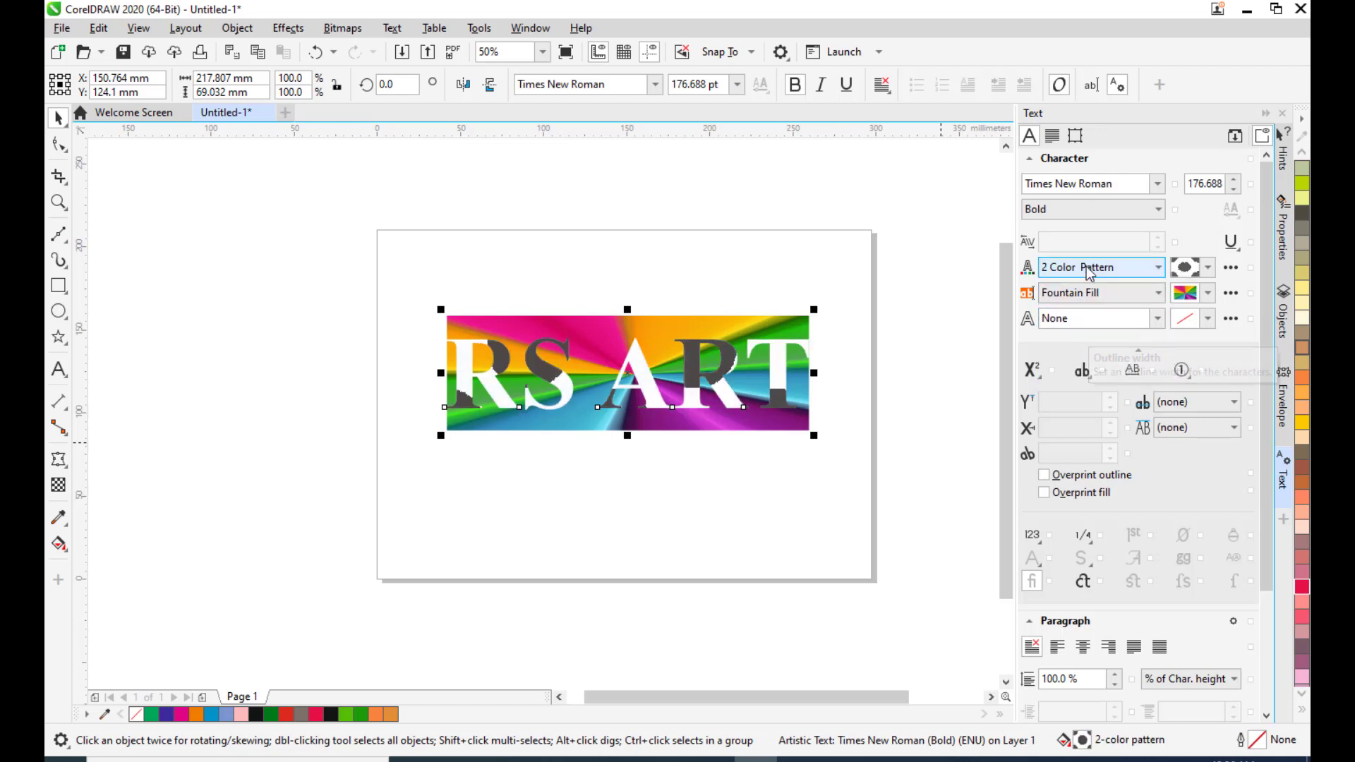
{"action": "left_click", "coordinate": [1089, 271]}
{"action": "left_click", "coordinate": [1080, 338]}
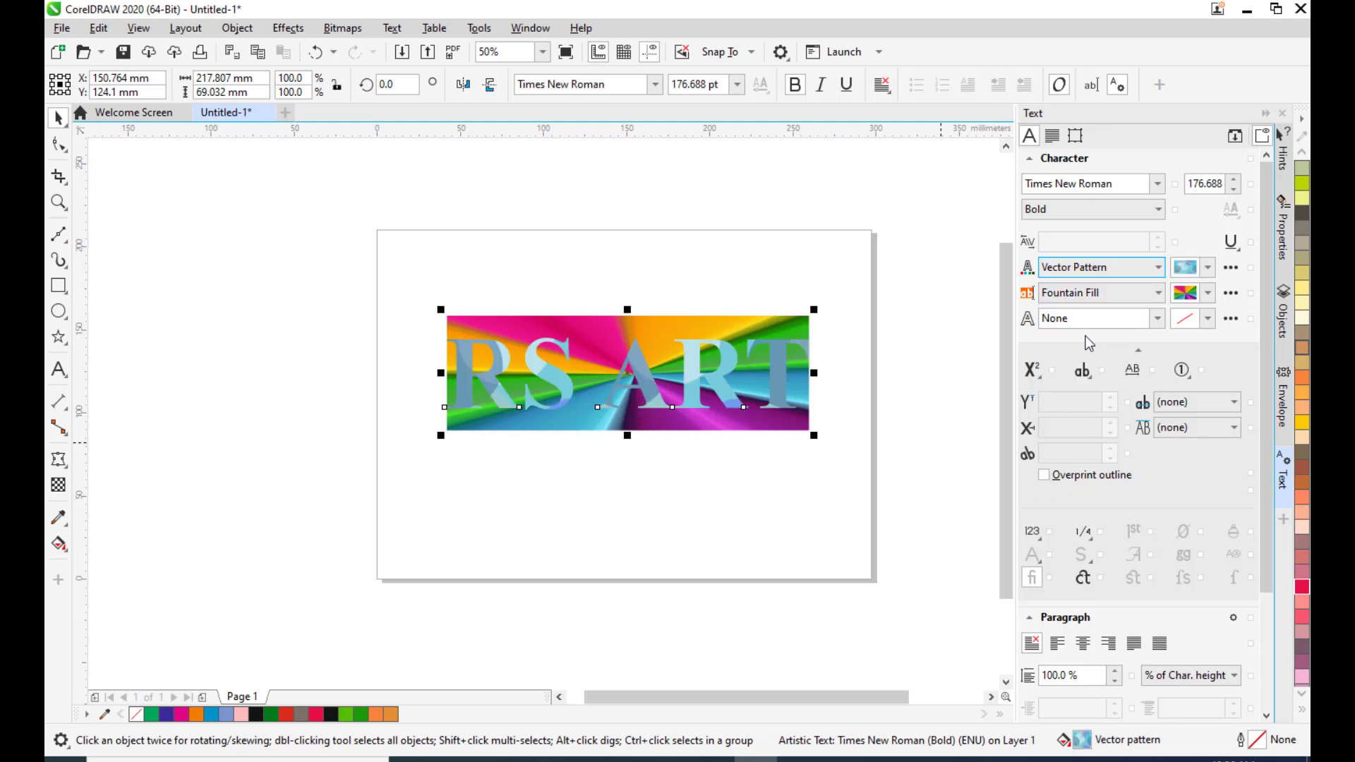
{"action": "left_click", "coordinate": [1103, 271]}
{"action": "left_click", "coordinate": [1249, 278]}
{"action": "left_click", "coordinate": [1191, 271]}
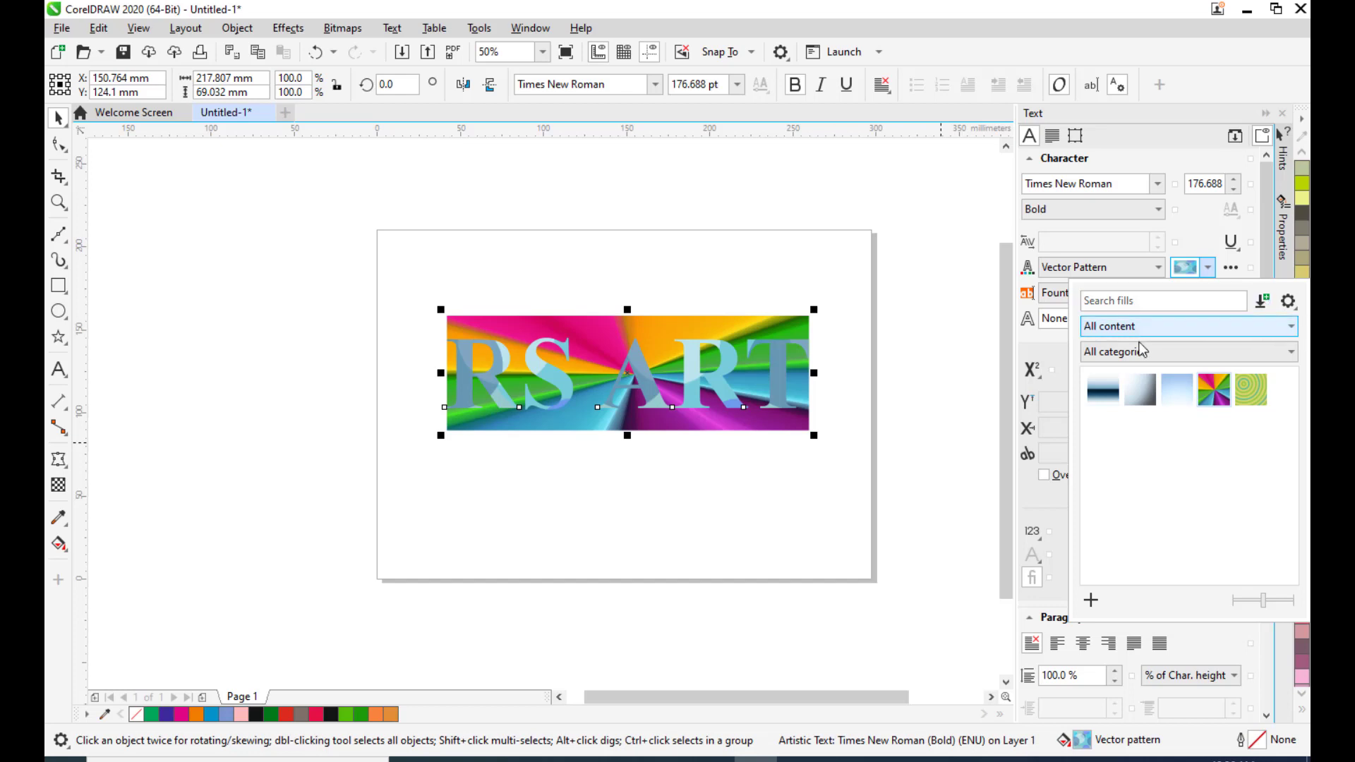
{"action": "left_click", "coordinate": [1027, 344]}
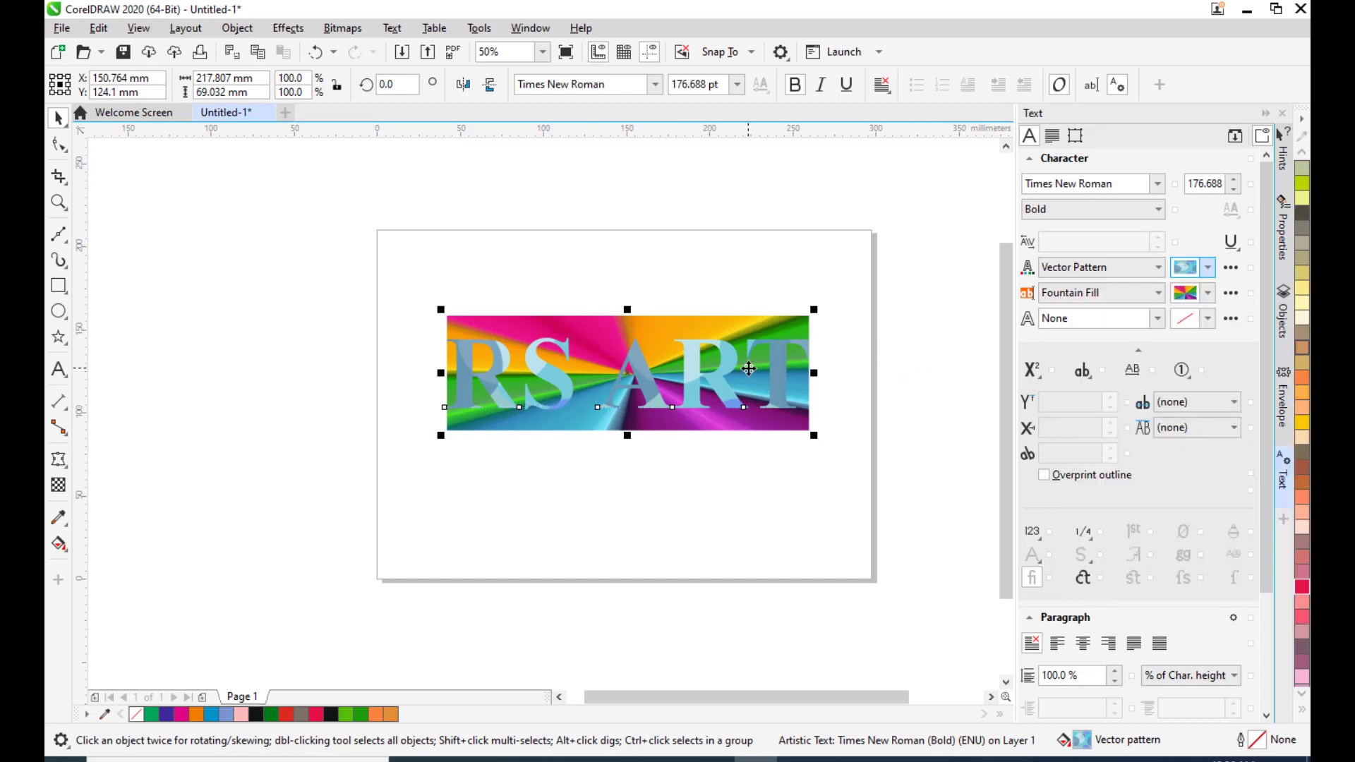
- Delete the "RS ART" text from the page
{"action": "left_click", "coordinate": [915, 298]}
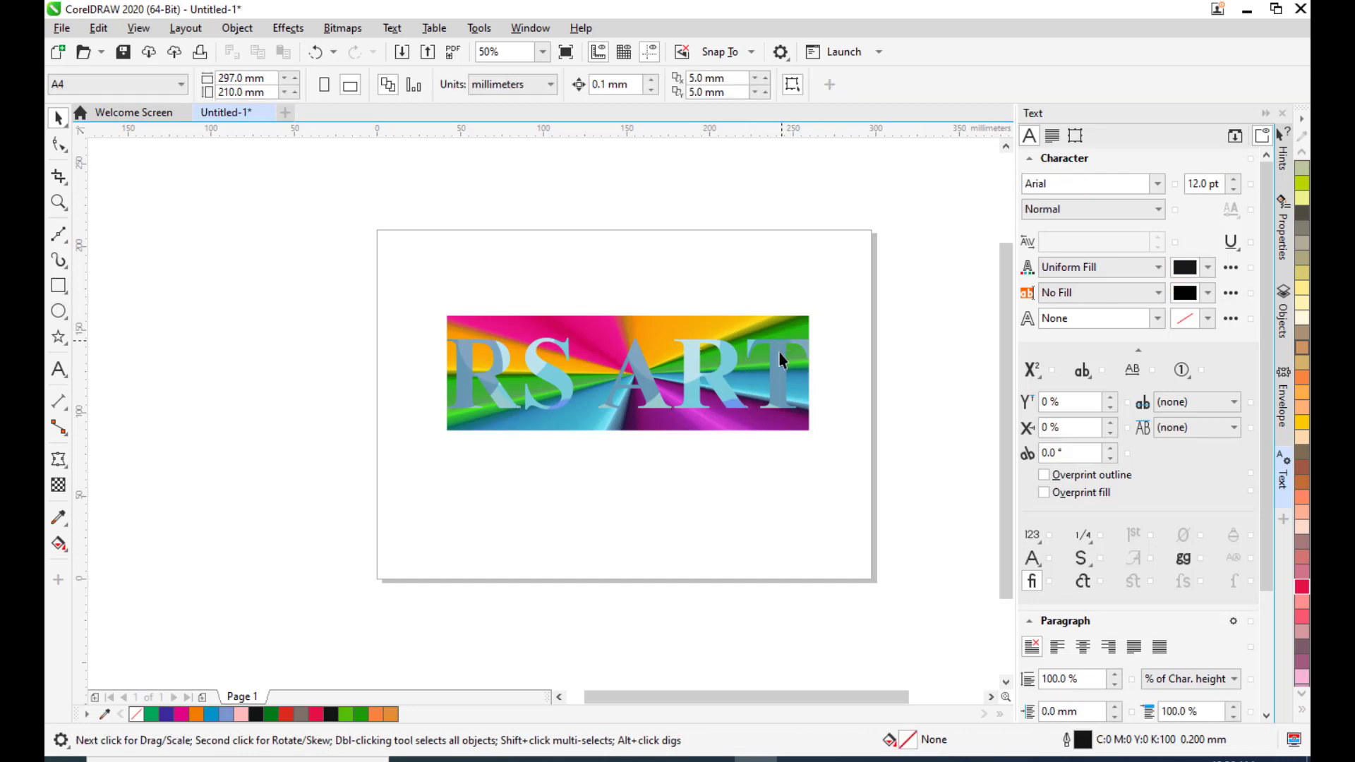
{"action": "left_click", "coordinate": [634, 358]}
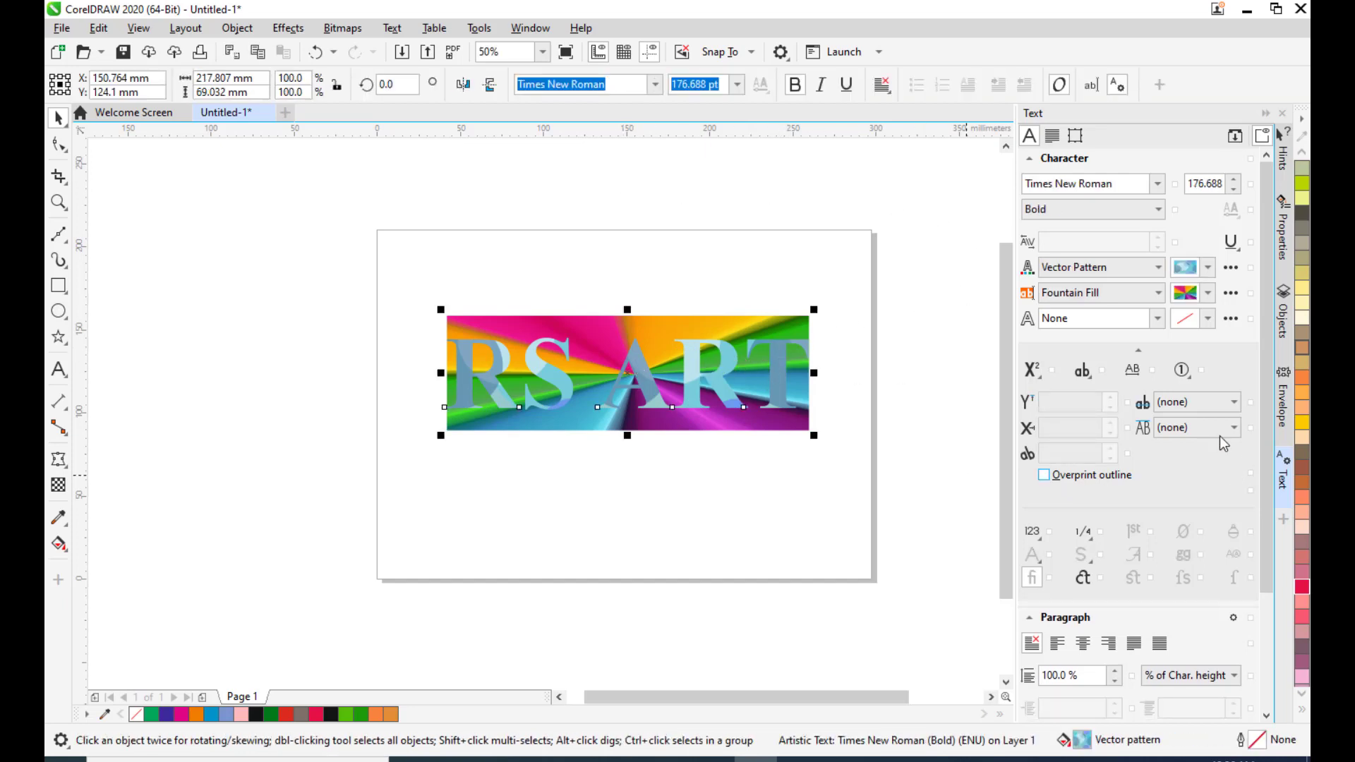
{"action": "key", "text": "Delete"}
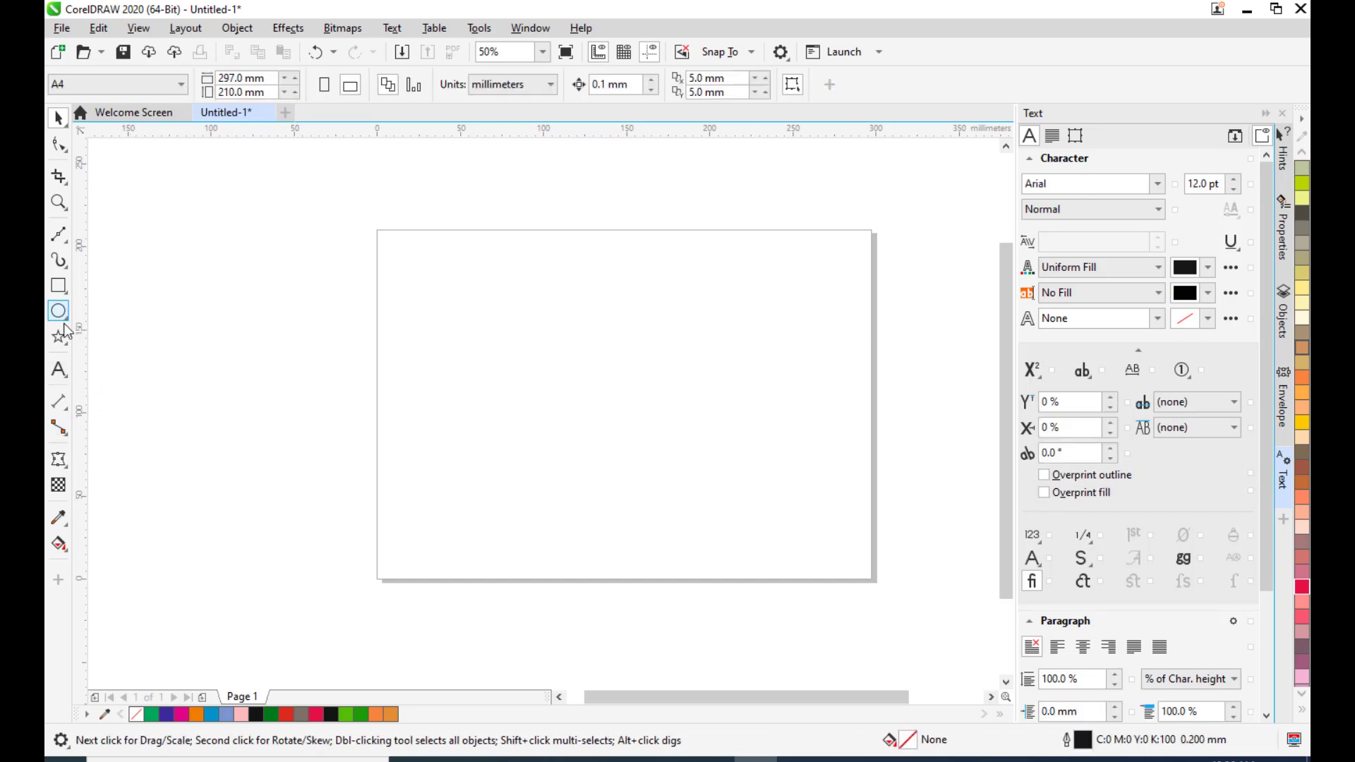
- Draw an empty paragraph text frame about 247 mm wide and 160 mm high, covering most of the page
{"action": "left_click", "coordinate": [60, 368]}
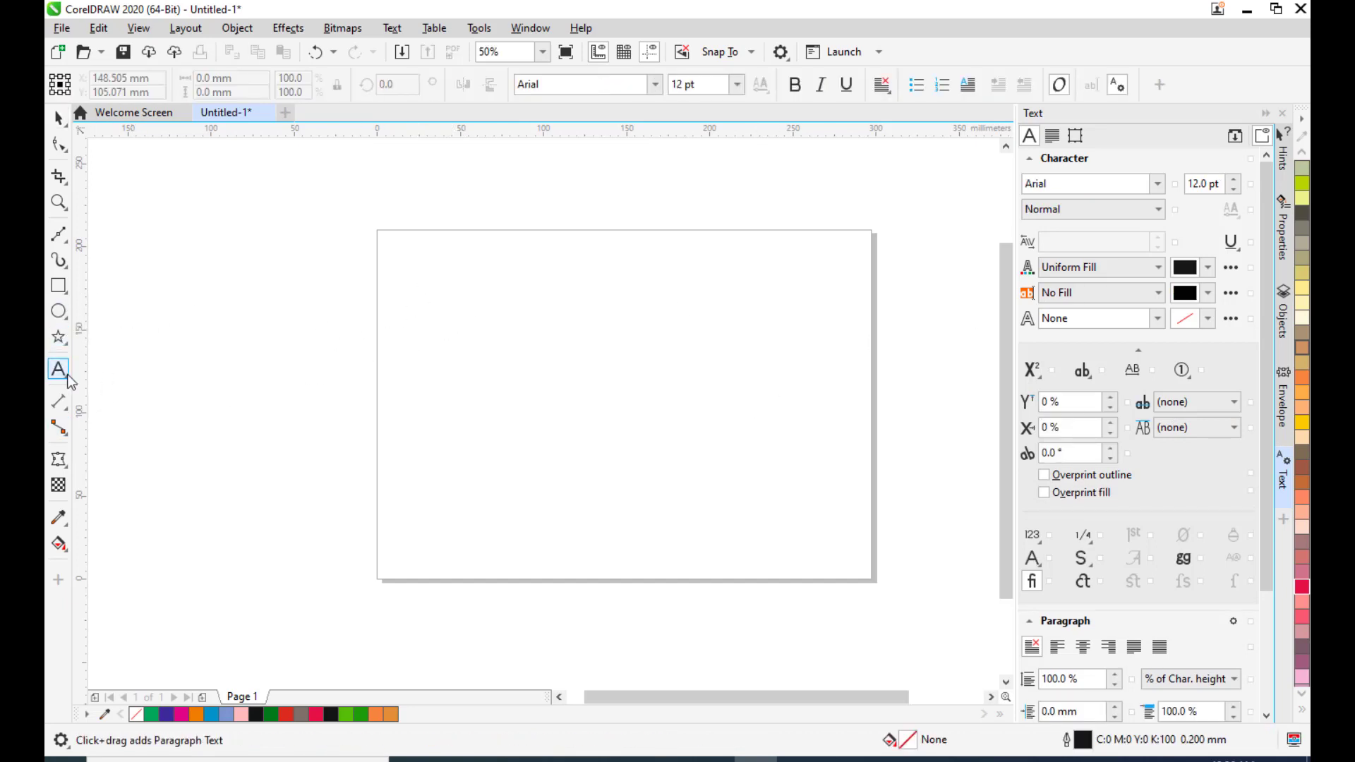
{"action": "left_click_drag", "start_coordinate": [431, 262], "coordinate": [847, 532]}
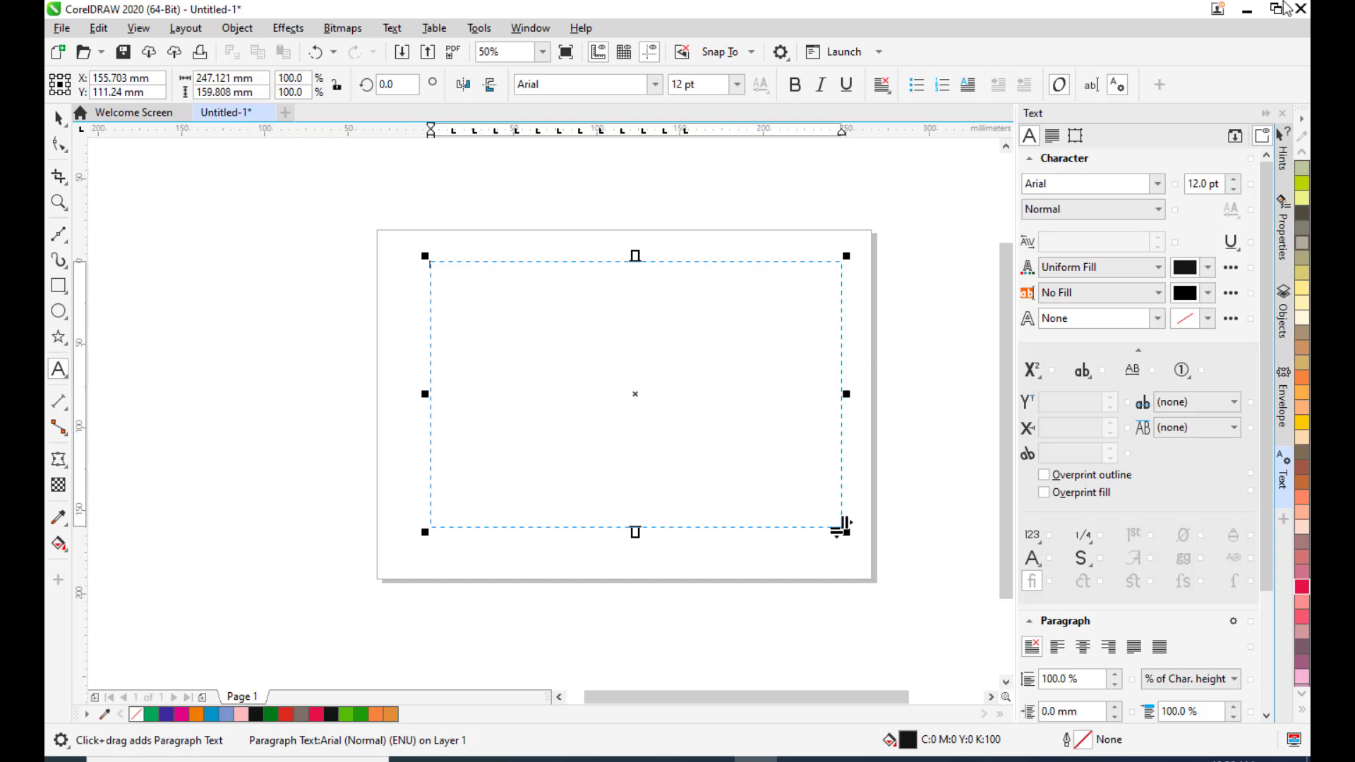
- Switch to Google Chrome and open lipsum.com
{"action": "left_click", "coordinate": [1247, 10]}
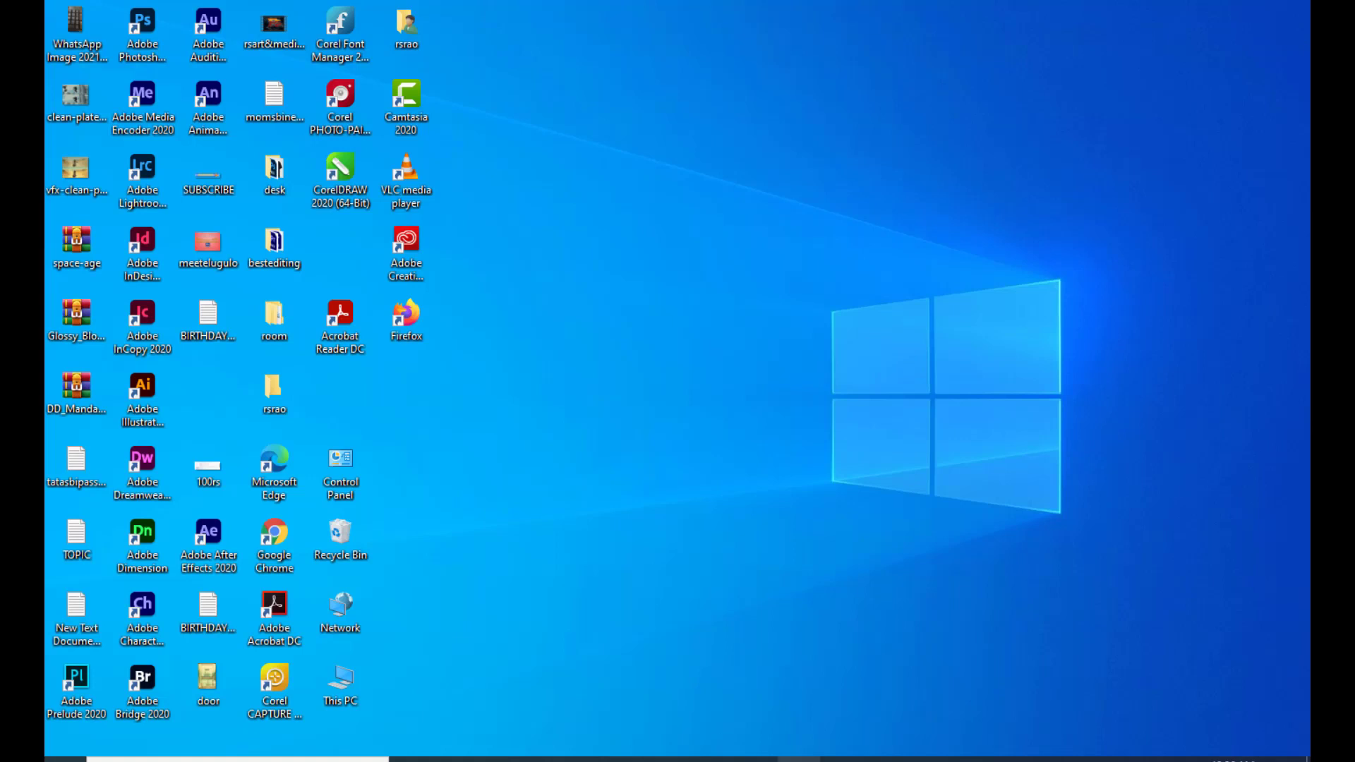
{"action": "double_click", "coordinate": [287, 539]}
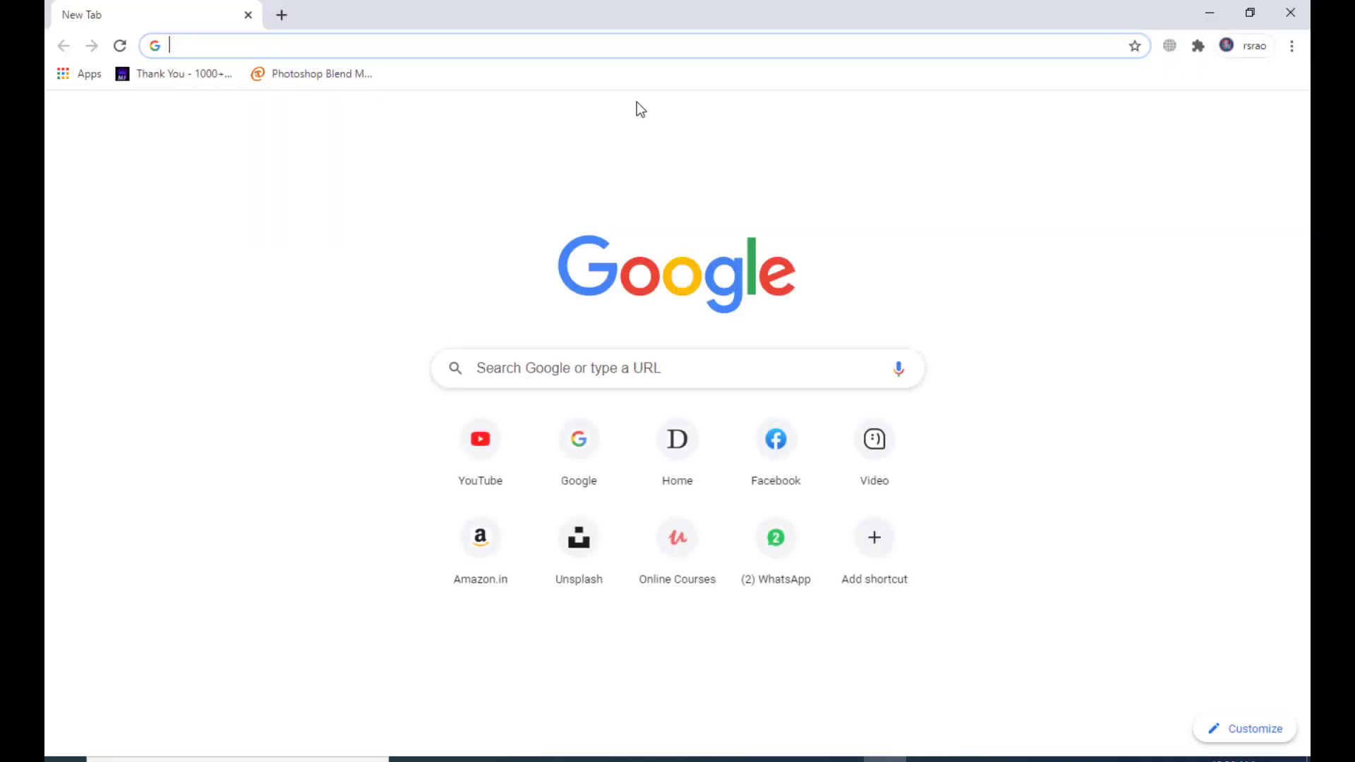
{"action": "left_click", "coordinate": [312, 45]}
{"action": "type", "text": "LIP"}
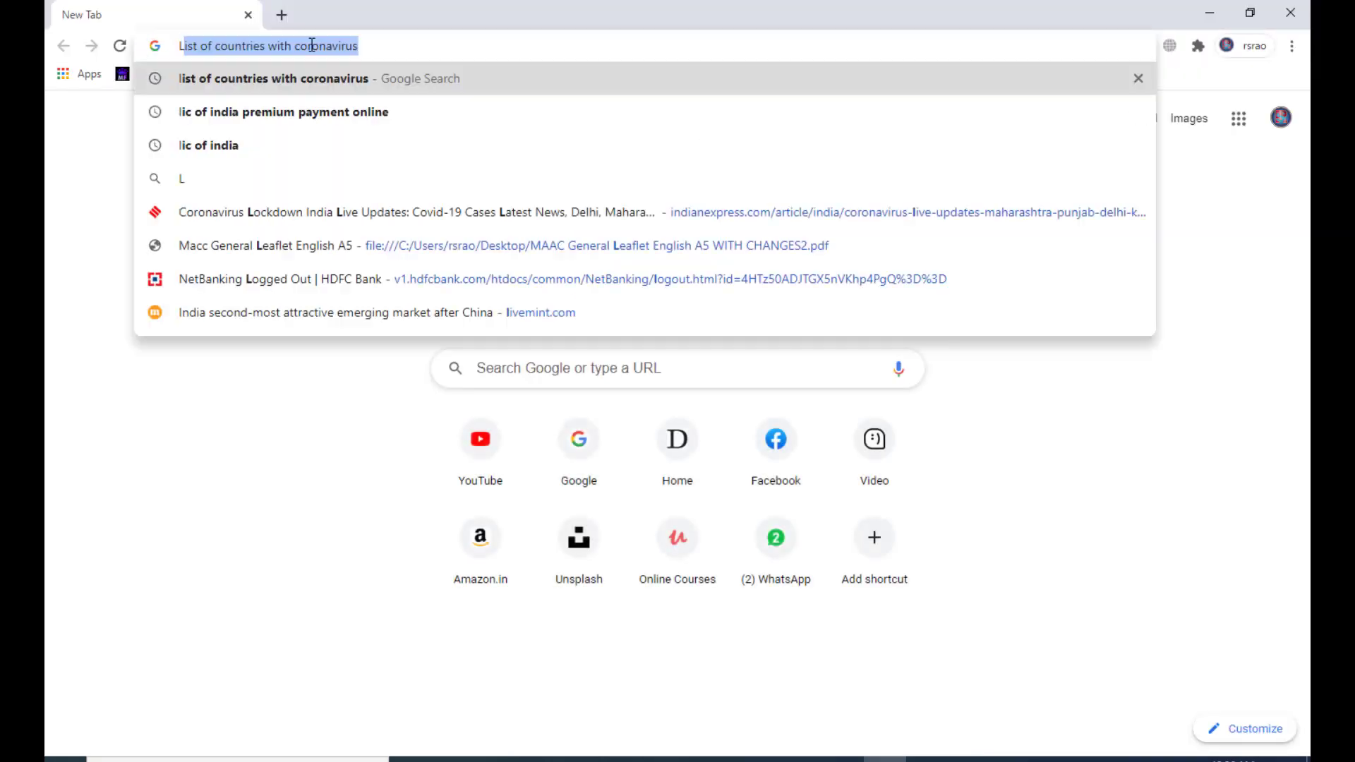
{"action": "type", "text": "SUM"}
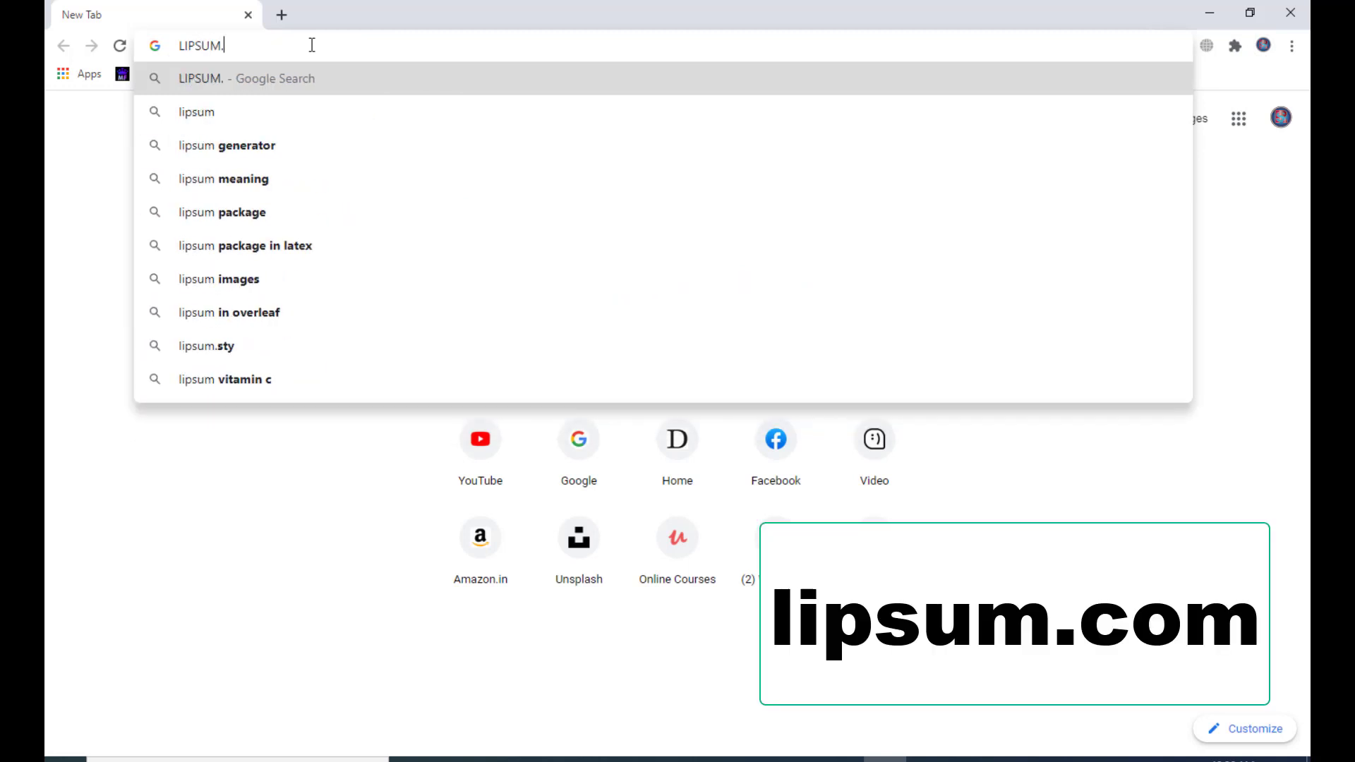
{"action": "type", "text": ".COM"}
{"action": "key", "text": "Return"}
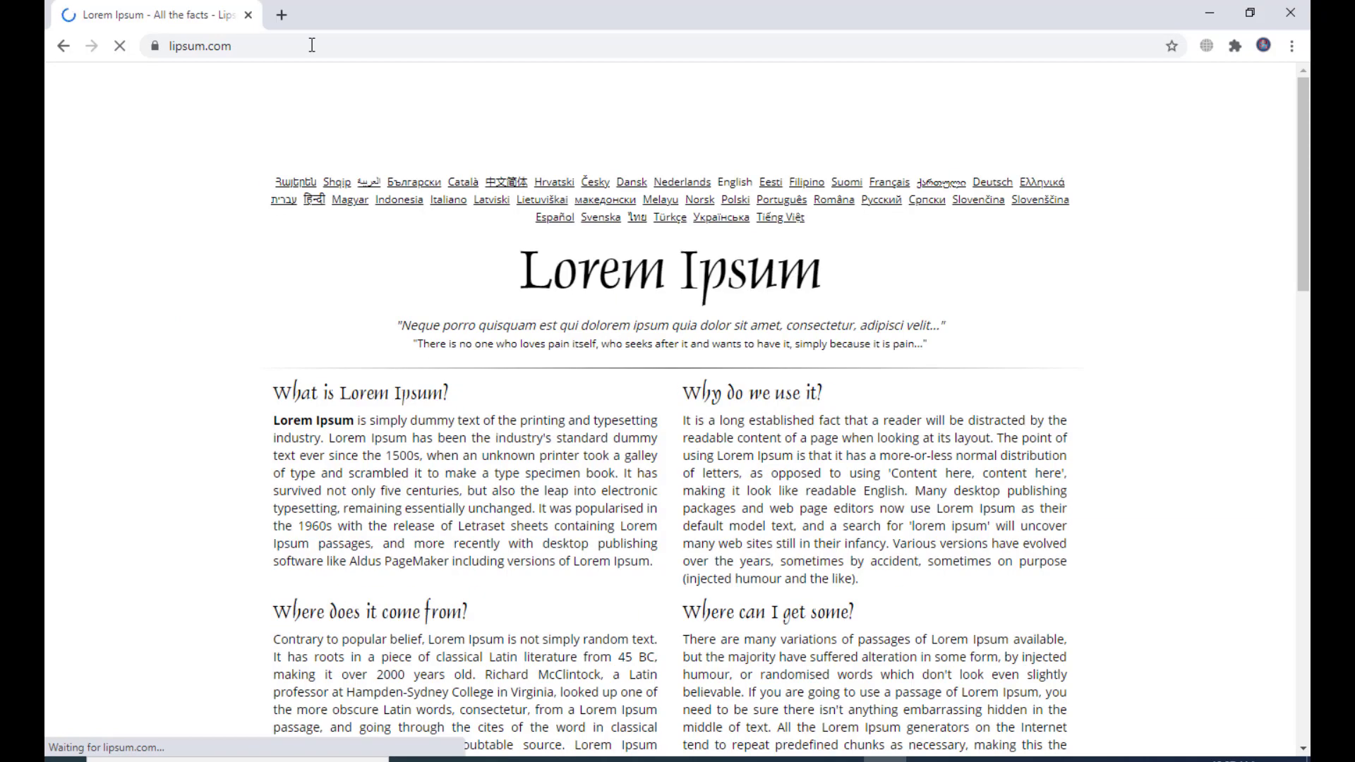
- Generate 8 paragraphs of Lorem Ipsum text and look through the generated passage
{"action": "scroll", "coordinate": [435, 278], "scroll_direction": "down", "scroll_amount": 1}
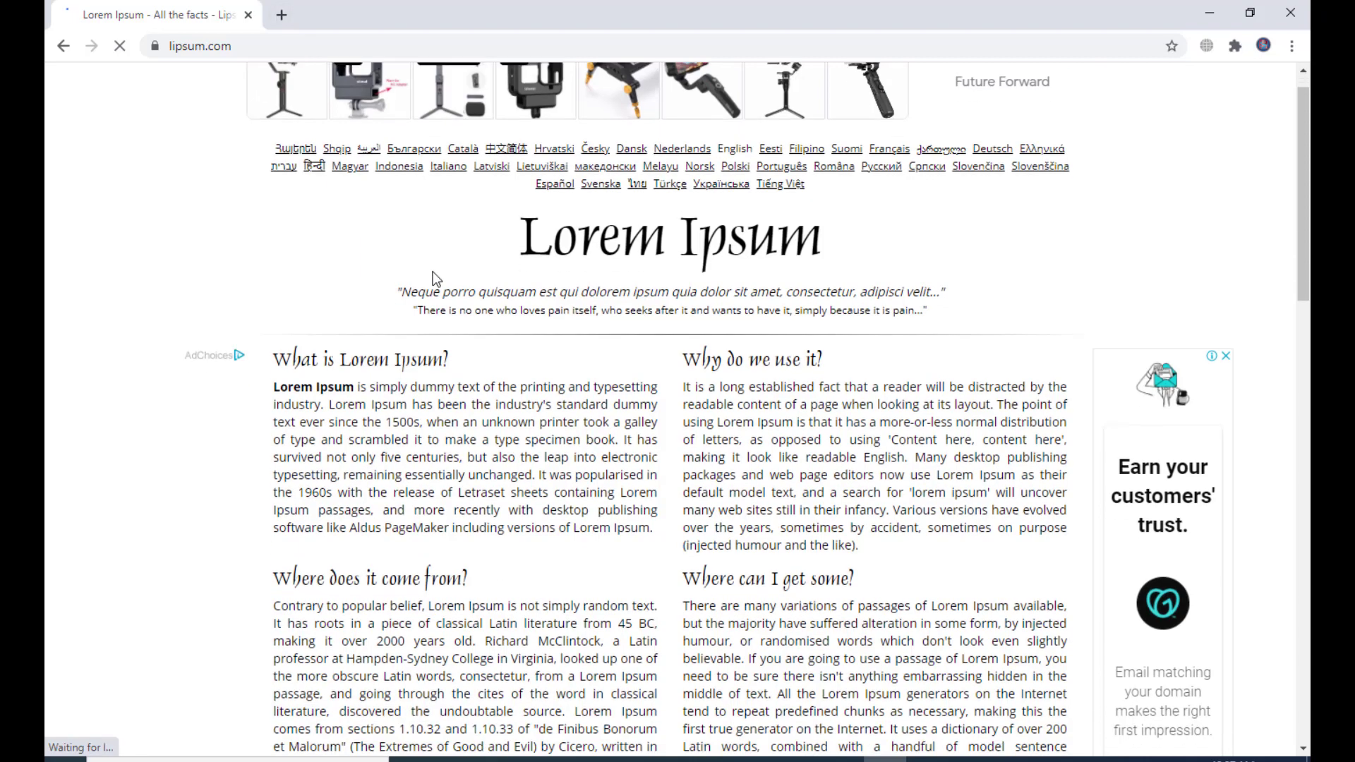
{"action": "scroll", "coordinate": [435, 278], "scroll_direction": "down", "scroll_amount": 5}
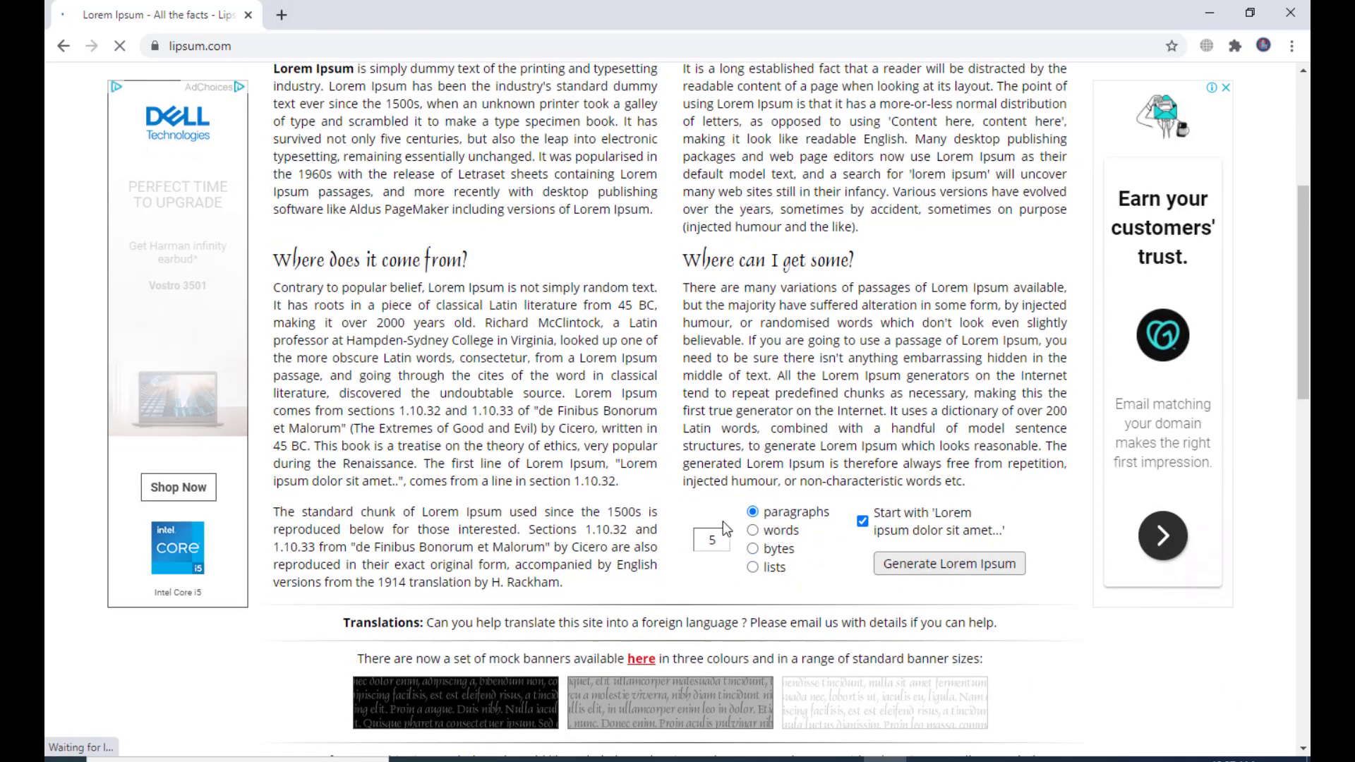
{"action": "double_click", "coordinate": [701, 540]}
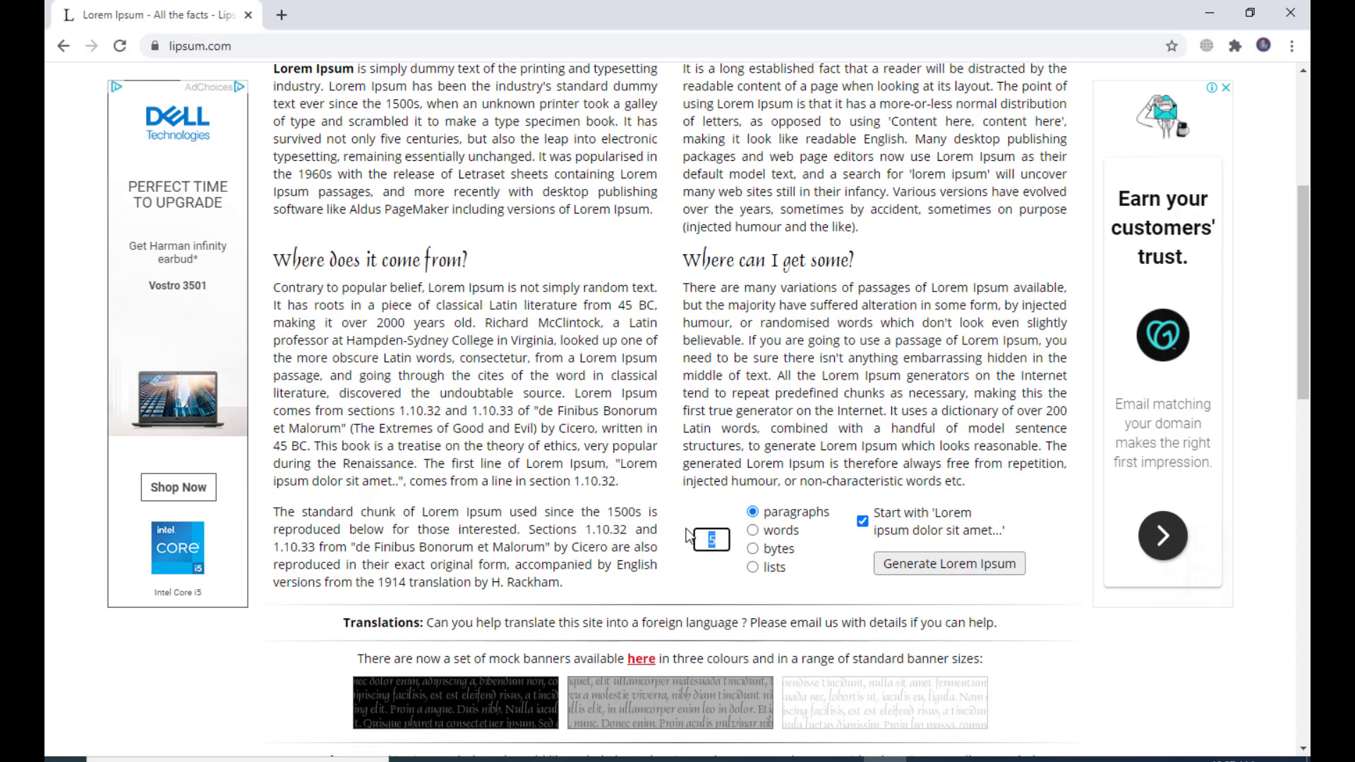
{"action": "type", "text": "8"}
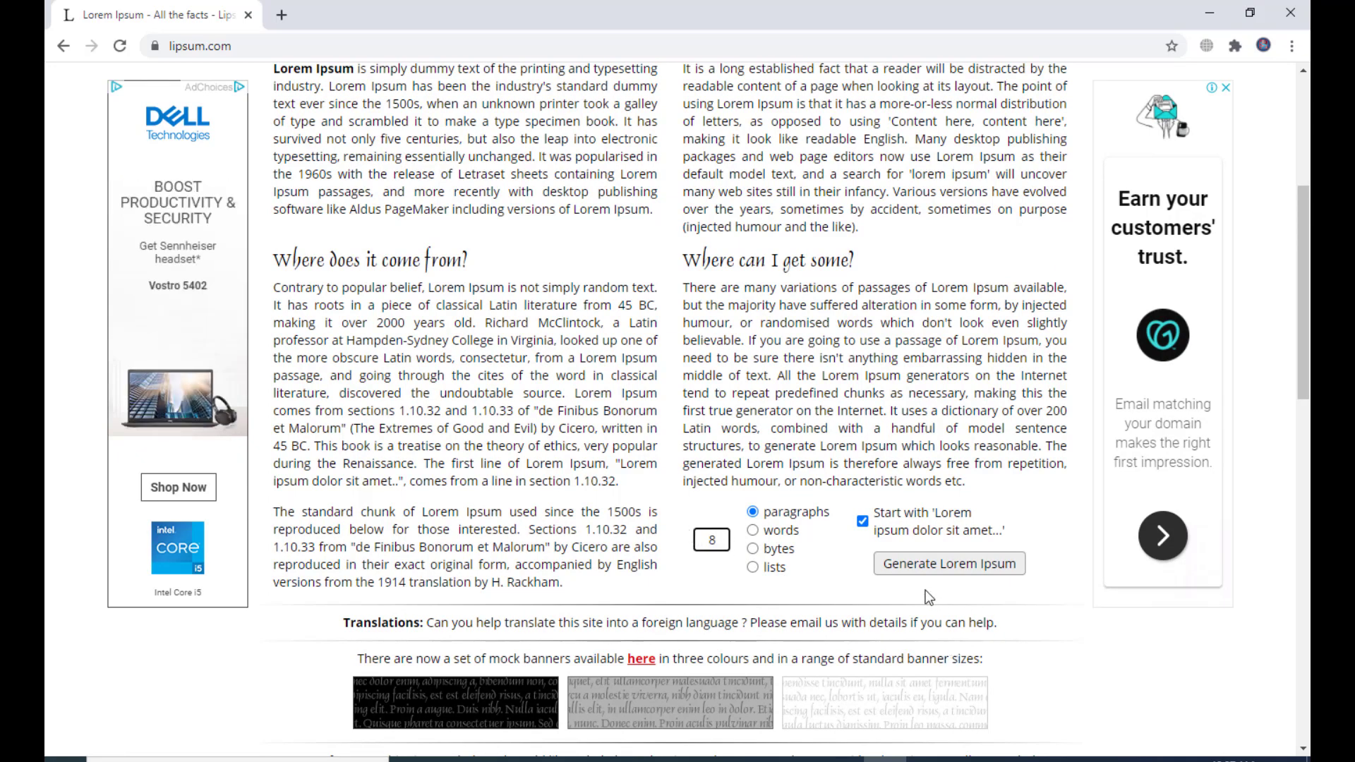
{"action": "left_click", "coordinate": [923, 564]}
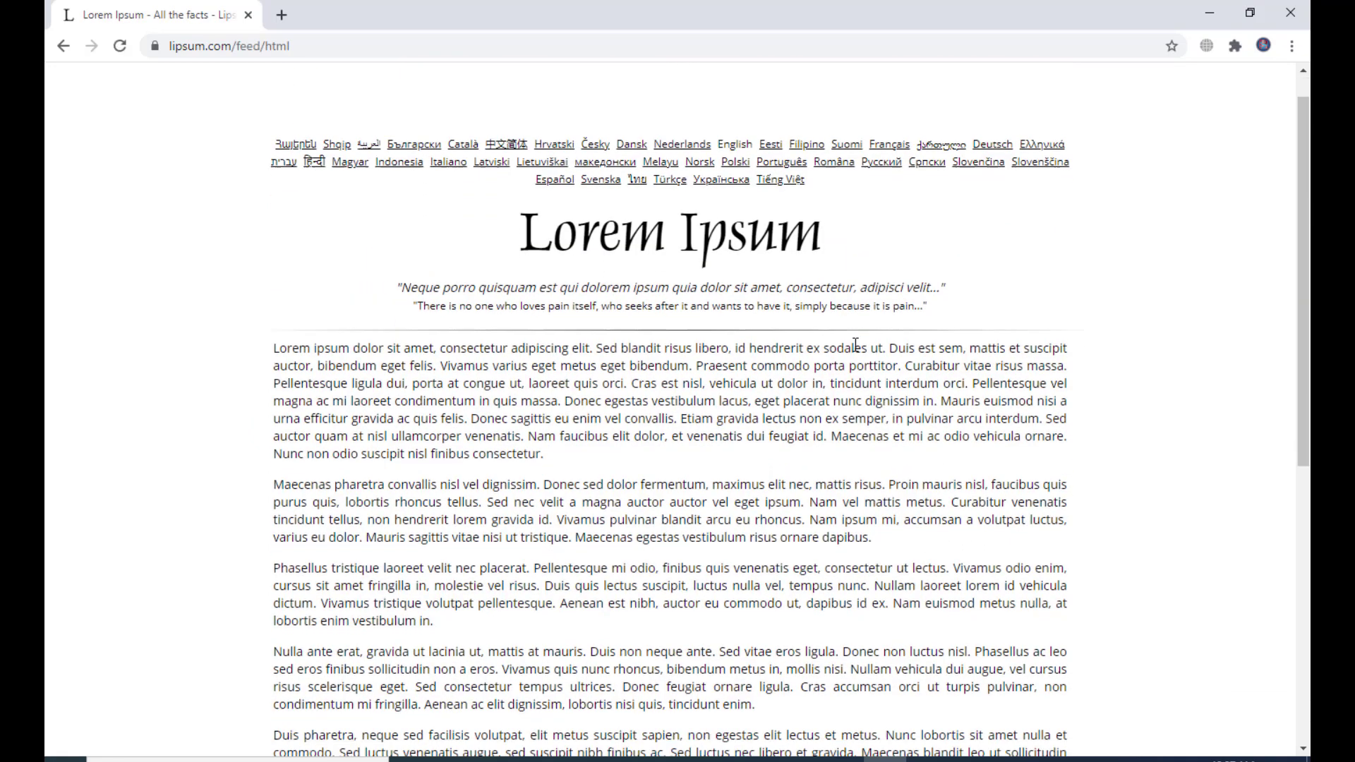
{"action": "scroll", "coordinate": [855, 344], "scroll_direction": "down", "scroll_amount": 2}
{"action": "scroll", "coordinate": [716, 502], "scroll_direction": "down", "scroll_amount": 2}
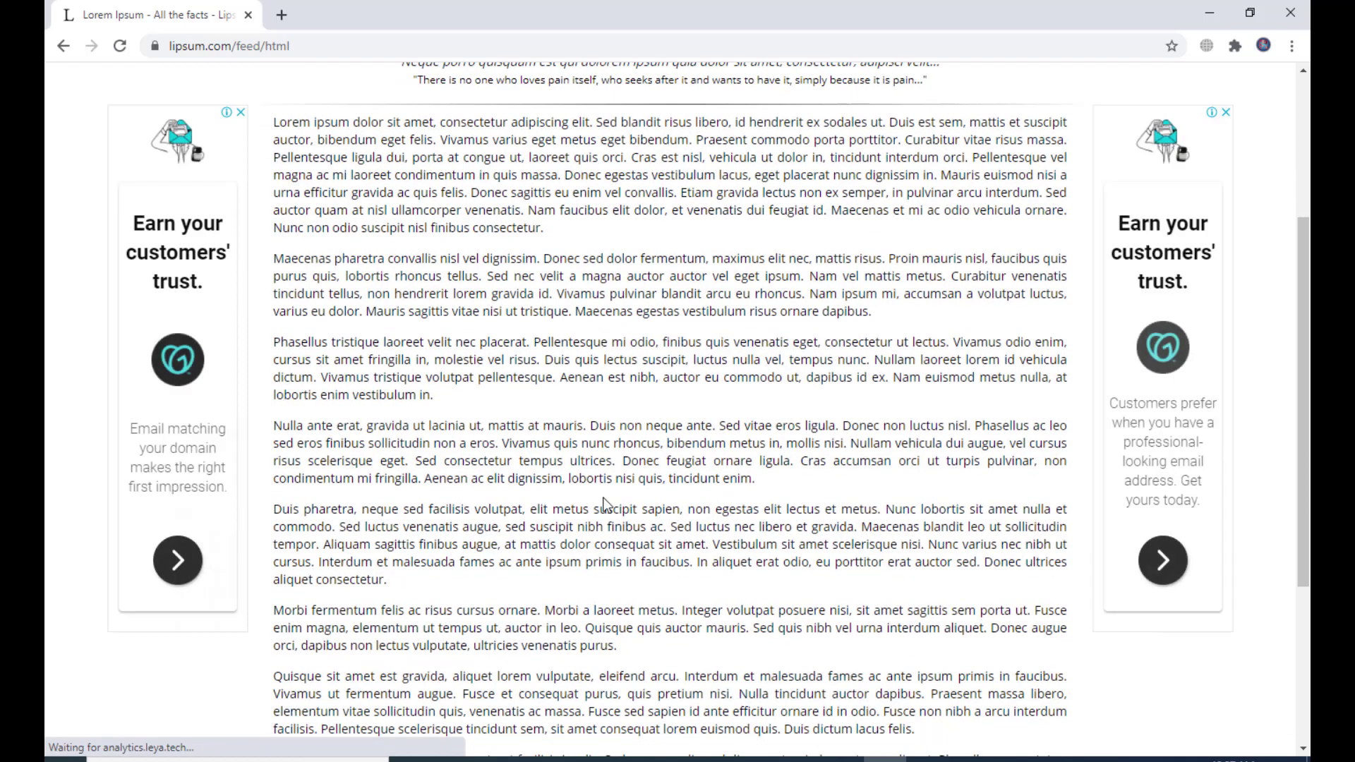
{"action": "scroll", "coordinate": [500, 346], "scroll_direction": "up", "scroll_amount": 3}
{"action": "scroll", "coordinate": [500, 346], "scroll_direction": "down", "scroll_amount": 4}
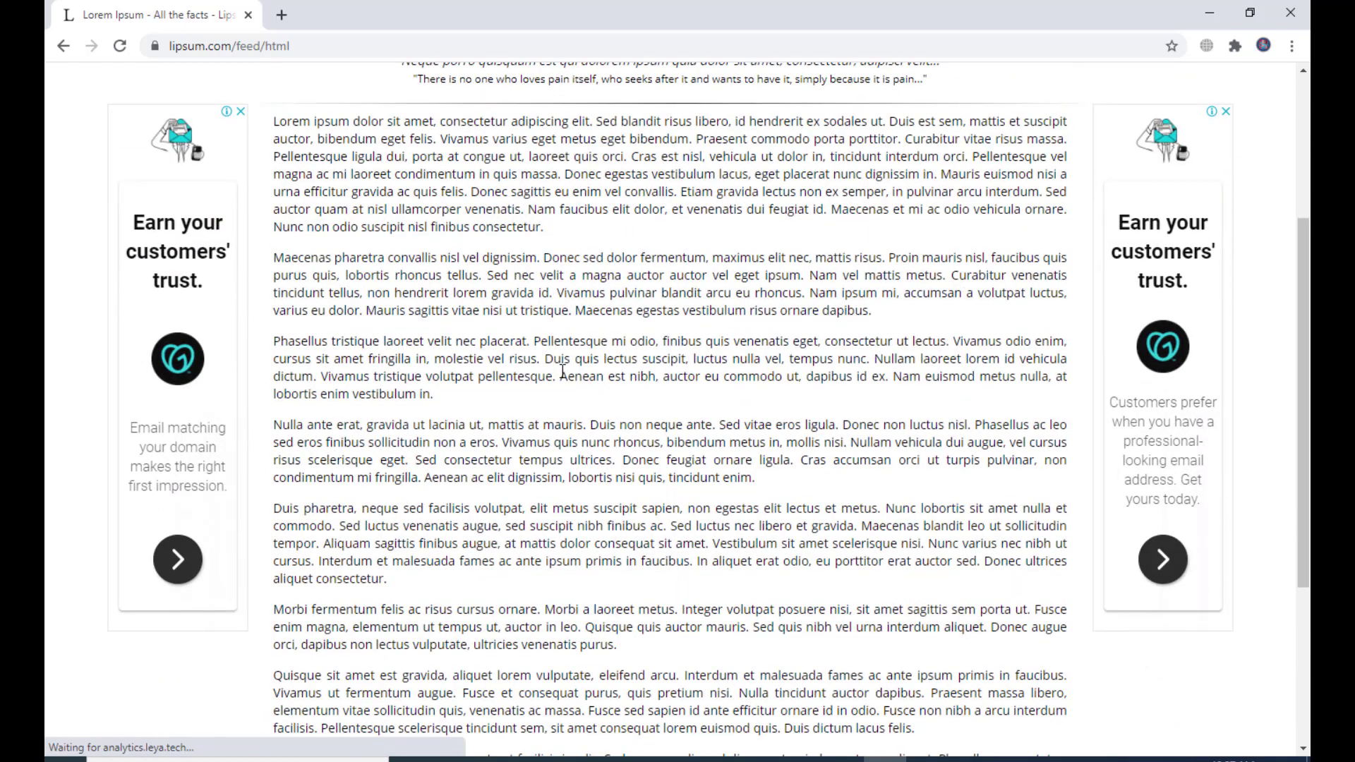
- Copy the first three generated Lorem Ipsum paragraphs and switch to CorelDRAW to paste them into the empty paragraph frame
{"action": "scroll", "coordinate": [261, 293], "scroll_direction": "up", "scroll_amount": 4}
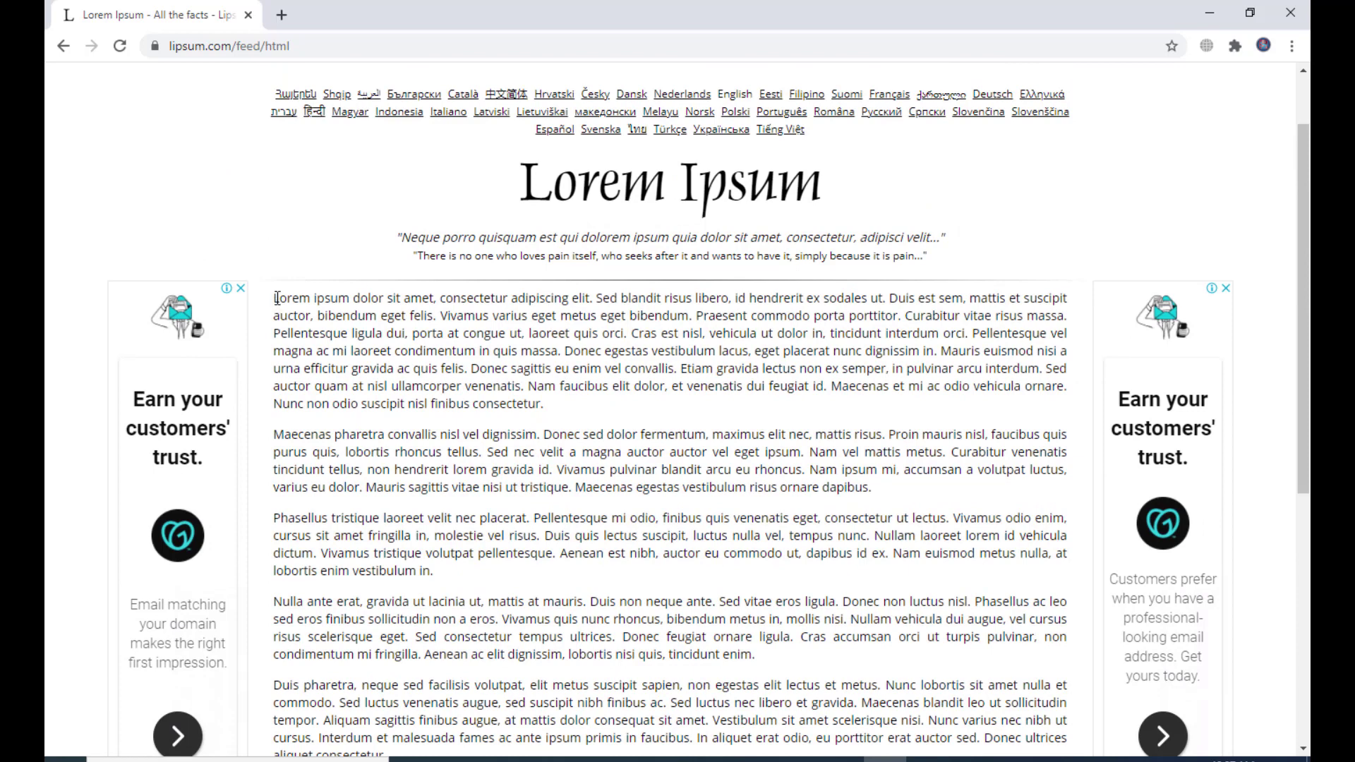
{"action": "left_click_drag", "start_coordinate": [275, 298], "coordinate": [683, 571]}
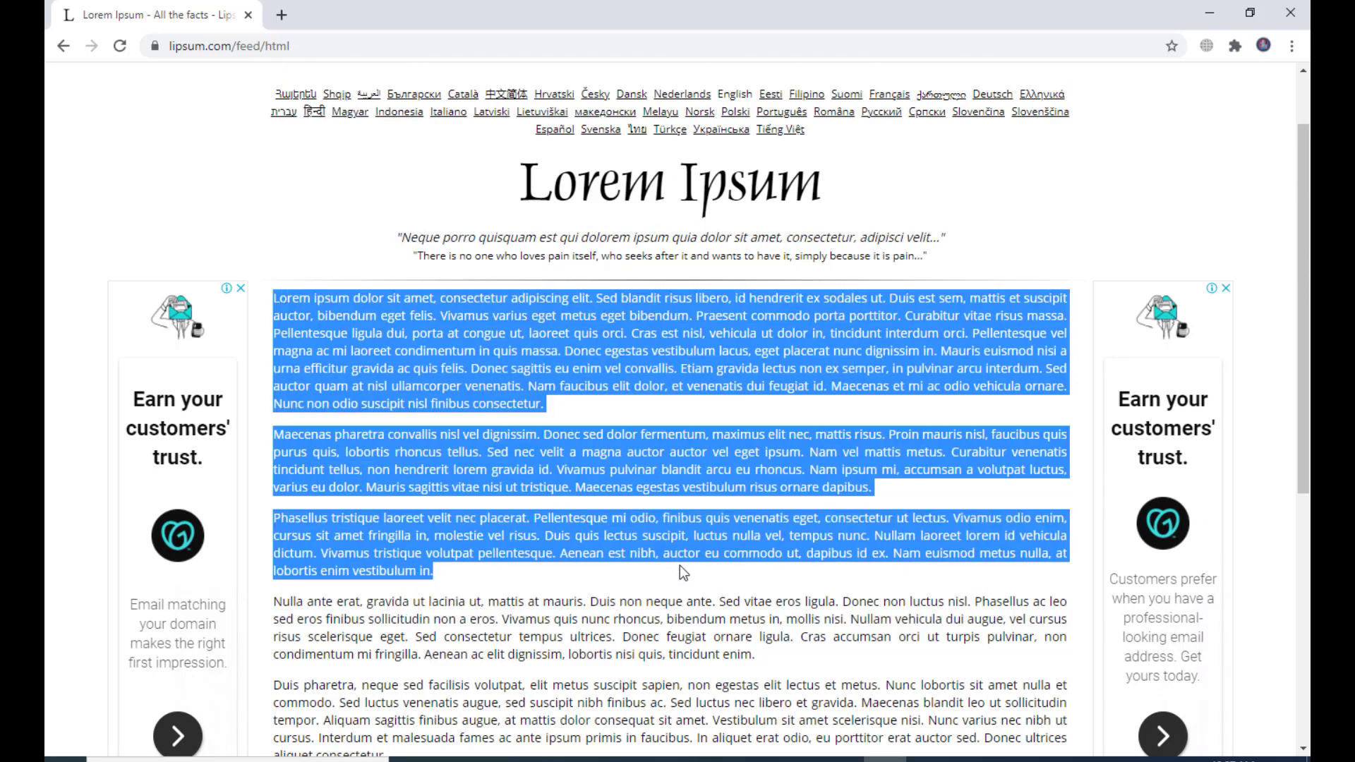
{"action": "key", "text": "alt+Tab"}
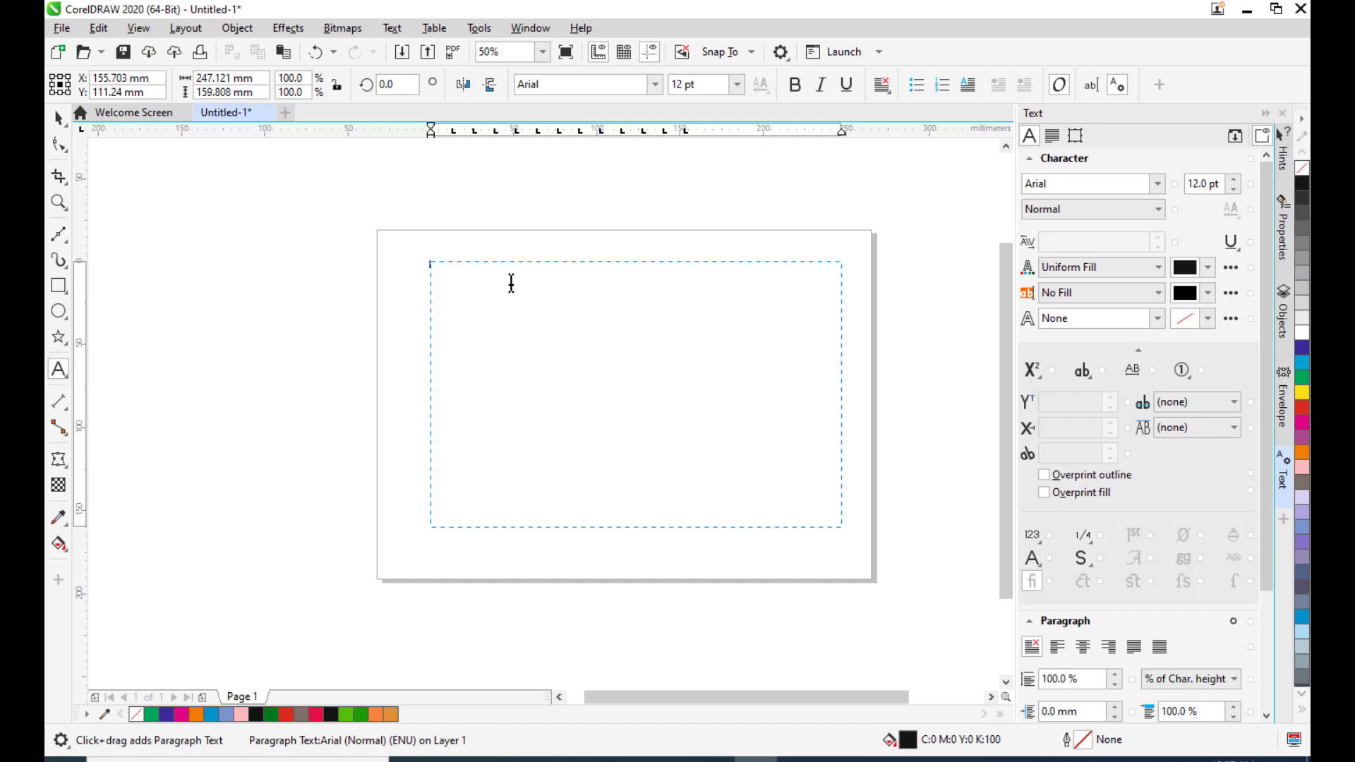
{"action": "key", "text": "ctrl+v"}
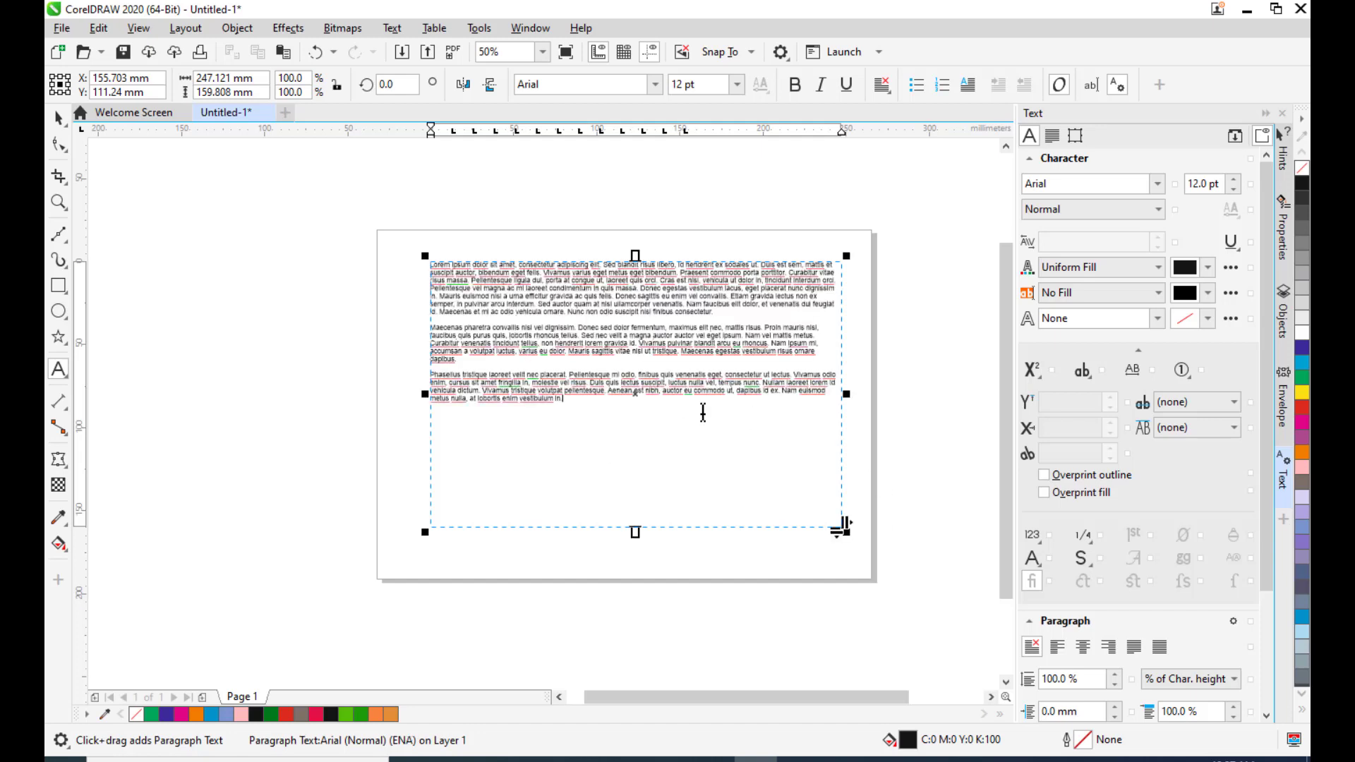
- Select the pasted paragraph text and set its font size to 18 pt
{"action": "left_click_drag", "start_coordinate": [582, 408], "coordinate": [415, 263]}
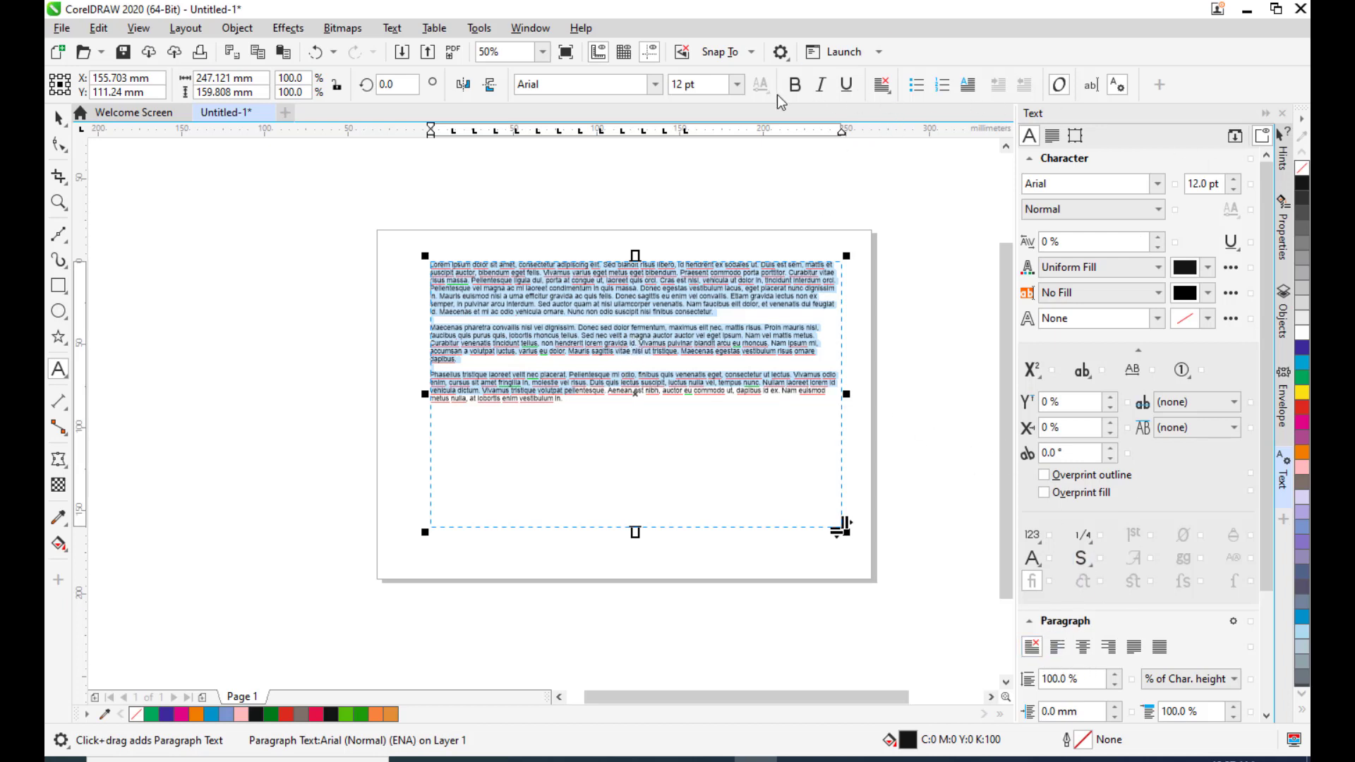
{"action": "left_click", "coordinate": [883, 93]}
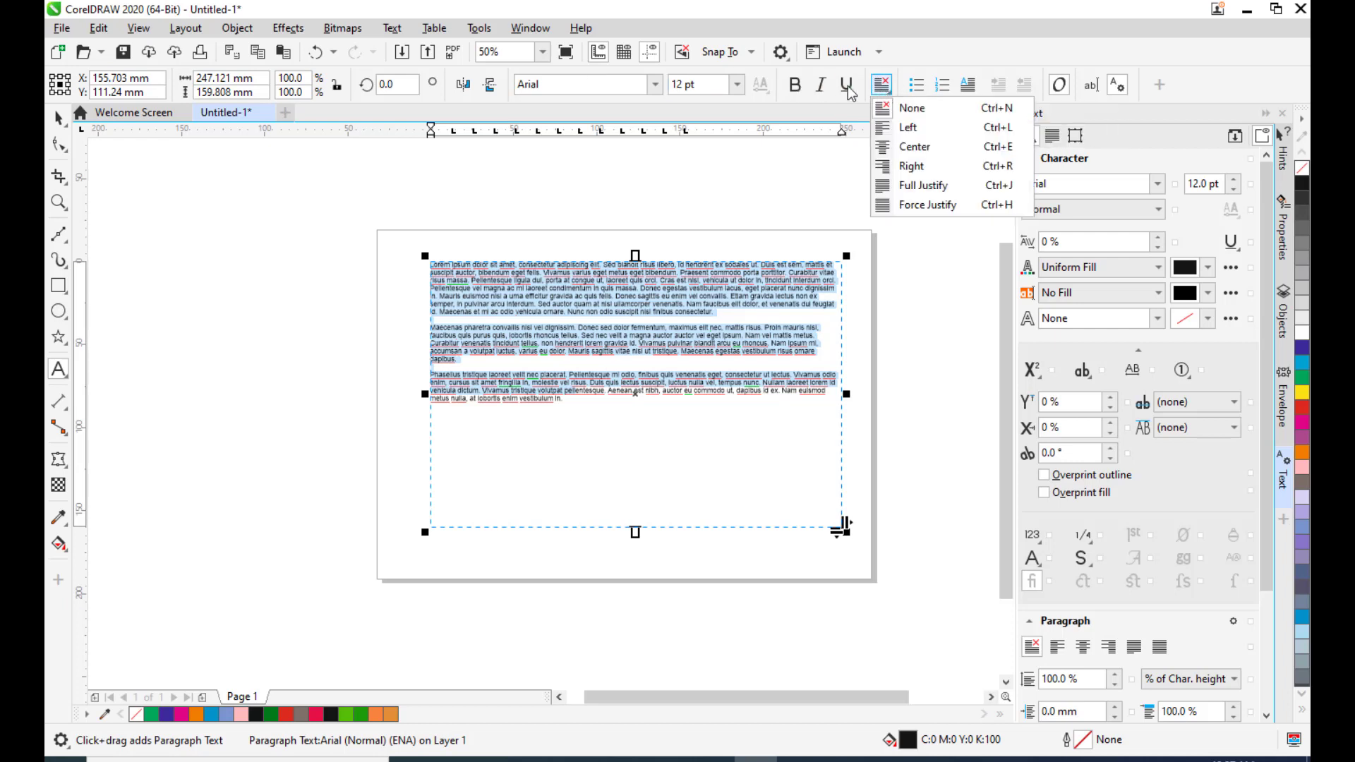
{"action": "key", "text": "Escape"}
{"action": "left_click", "coordinate": [736, 85]}
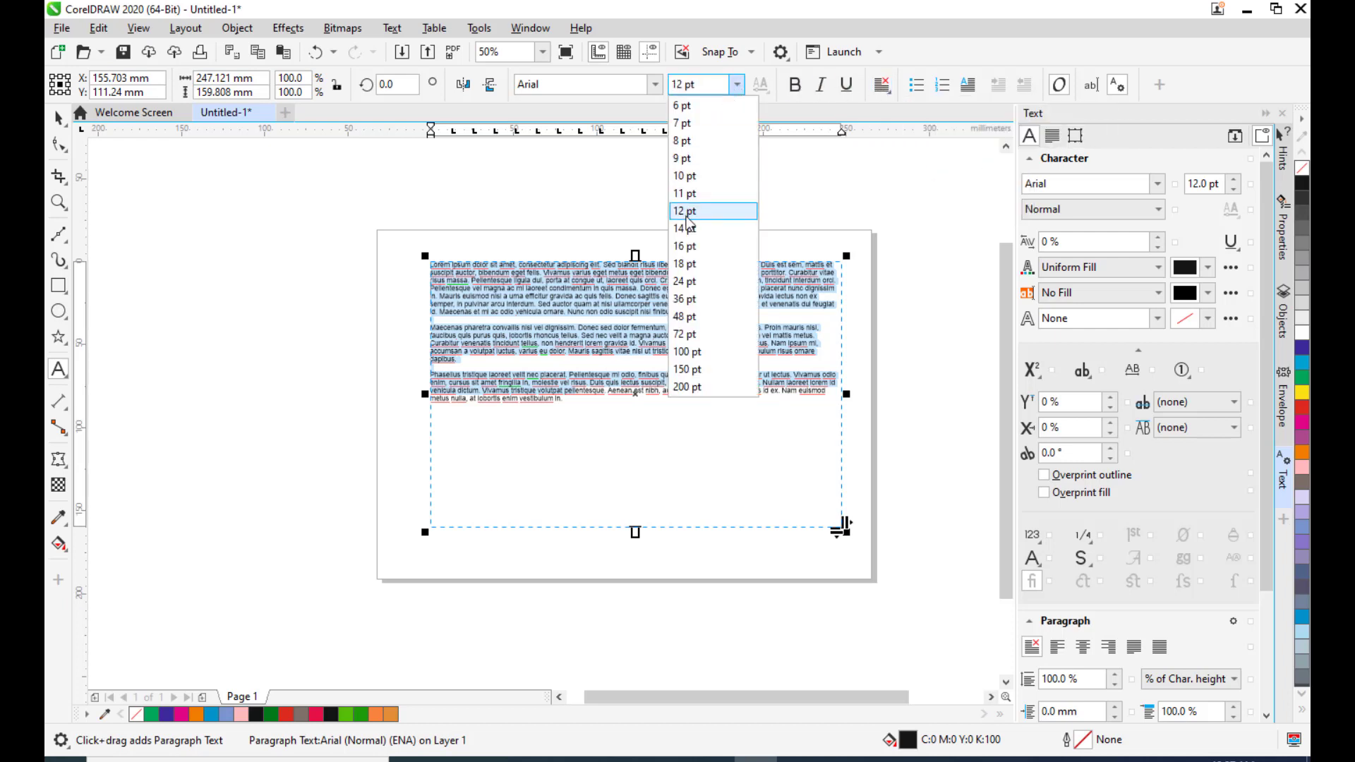
{"action": "left_click", "coordinate": [687, 265]}
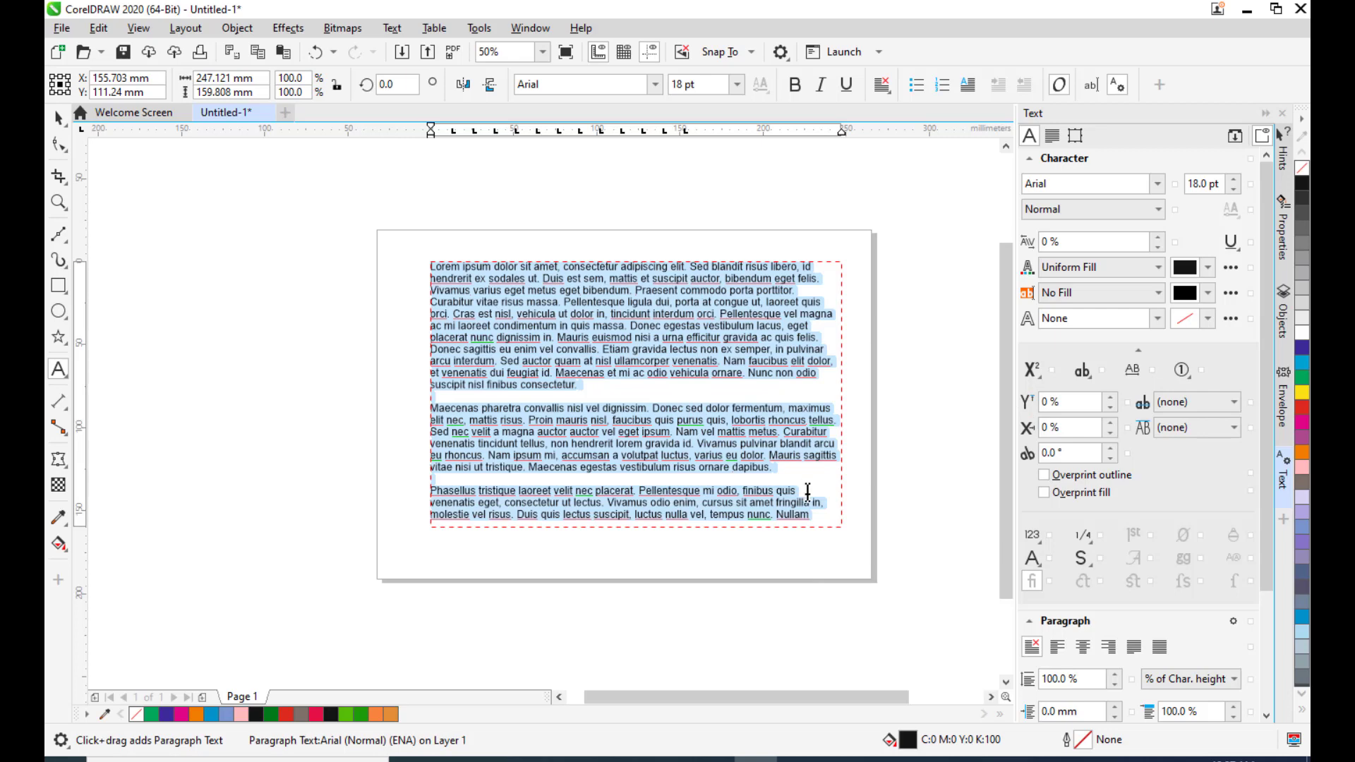
- Try left, center and right alignment on the selected paragraph text, and finally apply full justification
{"action": "left_click", "coordinate": [1058, 648]}
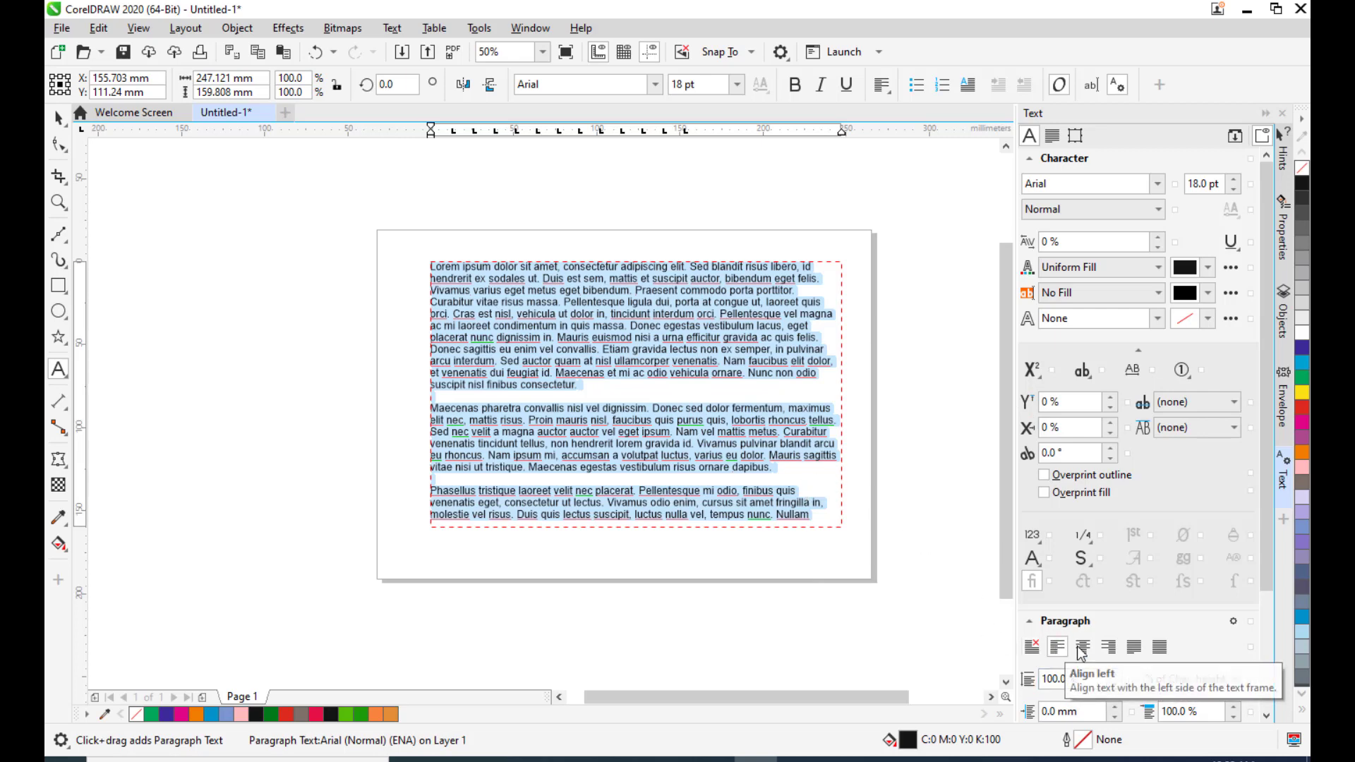
{"action": "left_click", "coordinate": [1083, 648]}
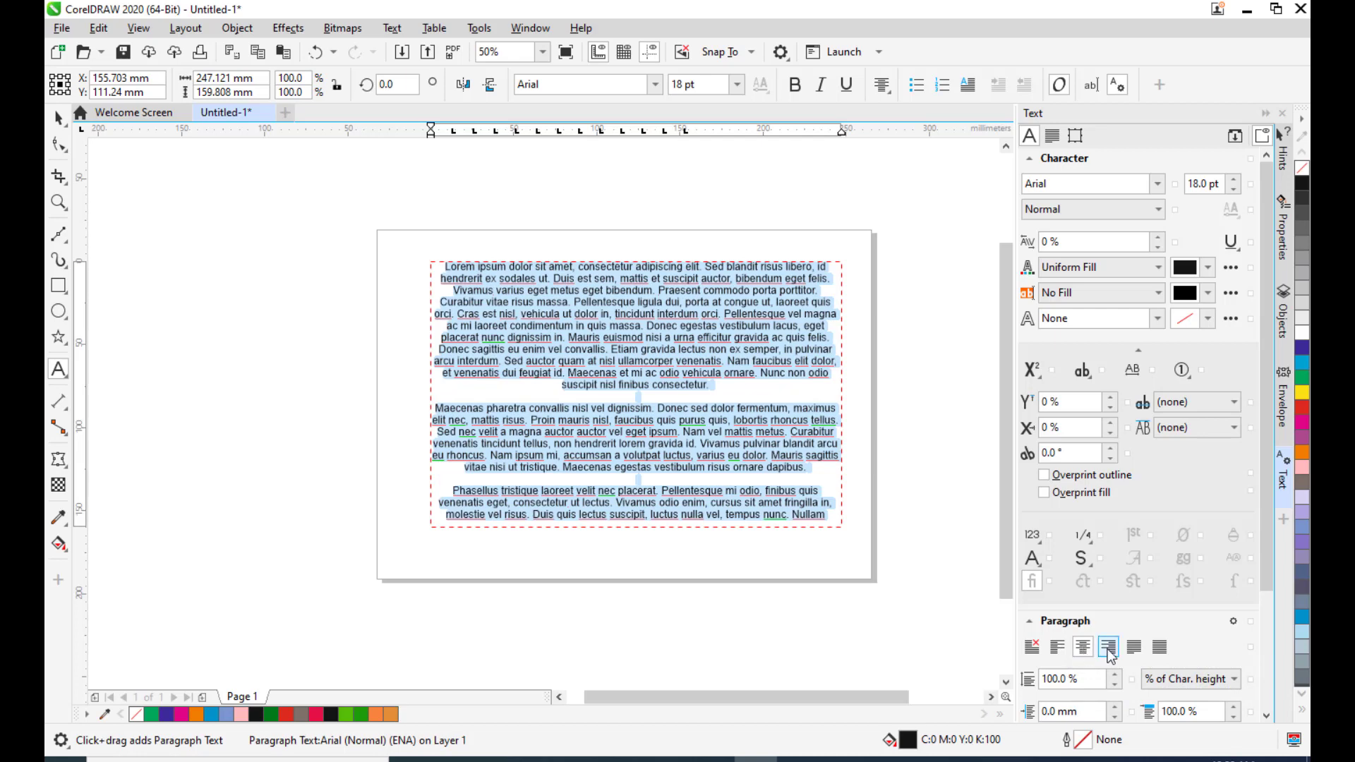
{"action": "left_click", "coordinate": [1109, 648]}
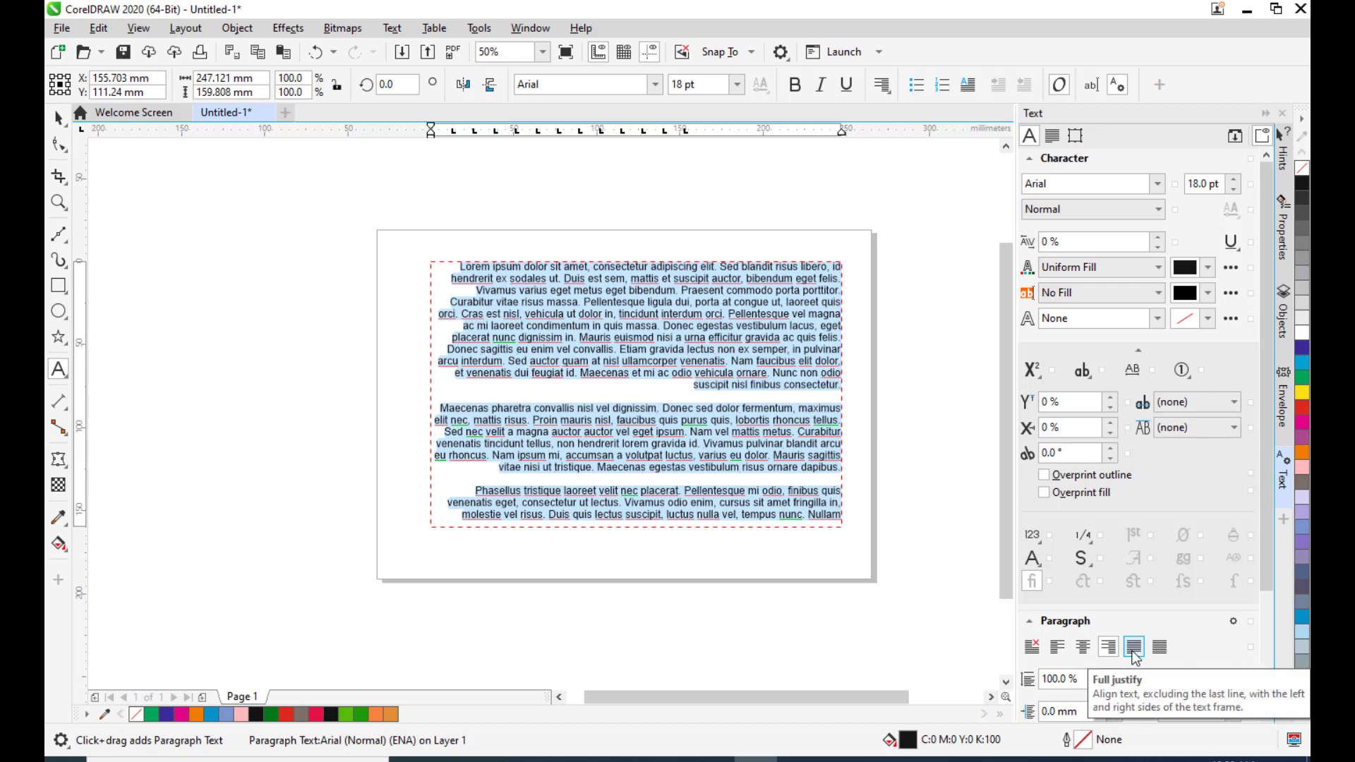
{"action": "left_click", "coordinate": [1134, 649]}
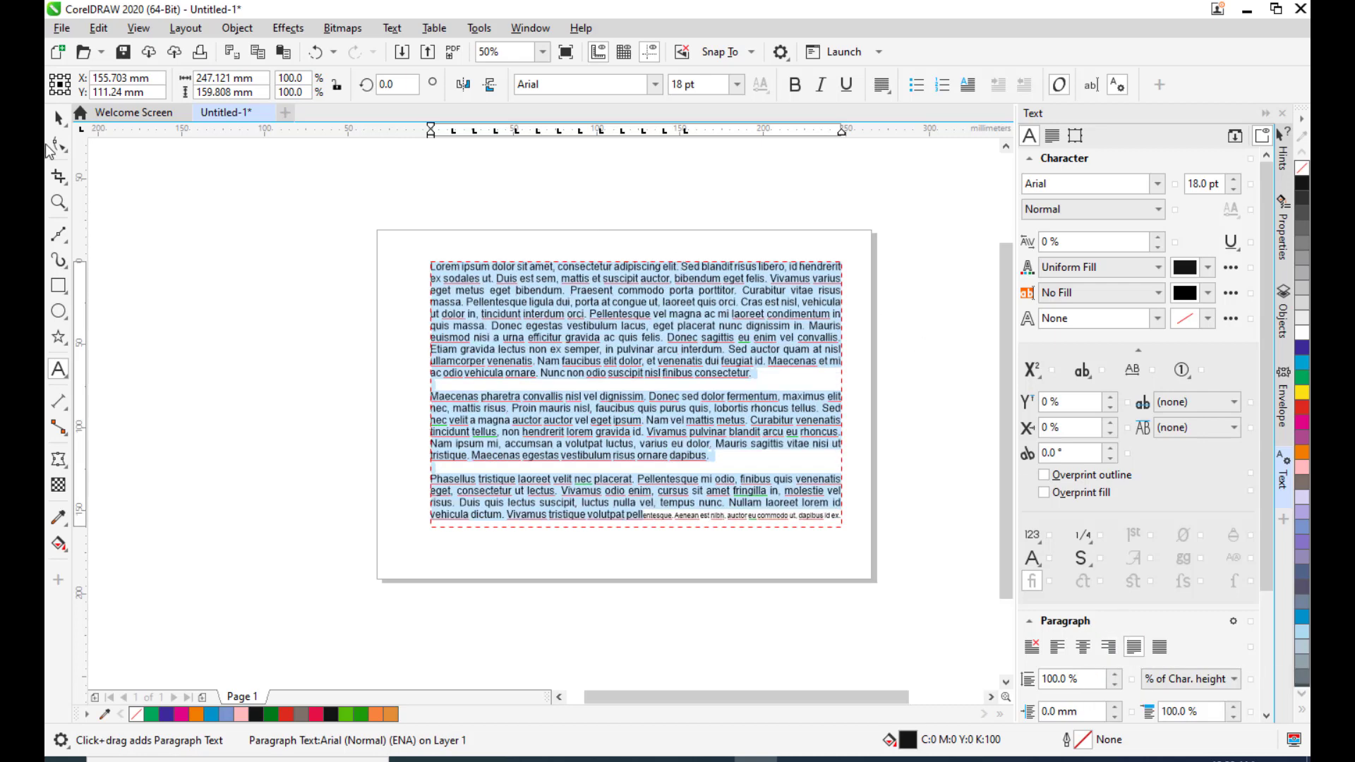
- Enlarge the paragraph text frame to about 262 mm wide and 169 mm high and reposition it on the page
{"action": "left_click", "coordinate": [59, 117]}
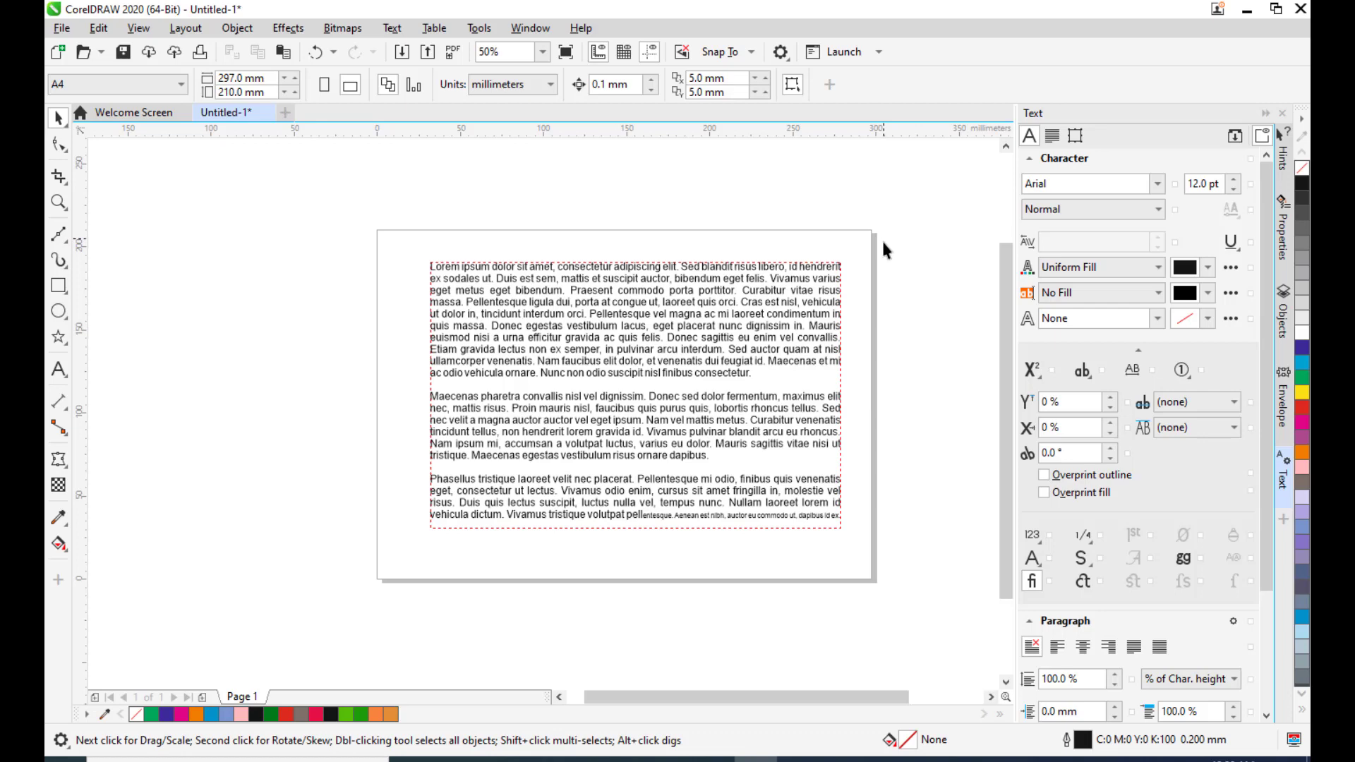
{"action": "left_click", "coordinate": [706, 357]}
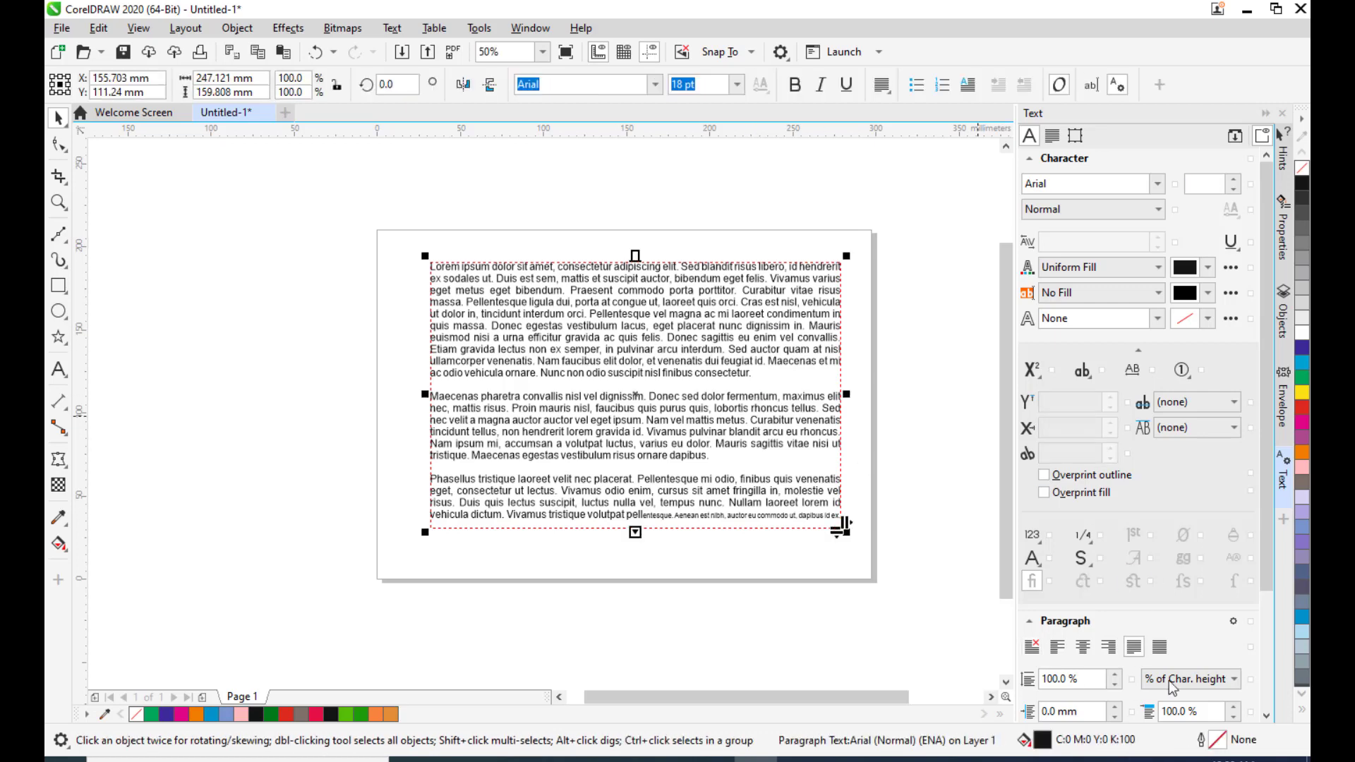
{"action": "left_click_drag", "start_coordinate": [846, 532], "coordinate": [871, 548]}
{"action": "left_click_drag", "start_coordinate": [811, 380], "coordinate": [785, 376]}
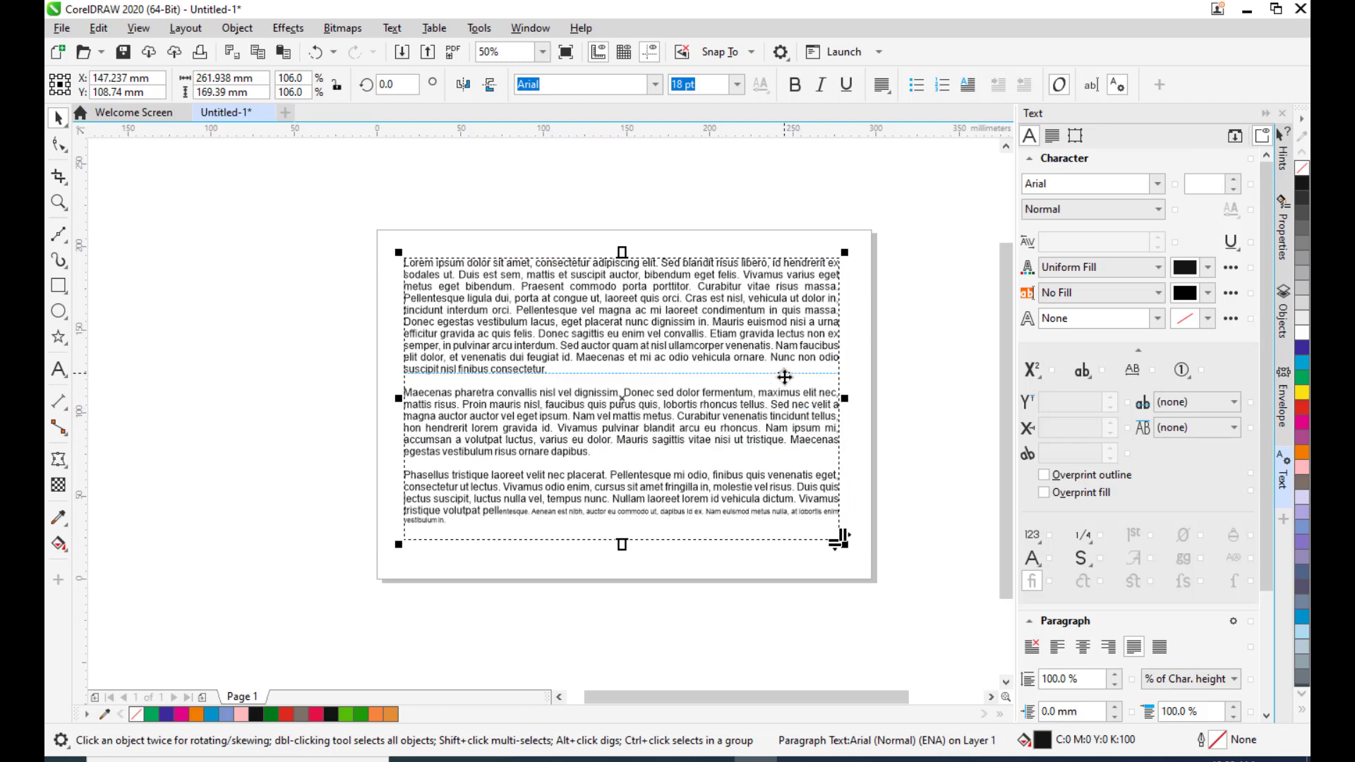
- Delete the paragraph text and draw a five-pointed star about 179 mm wide and 151 mm high on the page
{"action": "key", "text": "Delete"}
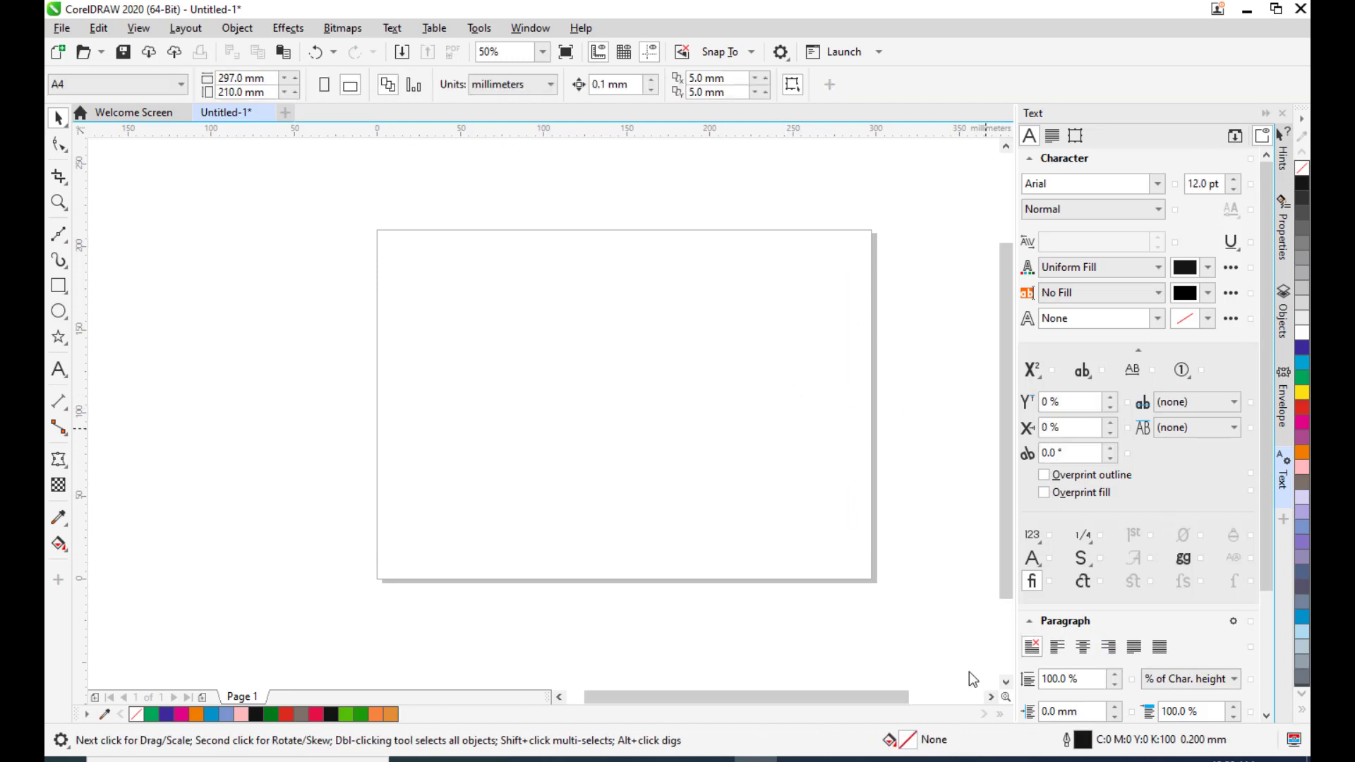
{"action": "left_click", "coordinate": [59, 337]}
{"action": "left_click_drag", "start_coordinate": [458, 262], "coordinate": [772, 548]}
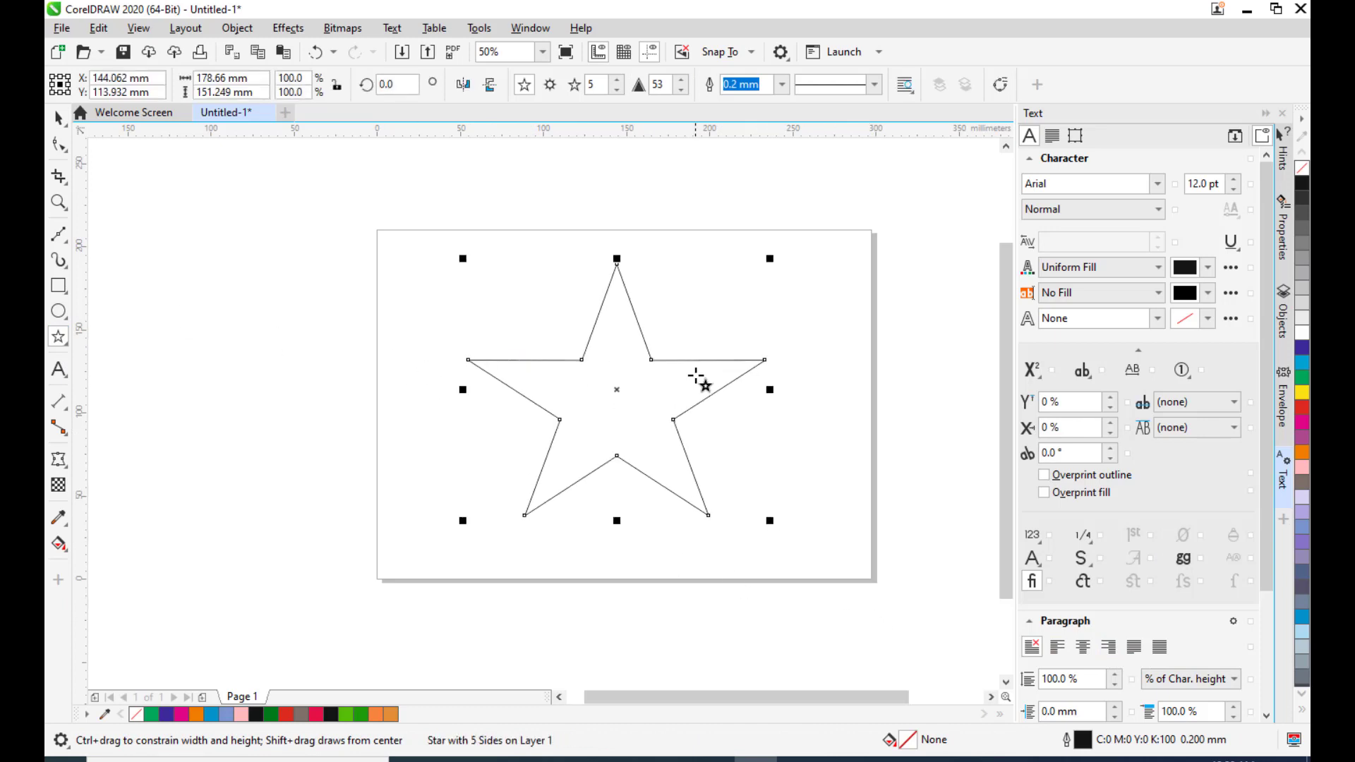
- Create a paragraph text frame inside the star's outline and paste the copied Lorem Ipsum text into it
{"action": "left_click", "coordinate": [61, 373]}
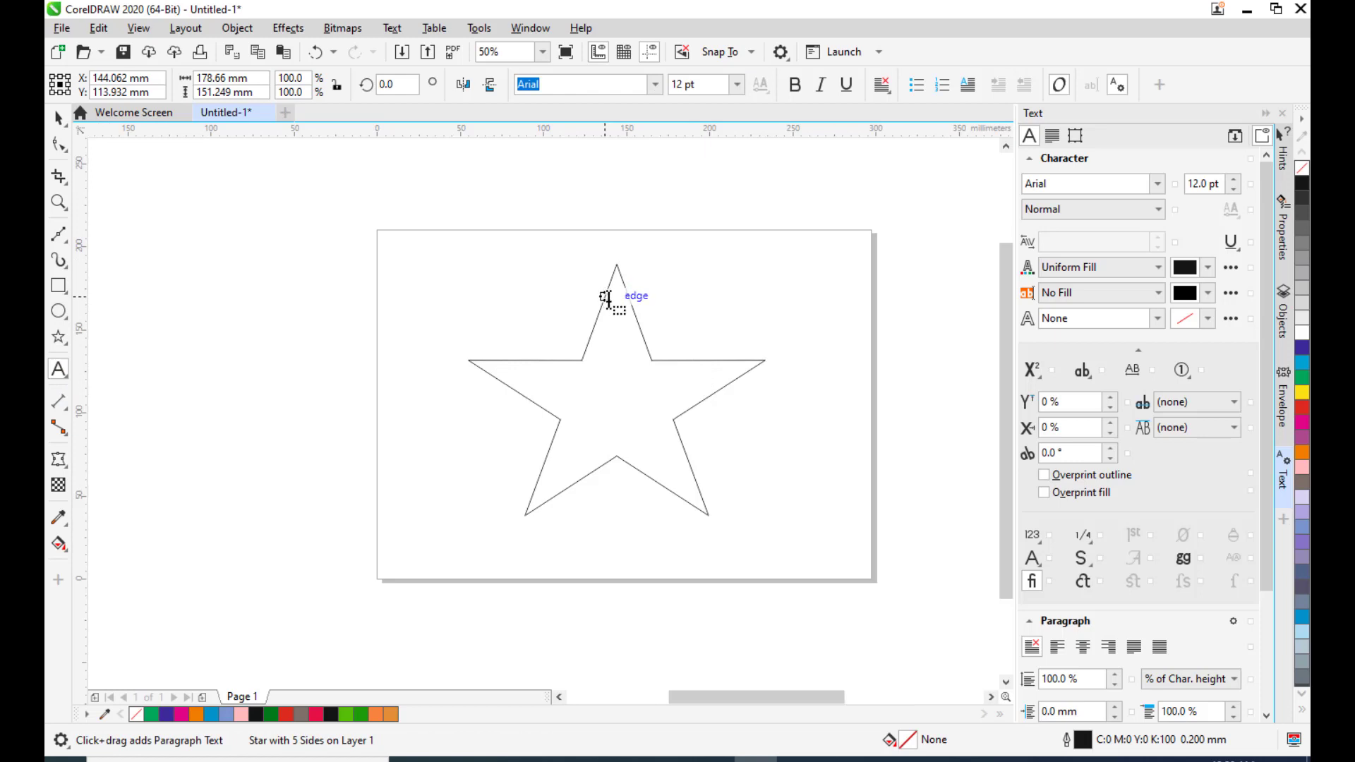
{"action": "scroll", "coordinate": [609, 299], "scroll_direction": "up", "scroll_amount": 2}
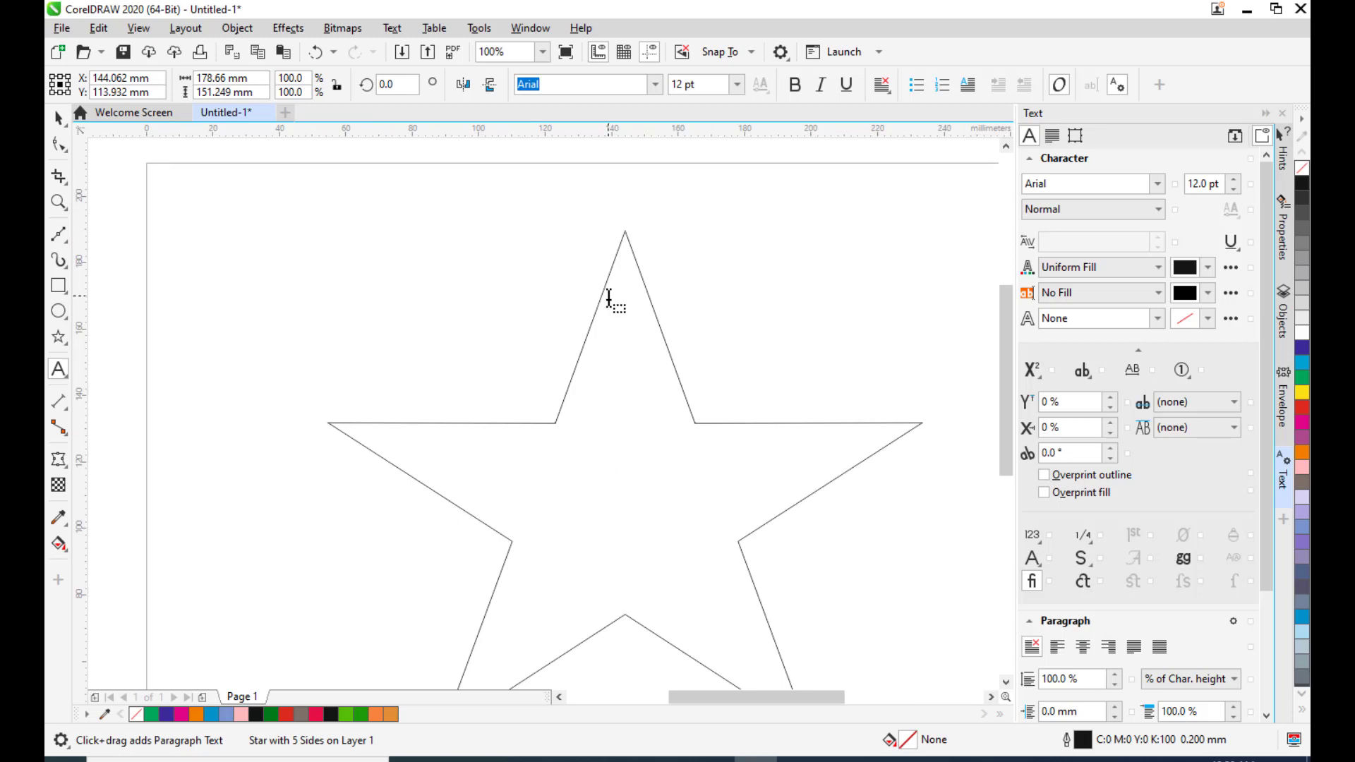
{"action": "left_click", "coordinate": [609, 298]}
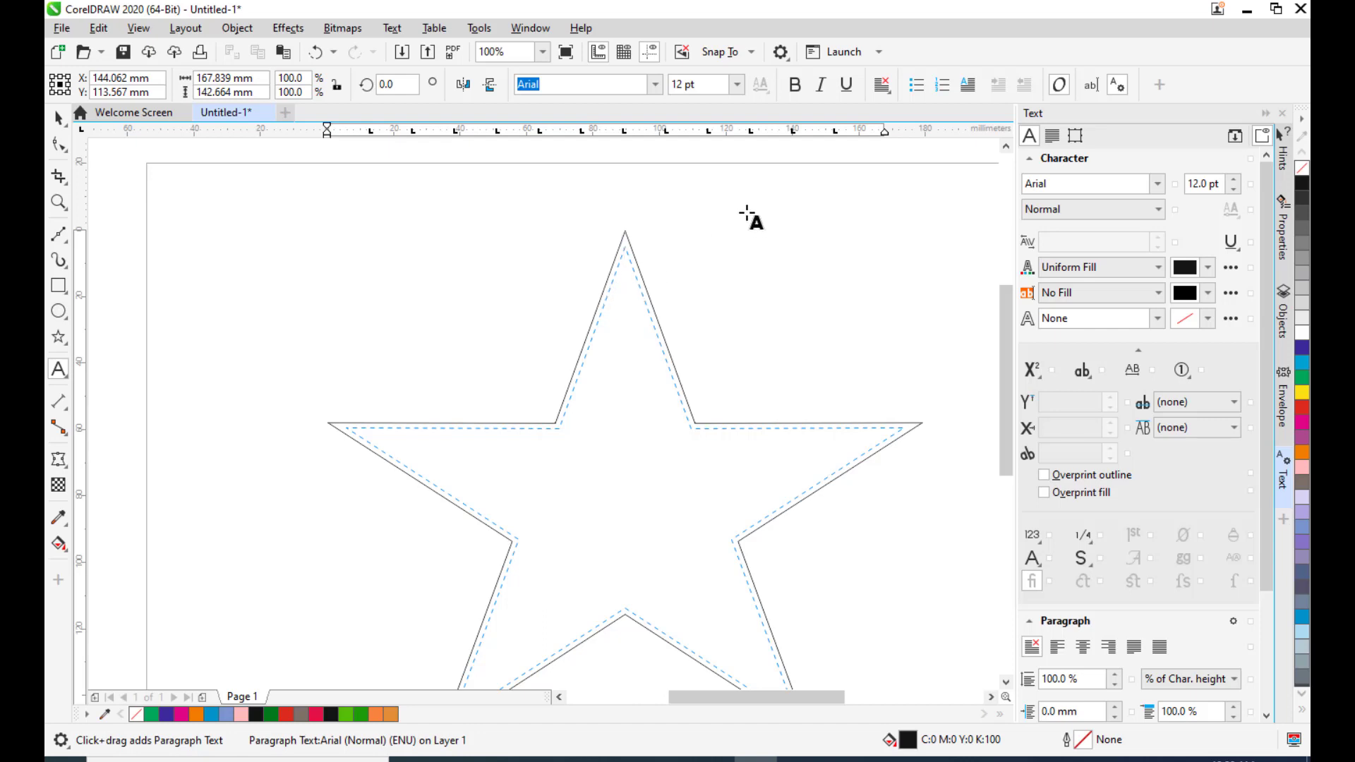
{"action": "scroll", "coordinate": [768, 289], "scroll_direction": "down", "scroll_amount": 2}
{"action": "scroll", "coordinate": [768, 289], "scroll_direction": "up", "scroll_amount": 1}
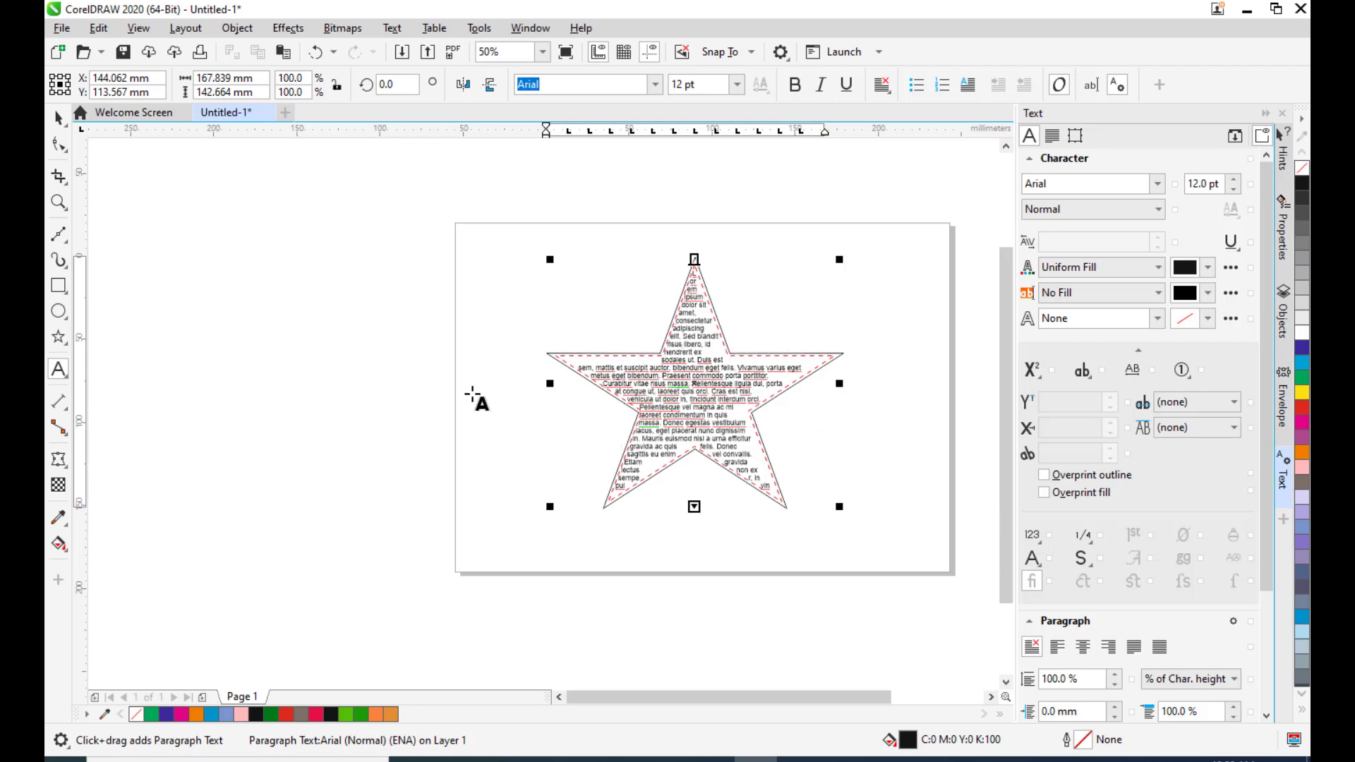
{"action": "left_click", "coordinate": [59, 117]}
{"action": "left_click", "coordinate": [278, 306]}
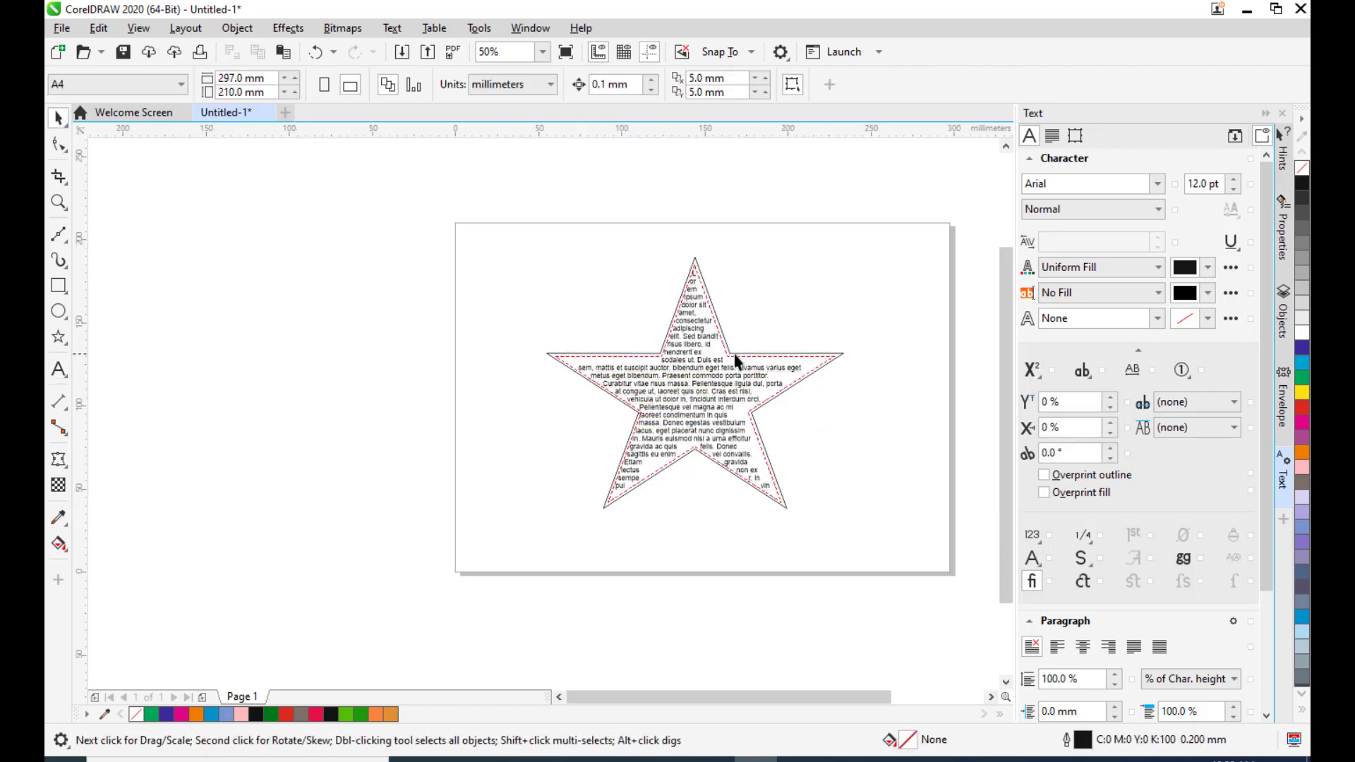
- Select all the text inside the star and apply full justification
{"action": "left_click", "coordinate": [707, 393]}
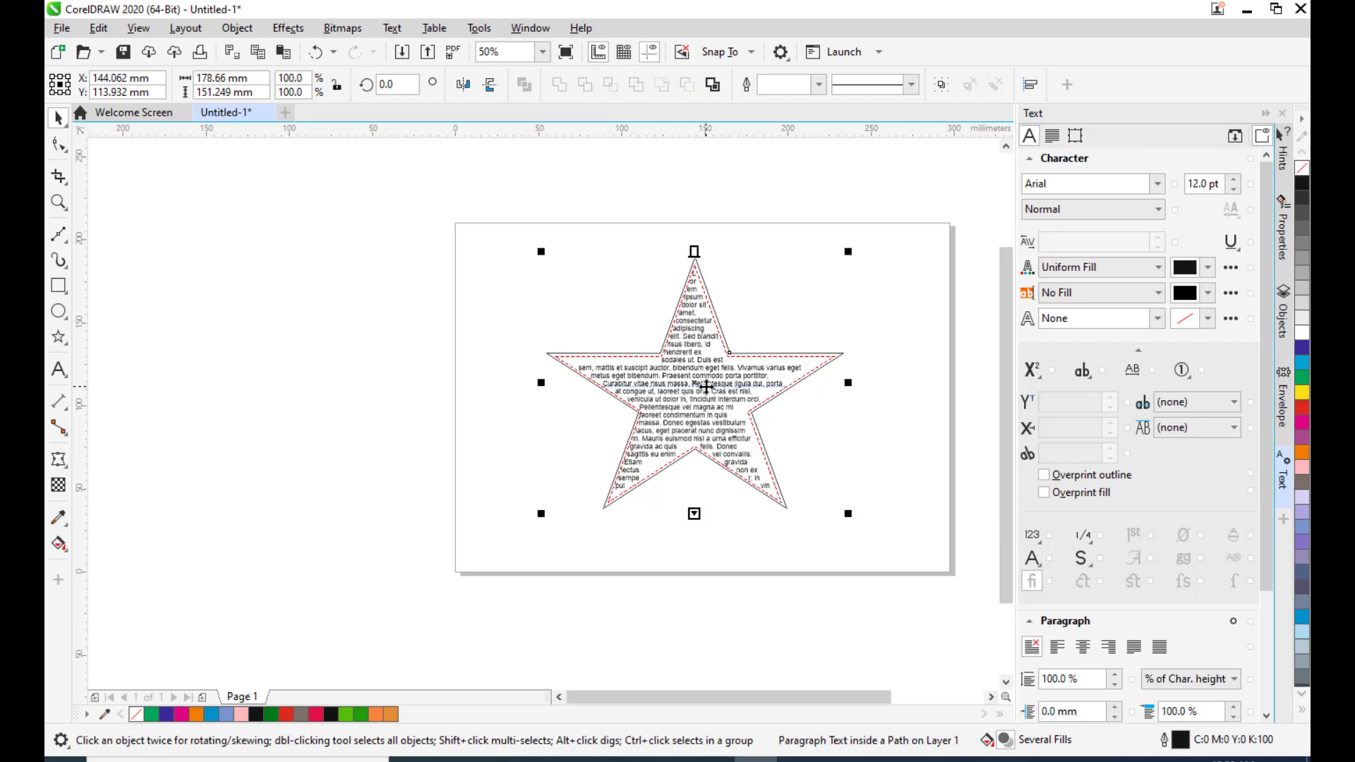
{"action": "double_click", "coordinate": [706, 387]}
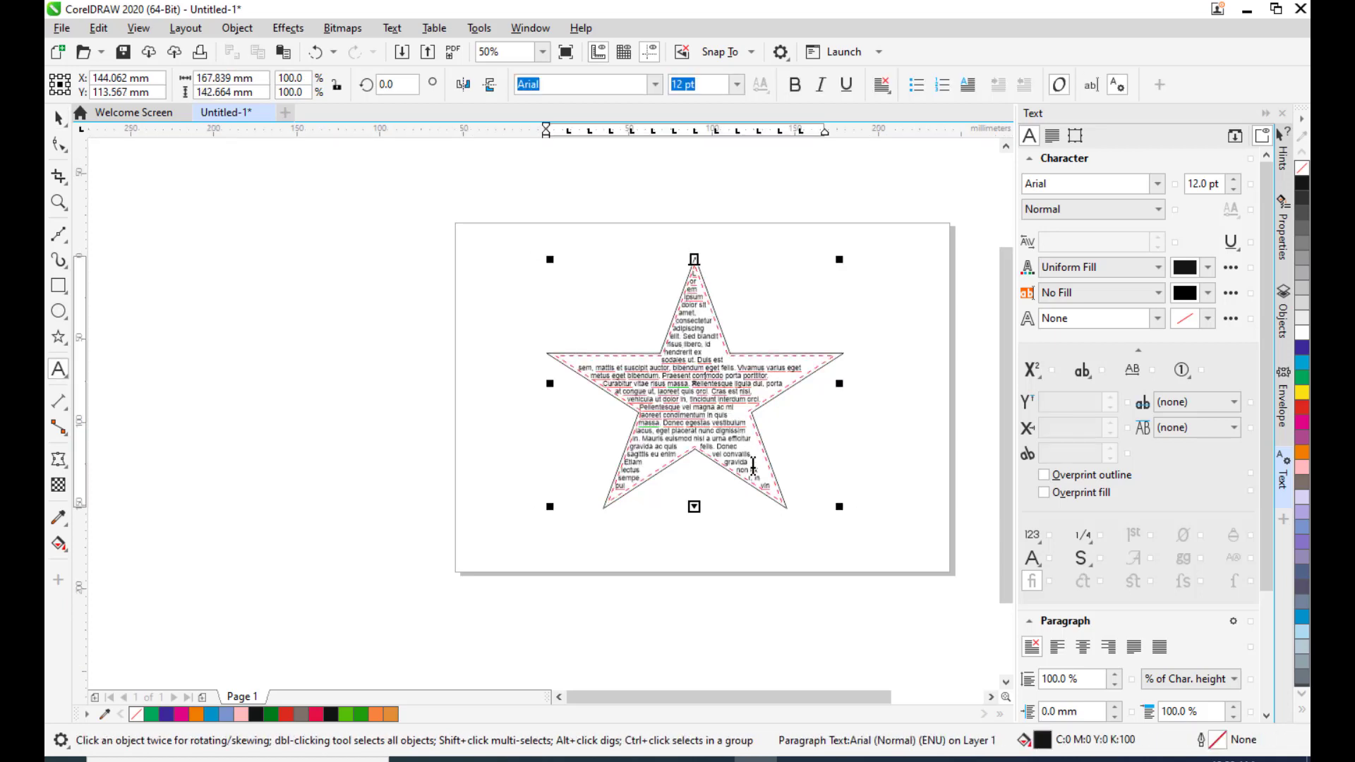
{"action": "key", "text": "ctrl+a"}
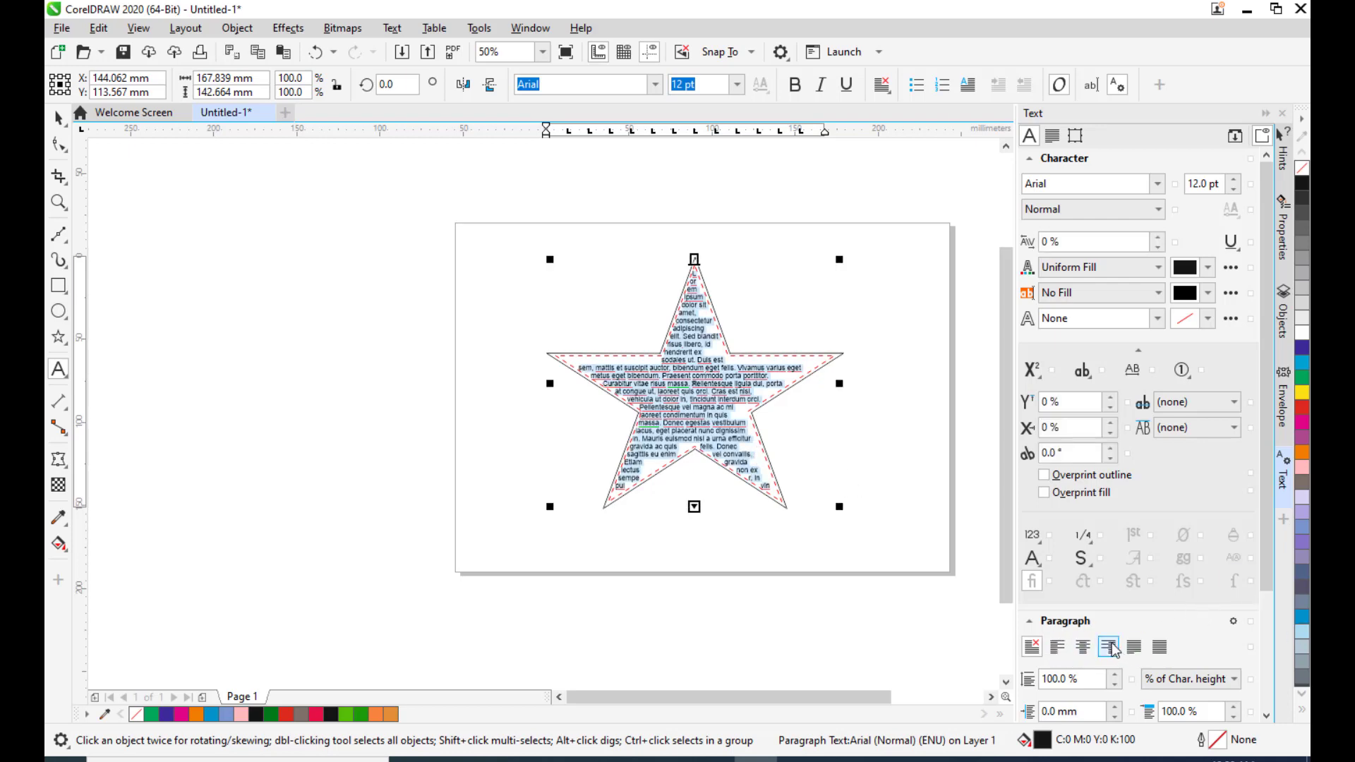
{"action": "left_click", "coordinate": [1134, 648]}
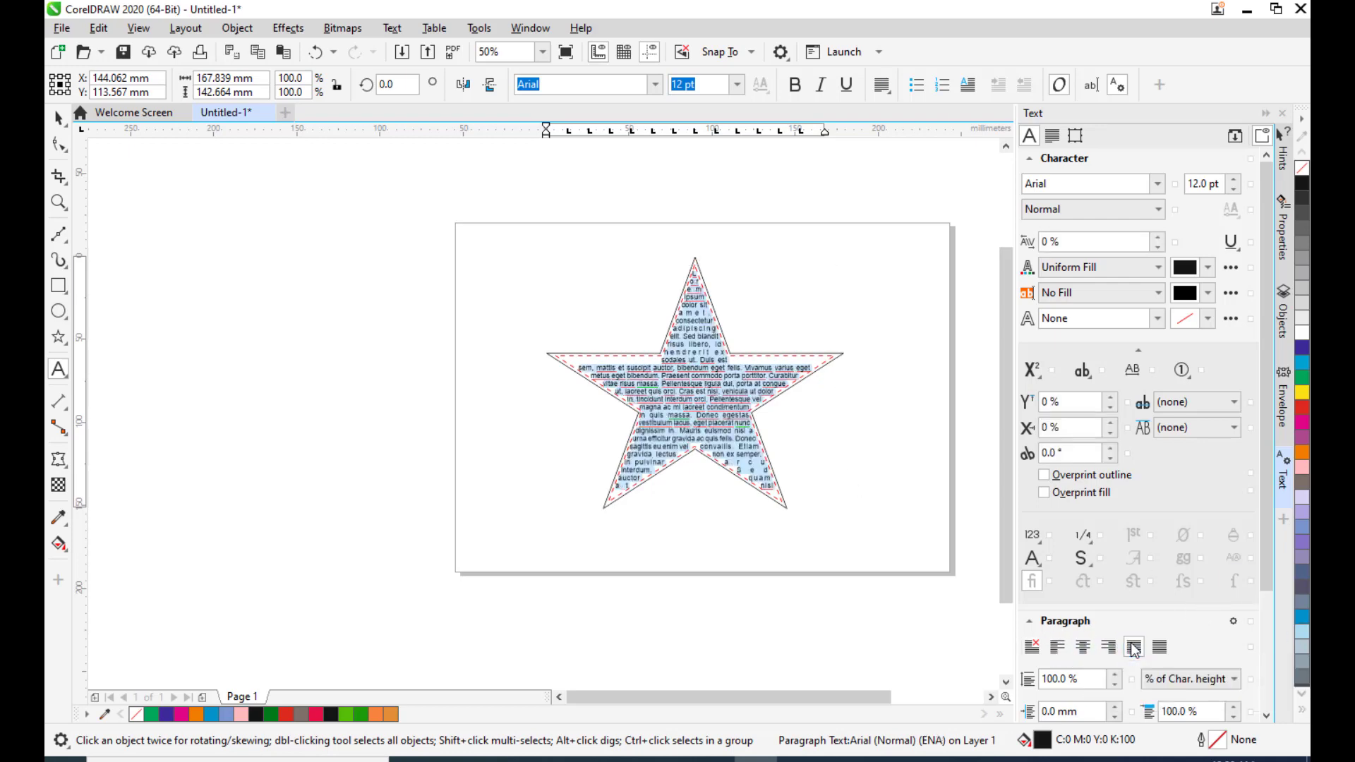
- Set the font size of the star's text to 18 pt and deselect it
{"action": "left_click", "coordinate": [736, 88]}
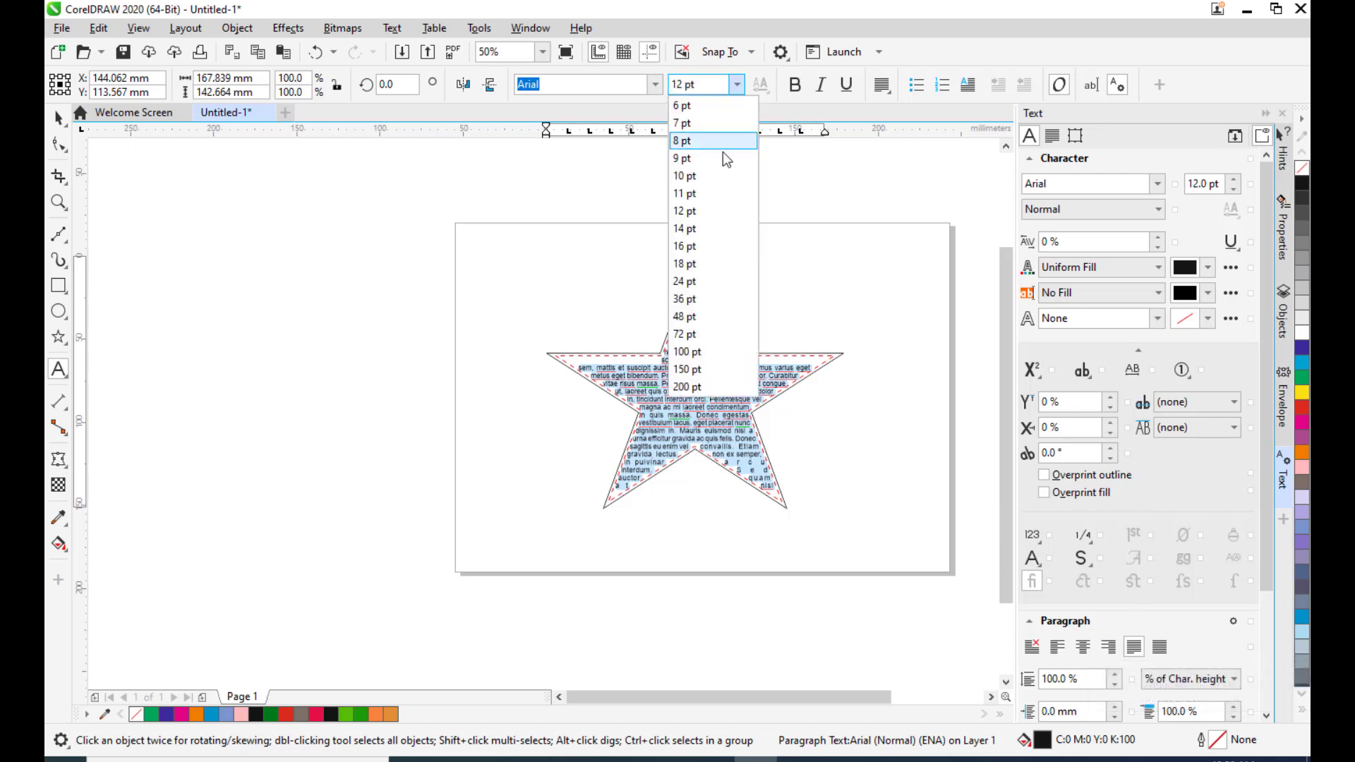
{"action": "left_click", "coordinate": [712, 260]}
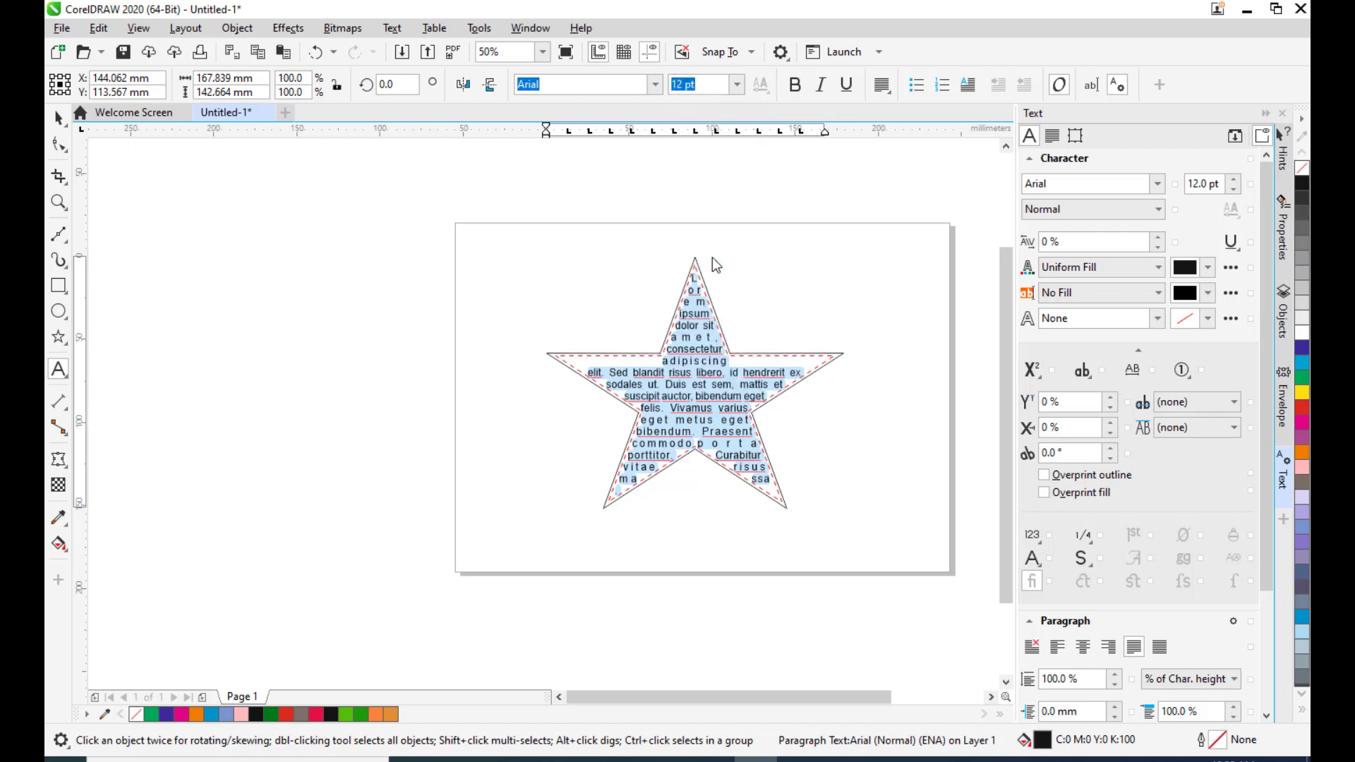
{"action": "left_click", "coordinate": [59, 117]}
{"action": "left_click", "coordinate": [198, 220]}
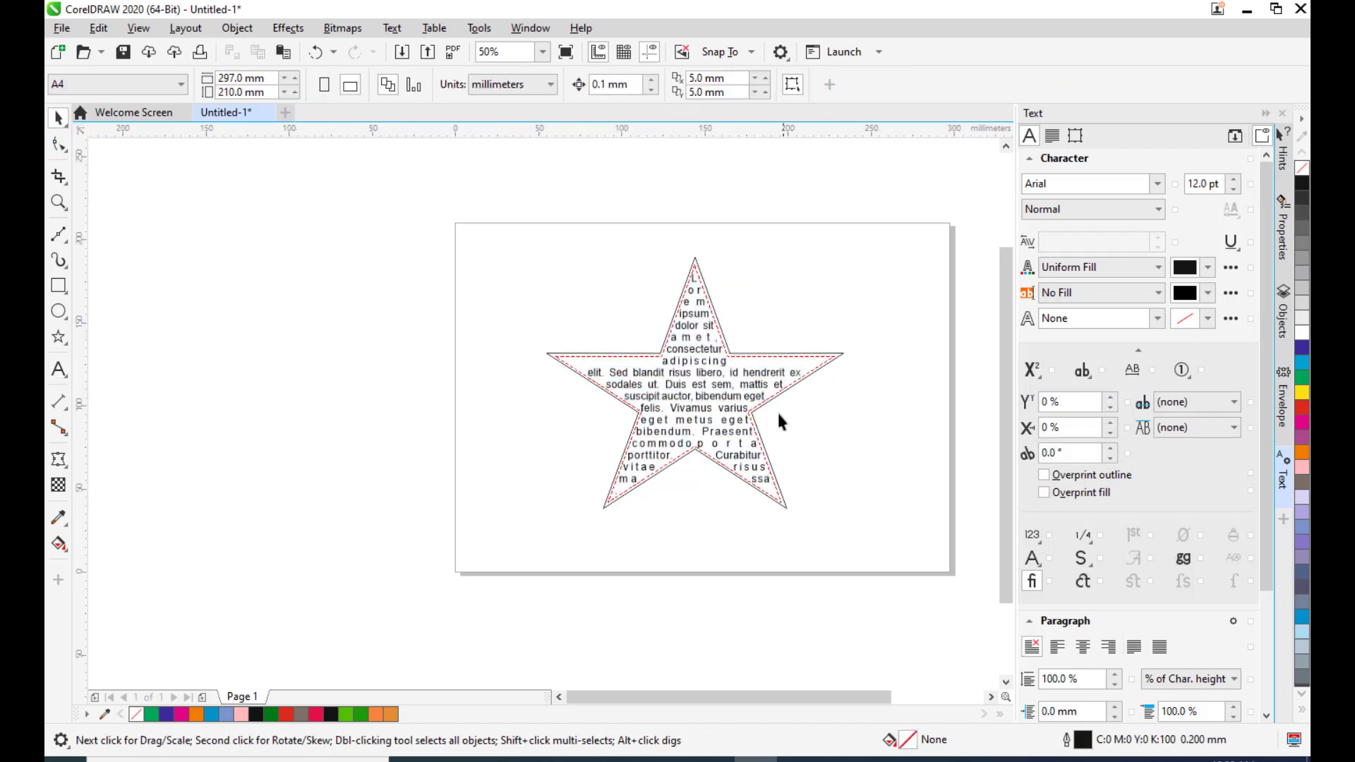
- Convert the text inside the star to curves and delete the star outline
{"action": "left_click", "coordinate": [777, 357]}
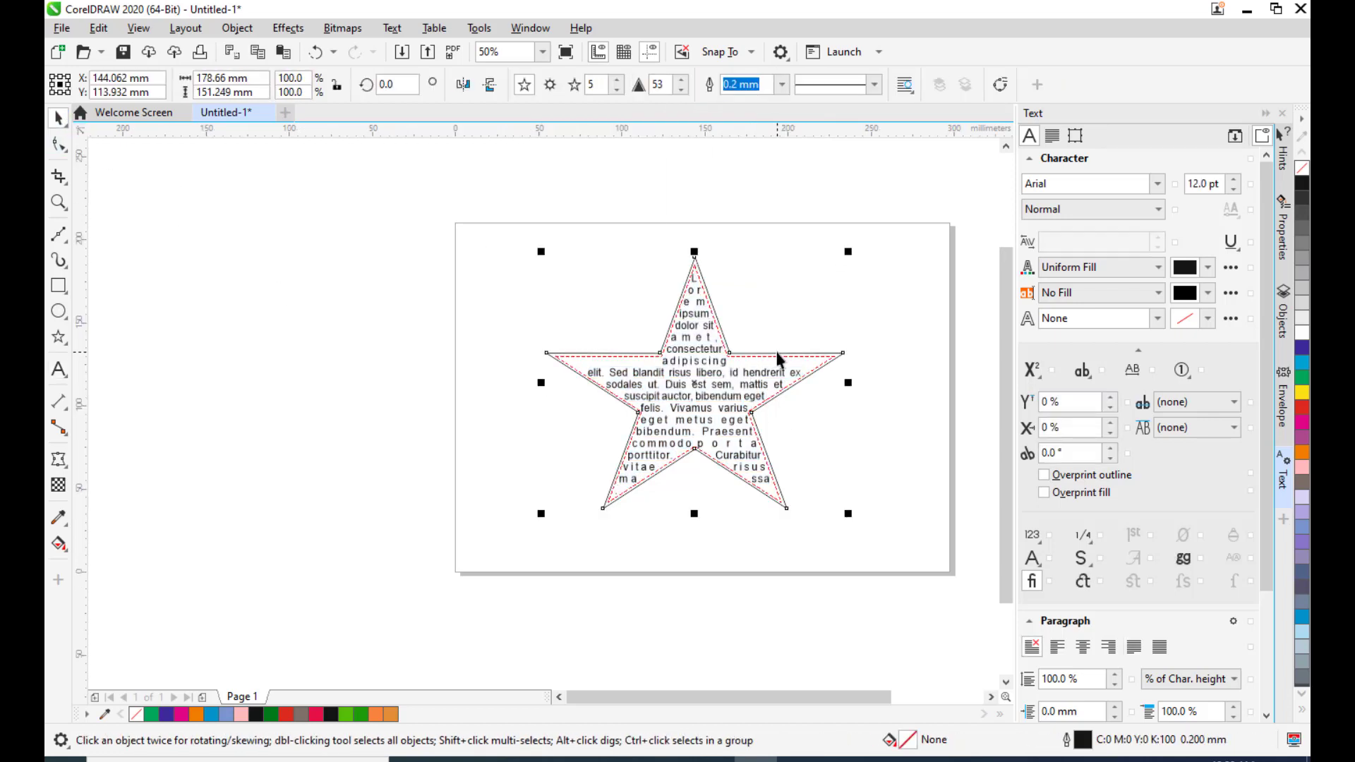
{"action": "right_click", "coordinate": [716, 379]}
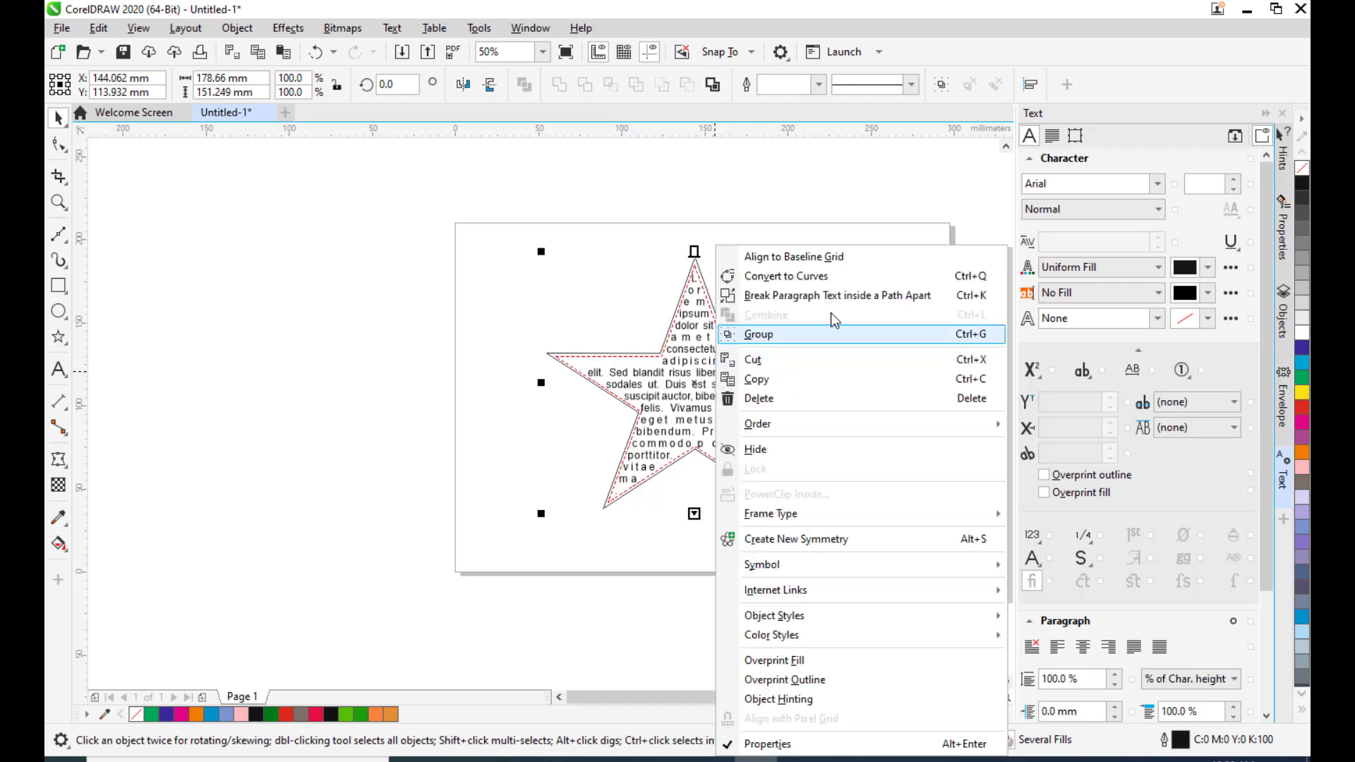
{"action": "left_click", "coordinate": [785, 276]}
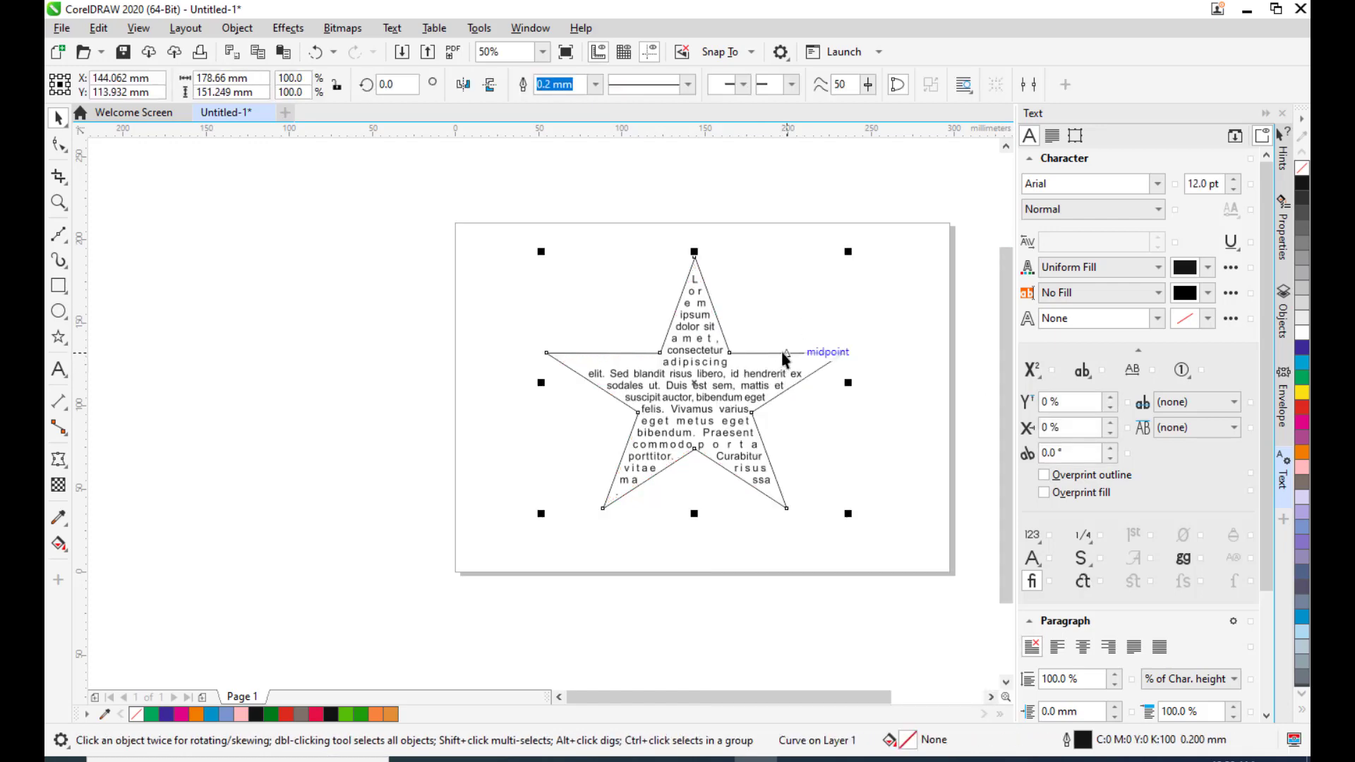
{"action": "key", "text": "Delete"}
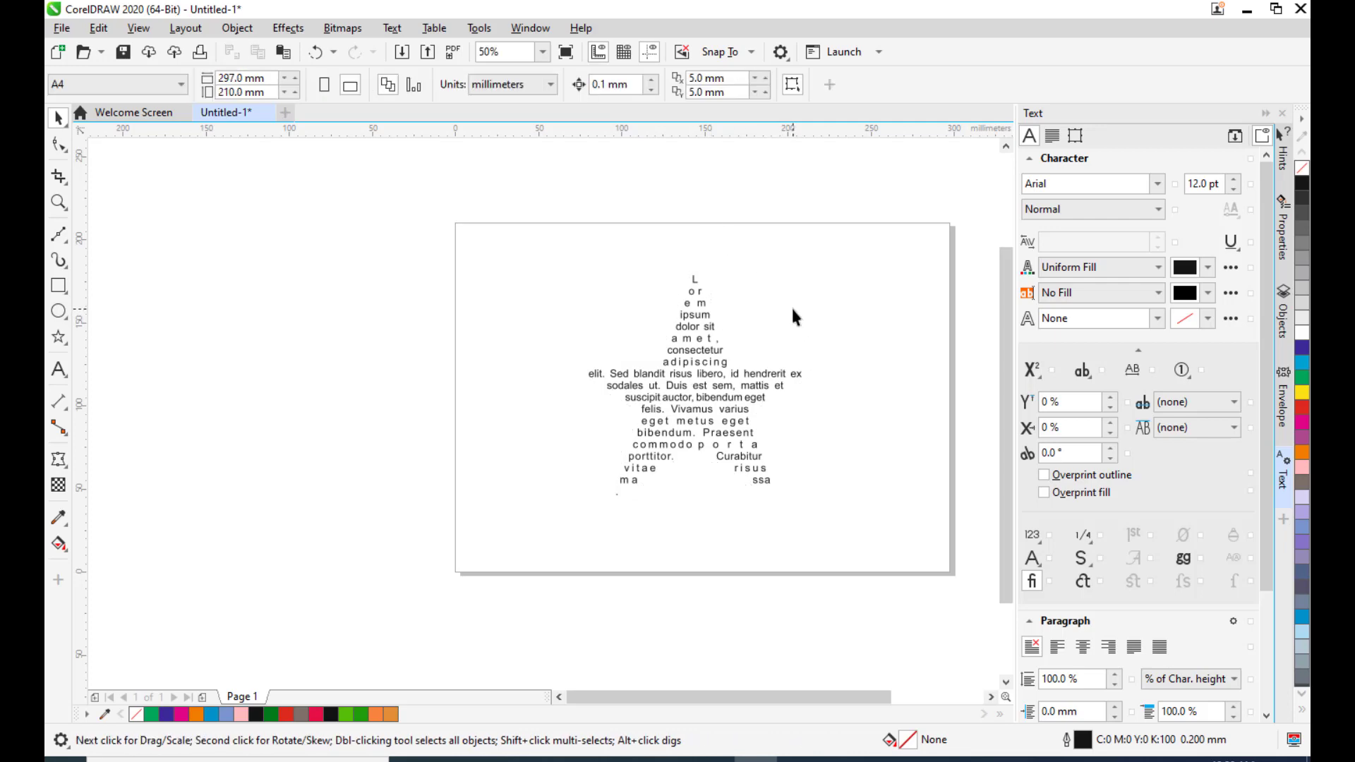
- Delete the star-shaped text curves from the page
{"action": "scroll", "coordinate": [727, 318], "scroll_direction": "up", "scroll_amount": 3}
{"action": "scroll", "coordinate": [756, 354], "scroll_direction": "down", "scroll_amount": 1}
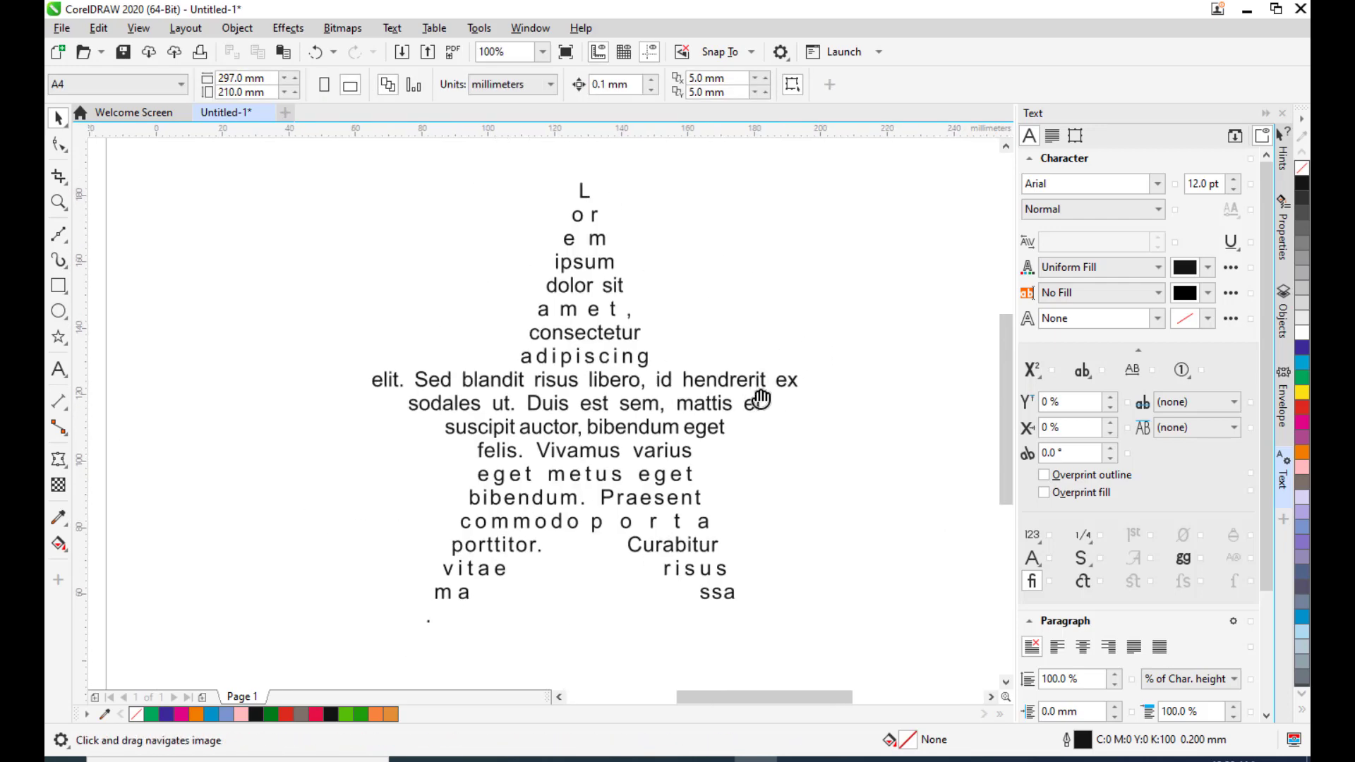
{"action": "left_click_drag", "start_coordinate": [763, 387], "coordinate": [626, 400]}
{"action": "left_click", "coordinate": [627, 403]}
{"action": "key", "text": "Delete"}
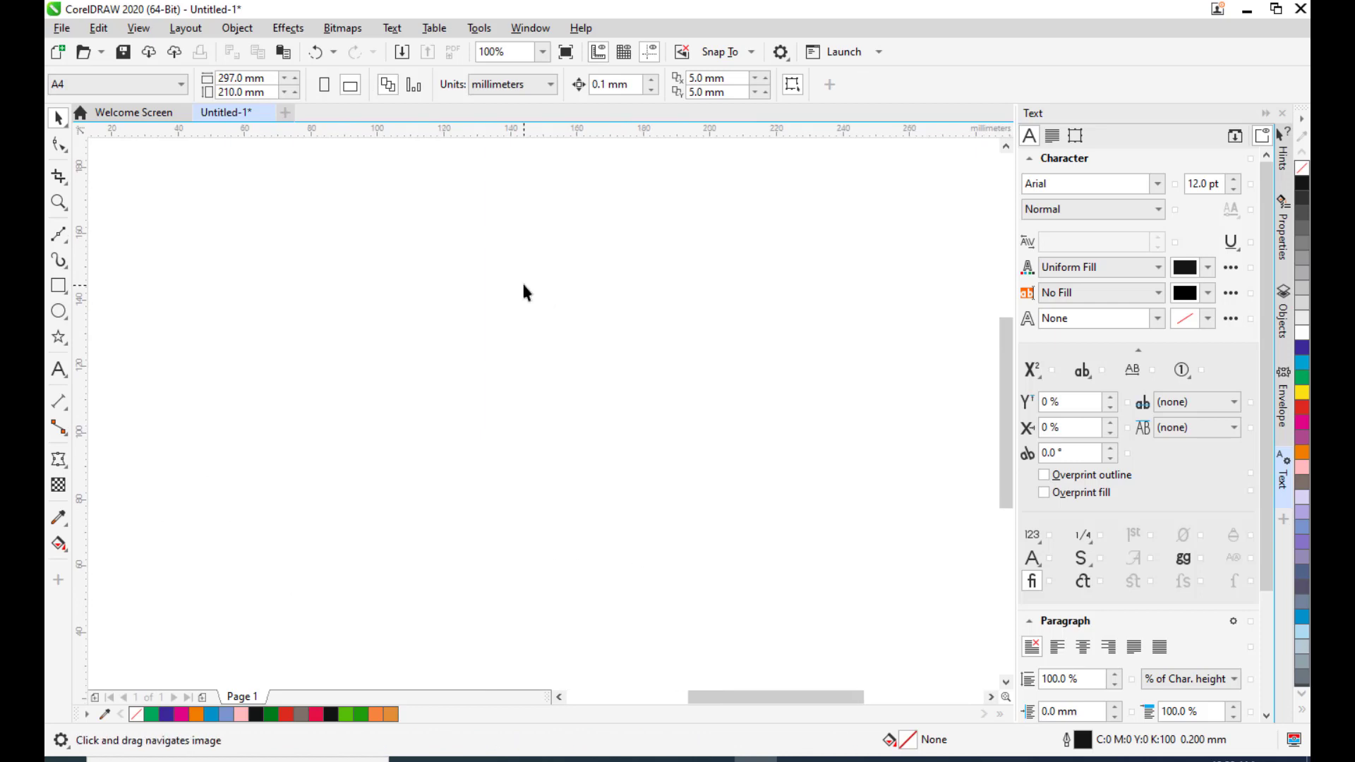
- Draw a heart from the basic common shapes on the page, about 185 mm wide and 176 mm high
{"action": "scroll", "coordinate": [557, 270], "scroll_direction": "down", "scroll_amount": 2}
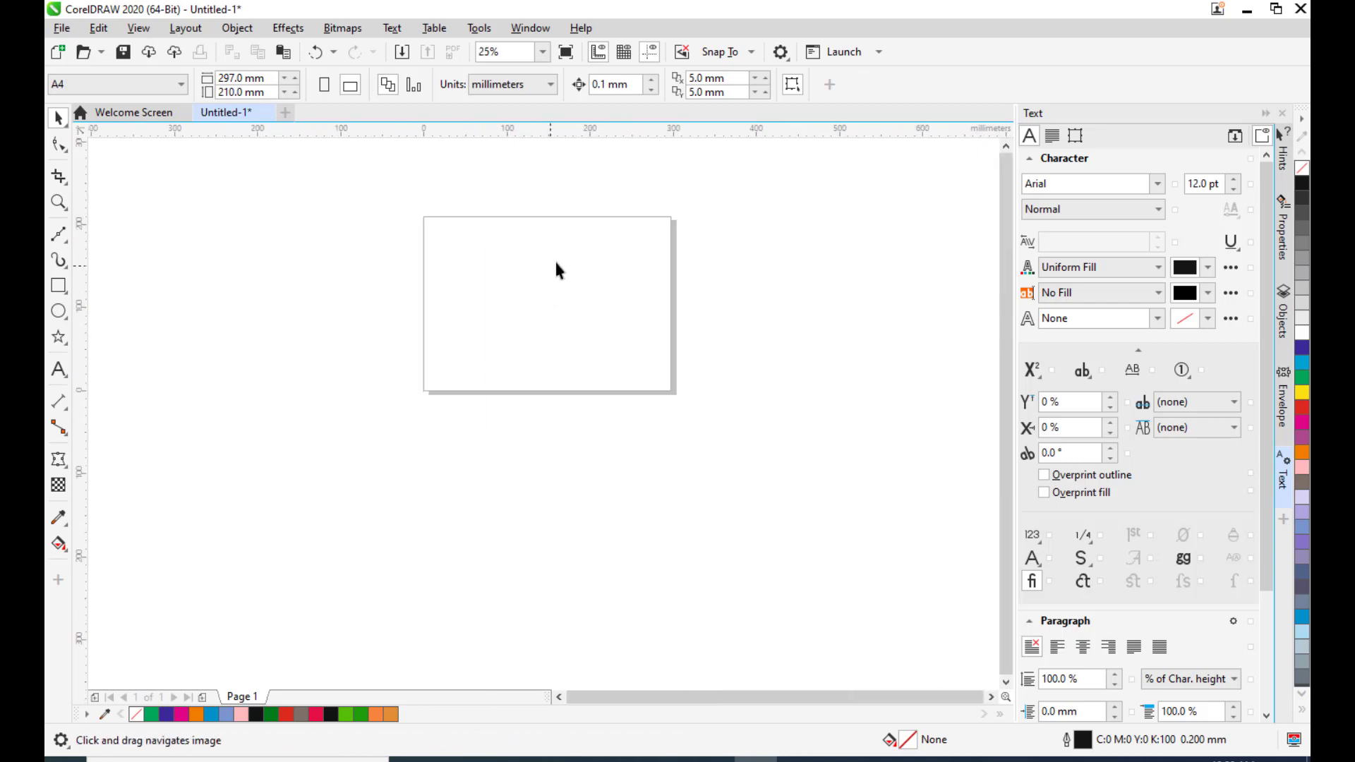
{"action": "left_click", "coordinate": [59, 337]}
{"action": "left_click", "coordinate": [113, 395]}
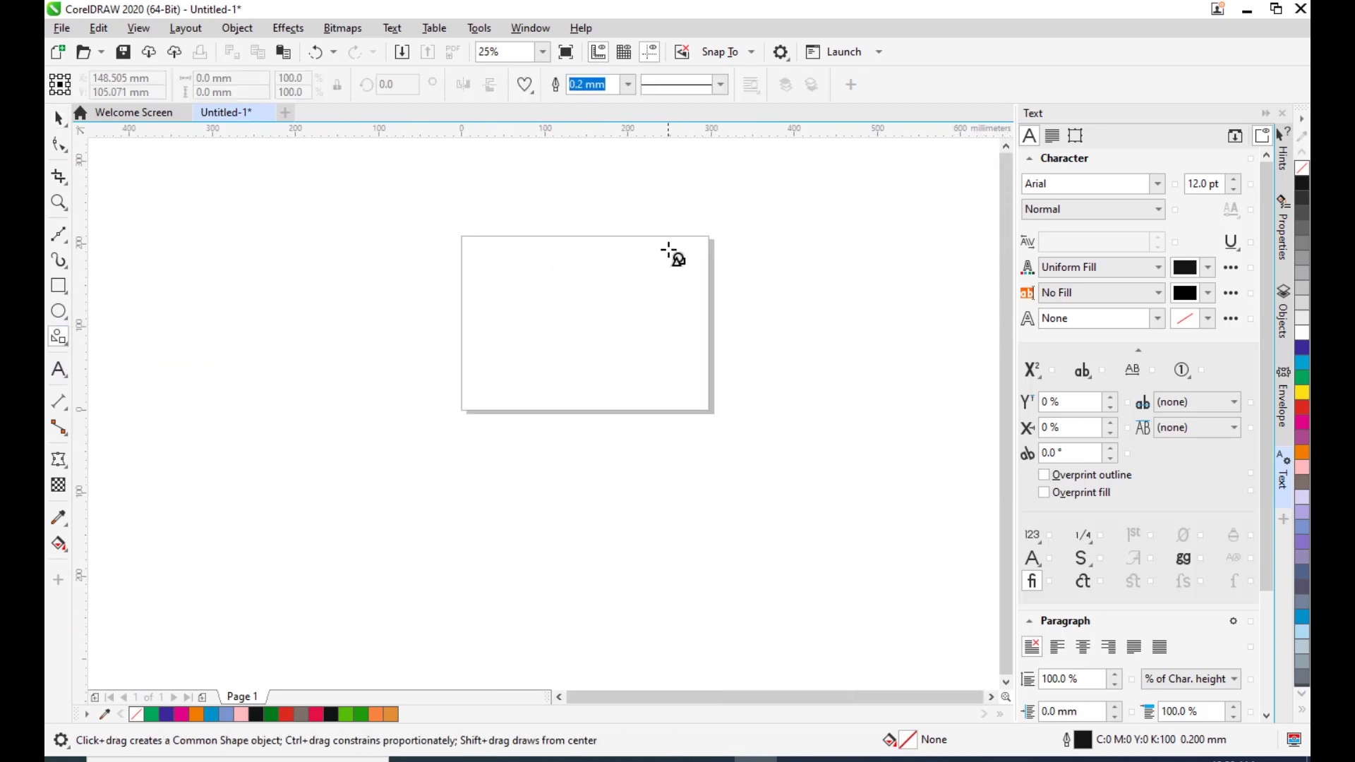
{"action": "scroll", "coordinate": [664, 253], "scroll_direction": "up", "scroll_amount": 1}
{"action": "left_click", "coordinate": [524, 84]}
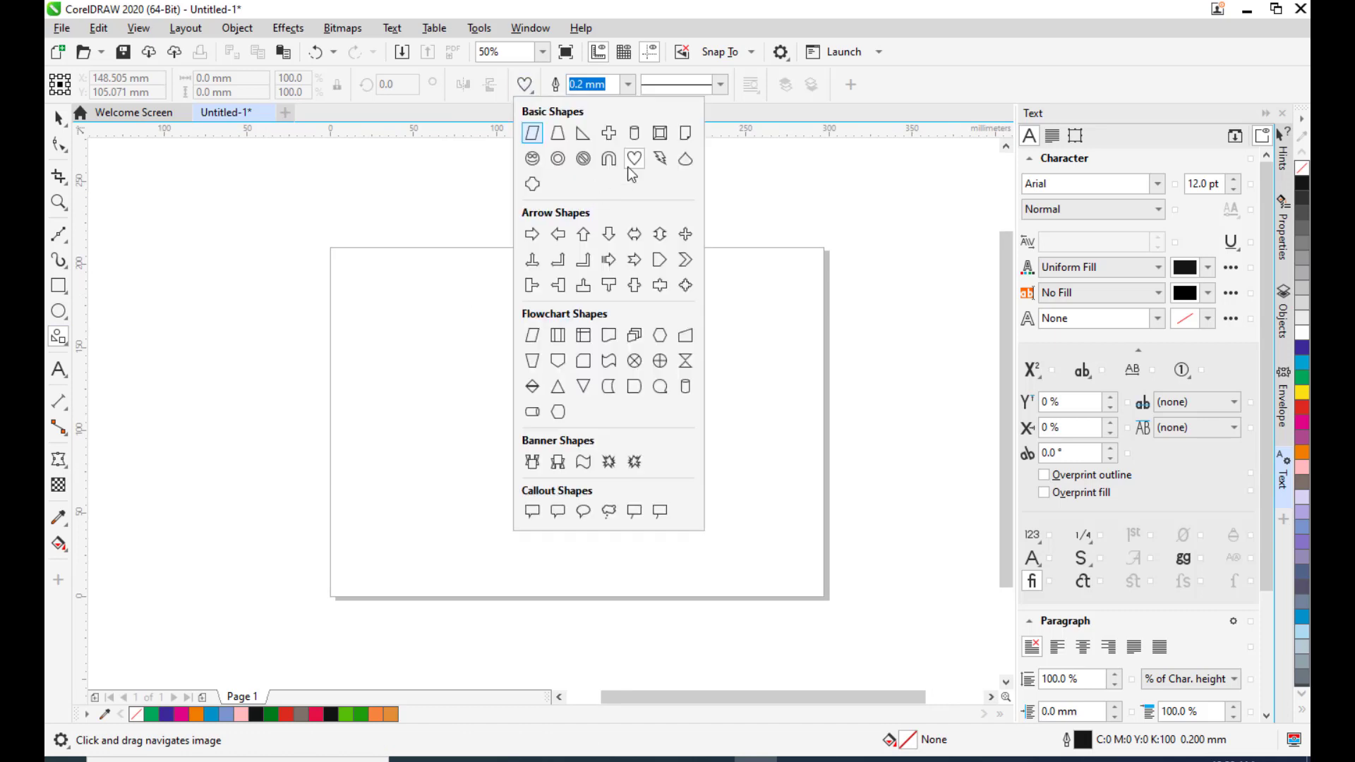
{"action": "left_click", "coordinate": [635, 160]}
{"action": "left_click_drag", "start_coordinate": [419, 264], "coordinate": [736, 567]}
{"action": "left_click", "coordinate": [59, 117]}
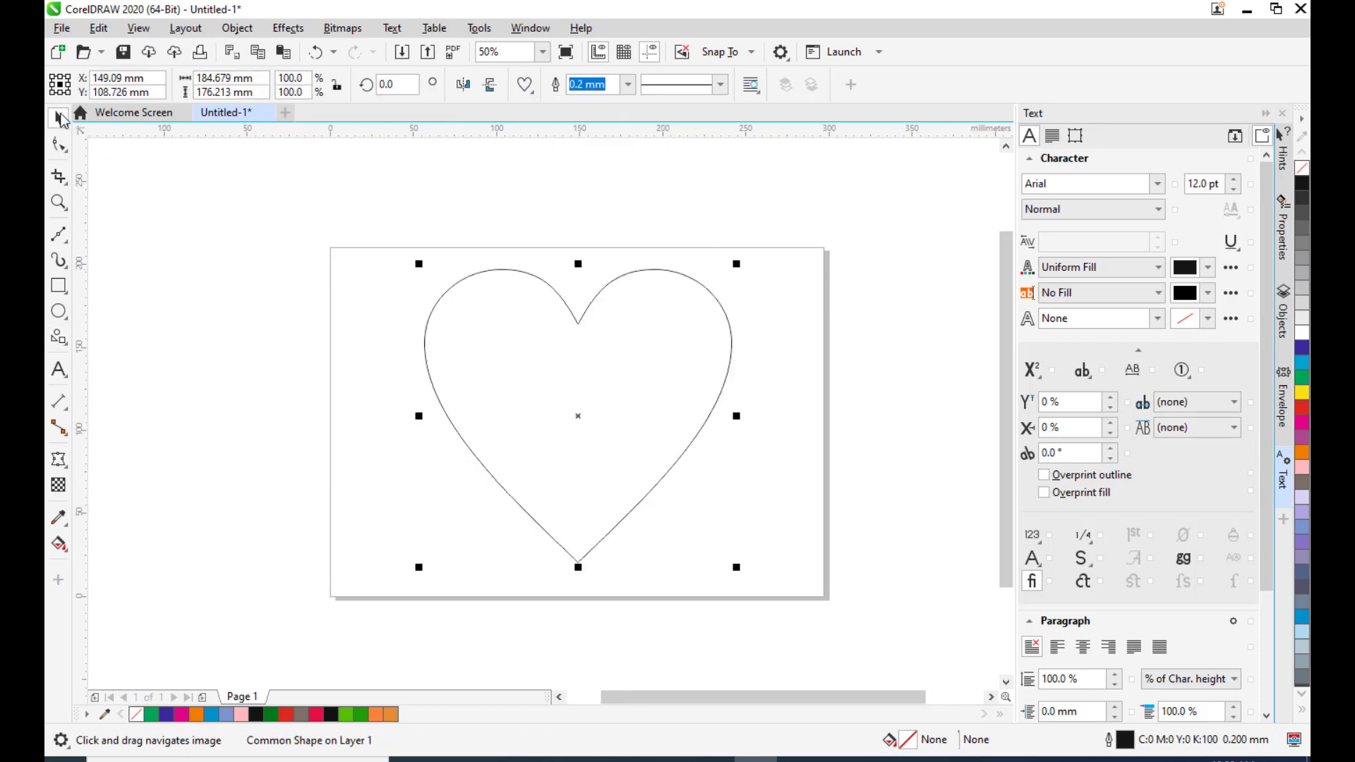
- Place the copied Lorem Ipsum passage as paragraph text inside the heart outline
{"action": "left_click", "coordinate": [58, 369]}
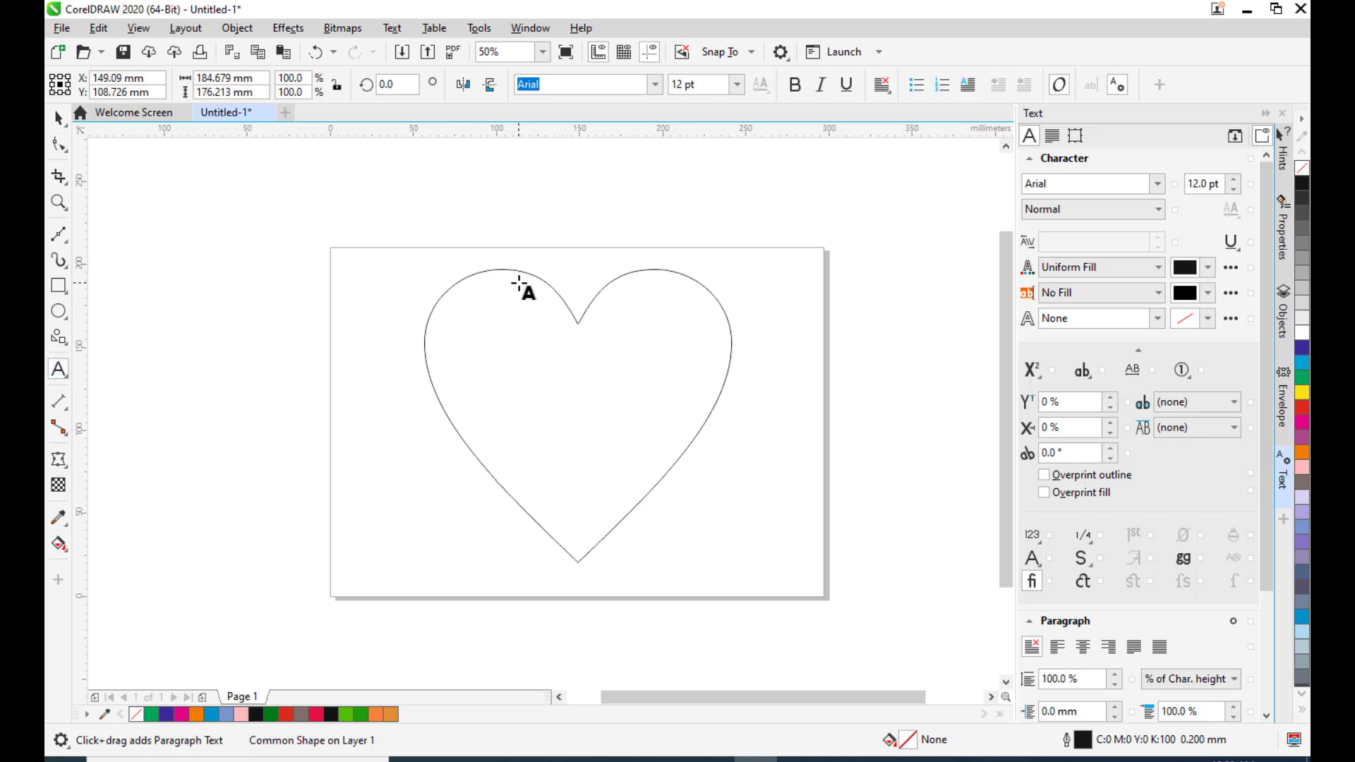
{"action": "scroll", "coordinate": [516, 277], "scroll_direction": "up", "scroll_amount": 2}
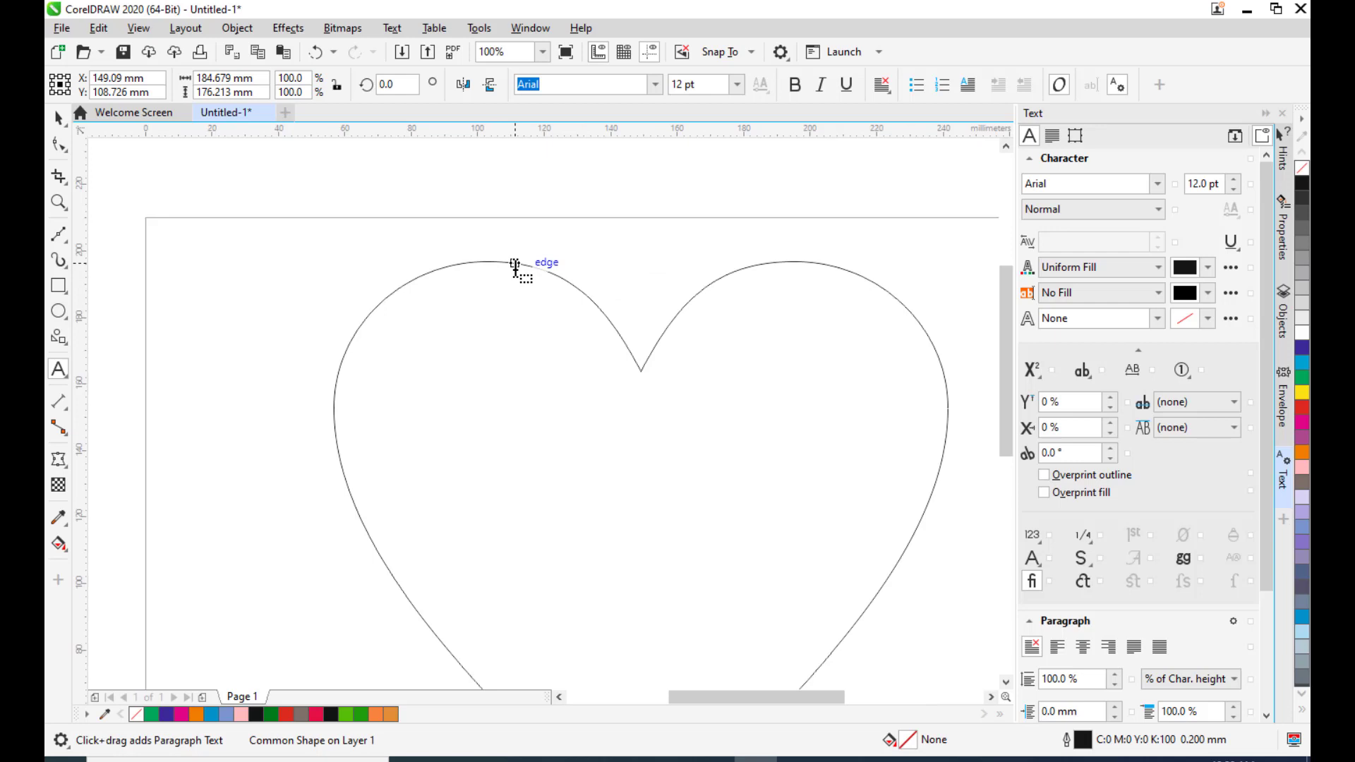
{"action": "scroll", "coordinate": [516, 269], "scroll_direction": "up", "scroll_amount": 1}
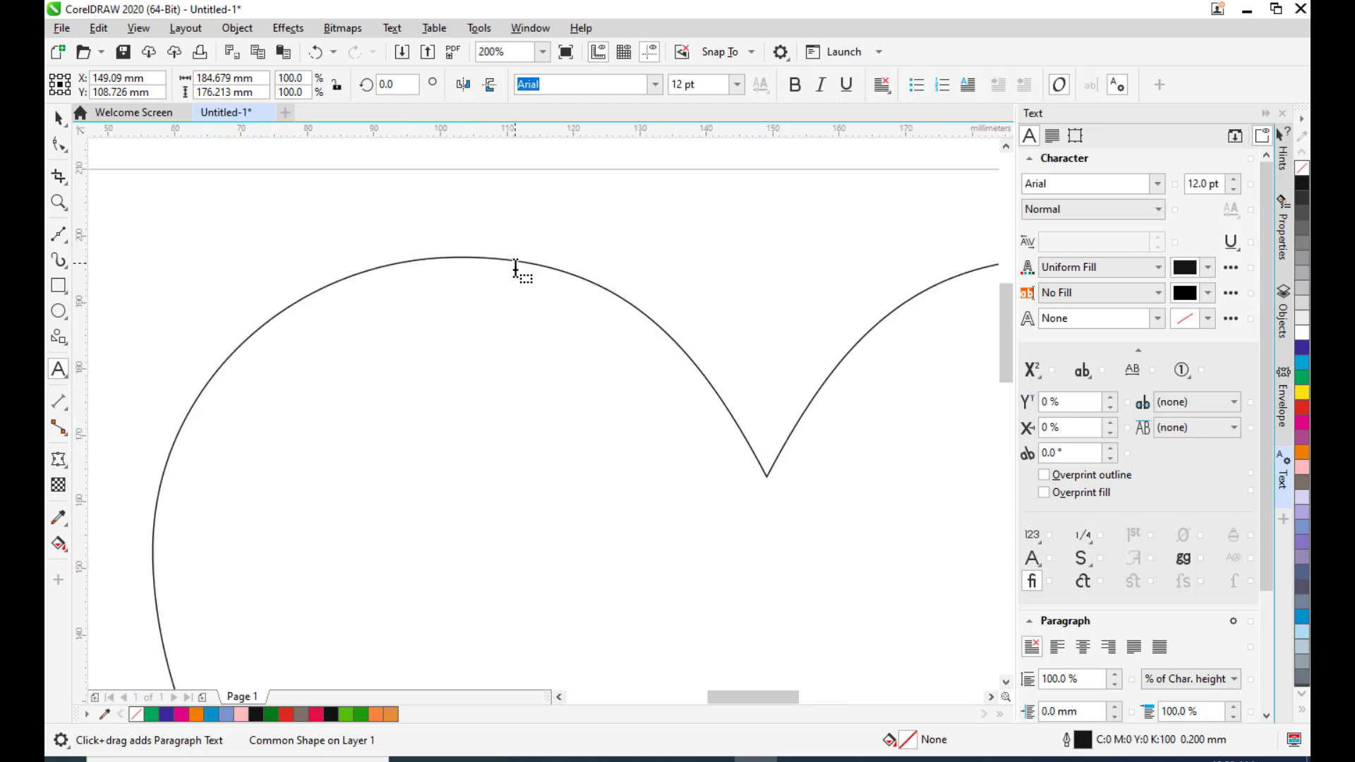
{"action": "left_click", "coordinate": [516, 269]}
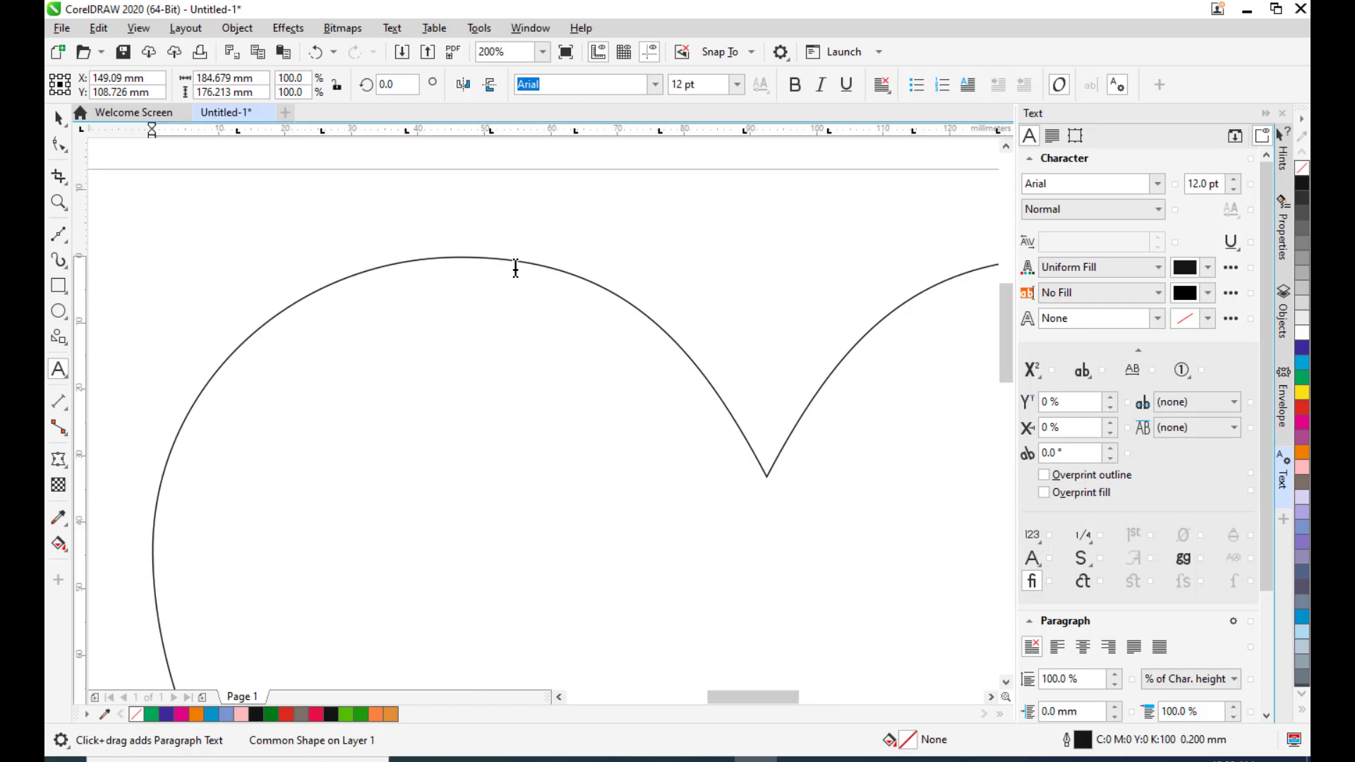
{"action": "scroll", "coordinate": [606, 281], "scroll_direction": "down", "scroll_amount": 2}
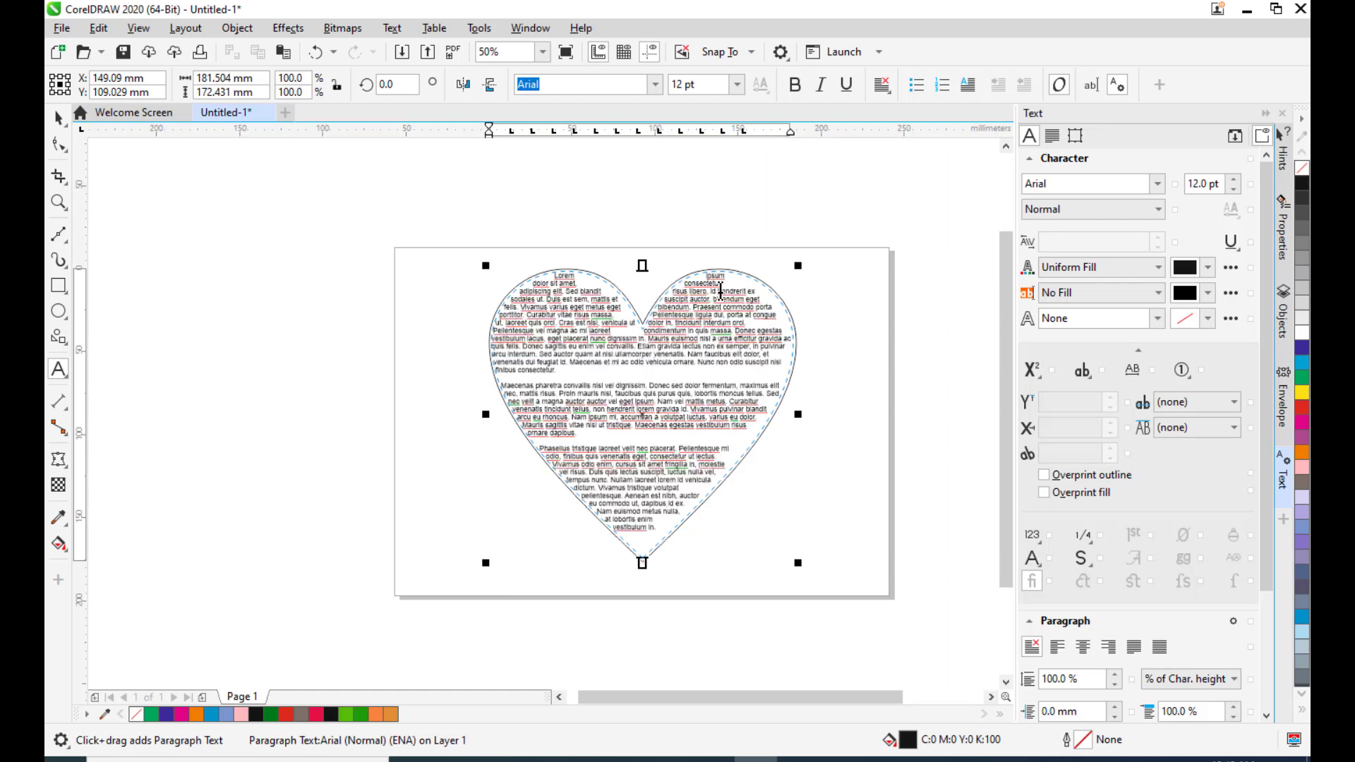
{"action": "scroll", "coordinate": [565, 360], "scroll_direction": "up", "scroll_amount": 2}
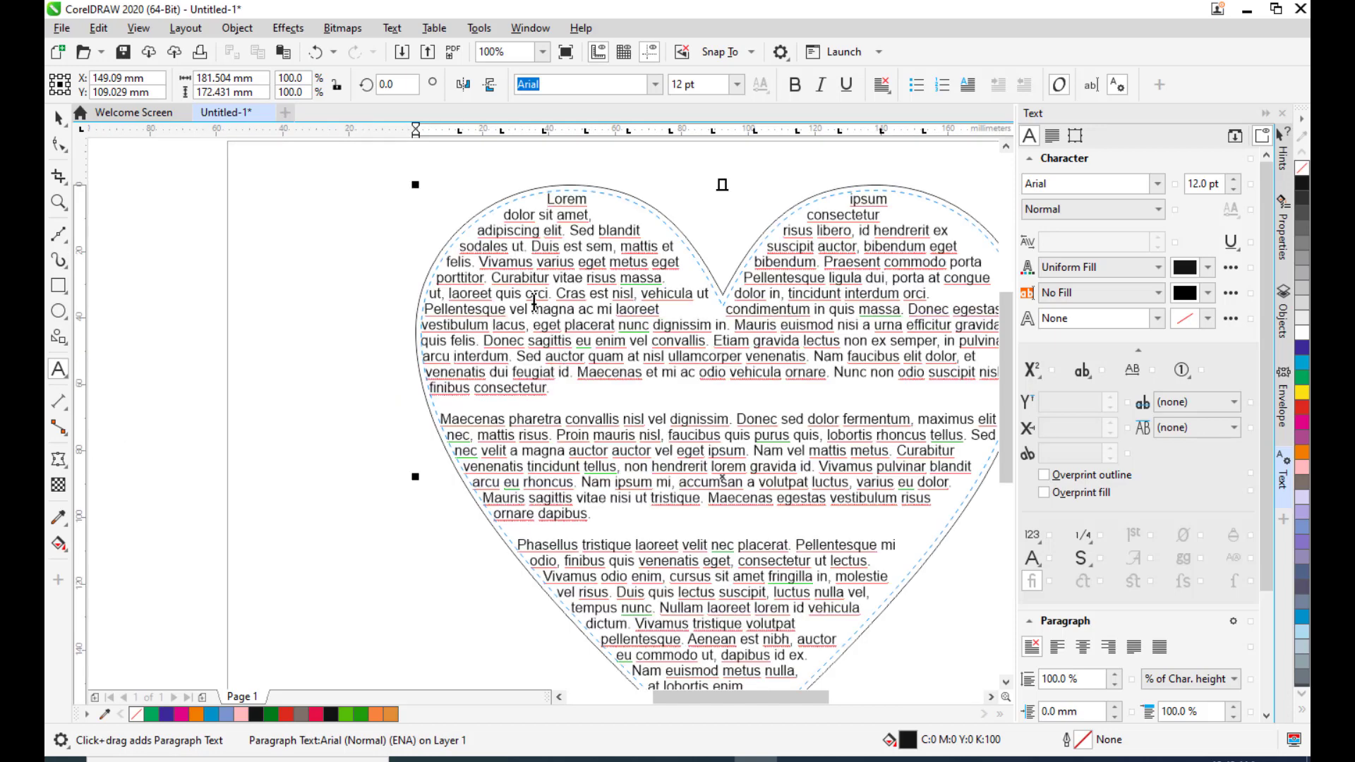
{"action": "scroll", "coordinate": [858, 484], "scroll_direction": "down", "scroll_amount": 2}
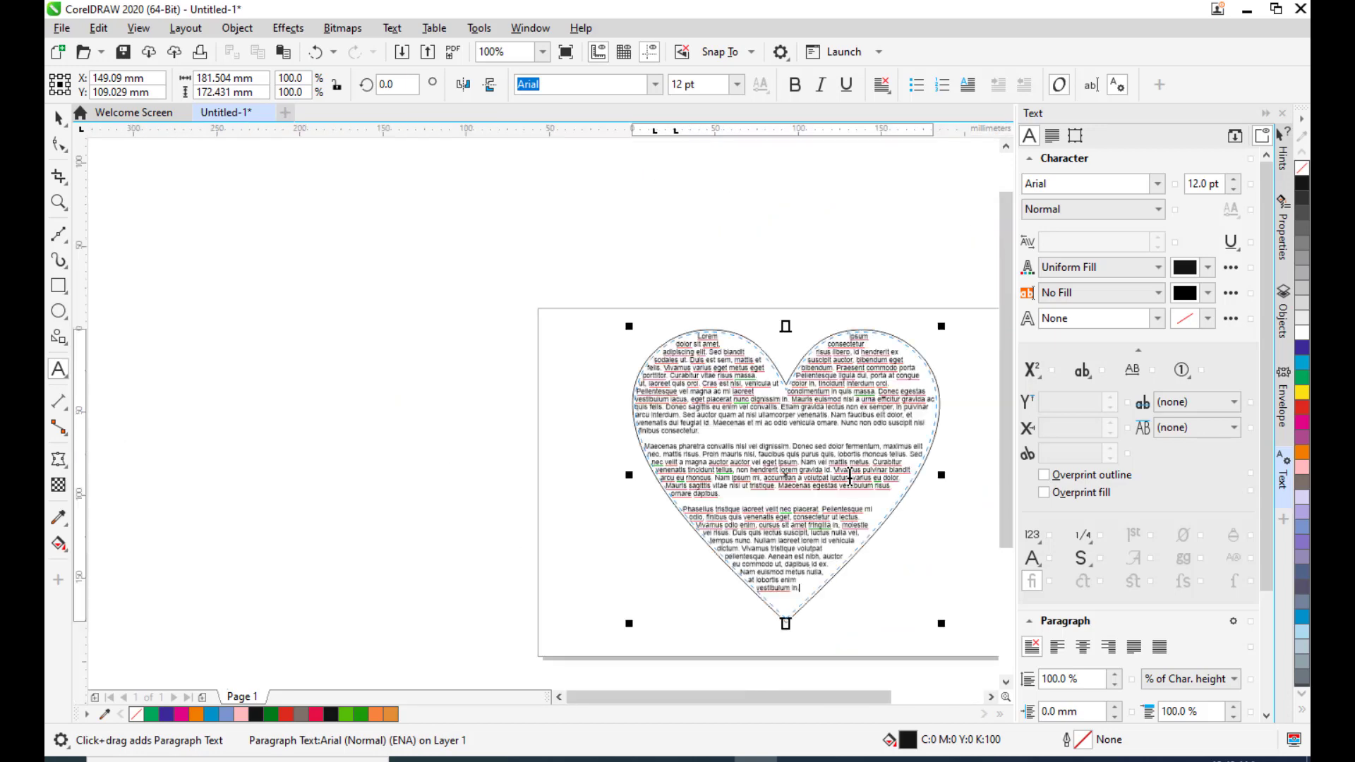
- Apply full justification and a 16 pt font size to all the text inside the heart, and deselect it
{"action": "left_click_drag", "start_coordinate": [857, 384], "coordinate": [738, 360]}
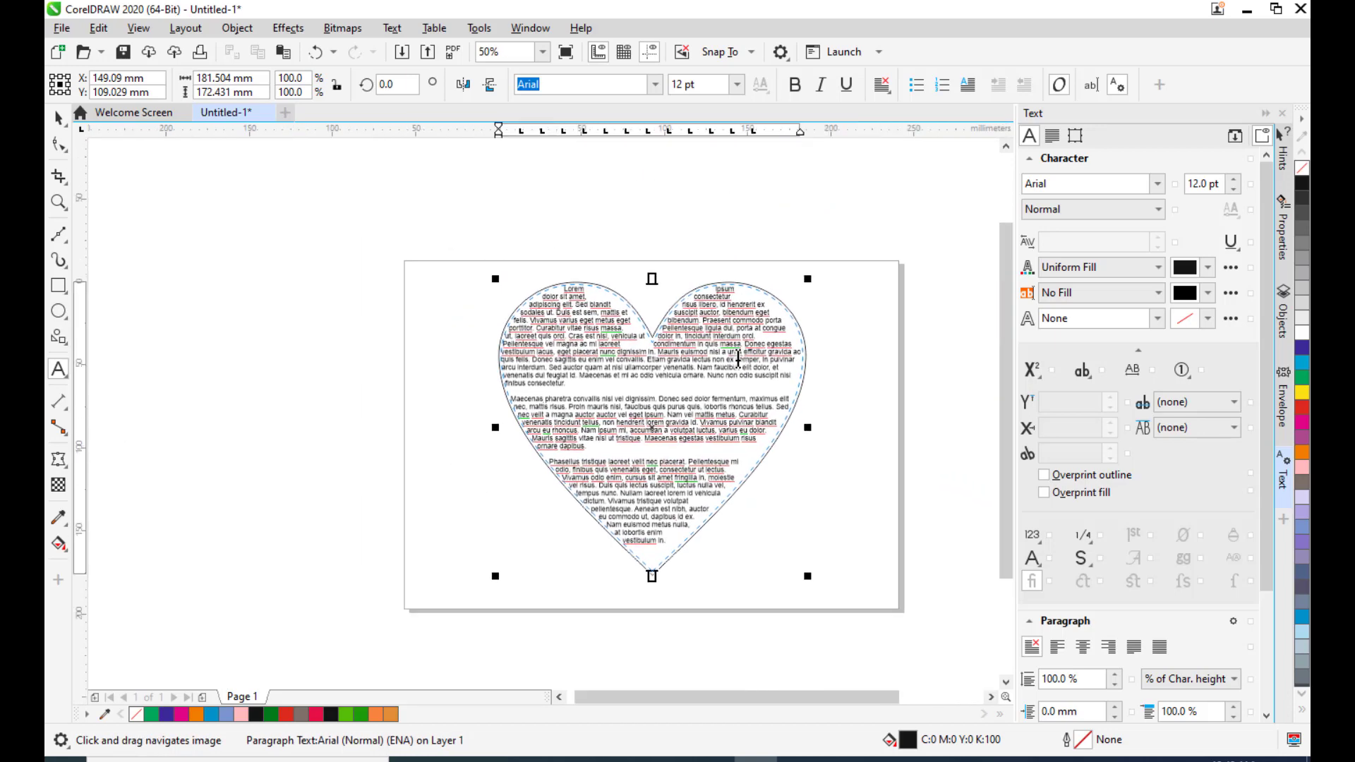
{"action": "key", "text": "ctrl+a"}
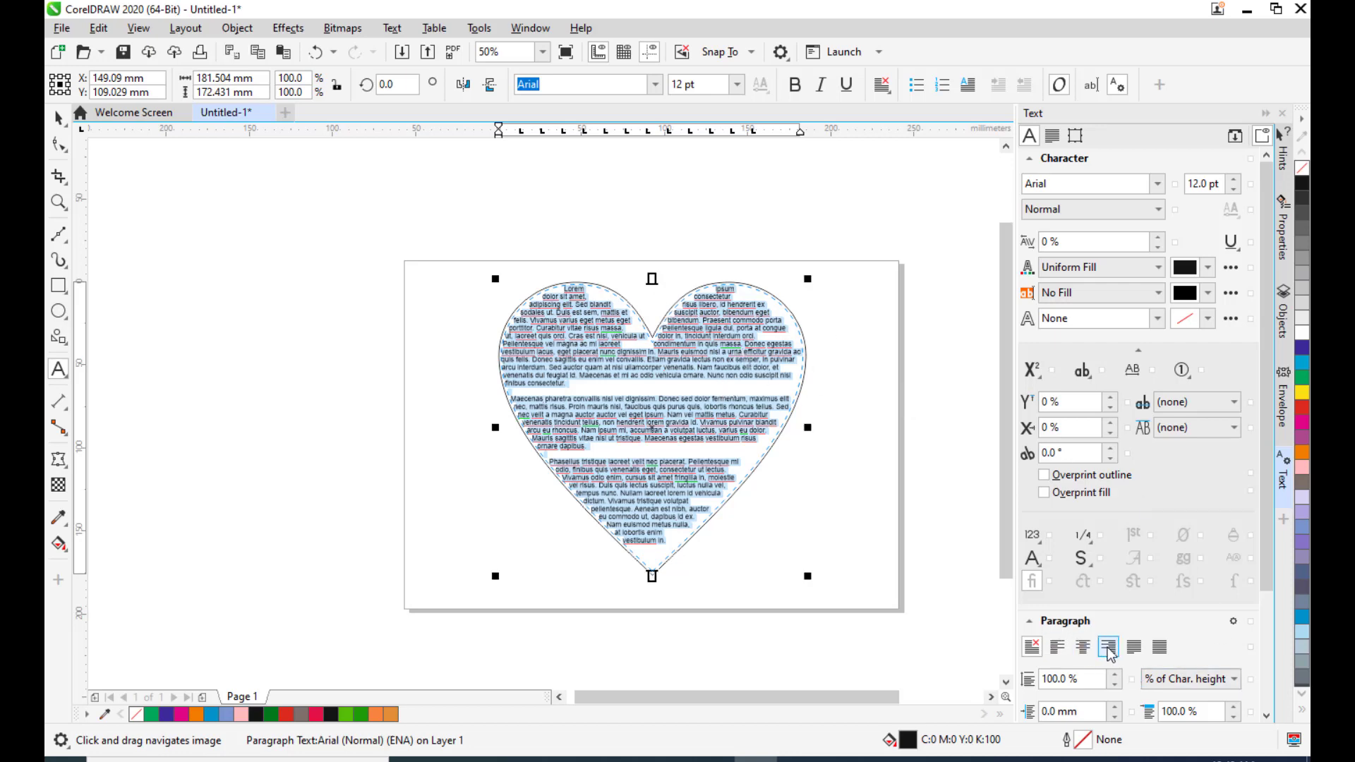
{"action": "left_click", "coordinate": [1135, 648]}
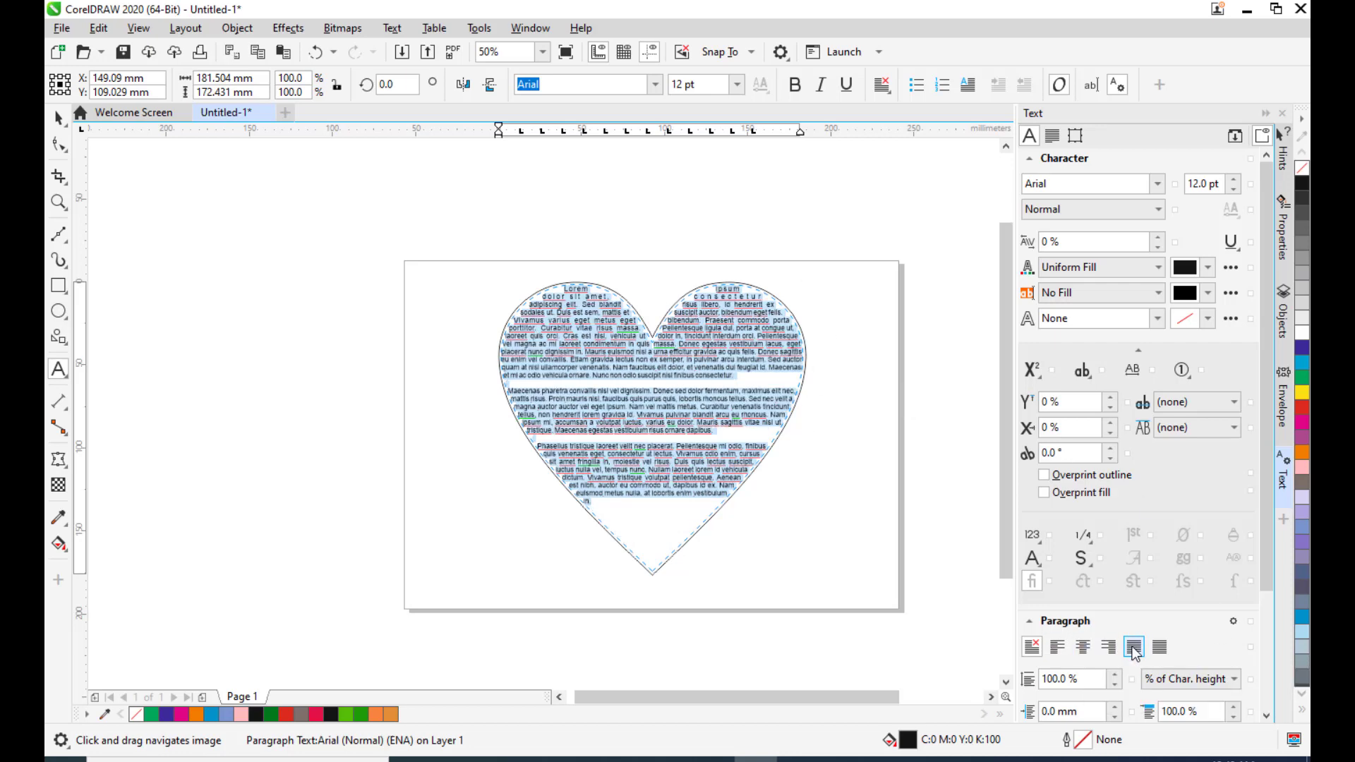
{"action": "left_click", "coordinate": [737, 84]}
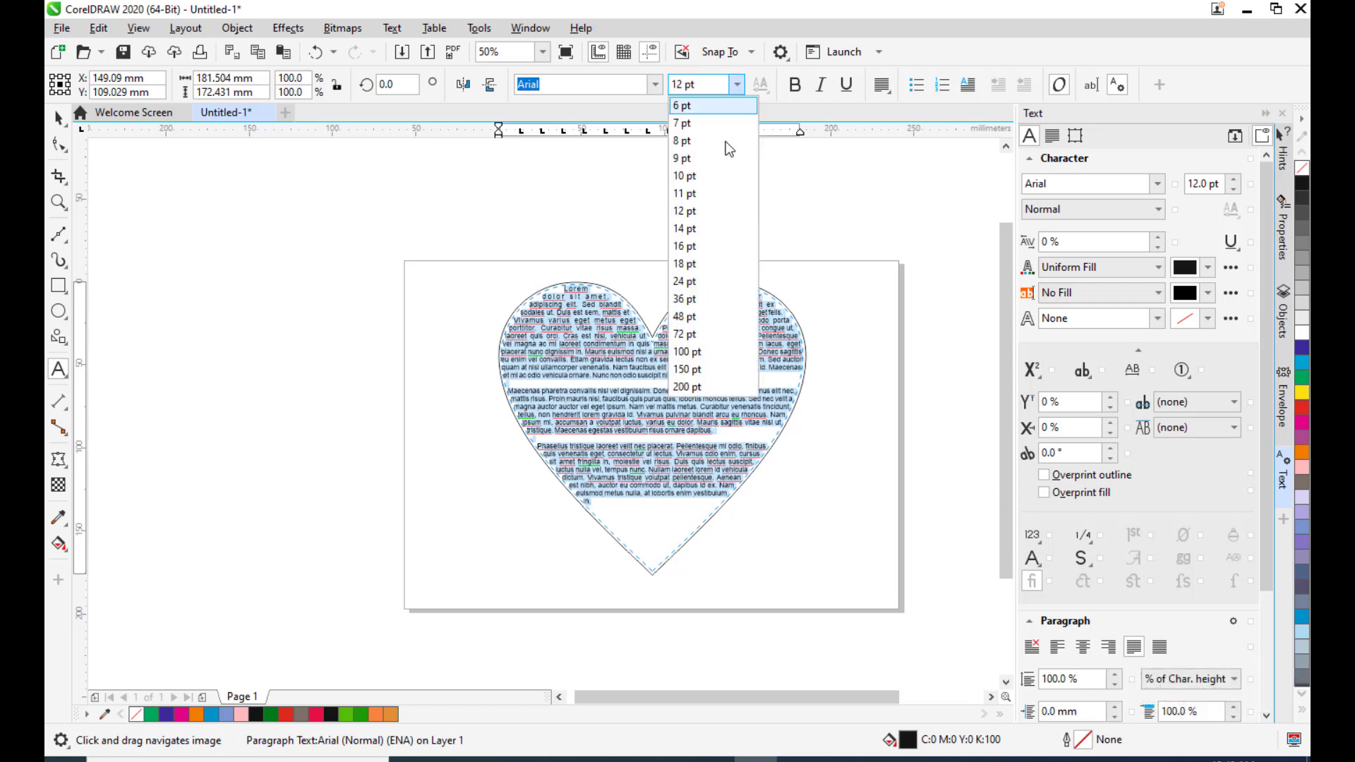
{"action": "left_click", "coordinate": [684, 246]}
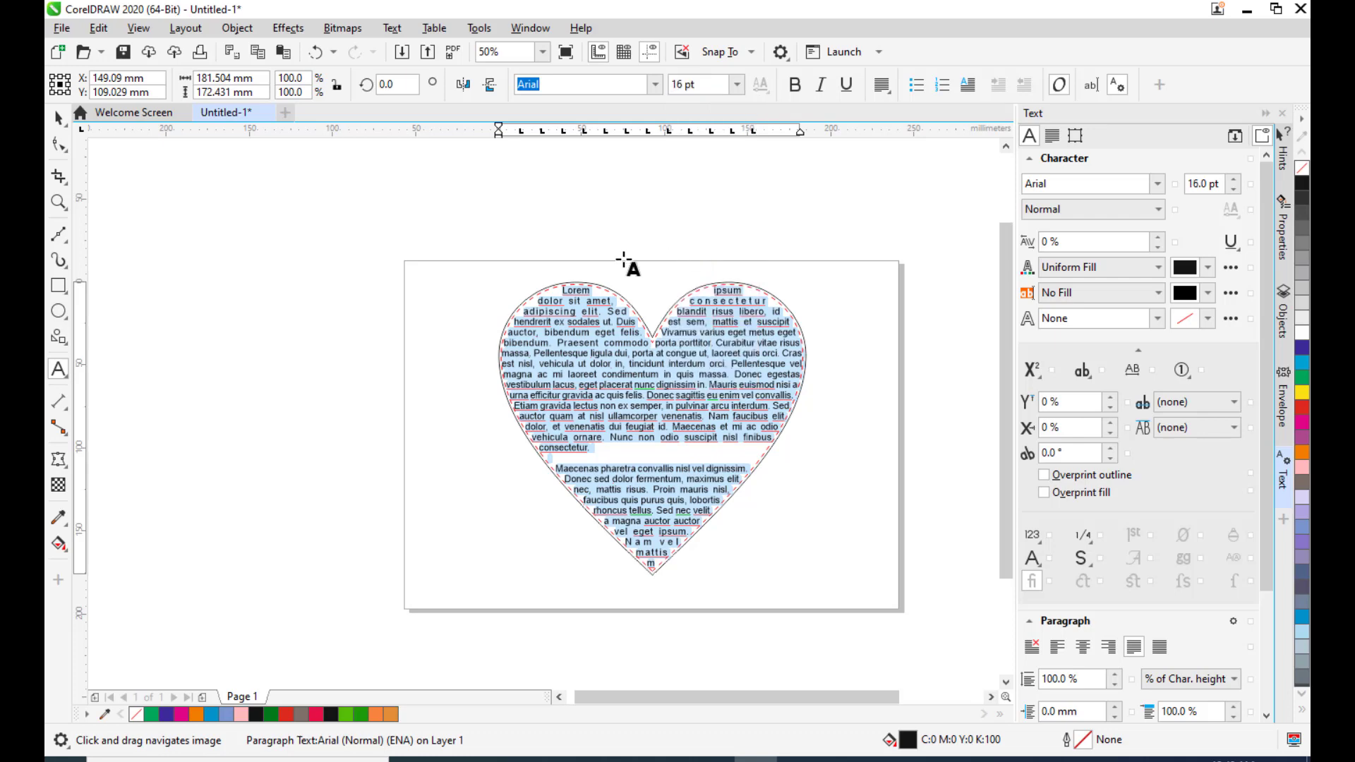
{"action": "key", "text": "ctrl+space"}
{"action": "left_click_drag", "start_coordinate": [842, 317], "coordinate": [816, 293]}
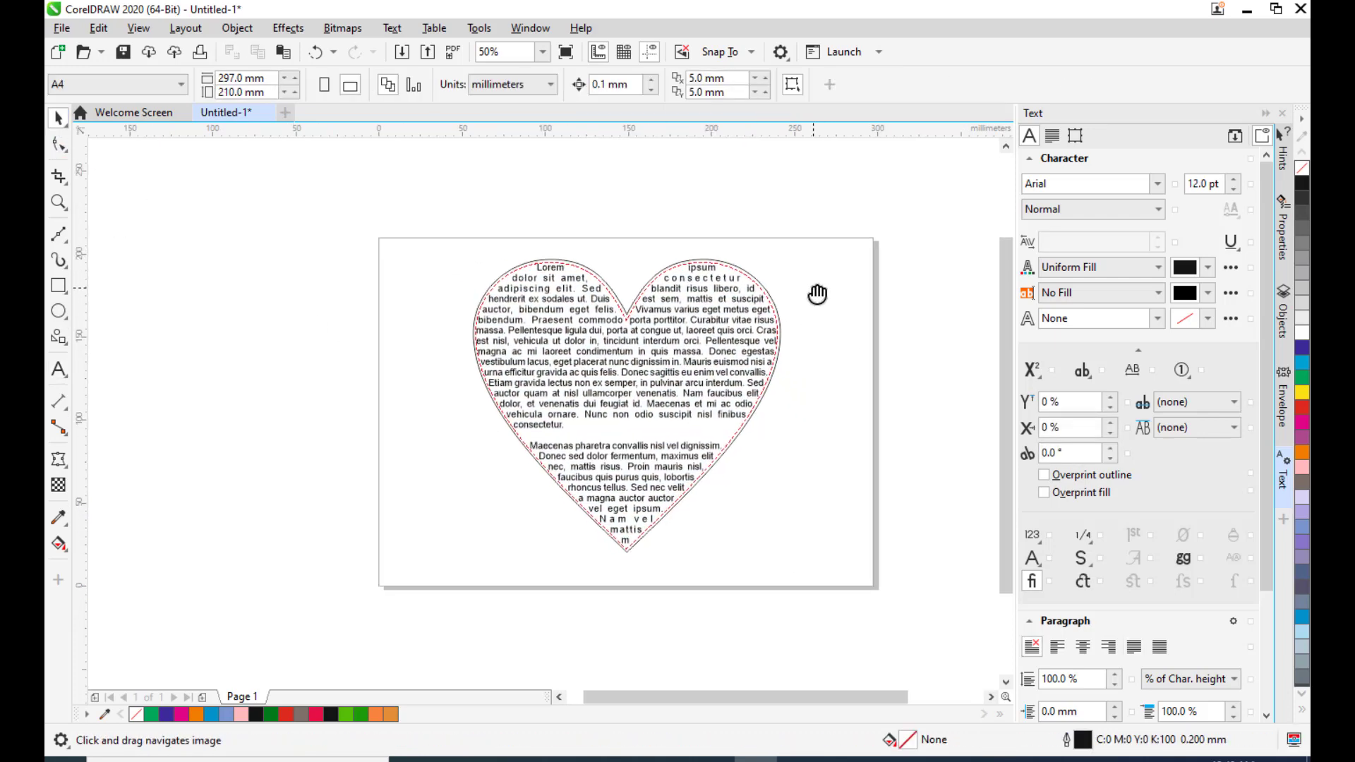
- Convert the heart's paragraph text to curves and delete the heart outline
{"action": "left_click", "coordinate": [705, 288]}
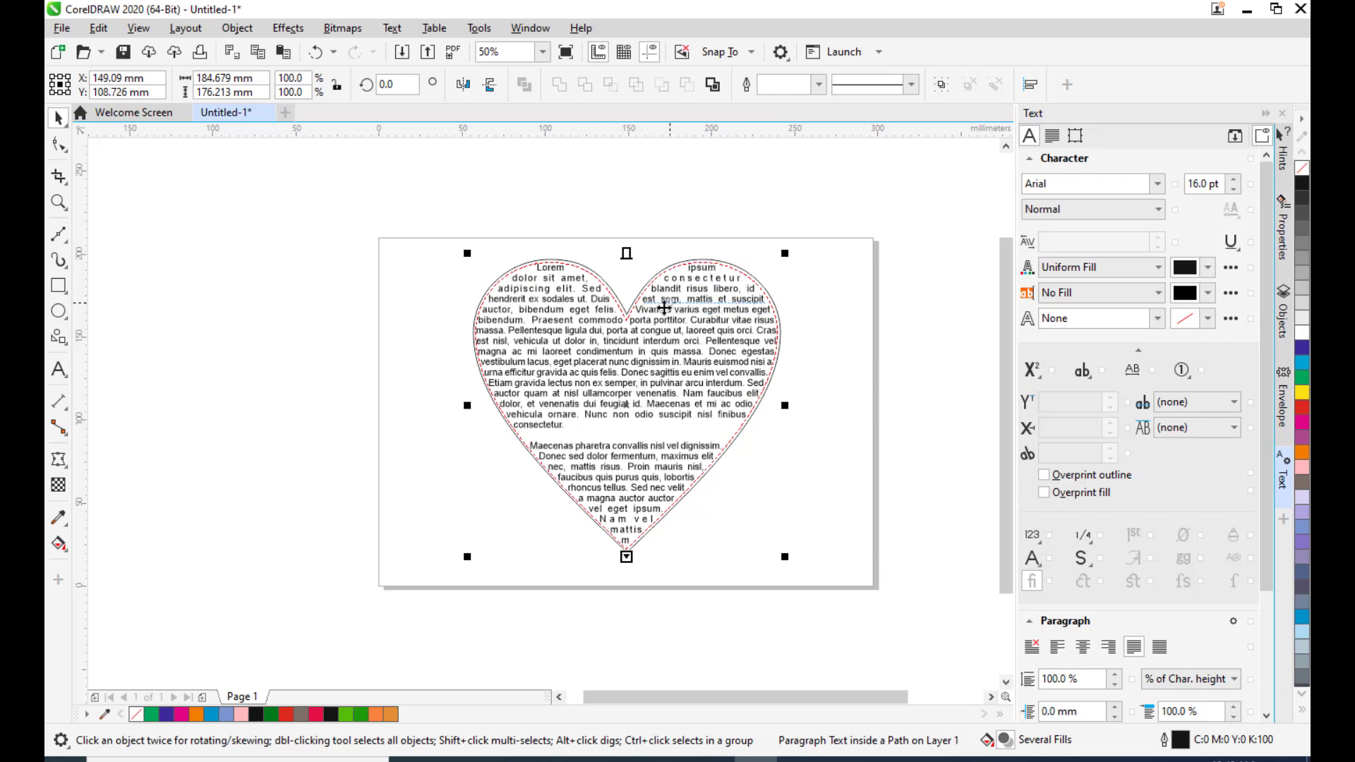
{"action": "right_click", "coordinate": [696, 291]}
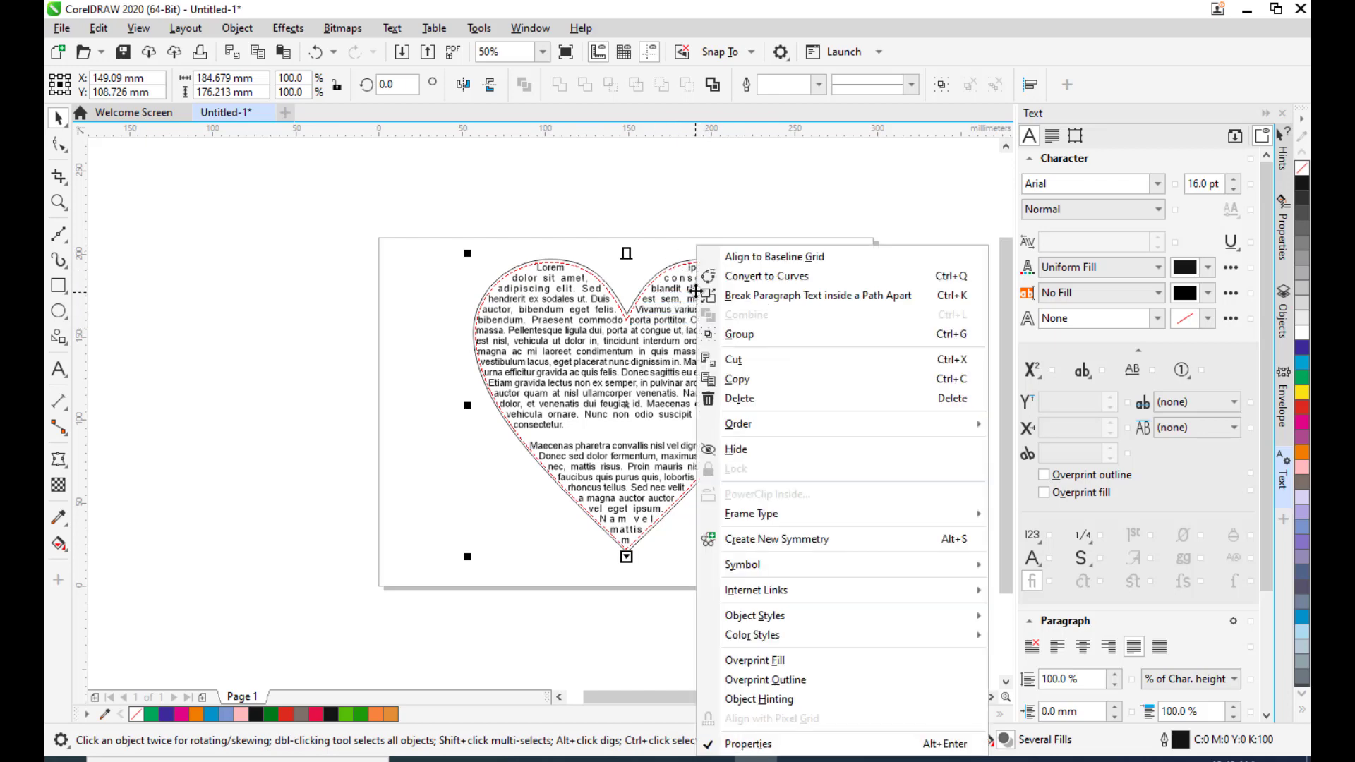
{"action": "left_click", "coordinate": [763, 277]}
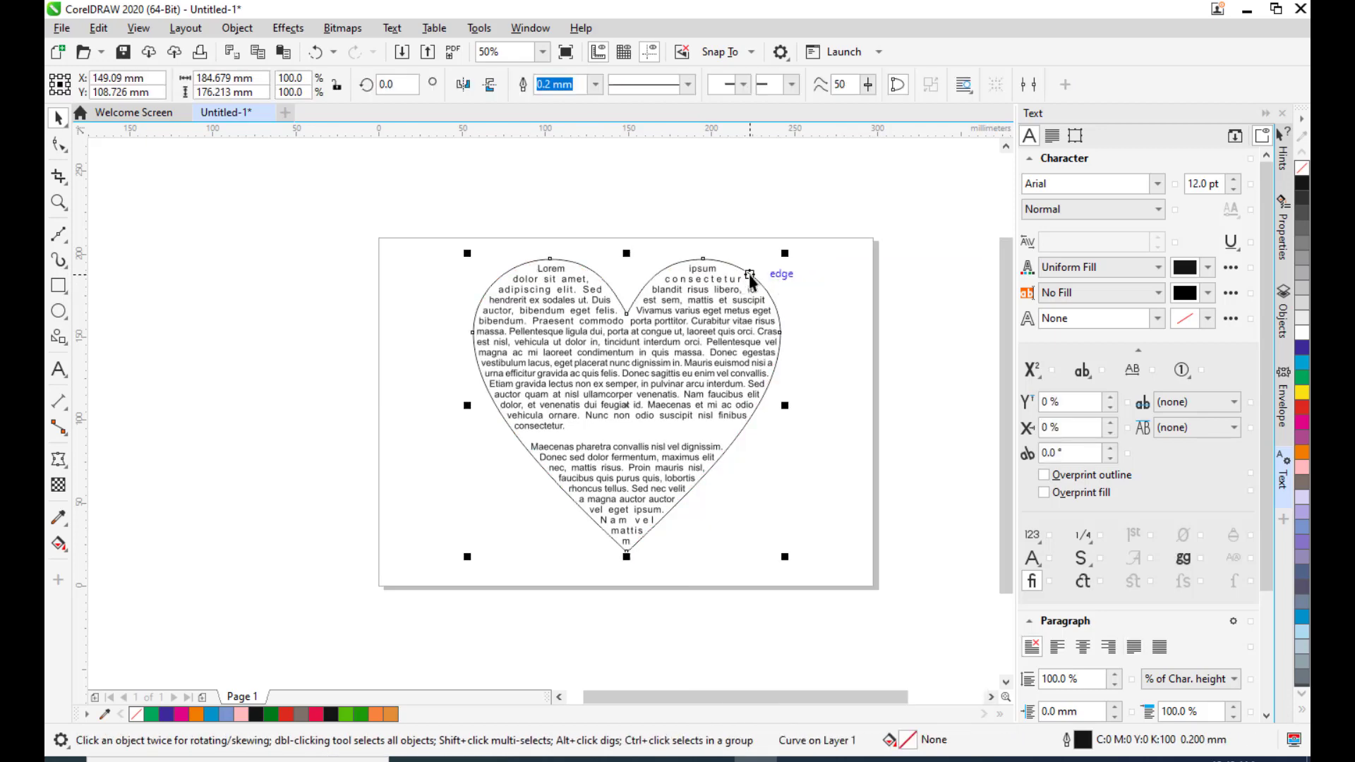
{"action": "key", "text": "Delete"}
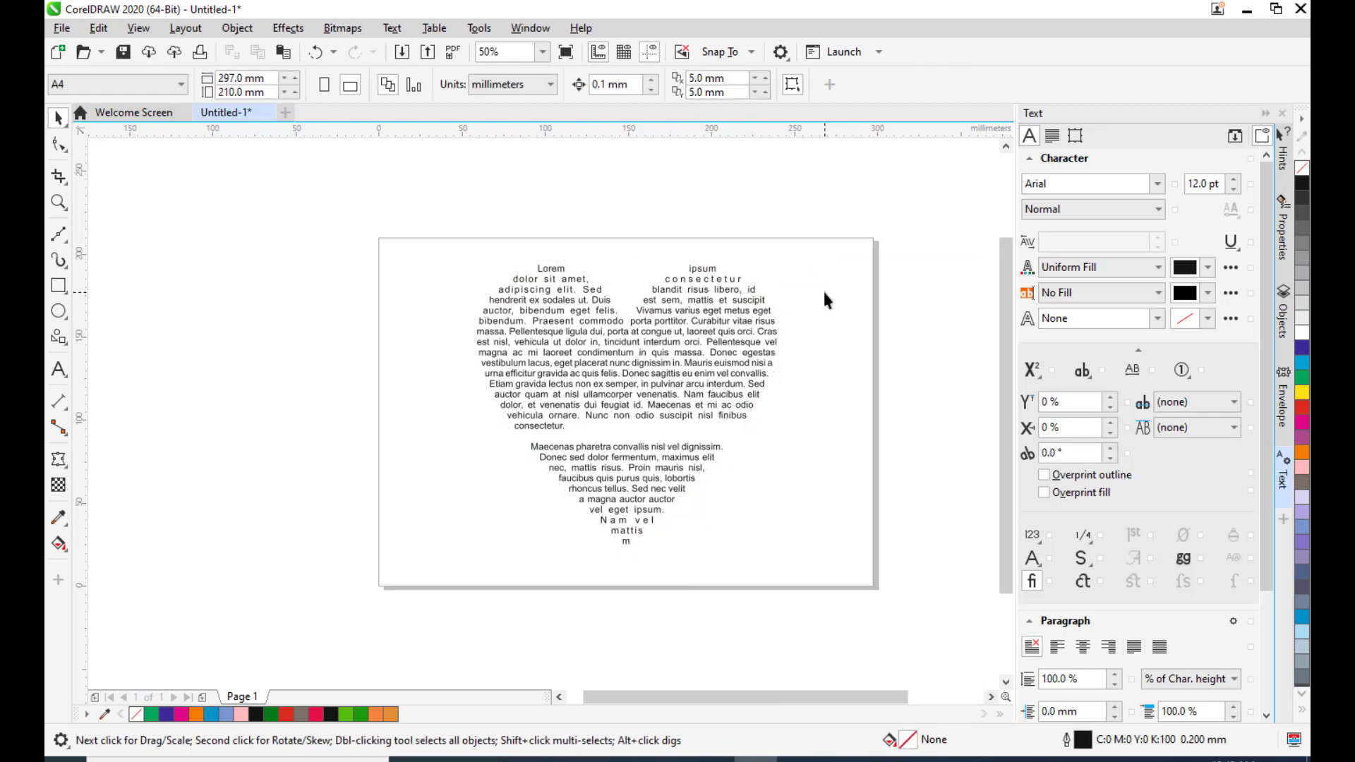
{"action": "scroll", "coordinate": [734, 339], "scroll_direction": "up", "scroll_amount": 2}
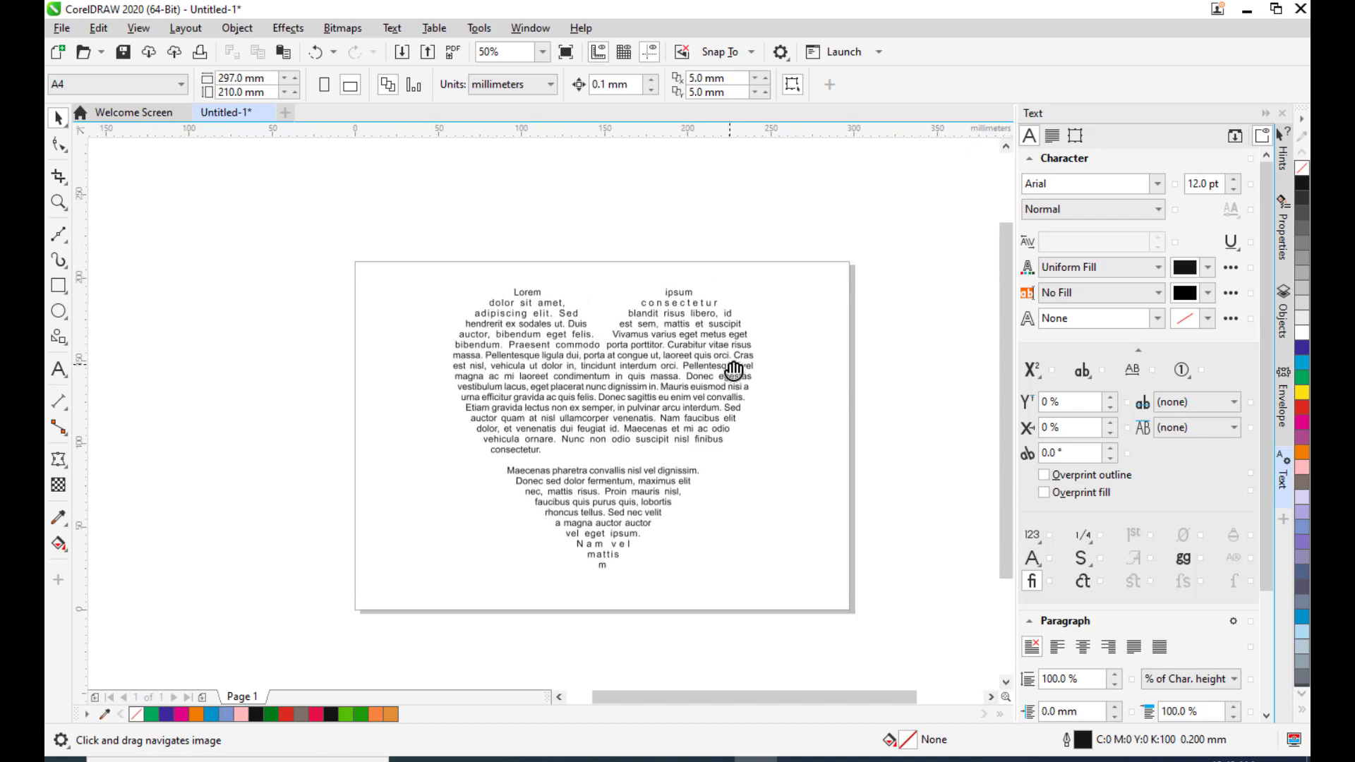
{"action": "left_click_drag", "start_coordinate": [716, 371], "coordinate": [753, 331]}
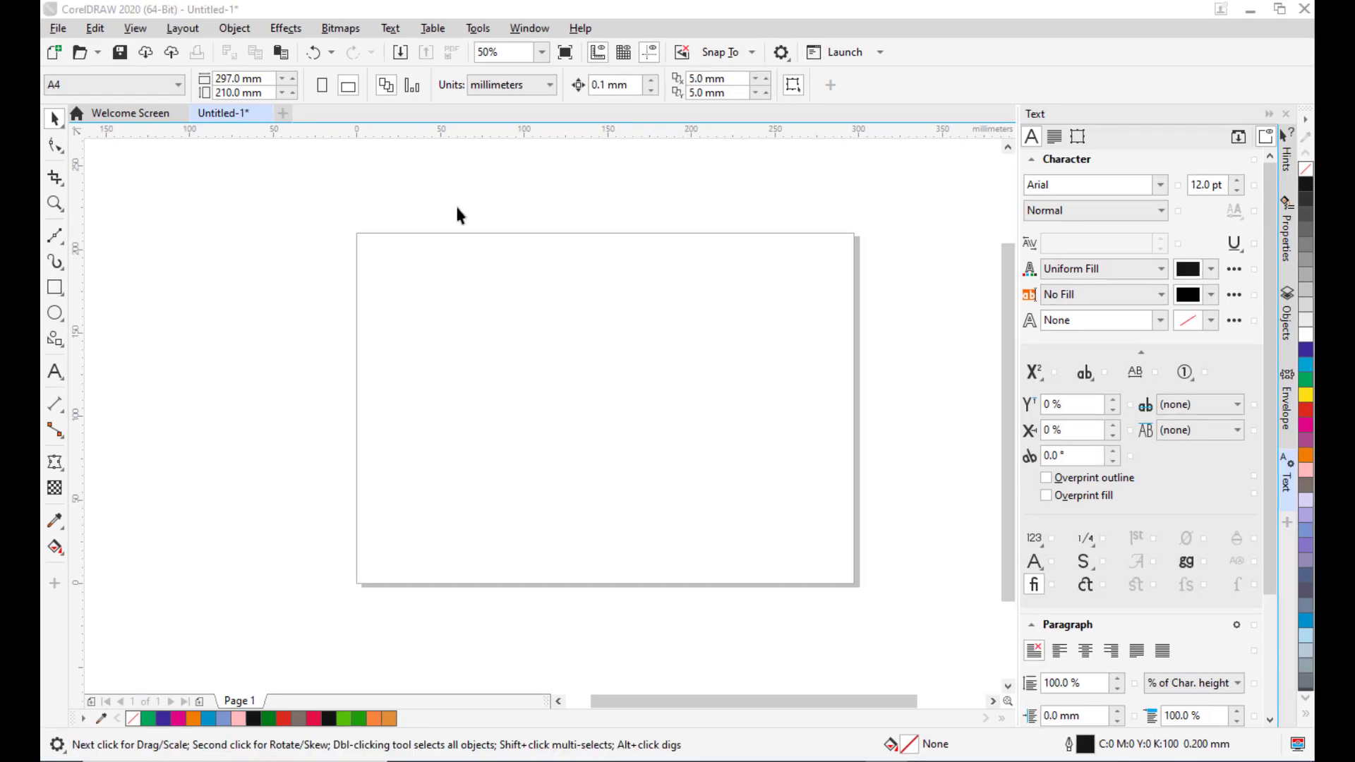
{"action": "left_click", "coordinate": [56, 465]}
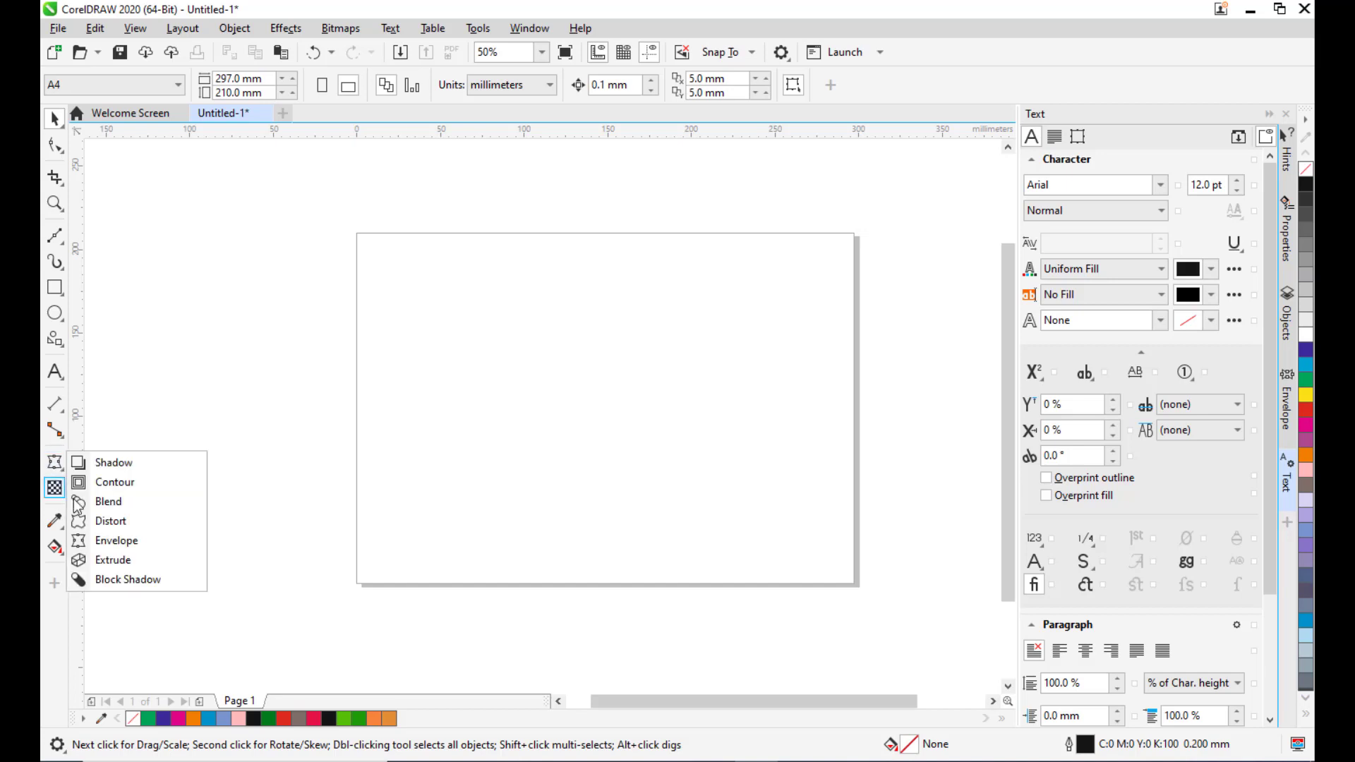
{"action": "left_click", "coordinate": [83, 521]}
{"action": "left_click", "coordinate": [55, 463]}
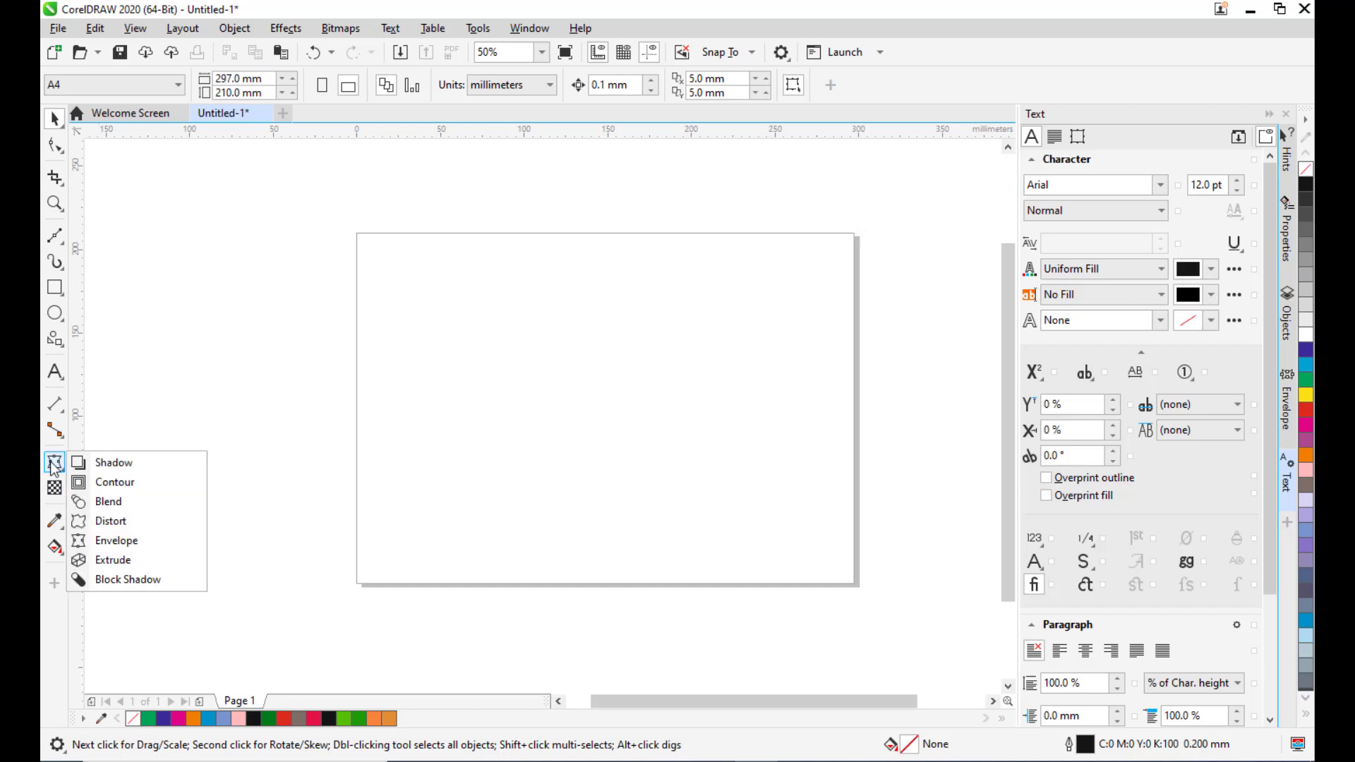
{"action": "left_click", "coordinate": [141, 549]}
- Show the Envelope effect settings with their preset shapes
{"action": "left_click", "coordinate": [286, 29]}
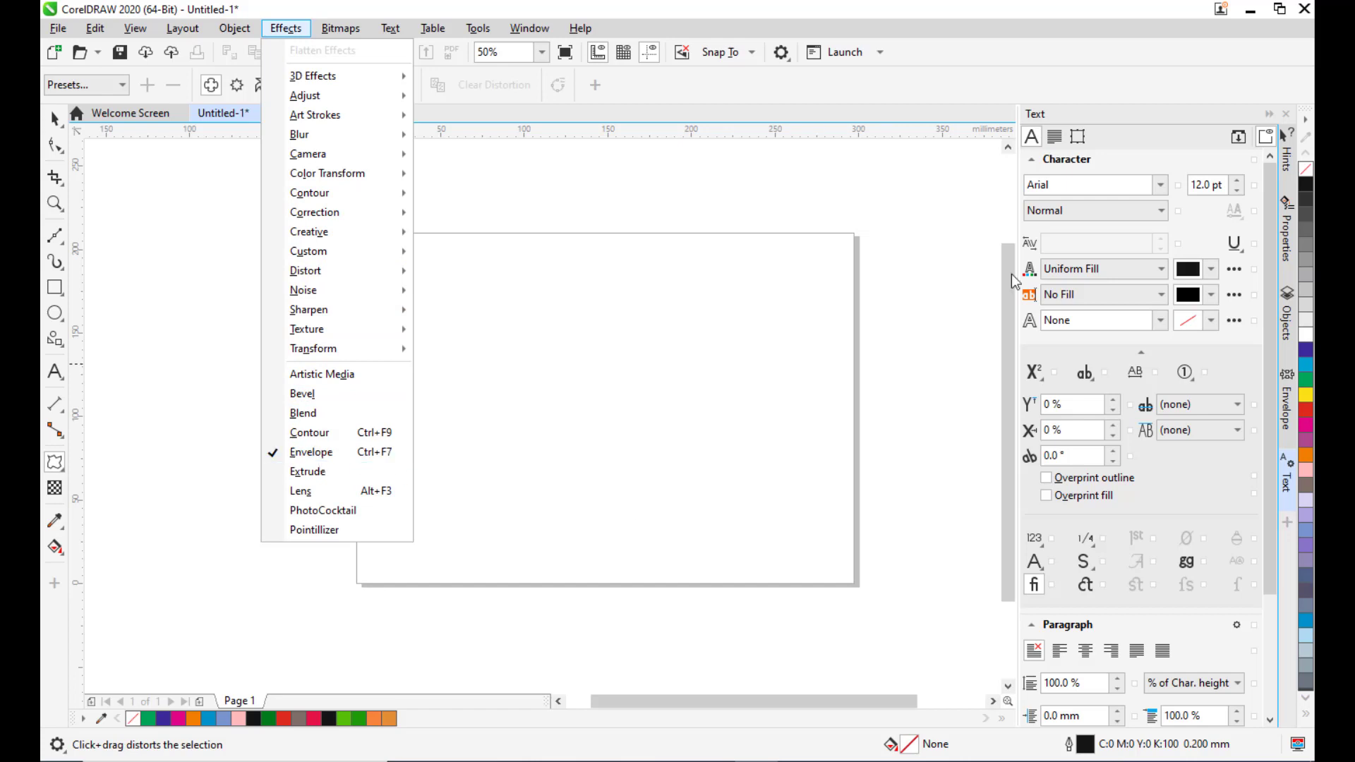
{"action": "left_click", "coordinate": [311, 455]}
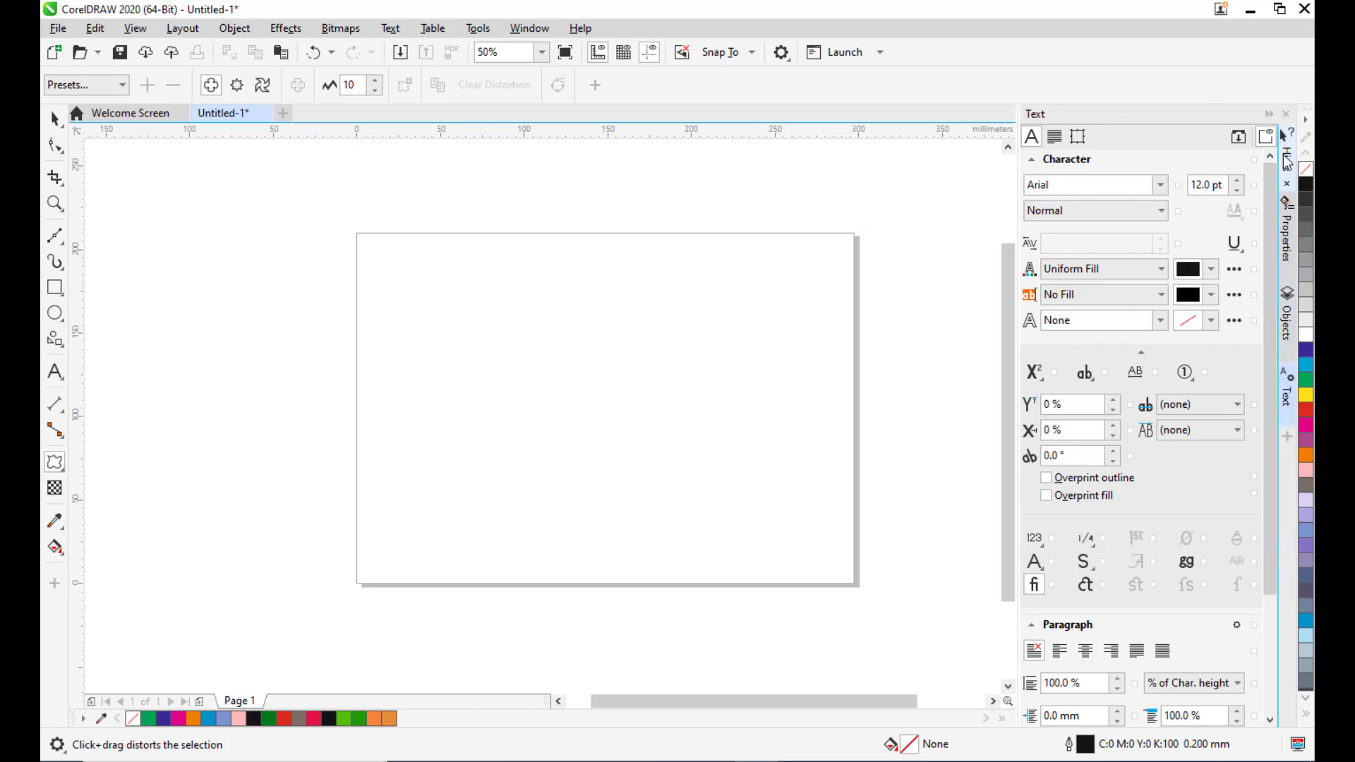
{"action": "left_click", "coordinate": [291, 28]}
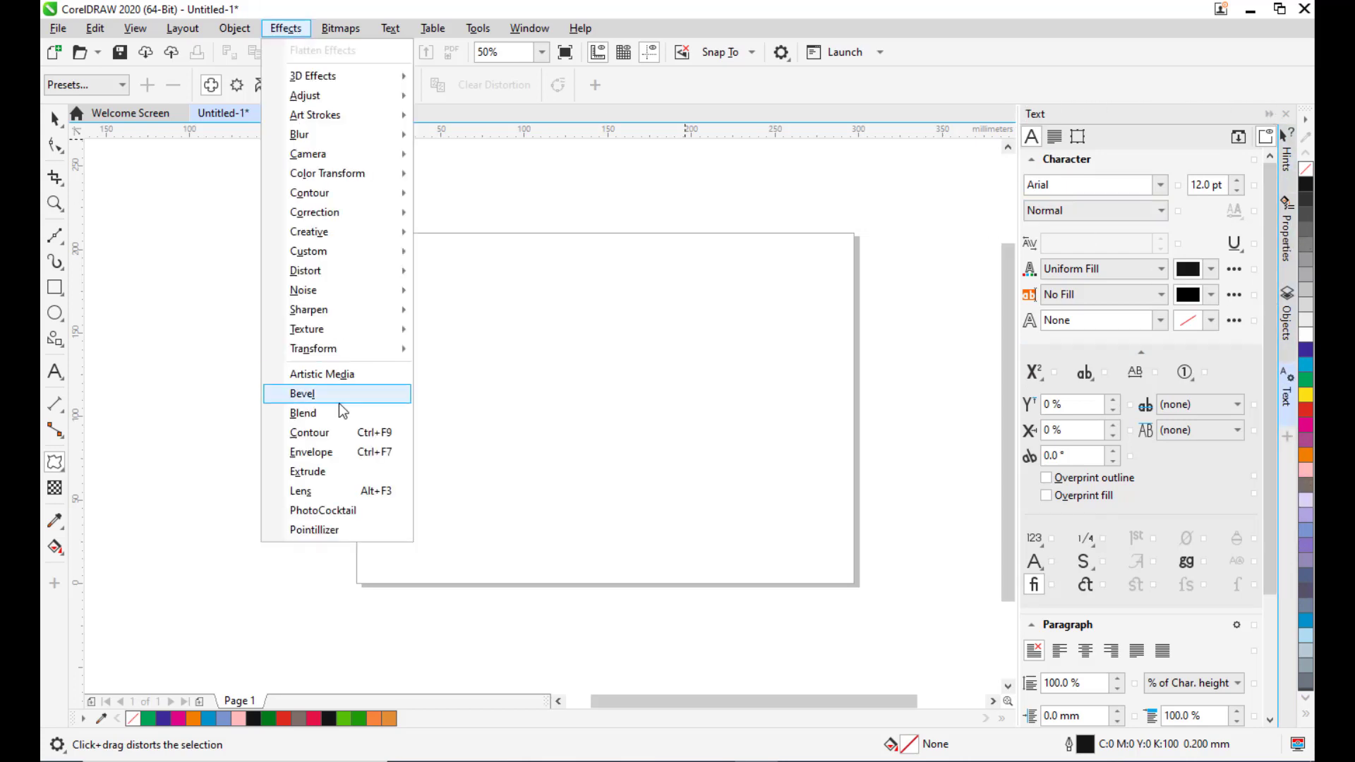
{"action": "left_click", "coordinate": [353, 452]}
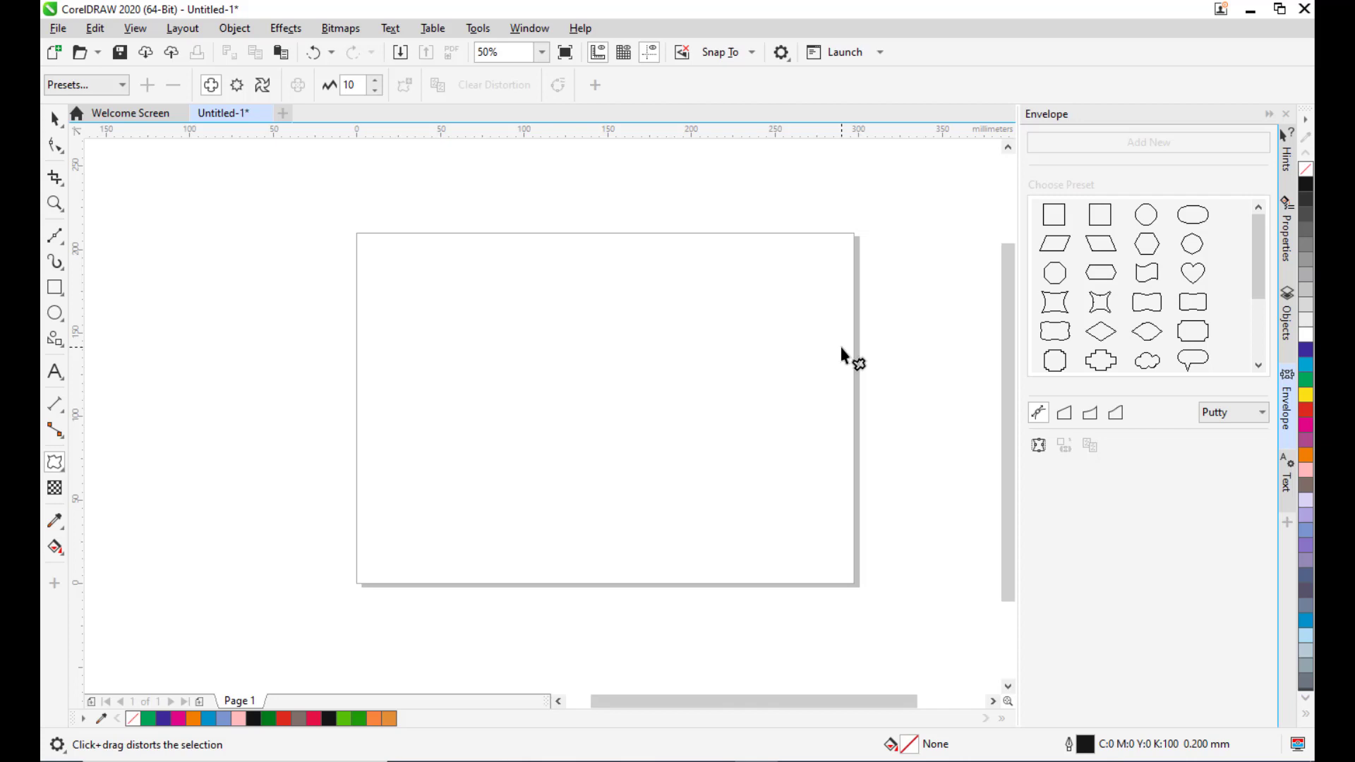
- Add the artistic text "RS ART AND MEDIA" on the empty page and select it as an object
{"action": "left_click", "coordinate": [55, 371]}
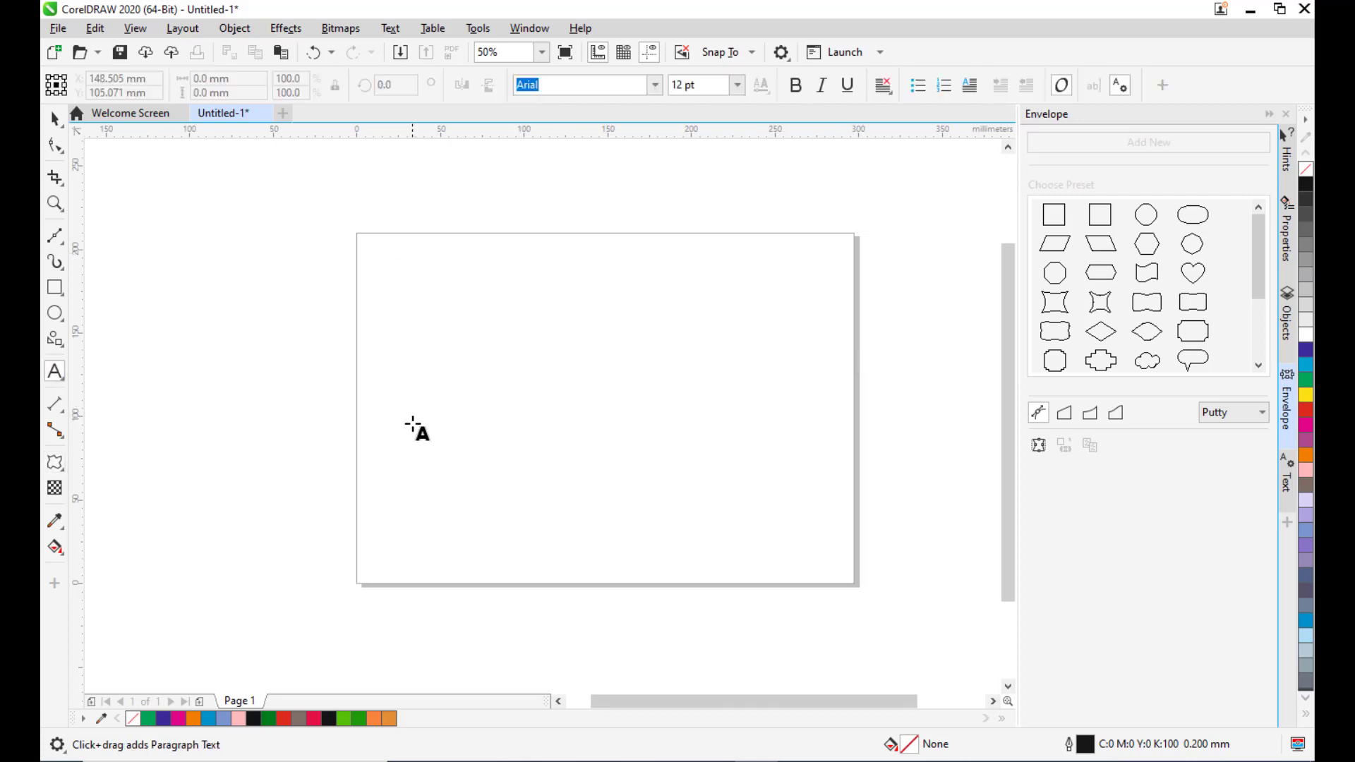
{"action": "left_click", "coordinate": [412, 420]}
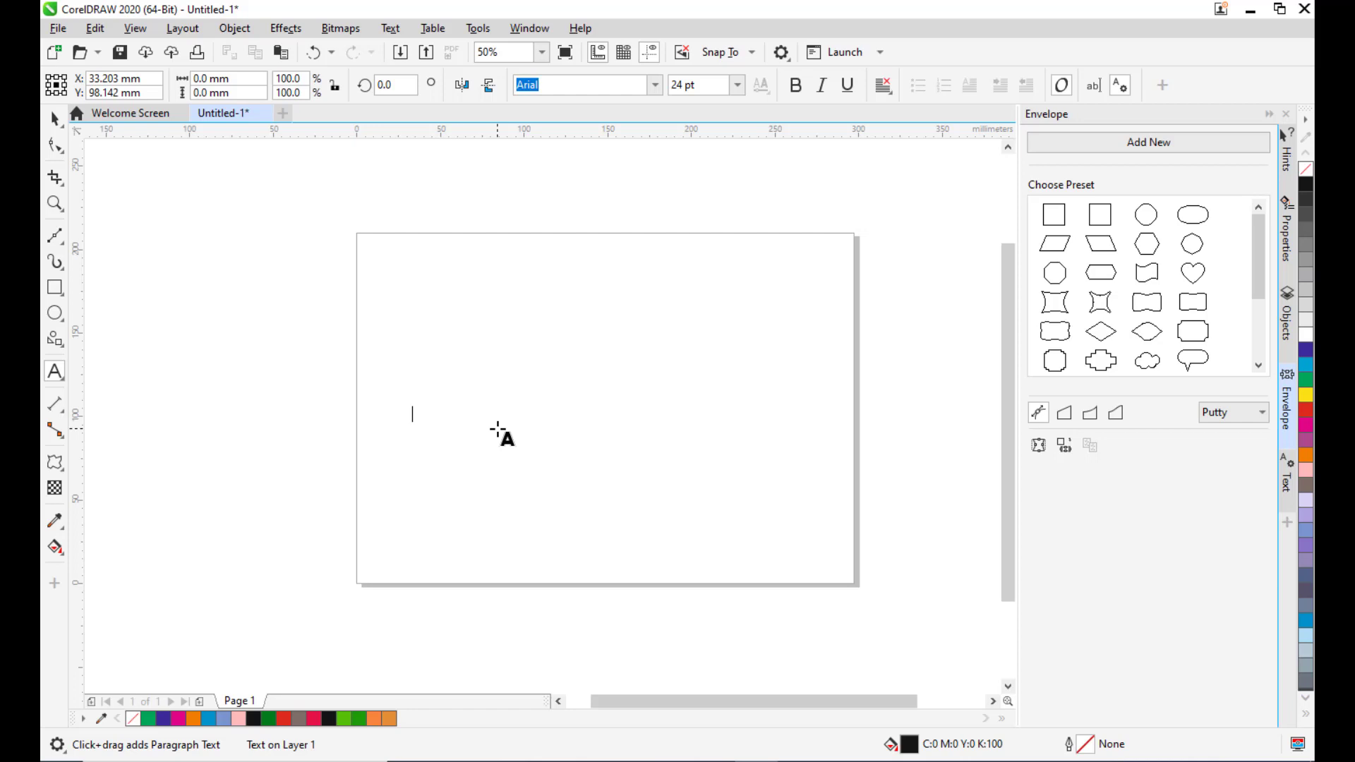
{"action": "type", "text": "RS ART AND MEDIA"}
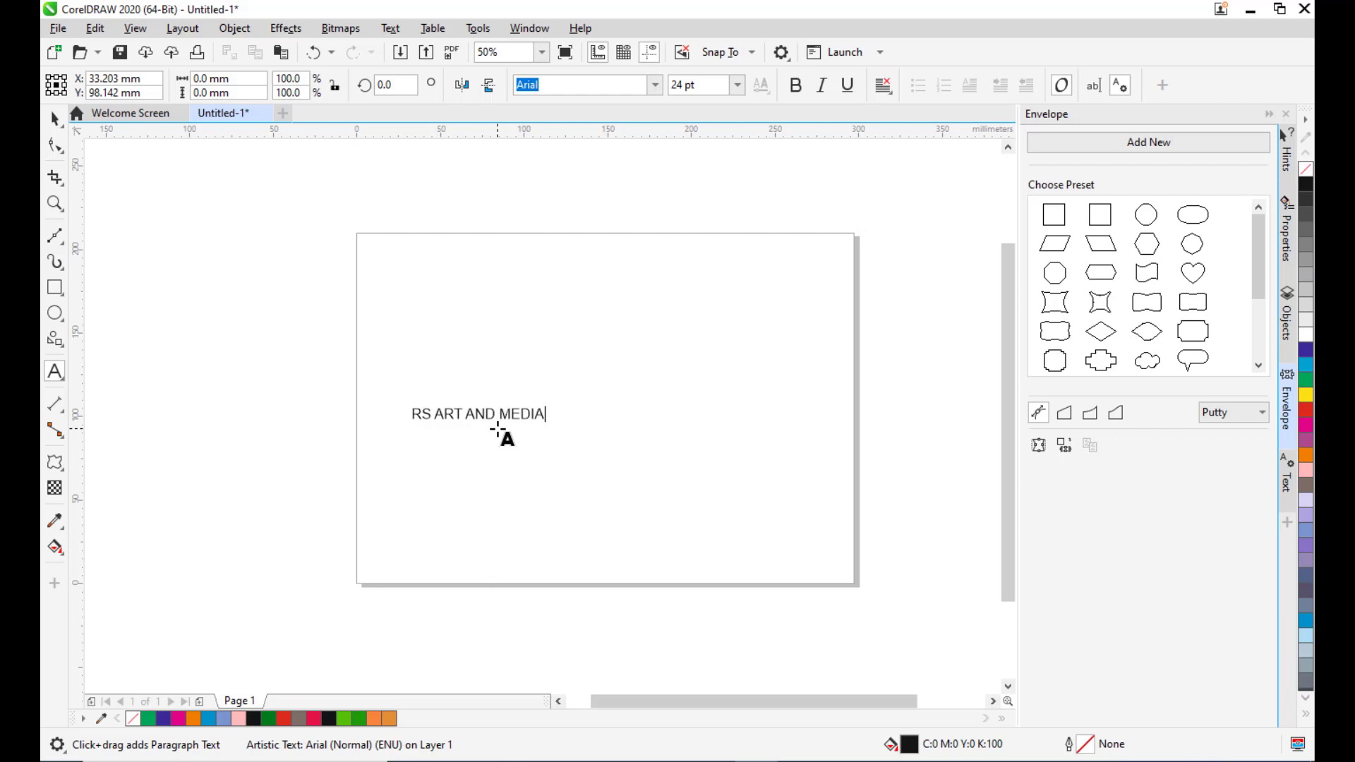
{"action": "key", "text": "ctrl+space"}
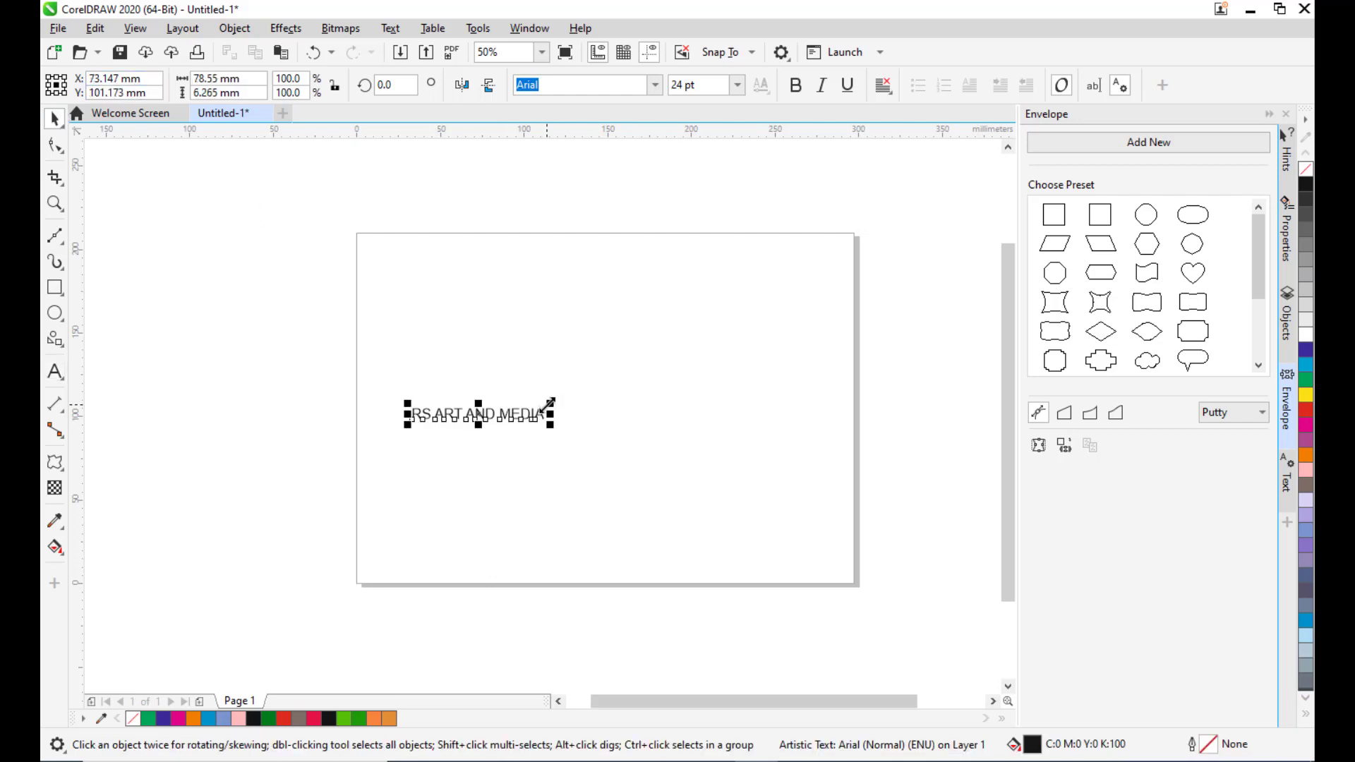
- Enlarge the "RS ART AND MEDIA" text to about 283 mm wide and position it across the middle of the page
{"action": "left_click_drag", "start_coordinate": [550, 403], "coordinate": [714, 374]}
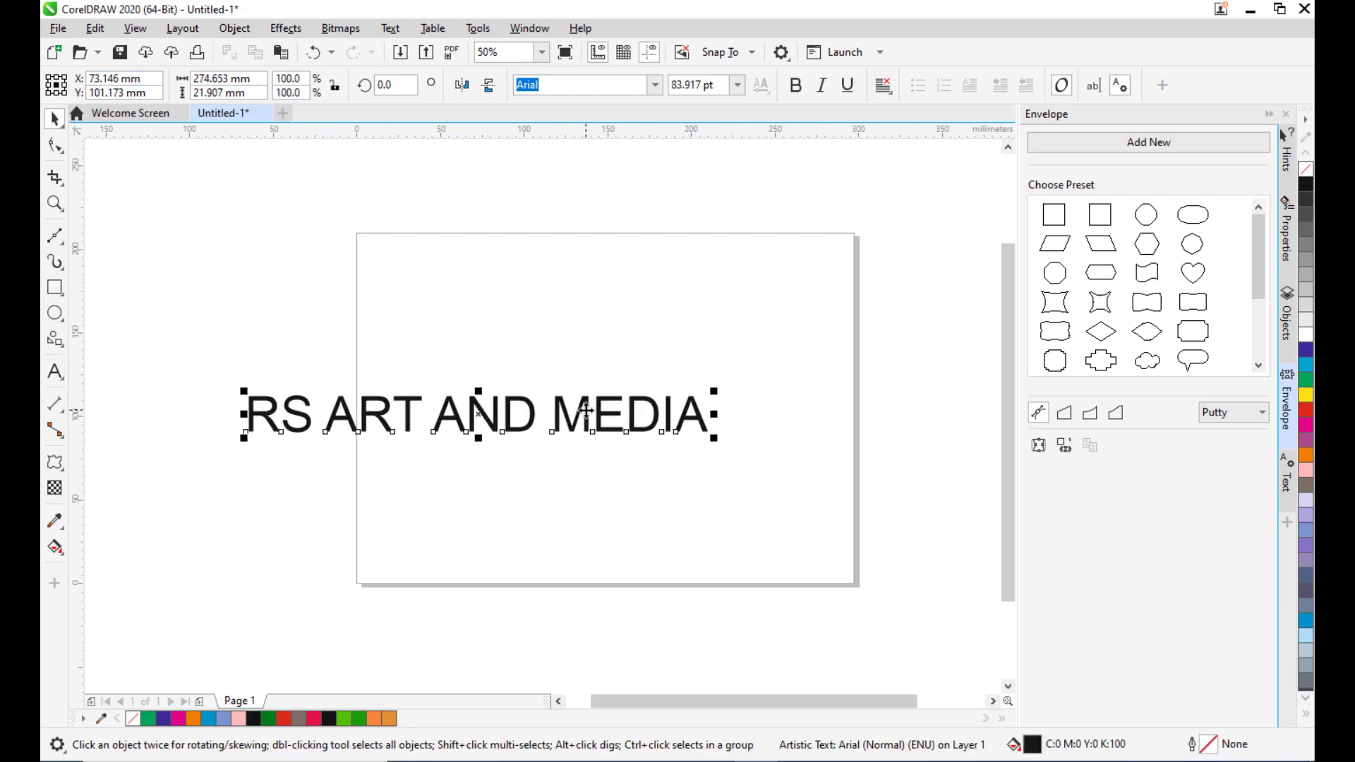
{"action": "left_click_drag", "start_coordinate": [586, 410], "coordinate": [695, 373]}
{"action": "left_click_drag", "start_coordinate": [823, 356], "coordinate": [829, 353]}
{"action": "left_click_drag", "start_coordinate": [715, 379], "coordinate": [668, 392]}
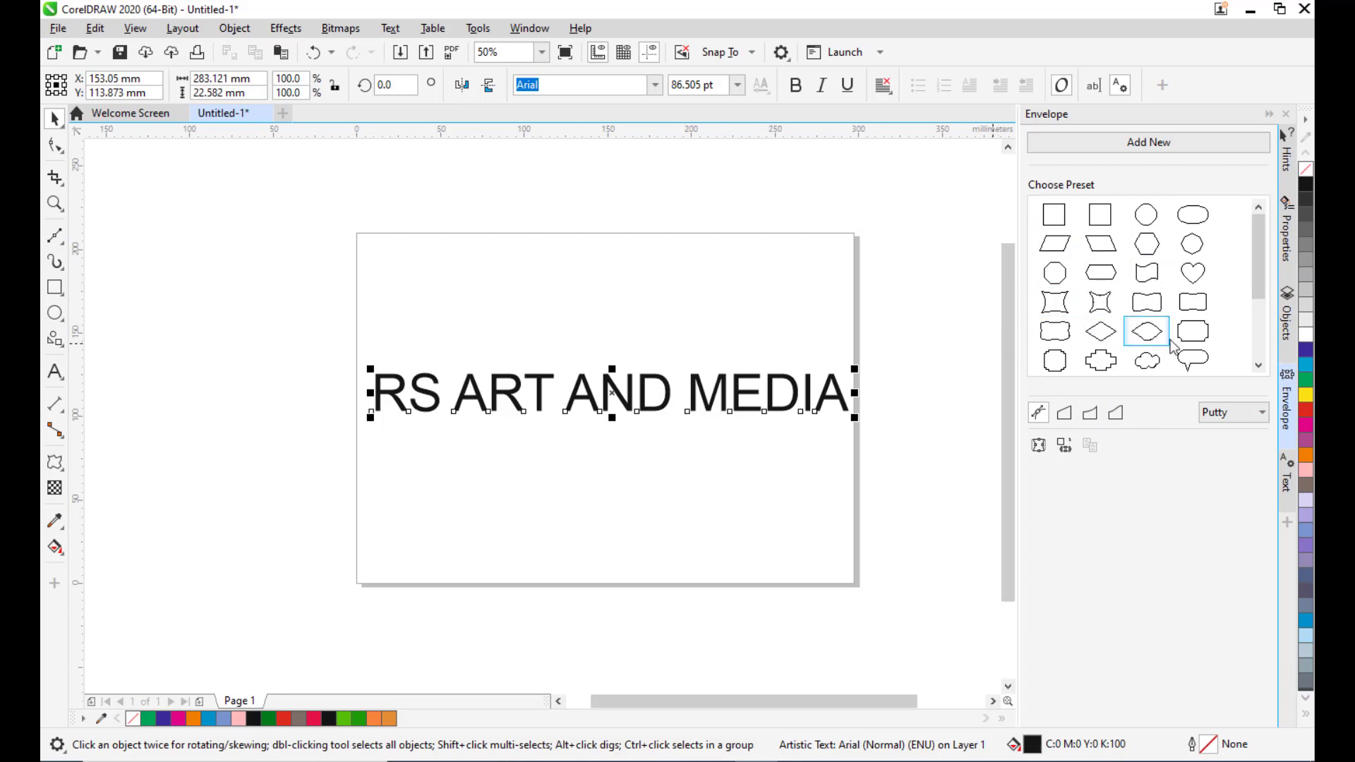
- Apply the wavy flag envelope preset to the "RS ART AND MEDIA" text and bend the envelope's middle nodes downward
{"action": "left_click", "coordinate": [1155, 283]}
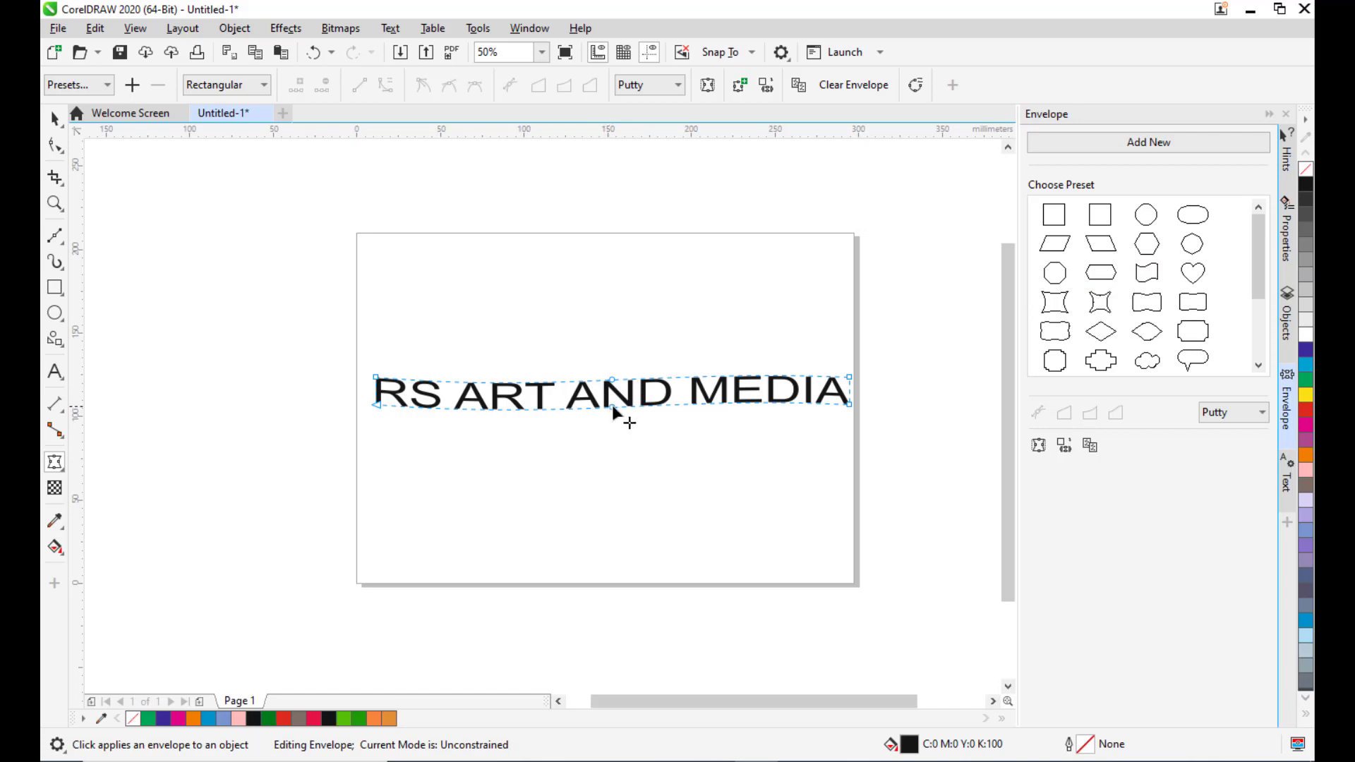
{"action": "left_click_drag", "start_coordinate": [612, 406], "coordinate": [612, 426]}
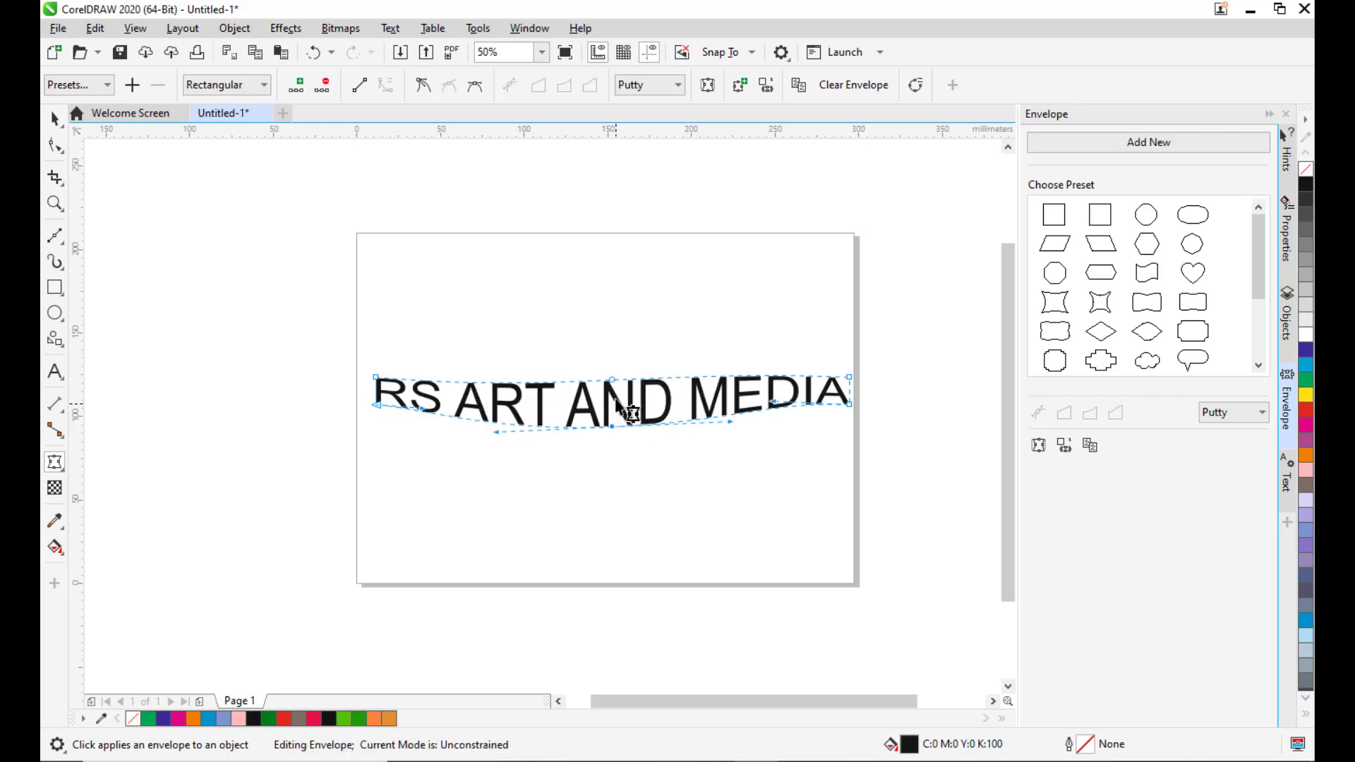
{"action": "left_click_drag", "start_coordinate": [612, 380], "coordinate": [612, 401]}
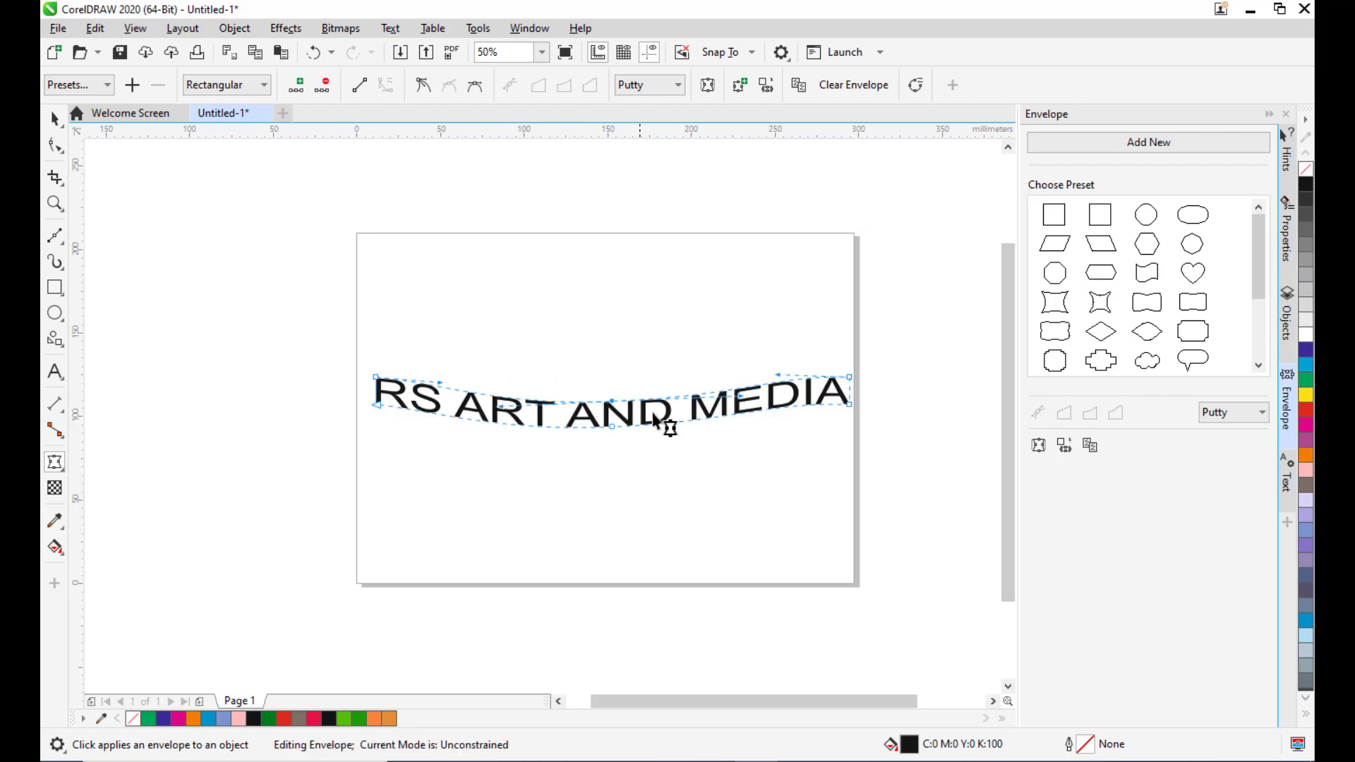
{"action": "mouse_move", "coordinate": [379, 405]}
{"action": "left_mouse_down"}
{"action": "mouse_move", "coordinate": [373, 425]}
{"action": "mouse_move", "coordinate": [376, 404]}
{"action": "left_mouse_up"}
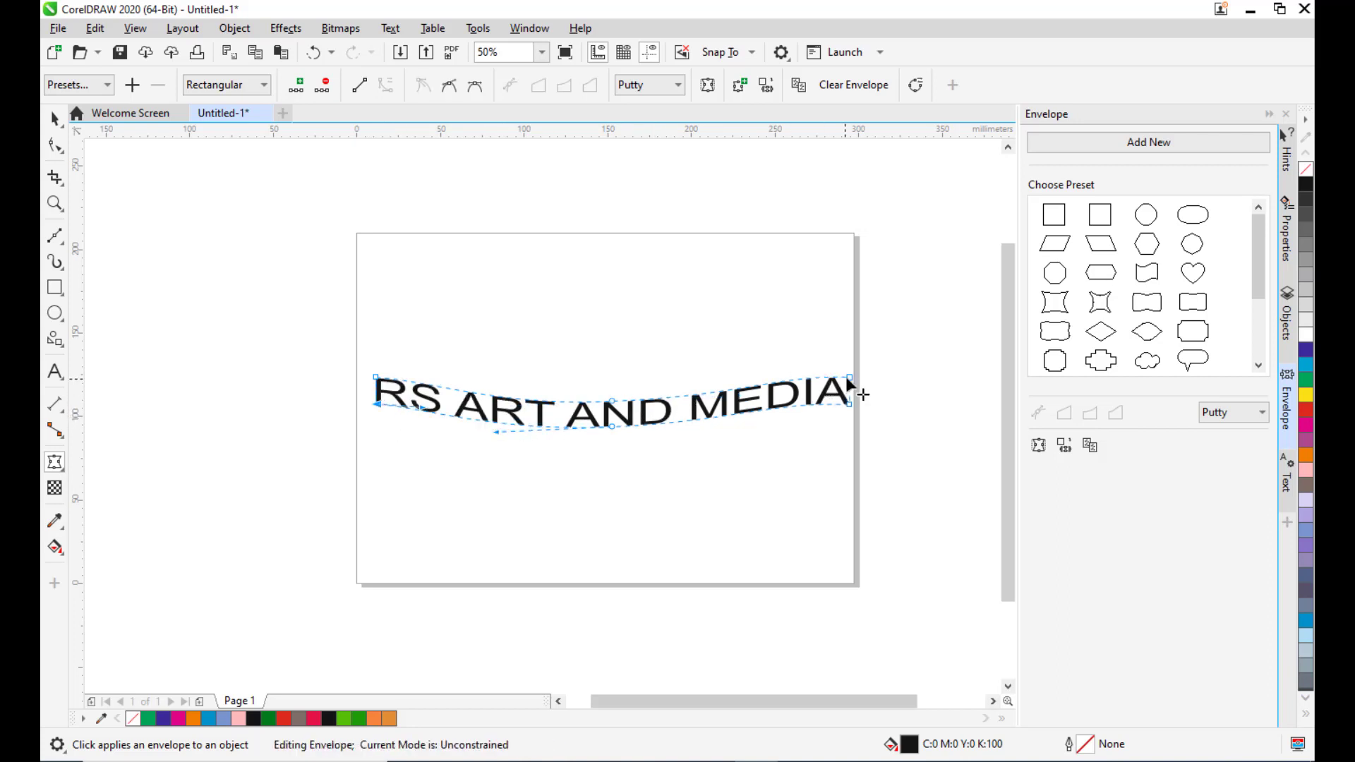
{"action": "left_click", "coordinate": [612, 403]}
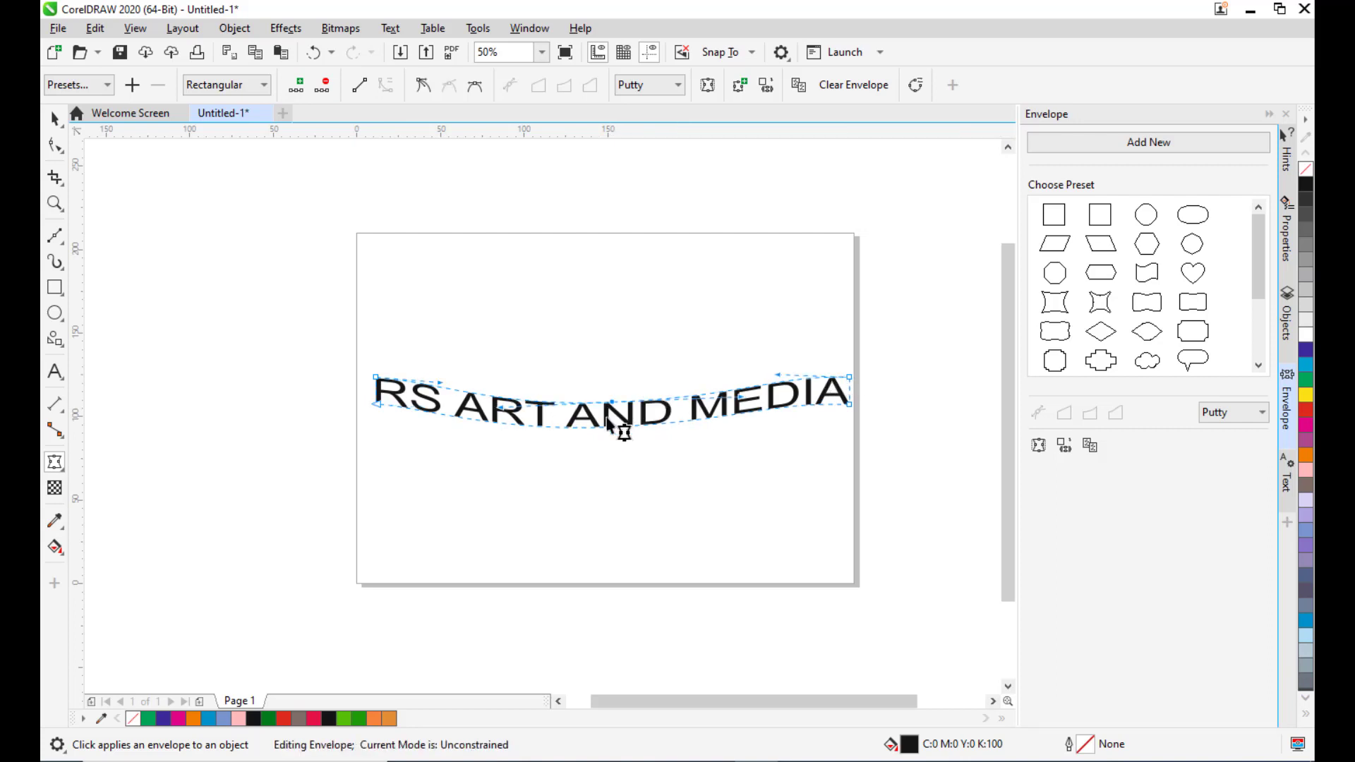
{"action": "mouse_move", "coordinate": [612, 426]}
{"action": "left_mouse_down"}
{"action": "mouse_move", "coordinate": [612, 449]}
{"action": "mouse_move", "coordinate": [612, 416]}
{"action": "left_mouse_up"}
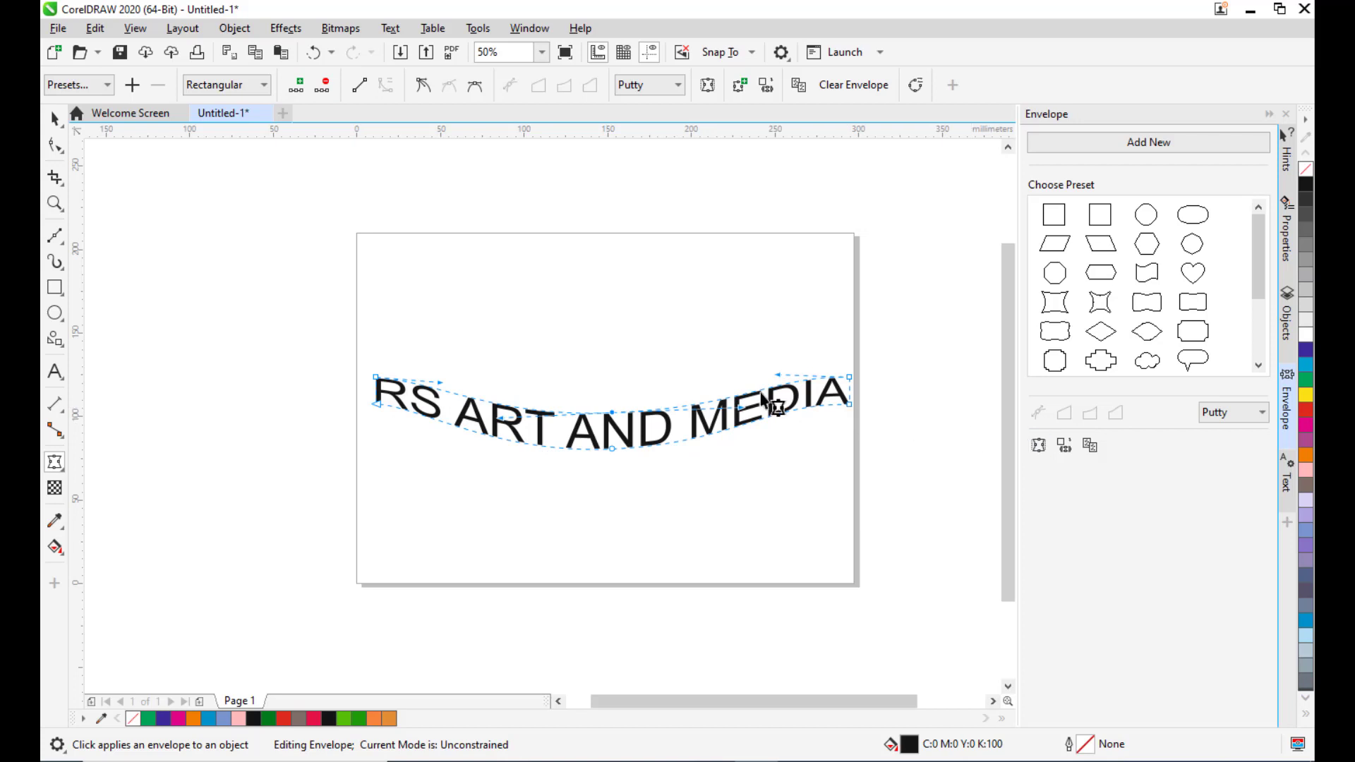
- Undo the envelope edits and the text's earlier placement, and move the plain text back across the middle of the page
{"action": "key", "text": "ctrl+z"}
{"action": "key", "text": "ctrl+z"}
{"action": "key", "text": "ctrl+z"}
{"action": "key", "text": "ctrl+z"}
{"action": "key", "text": "ctrl+z"}
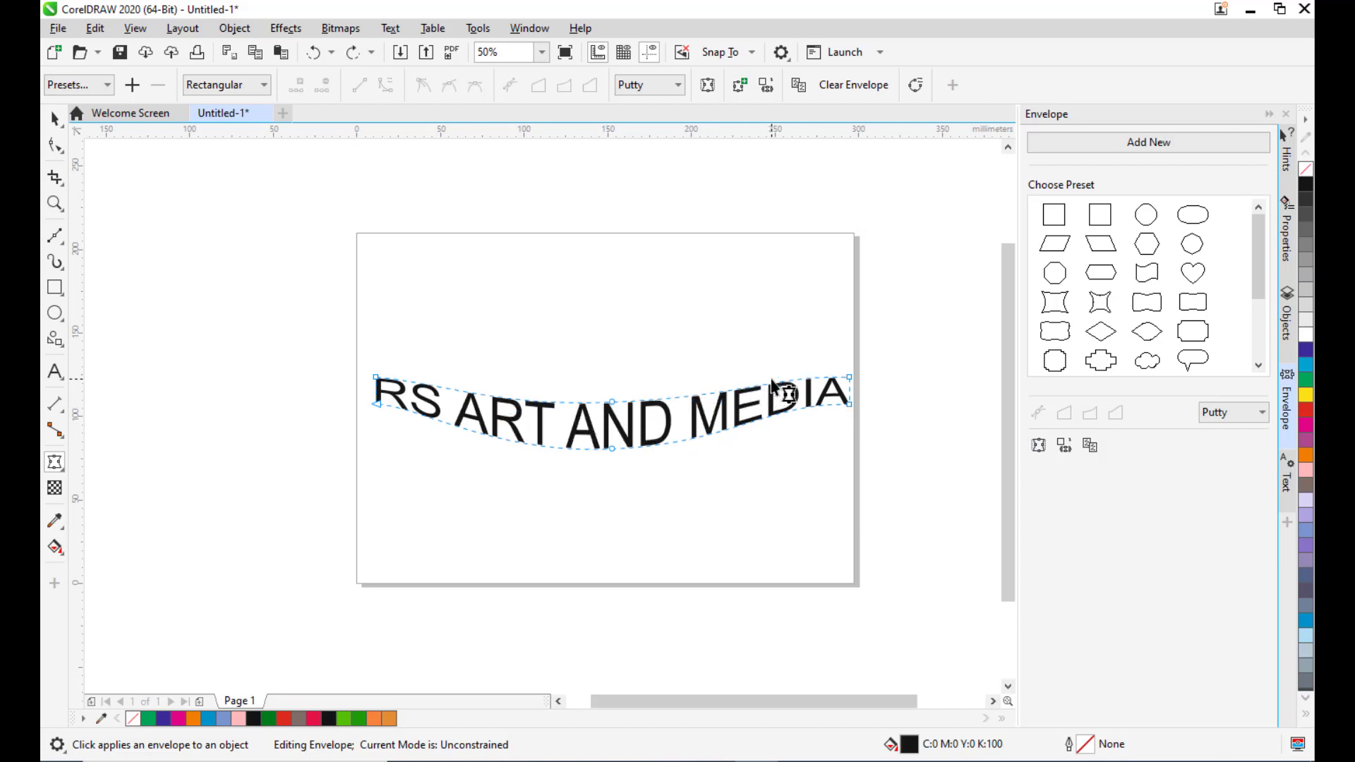
{"action": "key", "text": "ctrl+z"}
{"action": "key", "text": "ctrl+z"}
{"action": "key", "text": "ctrl+z"}
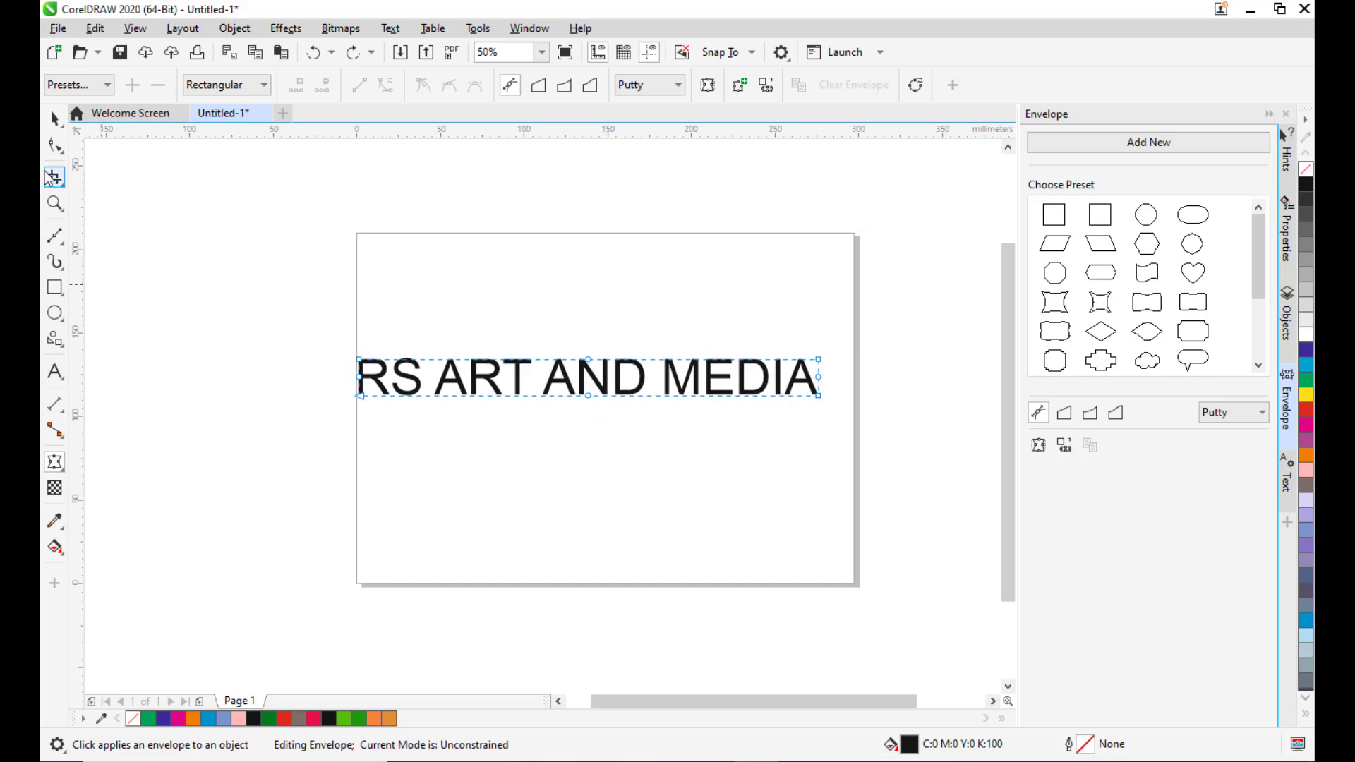
{"action": "left_click", "coordinate": [55, 119]}
{"action": "key", "text": "ctrl+z"}
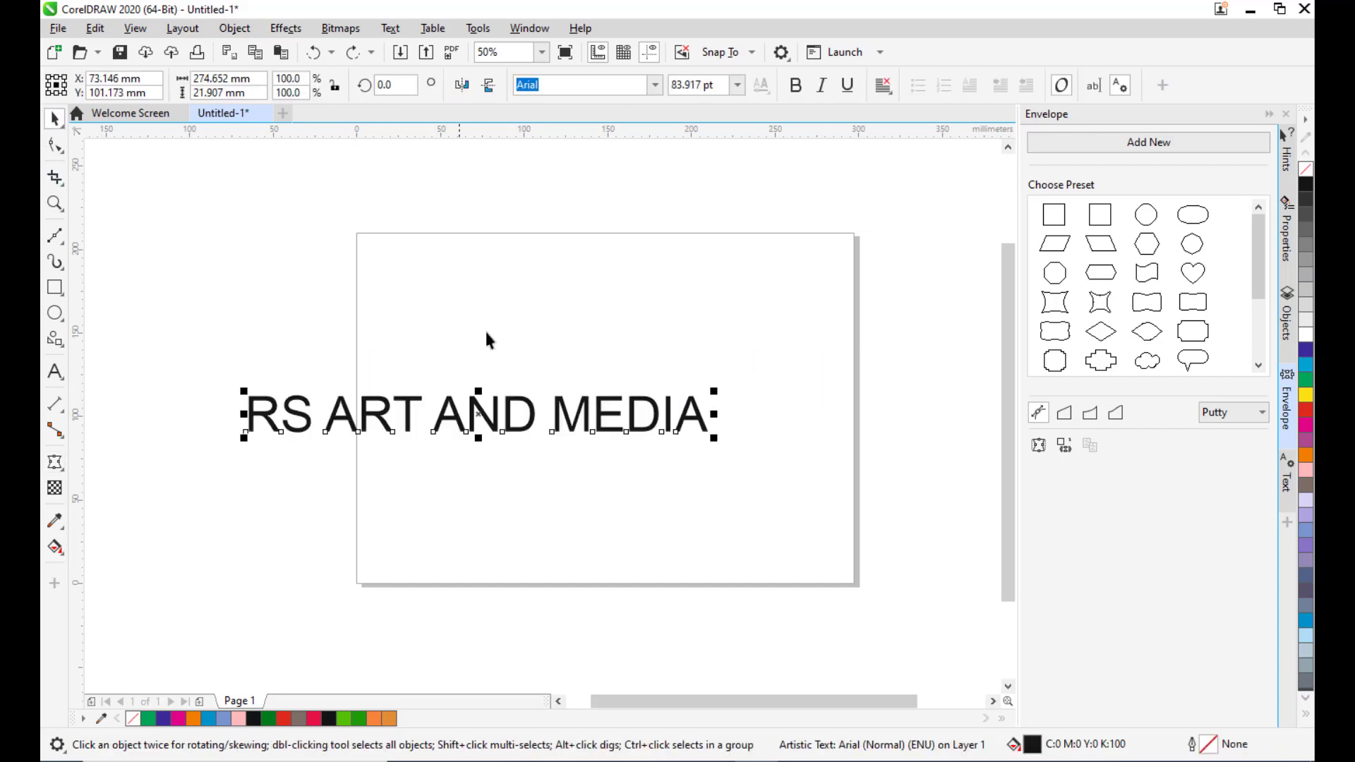
{"action": "left_click_drag", "start_coordinate": [535, 417], "coordinate": [641, 389]}
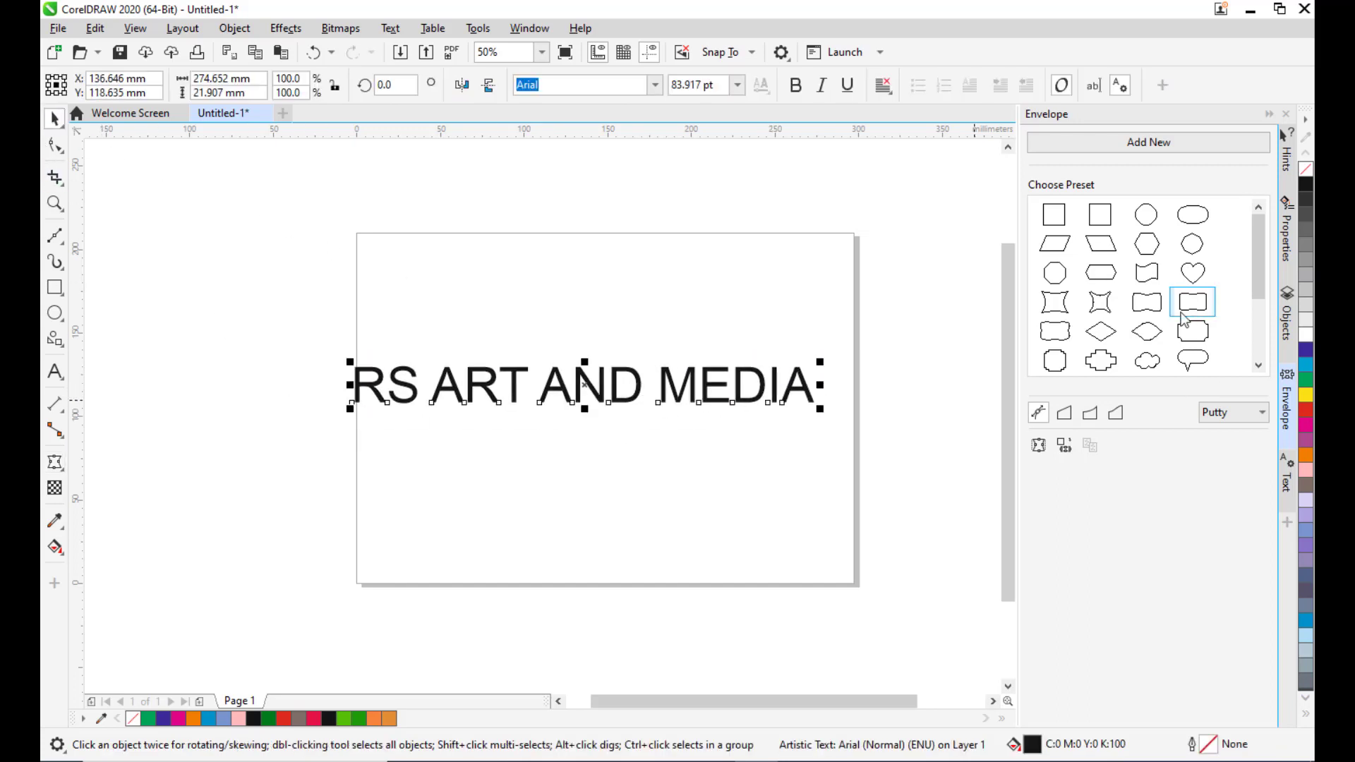
- Try the envelope preset with inward-curved sides on the single-line text, undo it, and look through the remaining presets
{"action": "left_click", "coordinate": [1059, 310]}
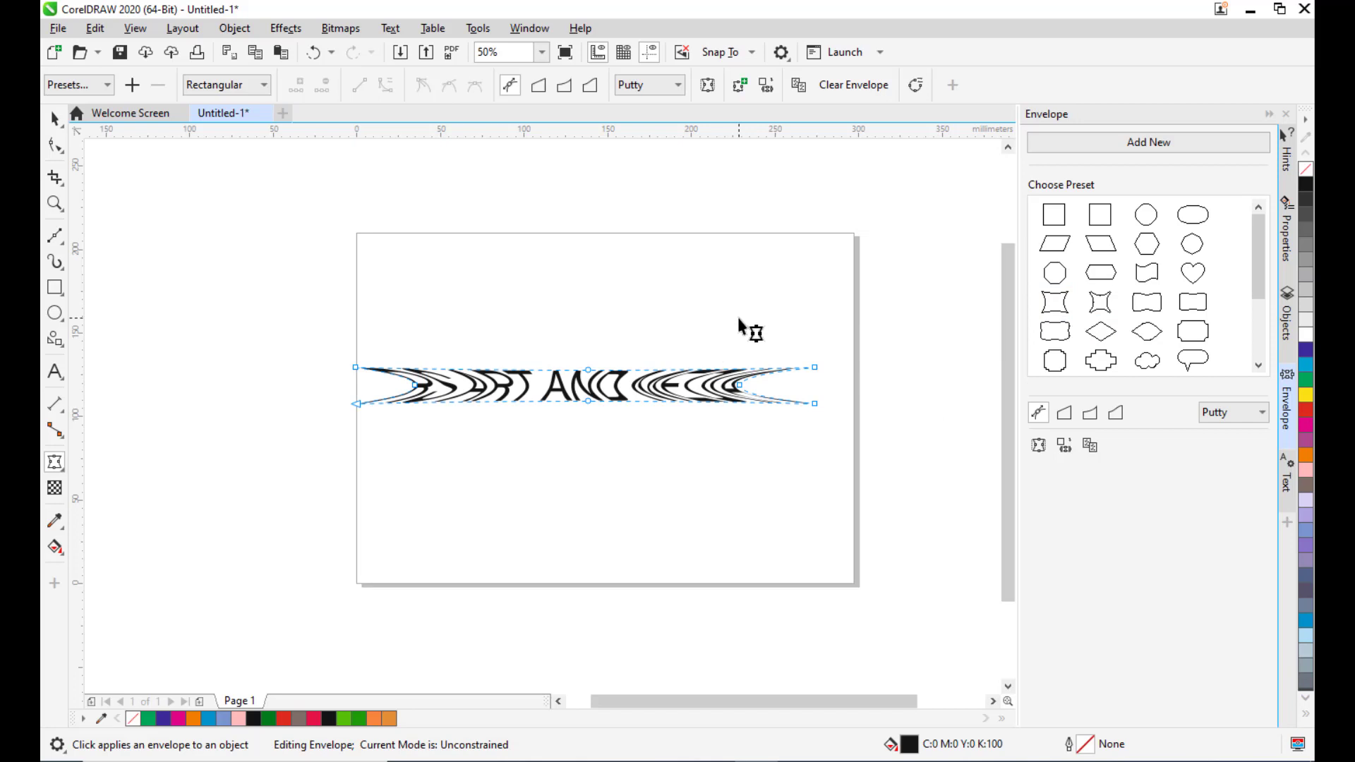
{"action": "left_click", "coordinate": [56, 120]}
{"action": "key", "text": "ctrl+z"}
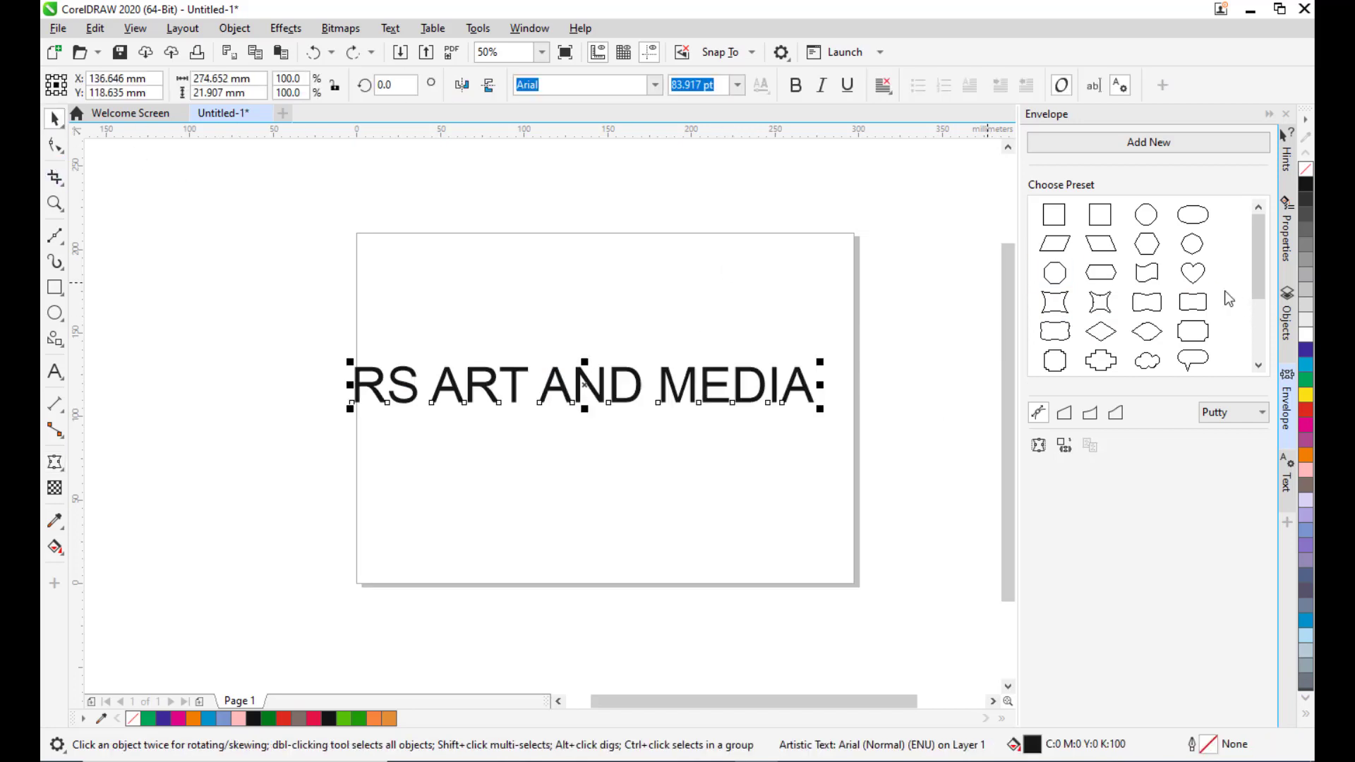
{"action": "scroll", "coordinate": [1229, 300], "scroll_direction": "down", "scroll_amount": 3}
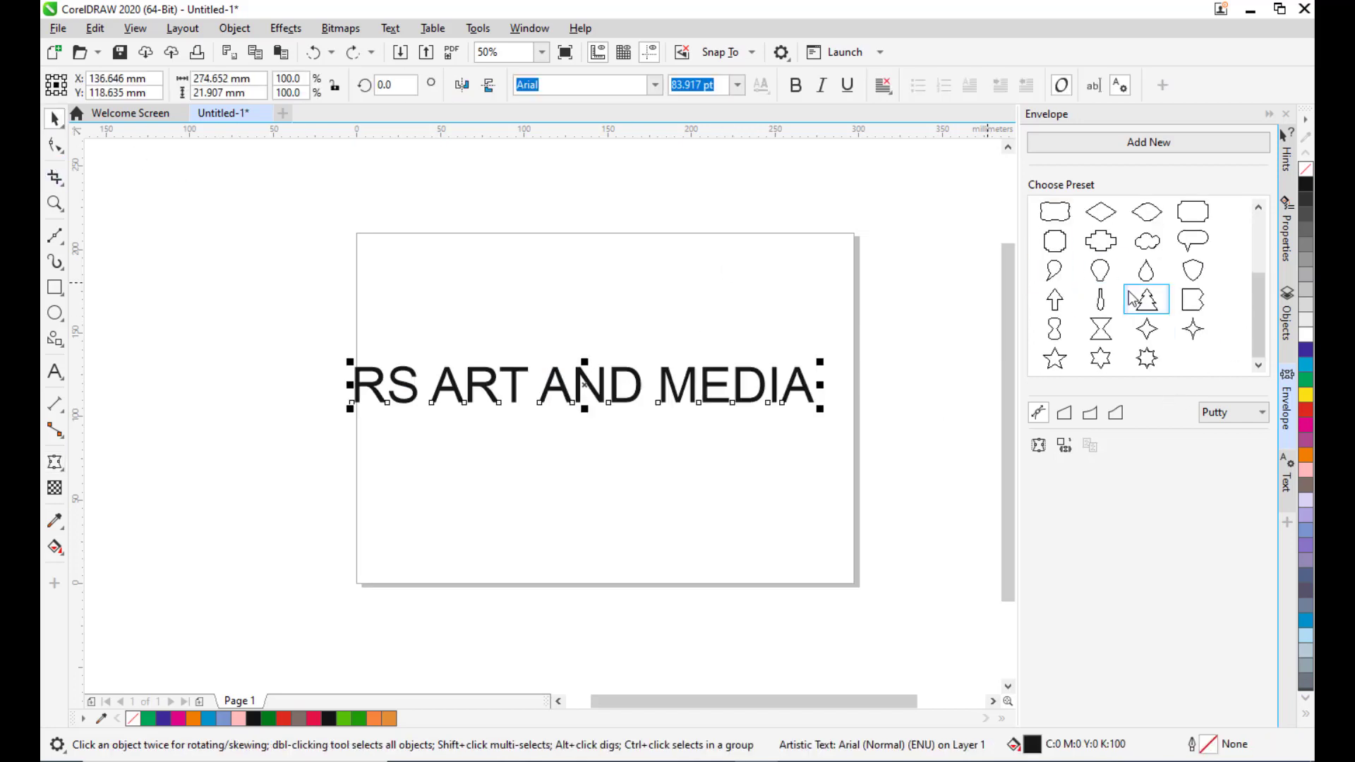
{"action": "scroll", "coordinate": [1142, 297], "scroll_direction": "up", "scroll_amount": 3}
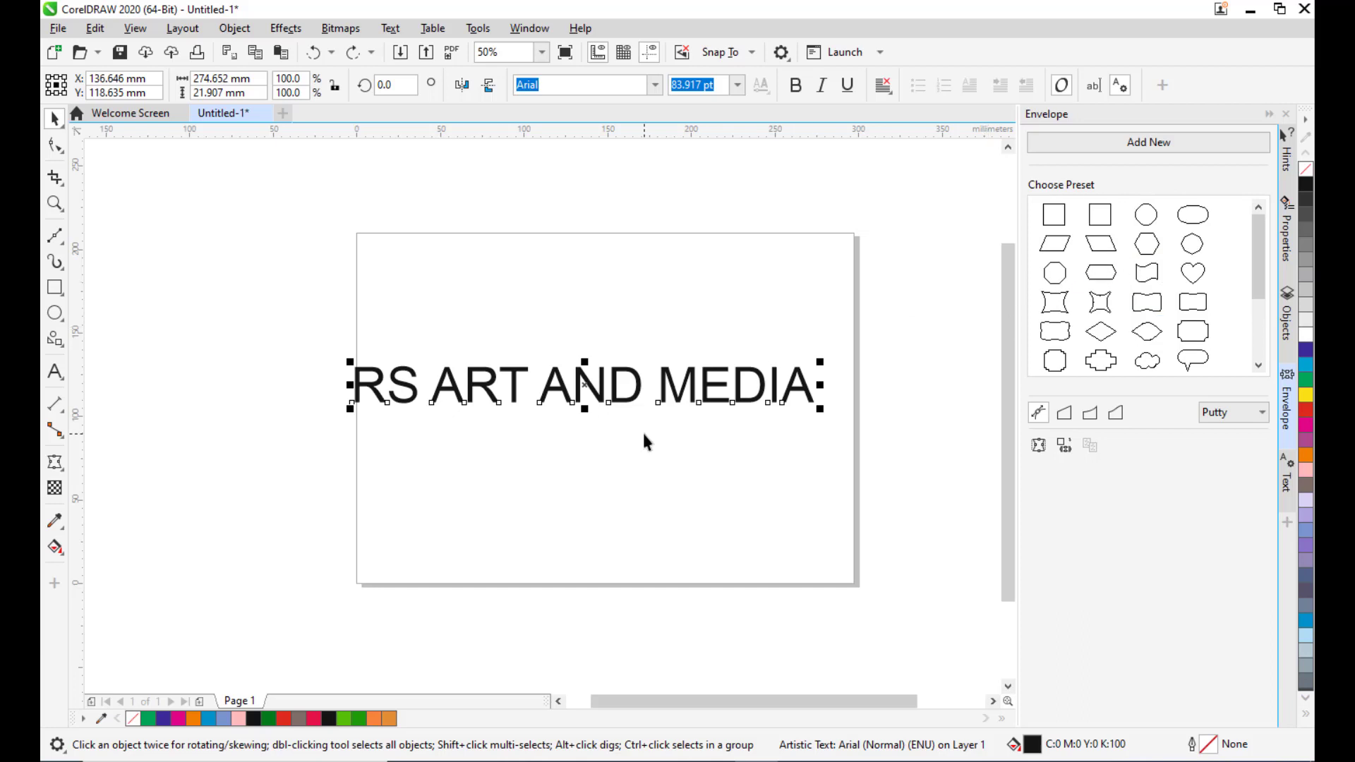
- Try the elongated hexagon and heart envelope presets on the single-line text, undoing each one
{"action": "left_click", "coordinate": [1112, 281]}
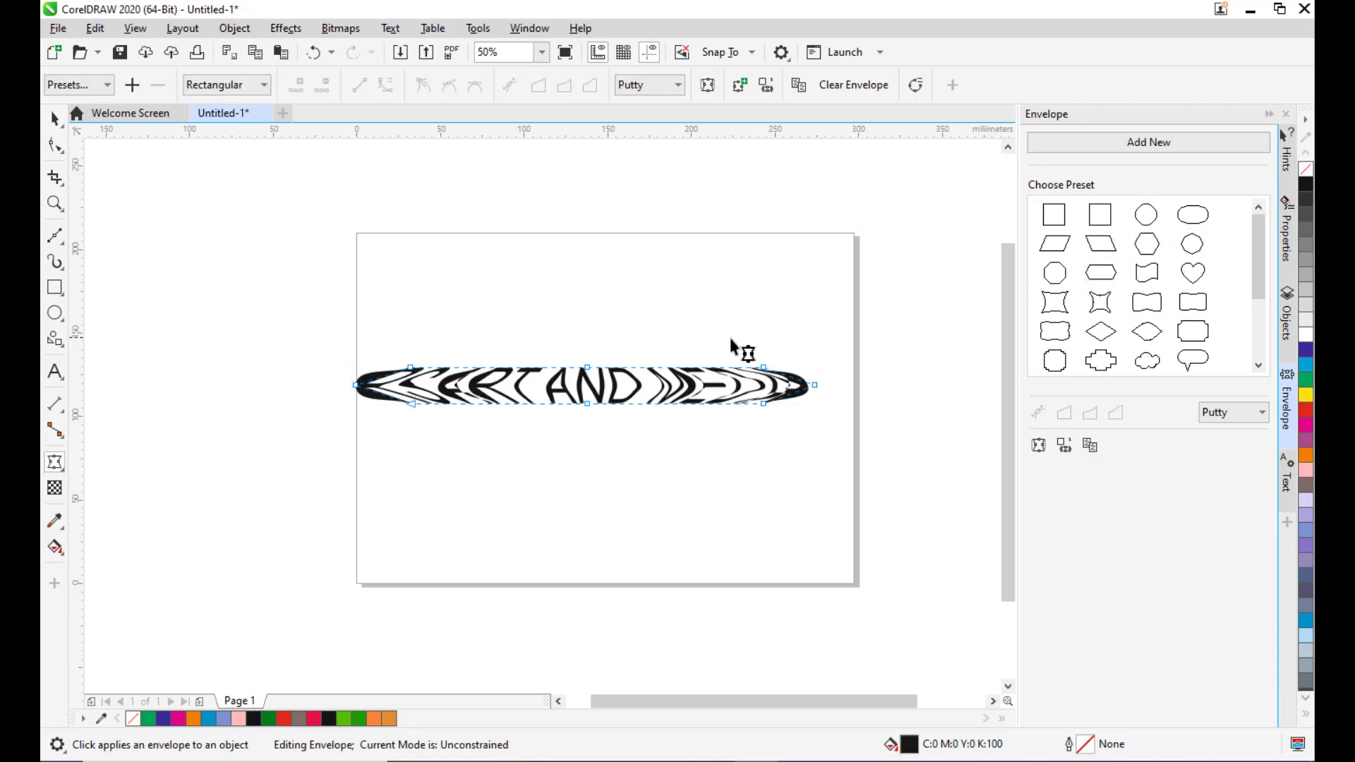
{"action": "left_click", "coordinate": [55, 118]}
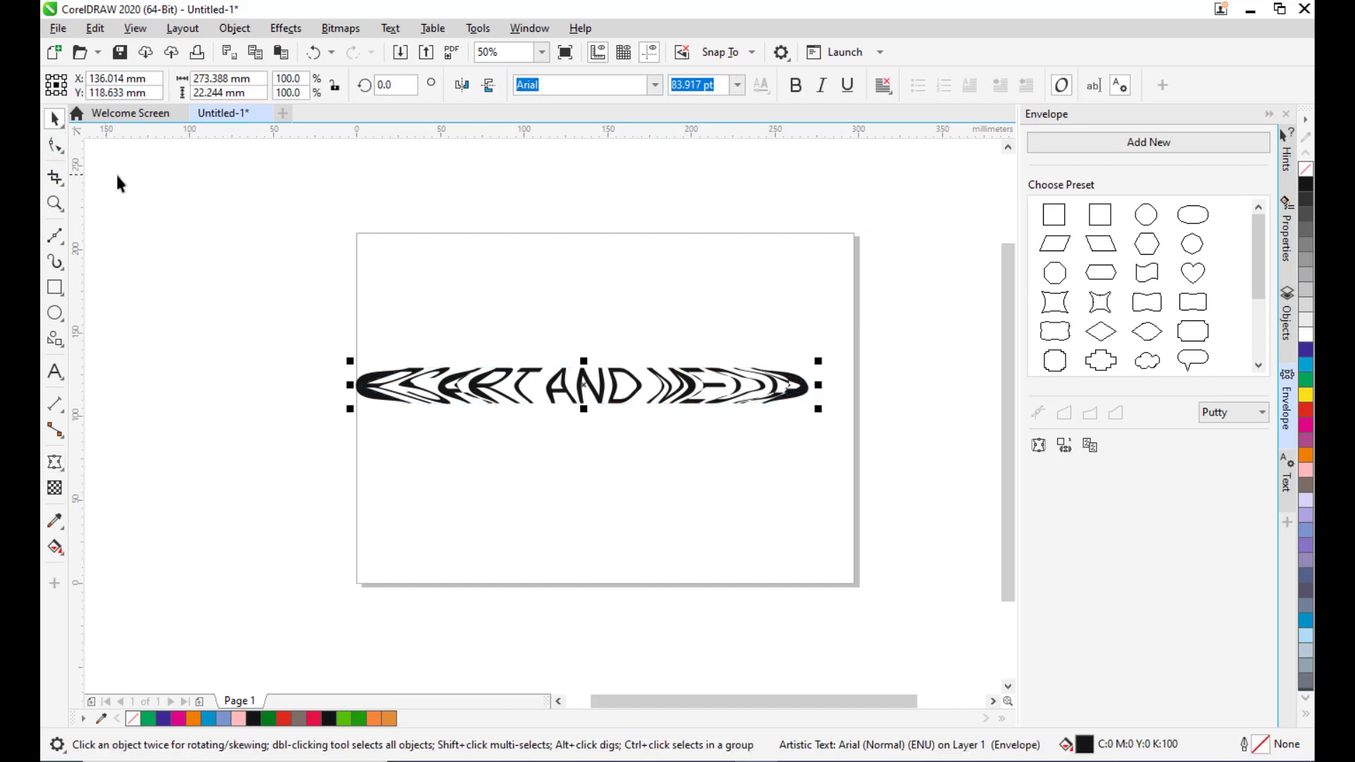
{"action": "key", "text": "ctrl+z"}
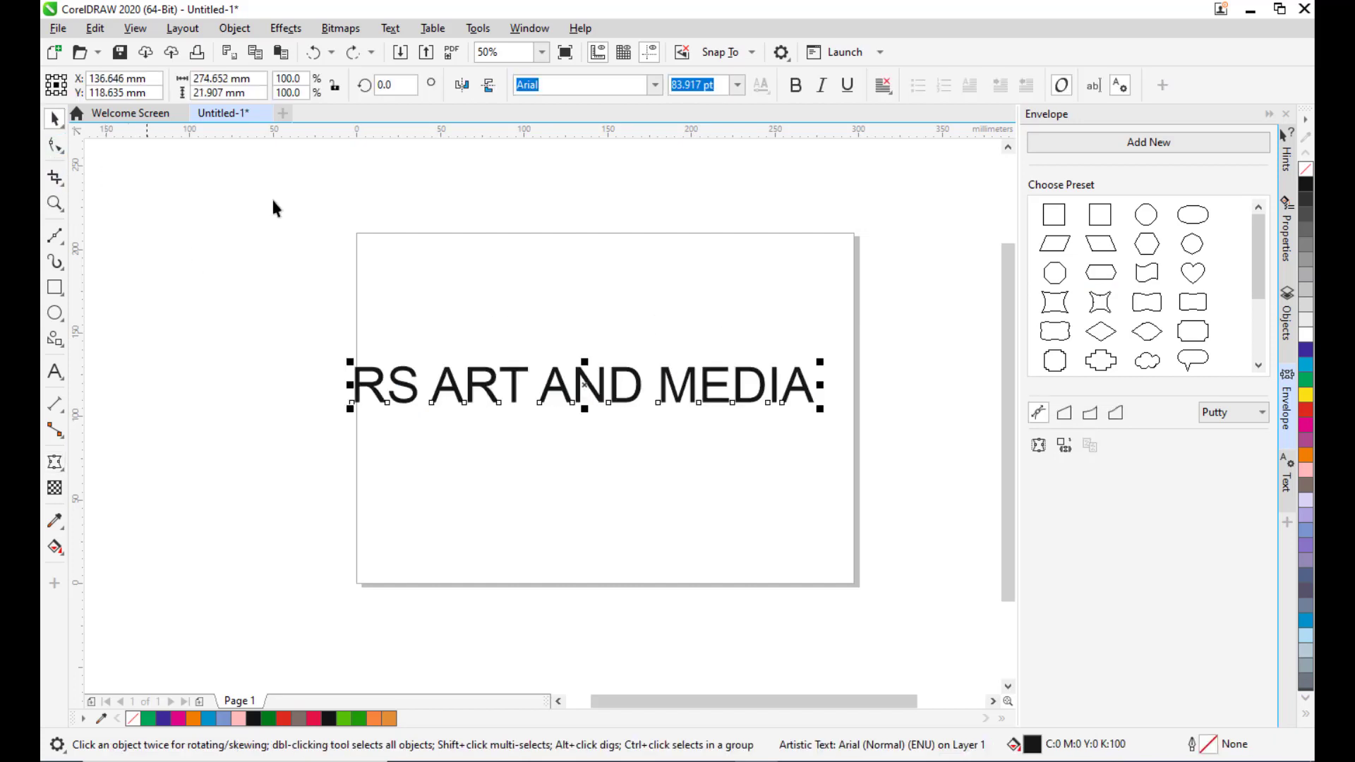
{"action": "left_click", "coordinate": [1193, 273]}
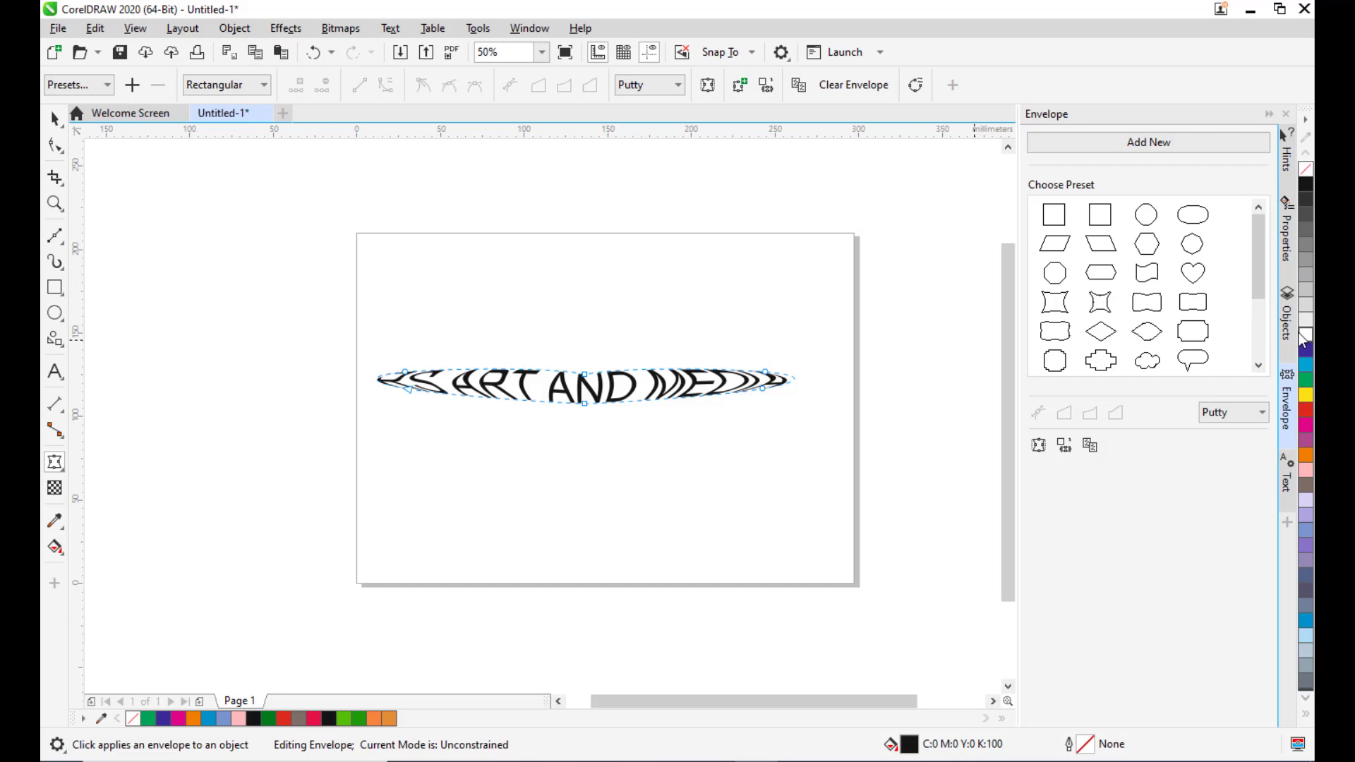
{"action": "left_click", "coordinate": [55, 118]}
{"action": "key", "text": "ctrl+z"}
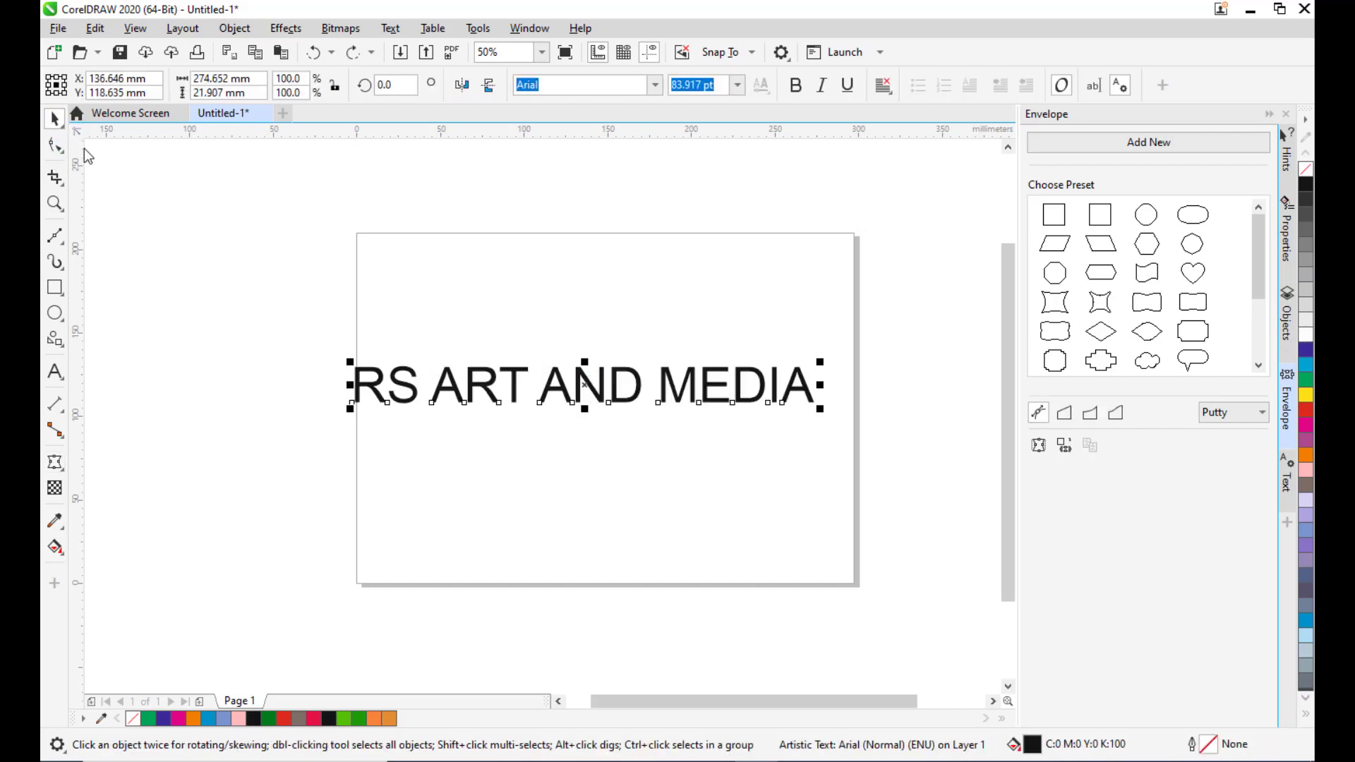
- Center the text across the page and break it after "AND" so that "MEDIA" is on a second line
{"action": "left_click_drag", "start_coordinate": [602, 381], "coordinate": [622, 376]}
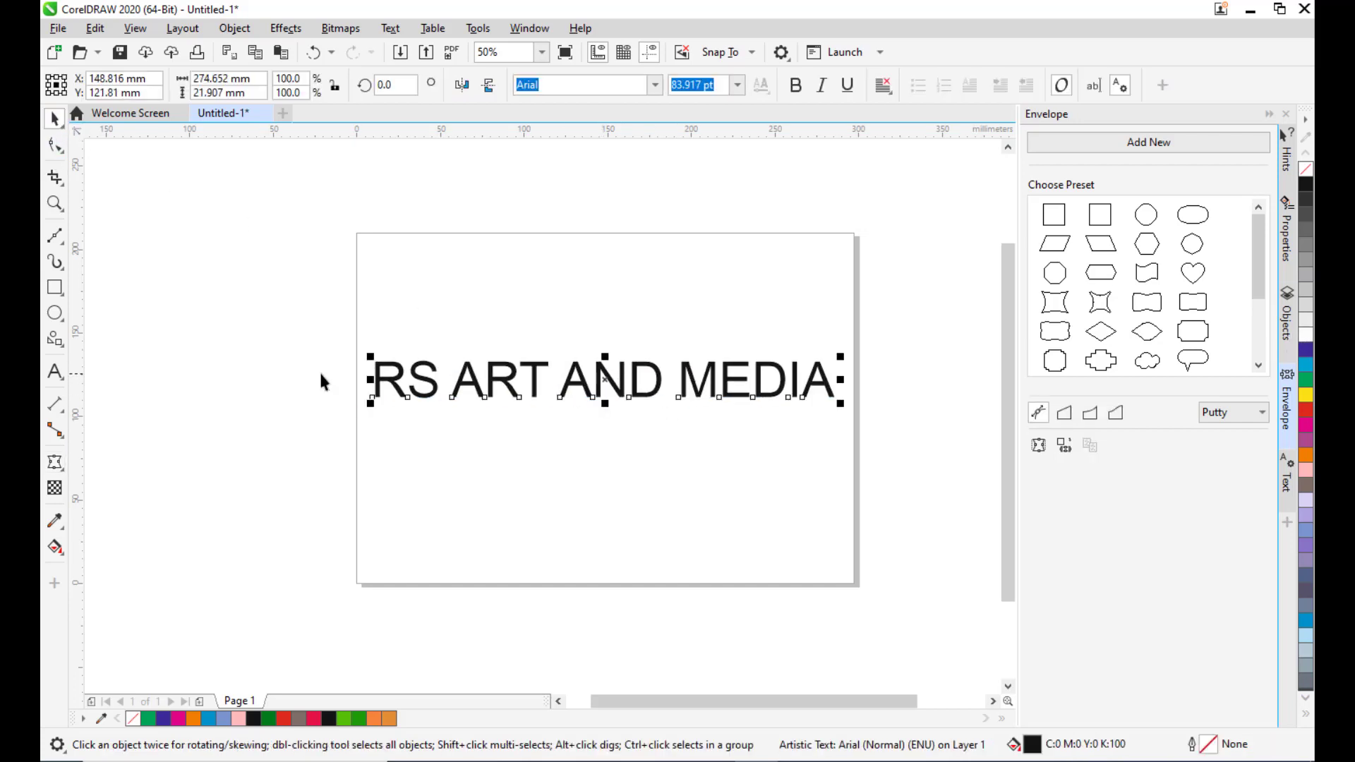
{"action": "left_click", "coordinate": [55, 370]}
{"action": "left_click", "coordinate": [666, 377]}
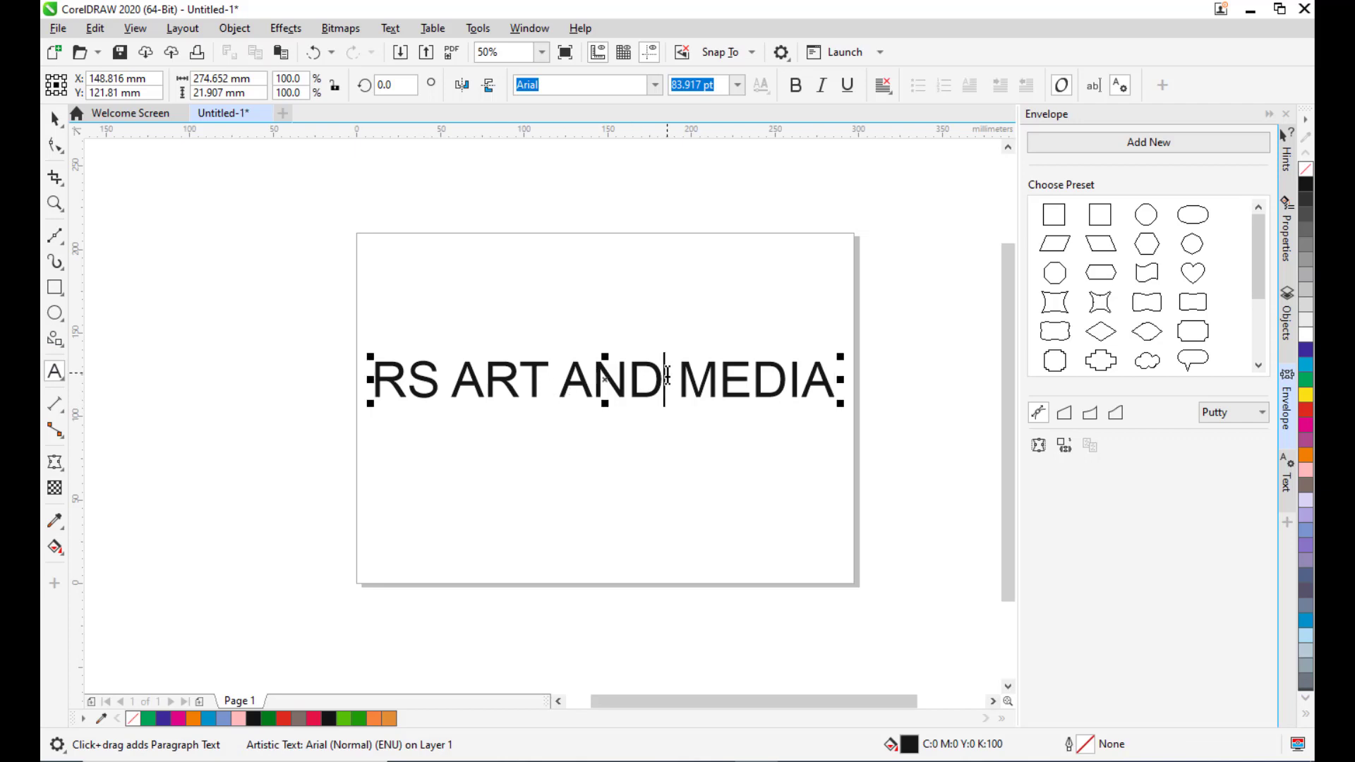
{"action": "key", "text": "Return"}
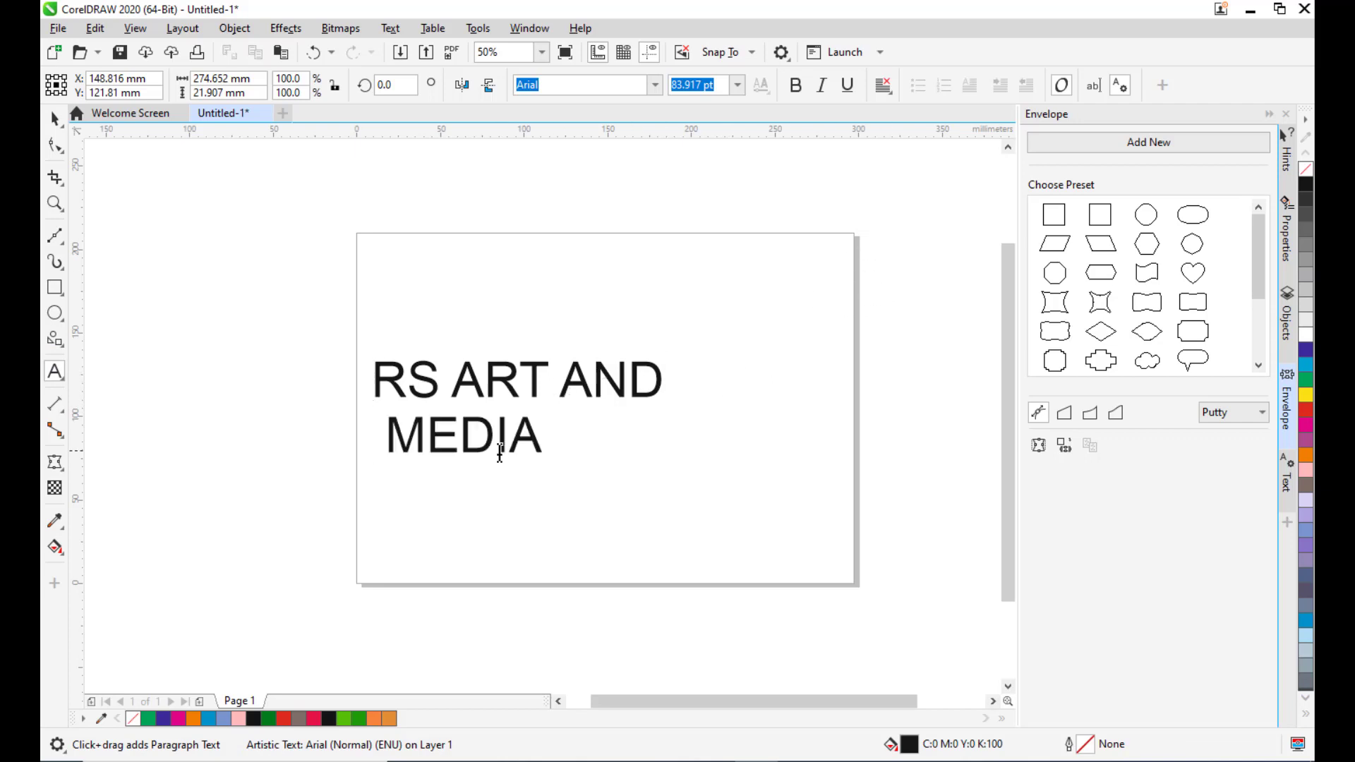
- Center-align the two text lines and move the text to the middle of the page
{"action": "key", "text": "ctrl+a"}
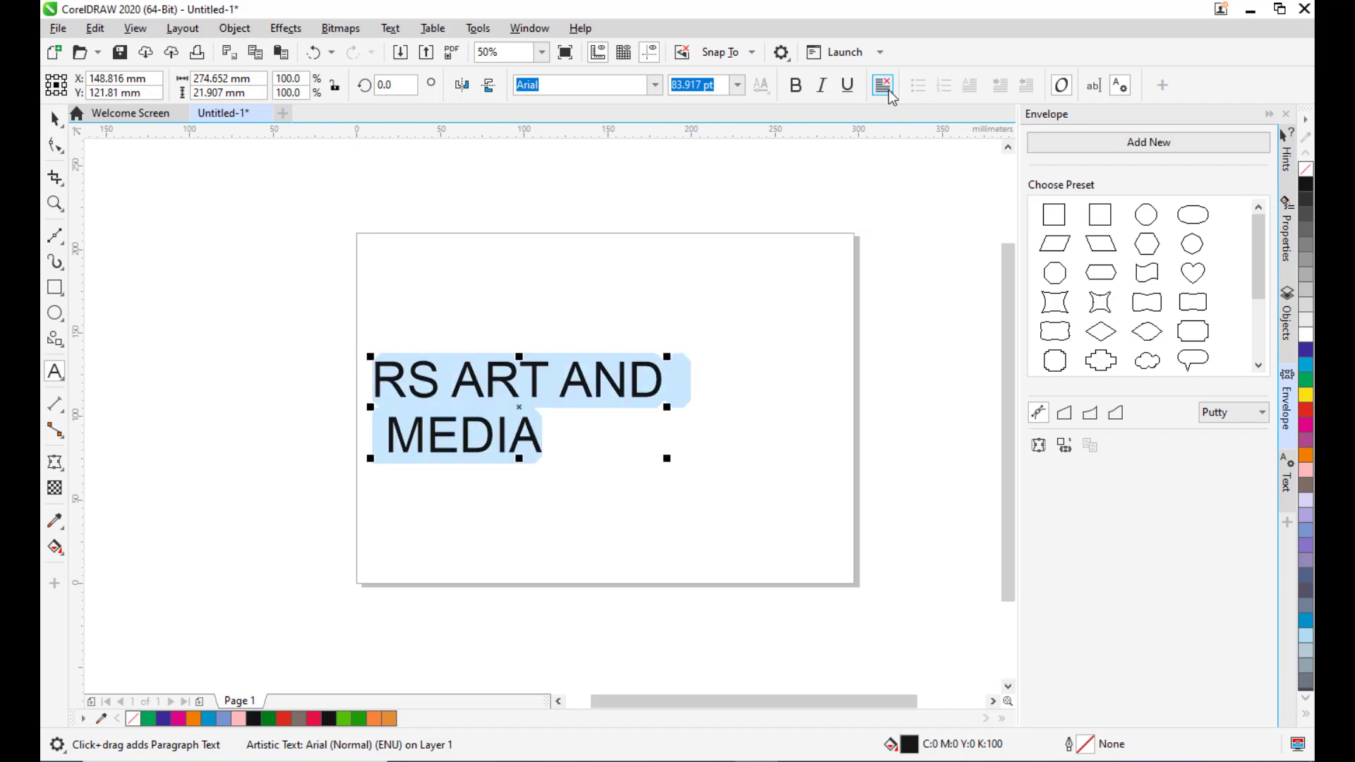
{"action": "left_click", "coordinate": [883, 85]}
{"action": "left_click", "coordinate": [908, 150]}
{"action": "key", "text": "ctrl+space"}
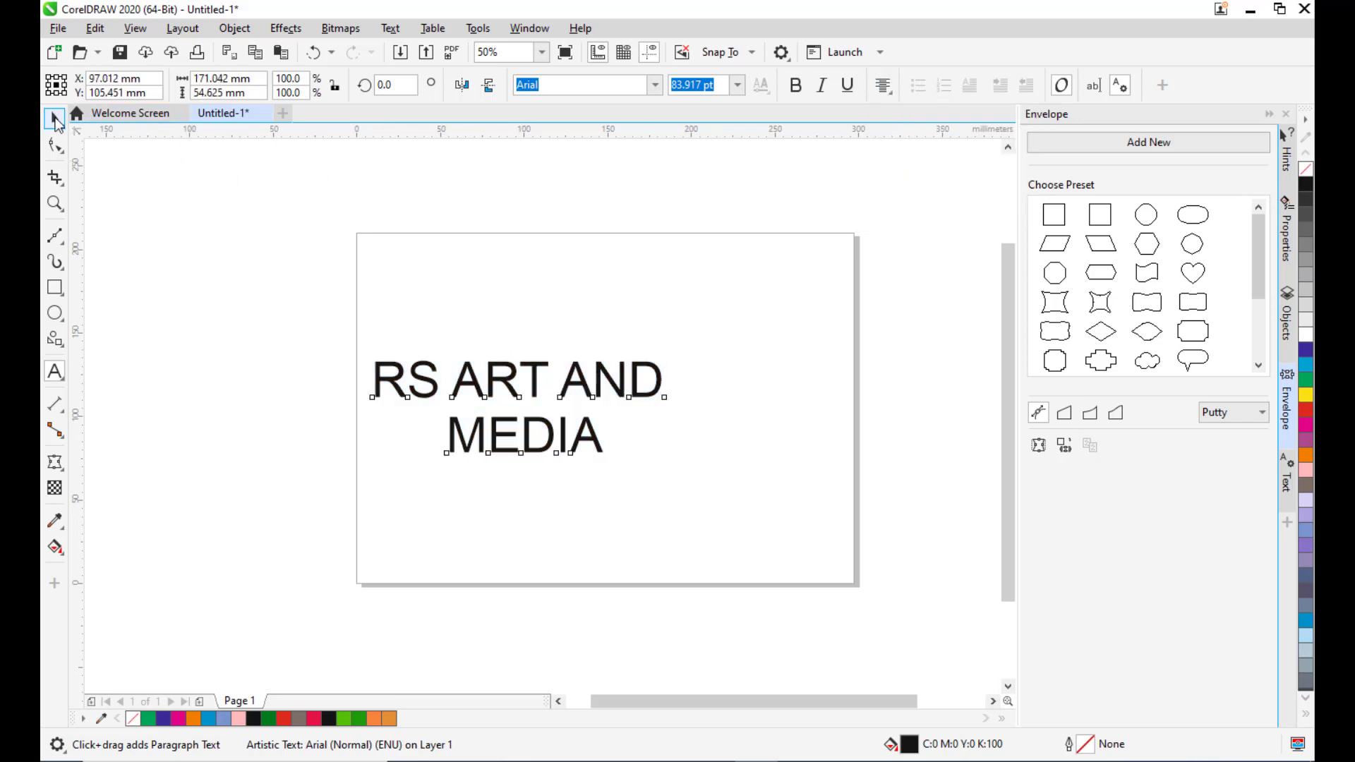
{"action": "left_click_drag", "start_coordinate": [573, 376], "coordinate": [660, 375]}
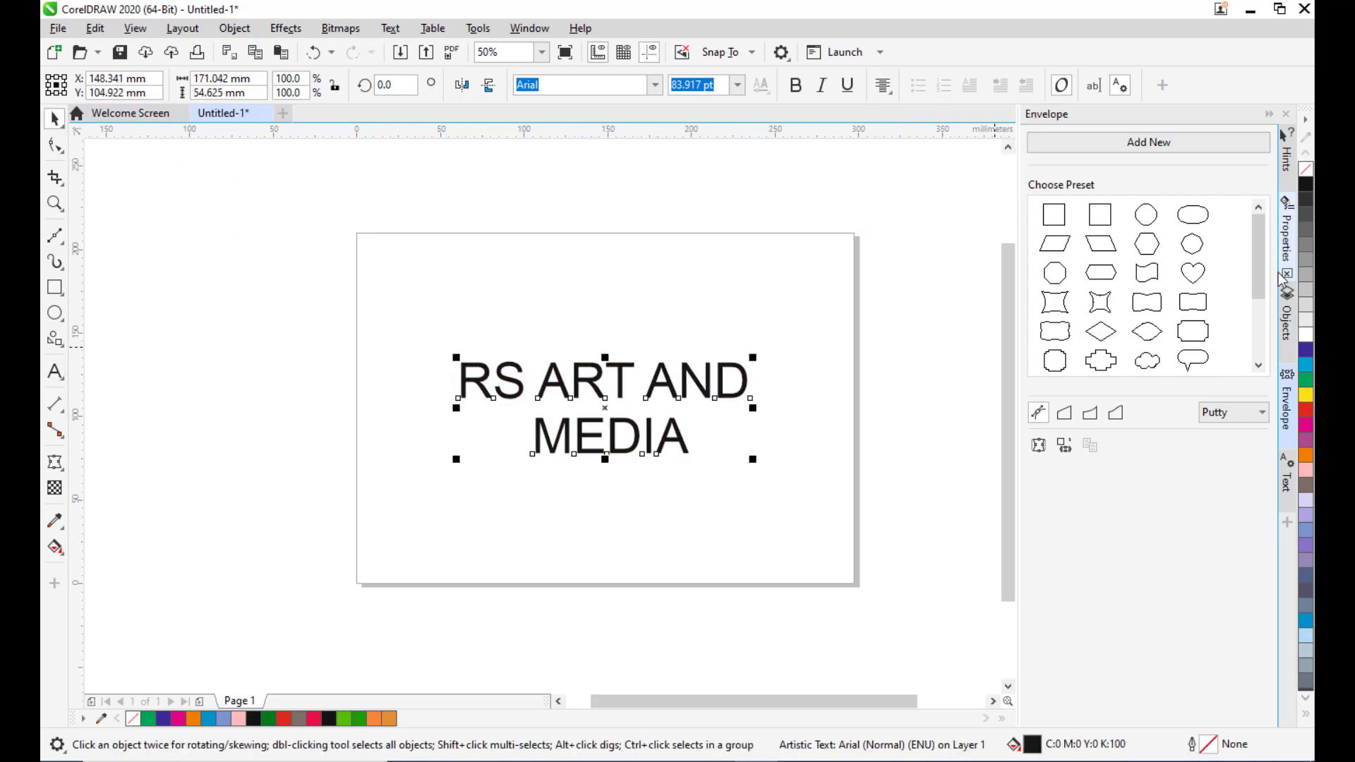
- Try the heart envelope preset on the two-line text and undo it
{"action": "left_click", "coordinate": [1198, 278]}
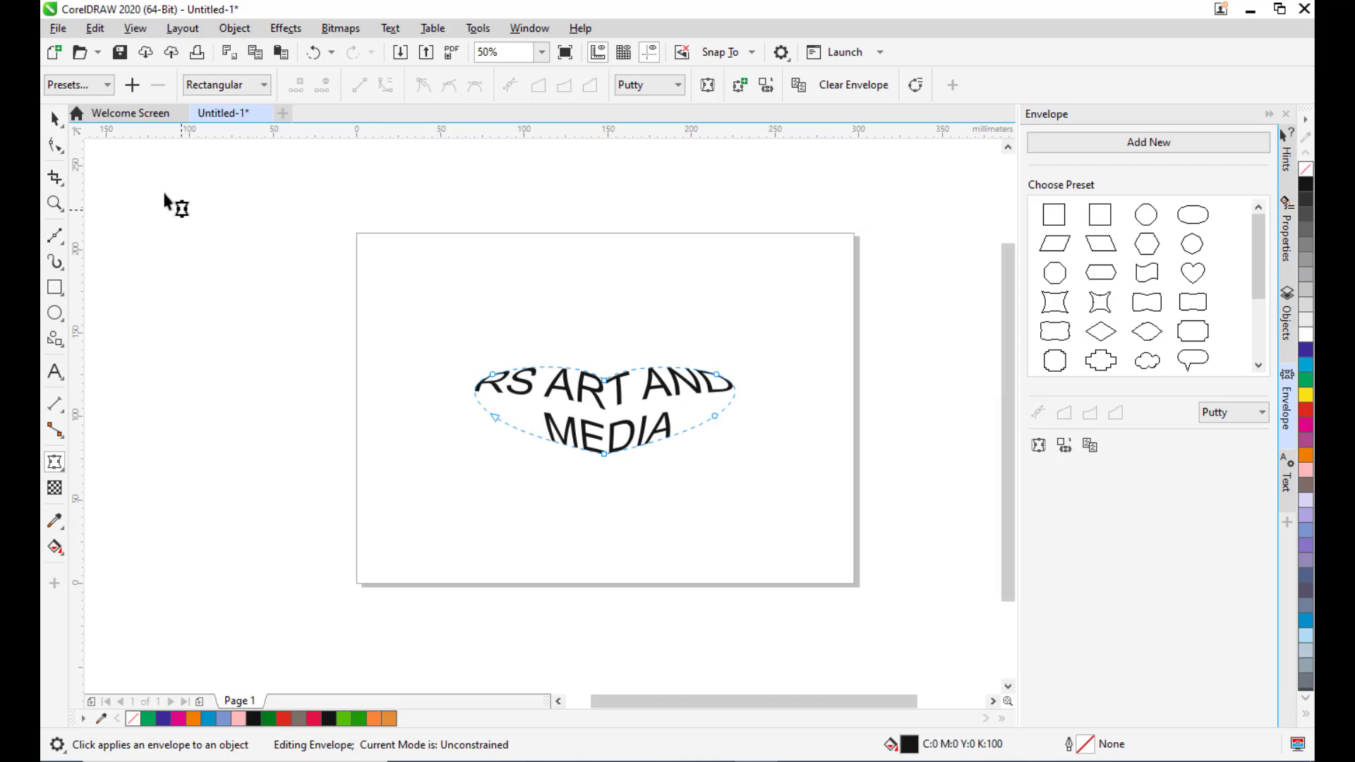
{"action": "left_click", "coordinate": [55, 118]}
{"action": "left_click", "coordinate": [223, 294]}
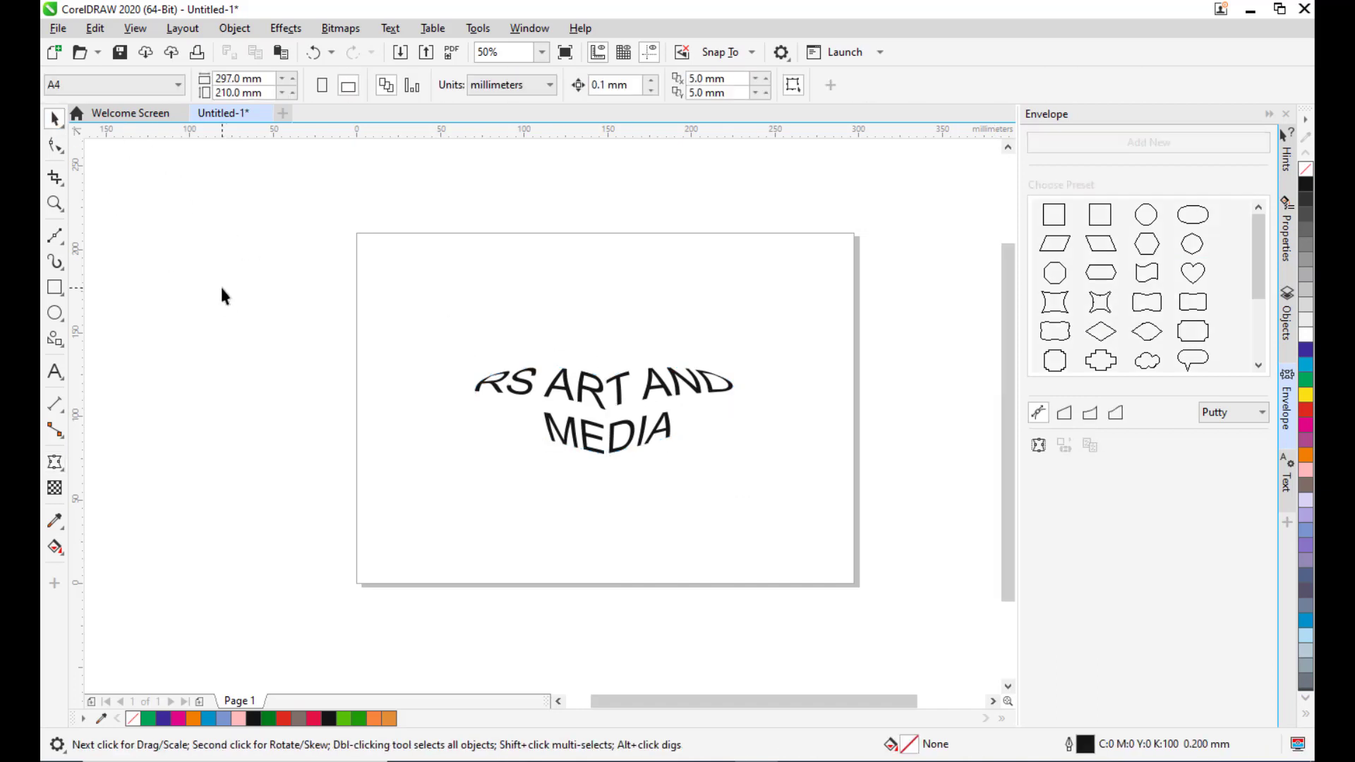
{"action": "key", "text": "ctrl+z"}
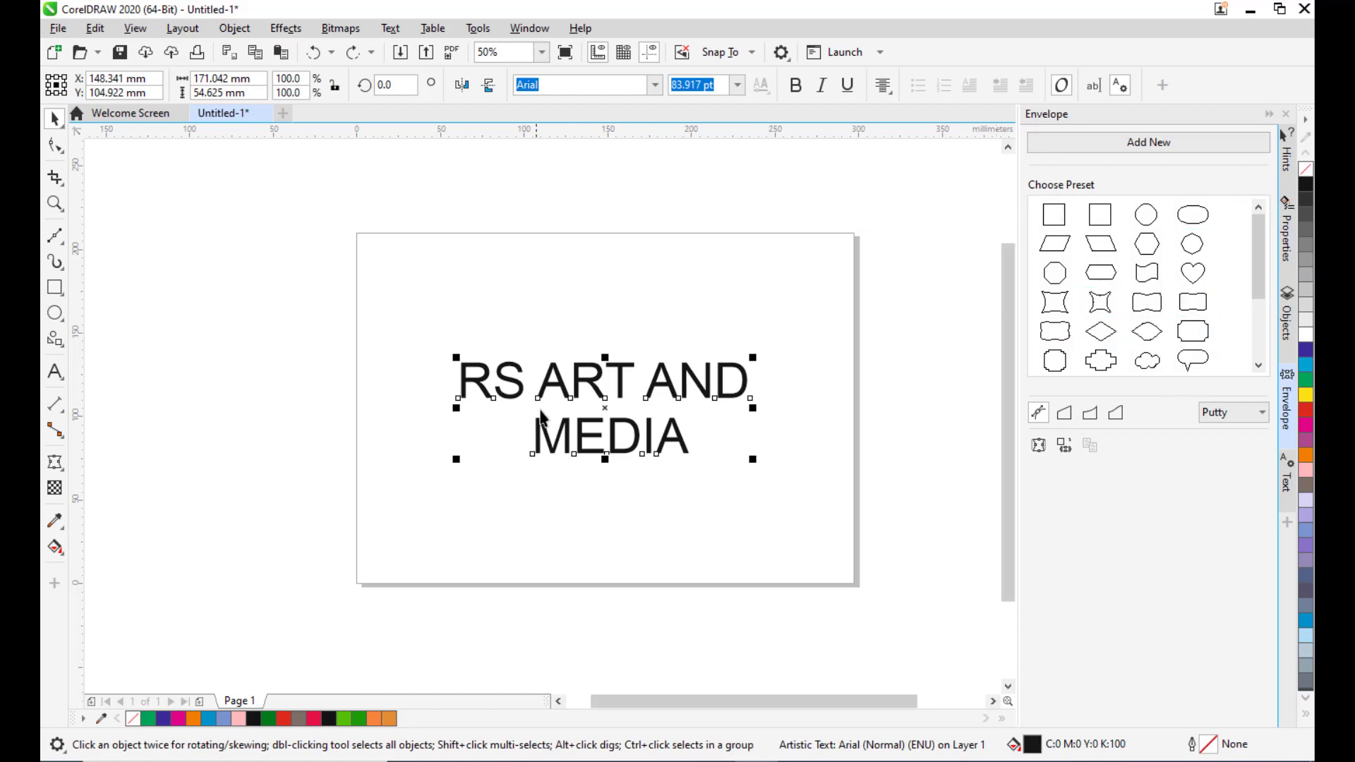
- Rejoin "RS ART AND MEDIA" into a single line and move it to the upper part of the page
{"action": "left_click", "coordinate": [55, 371]}
{"action": "left_click", "coordinate": [536, 429]}
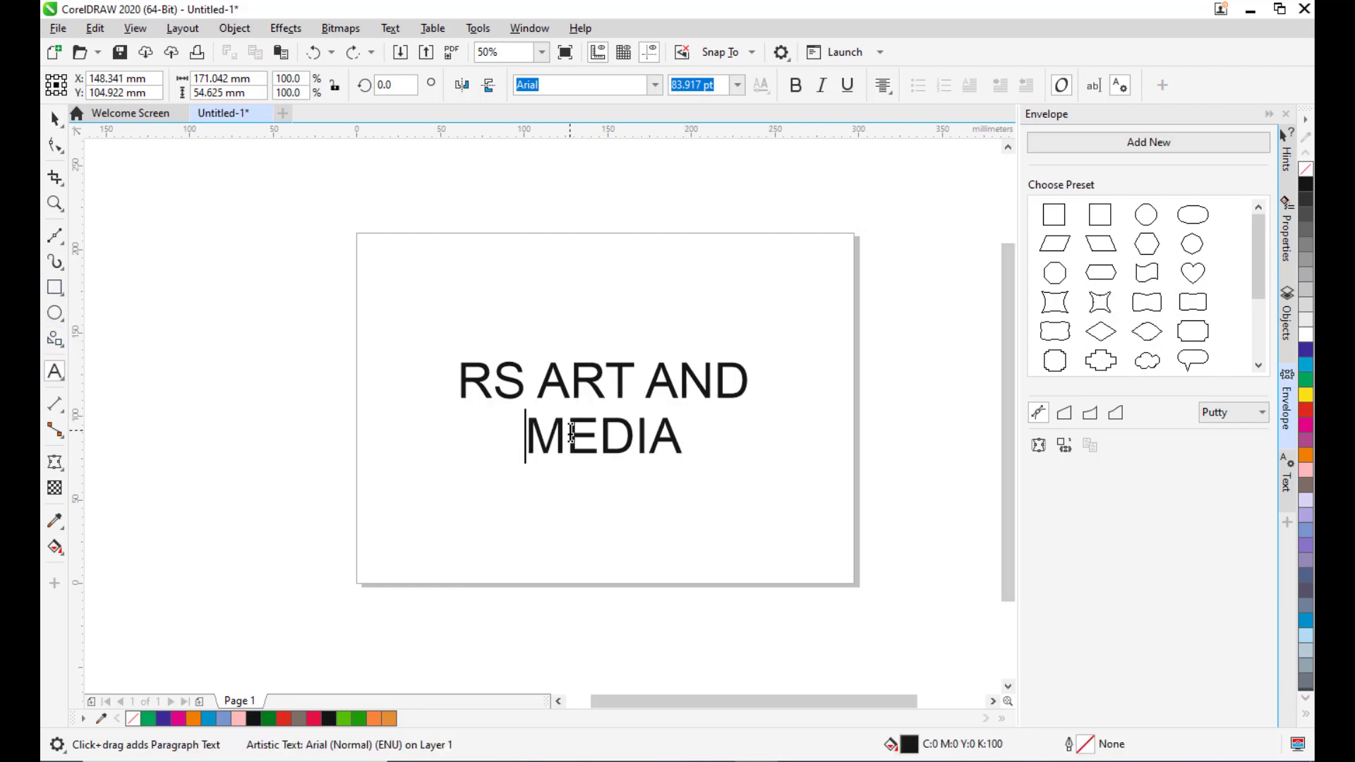
{"action": "key", "text": "BackSpace"}
{"action": "left_click", "coordinate": [55, 118]}
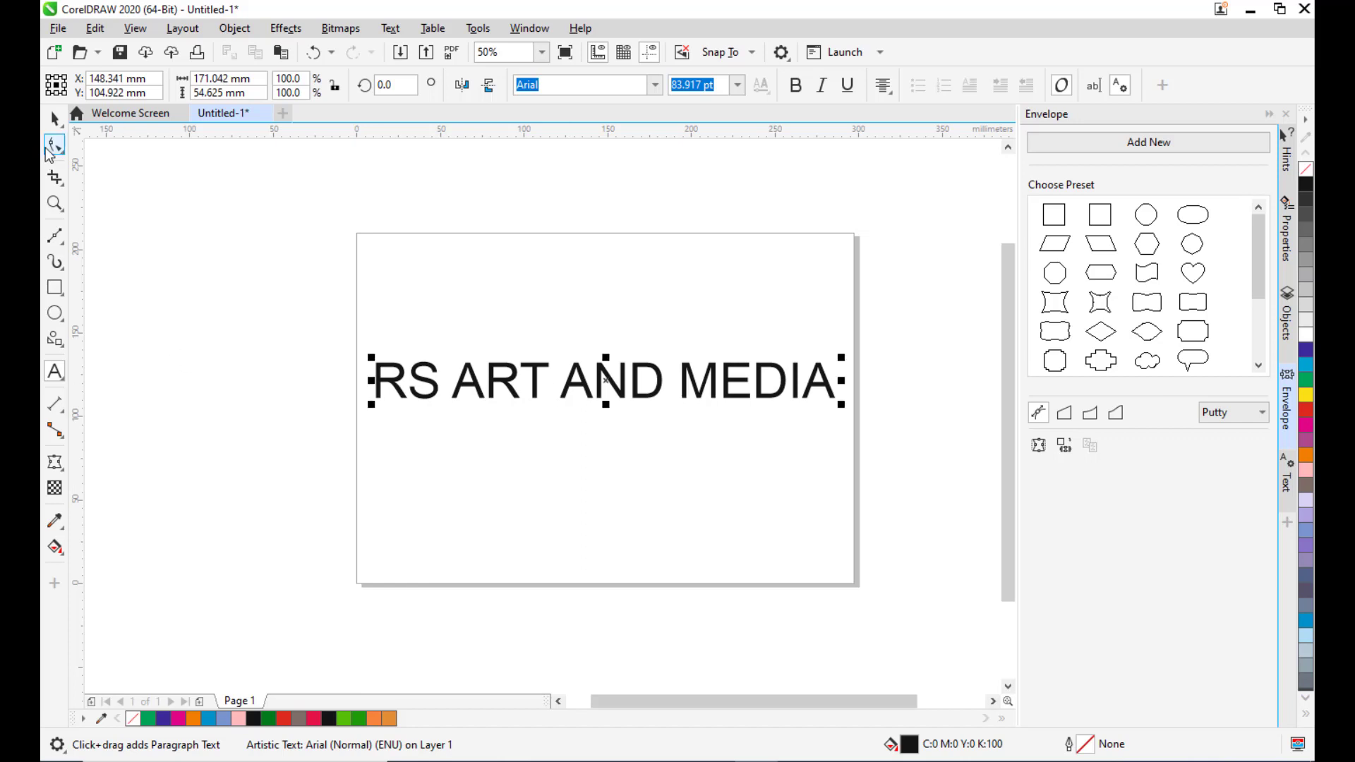
{"action": "left_click_drag", "start_coordinate": [630, 391], "coordinate": [636, 305]}
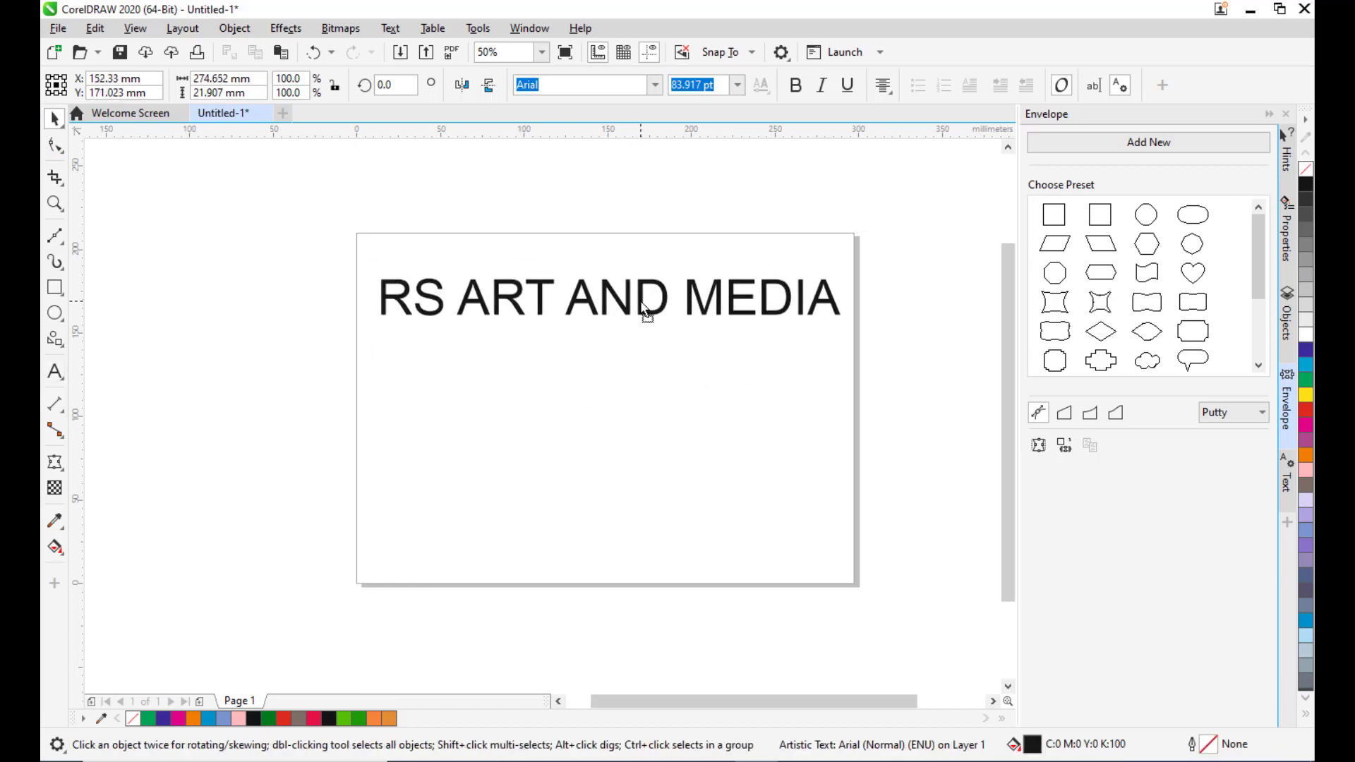
- Draw a rectangle about 270 mm wide and 88 mm high below the text, convert it to curves, and shift it slightly up
{"action": "left_click", "coordinate": [55, 286]}
{"action": "left_click_drag", "start_coordinate": [383, 384], "coordinate": [835, 531]}
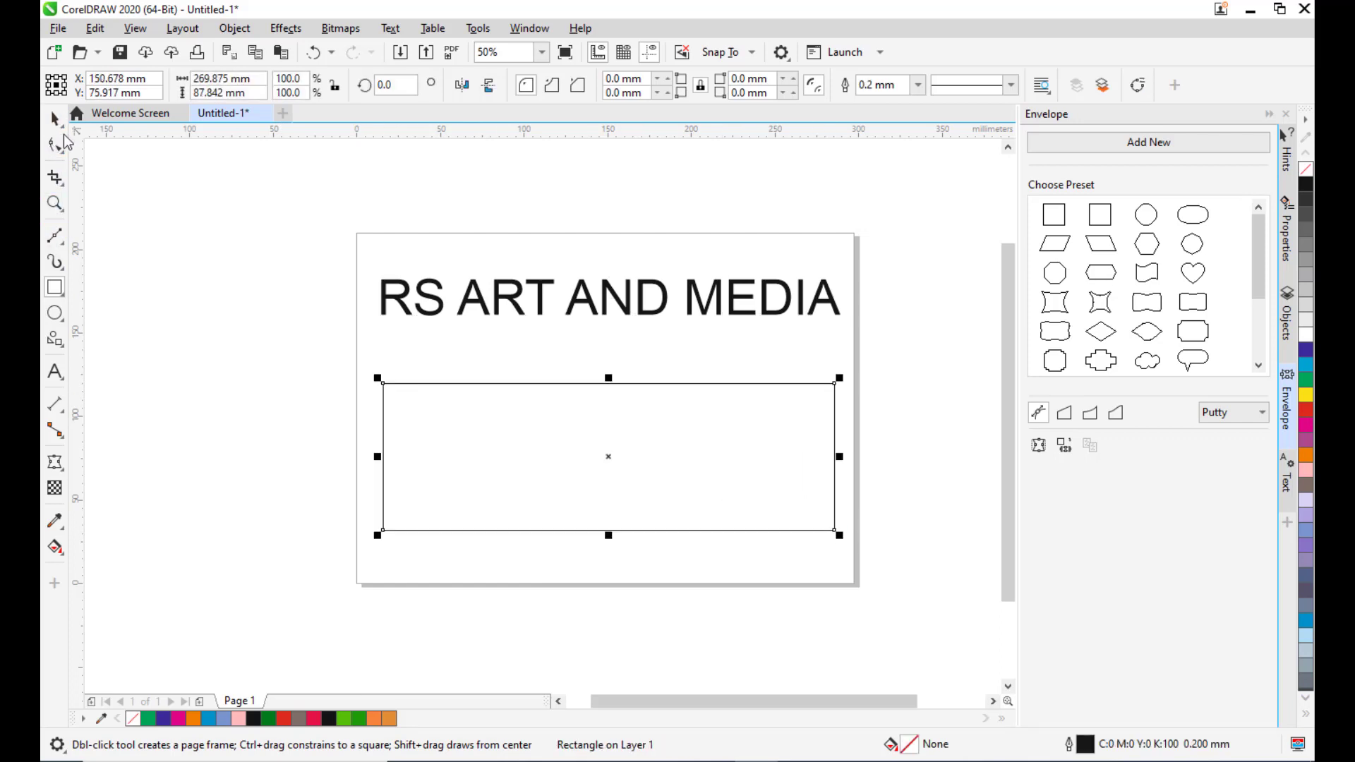
{"action": "left_click", "coordinate": [55, 118]}
{"action": "left_click", "coordinate": [636, 423]}
{"action": "right_click", "coordinate": [658, 402]}
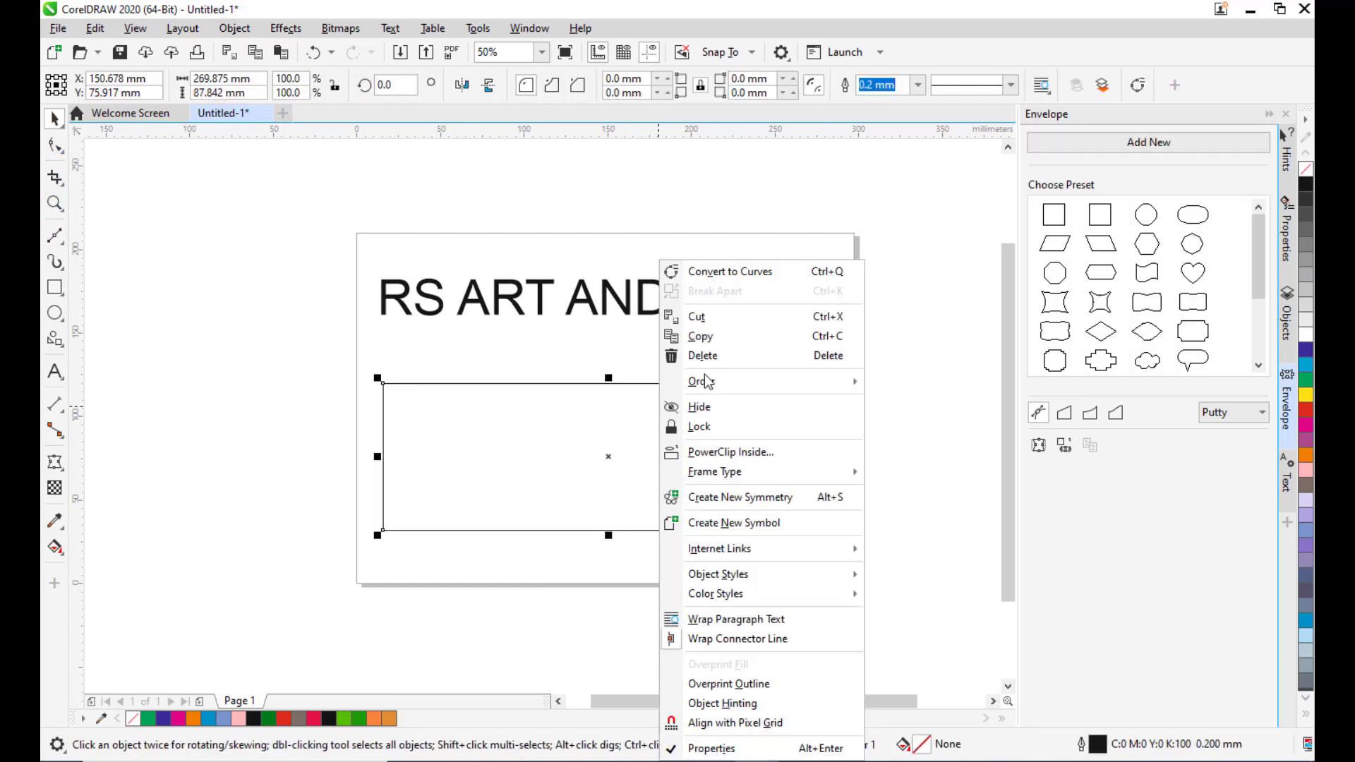
{"action": "left_click", "coordinate": [727, 274]}
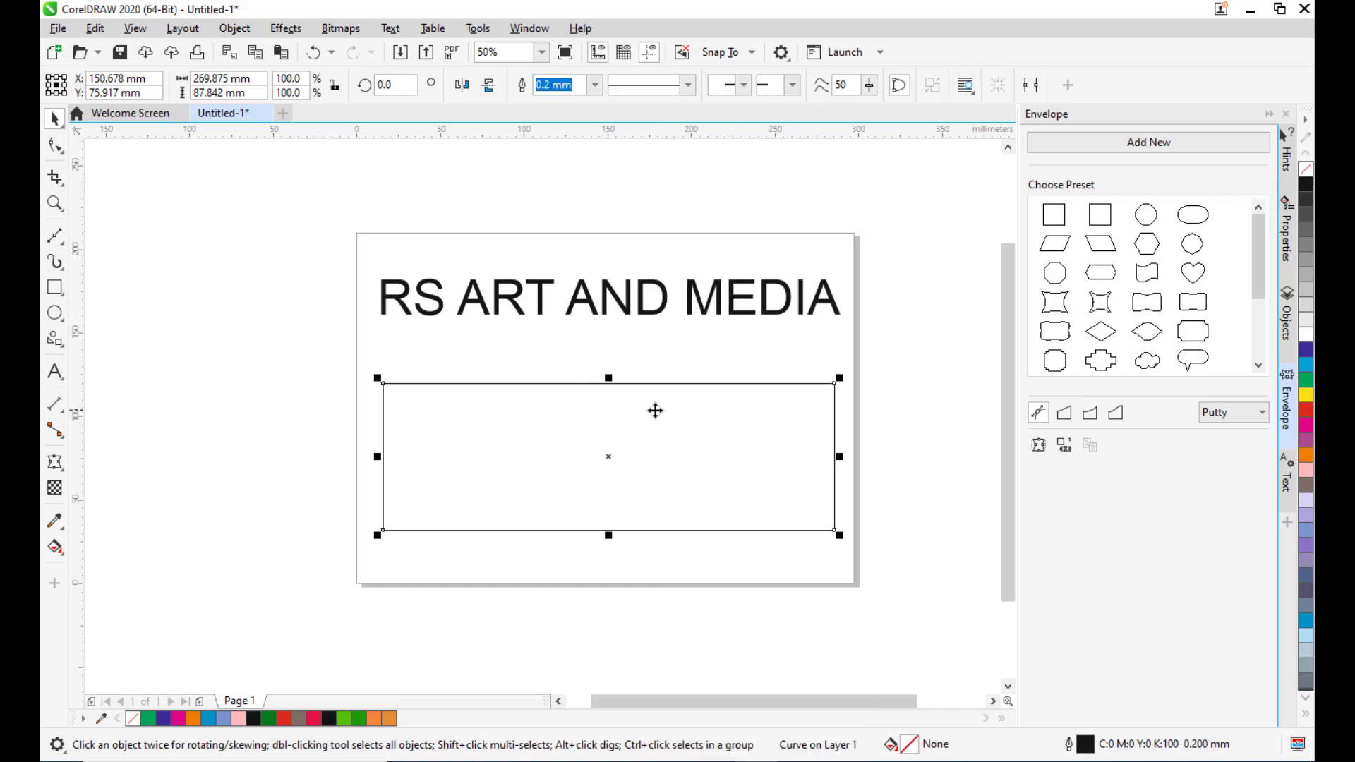
{"action": "mouse_move", "coordinate": [656, 411]}
{"action": "left_mouse_down"}
{"action": "mouse_move", "coordinate": [660, 387]}
{"action": "mouse_move", "coordinate": [658, 408]}
{"action": "left_mouse_up"}
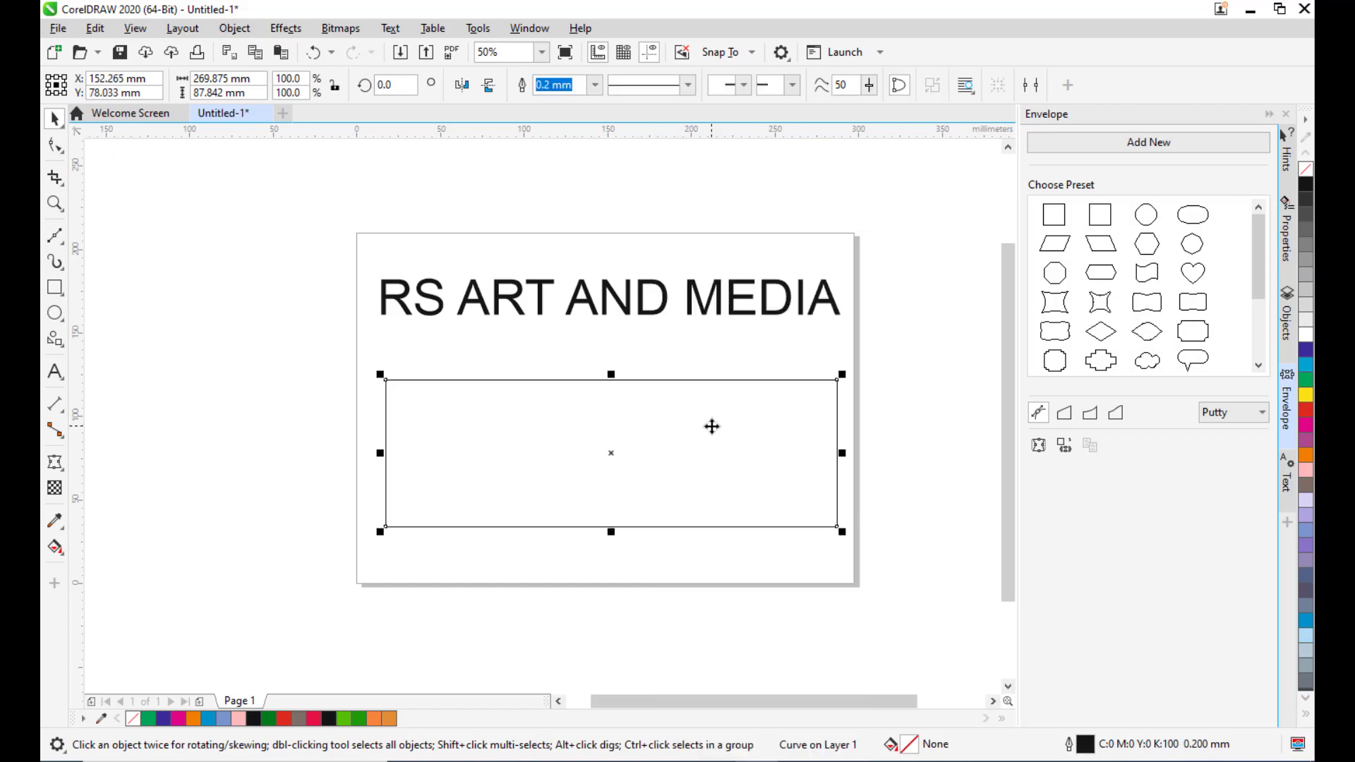
- Add a node at the middle of the rectangle's upper and lower edges and pull both inward to form a bow-tie shape
{"action": "left_click", "coordinate": [55, 144]}
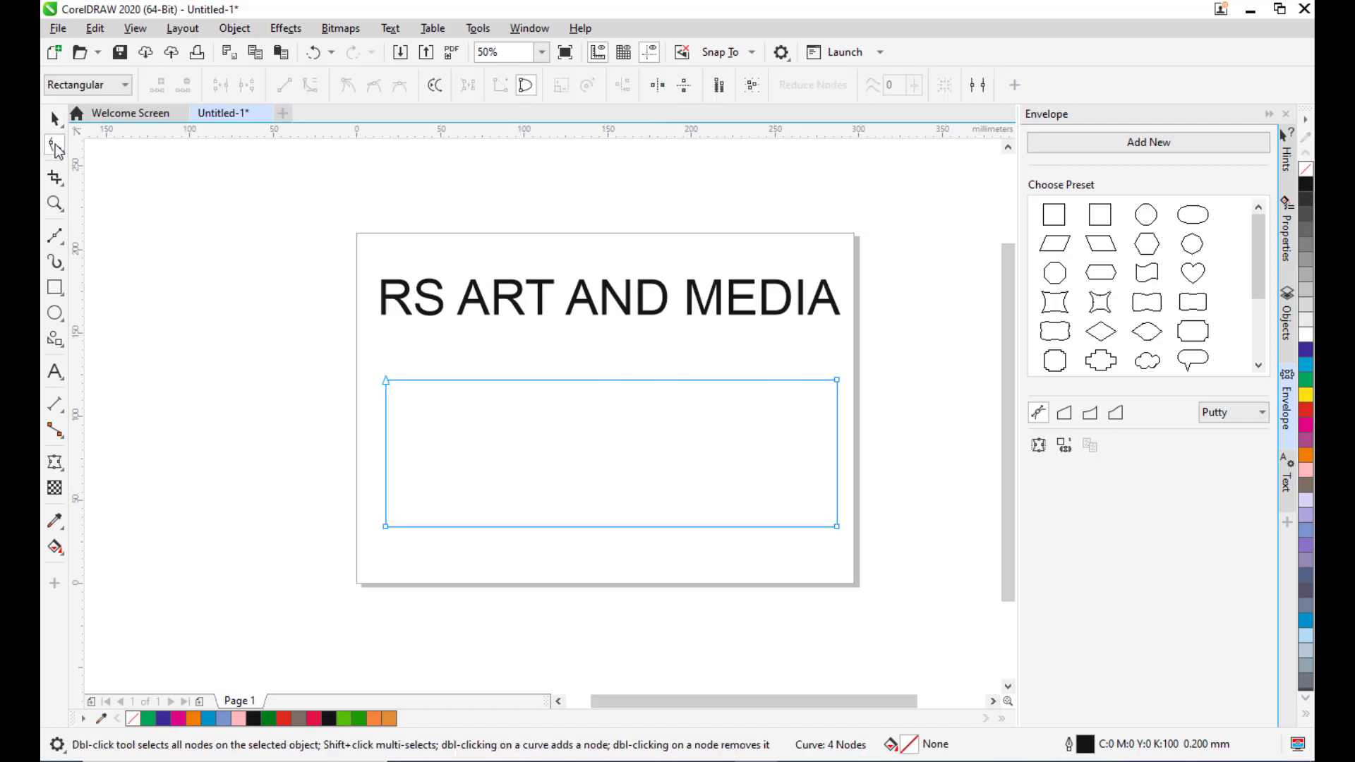
{"action": "double_click", "coordinate": [620, 380]}
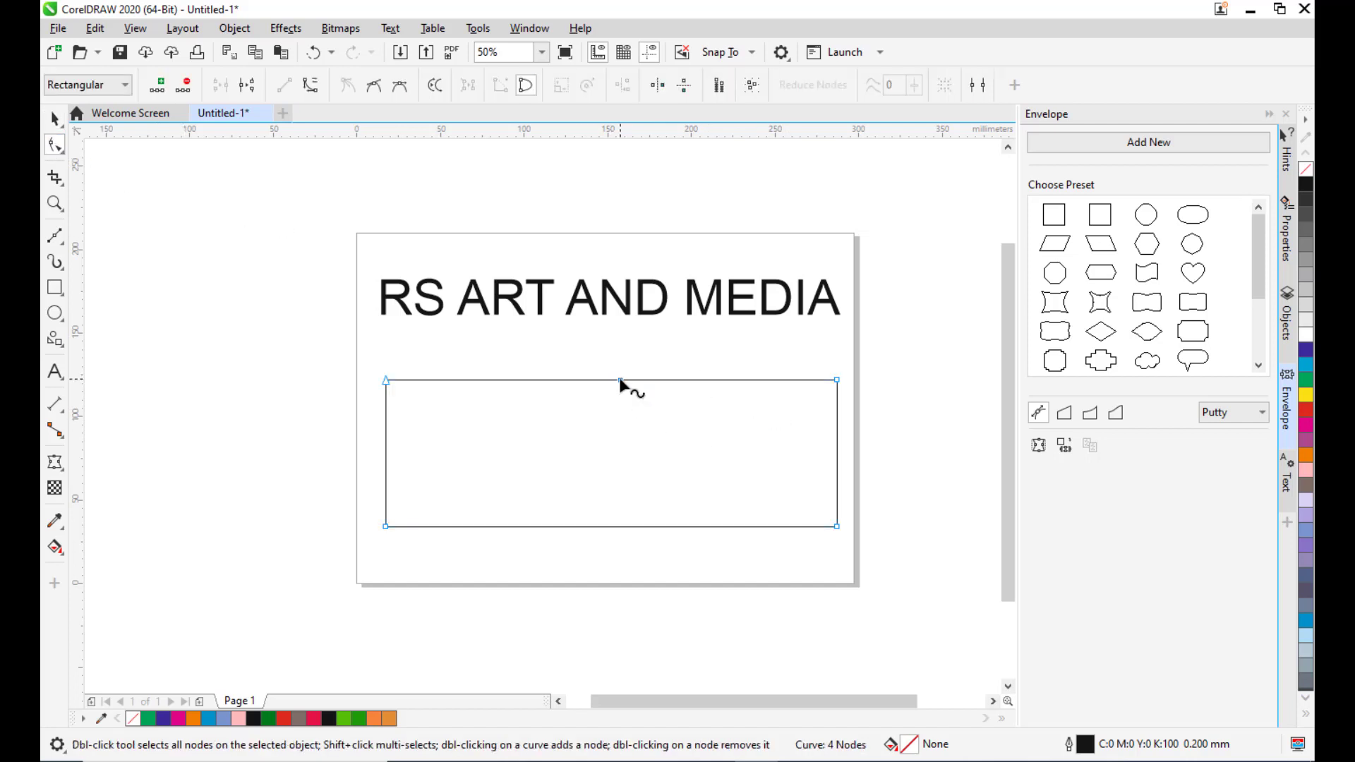
{"action": "double_click", "coordinate": [611, 526]}
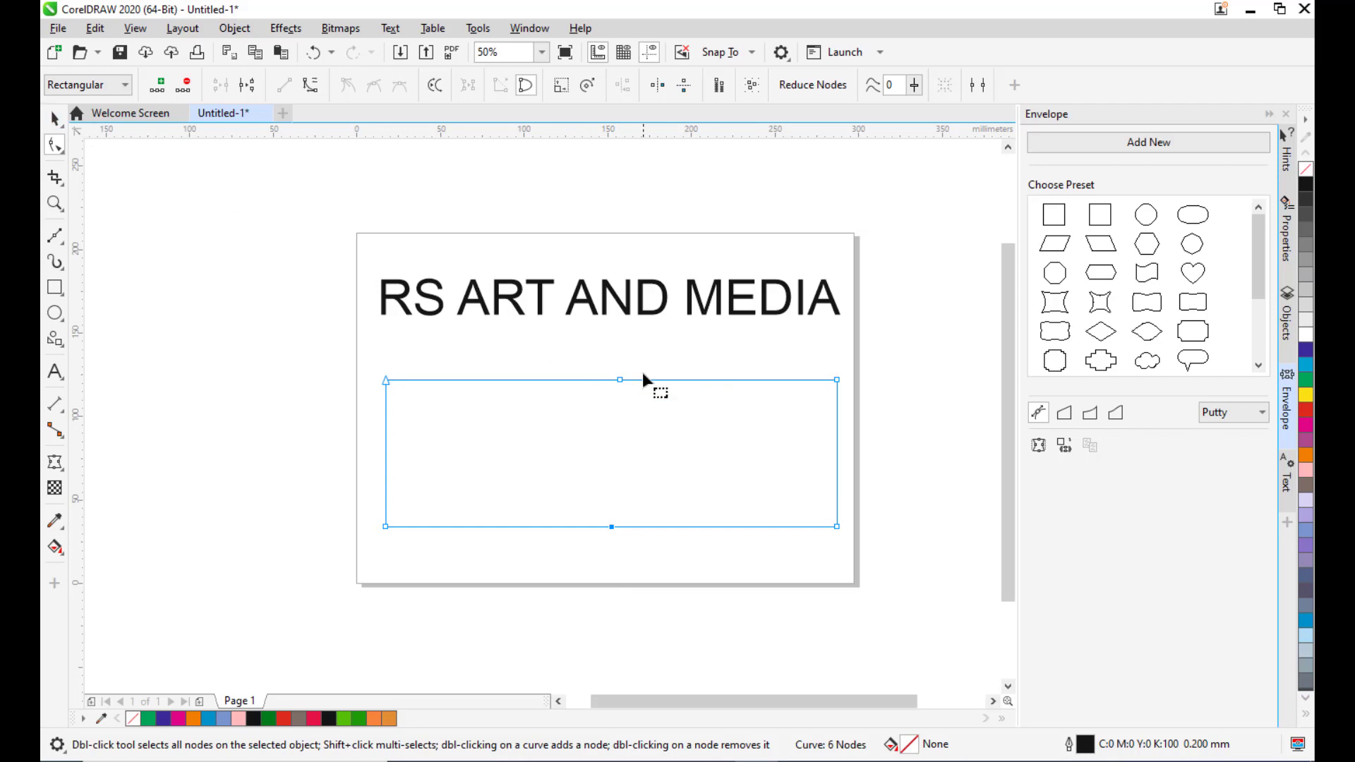
{"action": "left_click_drag", "start_coordinate": [618, 378], "coordinate": [615, 417]}
{"action": "left_click_drag", "start_coordinate": [611, 525], "coordinate": [617, 484]}
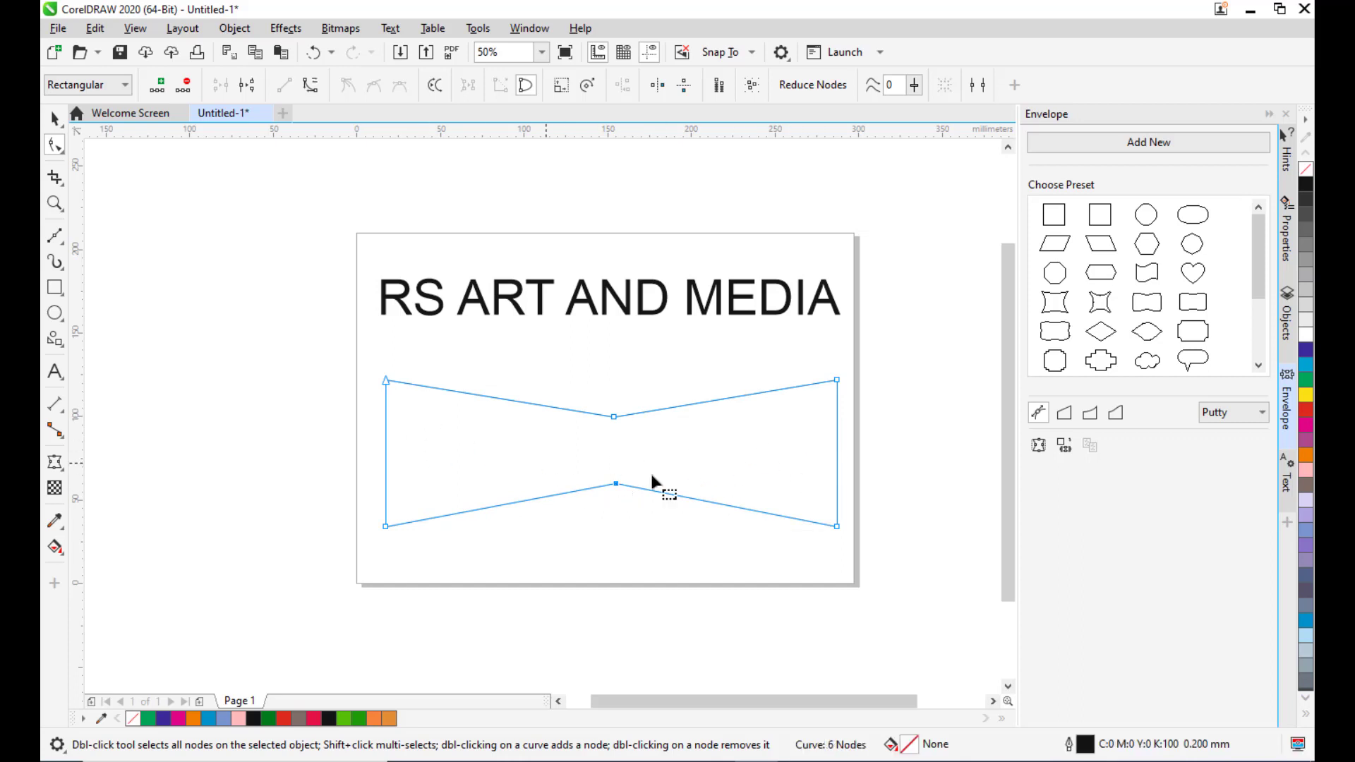
{"action": "left_click", "coordinate": [54, 118]}
- Stretch the "RS ART AND MEDIA" text to about 37 mm high and place it centered above the bow-tie shape
{"action": "left_click", "coordinate": [612, 245]}
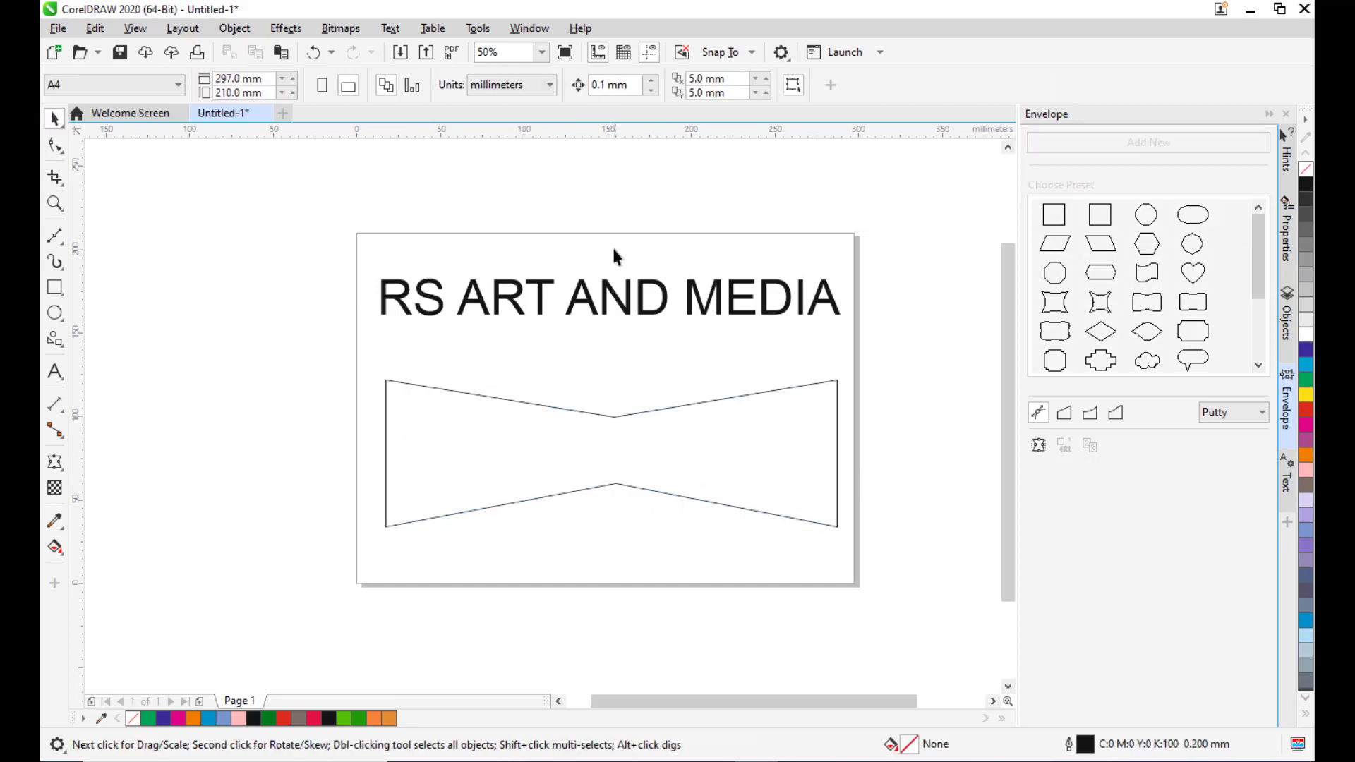
{"action": "left_click", "coordinate": [603, 296]}
{"action": "left_click_drag", "start_coordinate": [621, 297], "coordinate": [647, 297]}
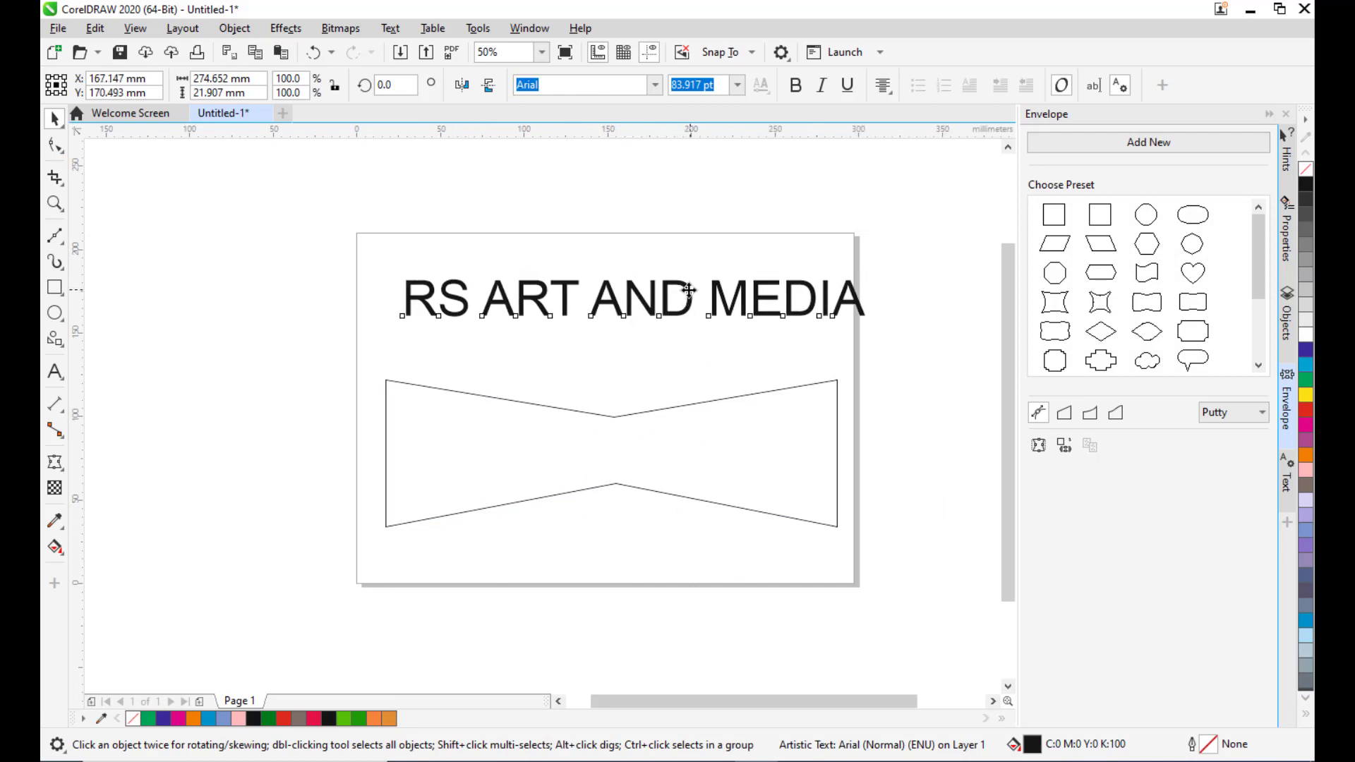
{"action": "left_click_drag", "start_coordinate": [690, 297], "coordinate": [619, 299]}
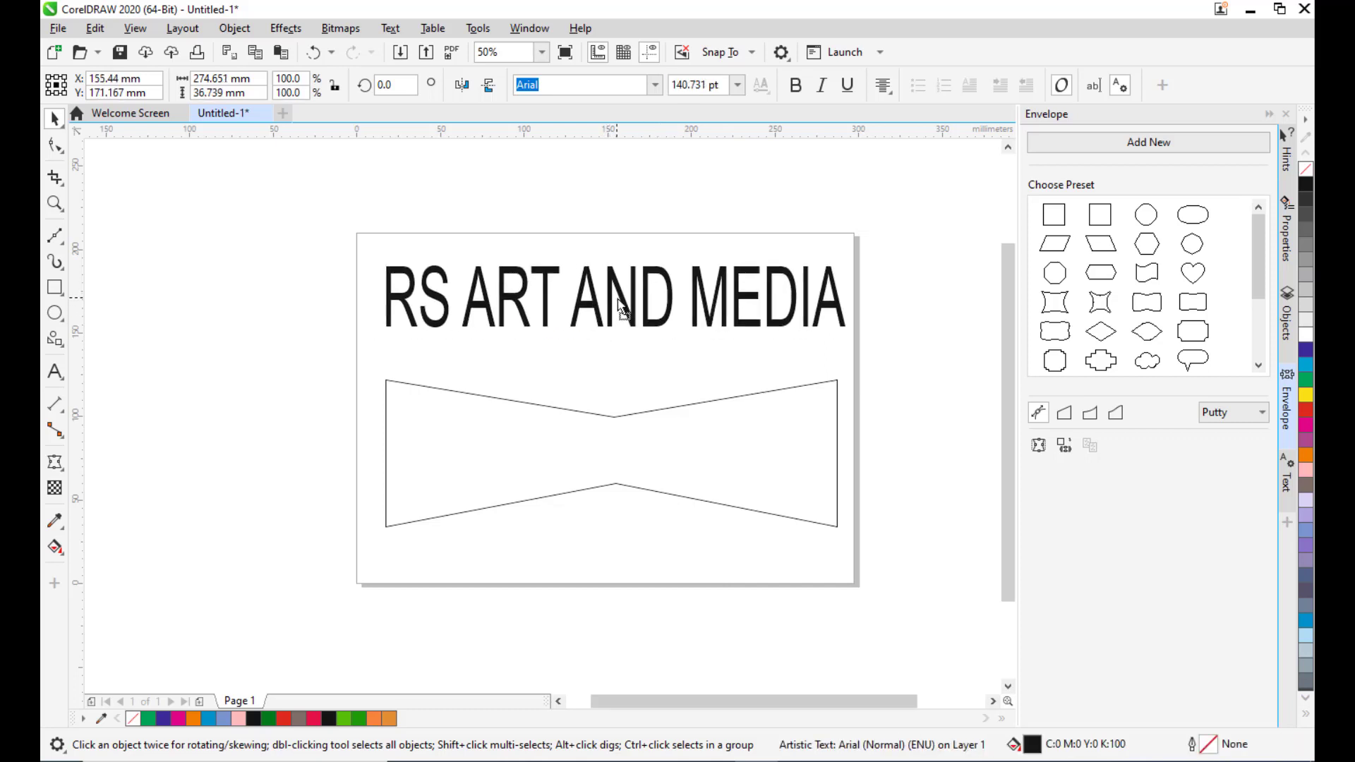
- Create an envelope for the "RS ART AND MEDIA" text from the bow-tie shape and return to the Pick tool
{"action": "left_click", "coordinate": [1065, 448]}
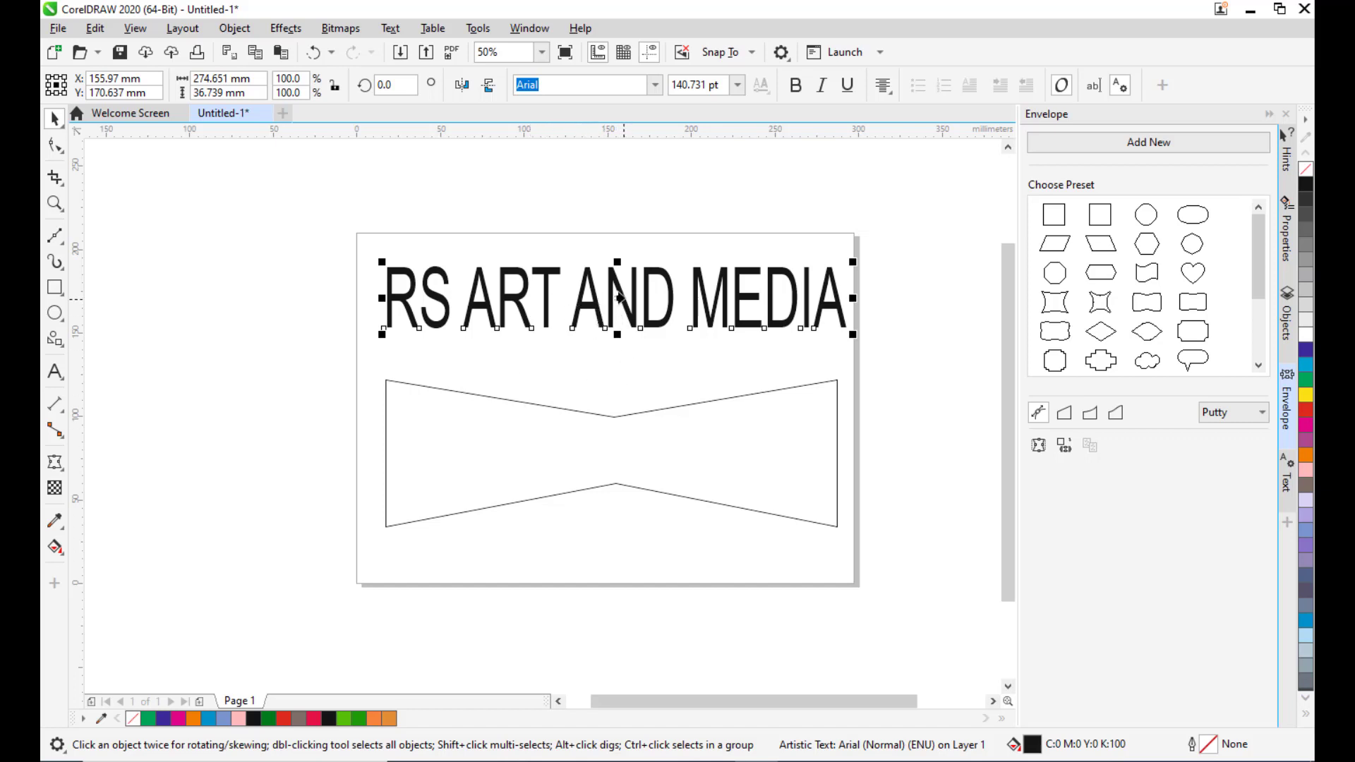
{"action": "left_click", "coordinate": [532, 452]}
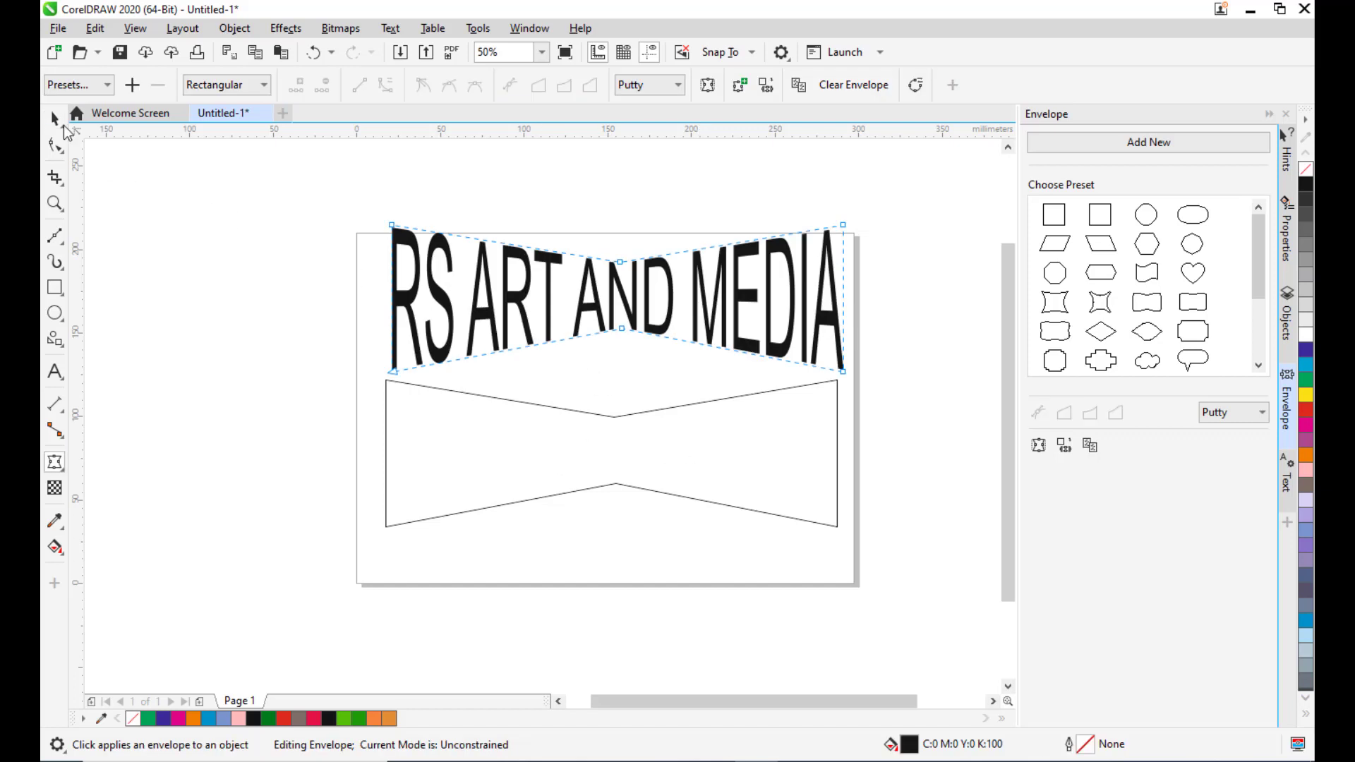
{"action": "left_click", "coordinate": [51, 120]}
{"action": "left_click", "coordinate": [429, 372]}
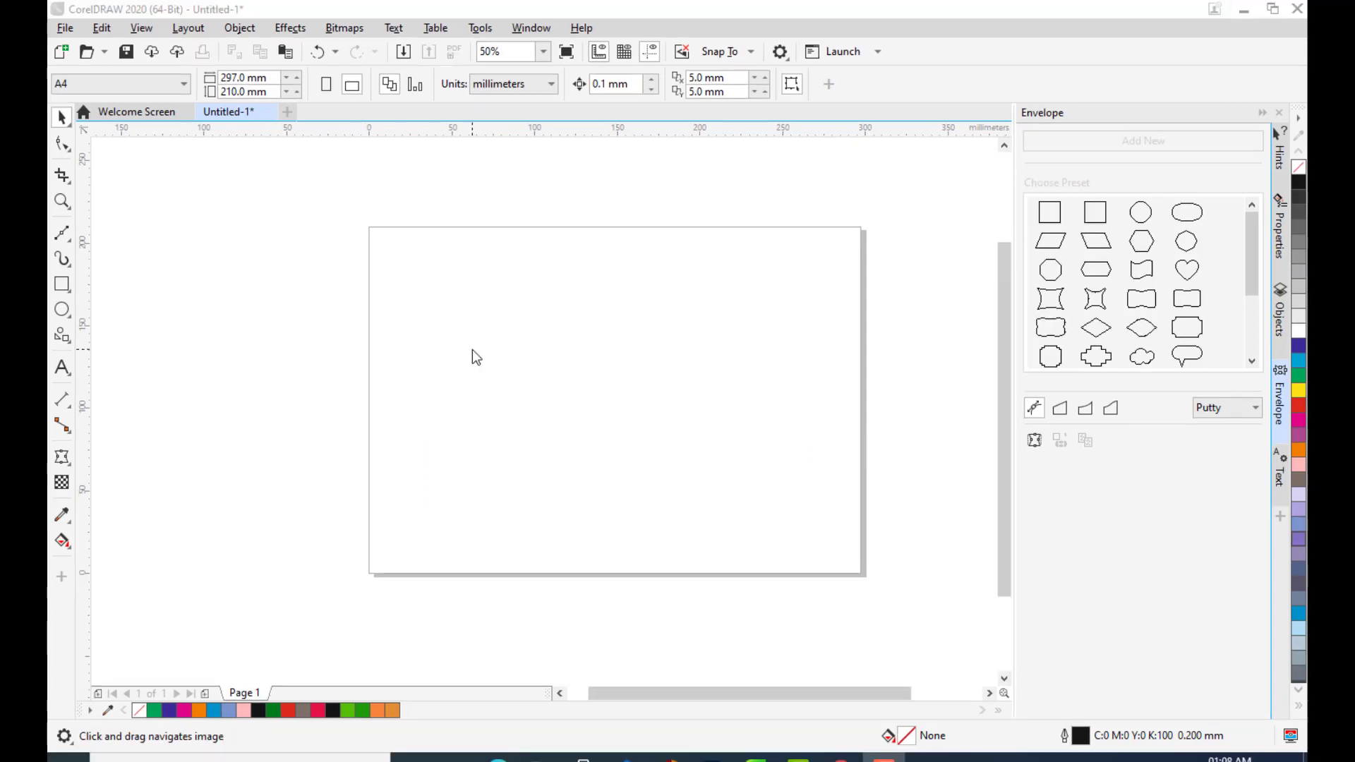
- Import the MUG image from the "photoshop ref images" folder
{"action": "left_click", "coordinate": [64, 29]}
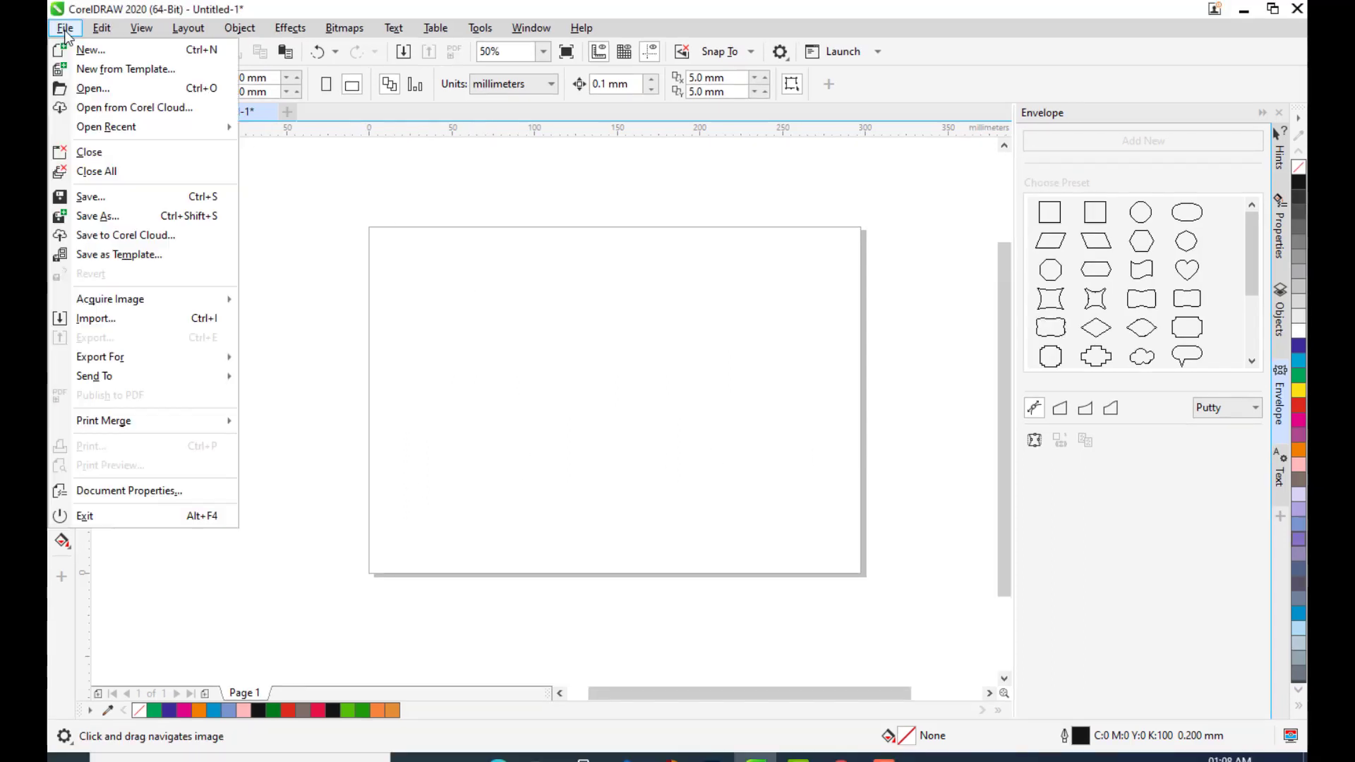
{"action": "left_click", "coordinate": [108, 320]}
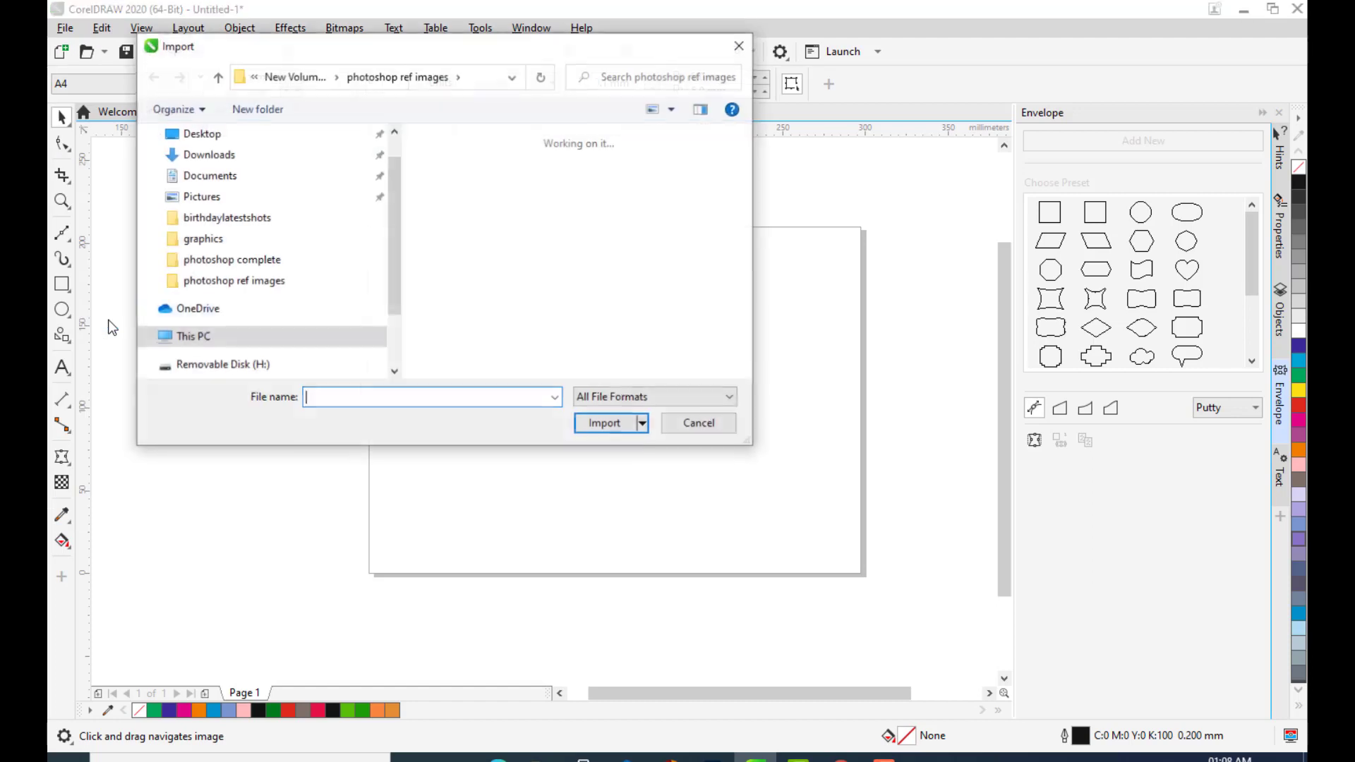
{"action": "left_click", "coordinate": [249, 275]}
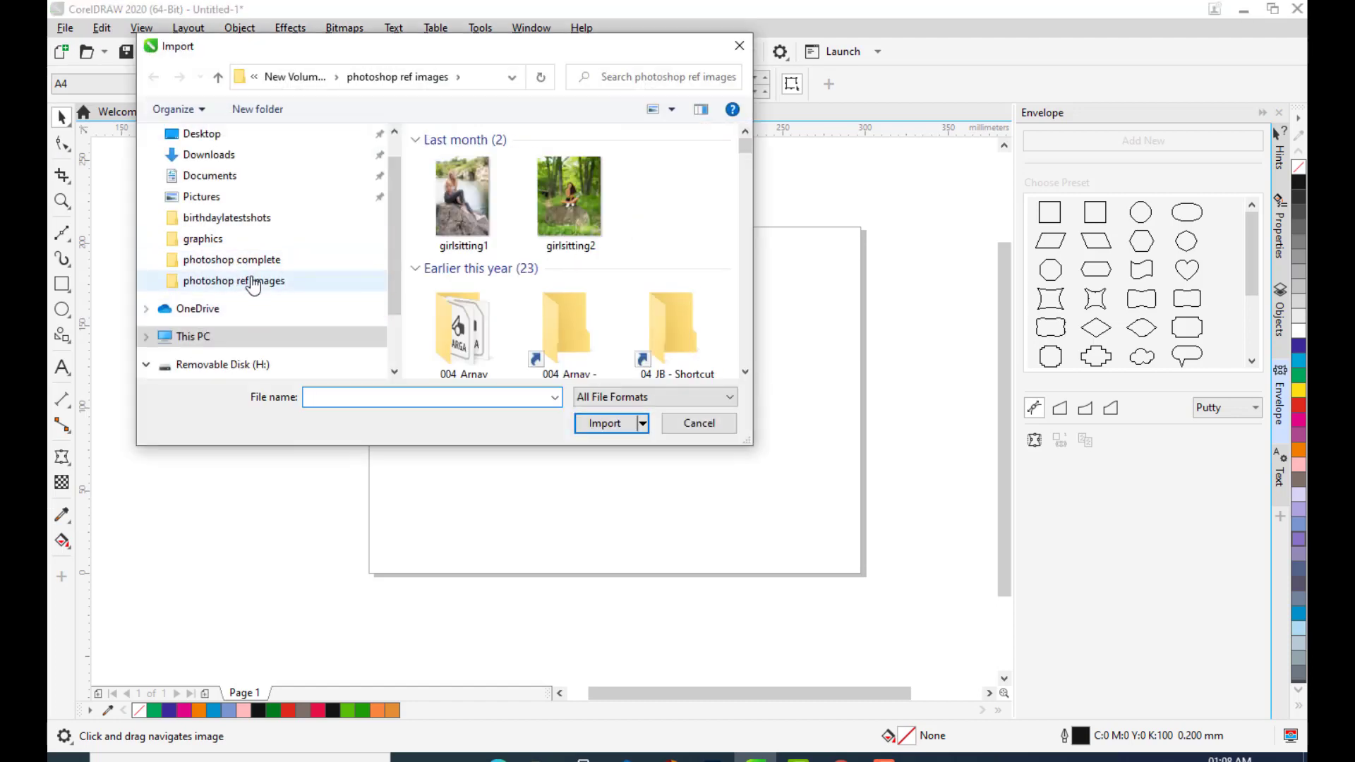
{"action": "left_click", "coordinate": [590, 207]}
{"action": "scroll", "coordinate": [590, 207], "scroll_direction": "down", "scroll_amount": 5}
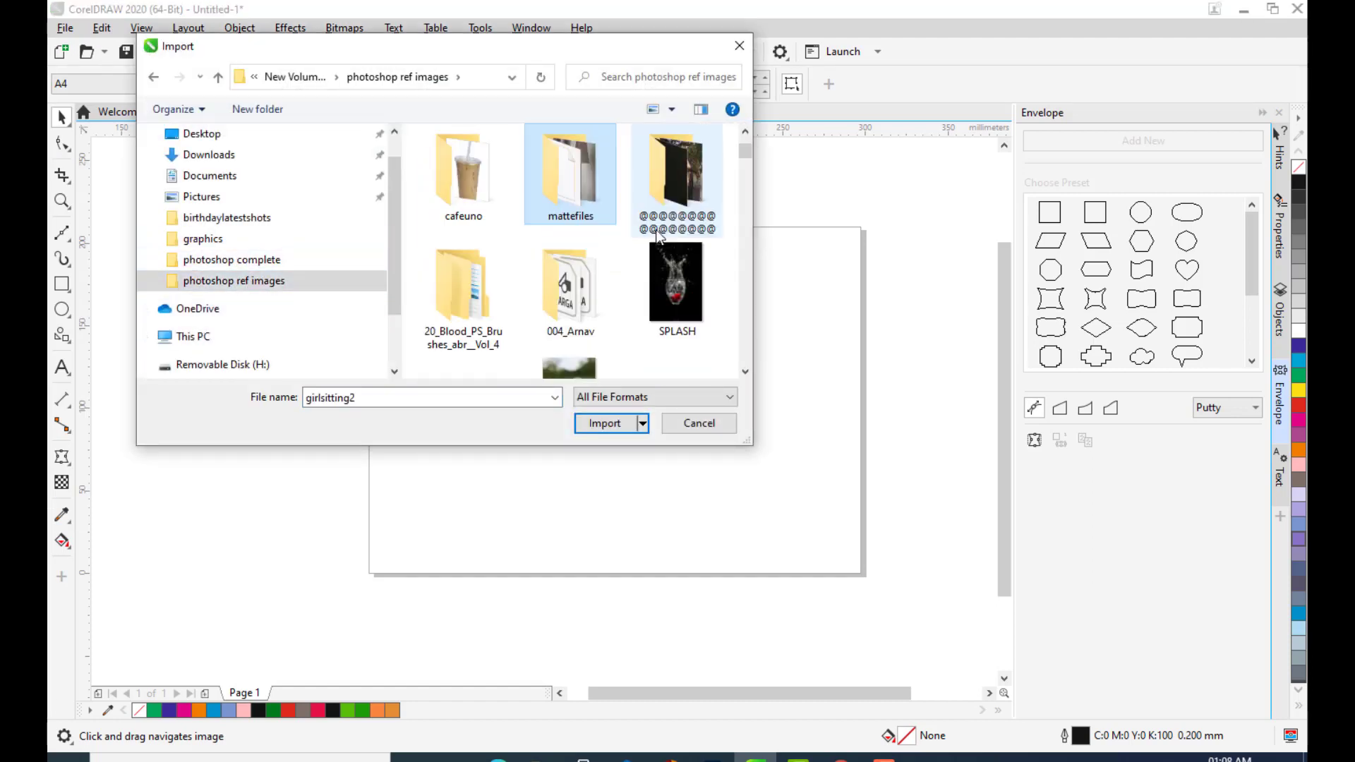
{"action": "left_click", "coordinate": [461, 185]}
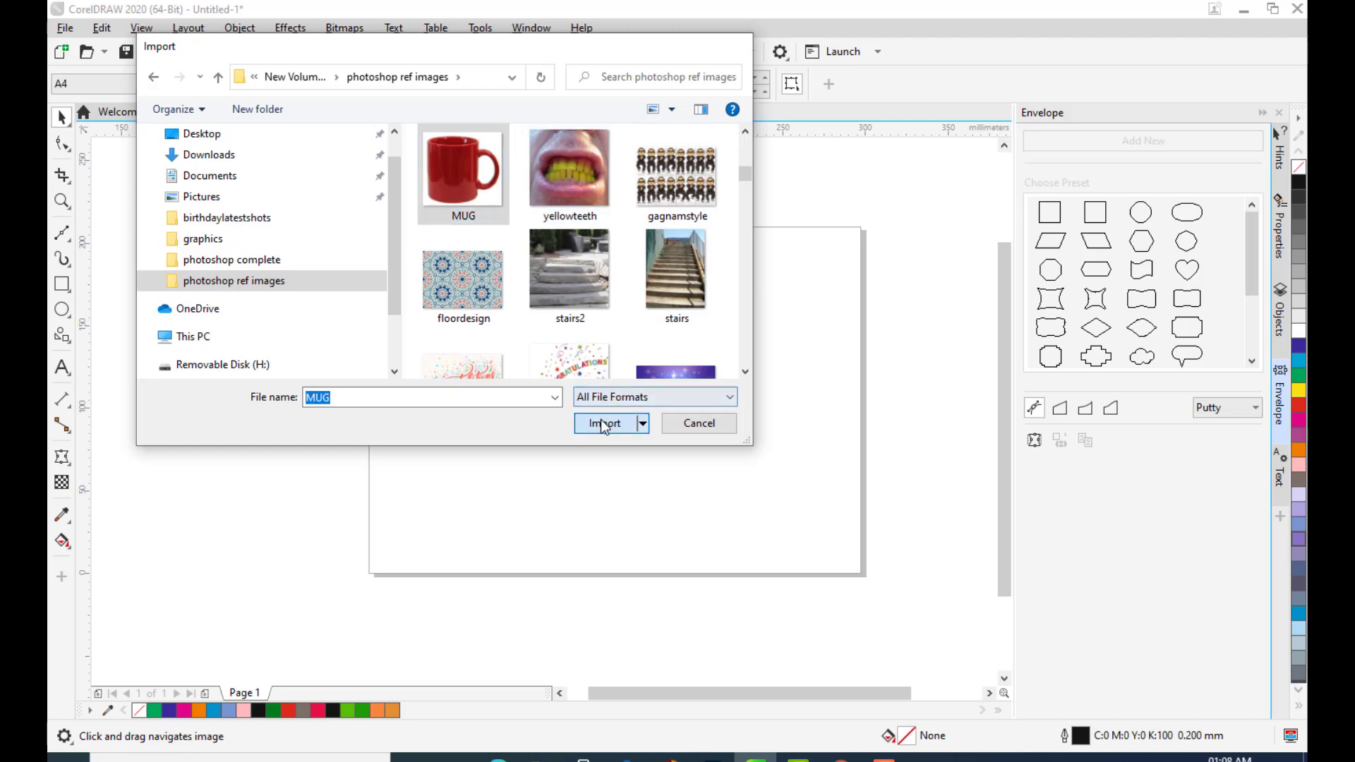
{"action": "left_click", "coordinate": [600, 420]}
- Place the mug image about 154 mm wide and 144 mm high and move it across the page's left edge
{"action": "left_click", "coordinate": [558, 372]}
{"action": "left_click_drag", "start_coordinate": [588, 403], "coordinate": [718, 508]}
{"action": "mouse_move", "coordinate": [505, 393]}
{"action": "left_mouse_down"}
{"action": "mouse_move", "coordinate": [447, 393]}
{"action": "mouse_move", "coordinate": [492, 402]}
{"action": "left_mouse_up"}
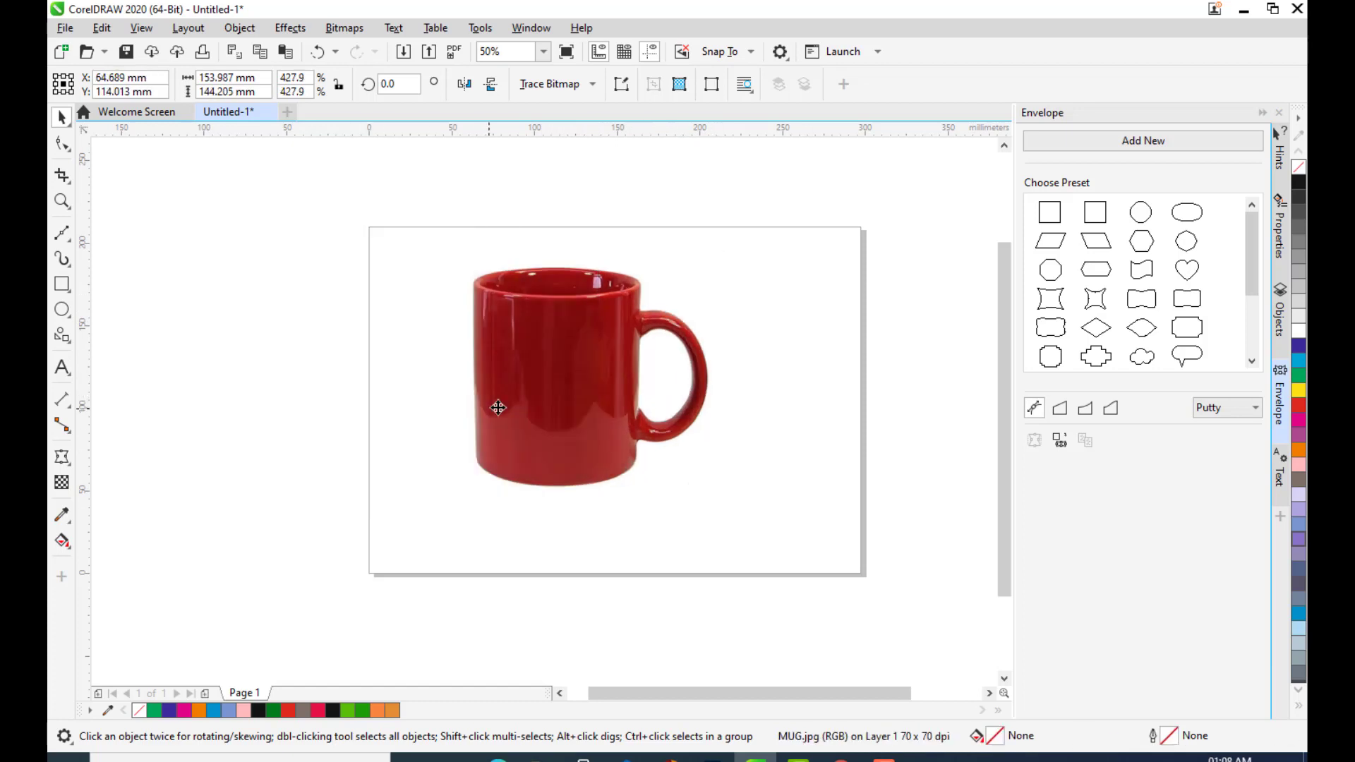
{"action": "scroll", "coordinate": [469, 342], "scroll_direction": "up", "scroll_amount": 2}
{"action": "scroll", "coordinate": [553, 317], "scroll_direction": "down", "scroll_amount": 2}
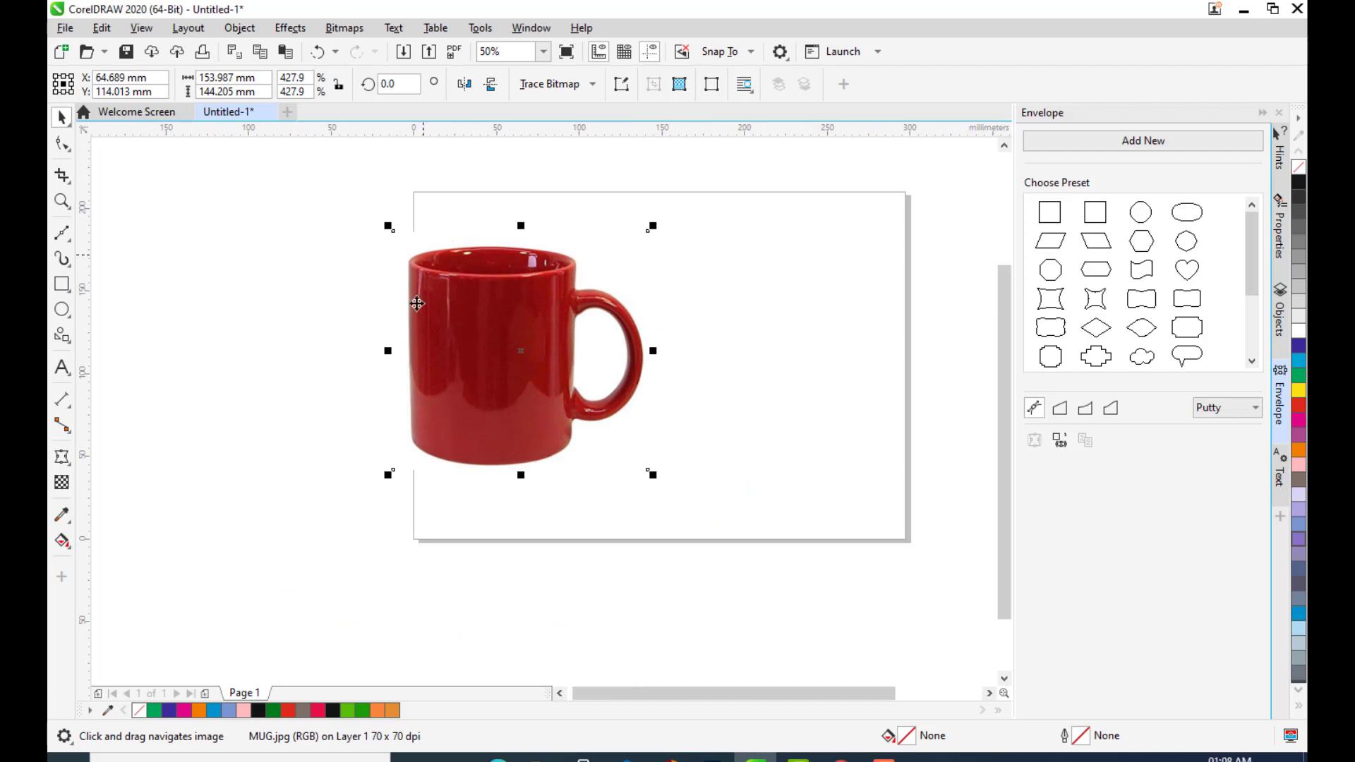
{"action": "left_click_drag", "start_coordinate": [543, 332], "coordinate": [359, 325]}
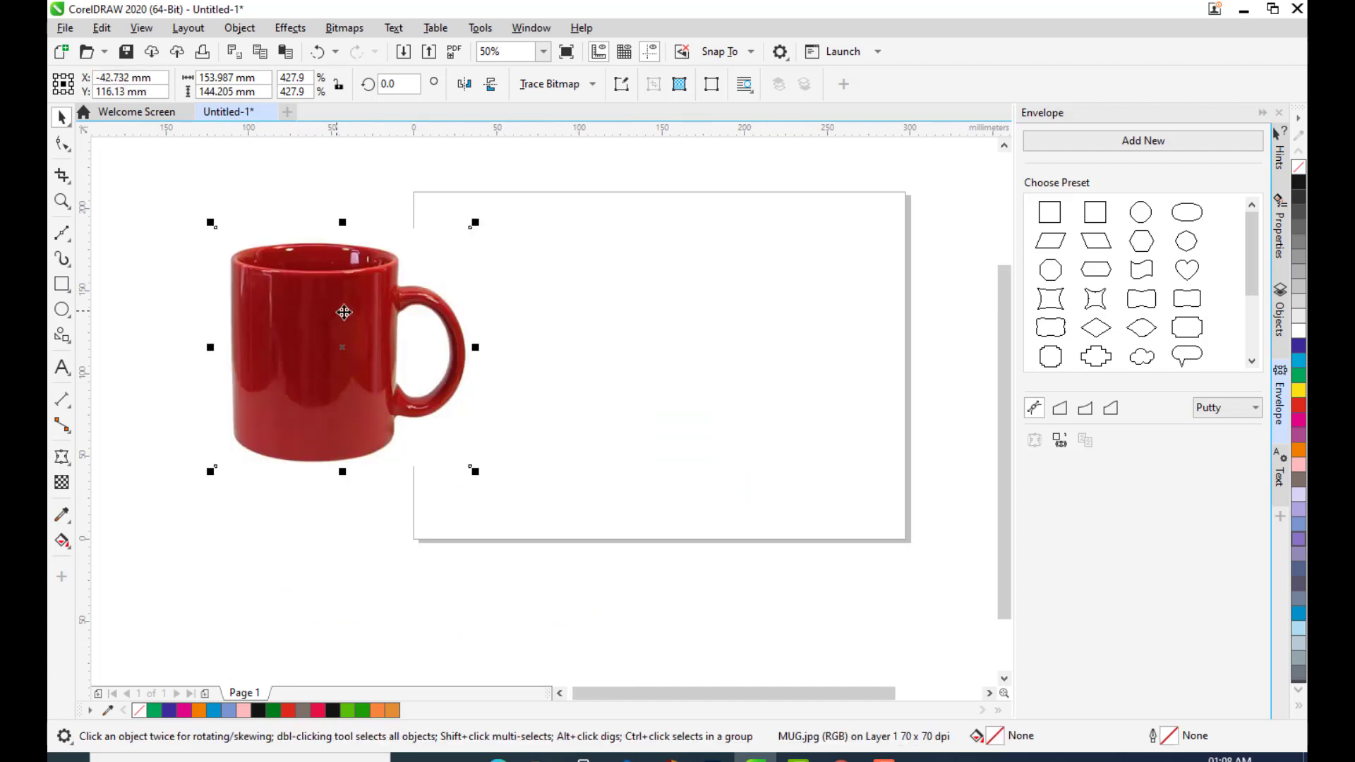
- Trace a closed six-node outline around the mug's body with the Bézier tool, curving its upper and lower edges
{"action": "left_click", "coordinate": [65, 237]}
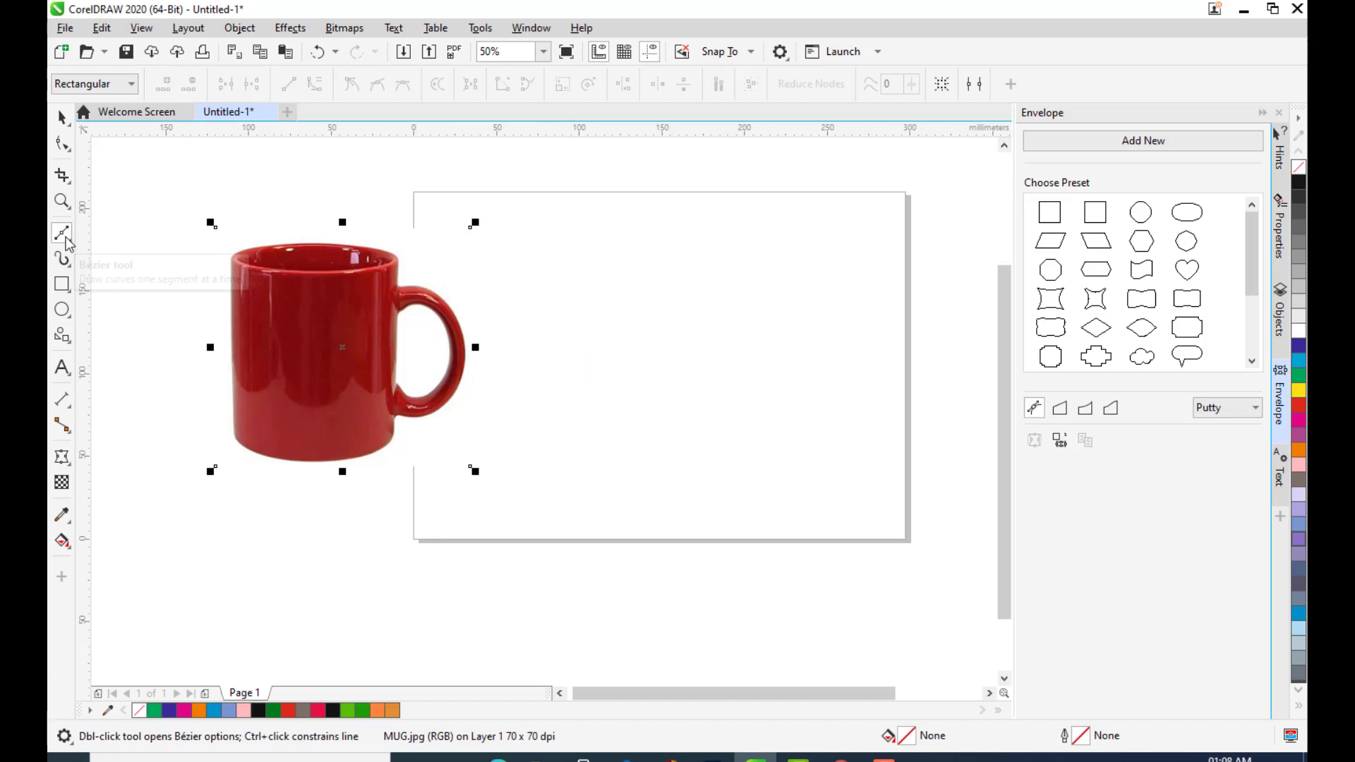
{"action": "left_click", "coordinate": [233, 274]}
{"action": "left_click_drag", "start_coordinate": [300, 285], "coordinate": [321, 286]}
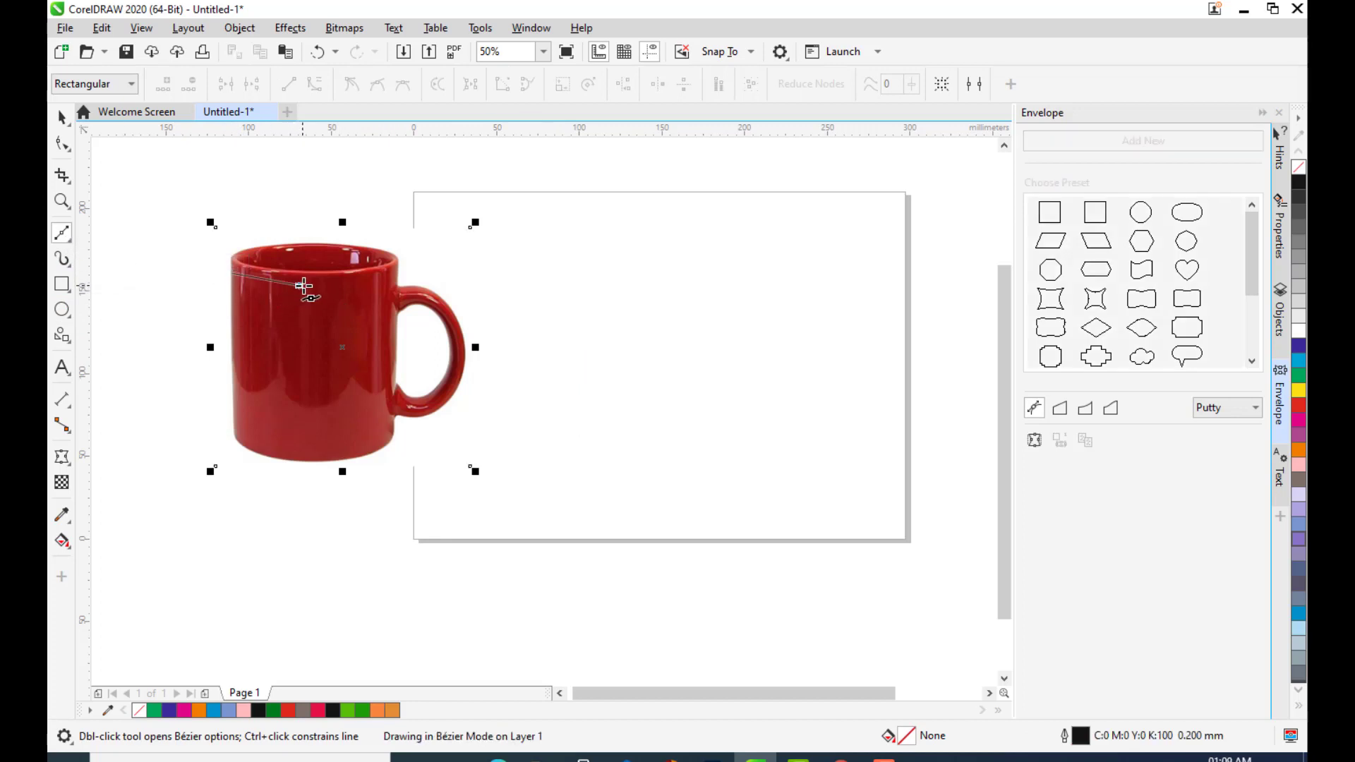
{"action": "left_click", "coordinate": [382, 276]}
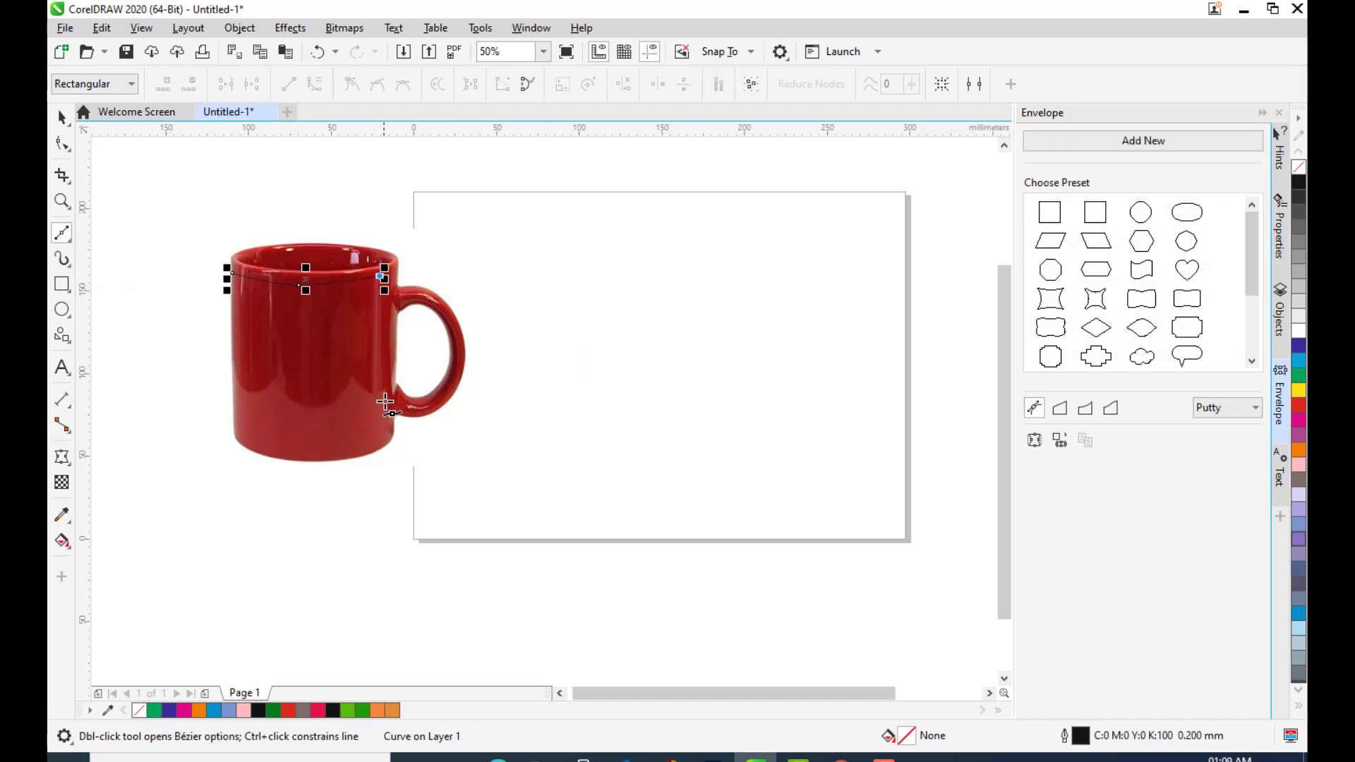
{"action": "left_click", "coordinate": [387, 429]}
{"action": "left_click_drag", "start_coordinate": [268, 443], "coordinate": [242, 438]}
{"action": "left_click", "coordinate": [233, 426]}
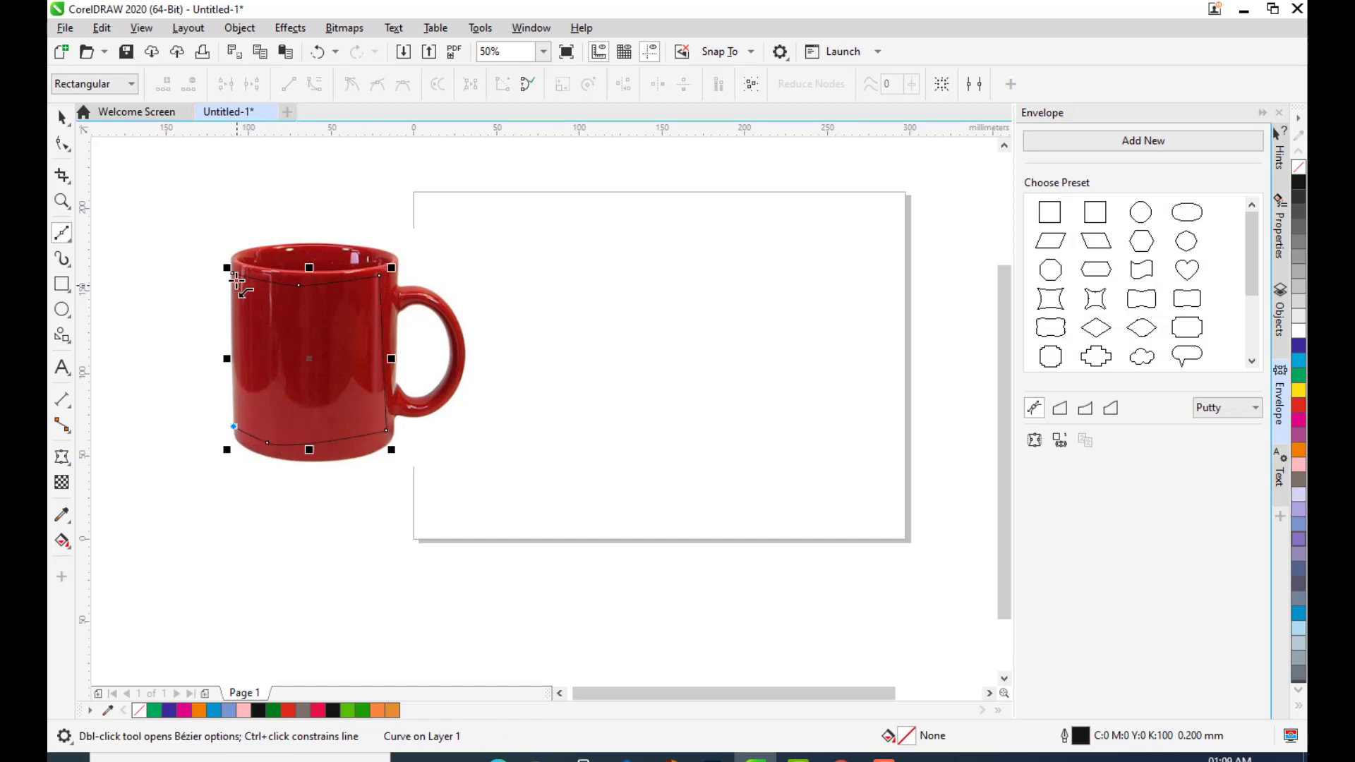
{"action": "left_click", "coordinate": [232, 273]}
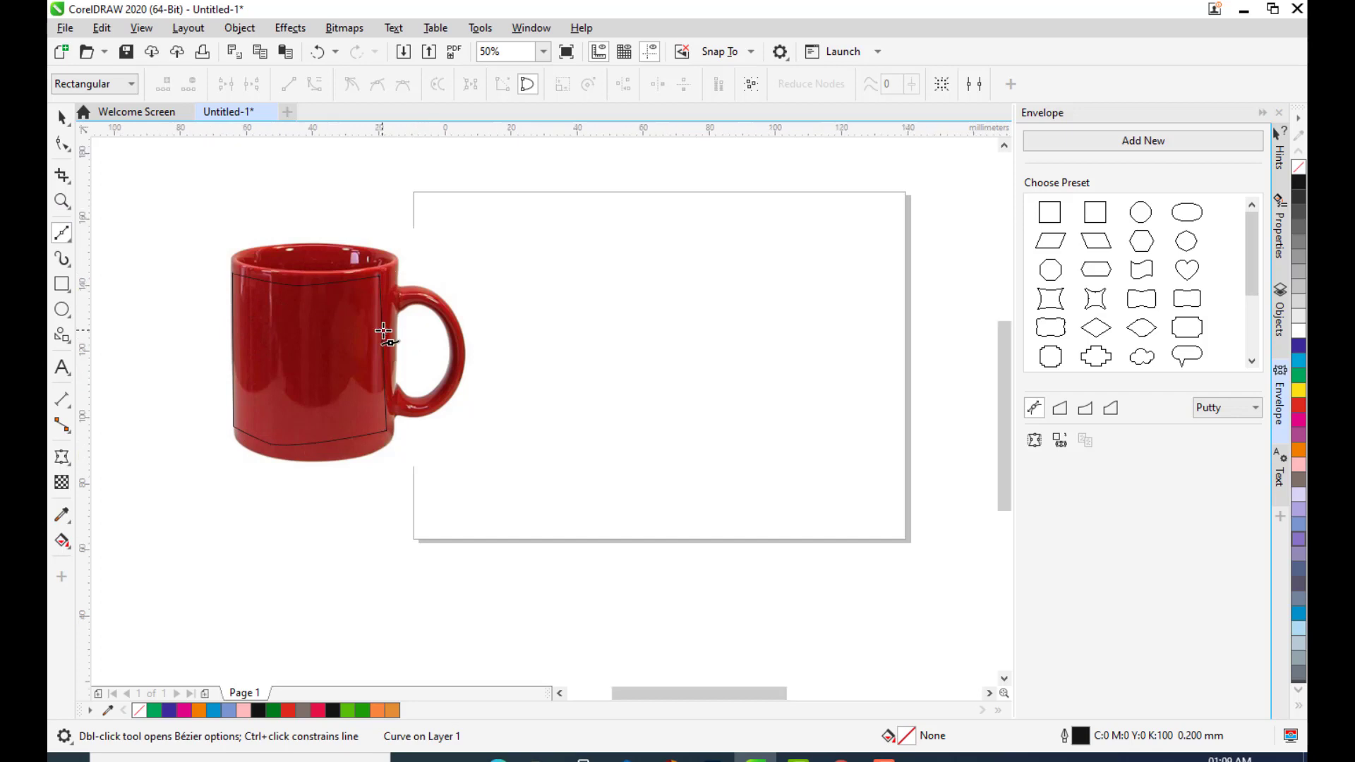
- Adjust the outline's upper edge with the Shape tool and move its right corners outward to the mug's handle side
{"action": "scroll", "coordinate": [297, 318], "scroll_direction": "up", "scroll_amount": 1}
{"action": "scroll", "coordinate": [296, 317], "scroll_direction": "down", "scroll_amount": 1}
{"action": "left_click", "coordinate": [62, 143]}
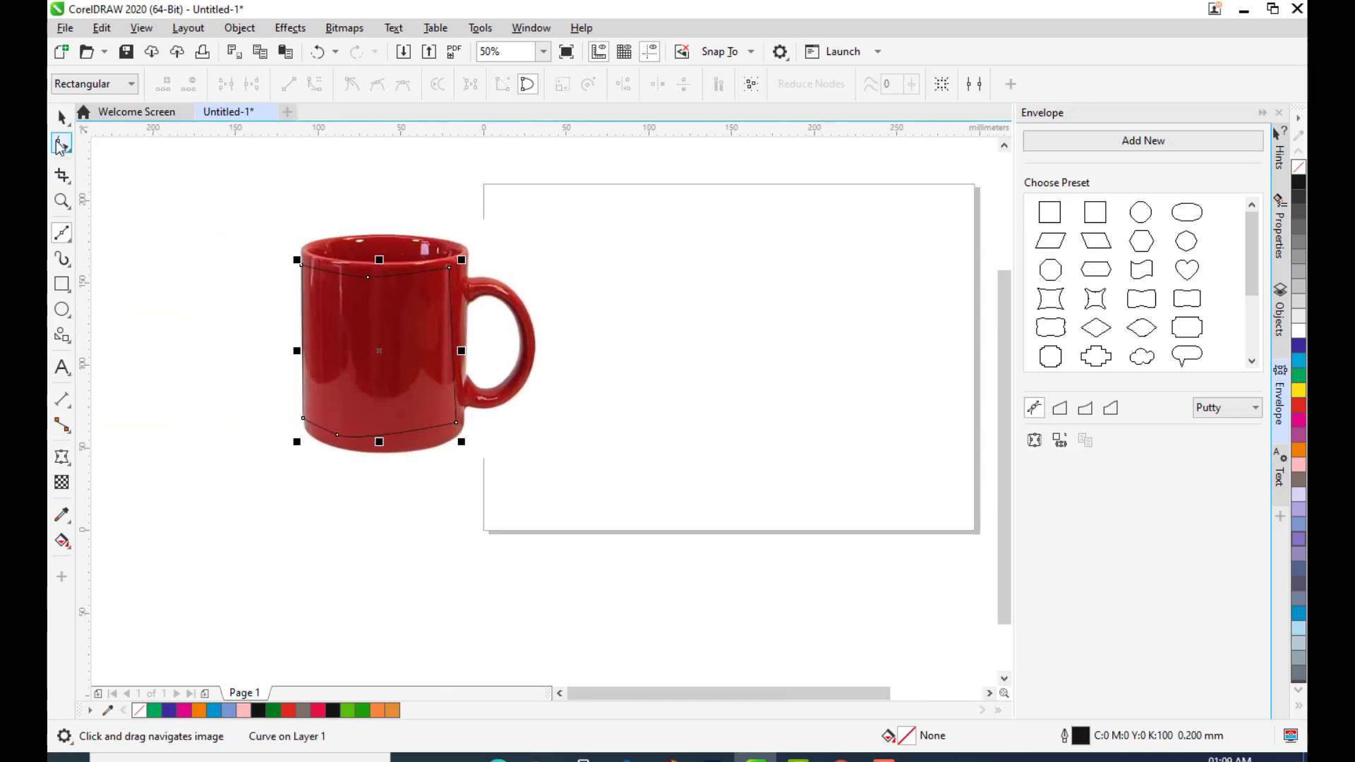
{"action": "left_click", "coordinate": [368, 278]}
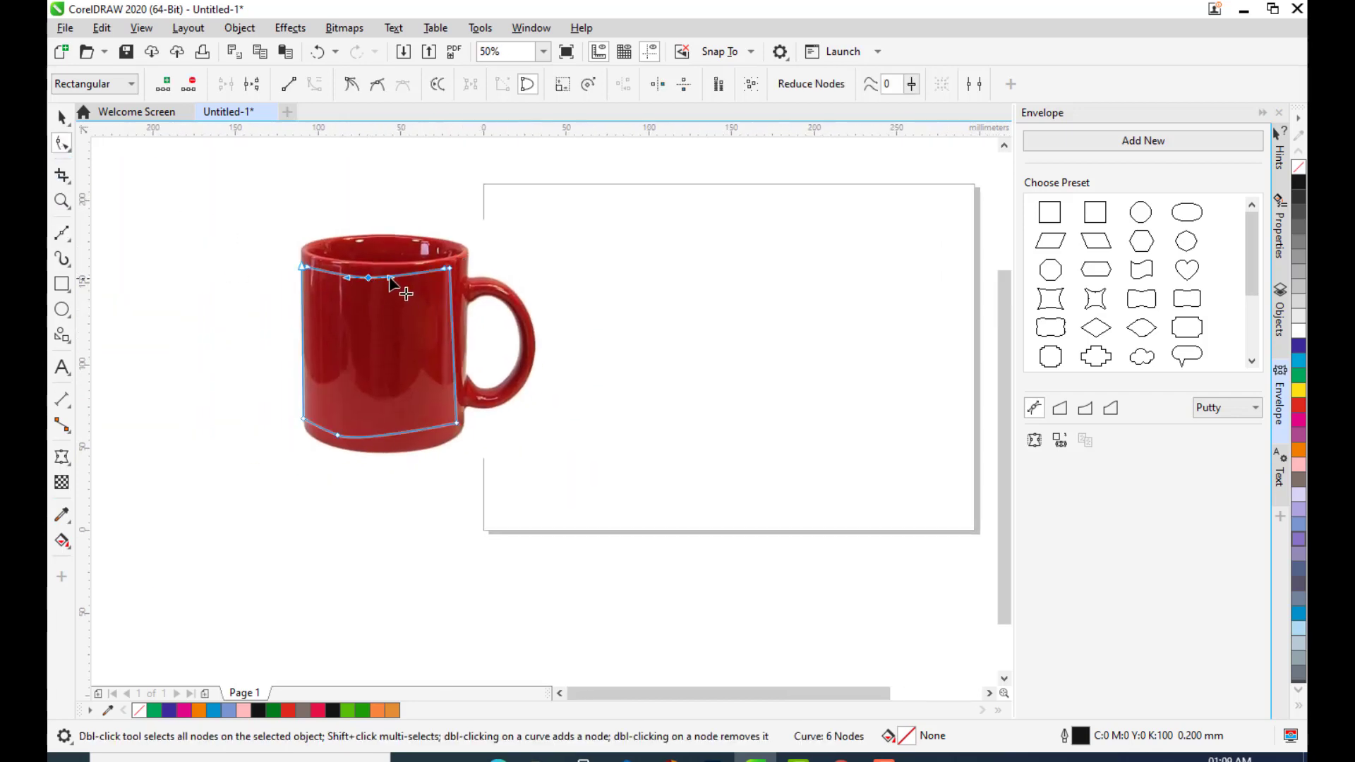
{"action": "left_click_drag", "start_coordinate": [392, 279], "coordinate": [459, 272]}
{"action": "left_click", "coordinate": [460, 423]}
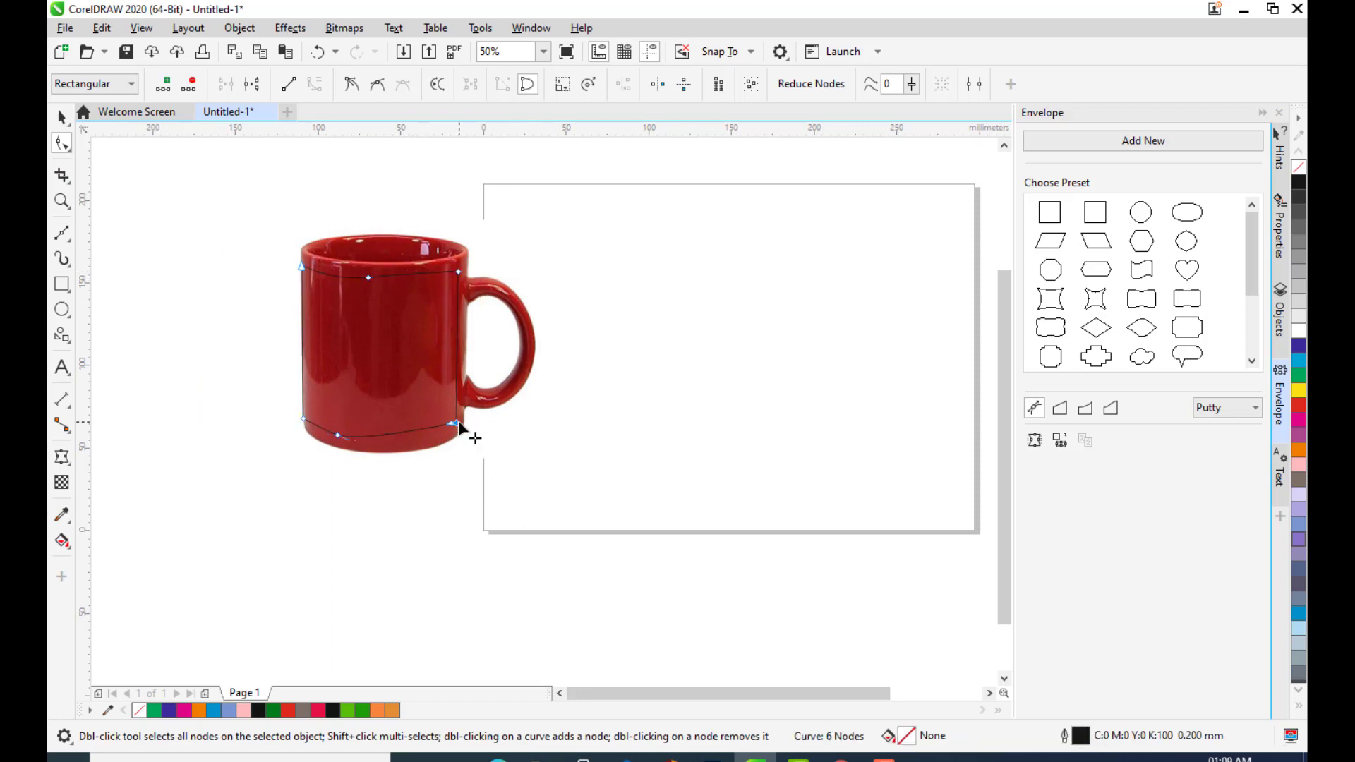
- Reshape the outline's lower edge by moving its middle node and curve handles down along the mug's base
{"action": "scroll", "coordinate": [350, 441], "scroll_direction": "up", "scroll_amount": 2}
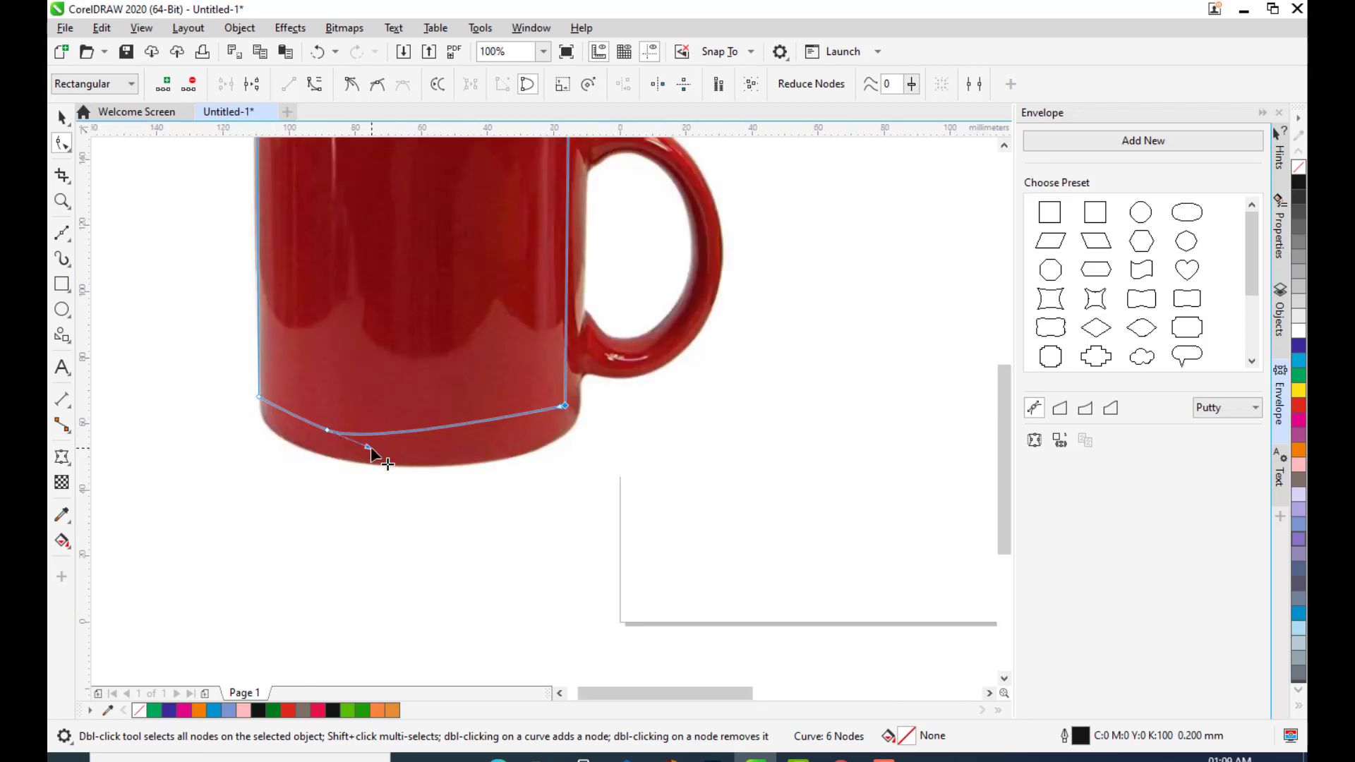
{"action": "left_click_drag", "start_coordinate": [369, 448], "coordinate": [419, 464]}
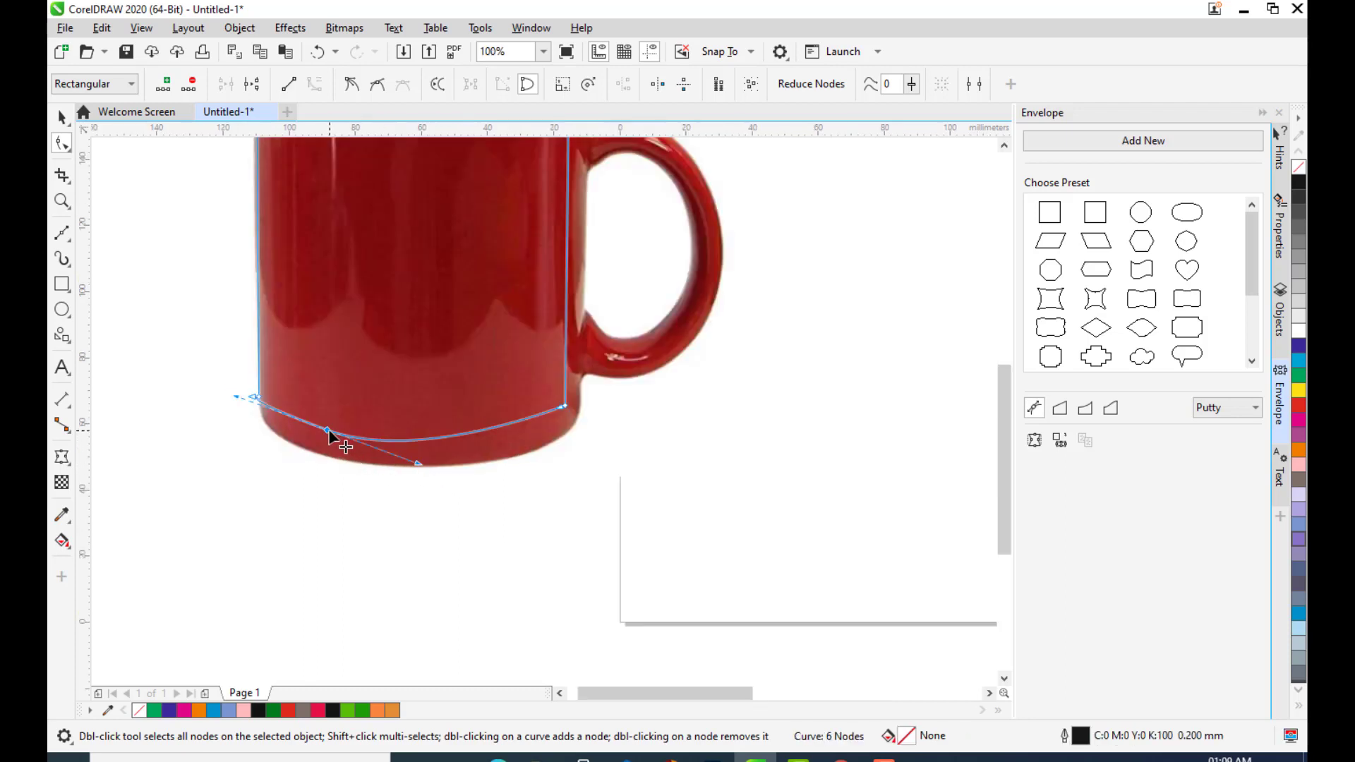
{"action": "left_click_drag", "start_coordinate": [328, 432], "coordinate": [358, 448]}
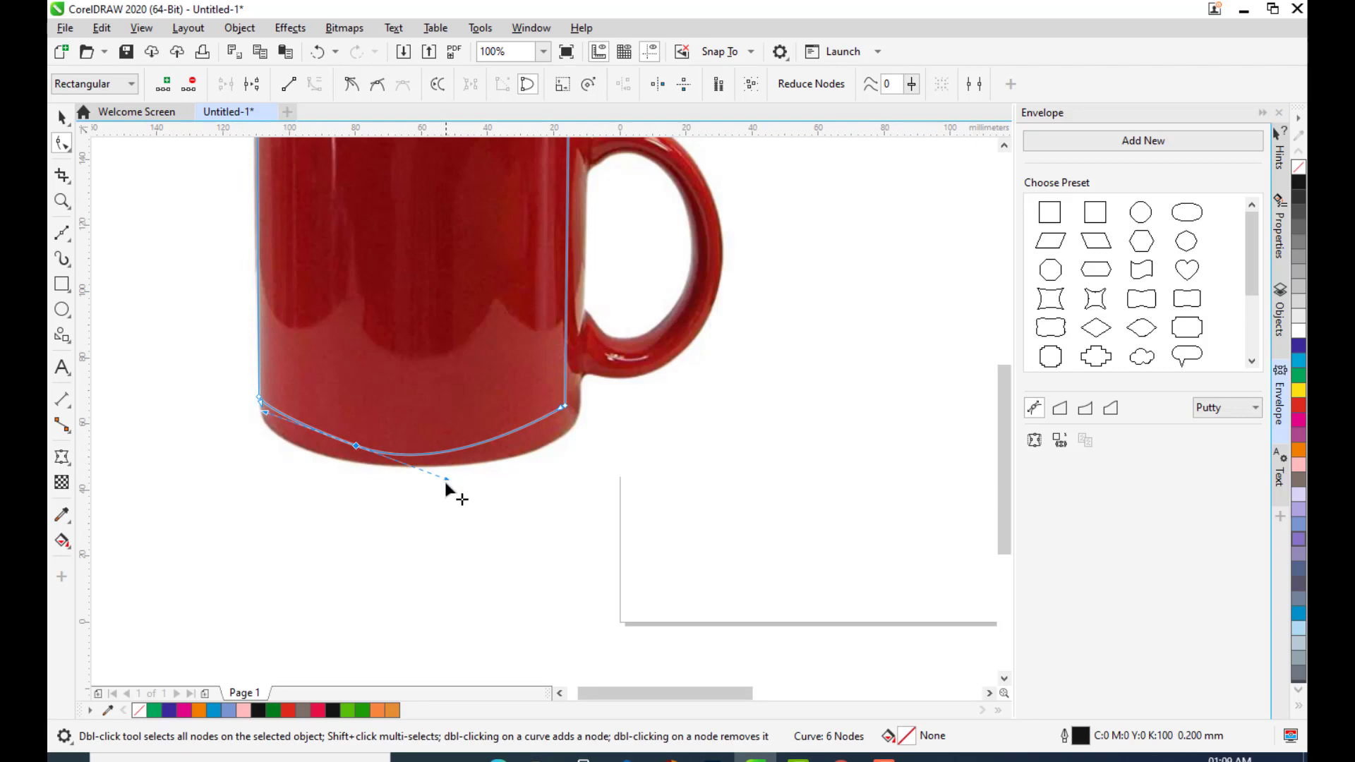
{"action": "left_click_drag", "start_coordinate": [445, 481], "coordinate": [460, 466]}
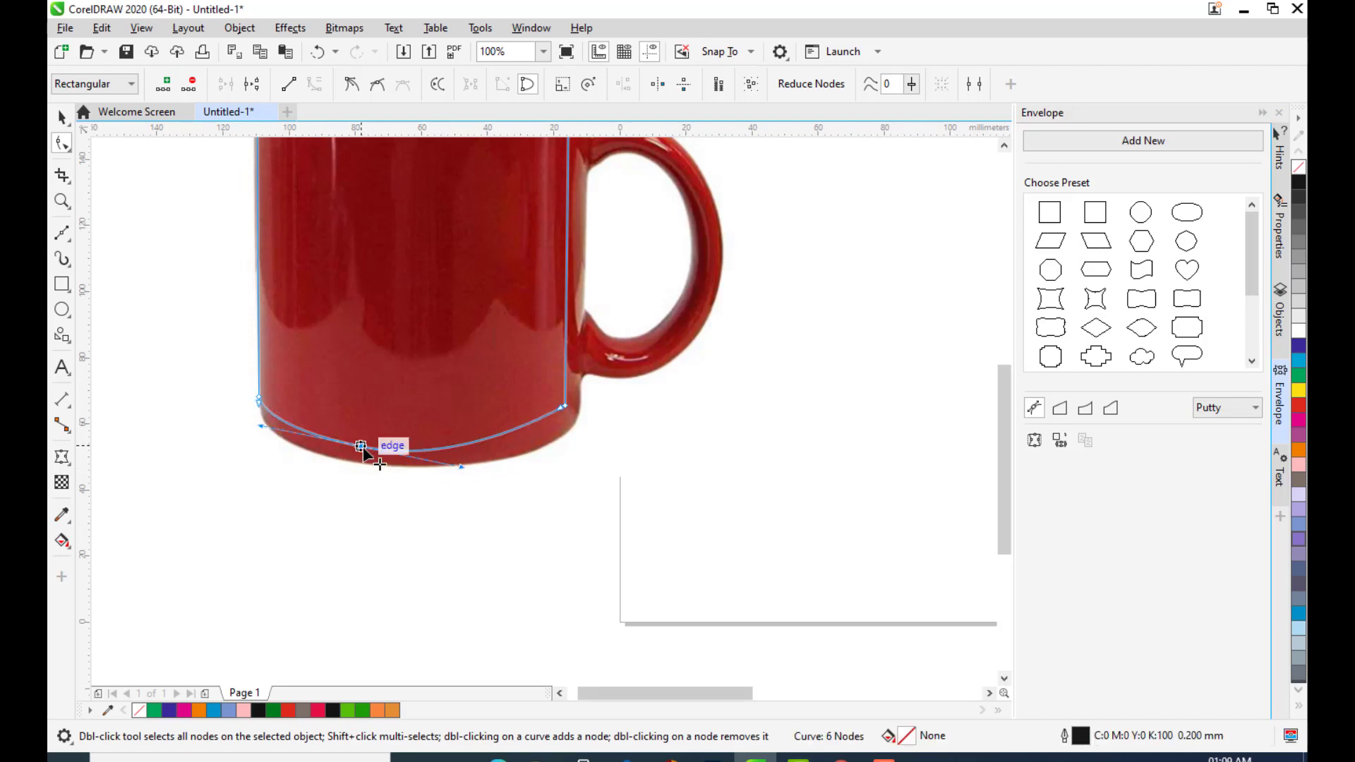
- Shift the middle nodes of the outline's upper and lower edges toward the mug's center and smooth both curves
{"action": "scroll", "coordinate": [318, 308], "scroll_direction": "down", "scroll_amount": 1}
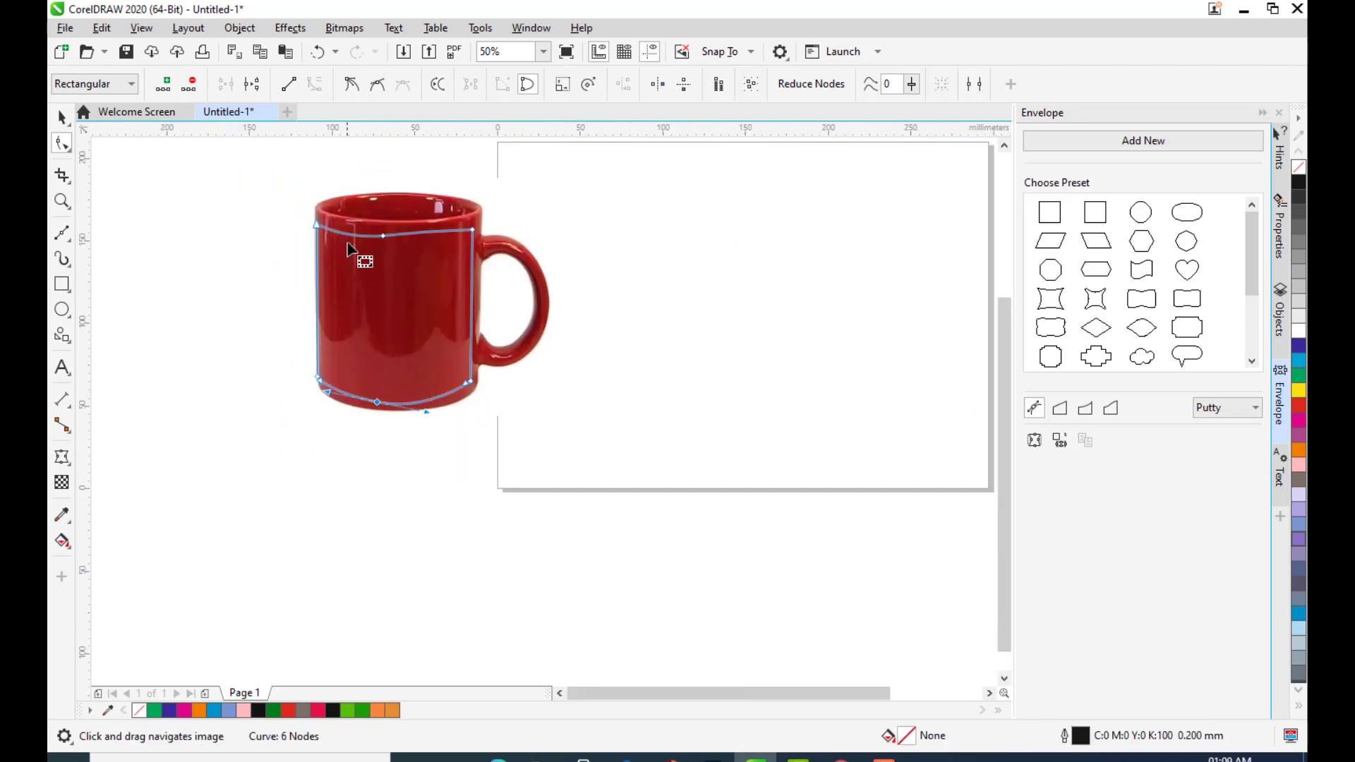
{"action": "scroll", "coordinate": [348, 247], "scroll_direction": "up", "scroll_amount": 1}
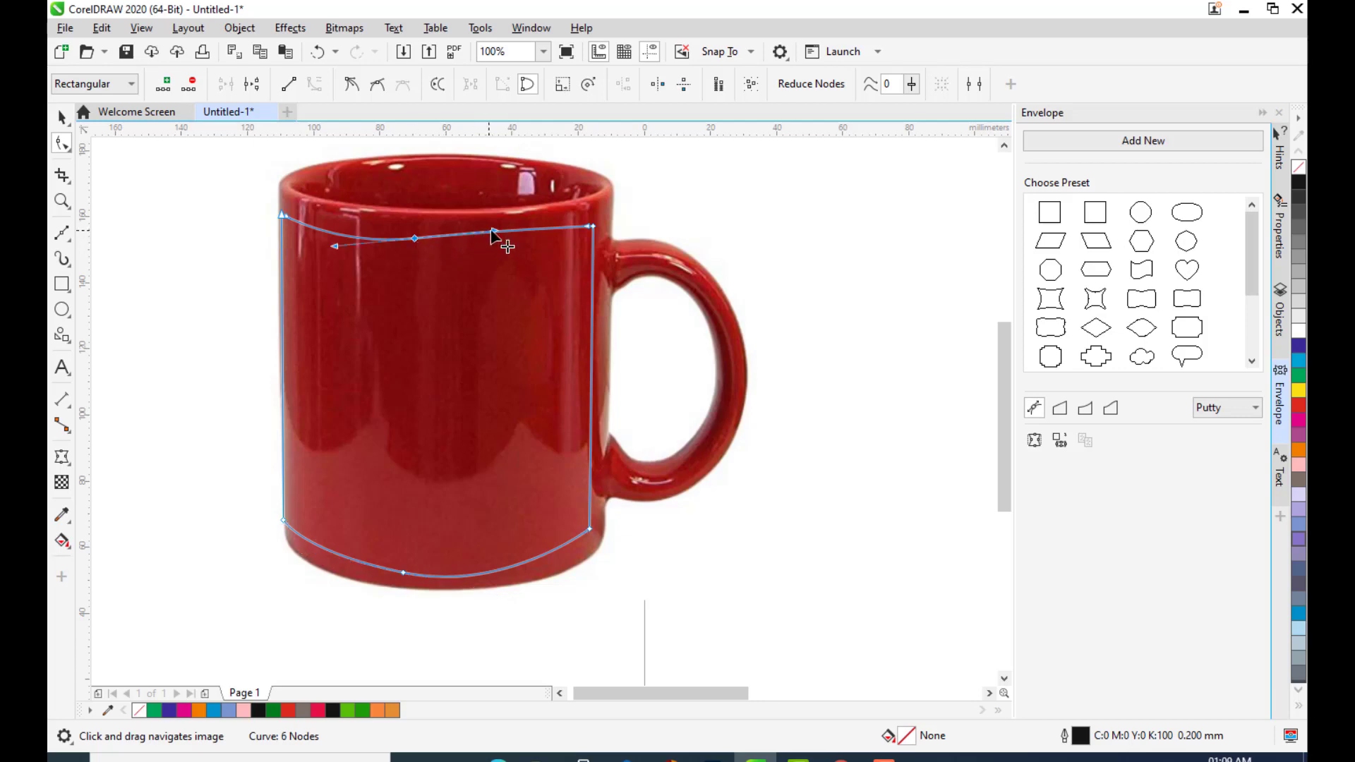
{"action": "left_click_drag", "start_coordinate": [493, 235], "coordinate": [420, 240]}
{"action": "left_click", "coordinate": [402, 573]}
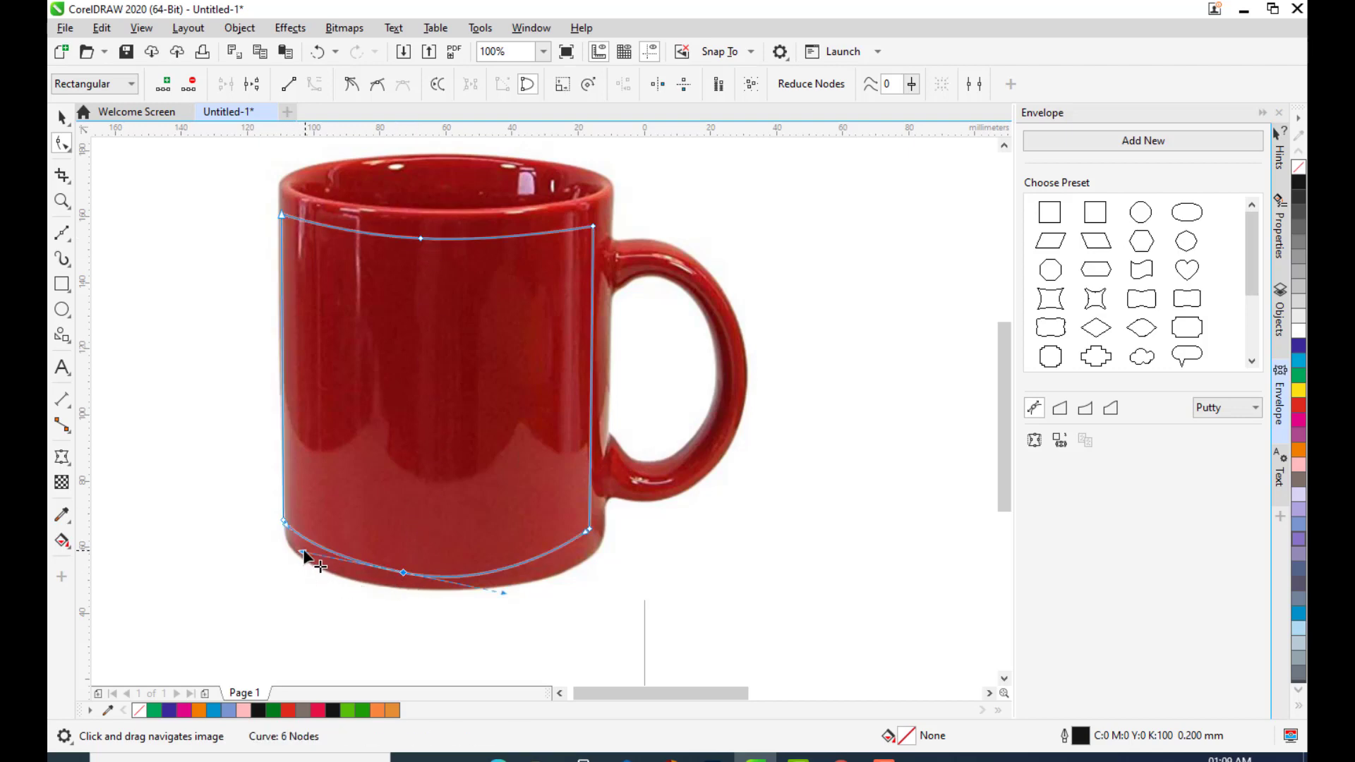
{"action": "left_click_drag", "start_coordinate": [303, 551], "coordinate": [303, 564]}
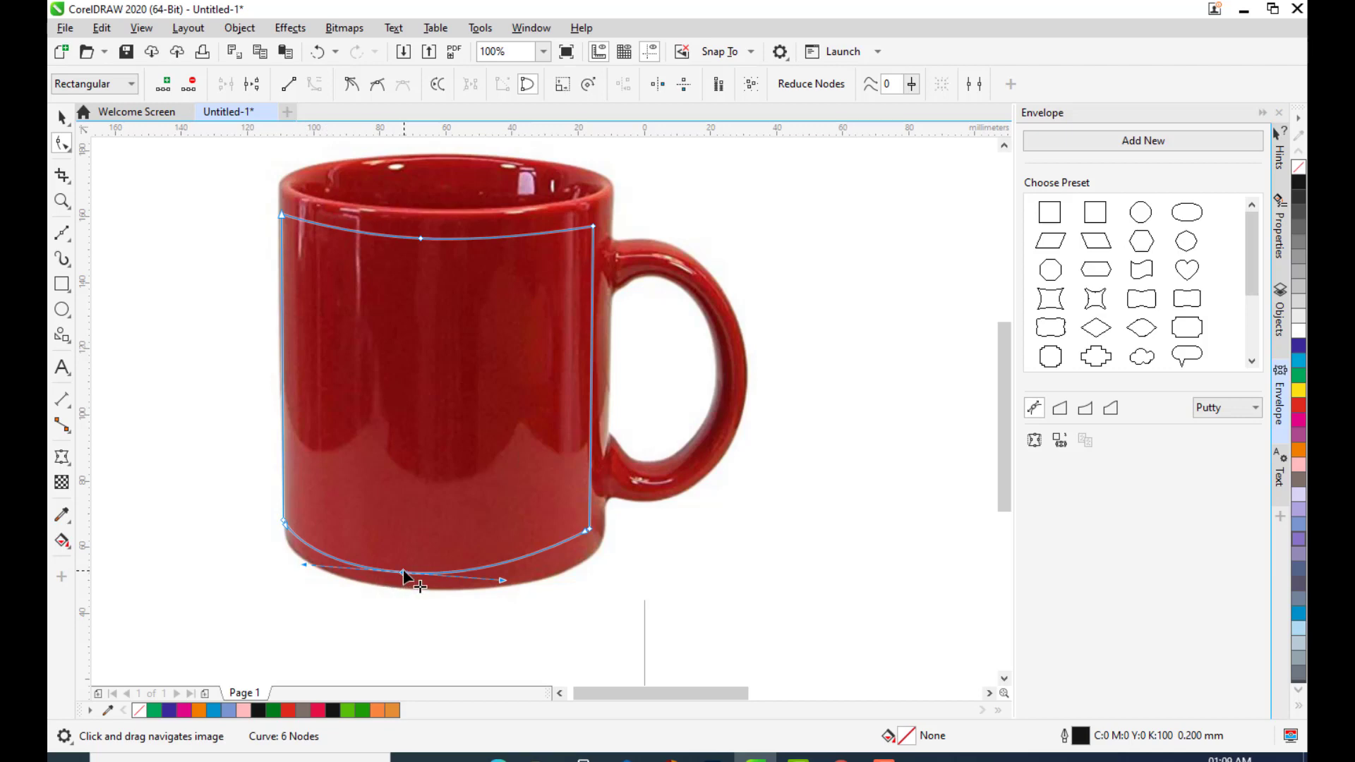
{"action": "left_click_drag", "start_coordinate": [402, 570], "coordinate": [415, 576]}
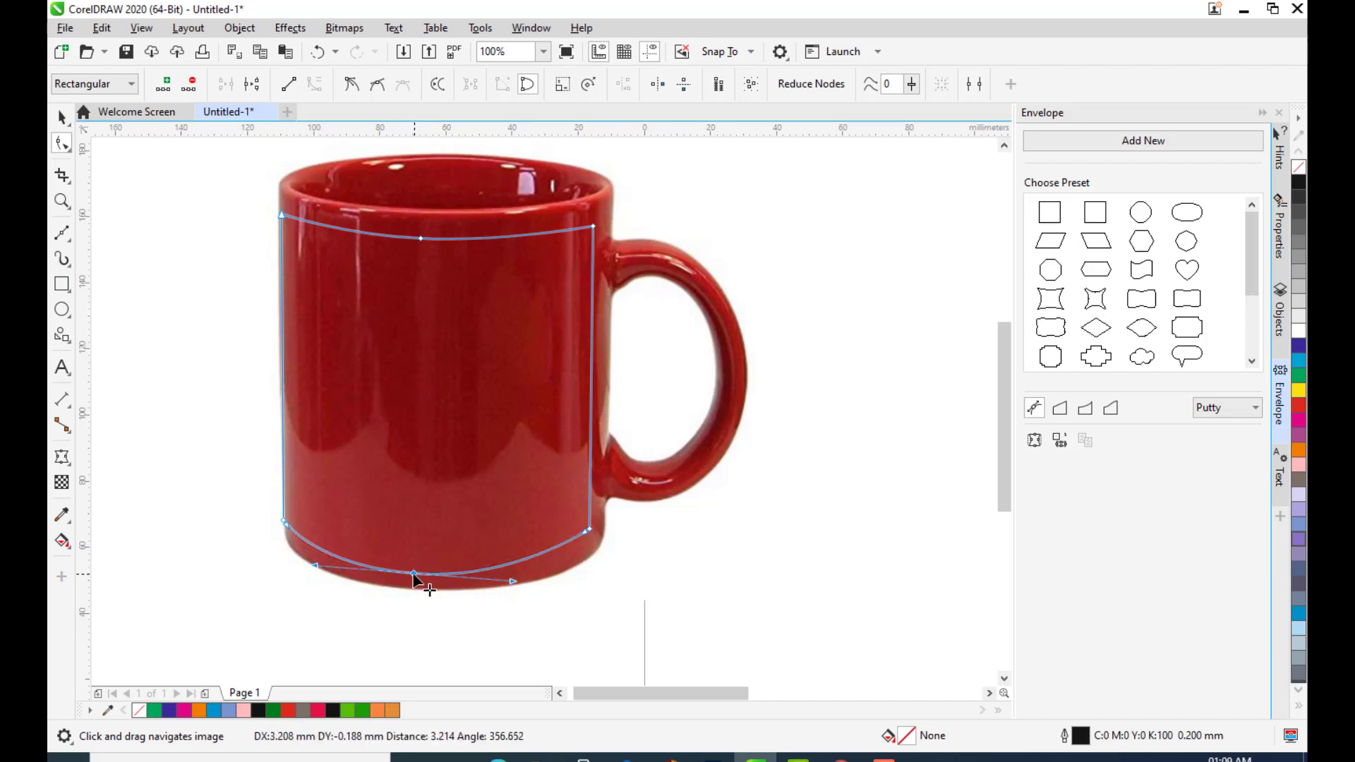
- Add three lines of artistic text on the page beside the mug: "TEAM WORK", "MEANS MORE", "WE AND LESS I"
{"action": "left_click", "coordinate": [61, 117]}
{"action": "left_click", "coordinate": [780, 251]}
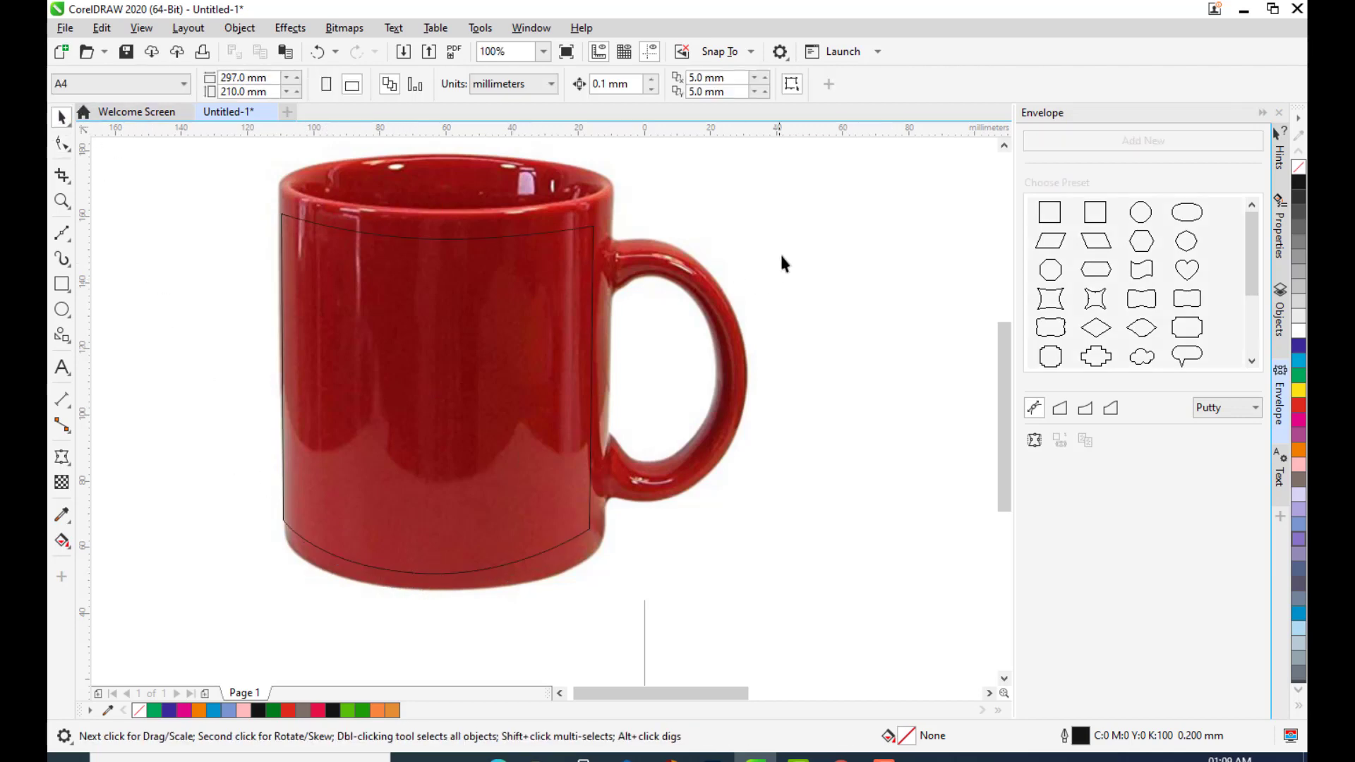
{"action": "scroll", "coordinate": [783, 248], "scroll_direction": "down", "scroll_amount": 2}
{"action": "key", "text": "h"}
{"action": "left_click_drag", "start_coordinate": [795, 244], "coordinate": [528, 339]}
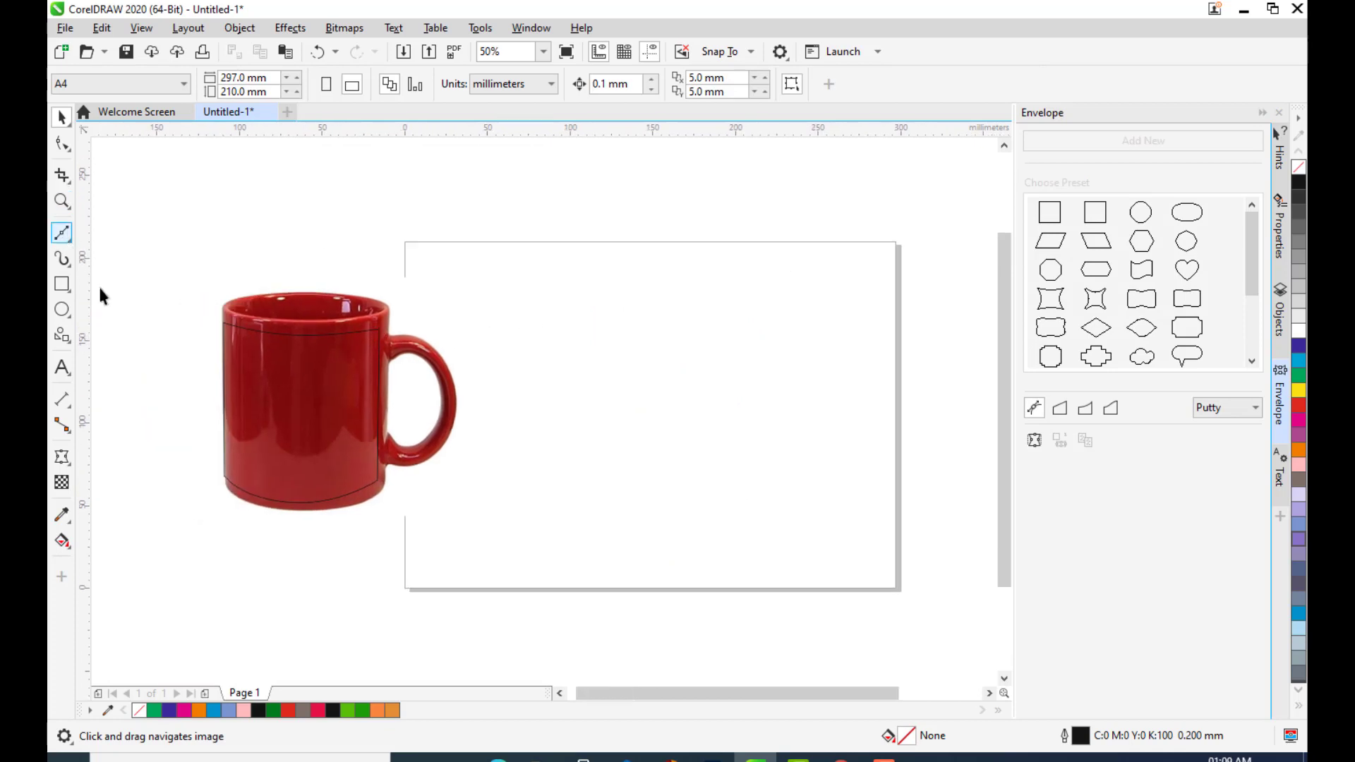
{"action": "left_click", "coordinate": [61, 367]}
{"action": "left_click", "coordinate": [610, 325]}
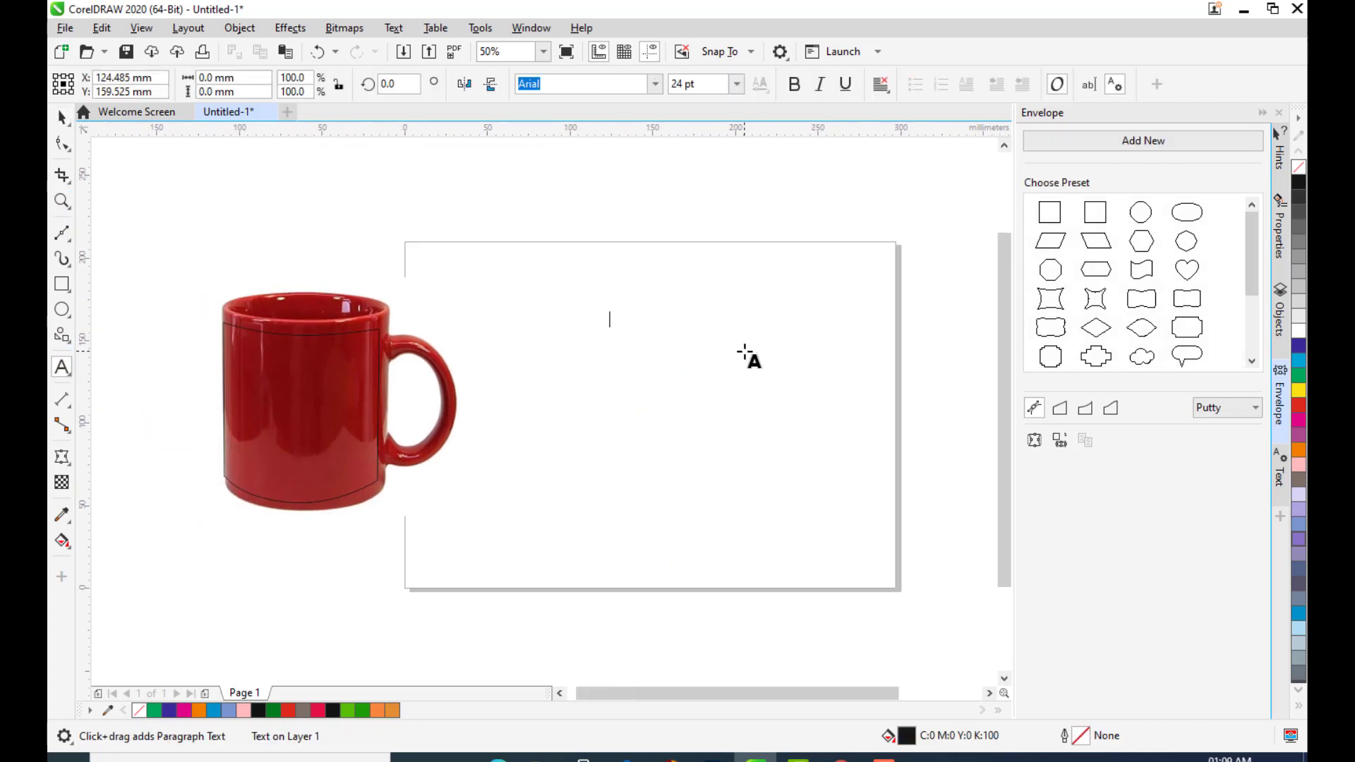
{"action": "type", "text": "TEAM WORK"}
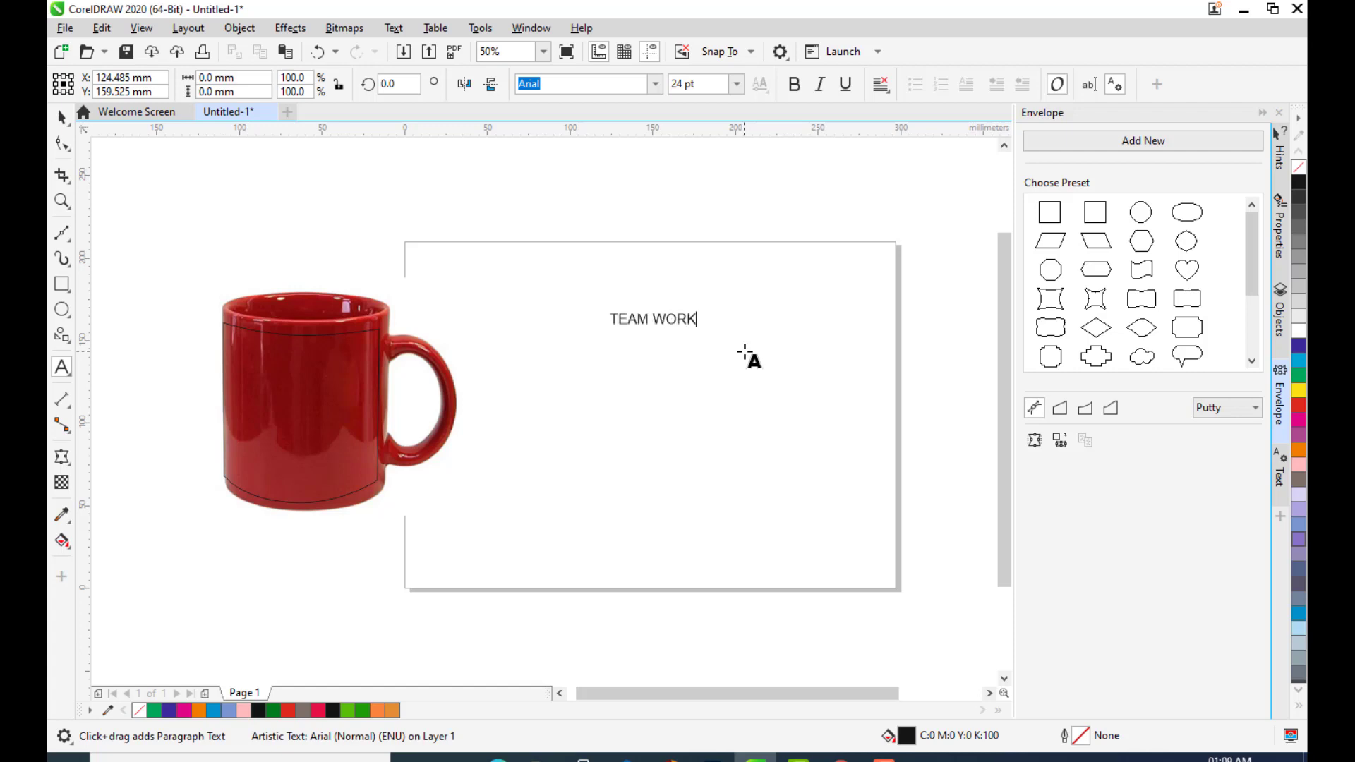
{"action": "type", "text": " ME"}
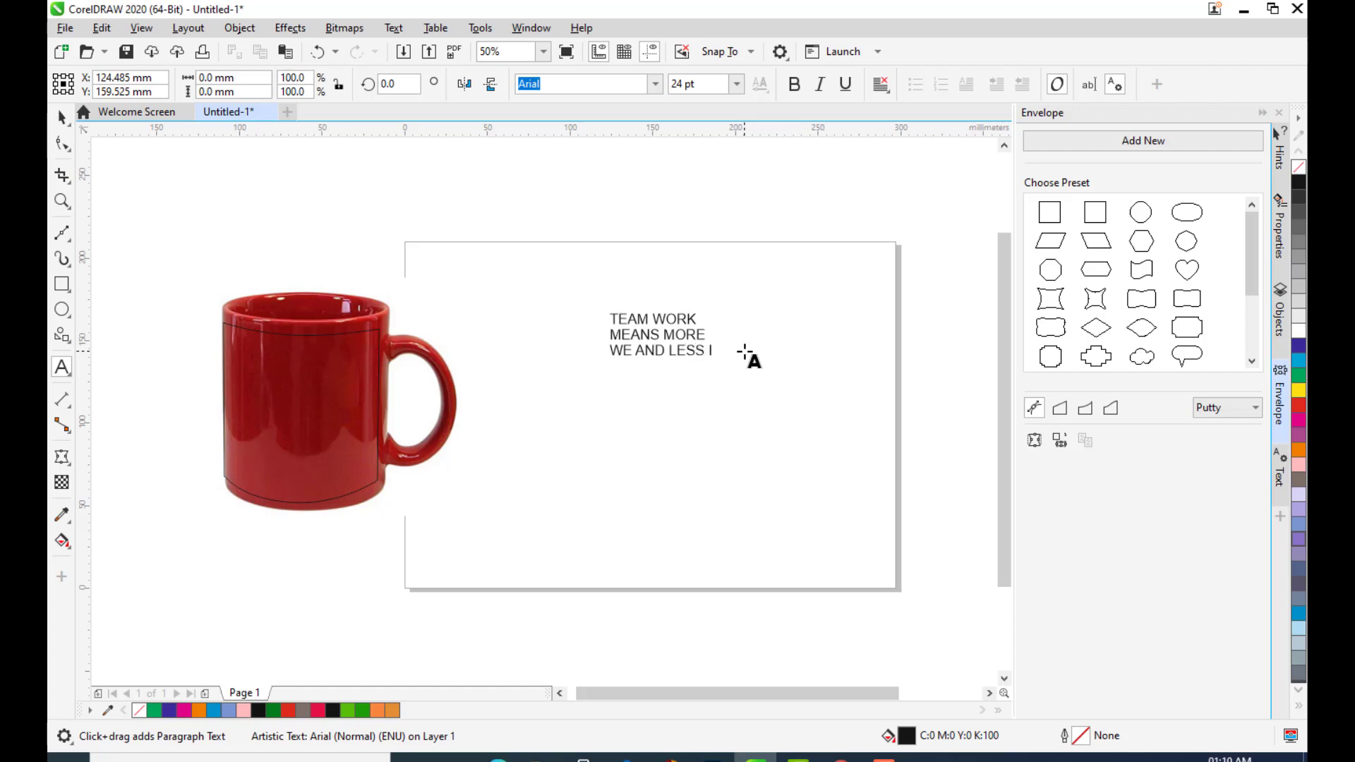
{"action": "left_click", "coordinate": [61, 118]}
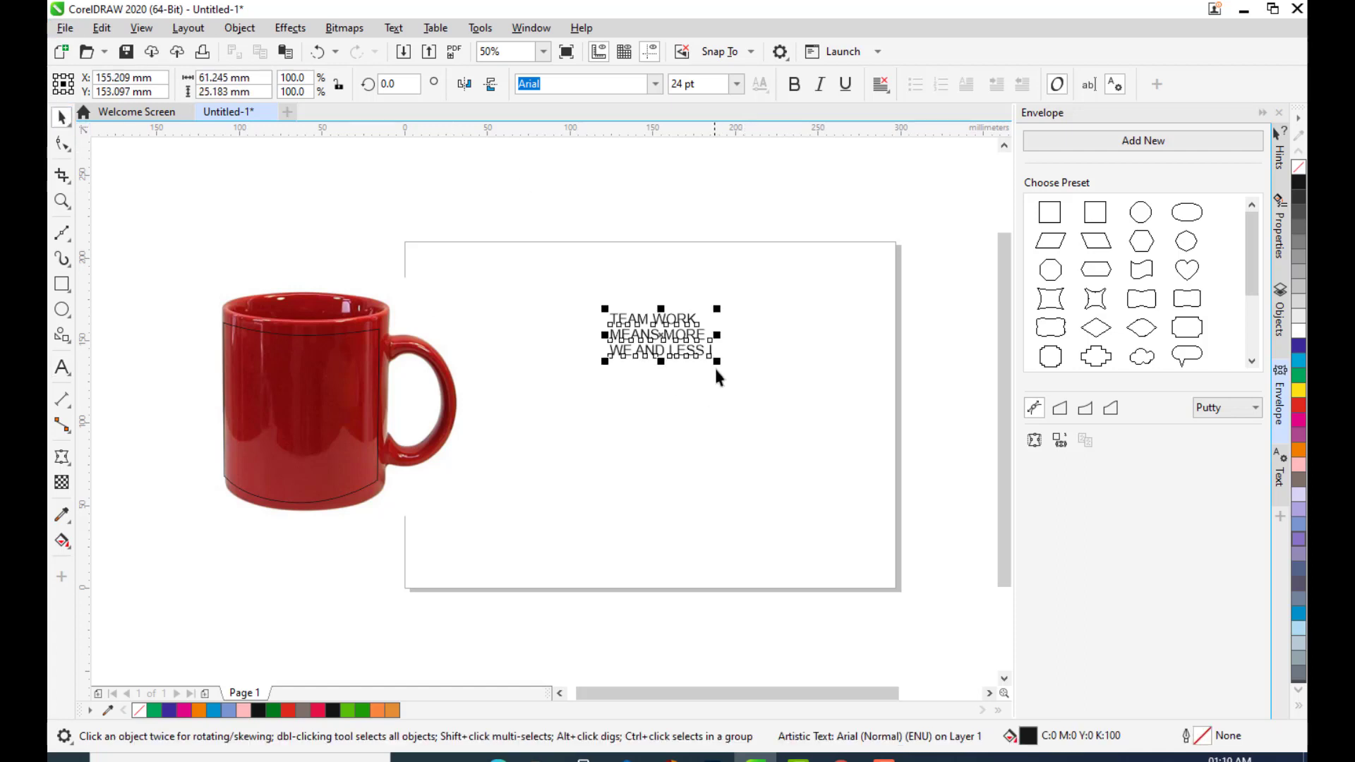
- Stretch the three-line text to about 81 mm wide and 87 mm high, and center-align its lines
{"action": "left_click_drag", "start_coordinate": [667, 363], "coordinate": [671, 466]}
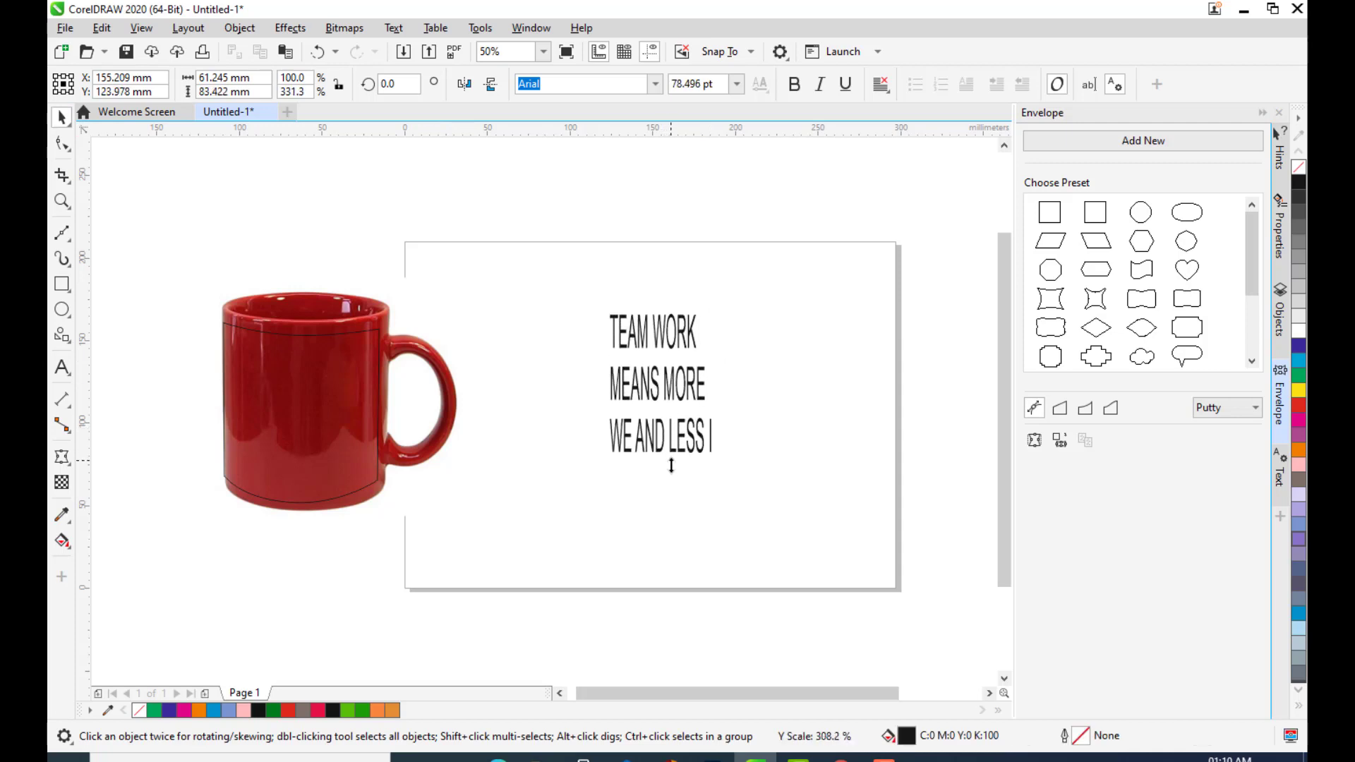
{"action": "left_click_drag", "start_coordinate": [714, 386], "coordinate": [750, 387]}
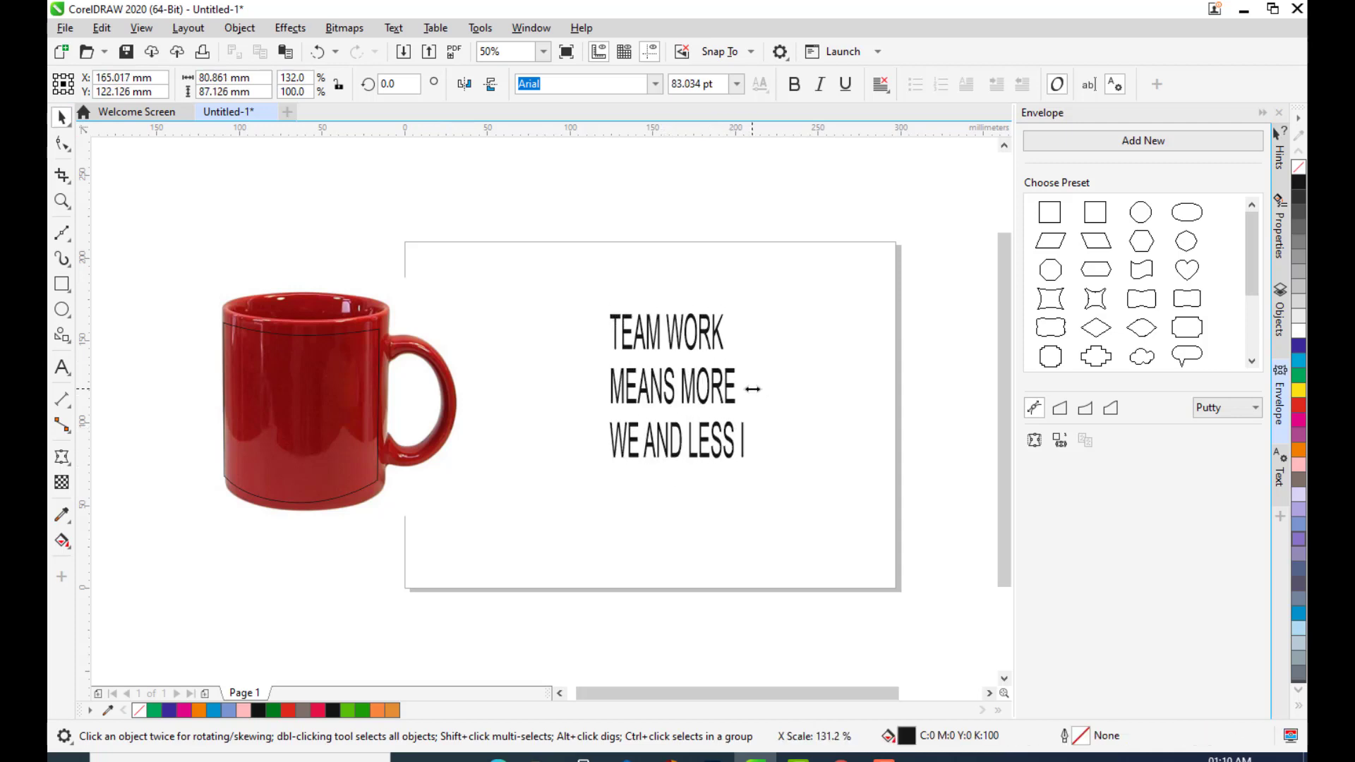
{"action": "left_click", "coordinate": [894, 85]}
{"action": "left_click", "coordinate": [911, 142]}
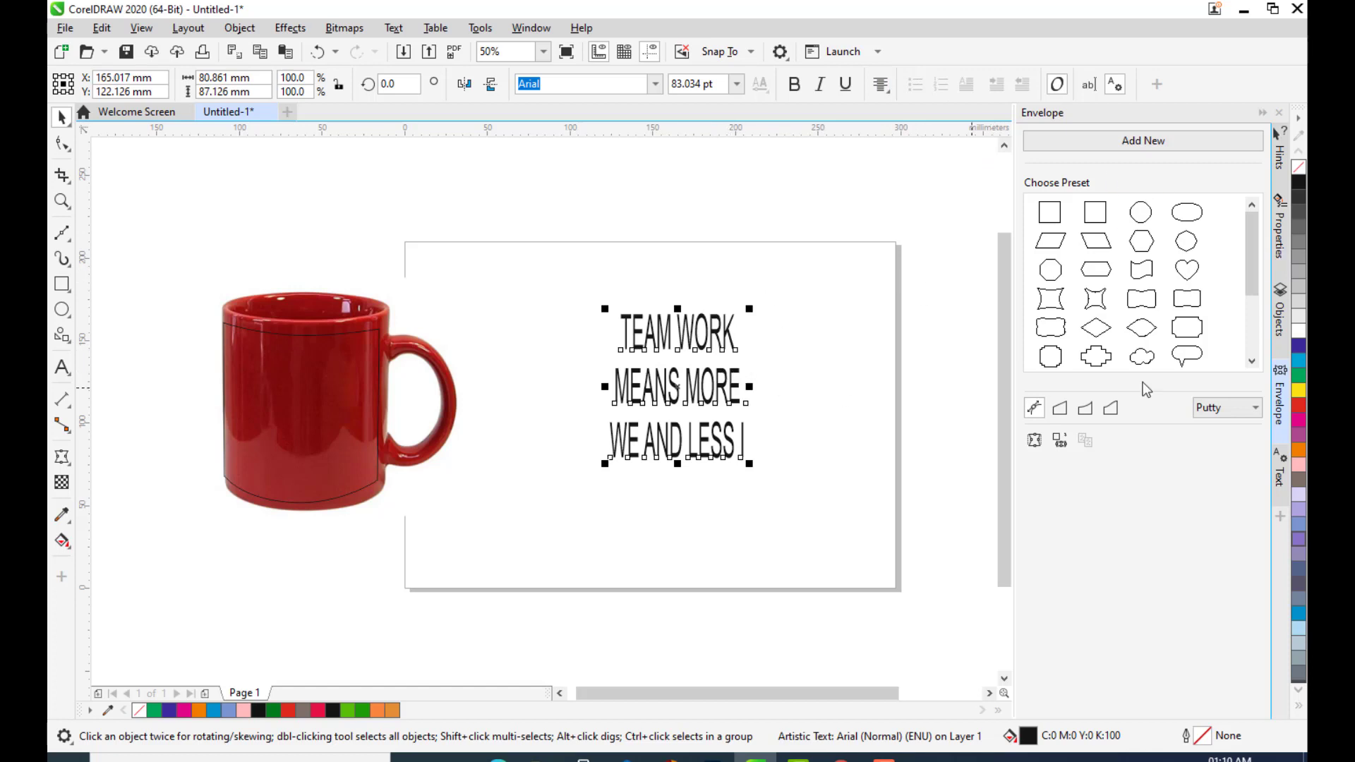
- Fill the three-line text with blue (C100 M100 Y0 K0) and make it bold
{"action": "left_click", "coordinate": [1301, 332]}
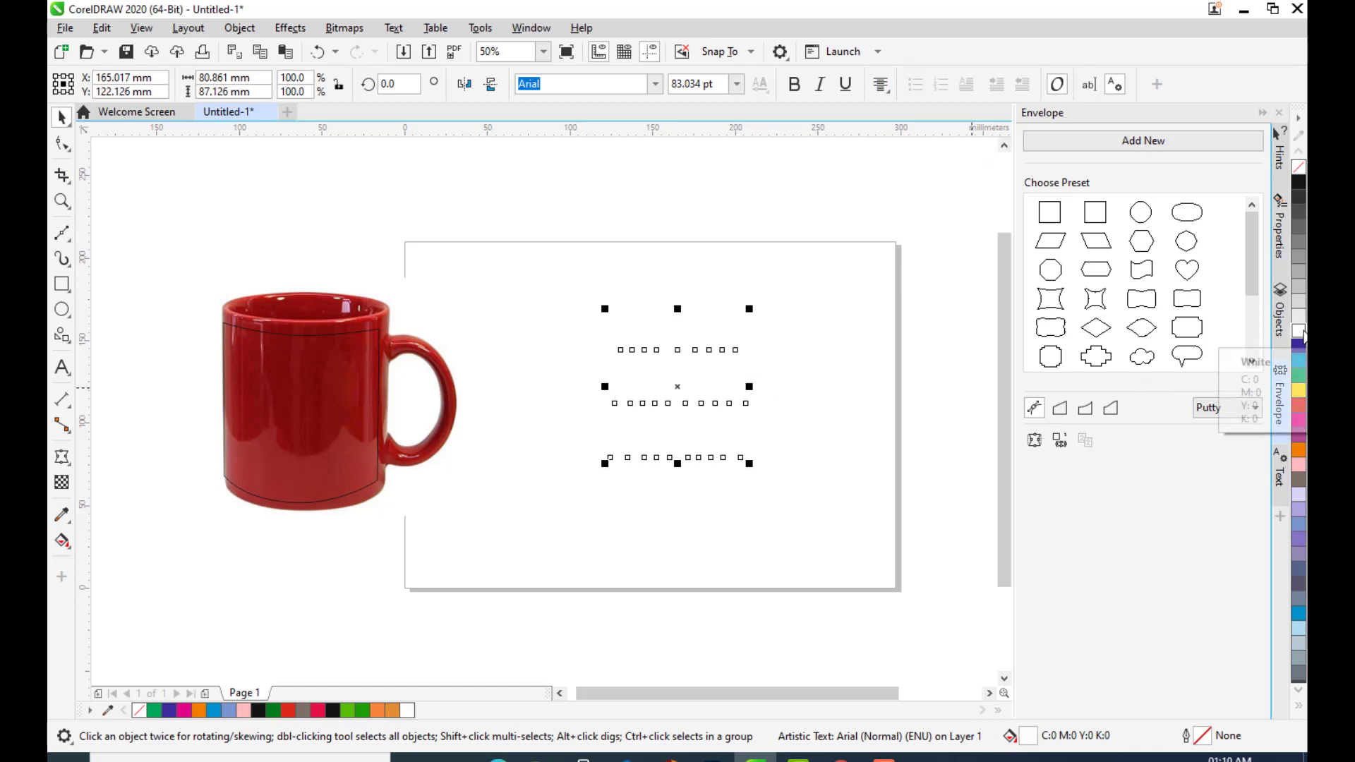
{"action": "left_click", "coordinate": [1297, 347]}
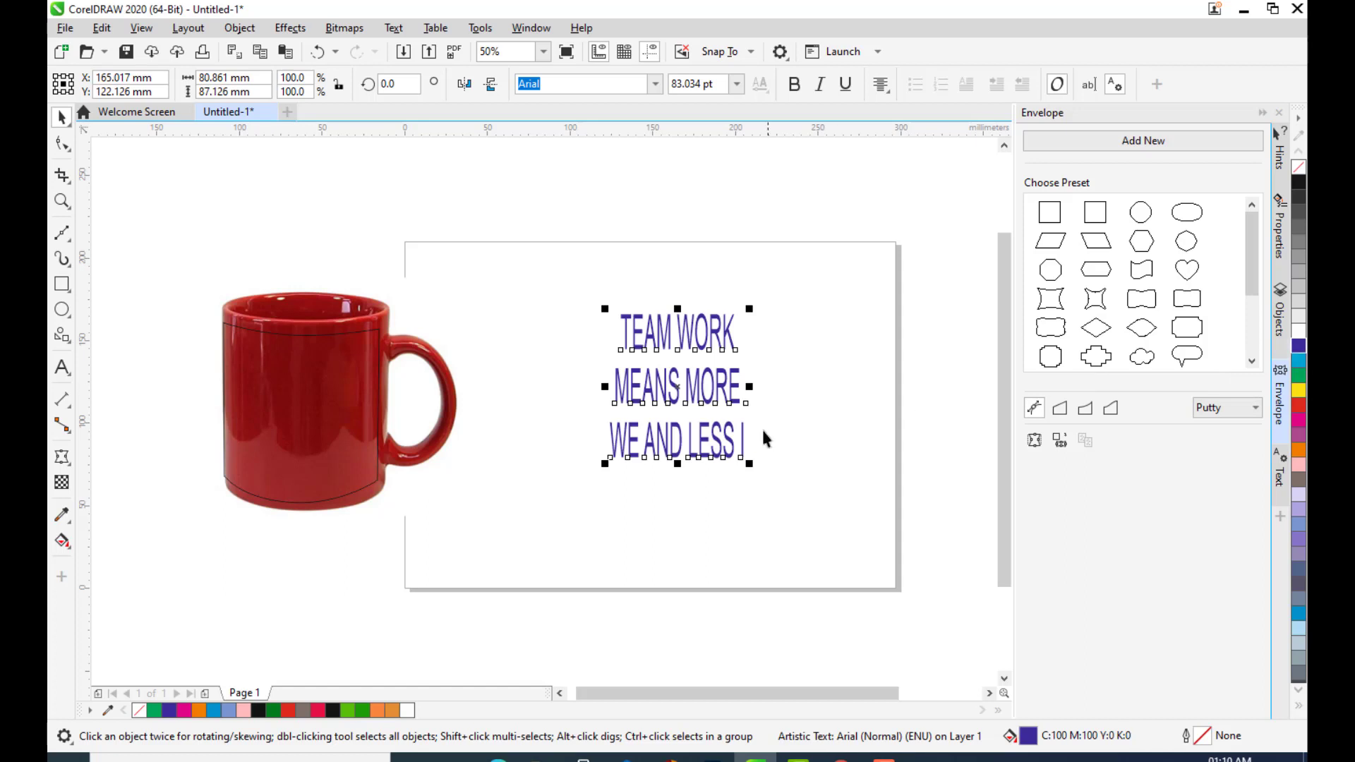
{"action": "left_click", "coordinate": [792, 84]}
- Create an envelope on the text from the curved outline traced on the mug
{"action": "left_click_drag", "start_coordinate": [561, 390], "coordinate": [540, 318]}
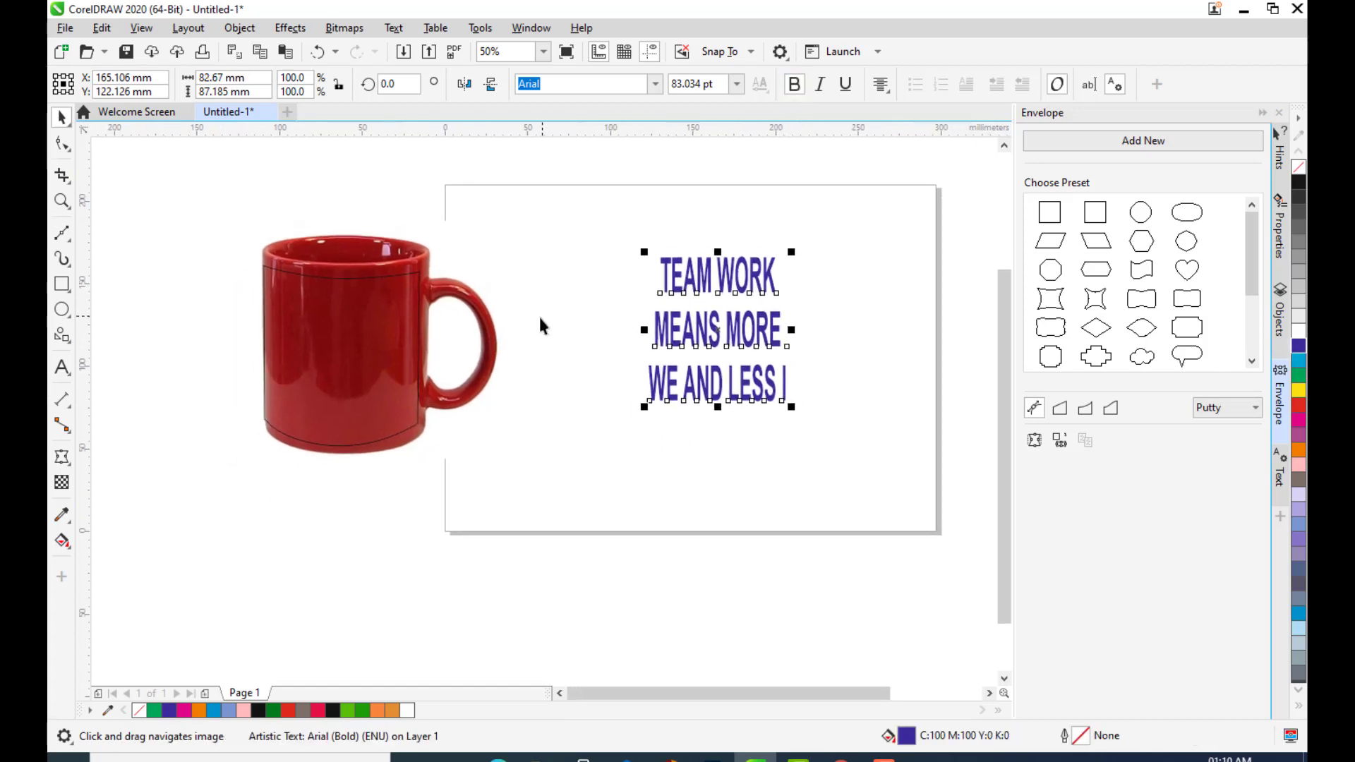
{"action": "left_click", "coordinate": [341, 331]}
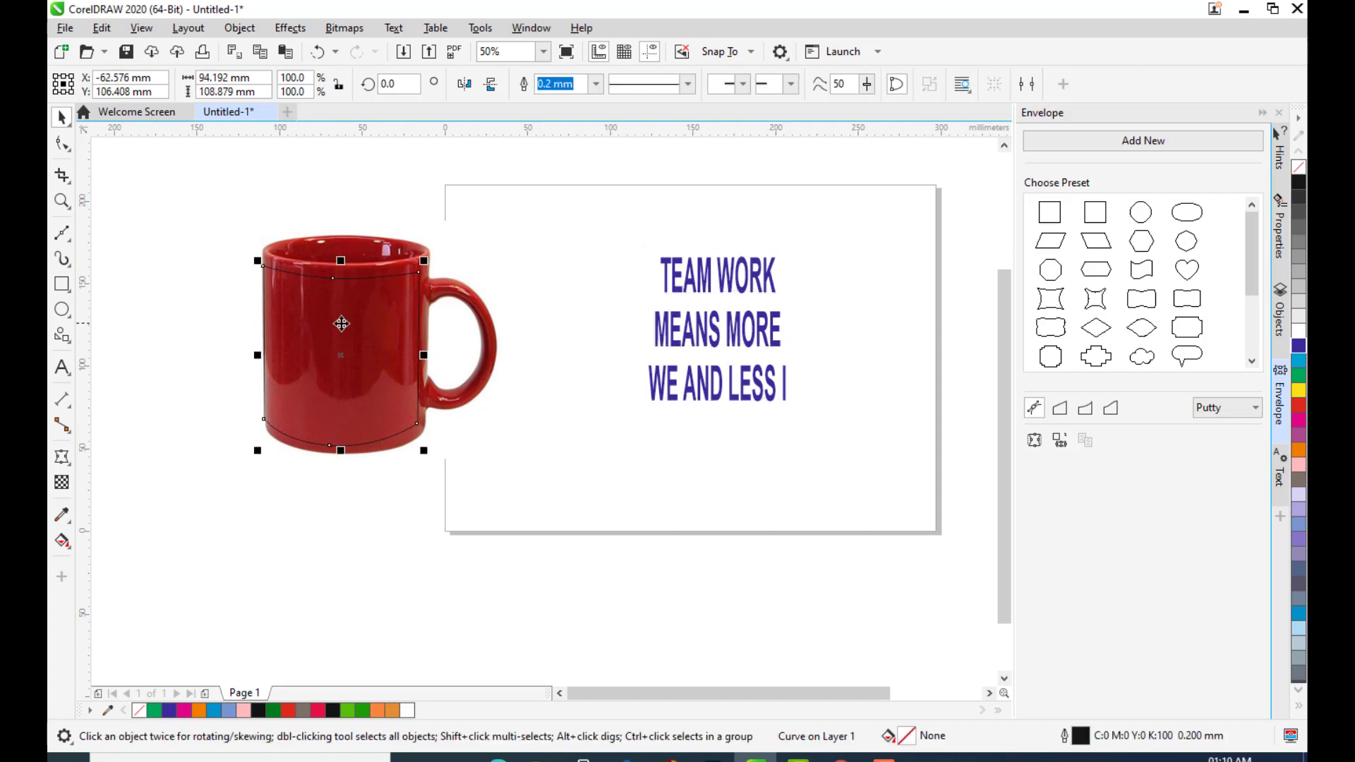
{"action": "left_click", "coordinate": [711, 288]}
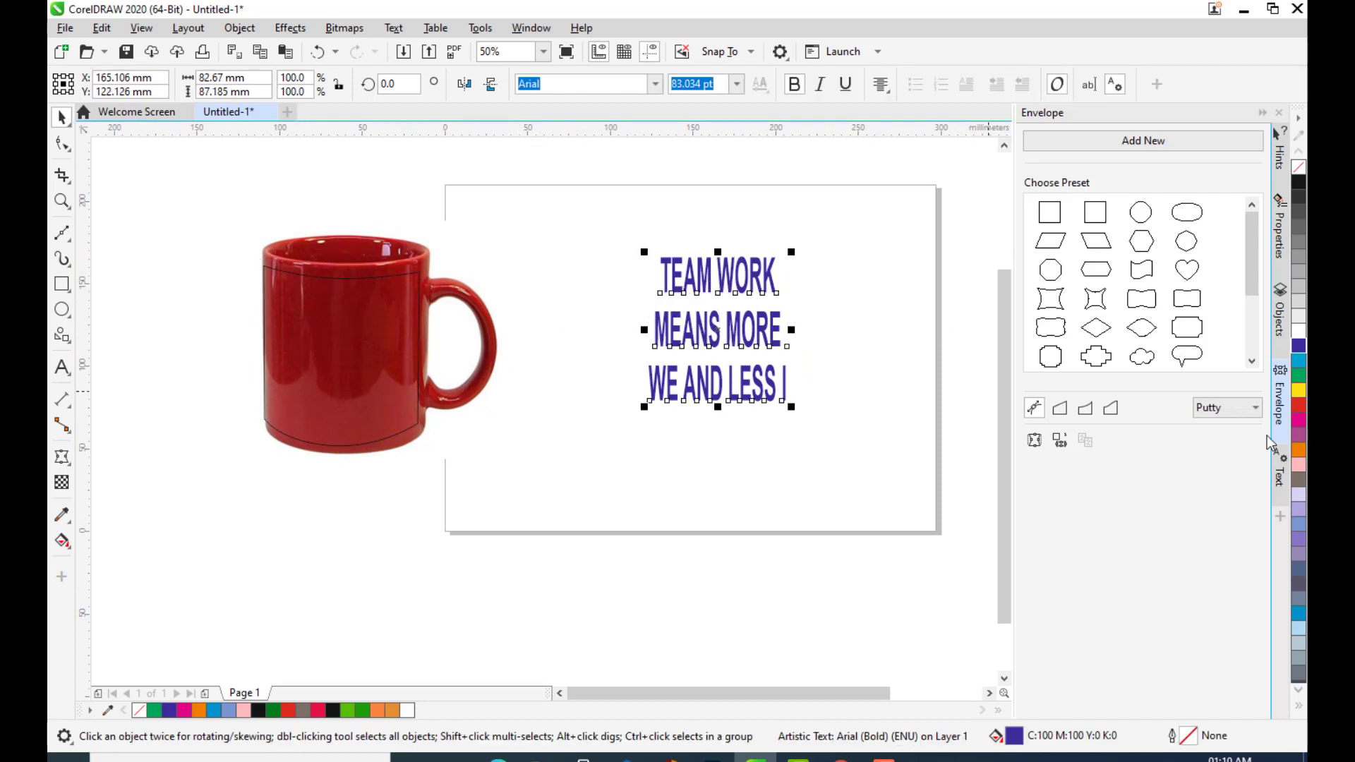
{"action": "left_click", "coordinate": [1060, 441]}
{"action": "left_click", "coordinate": [395, 323]}
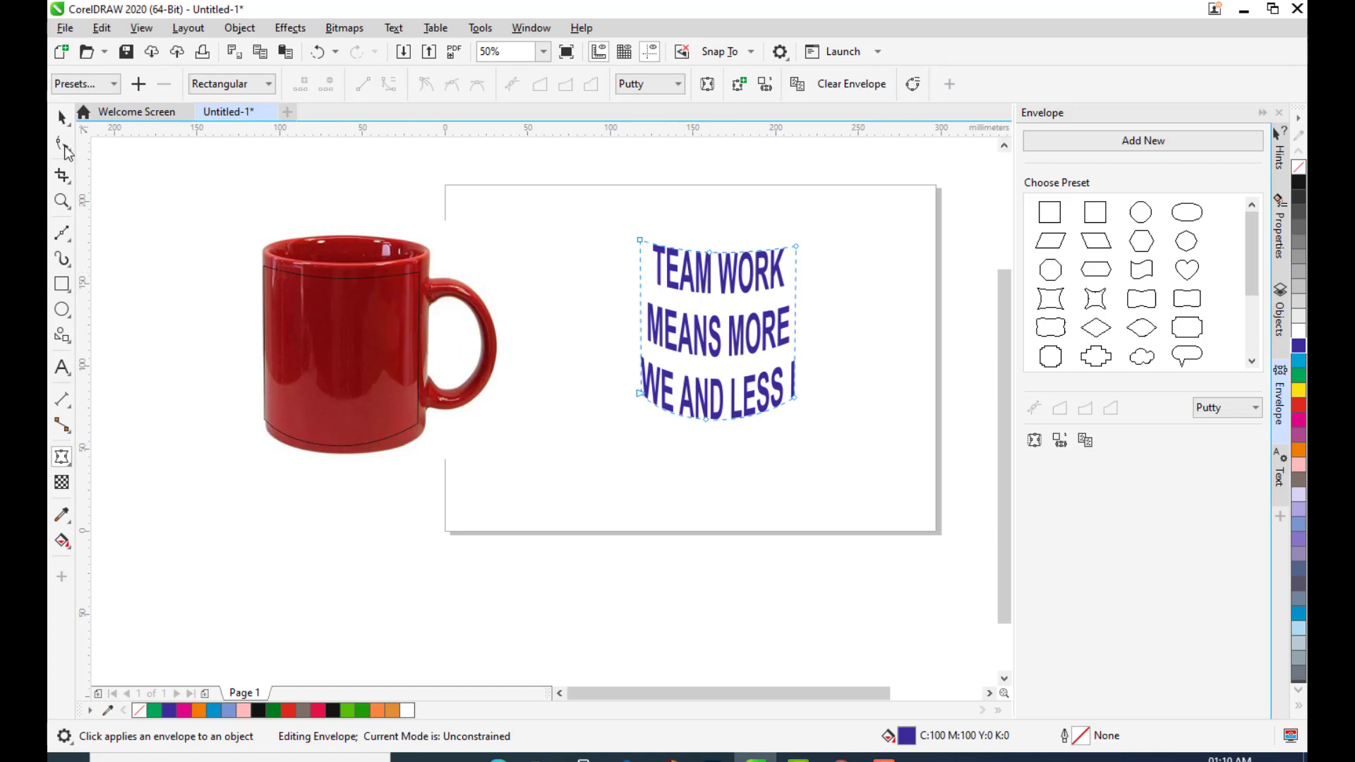
- Move the traced outline off the mug to below the image, and place the enveloped text over the mug's body
{"action": "left_click", "coordinate": [62, 117]}
{"action": "left_click_drag", "start_coordinate": [363, 305], "coordinate": [213, 584]}
{"action": "left_click_drag", "start_coordinate": [741, 327], "coordinate": [365, 360]}
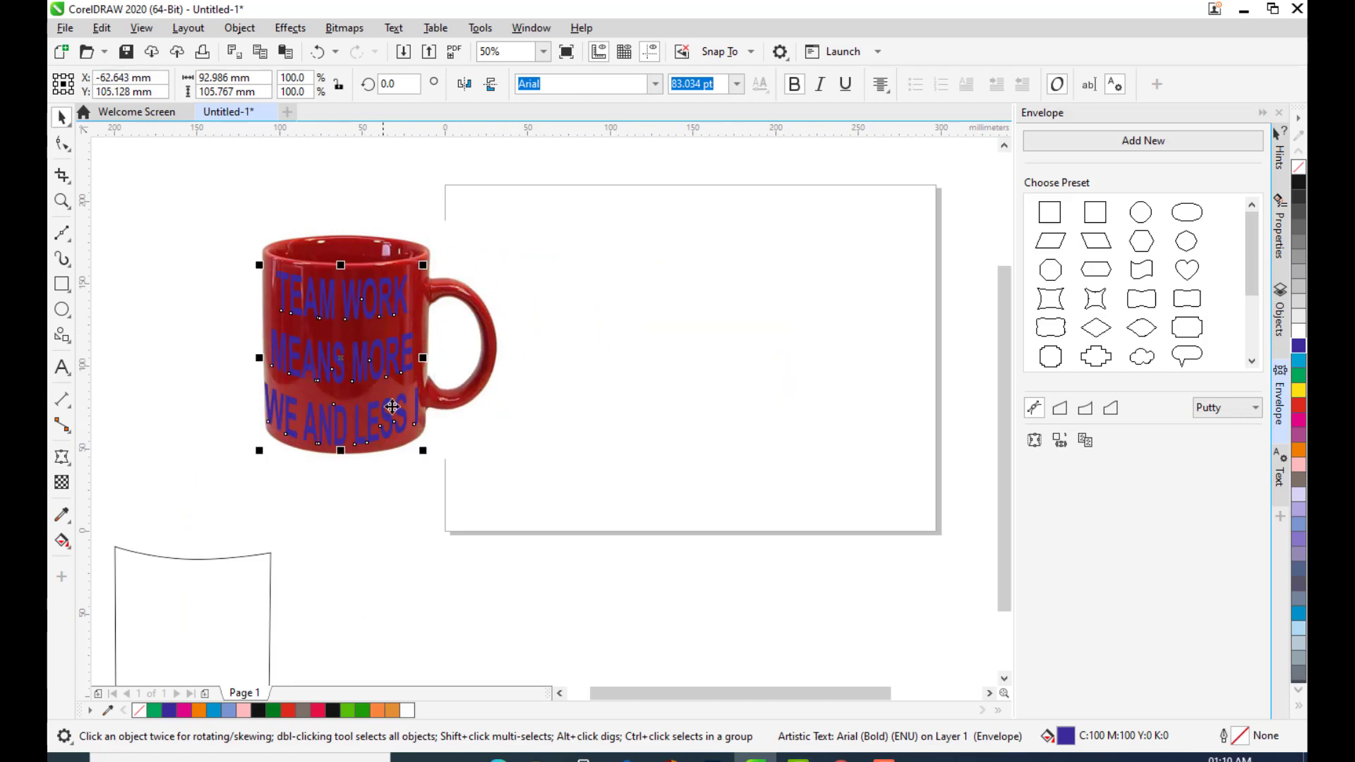
{"action": "left_click", "coordinate": [425, 455]}
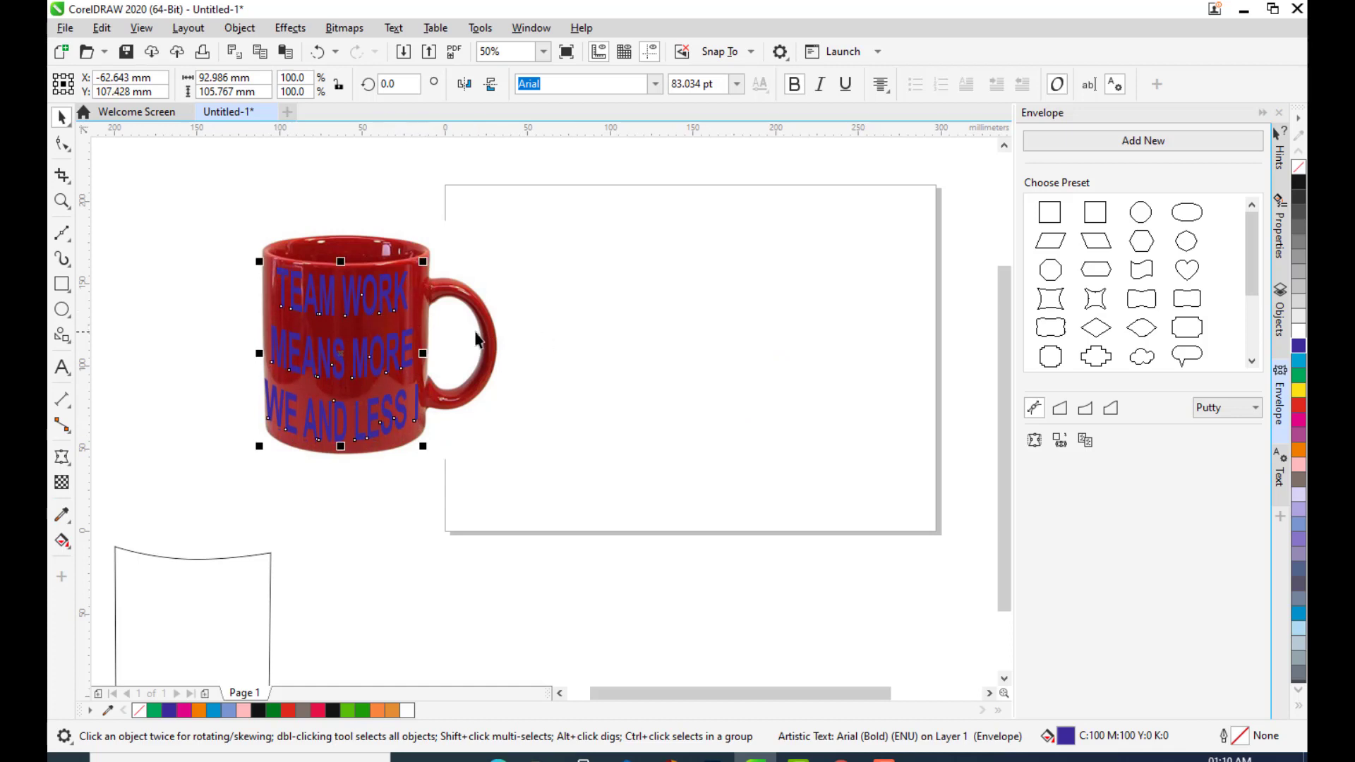
- Fill the enveloped text with white and fine-tune its fit on the mug's body from its lower corner
{"action": "left_click", "coordinate": [1299, 330]}
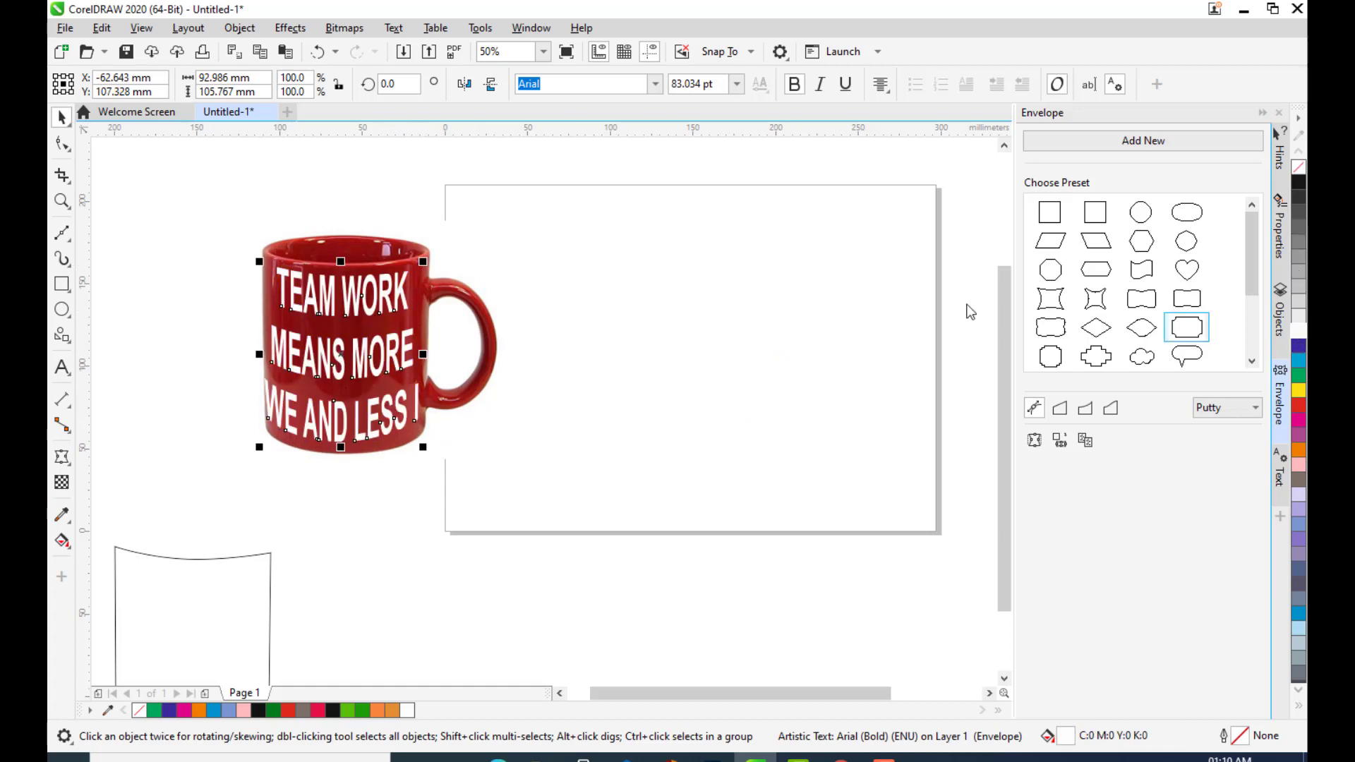
{"action": "left_click", "coordinate": [689, 324]}
{"action": "left_click", "coordinate": [341, 367]}
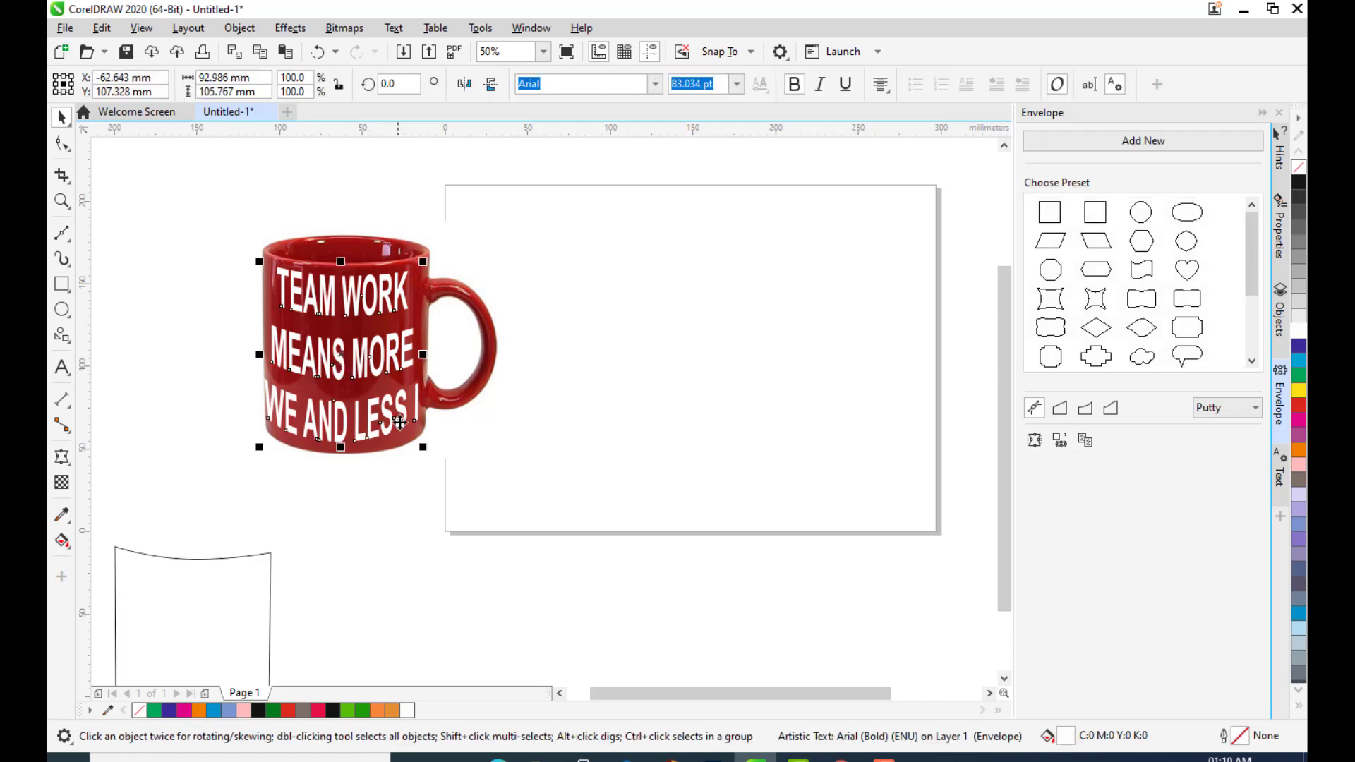
{"action": "left_click_drag", "start_coordinate": [424, 448], "coordinate": [421, 446]}
{"action": "left_click", "coordinate": [526, 428]}
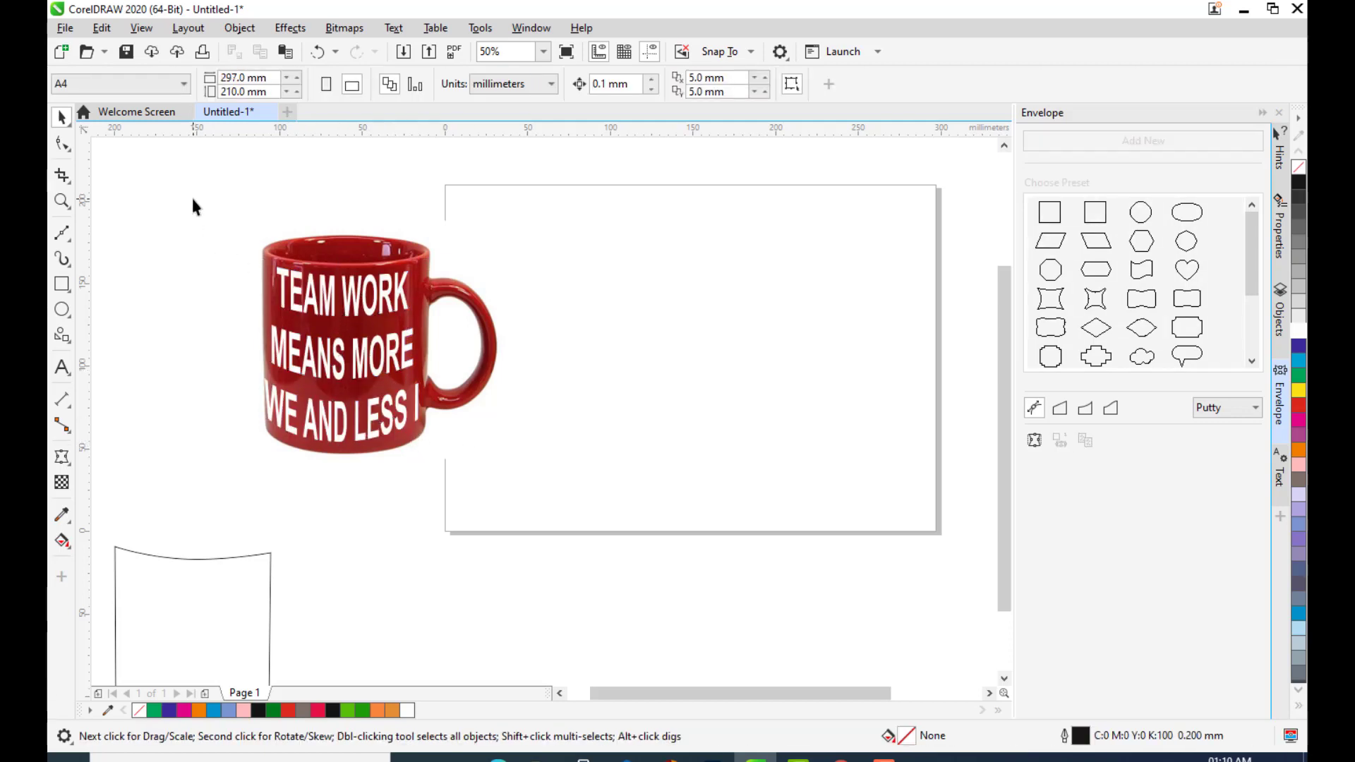
- Move the mug image together with its enveloped text to the middle of the page
{"action": "left_click_drag", "start_coordinate": [190, 195], "coordinate": [591, 535]}
{"action": "left_click_drag", "start_coordinate": [403, 359], "coordinate": [725, 388]}
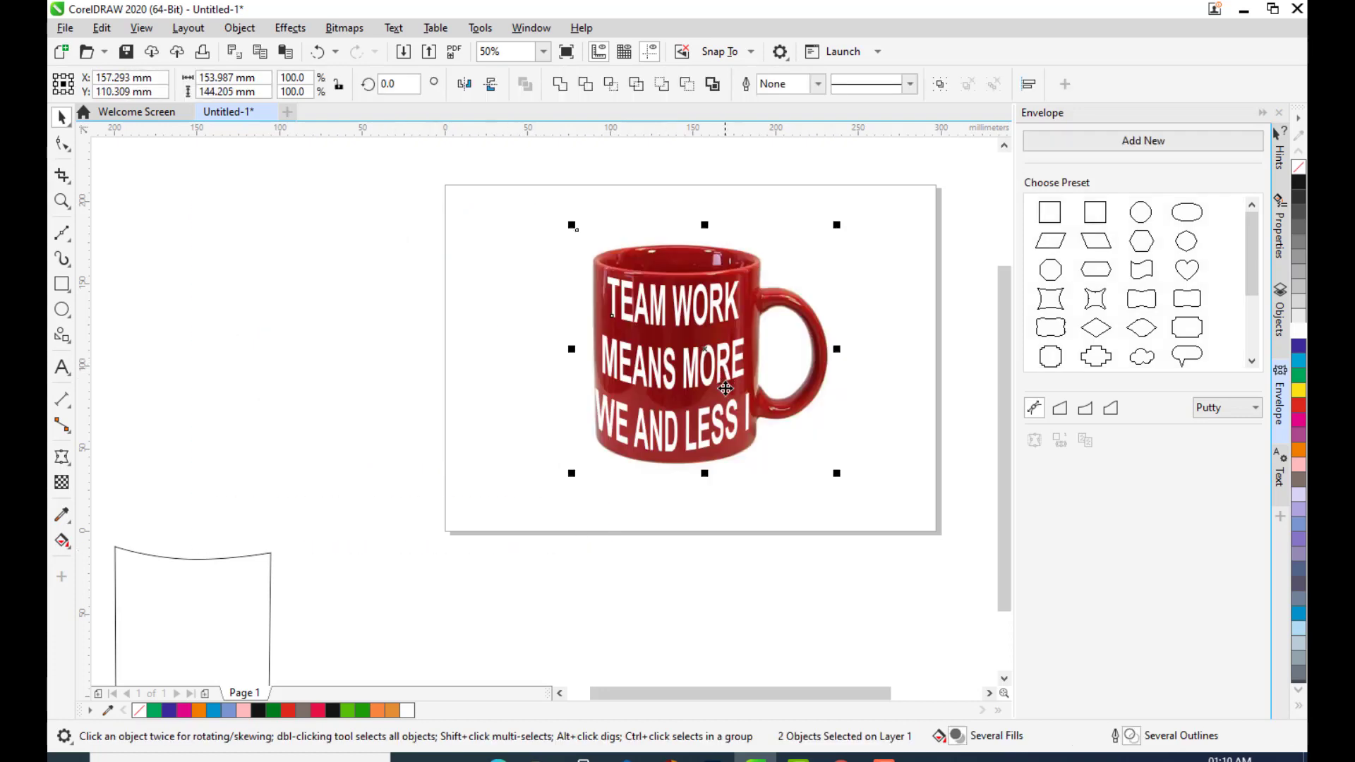
{"action": "left_click", "coordinate": [813, 519]}
{"action": "left_click", "coordinate": [706, 441]}
{"action": "left_click", "coordinate": [711, 444]}
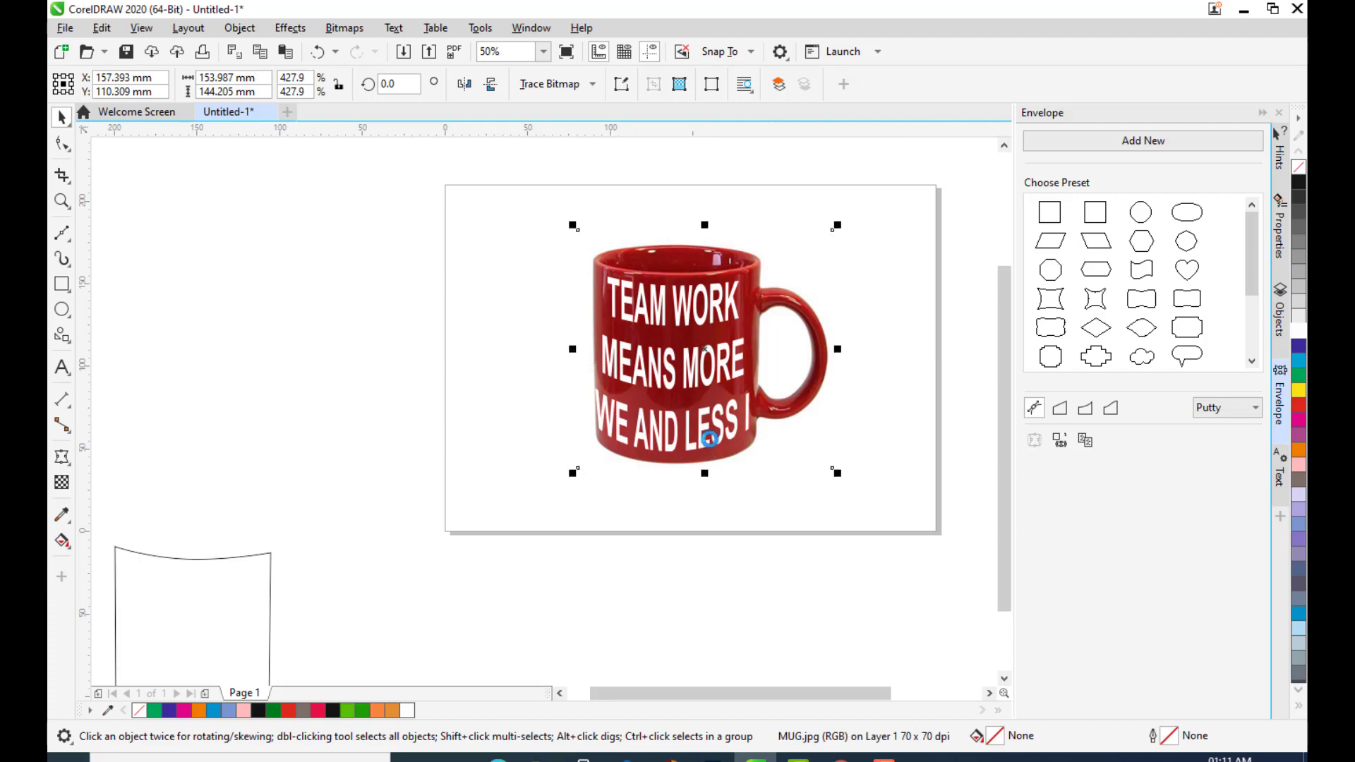
{"action": "left_click", "coordinate": [831, 540]}
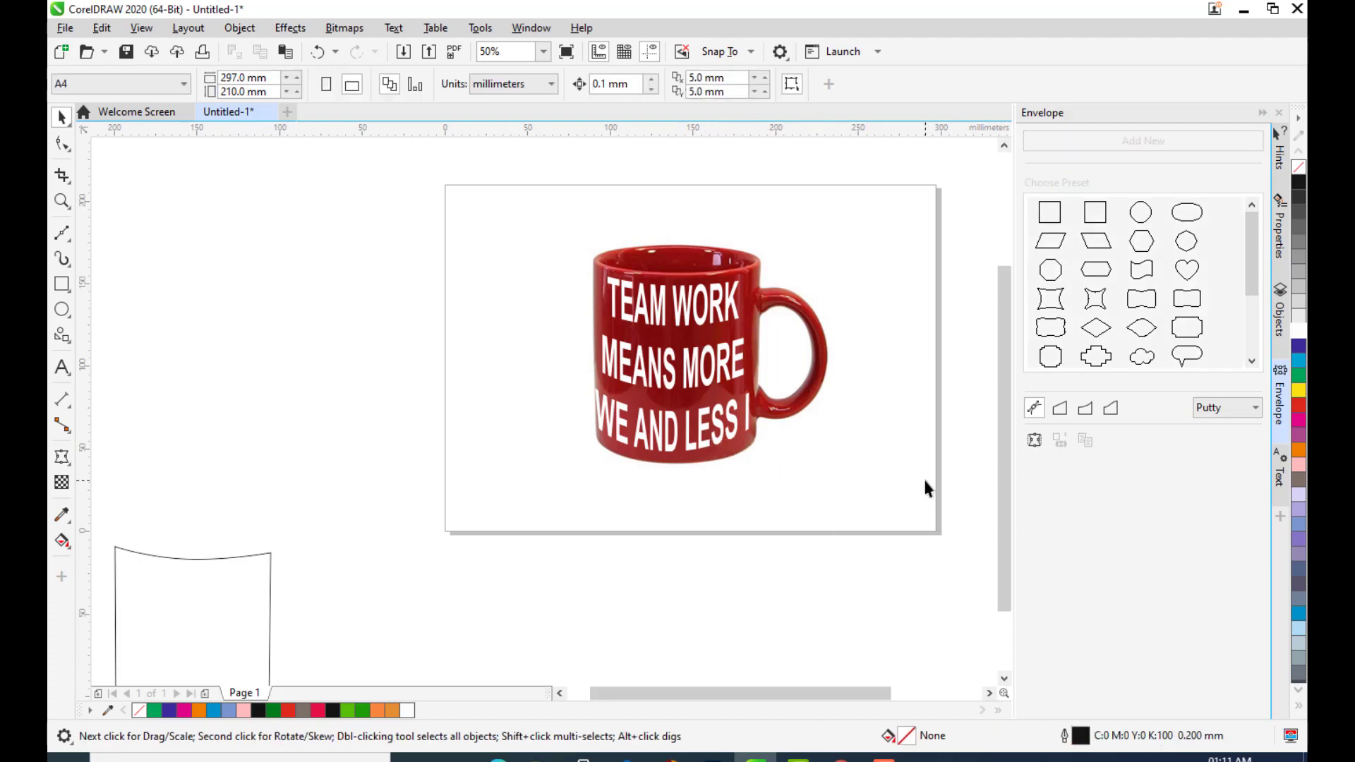
{"action": "scroll", "coordinate": [801, 364], "scroll_direction": "up", "scroll_amount": 2}
{"action": "scroll", "coordinate": [793, 327], "scroll_direction": "down", "scroll_amount": 2}
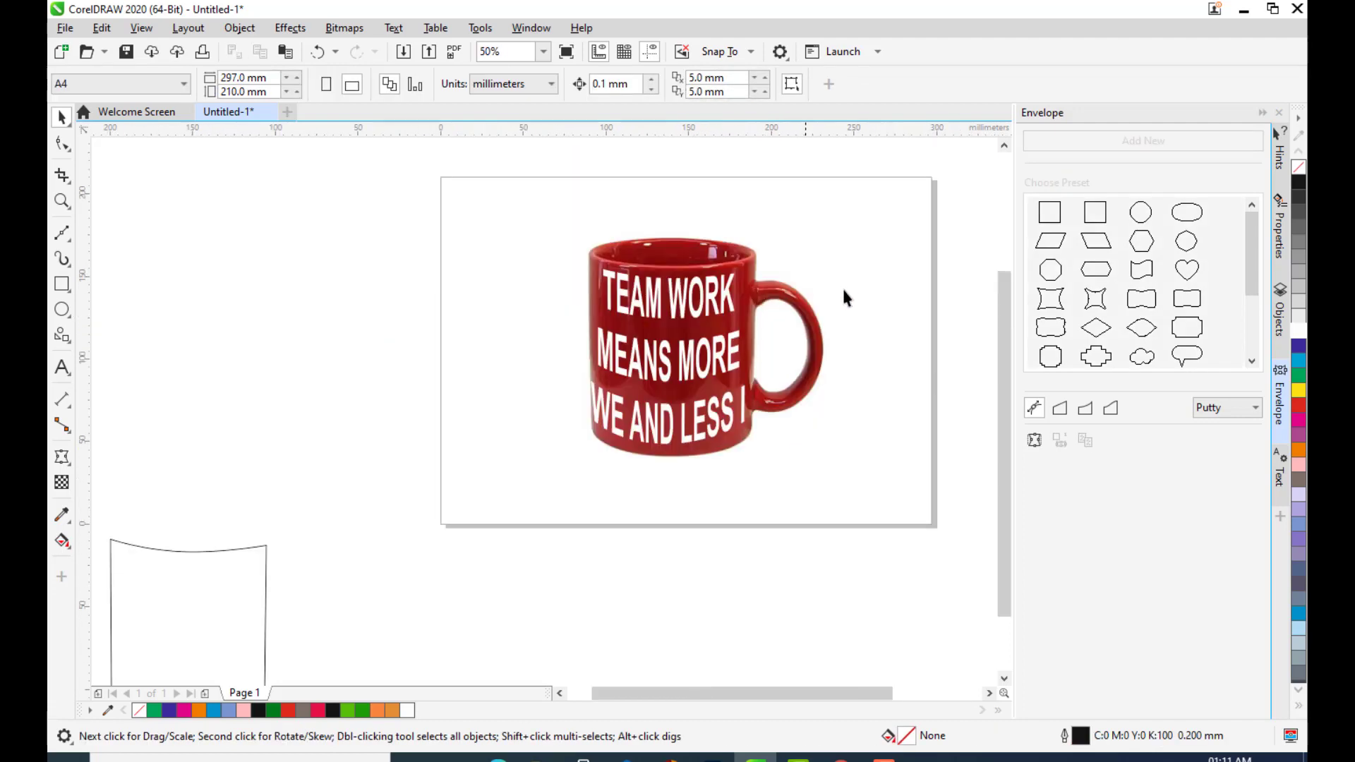
{"action": "left_click_drag", "start_coordinate": [852, 294], "coordinate": [840, 302]}
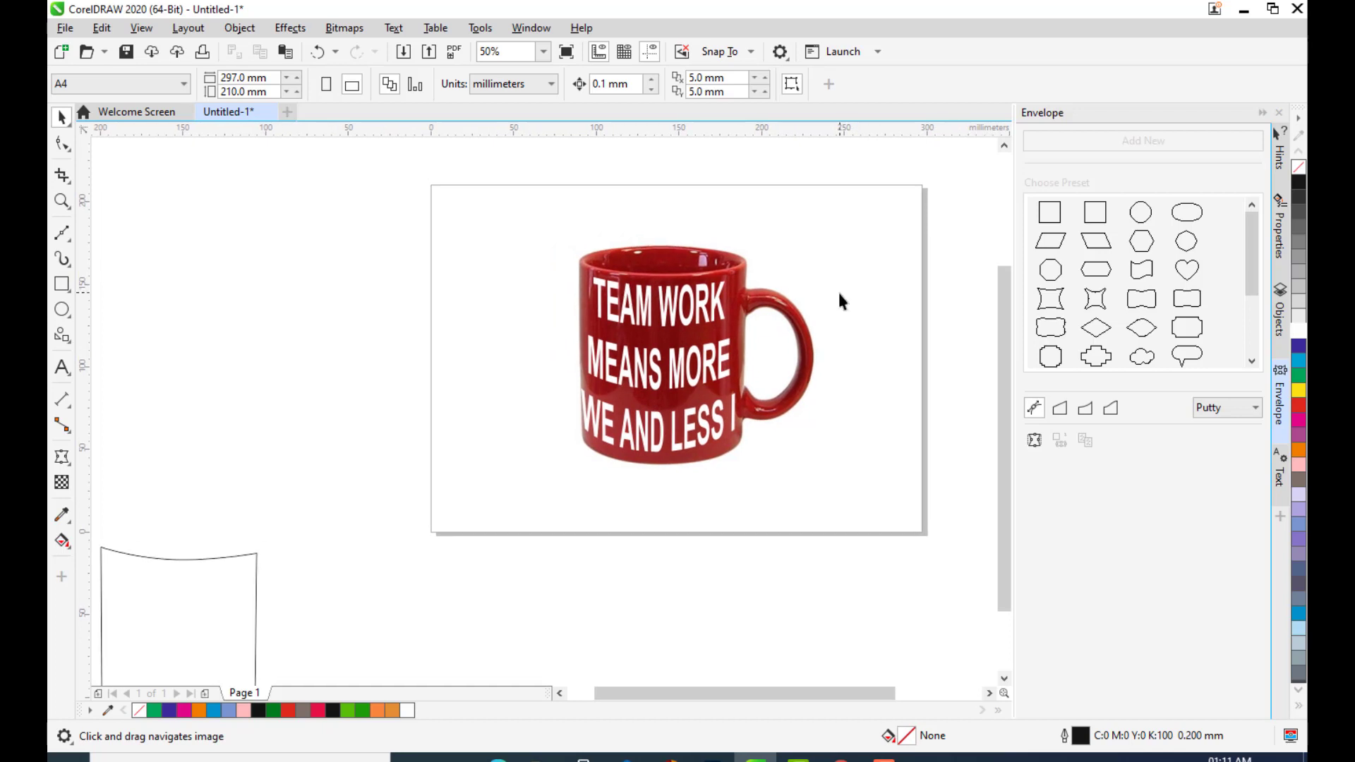